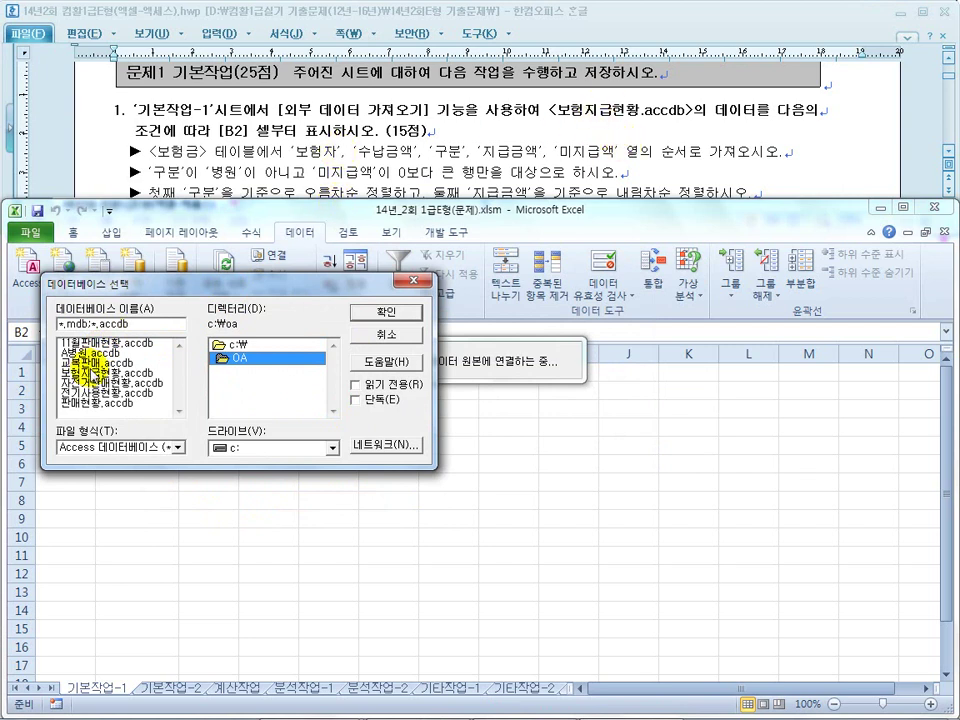
Choose 보험지급현황.accdb as the query source and include the 보험금 columns 보험자, 수납금액, 구분, 지급금액 and 미지급액 in that order.
double_click(80, 372)
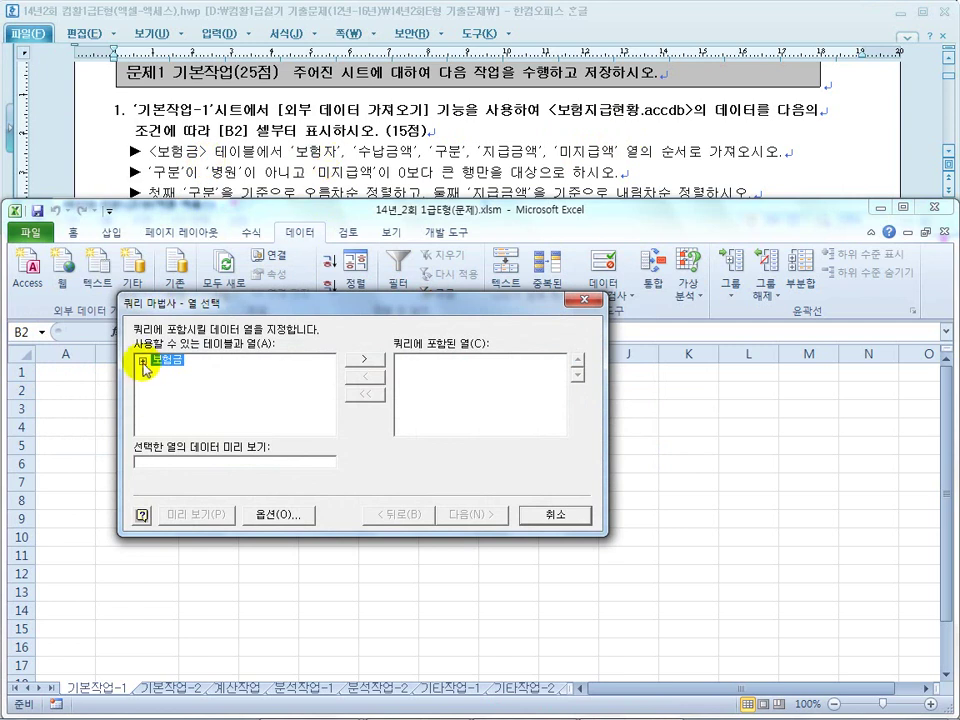
left_click(143, 360)
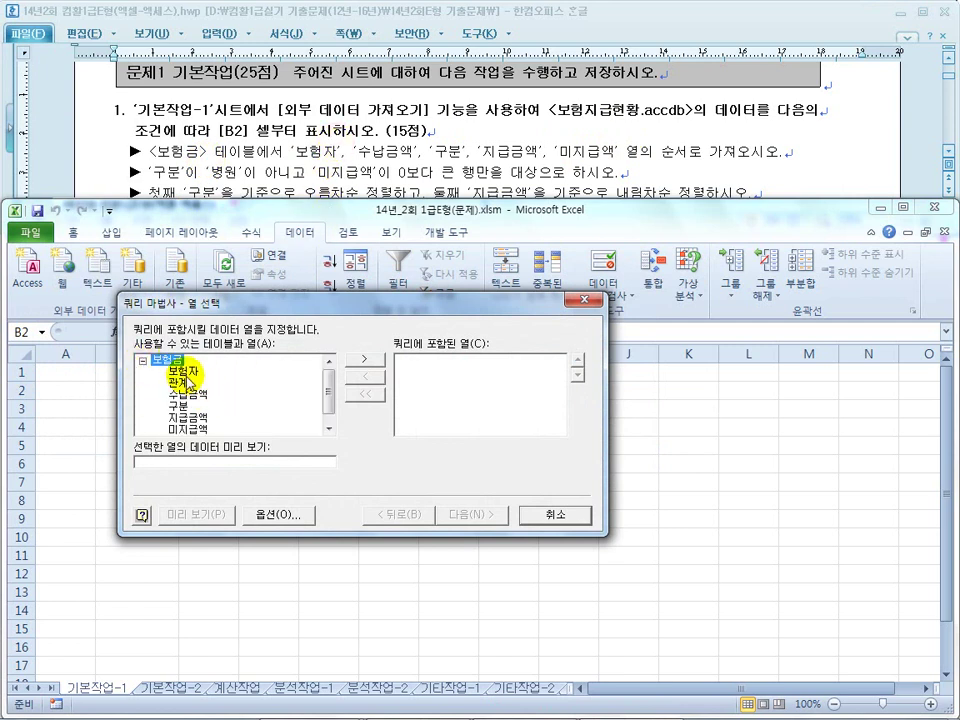
double_click(183, 370)
double_click(188, 384)
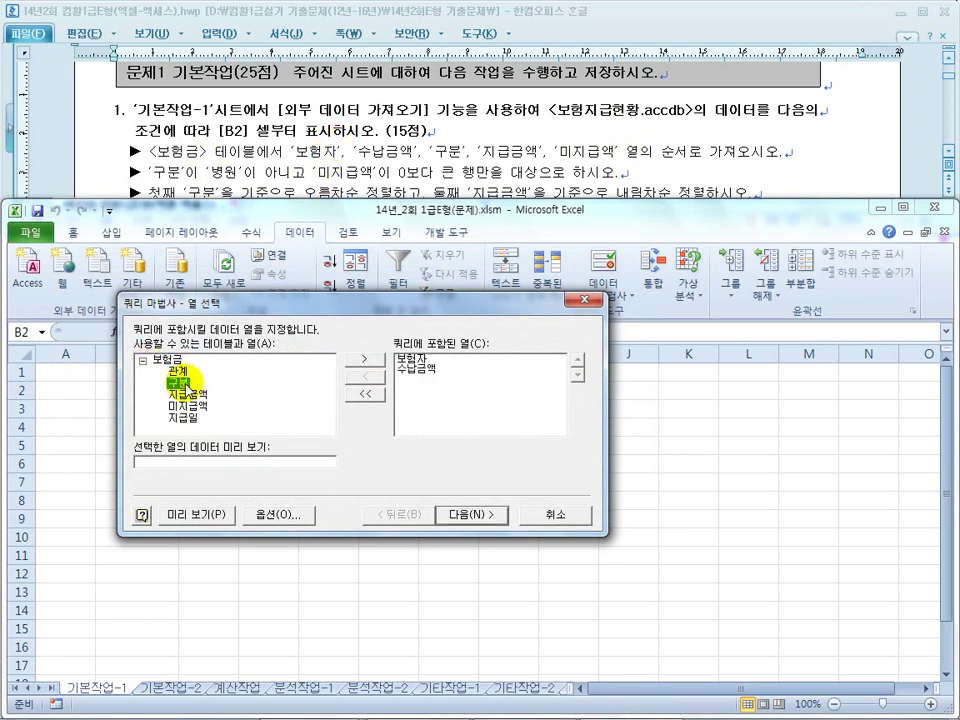
double_click(181, 384)
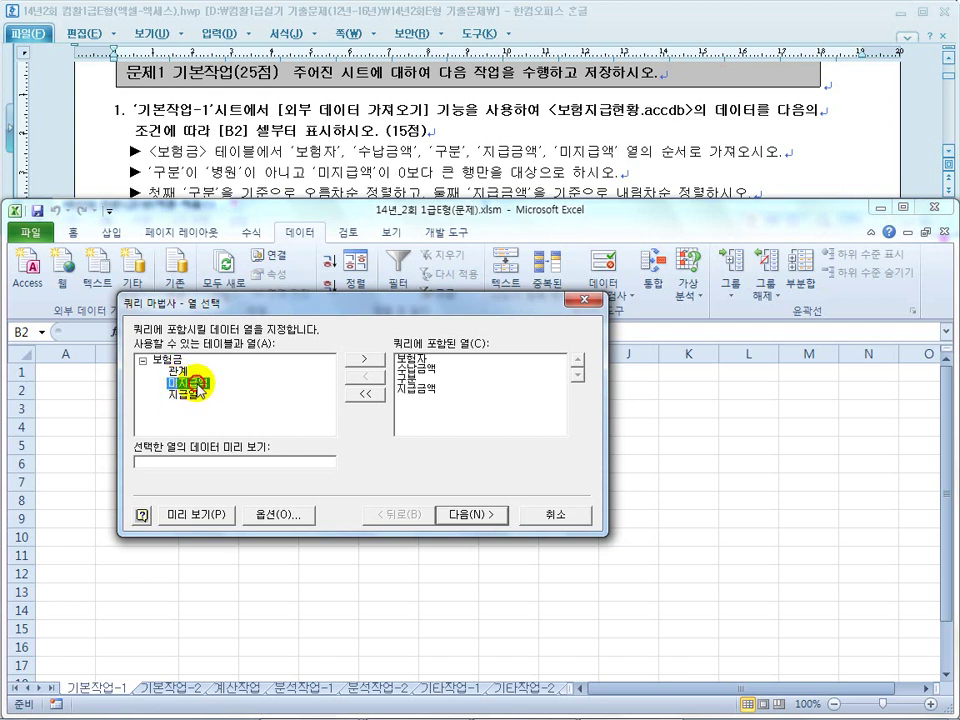
left_click(456, 513)
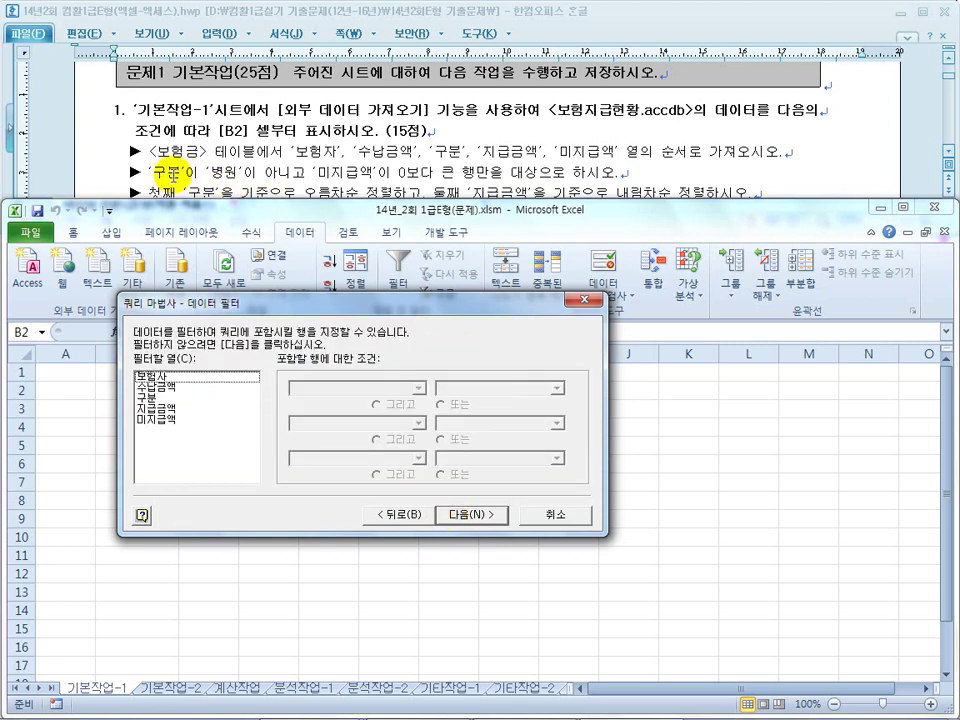
Filter the query to rows where 구분 is not equal (<>) to 병원.
left_click(147, 397)
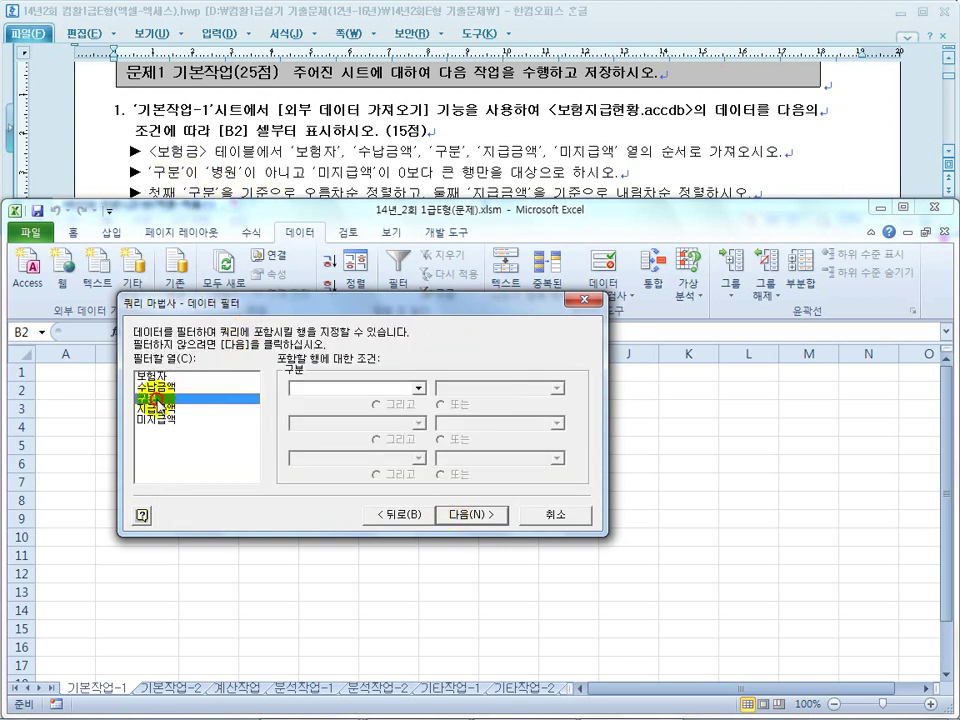
left_click(419, 387)
left_click(354, 422)
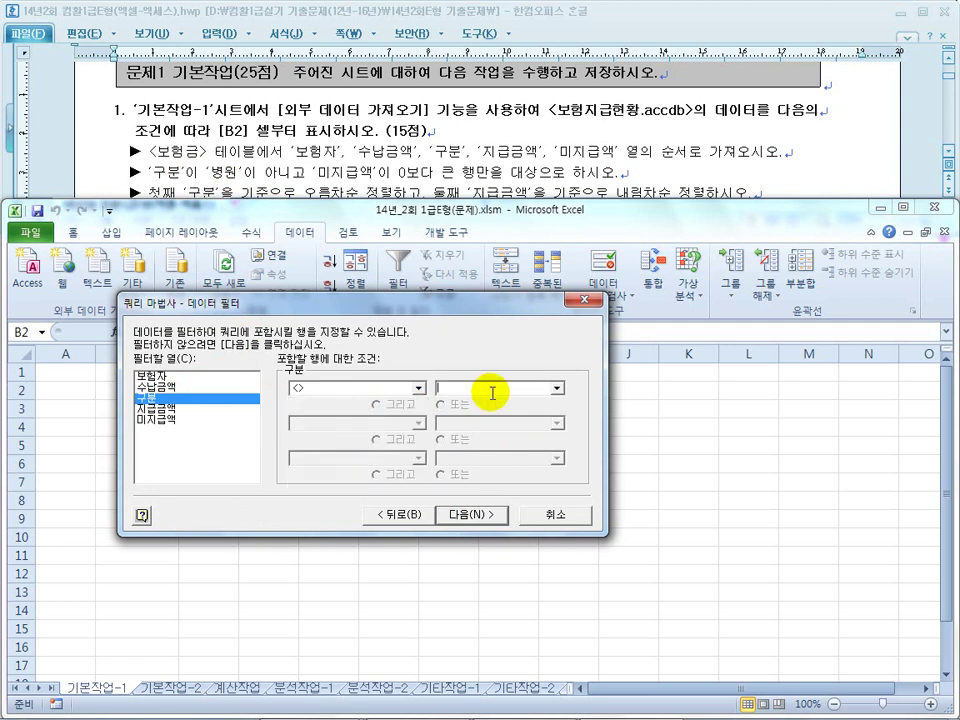
left_click(557, 388)
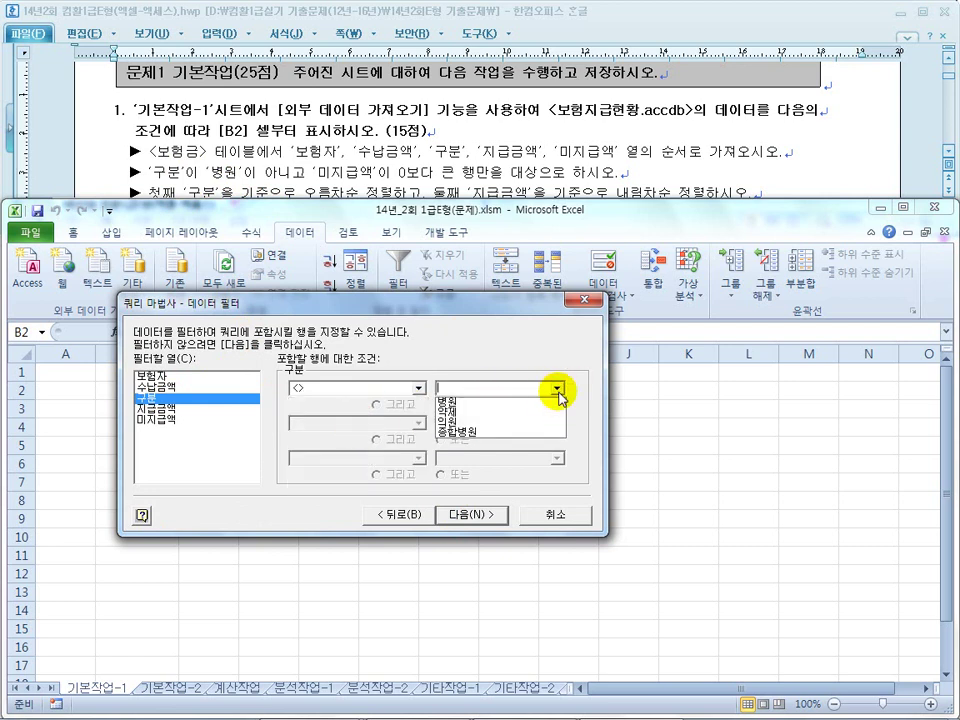
left_click(509, 402)
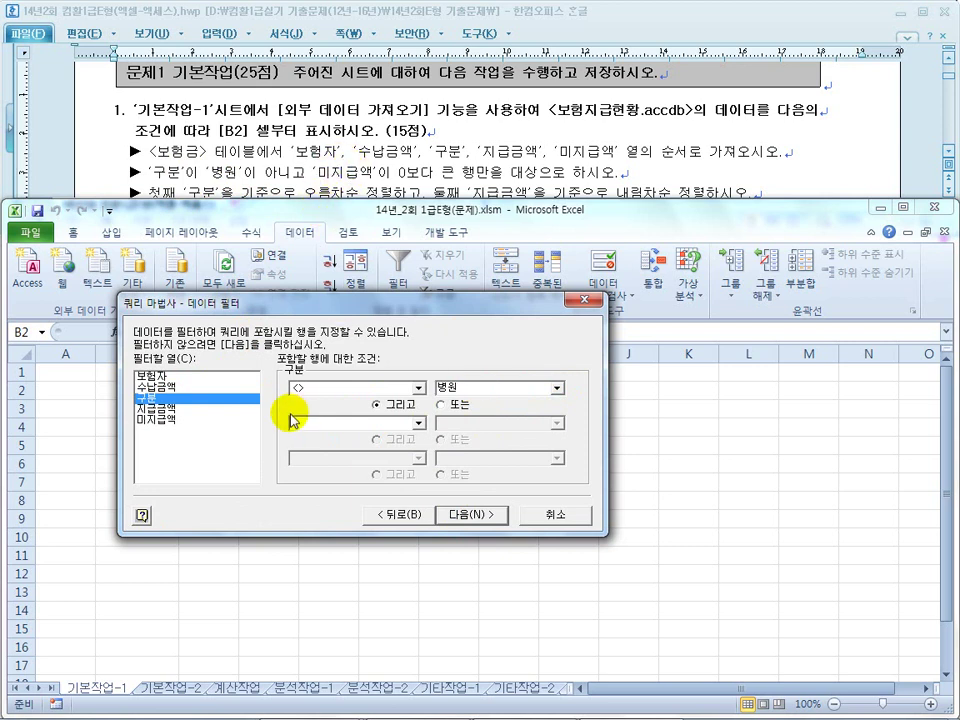
Add a query filter requiring 미지급액 to be greater than 0, and proceed to the sort order.
left_click(173, 423)
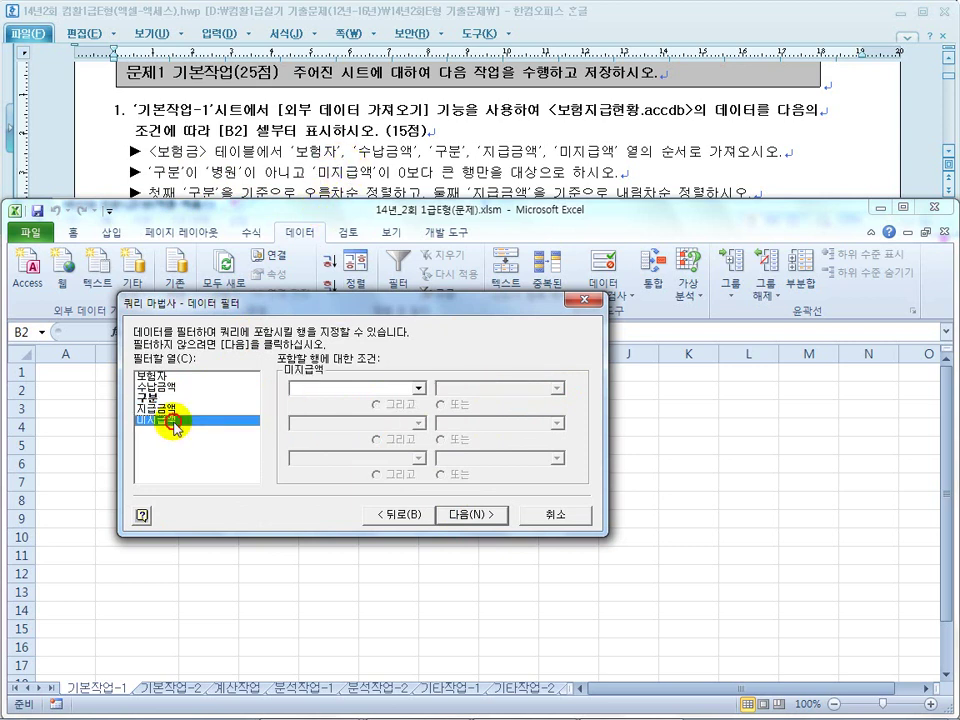
left_click(408, 389)
left_click(375, 434)
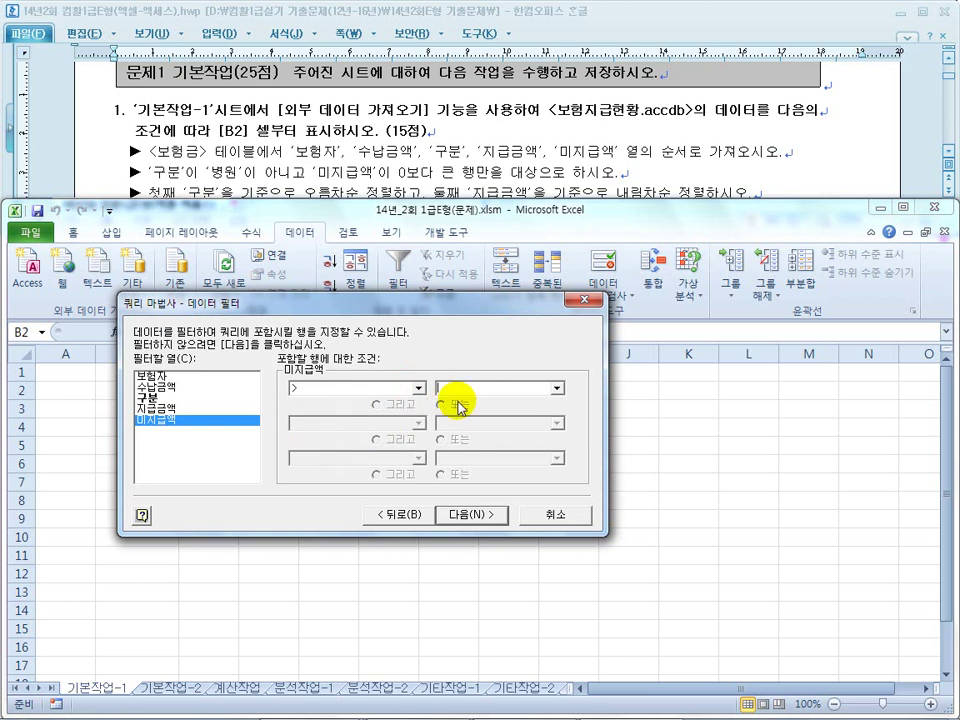
left_click(464, 390)
type("0")
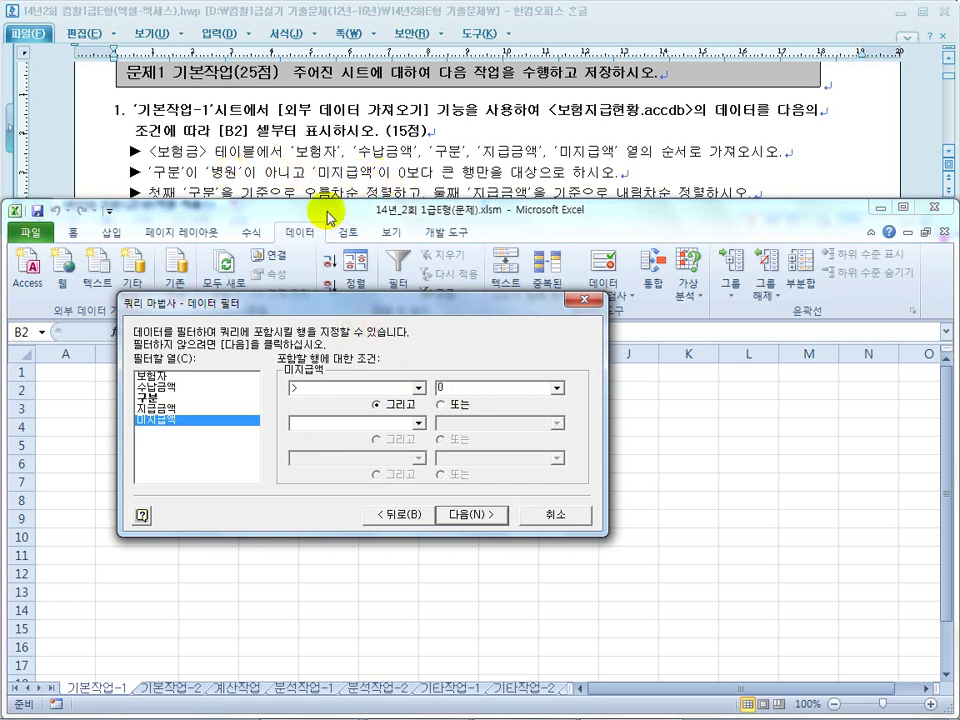
left_click(221, 137)
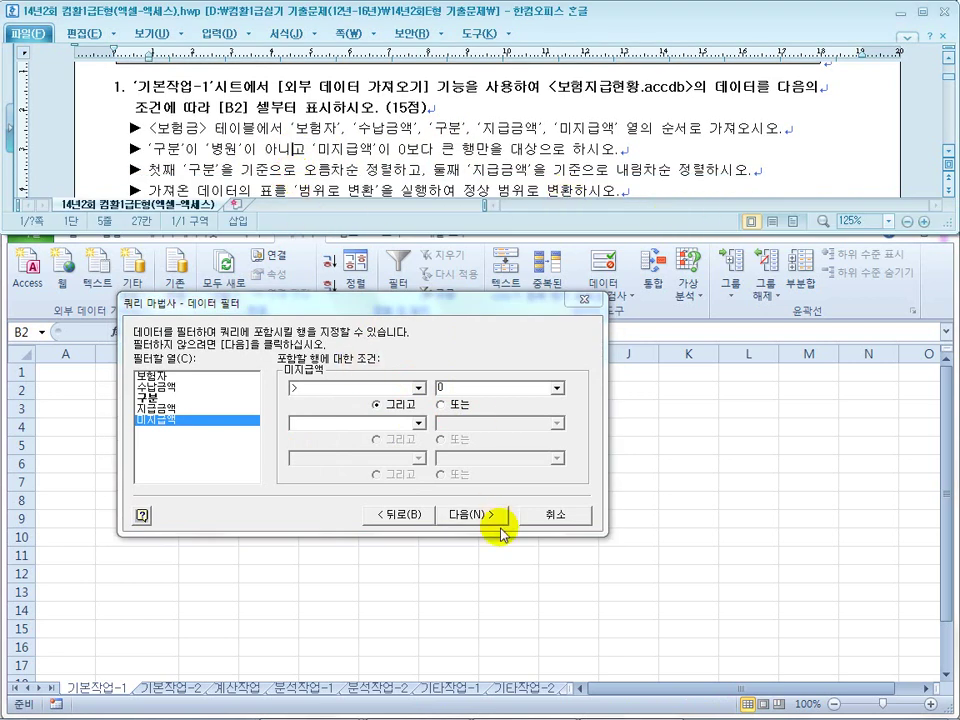
left_click(473, 515)
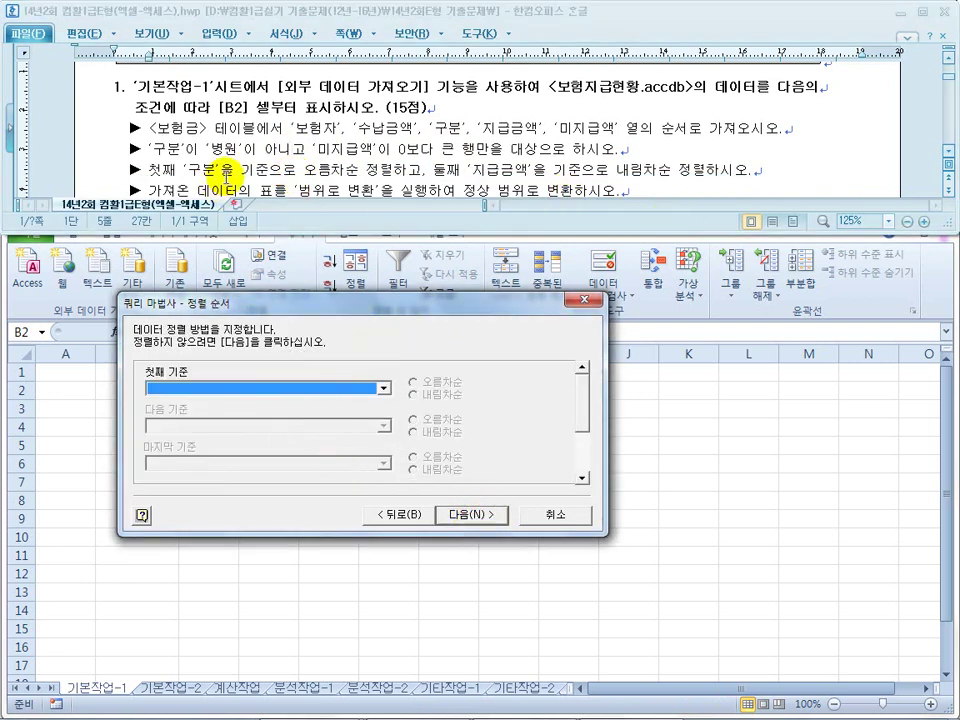
Sort the query by 구분 ascending first, and by 지급금액 descending second.
left_click(384, 395)
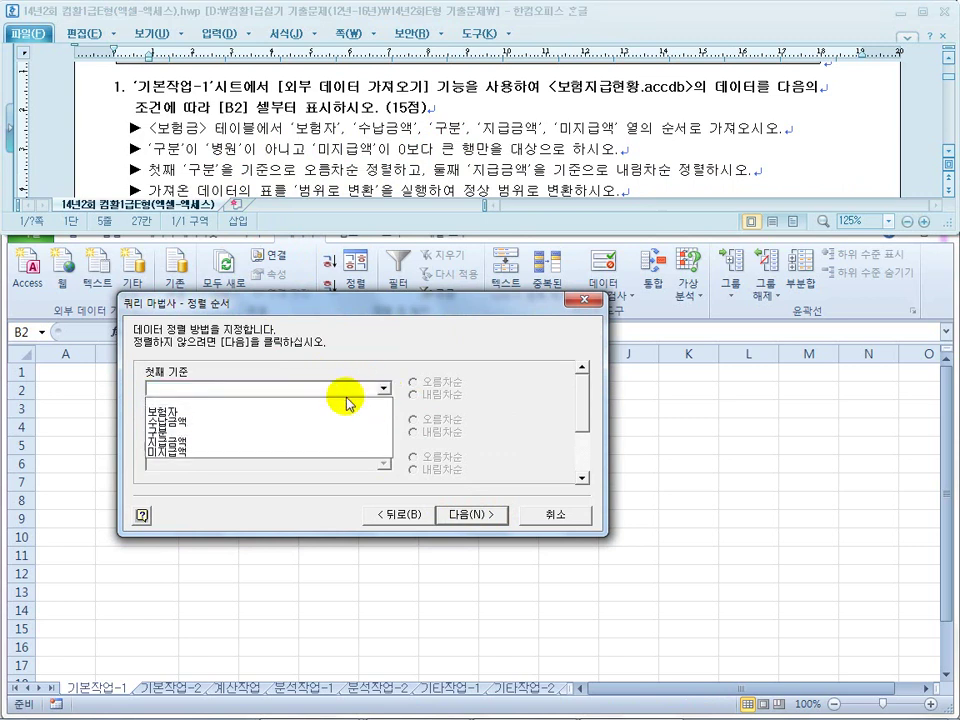
left_click(311, 435)
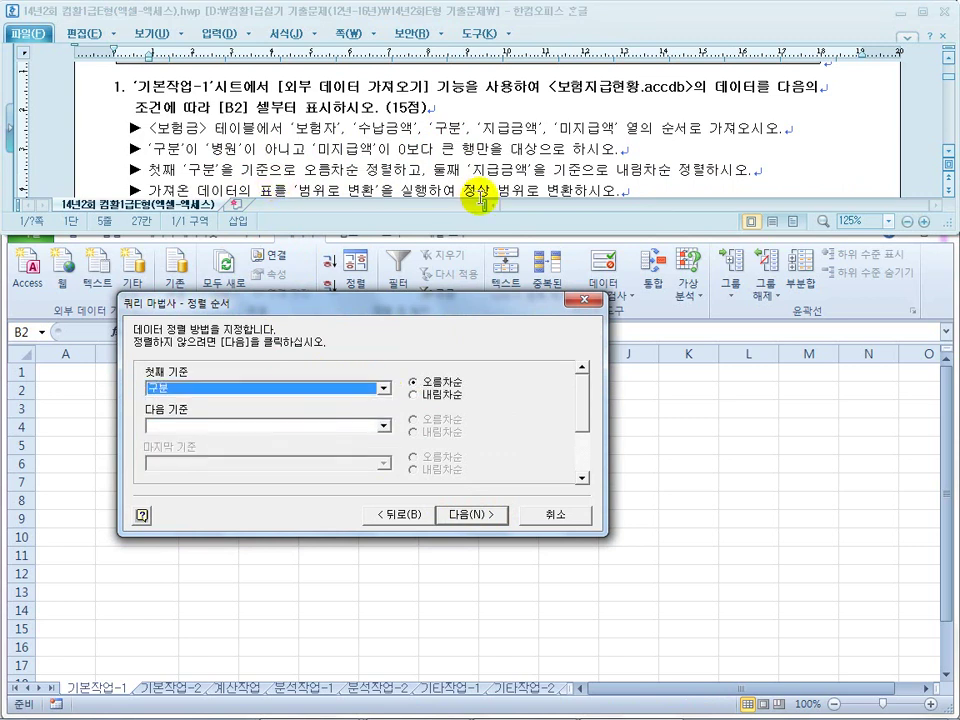
left_click(384, 426)
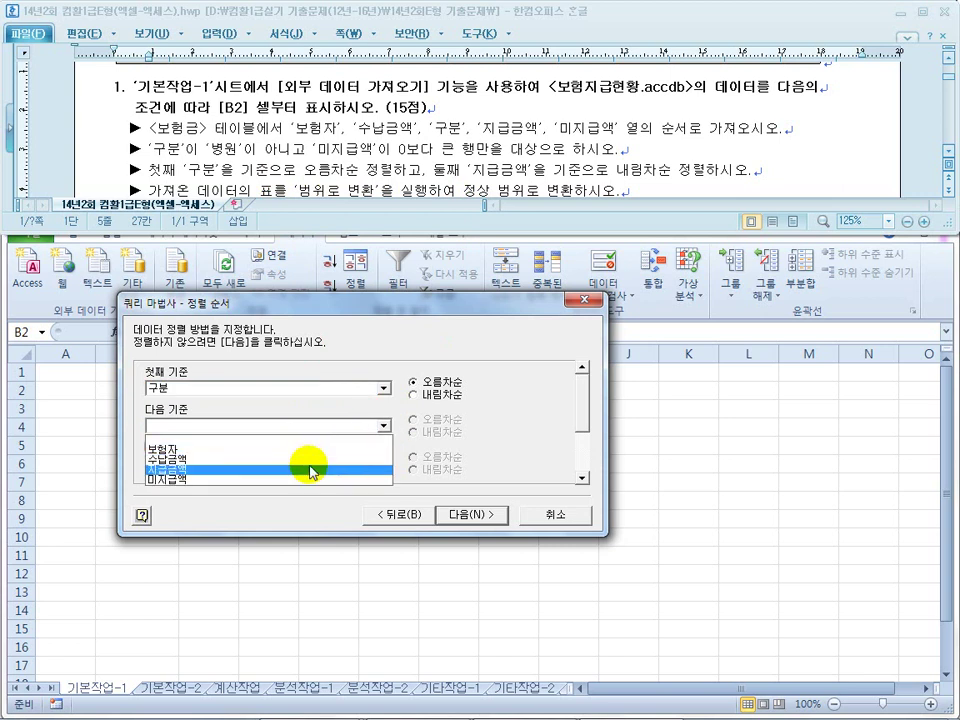
left_click(308, 467)
left_click(414, 432)
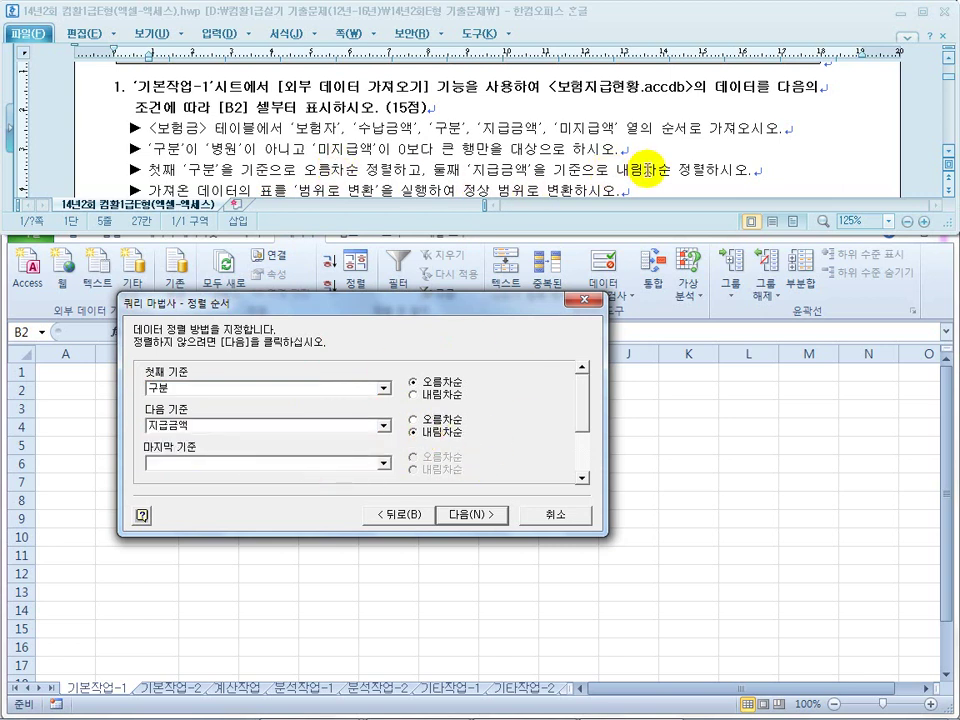
left_click(466, 515)
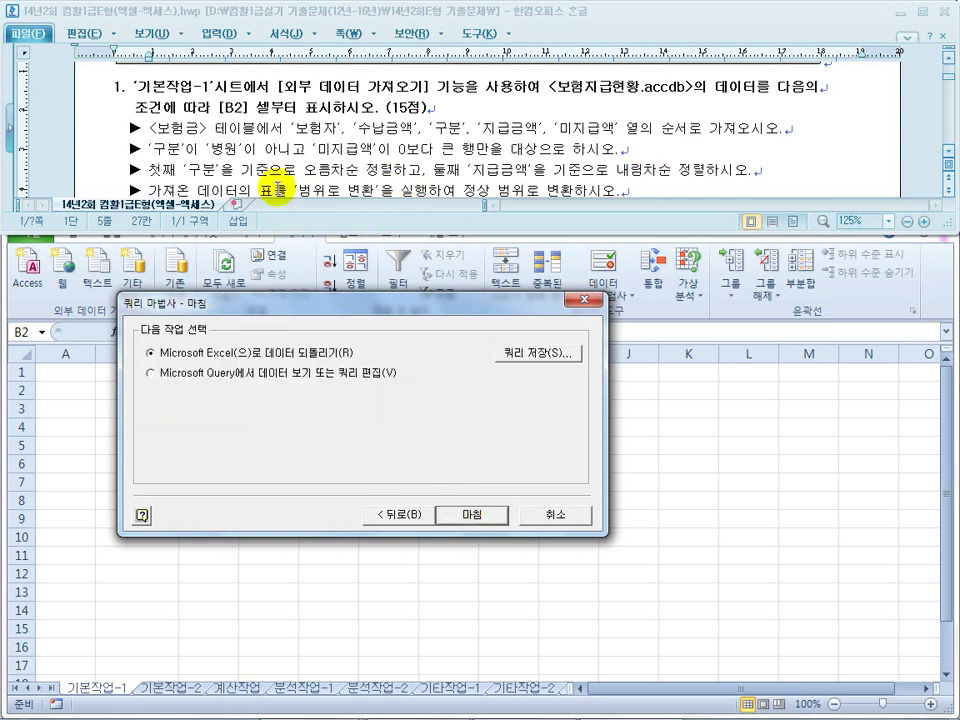
Finish the query and return its data to Excel as a table starting at cell B2 of 기본작업-1.
left_click(470, 515)
left_click(135, 390)
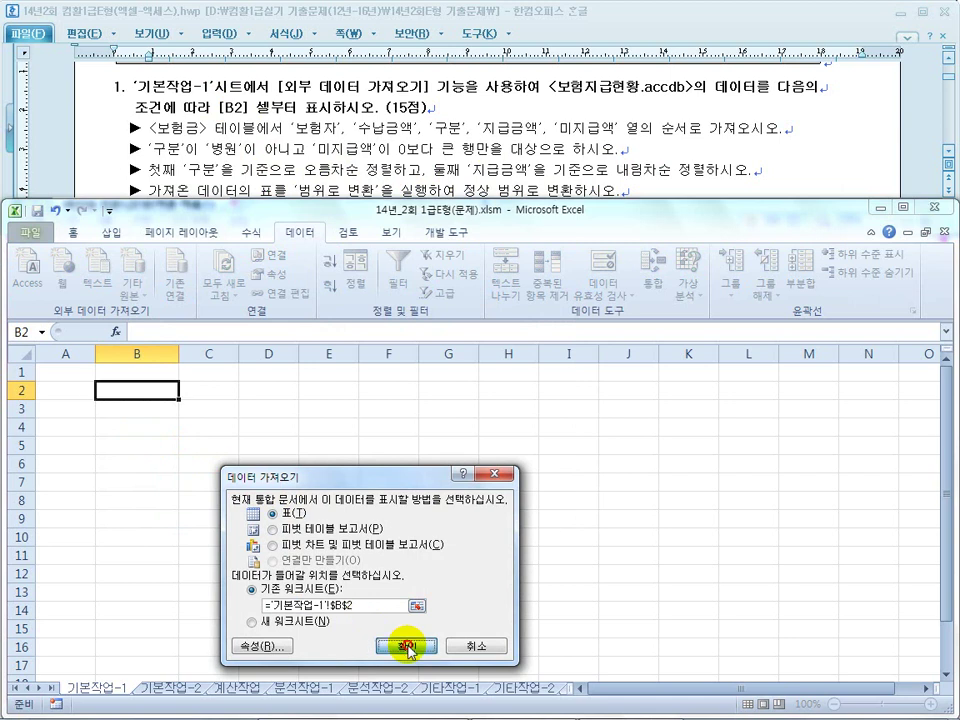
left_click(406, 646)
Convert the imported table on 기본작업-1 to a normal range and confirm the conversion.
left_click(360, 193)
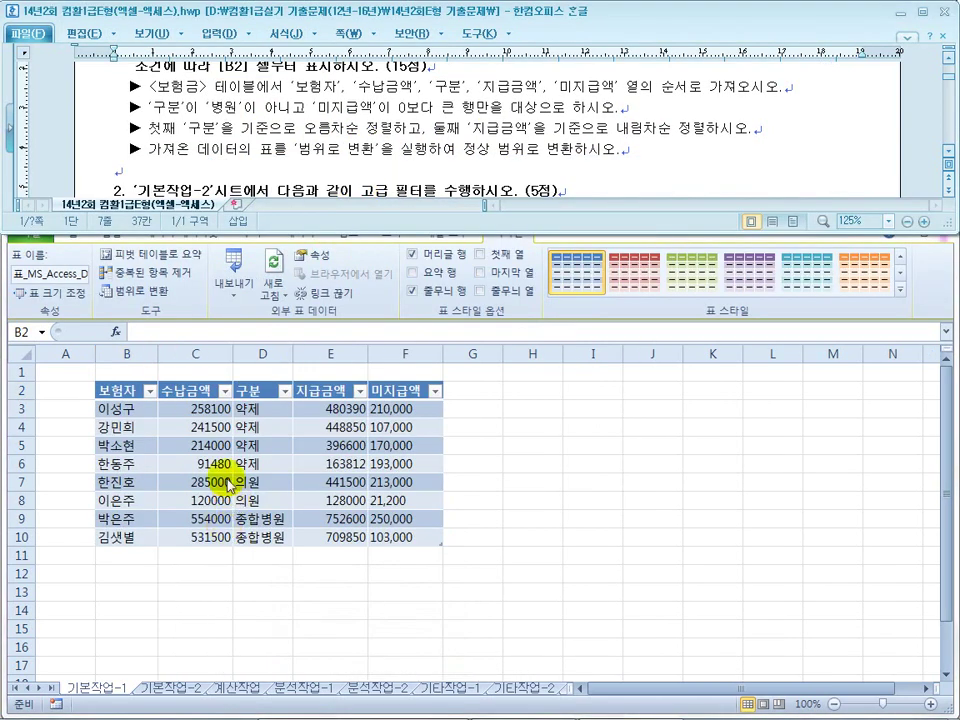
left_click(228, 490)
left_click(258, 464)
right_click(260, 464)
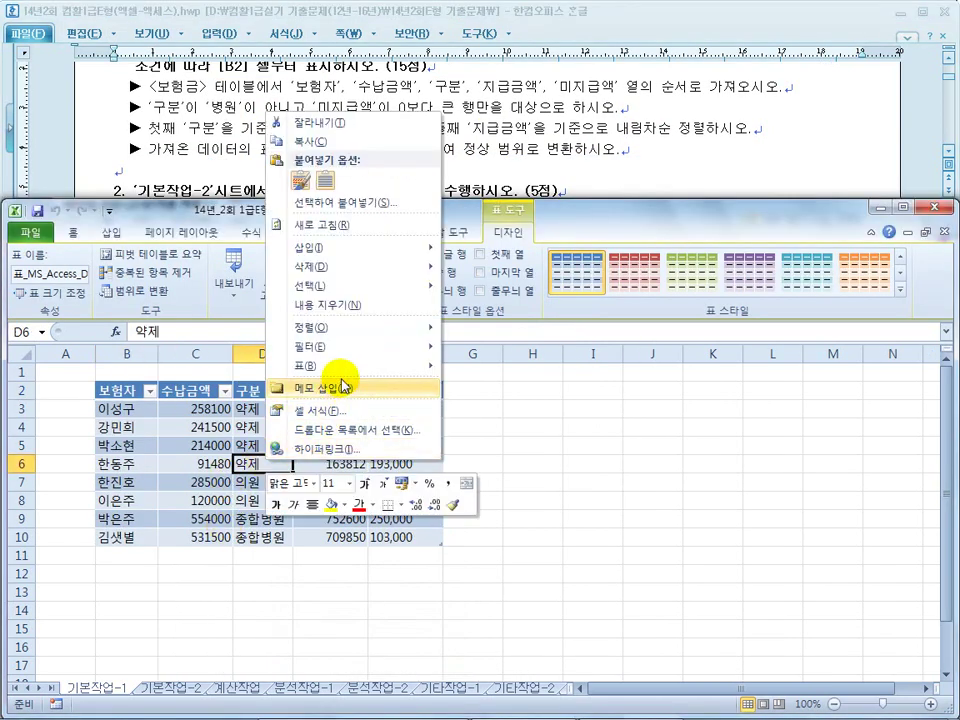
mouse_move(343, 366)
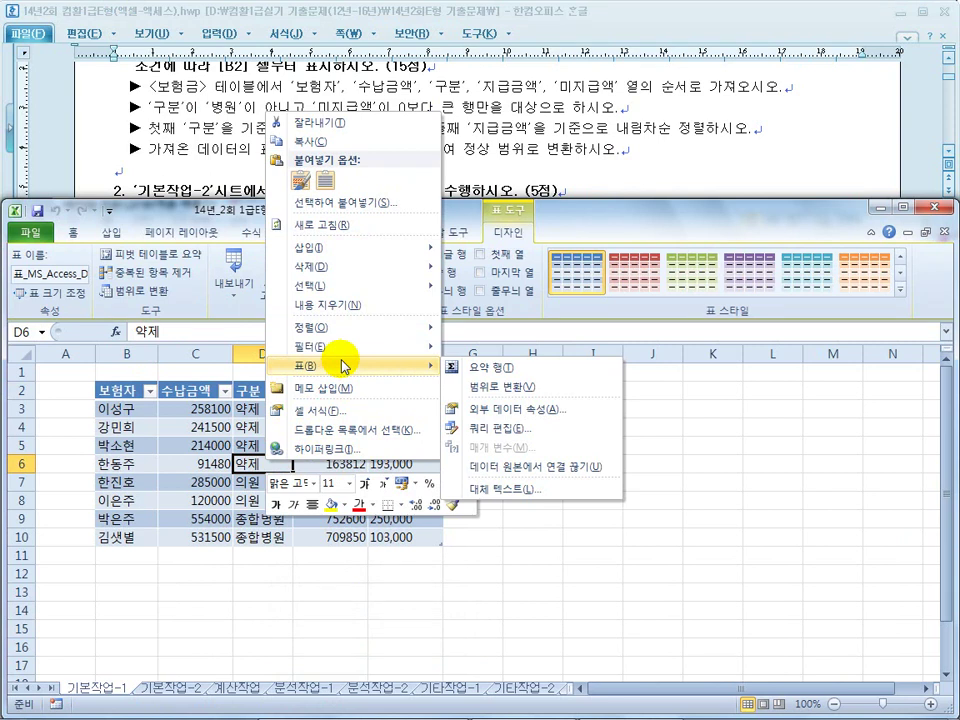
left_click(503, 390)
left_click(432, 399)
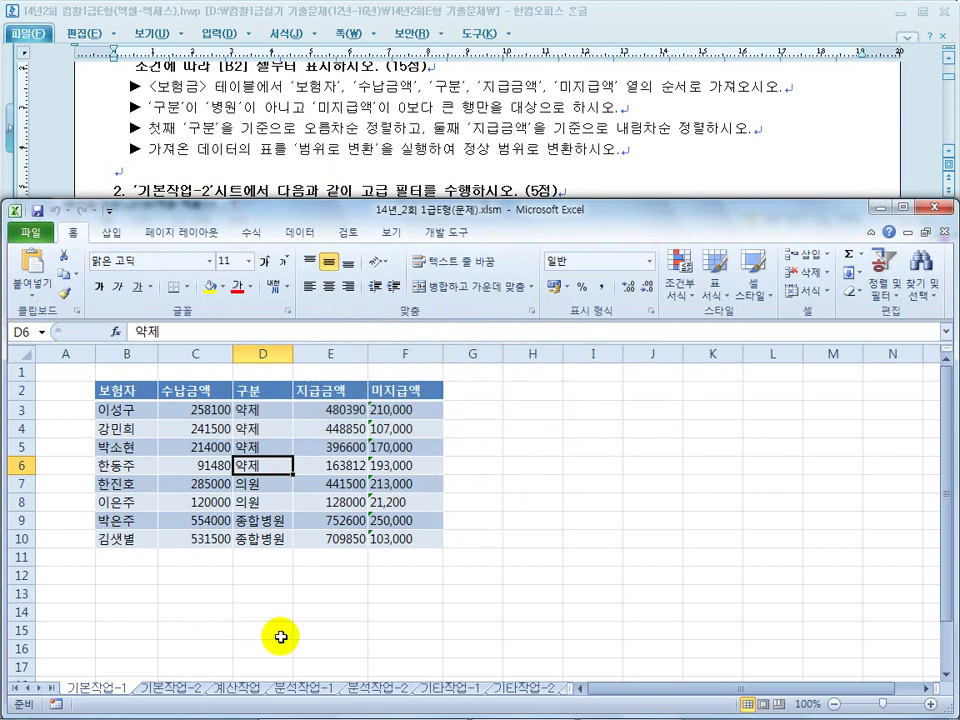
Switch to the 기본작업-2 sheet and select a cell inside its data table.
left_click(330, 593)
left_click(300, 232)
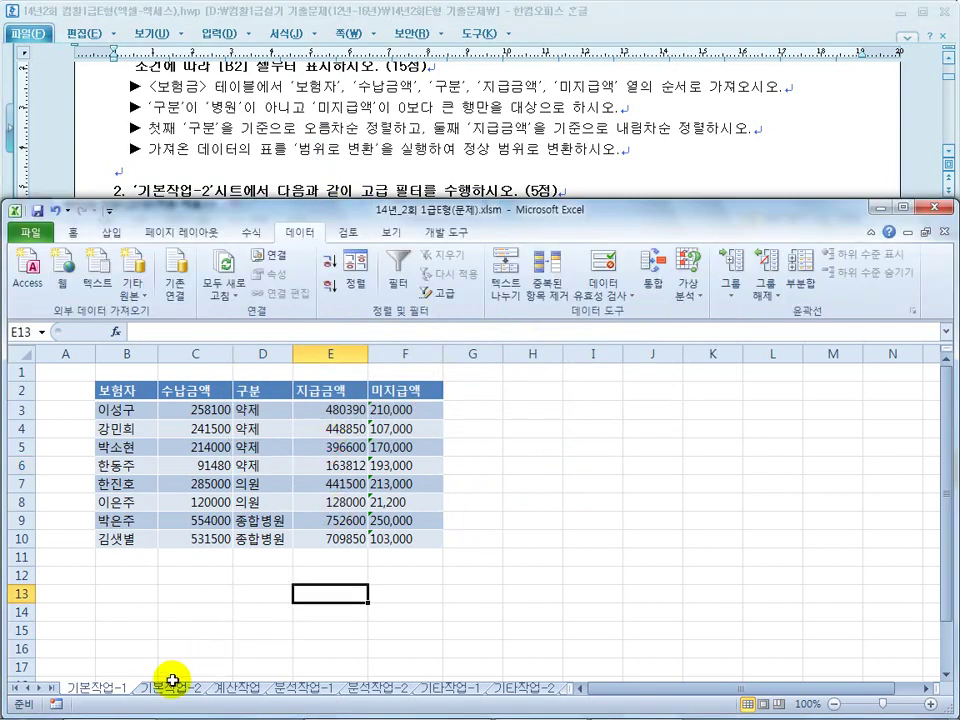
left_click(176, 686)
left_click(247, 601)
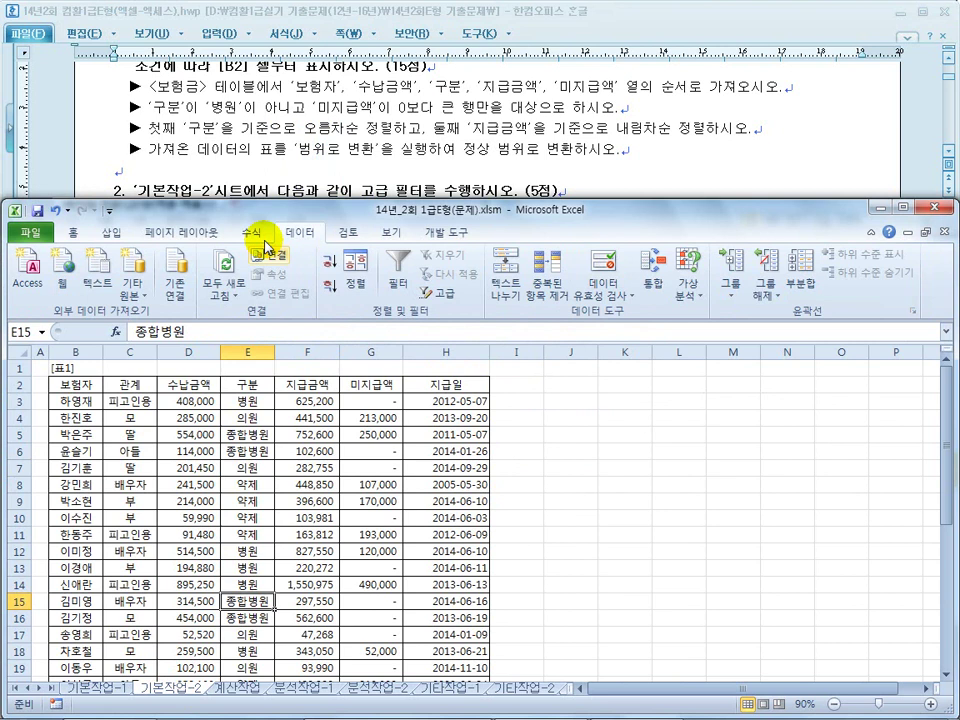
Examine the advanced filter instructions for 기본작업-2, including the 지급일 year and 지급금액 conditions and required functions, against the 지급일 data.
left_click(273, 152)
scroll(284, 180, "down", 1)
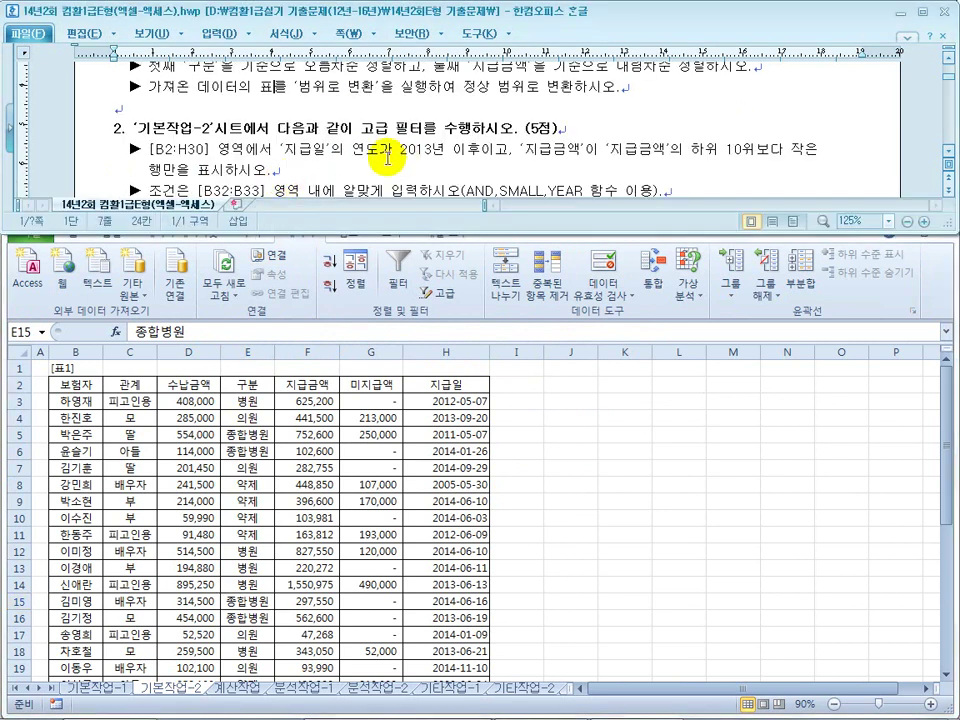
double_click(303, 150)
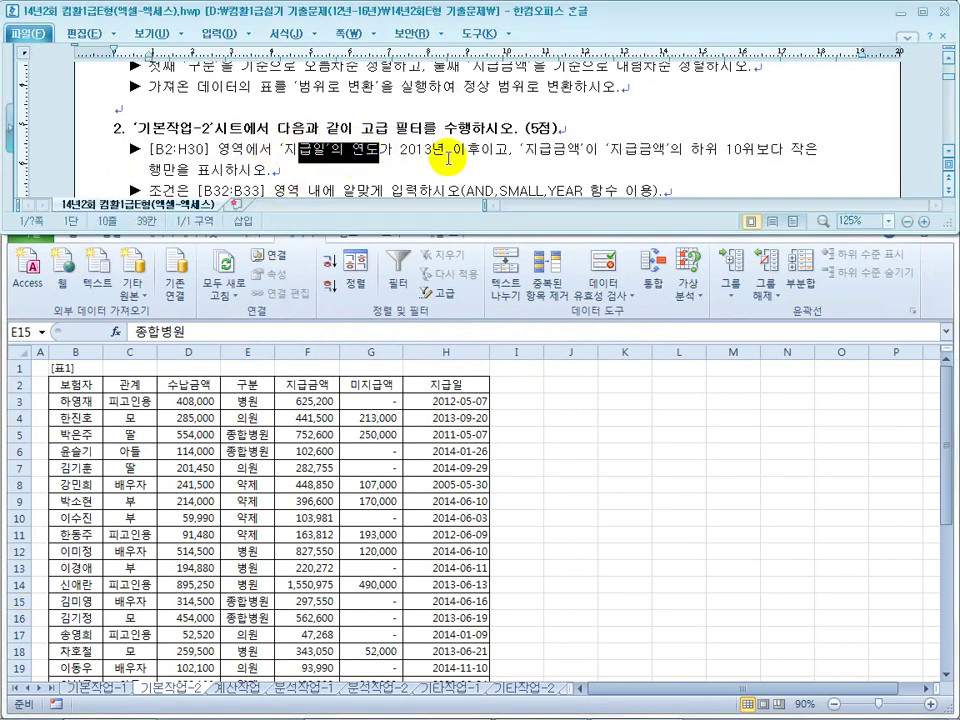
left_click(431, 150)
left_click(456, 392)
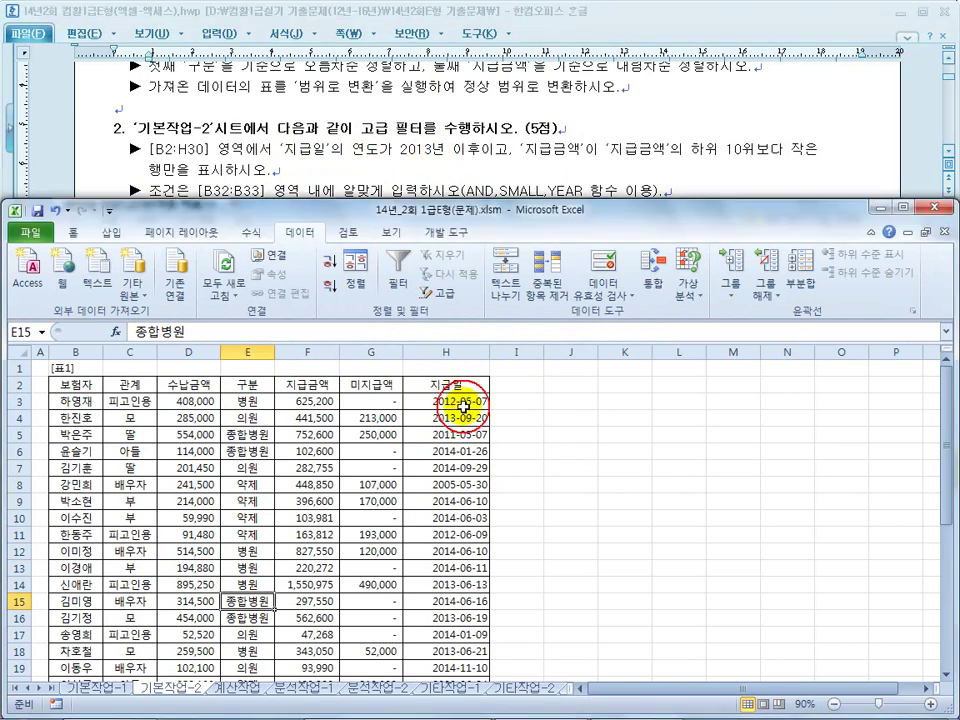
left_click(439, 403)
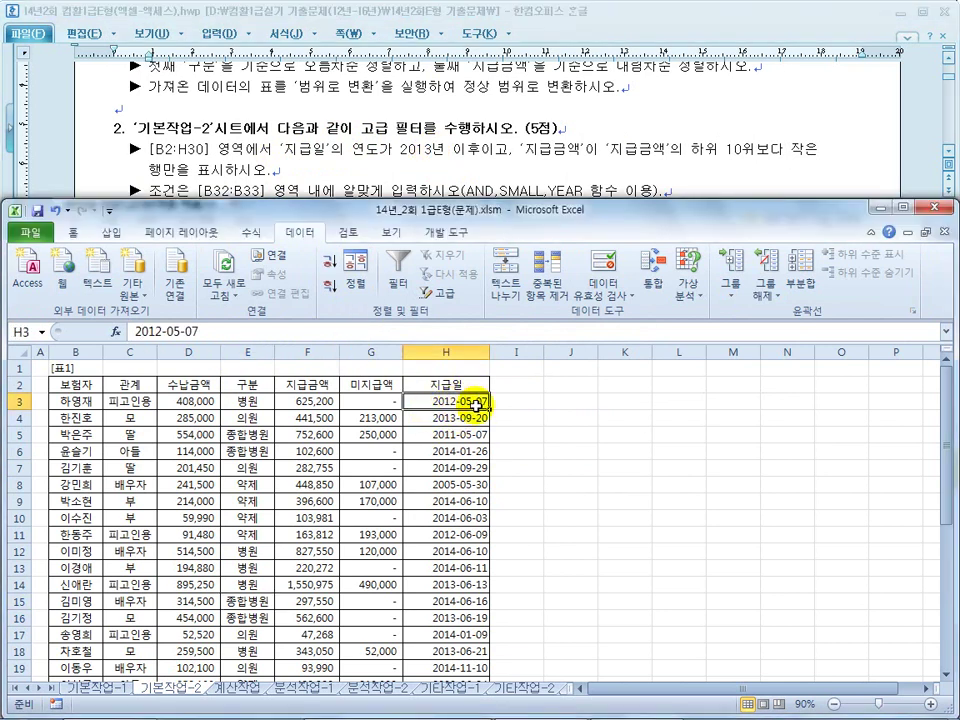
left_click(426, 154)
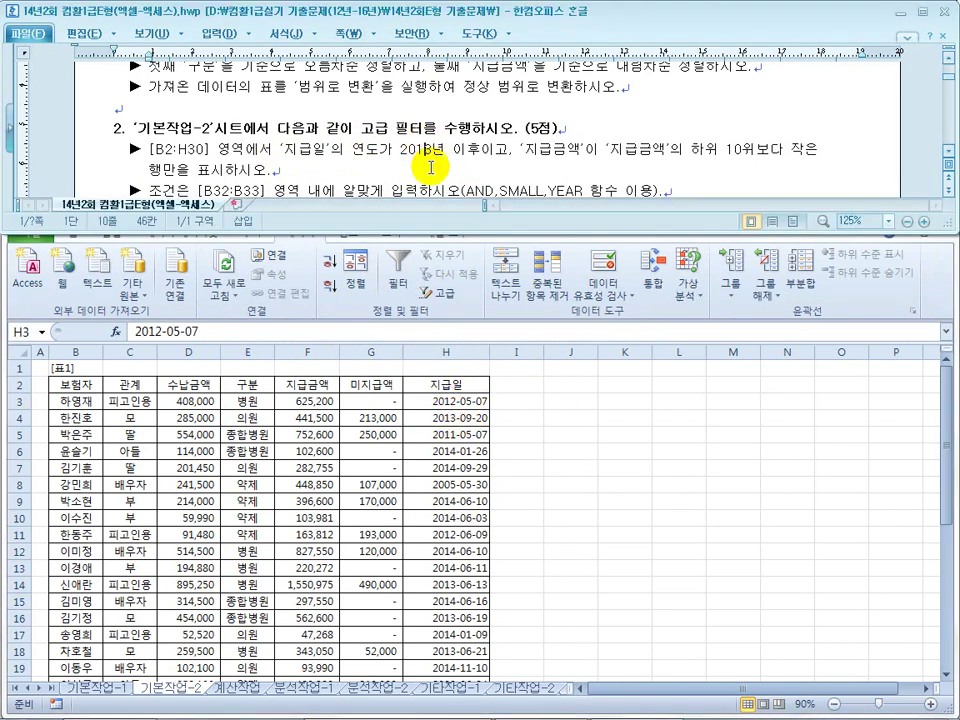
scroll(428, 158, "down", 1)
double_click(553, 127)
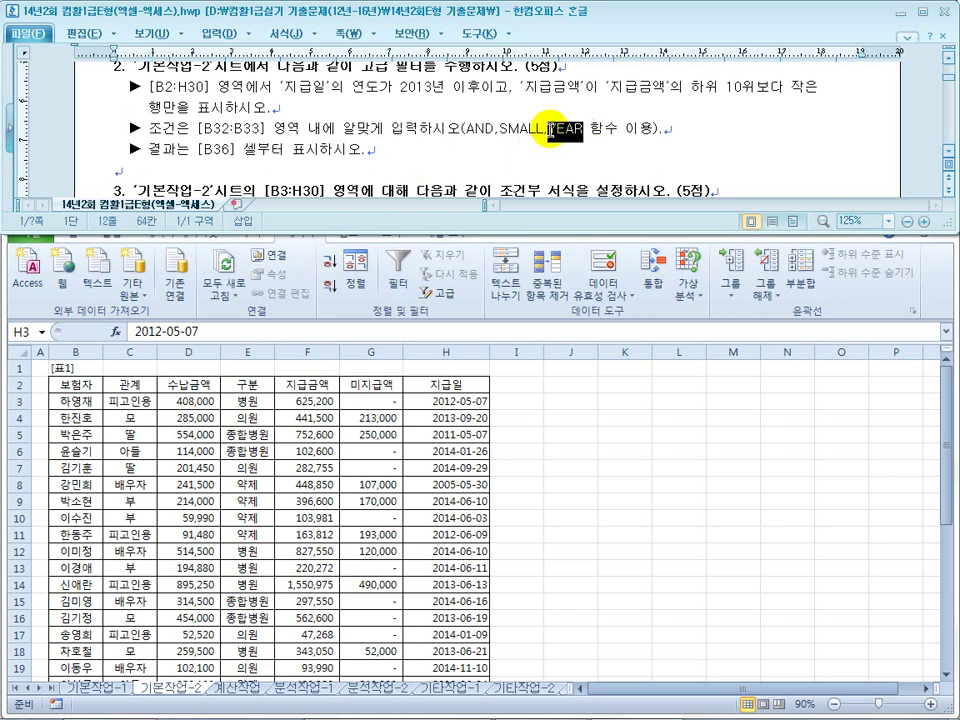
left_click_drag(377, 88, 474, 82)
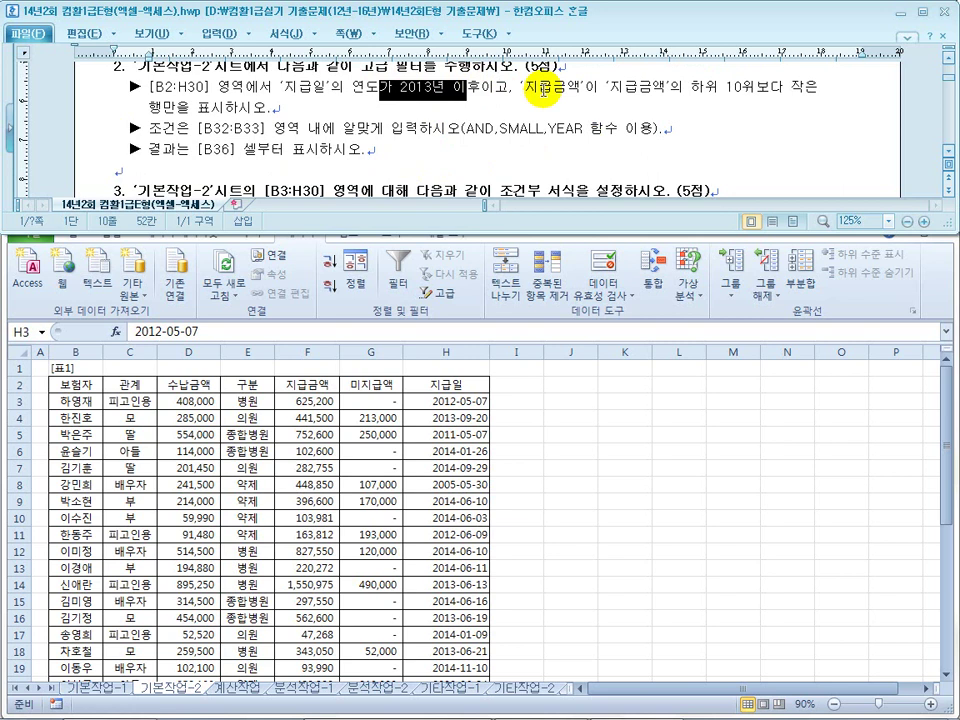
scroll(541, 88, "up", 1)
left_click(458, 112)
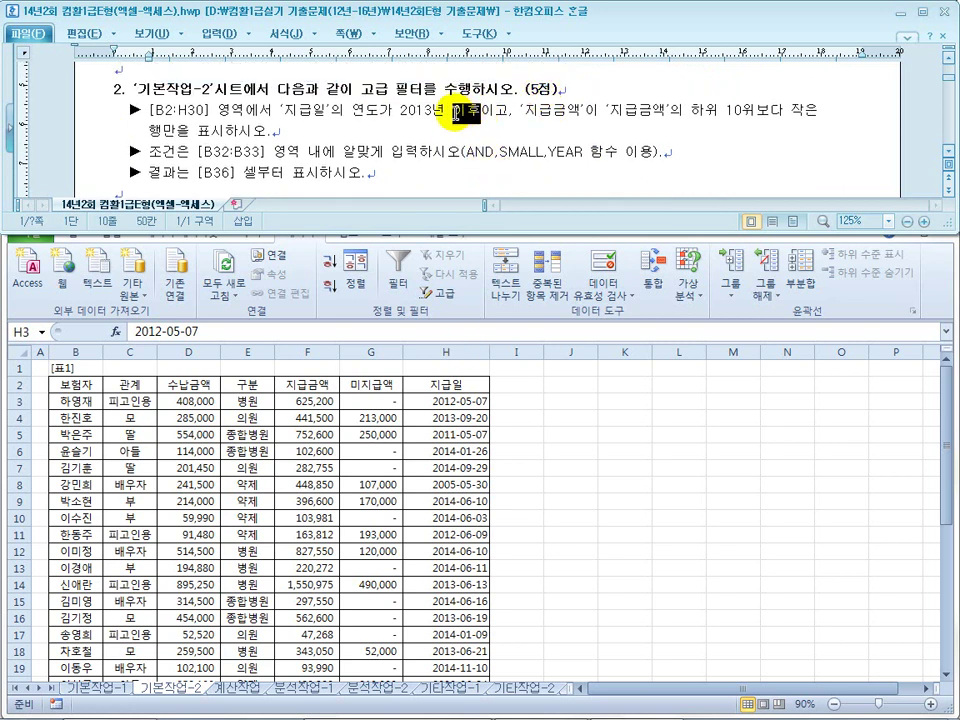
left_click(541, 112)
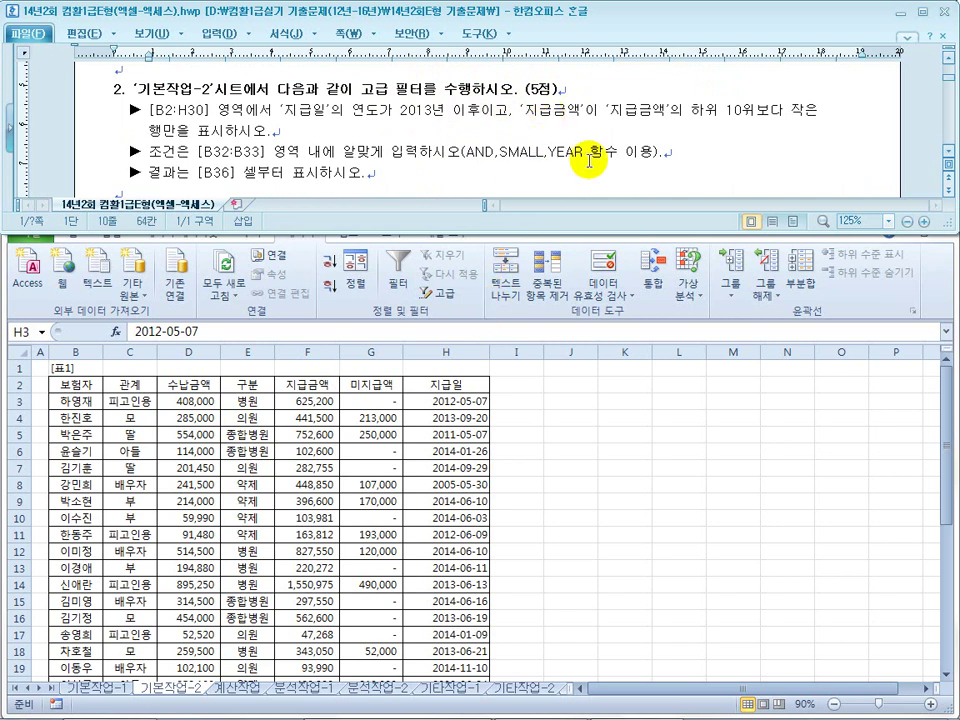
Examine the instruction's 지급금액 condition for values below the bottom 10th rank and the SMALL function it requires.
left_click_drag(633, 112, 691, 116)
left_click_drag(769, 112, 685, 112)
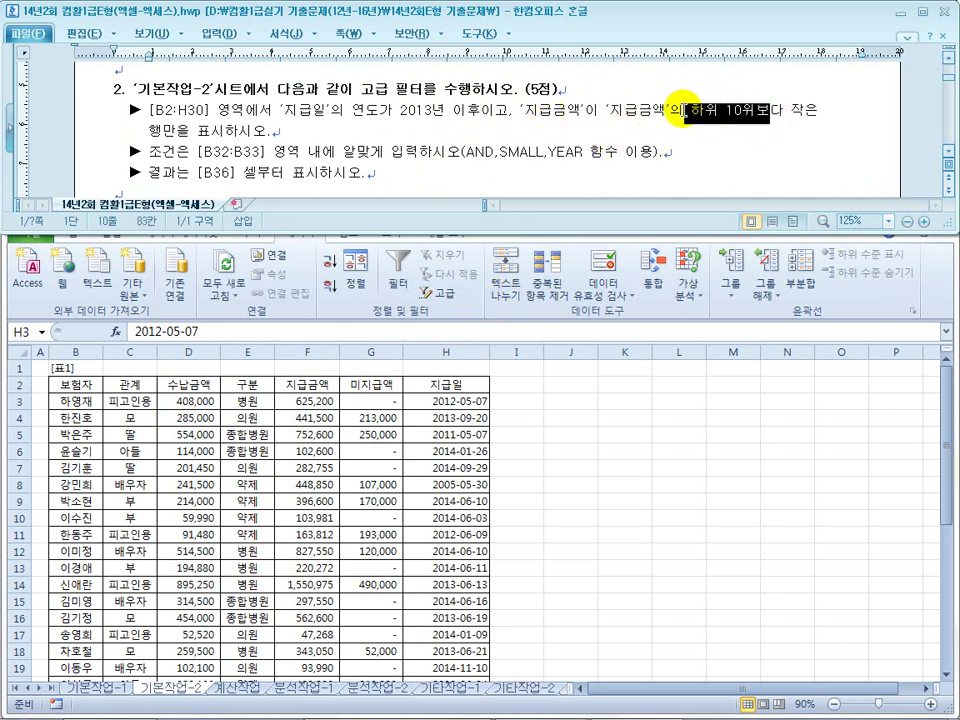
left_click_drag(536, 153, 507, 155)
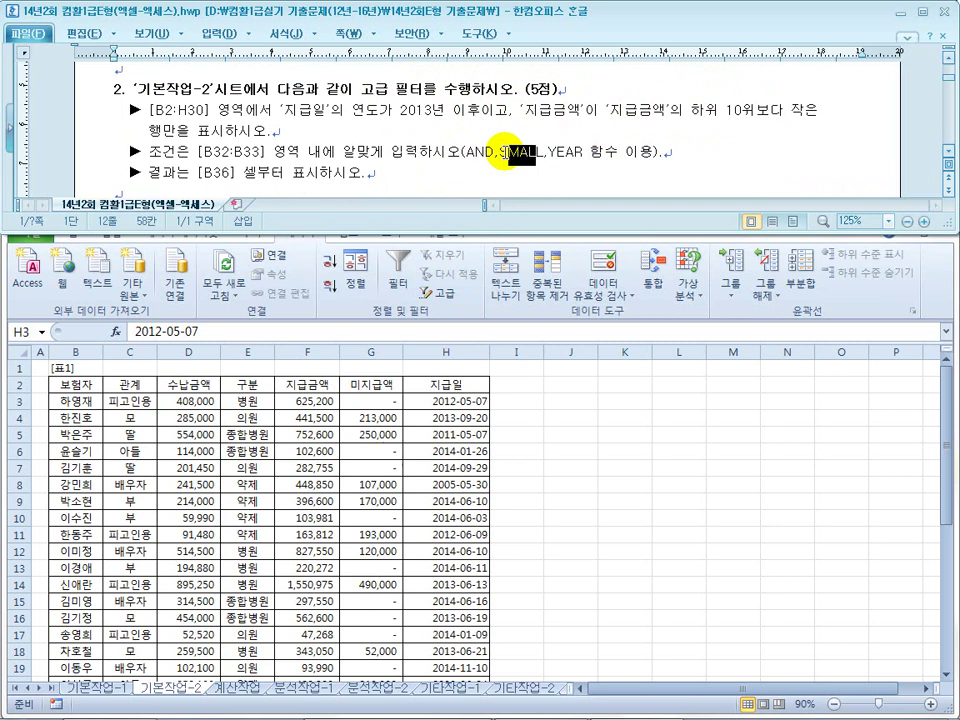
double_click(798, 112)
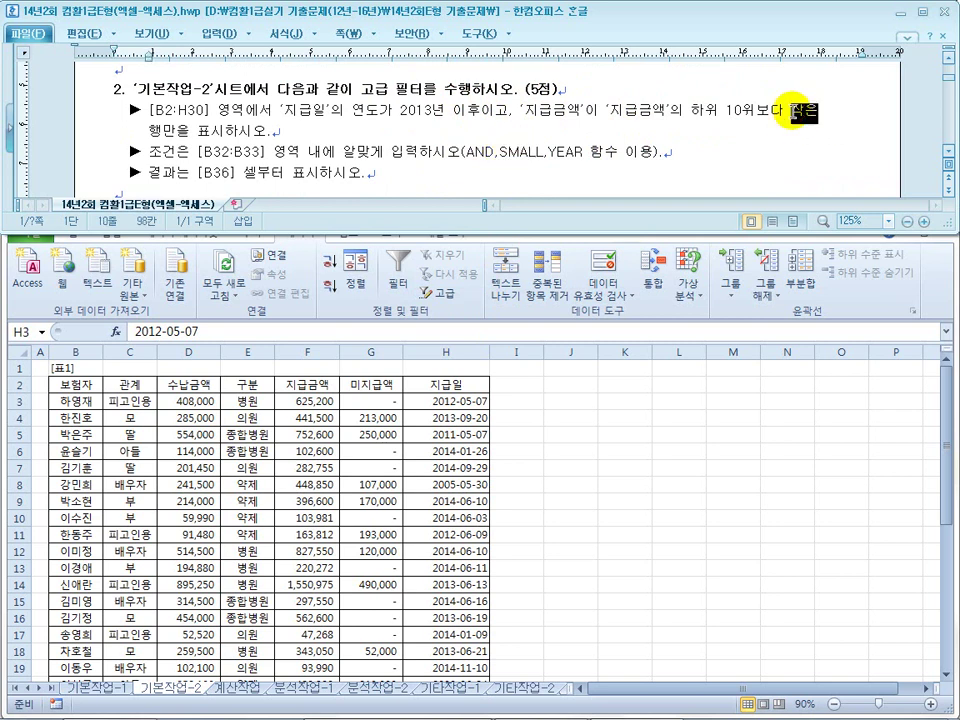
left_click_drag(757, 112, 672, 116)
left_click_drag(536, 153, 499, 153)
left_click_drag(703, 112, 783, 110)
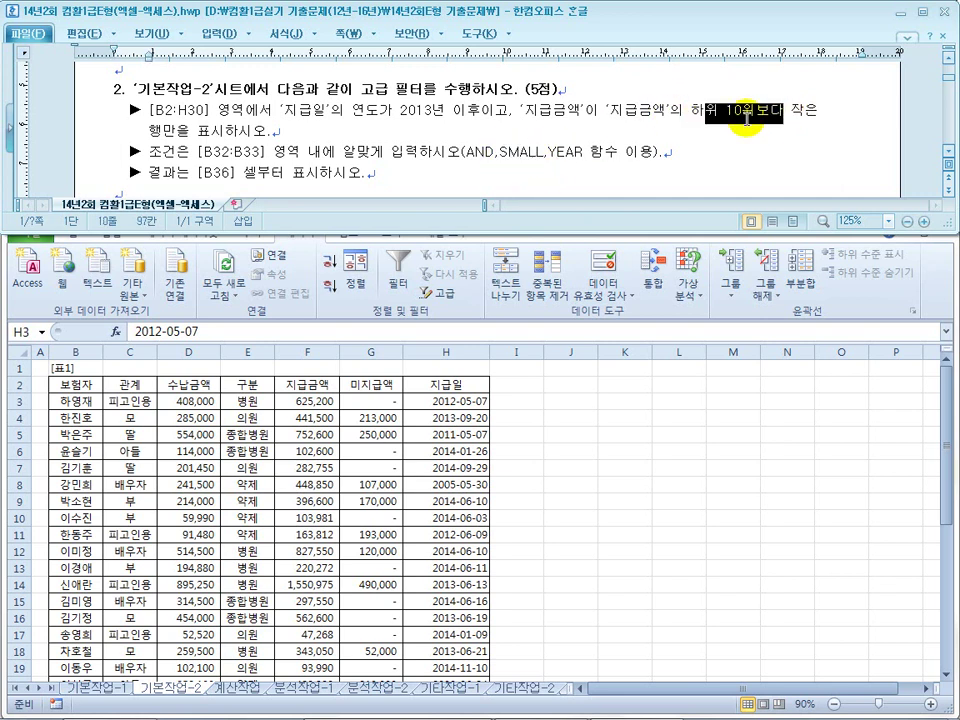
left_click_drag(542, 153, 499, 153)
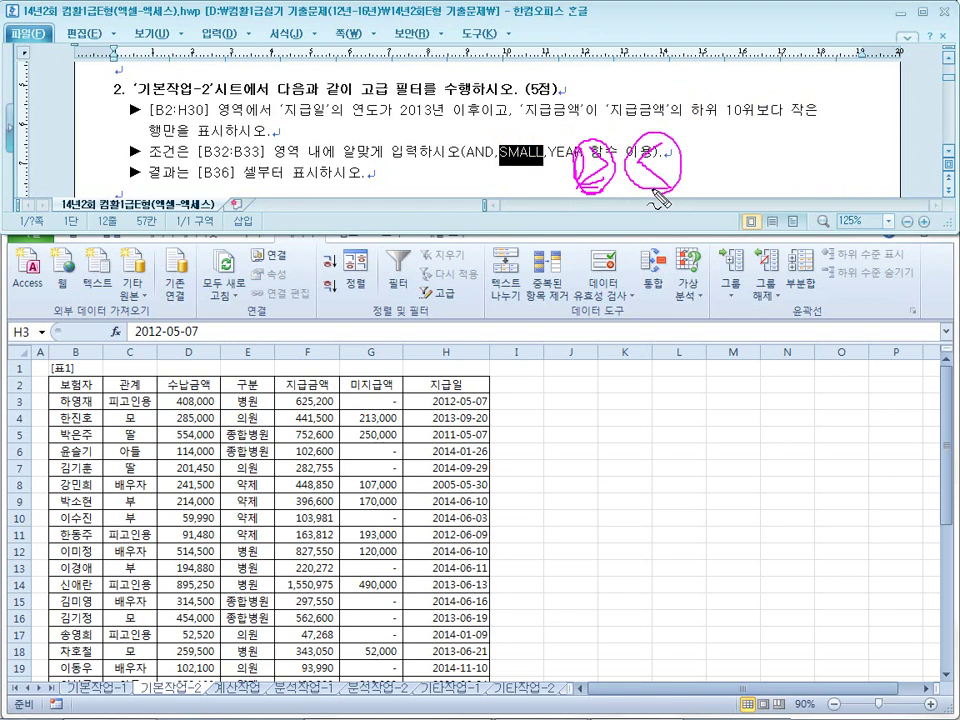
key("Escape")
left_click(512, 156)
Enter the criteria heading 조건 in cell B32 below the 기본작업-2 data table.
left_click(328, 410)
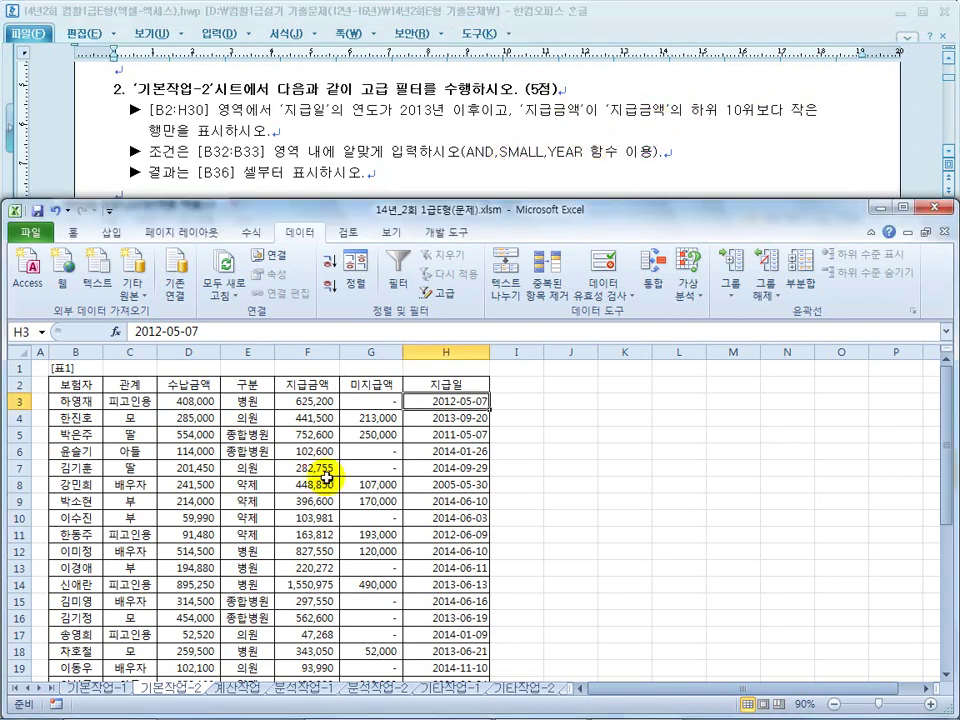
scroll(327, 470, "down", 6)
scroll(327, 477, "down", 1)
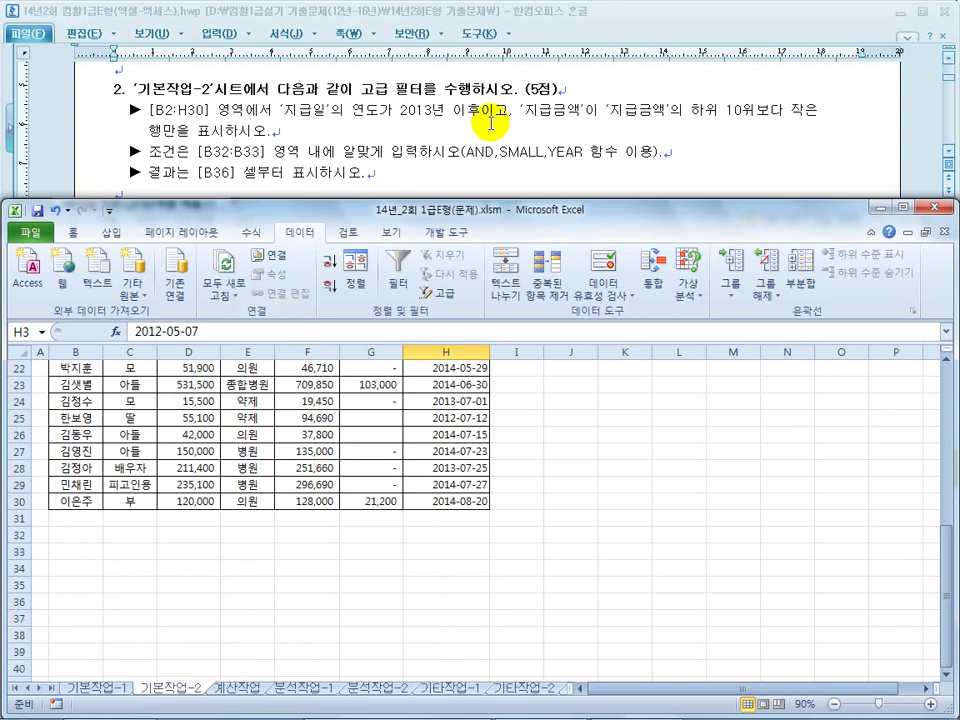
left_click(226, 151)
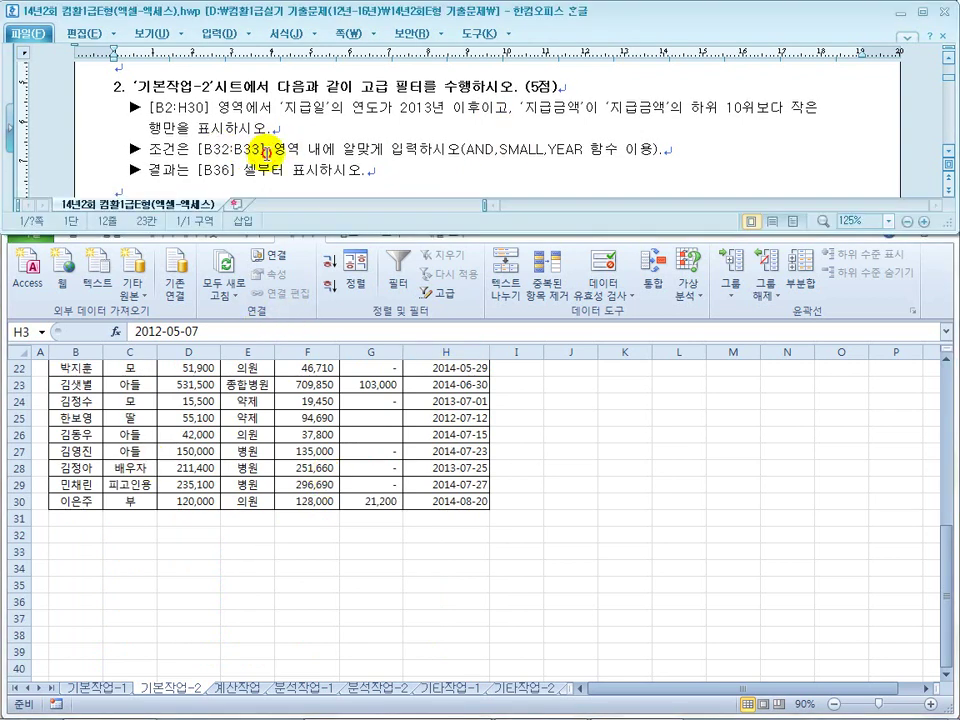
left_click(72, 547)
left_click(75, 535)
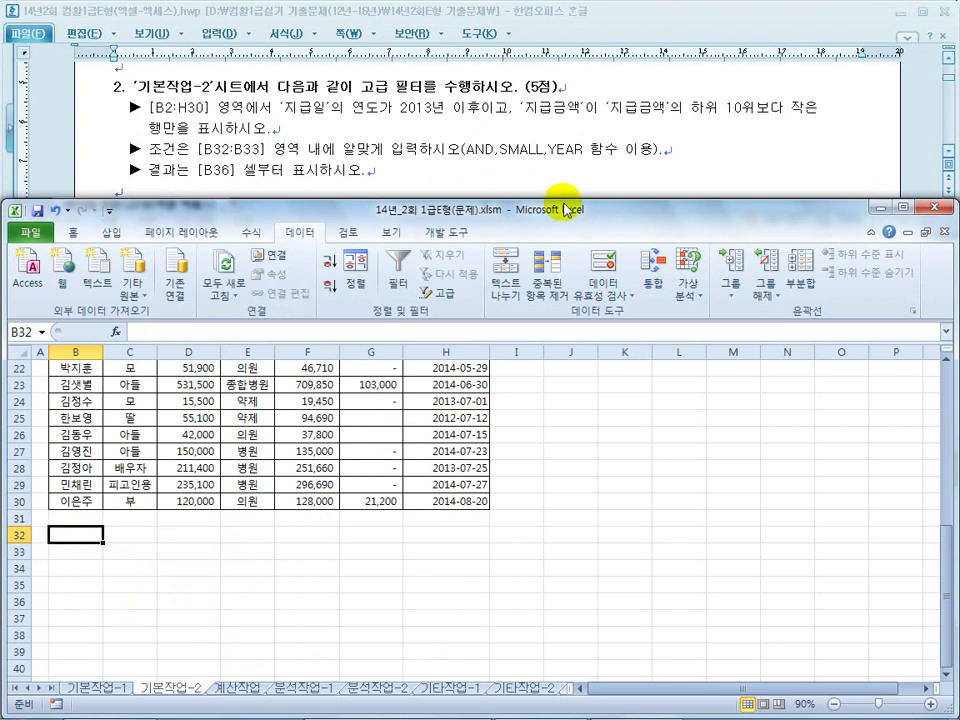
type("ㅈ")
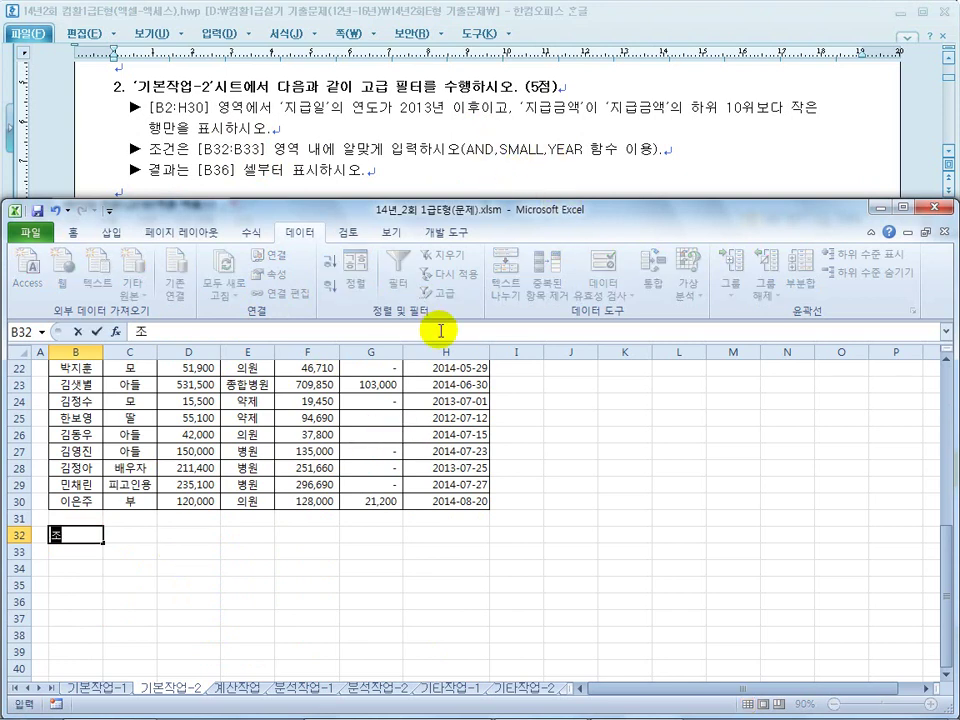
type("ㅗ건")
key("Return")
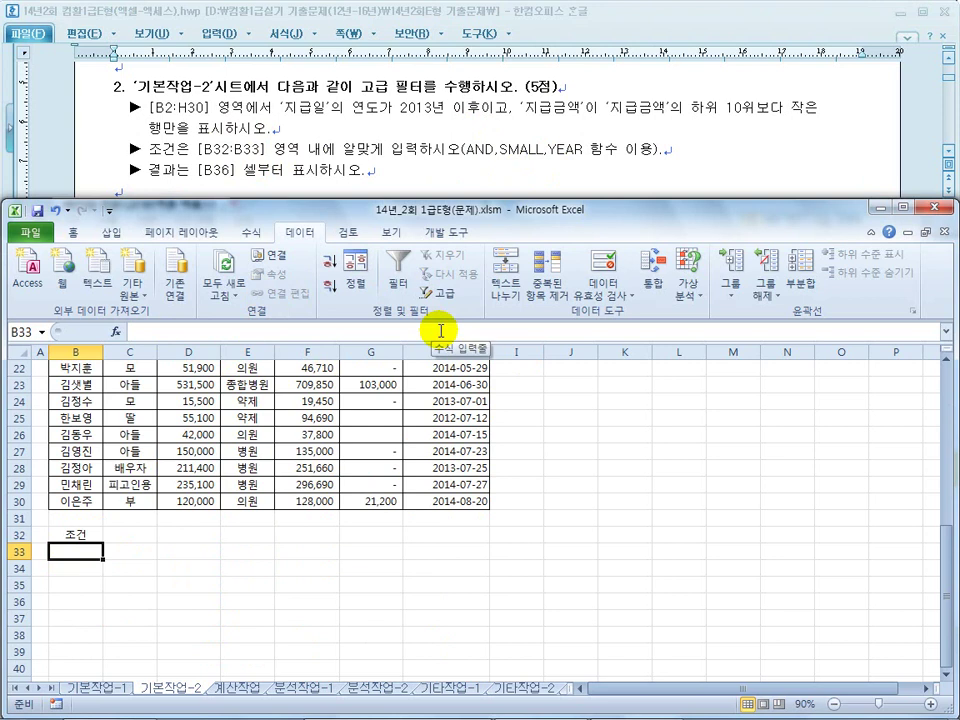
Begin the criteria formula in B33 with =year(H3)>=2013,F3 to test the 지급일 year and reference 지급금액.
type("=ye")
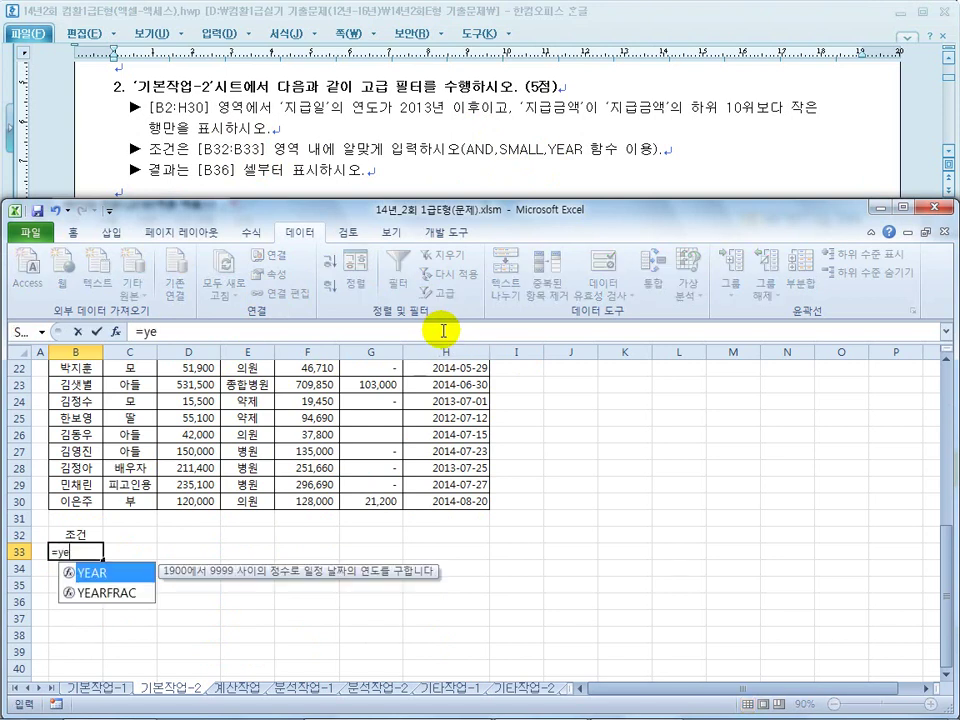
type("ar(")
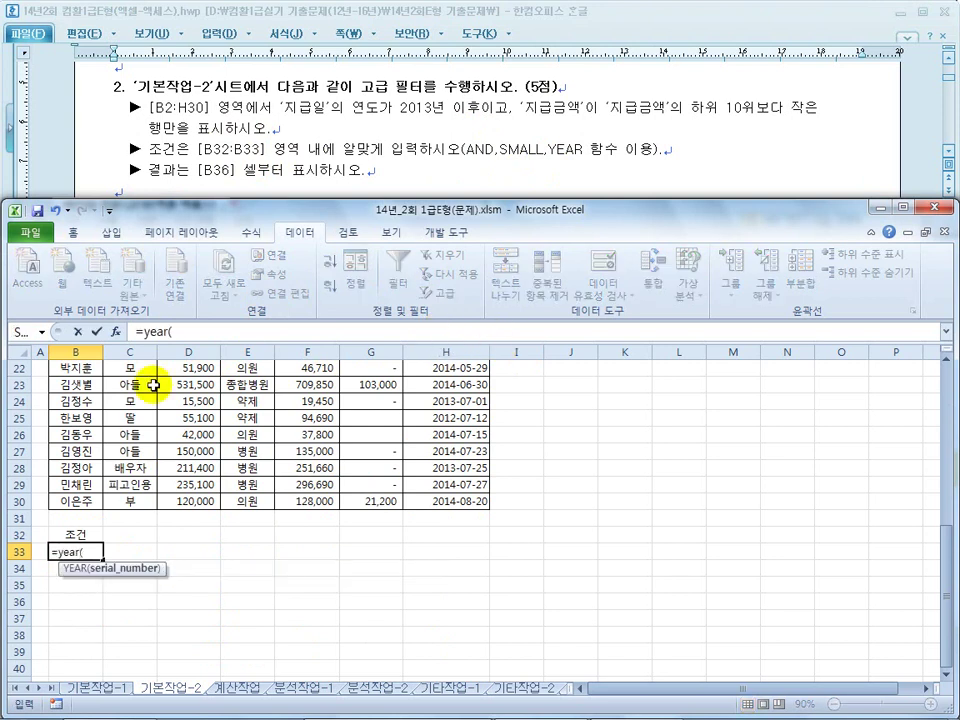
scroll(120, 400, "up", 7)
left_click(466, 402)
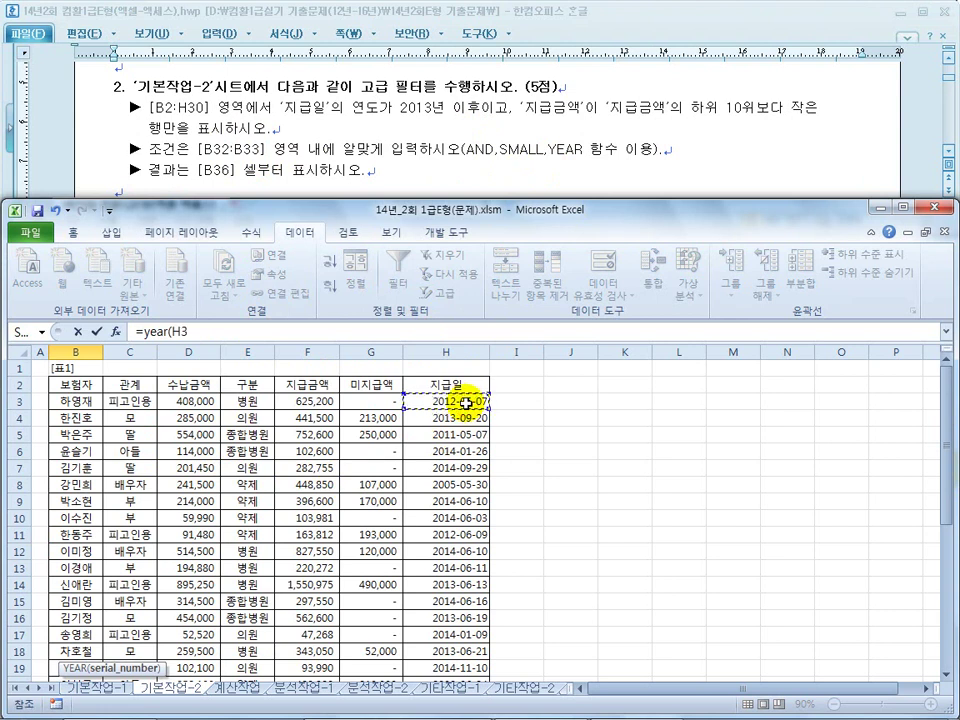
type(")>=2013,F3")
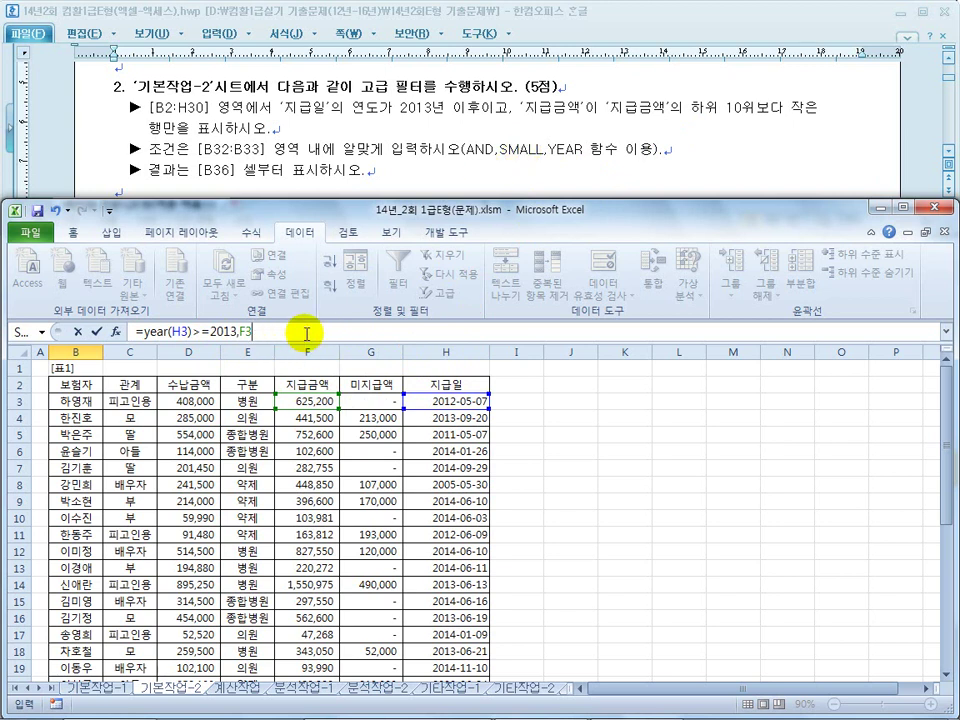
Extend the B33 formula with <small($F$3:$F$30,10), using an absolute range, and enter it with Excel's proposed correction.
type("<sm")
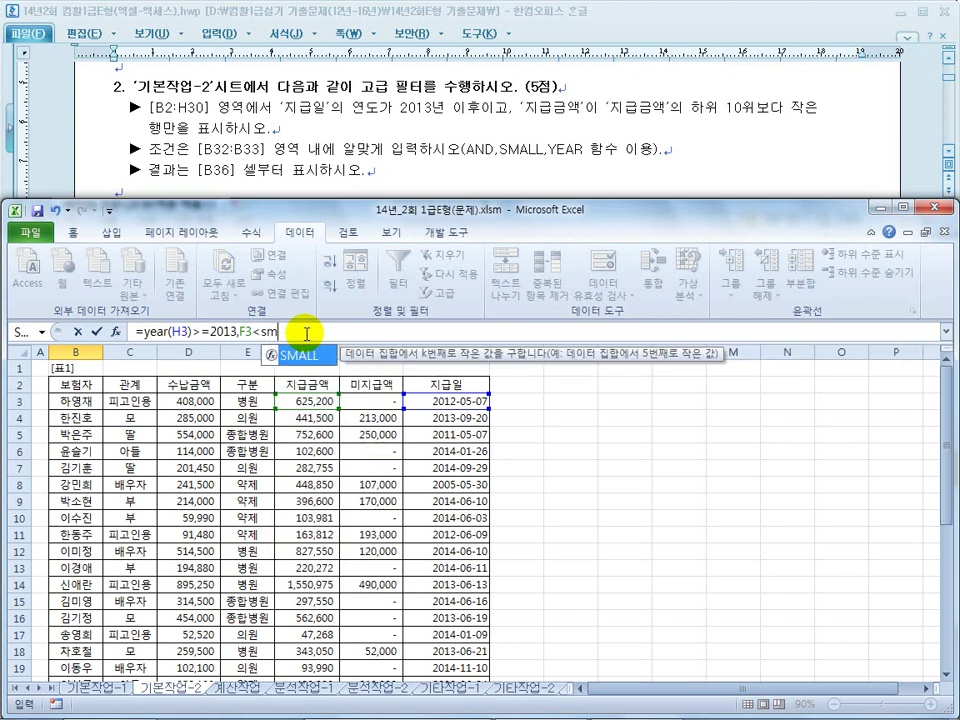
type("all(")
left_click_drag(308, 401, 313, 696)
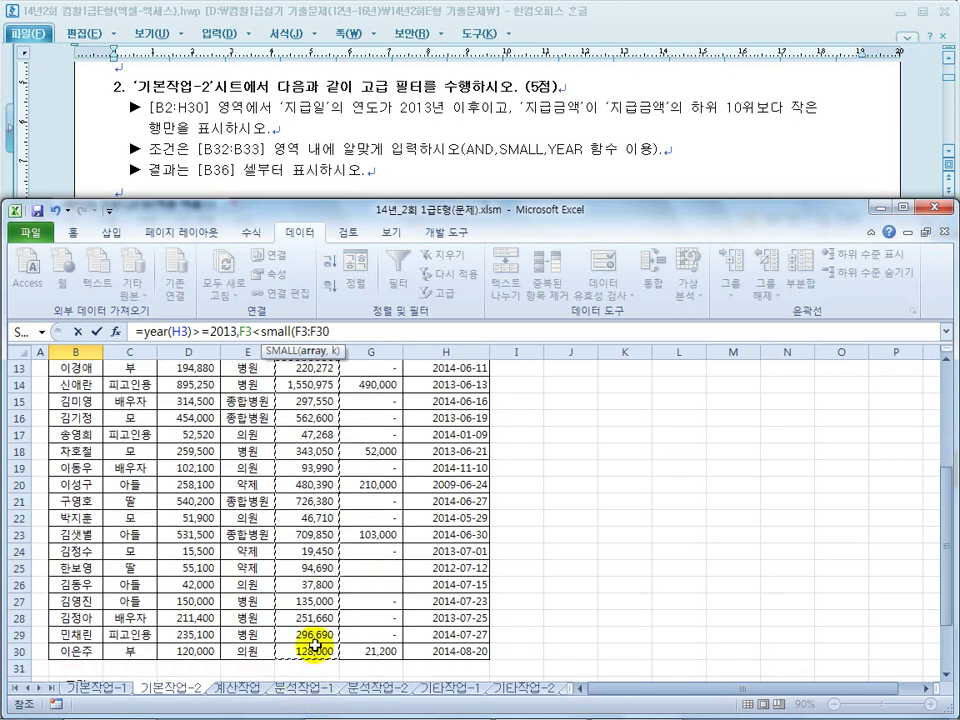
key("F4")
type(",10")
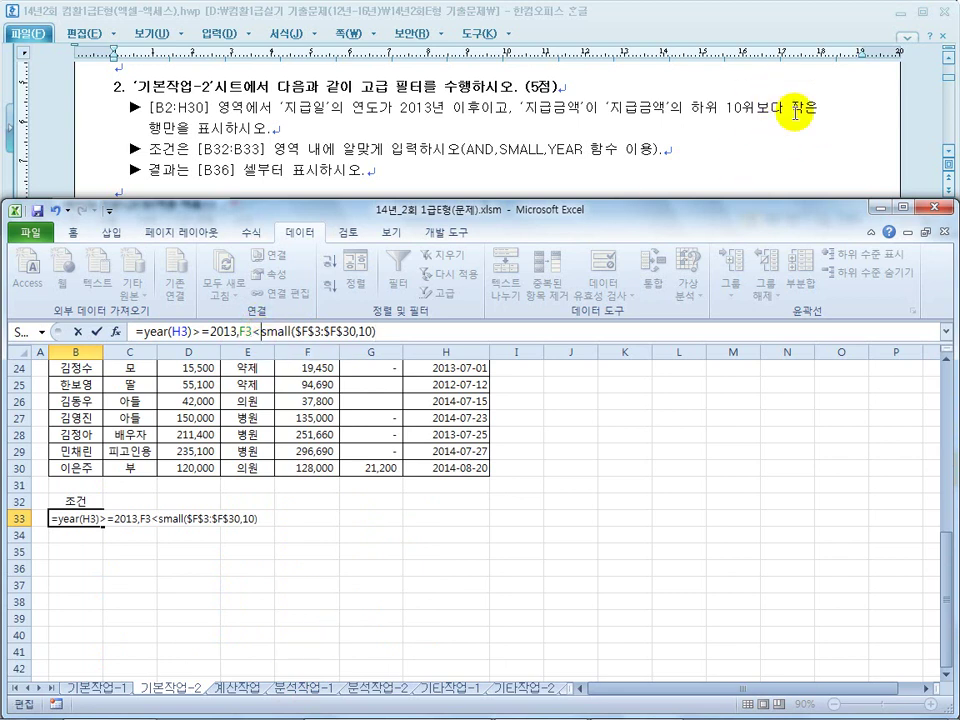
key("Return")
left_click(423, 423)
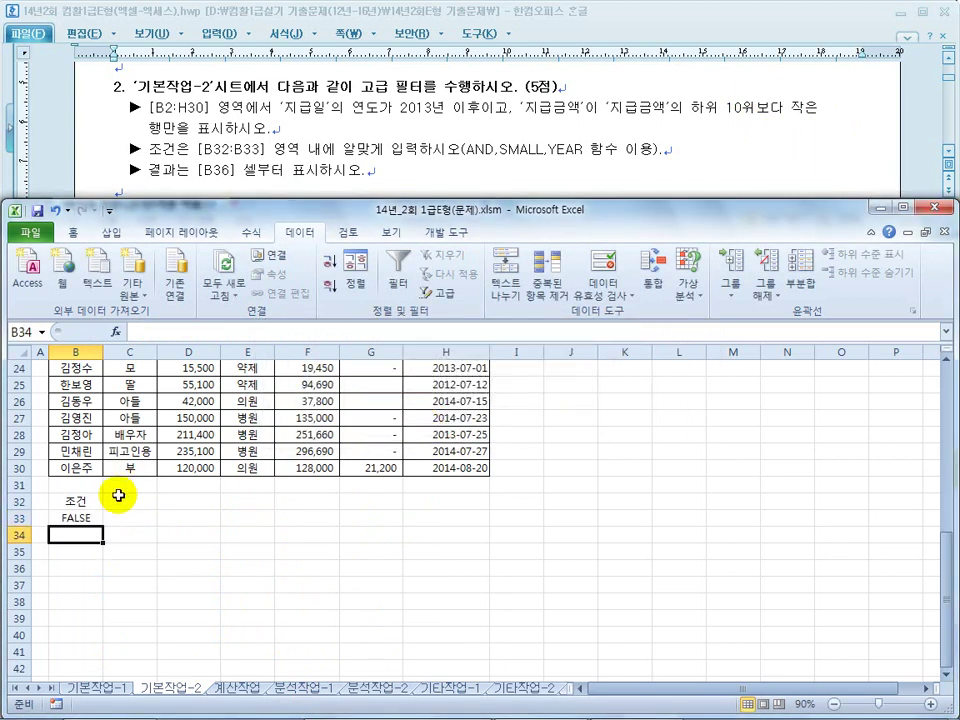
Repair the B33 formula so its arguments read YEAR(H3)>=2013,F3<SMALL($F$3:$F$30,10).
left_click(75, 518)
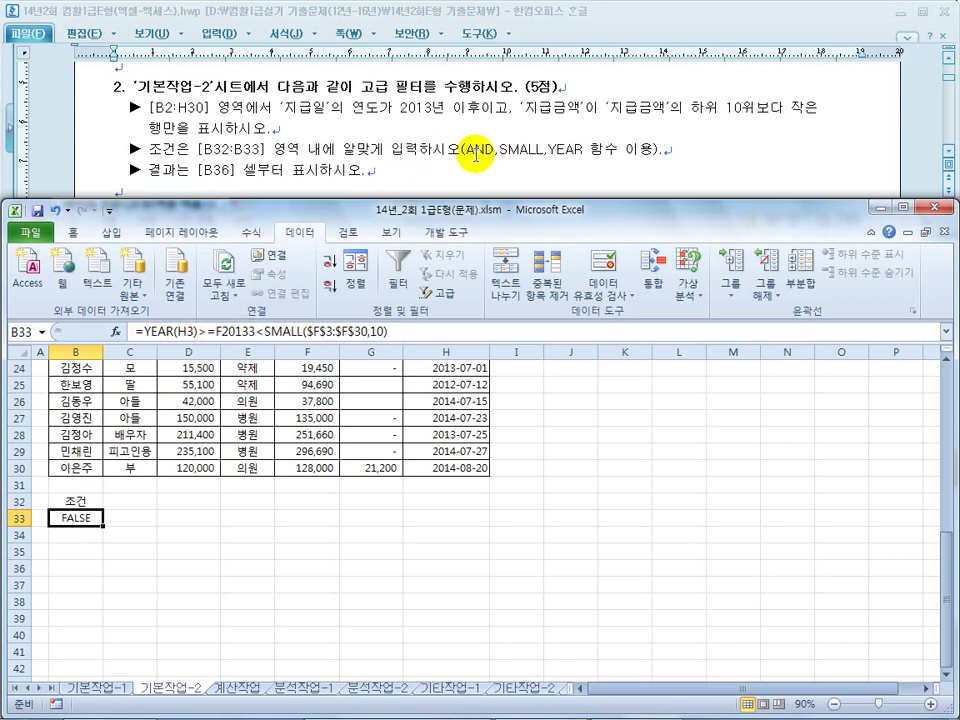
left_click(167, 343)
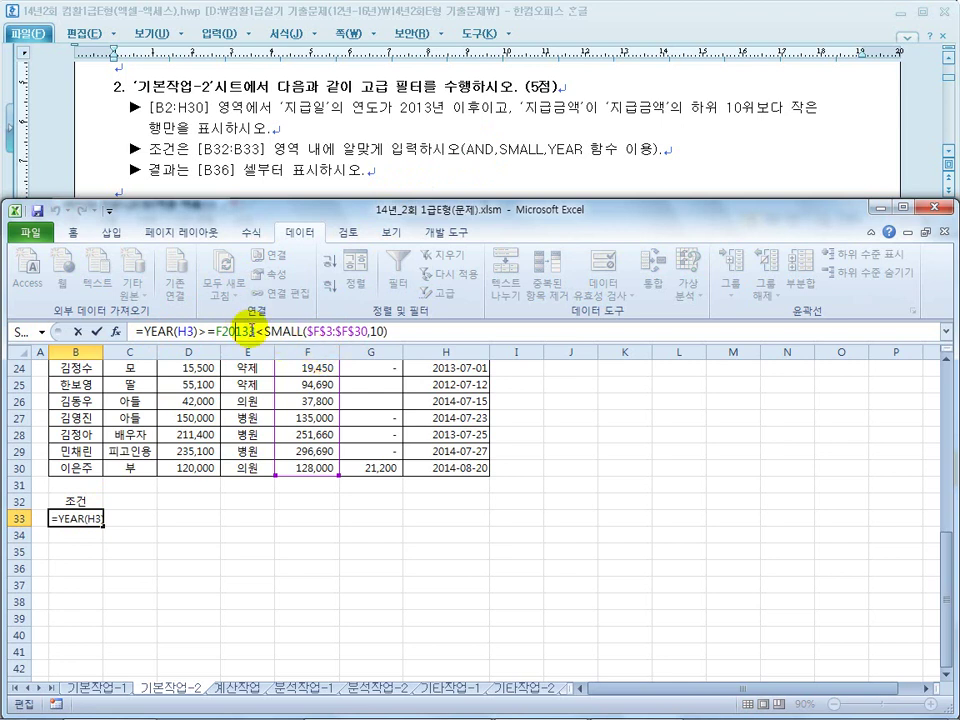
left_click(273, 331)
key("BackSpace")
key("BackSpace")
key("BackSpace")
key("BackSpace")
key("BackSpace")
key("BackSpace")
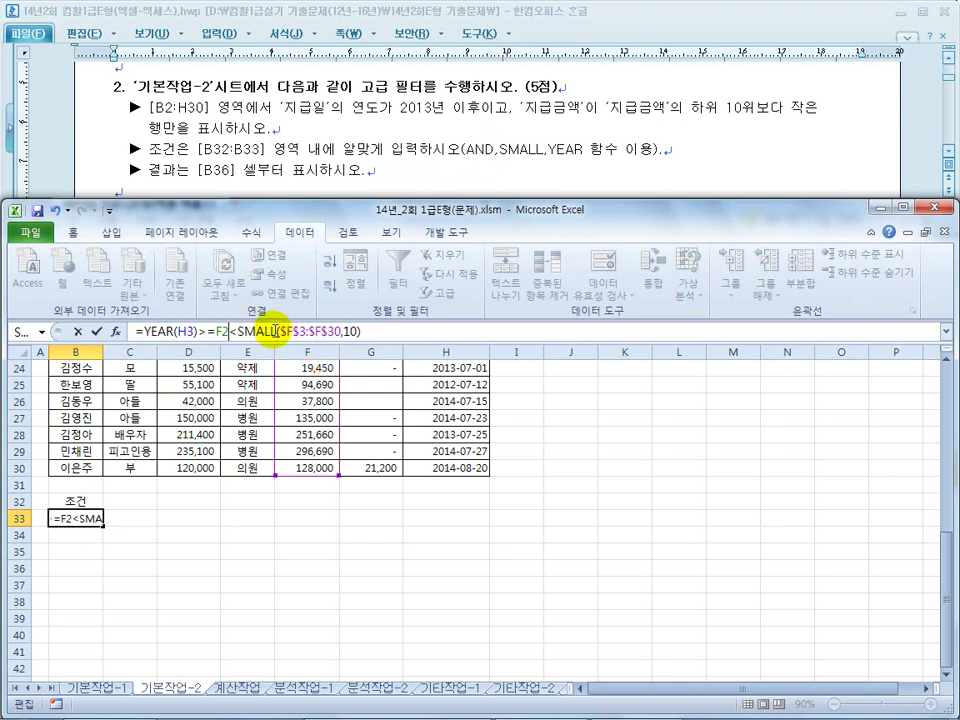
type("2013,")
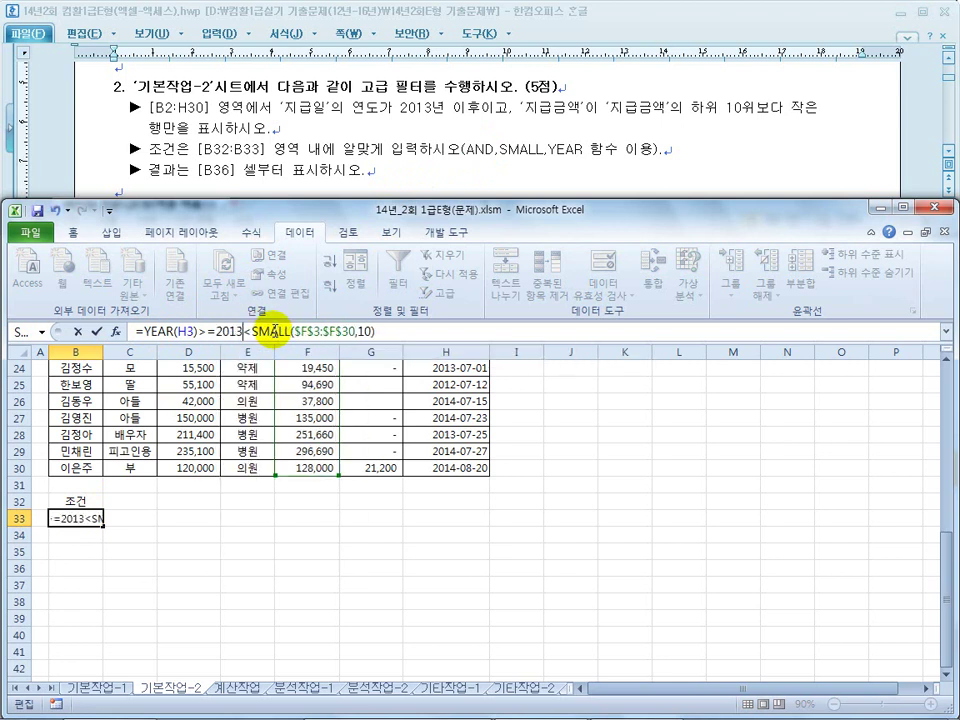
left_click_drag(943, 566, 955, 385)
left_click(310, 401)
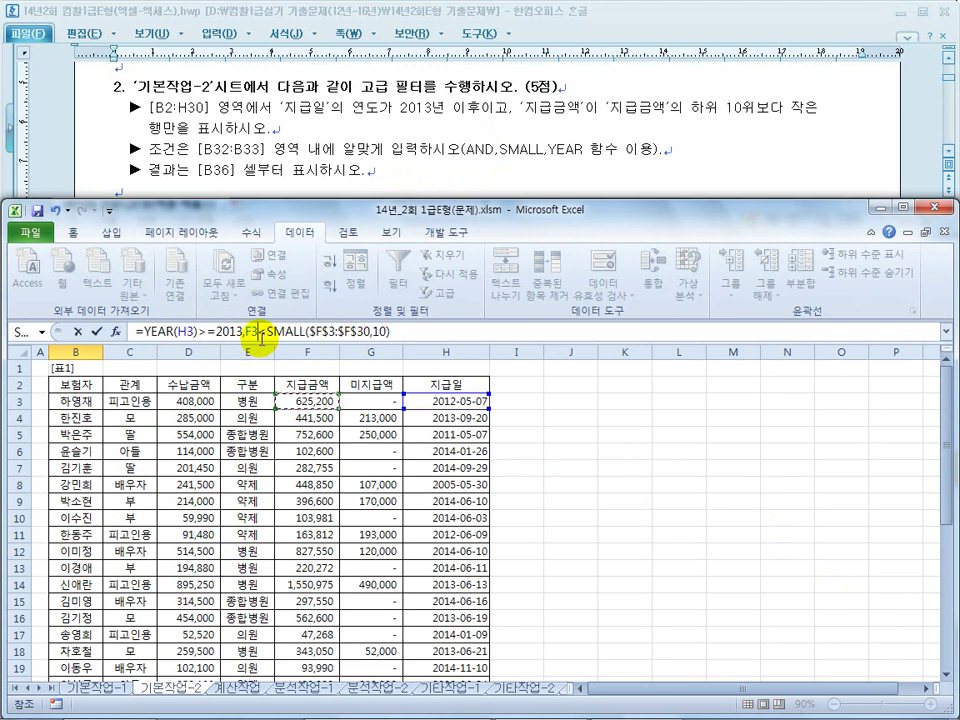
Wrap both conditions of the B33 formula in an AND function and enter it.
left_click(145, 331)
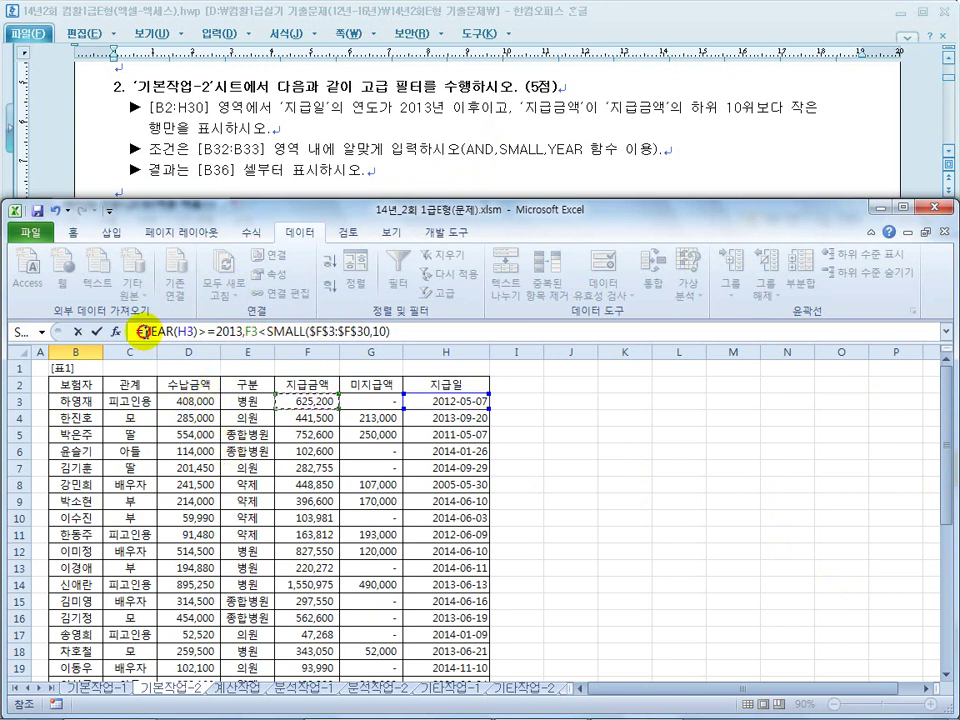
type("무")
key("BackSpace")
key("BackSpace")
key("Hangul")
type("and(")
left_click(430, 330)
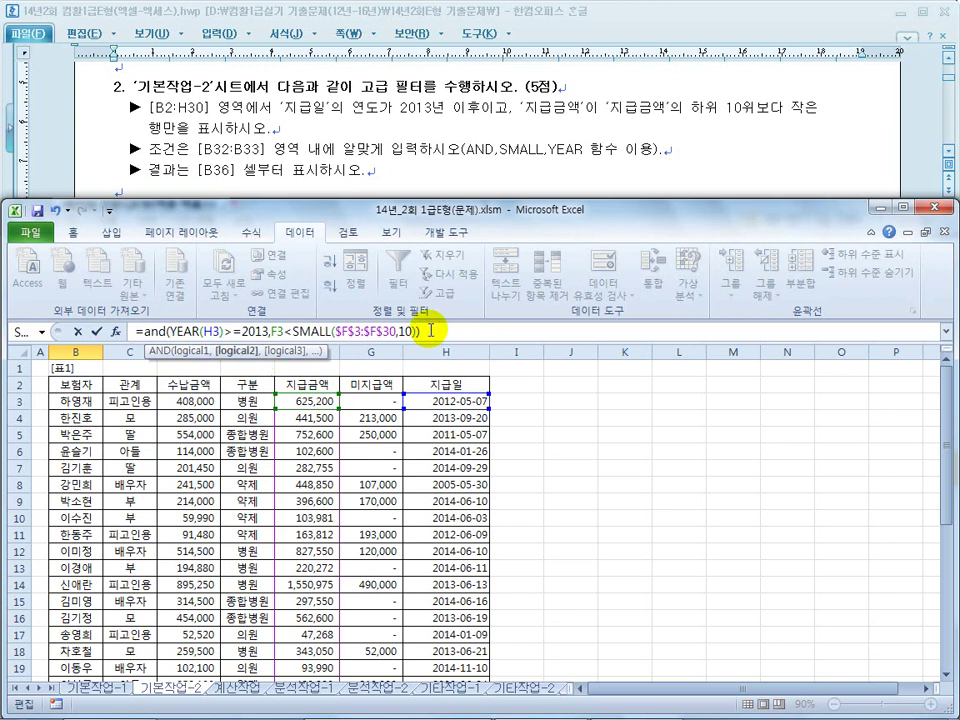
key("Return")
Start an advanced filter on the data table B2:H30 with B32:B33 as the criteria range.
left_click(78, 656)
left_click(245, 516)
left_click(437, 293)
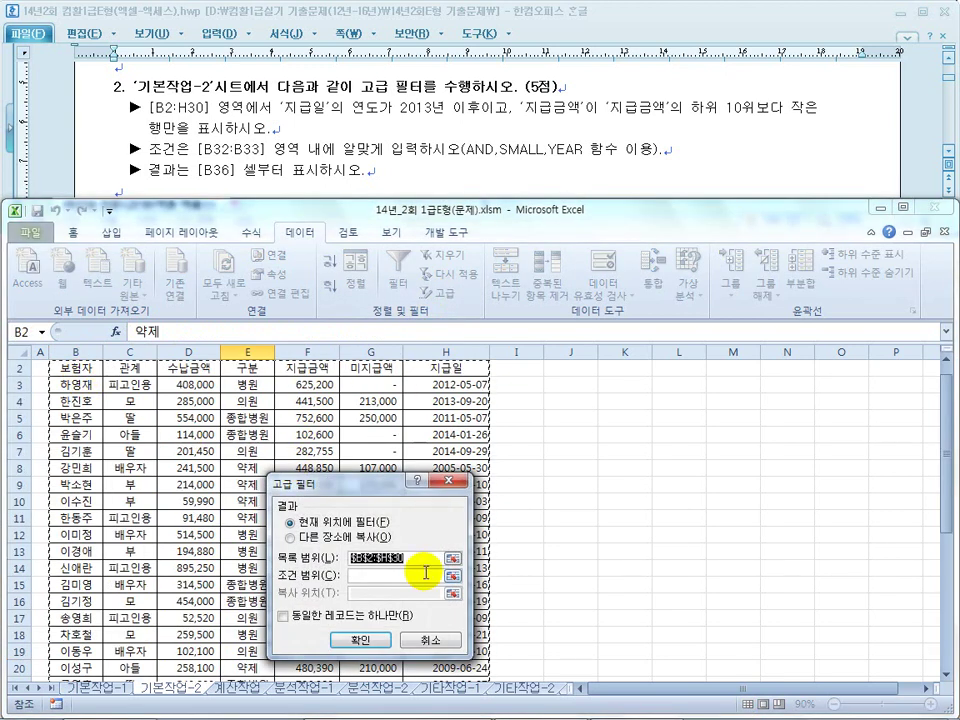
left_click(391, 578)
scroll(150, 453, "down", 7)
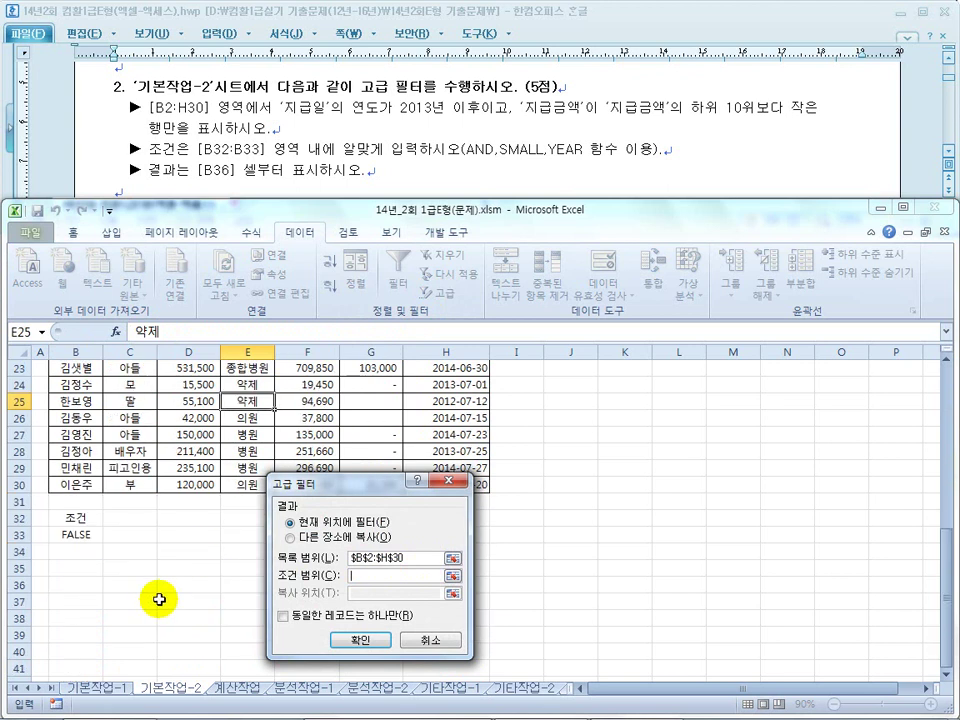
left_click_drag(76, 518, 76, 534)
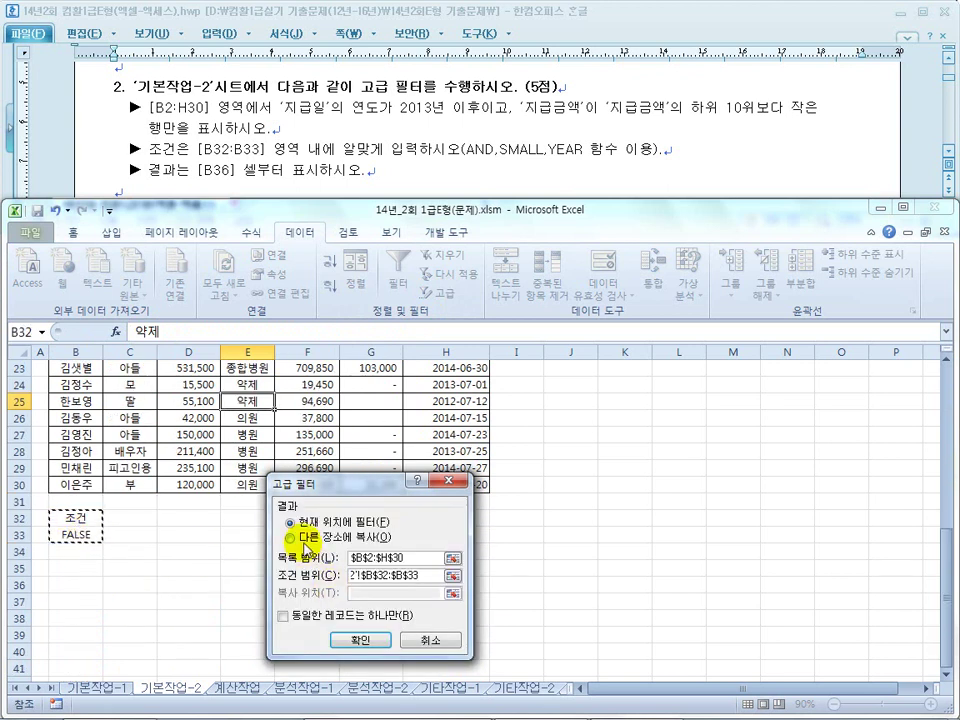
Set the advanced filter to copy its results to another location starting at B36, and run it.
left_click(290, 537)
left_click(372, 598)
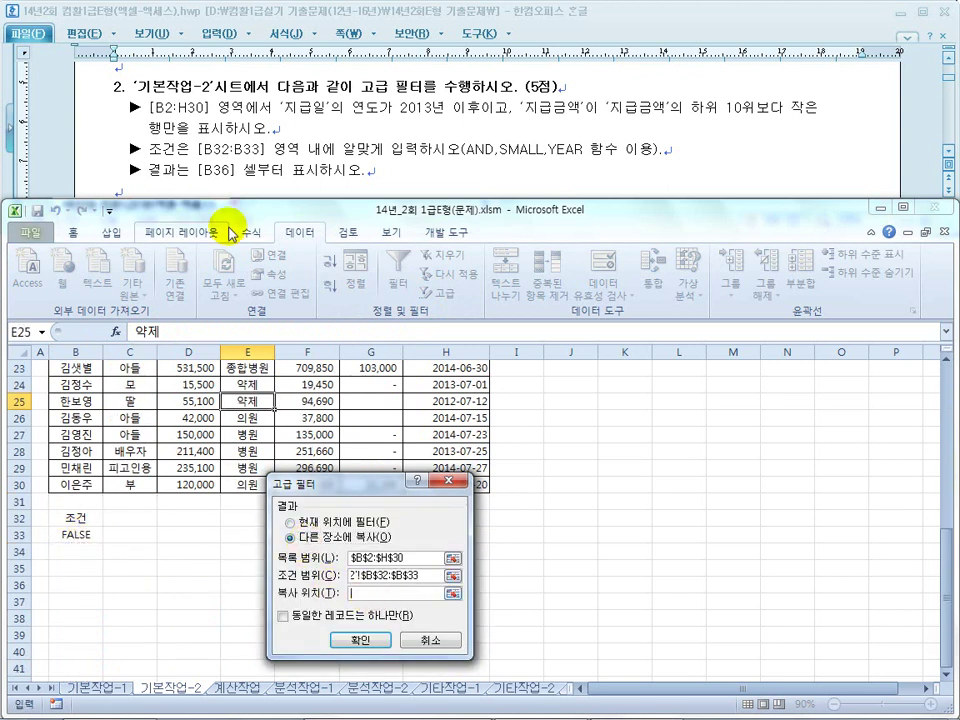
left_click(77, 583)
left_click(387, 652)
scroll(183, 428, "down", 2)
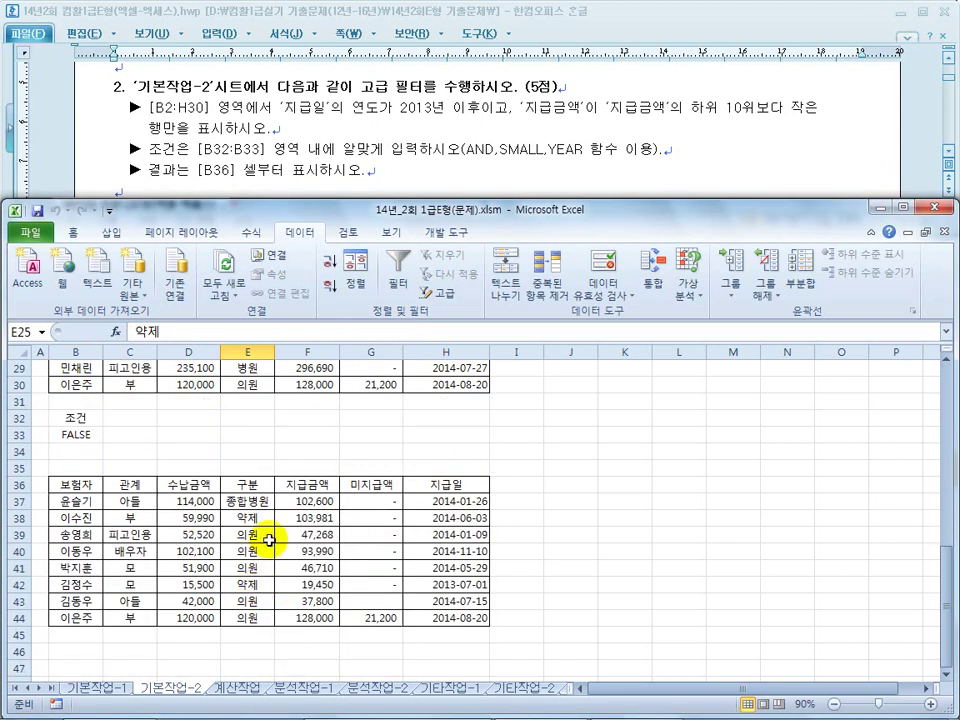
Examine task 3's conditional formatting instructions for B3:H30, including the 관계 and 수납금액 conditions and the required functions.
left_click(321, 150)
scroll(340, 150, "down", 3)
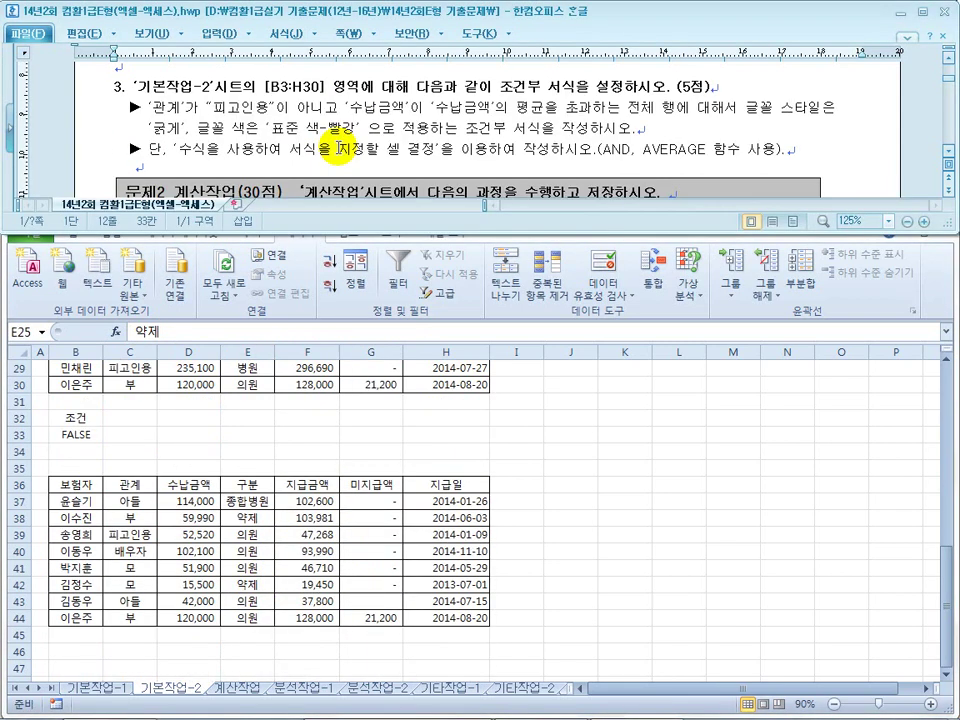
left_click(316, 127)
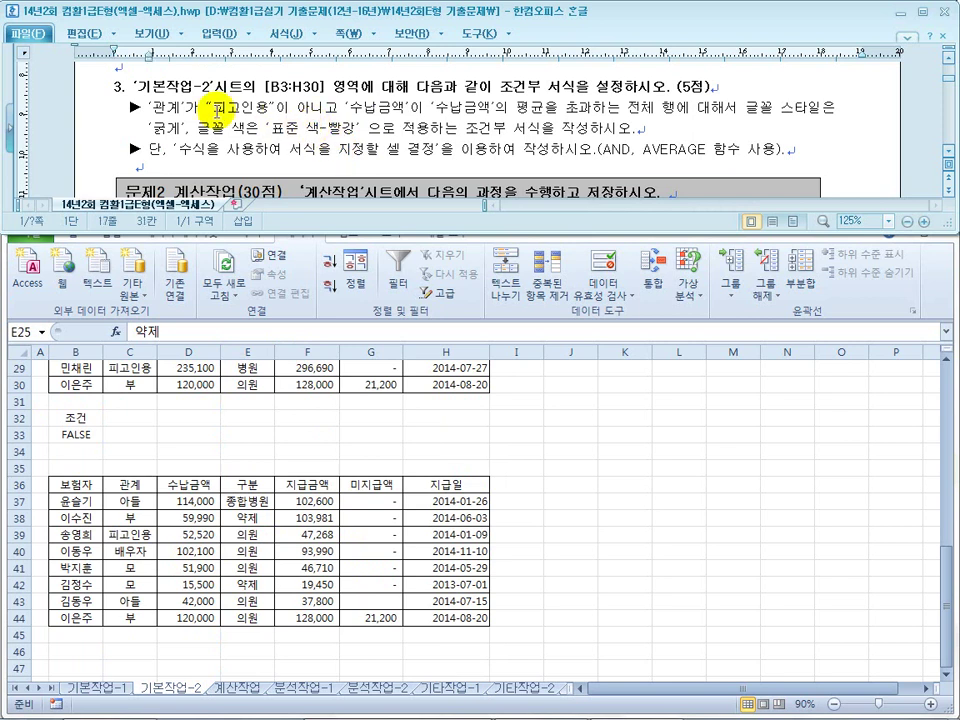
double_click(563, 87)
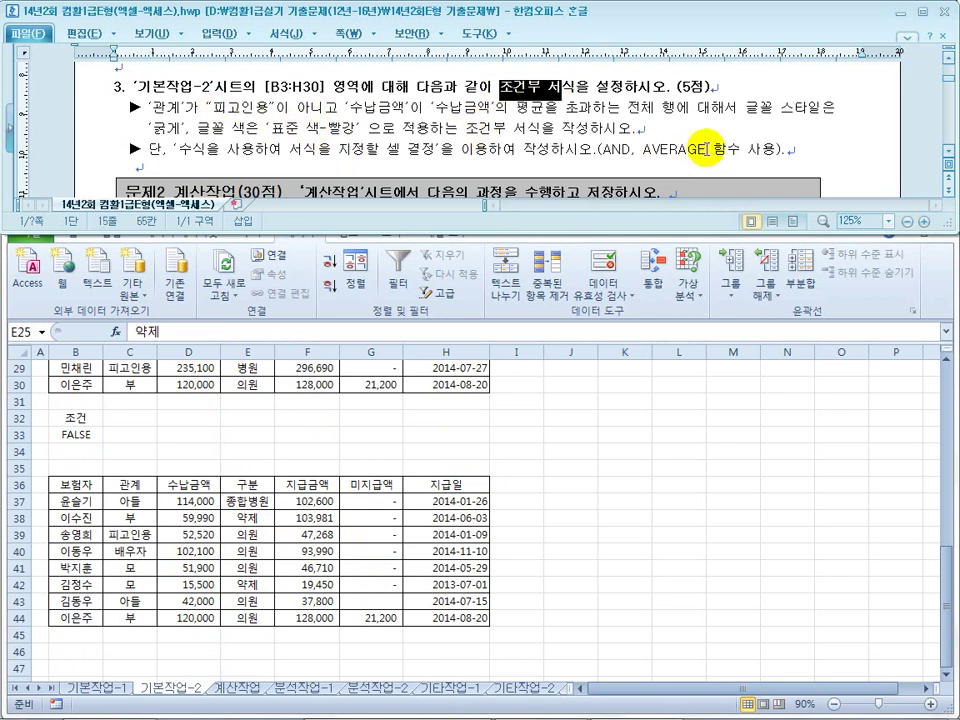
left_click_drag(706, 150, 604, 151)
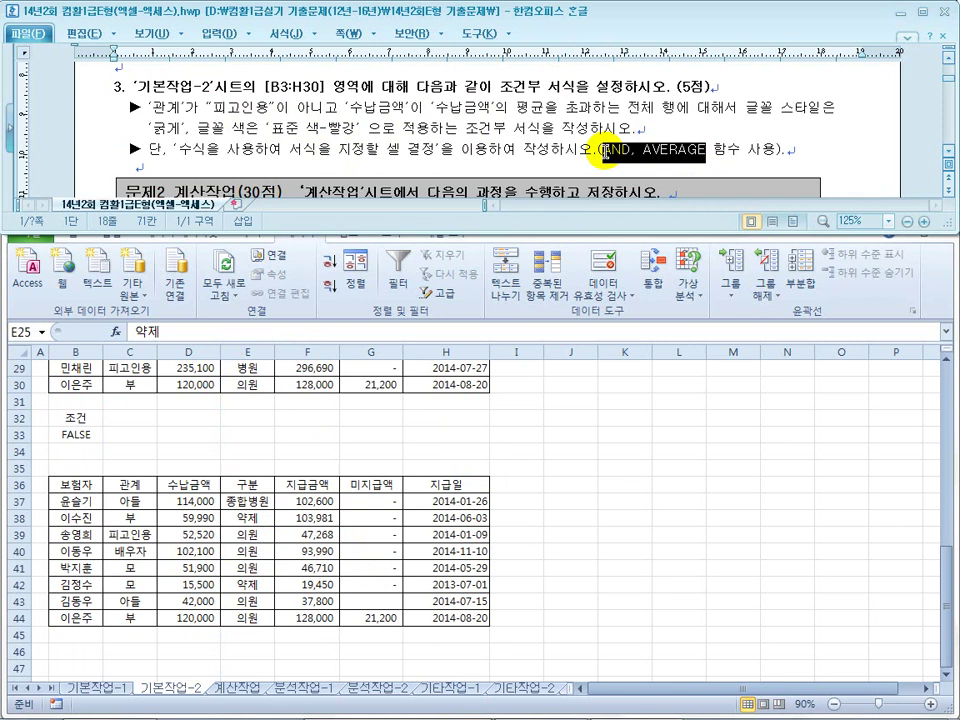
Start a new conditional formatting rule for B3:H30 that uses a formula to determine which cells to format.
left_click(331, 440)
scroll(330, 441, "up", 10)
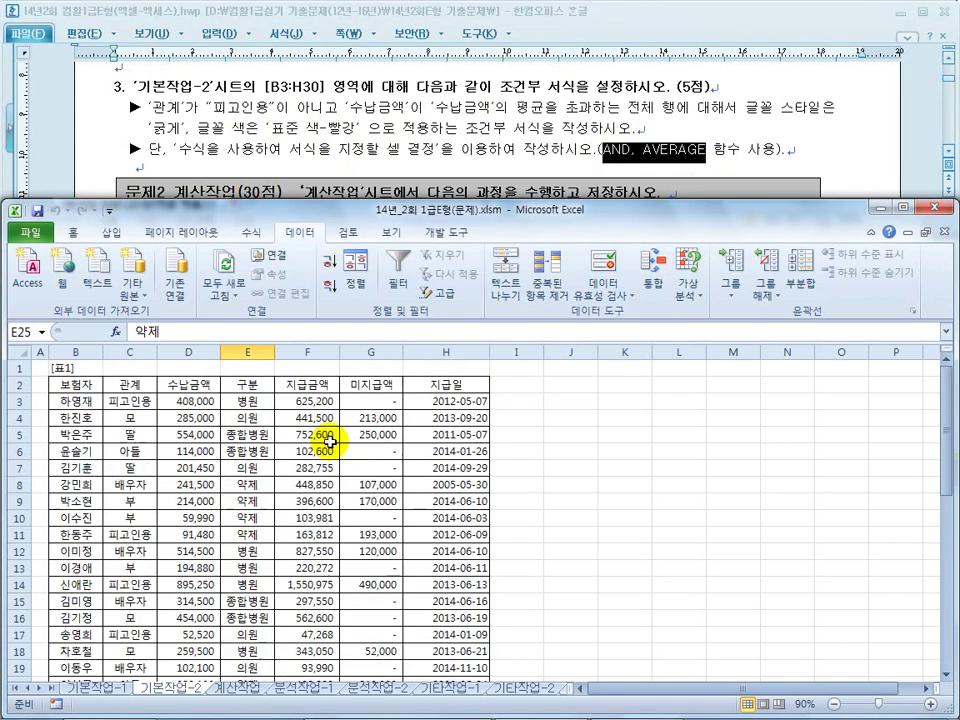
left_click_drag(80, 384, 329, 384)
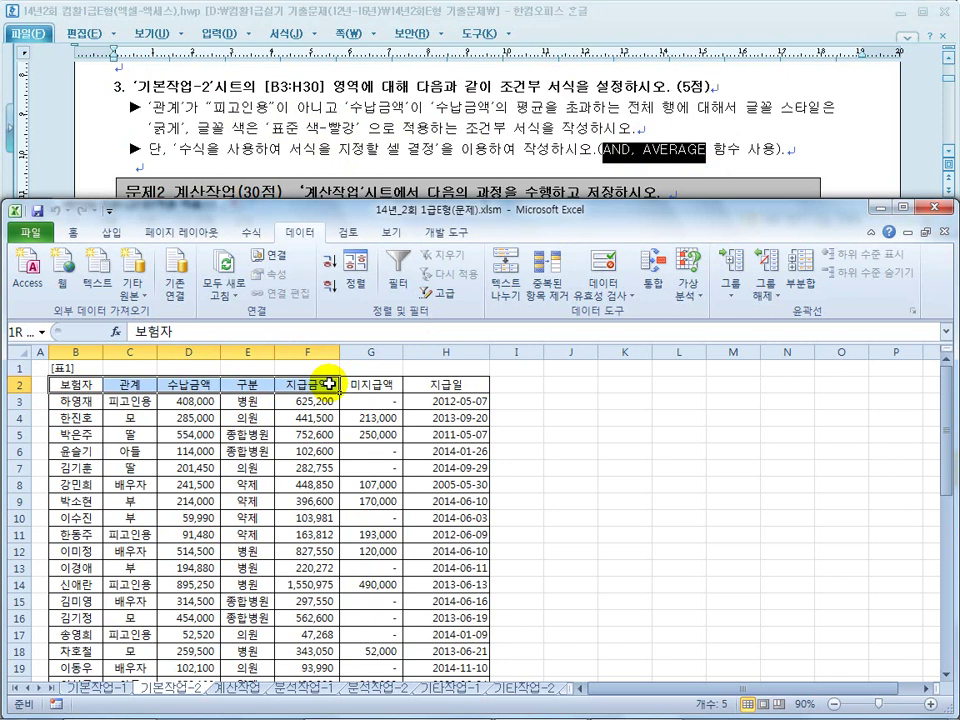
left_click_drag(329, 384, 433, 383)
left_click(418, 452)
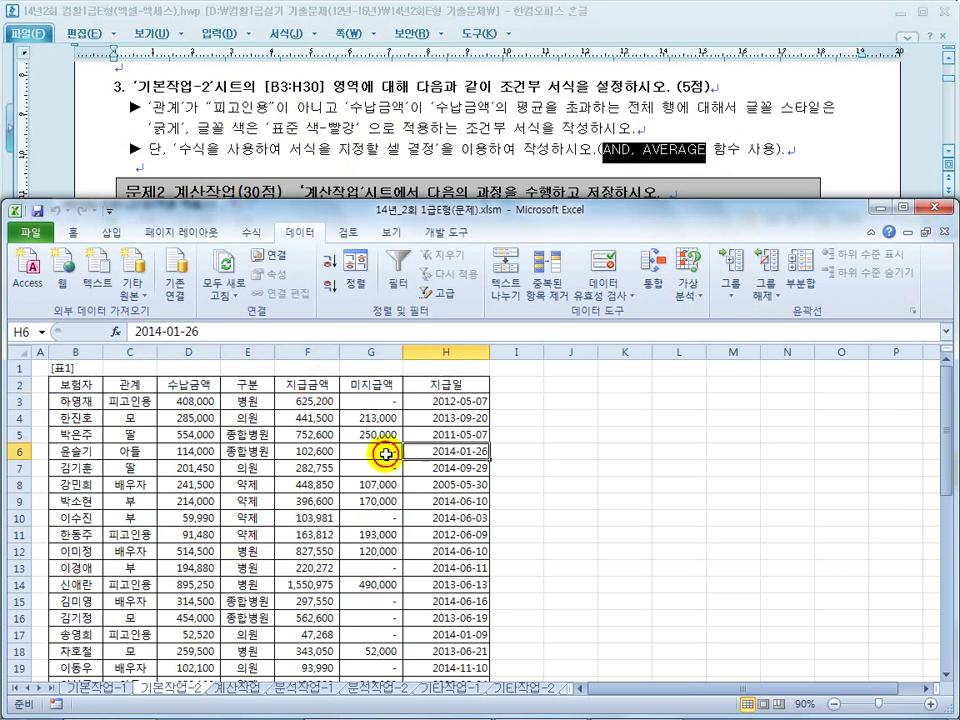
left_click(82, 388)
left_click_drag(80, 402, 467, 650)
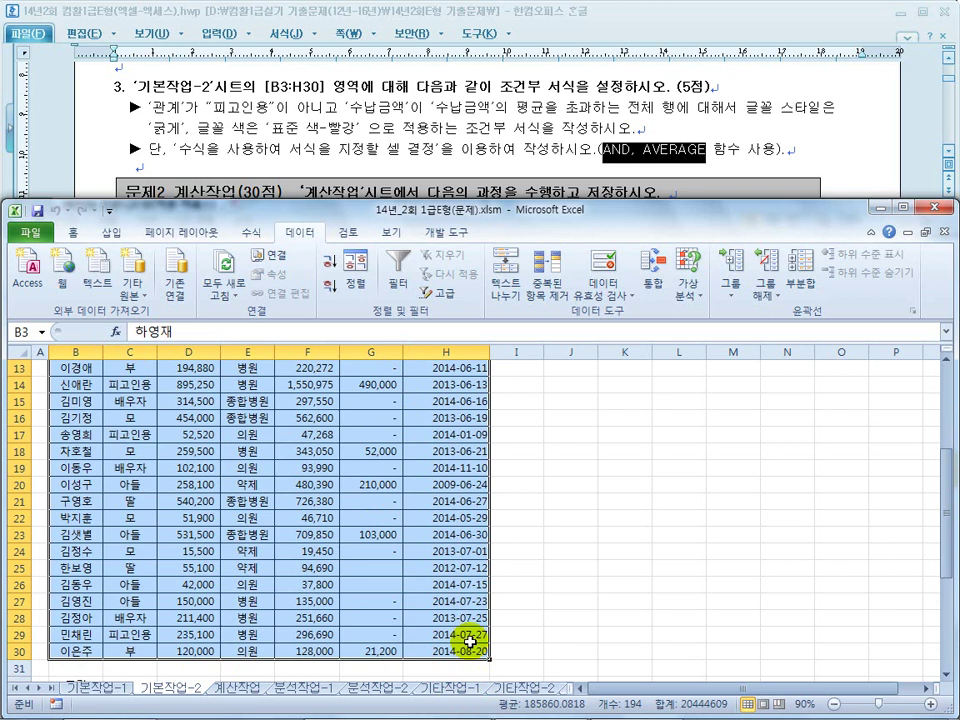
left_click(72, 232)
left_click(678, 296)
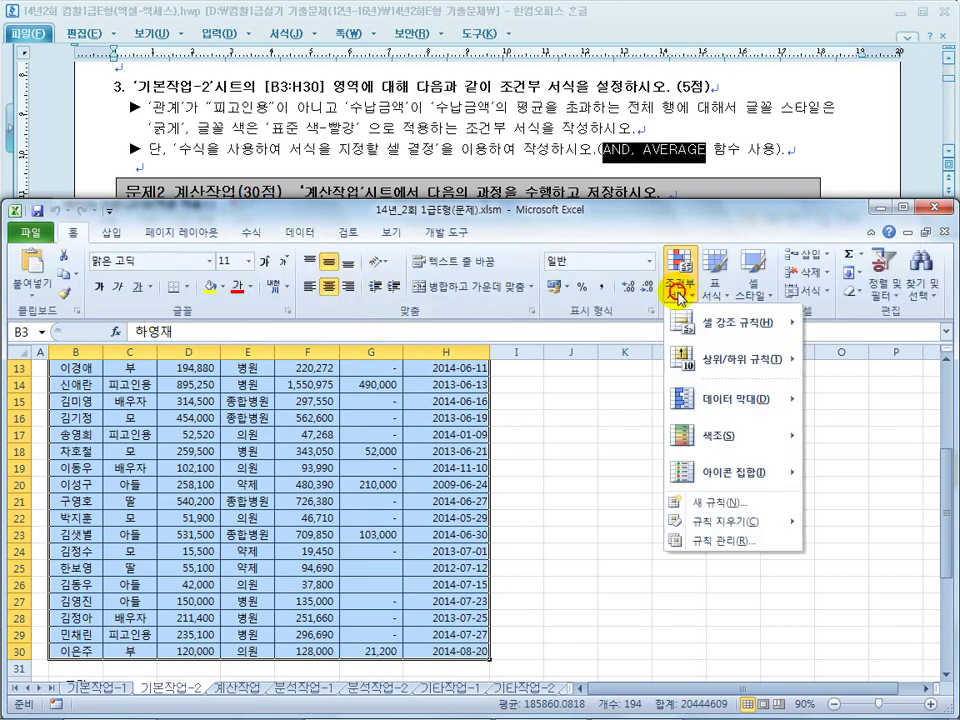
left_click(683, 496)
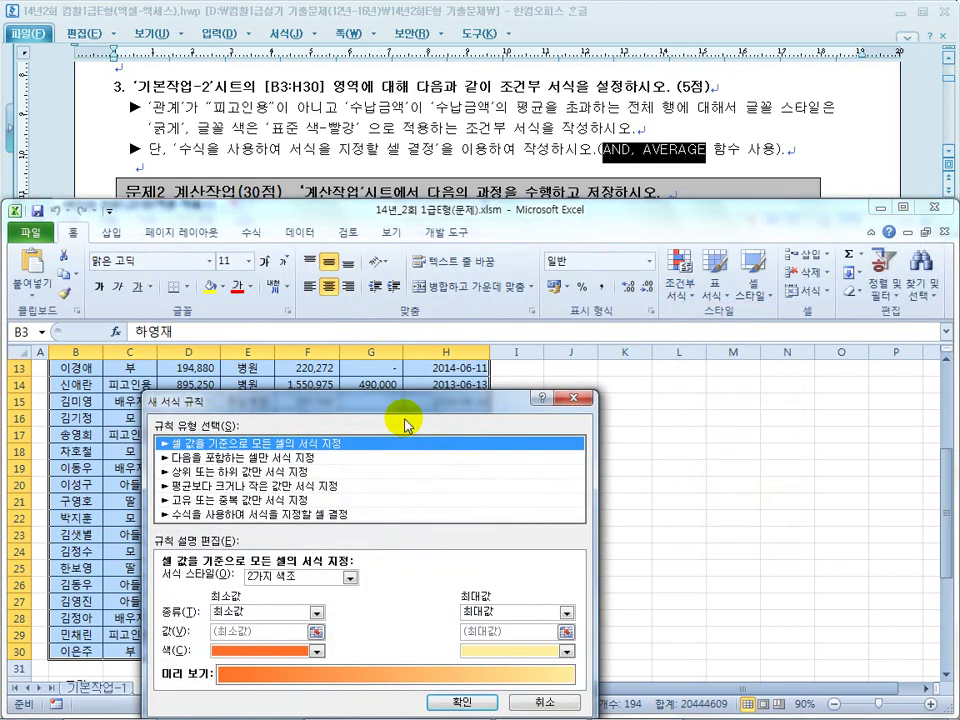
left_click(172, 514)
left_click_drag(284, 403, 375, 284)
left_click(289, 472)
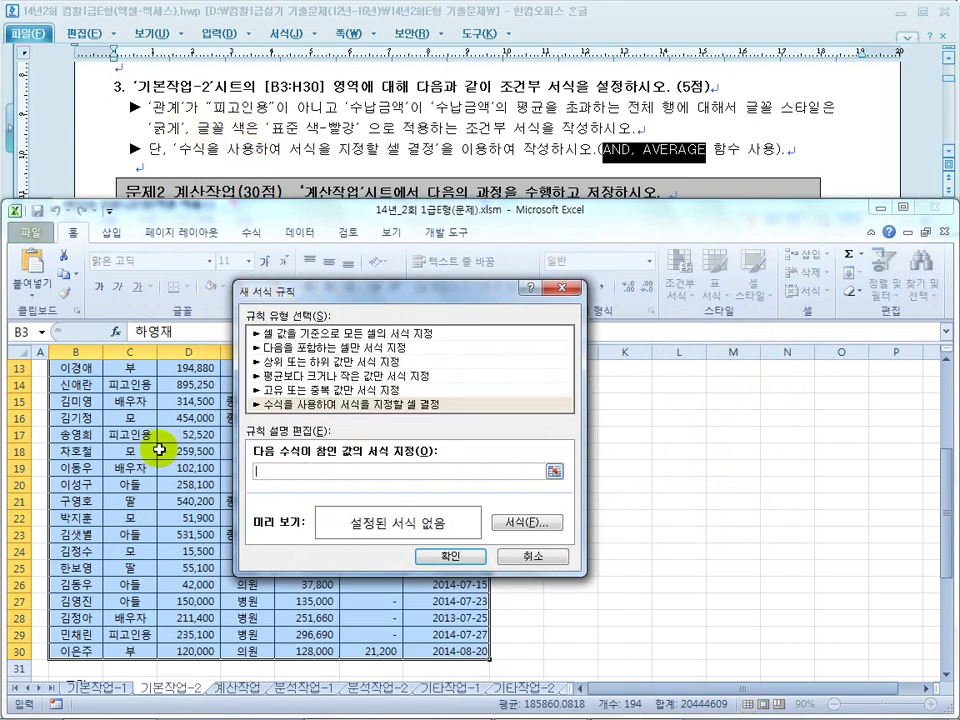
Enter $C3<>"피고인용" as the rule formula's first condition, with only the column of C3 locked, followed by a comma.
scroll(159, 450, "up", 4)
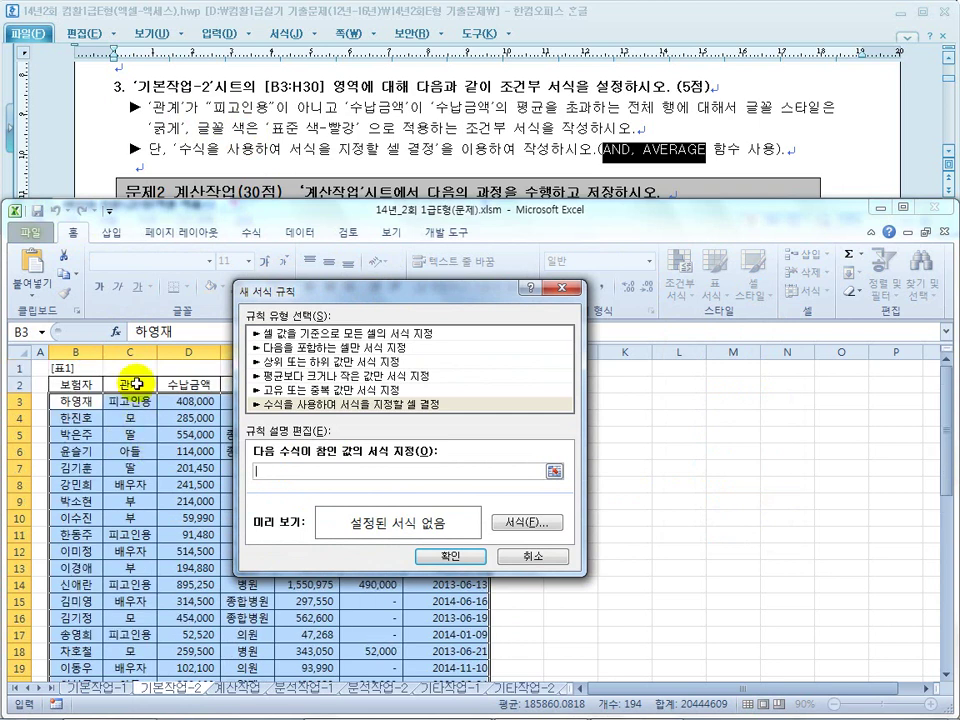
left_click(137, 402)
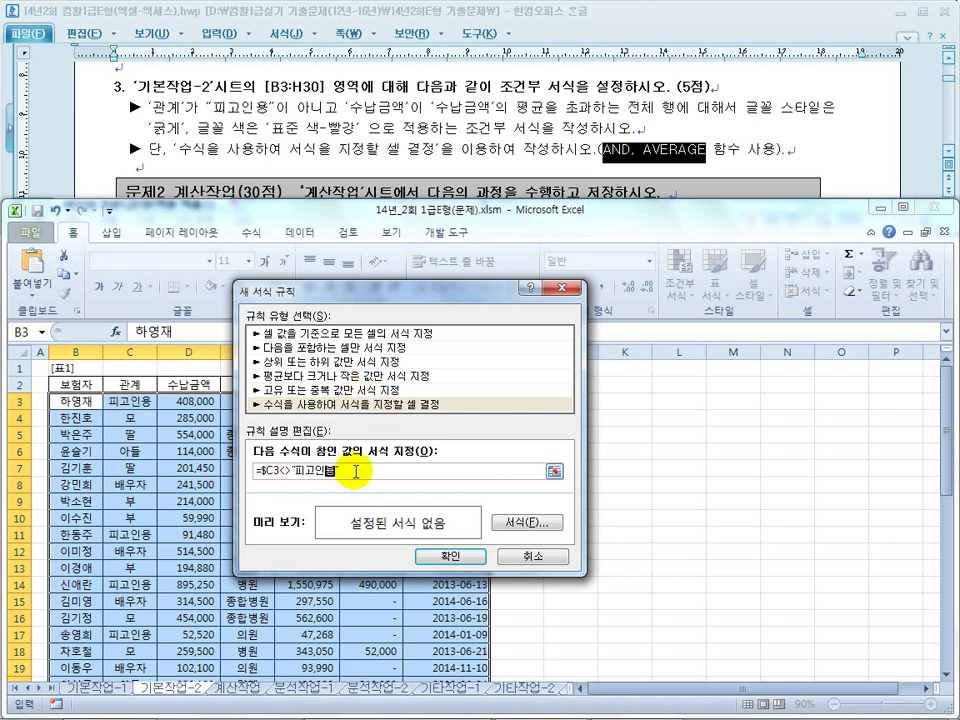
type(",")
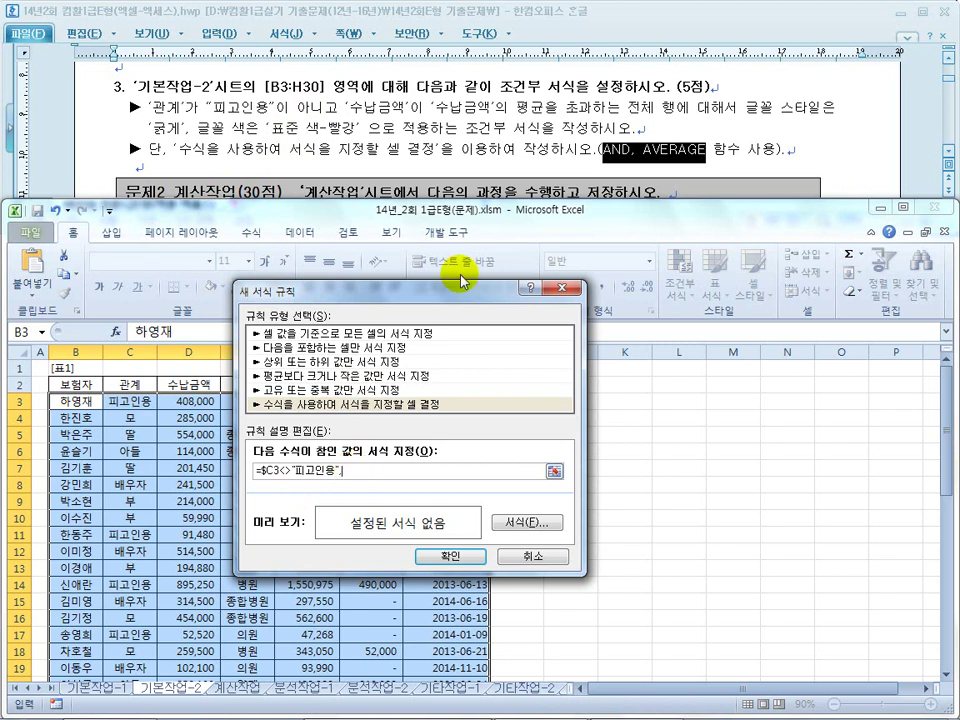
Add a second condition to the rule formula, $D3>average($D$3:$D$30), comparing 수납금액 with its average.
left_click_drag(400, 288, 655, 253)
left_click(193, 402)
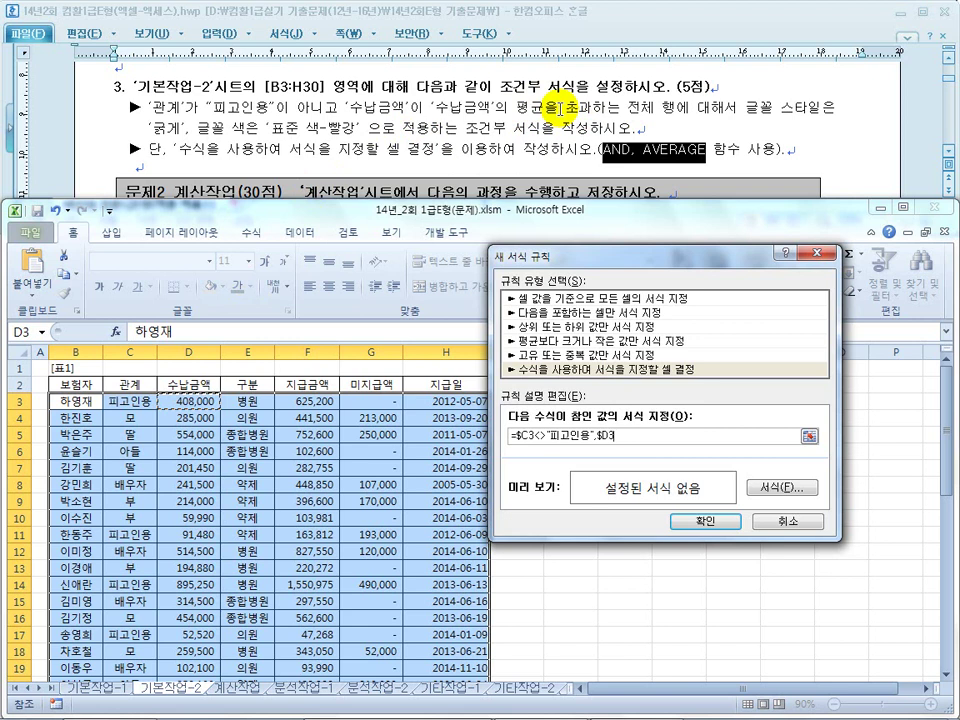
type(">average(")
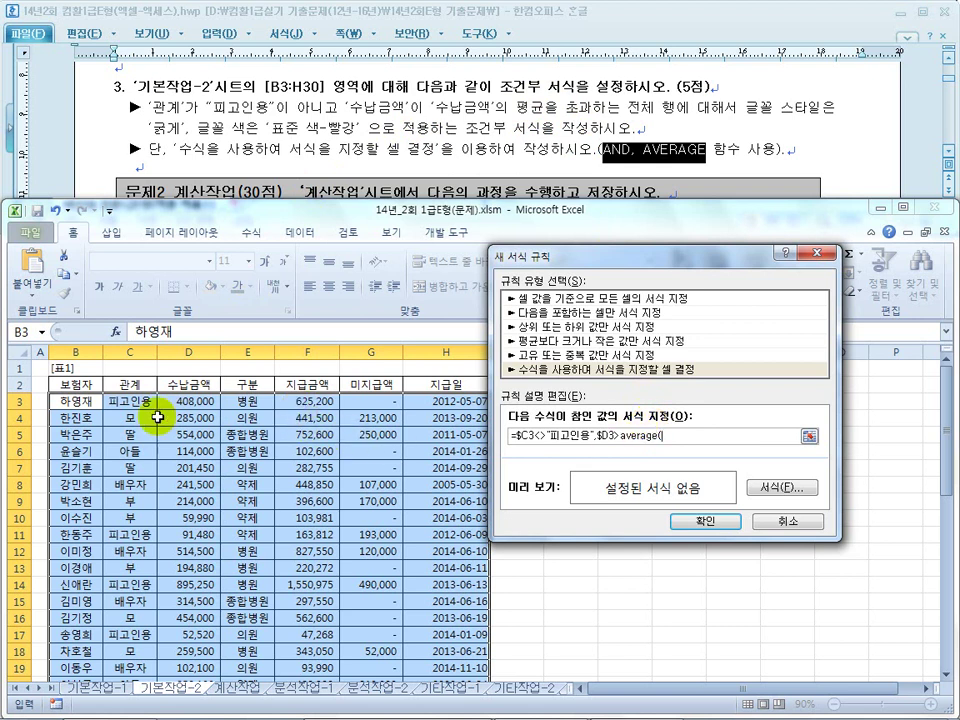
left_click_drag(189, 403, 201, 657)
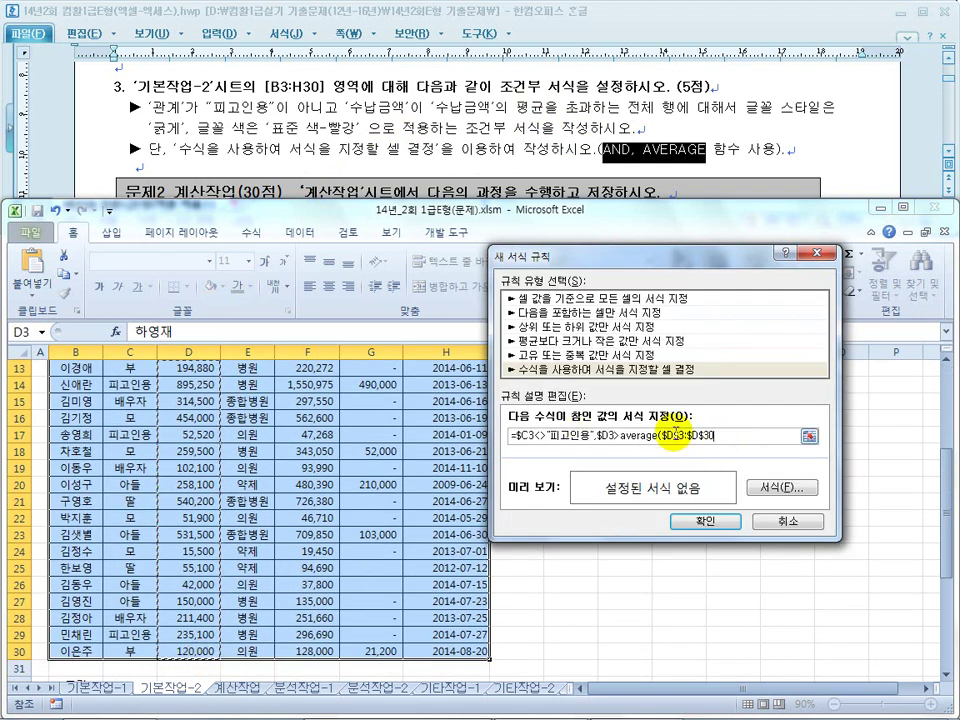
type(")")
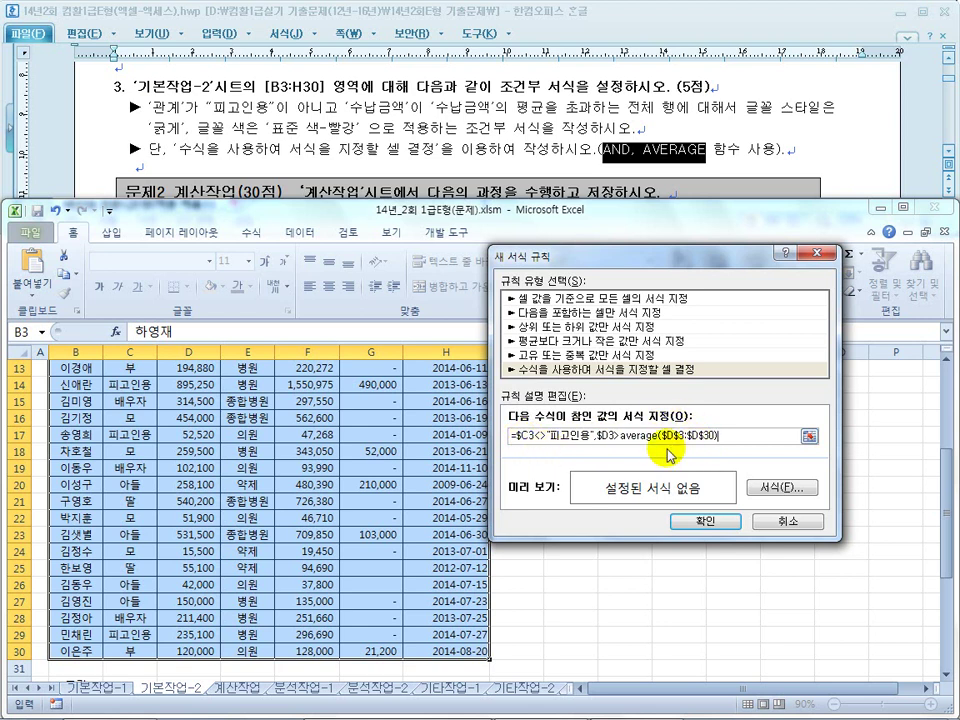
Set the rule's format to bold (굵게) font in standard red (표준 색-빨강) and try to apply the rule.
left_click(779, 488)
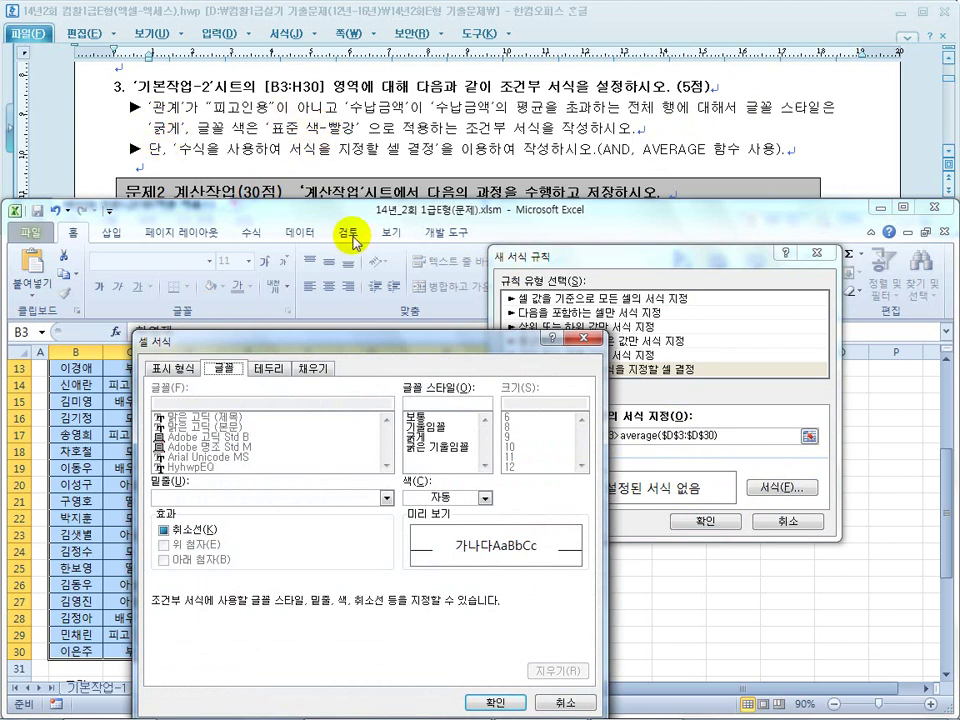
left_click(413, 437)
left_click(484, 497)
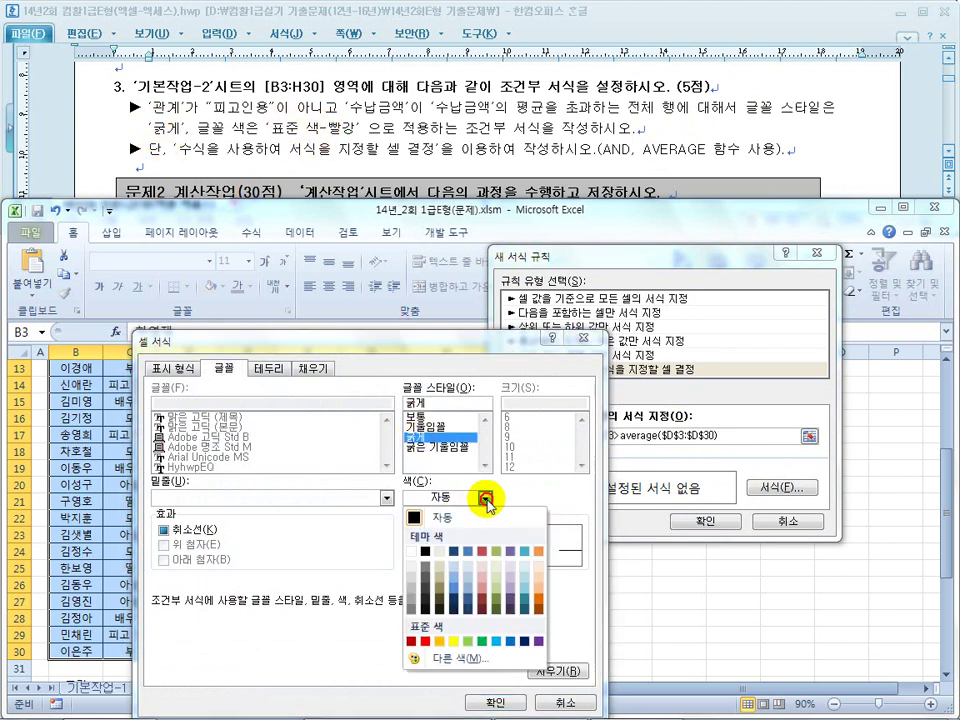
left_click(487, 699)
left_click(484, 497)
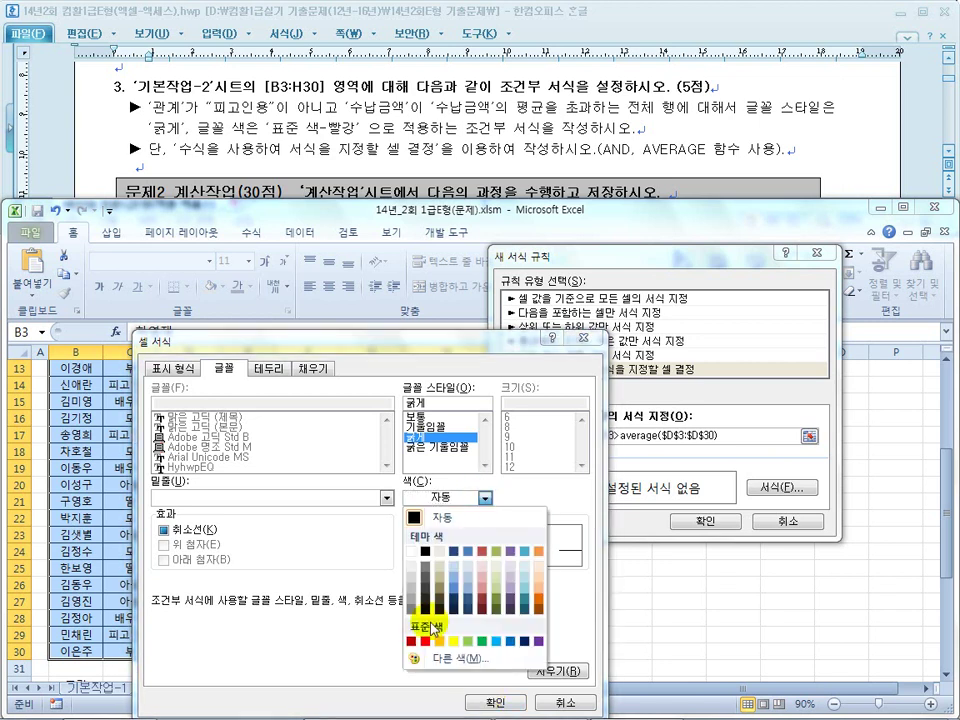
left_click(413, 636)
left_click(495, 703)
left_click(705, 521)
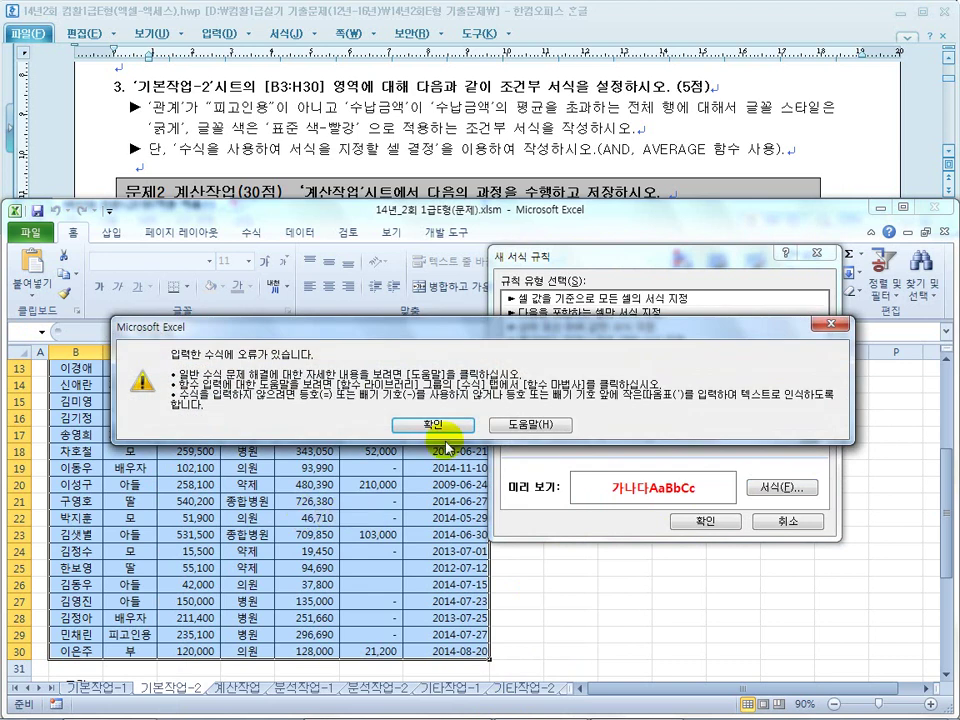
left_click(432, 421)
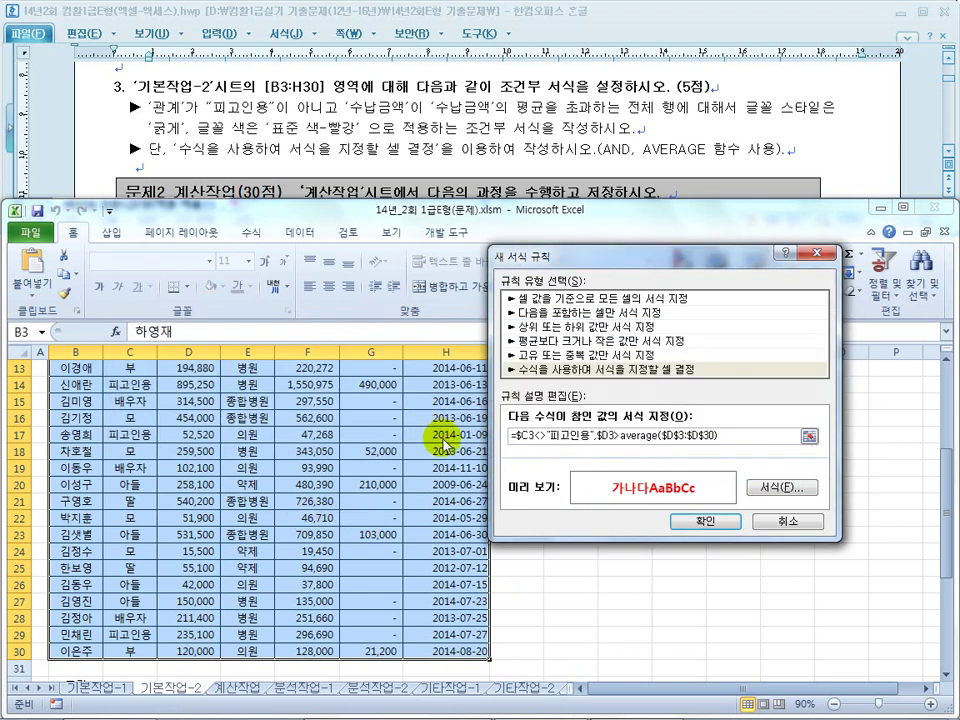
Wrap both conditions of the rule formula in an AND function and apply the conditional formatting rule.
left_click(518, 437)
type("뭉")
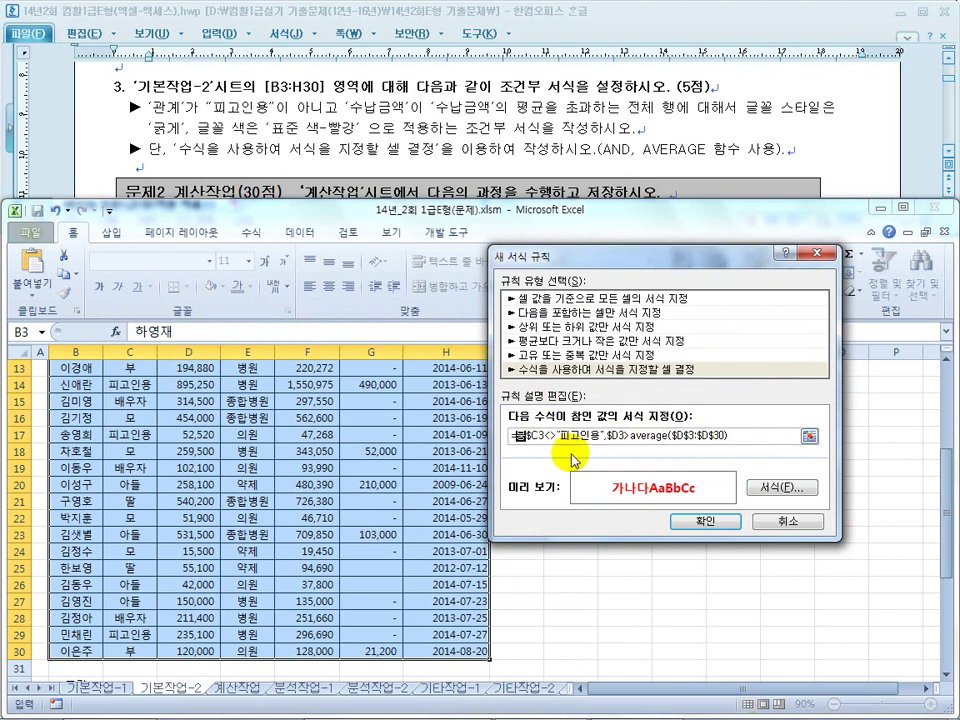
key("BackSpace")
type("and(")
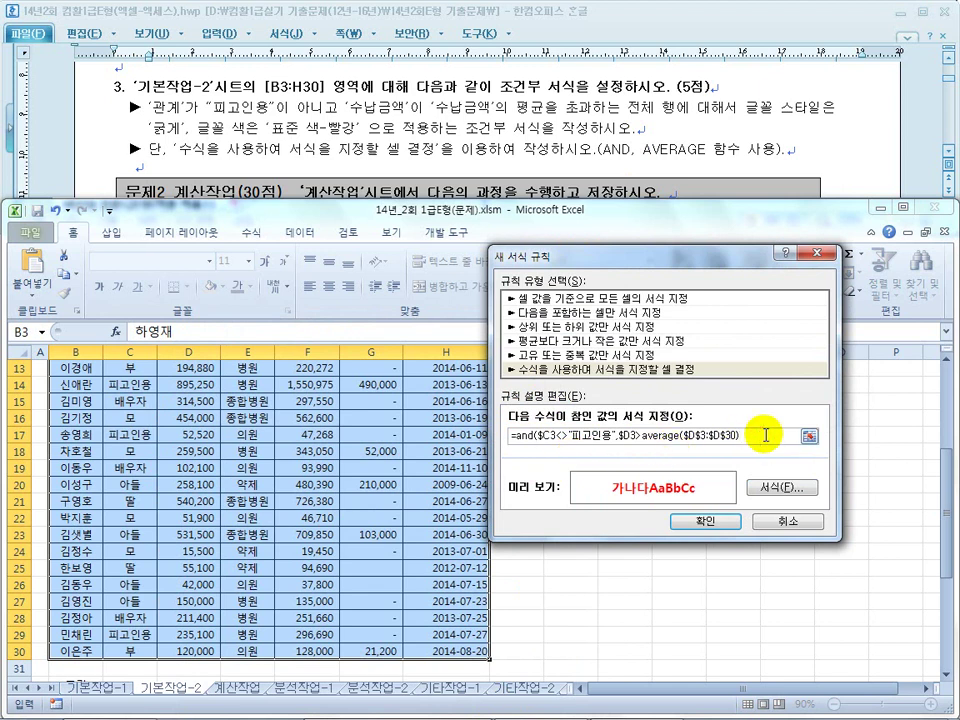
left_click(707, 519)
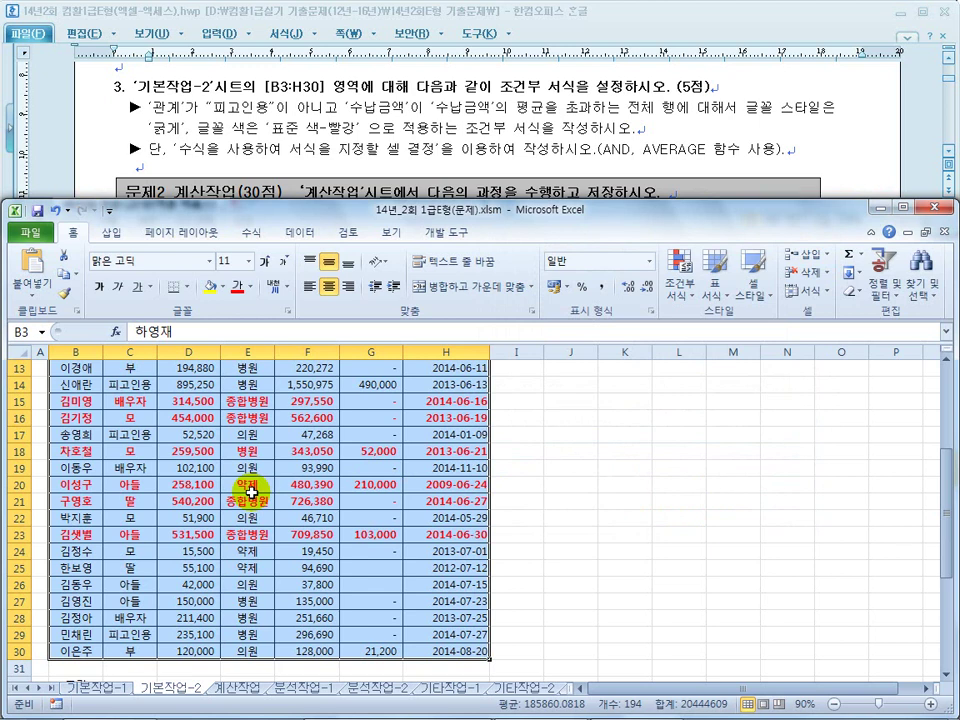
scroll(251, 490, "up", 4)
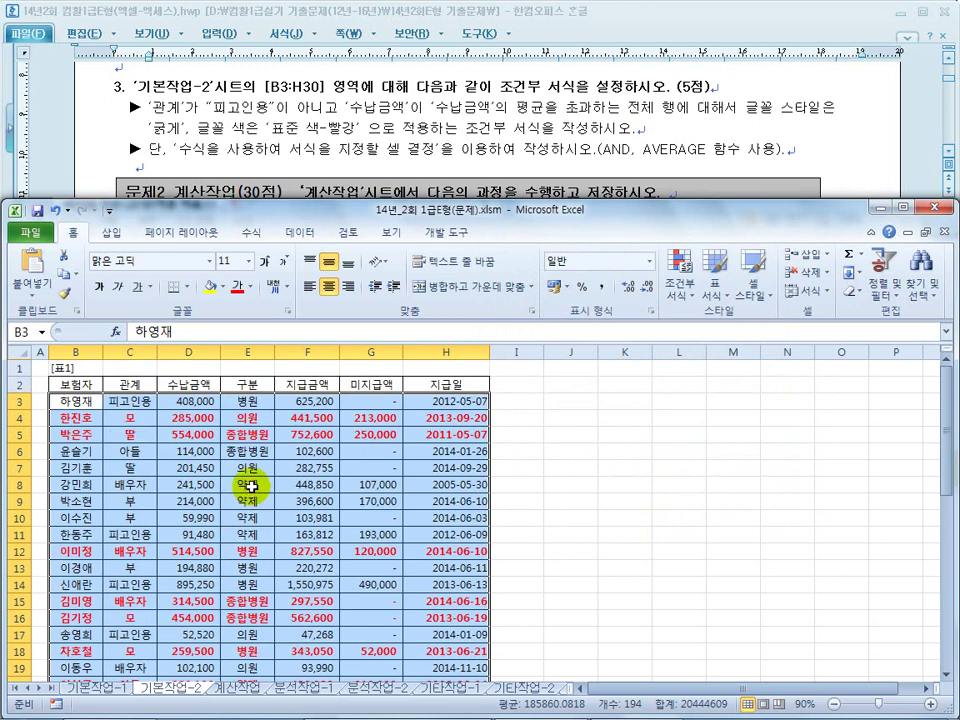
left_click(360, 155)
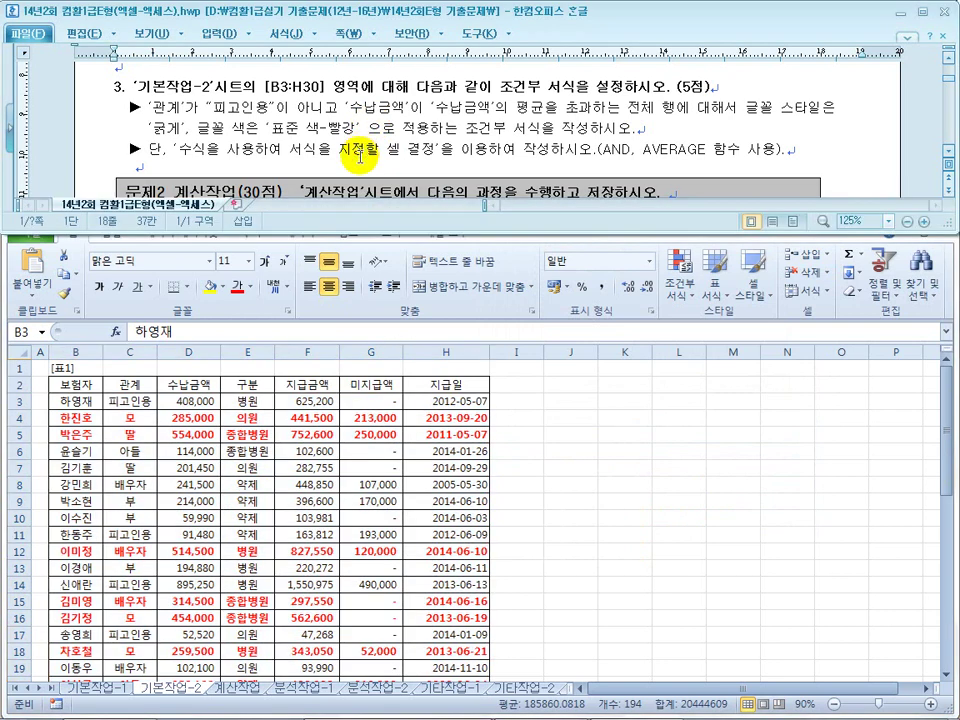
scroll(360, 155, "down", 1)
left_click(445, 708)
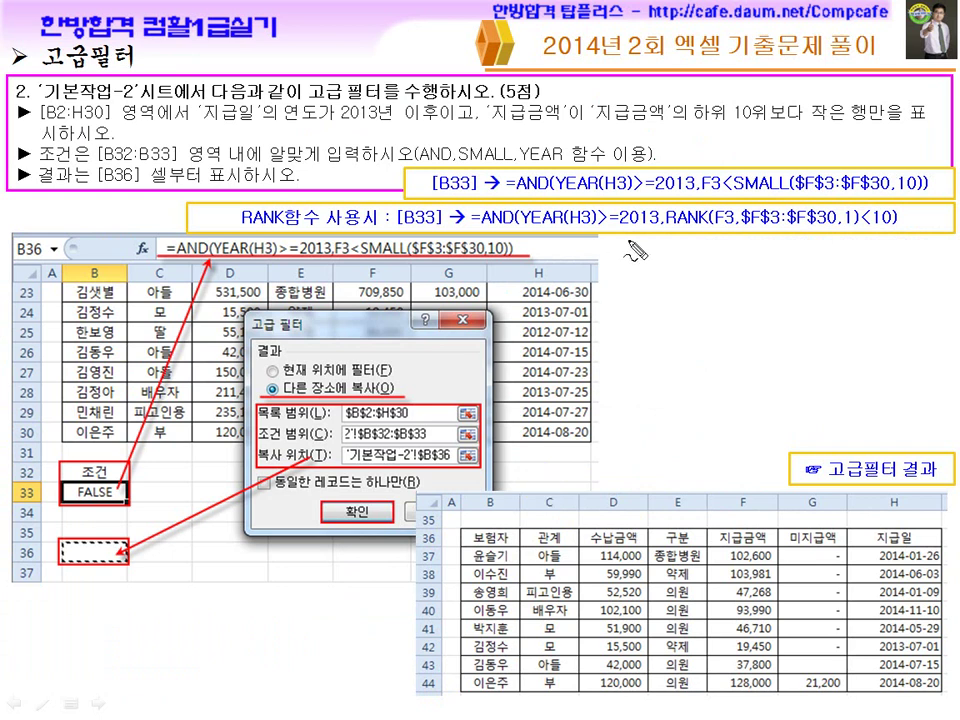
left_click_drag(746, 196, 797, 202)
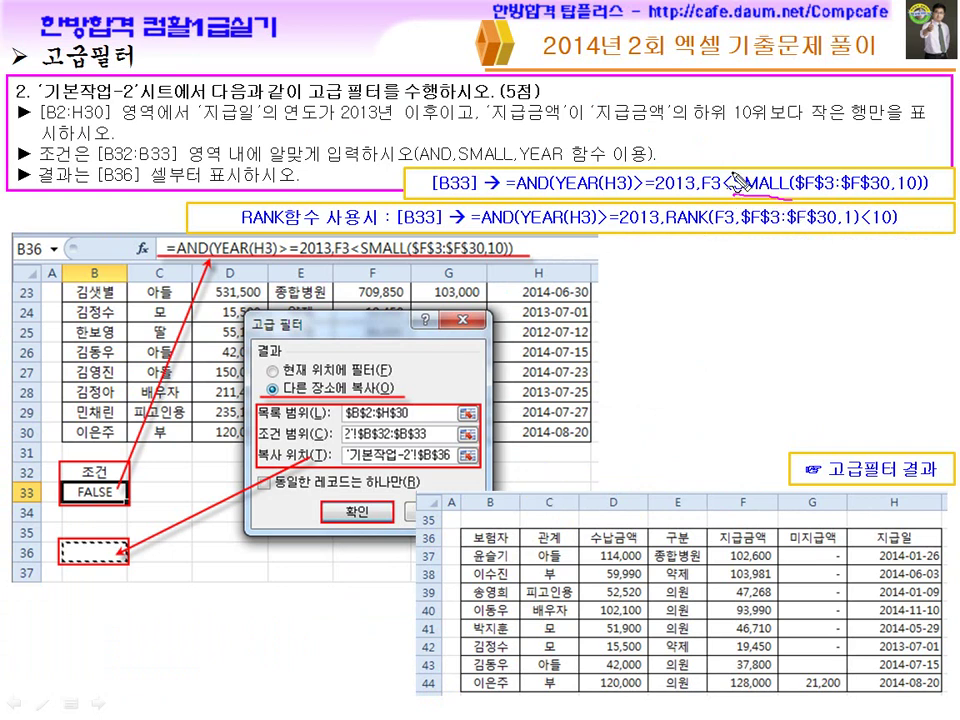
left_click_drag(734, 168, 672, 245)
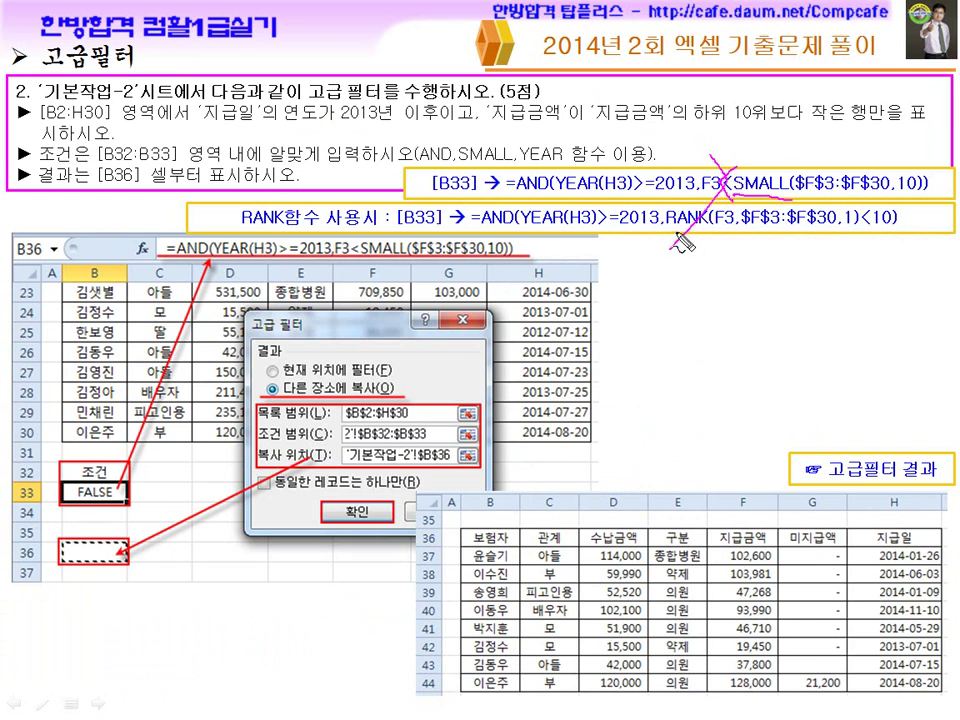
key("Escape")
key("ctrl+shift+d")
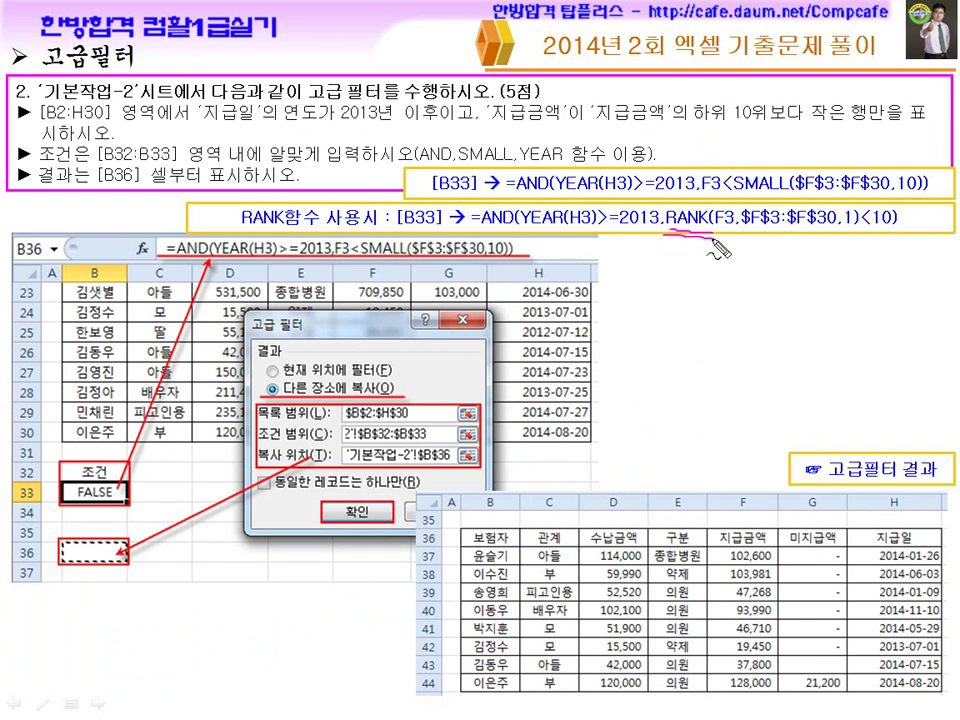
mouse_move(520, 165)
left_mouse_down()
mouse_move(528, 140)
mouse_move(512, 162)
left_mouse_up()
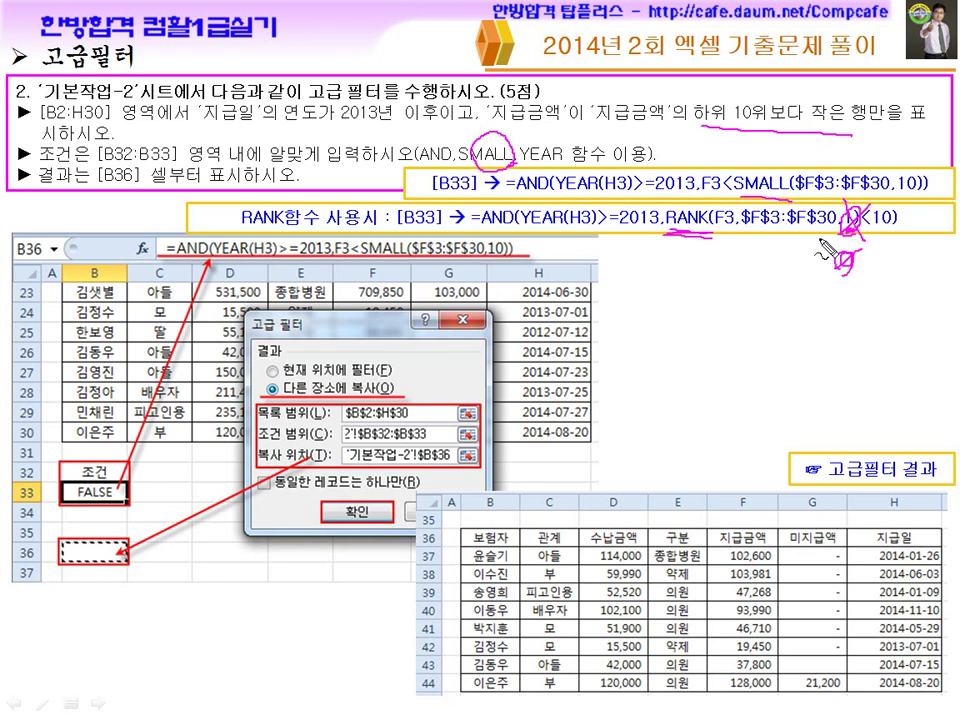
key("Escape")
mouse_move(671, 228)
left_mouse_down()
mouse_move(822, 236)
mouse_move(842, 214)
mouse_move(850, 232)
left_mouse_up()
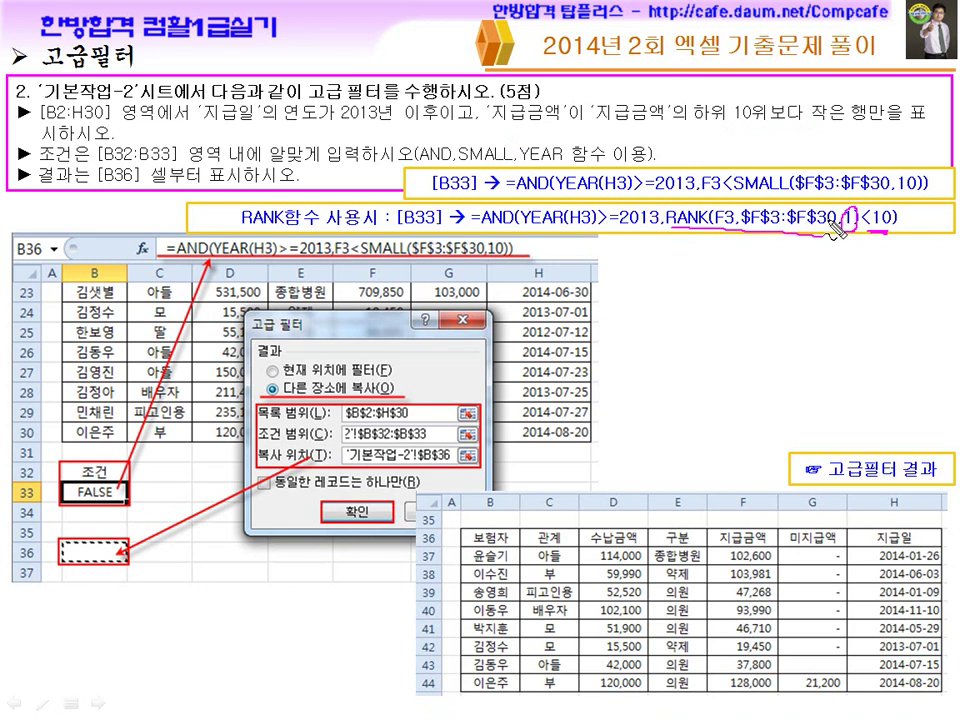
key("Escape")
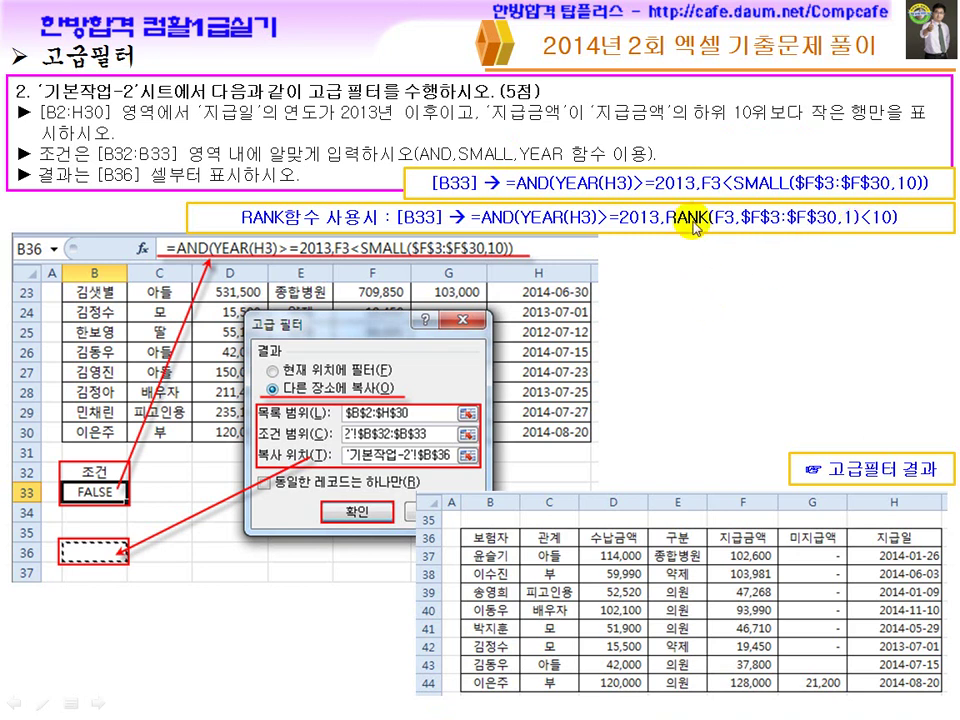
left_click(686, 272)
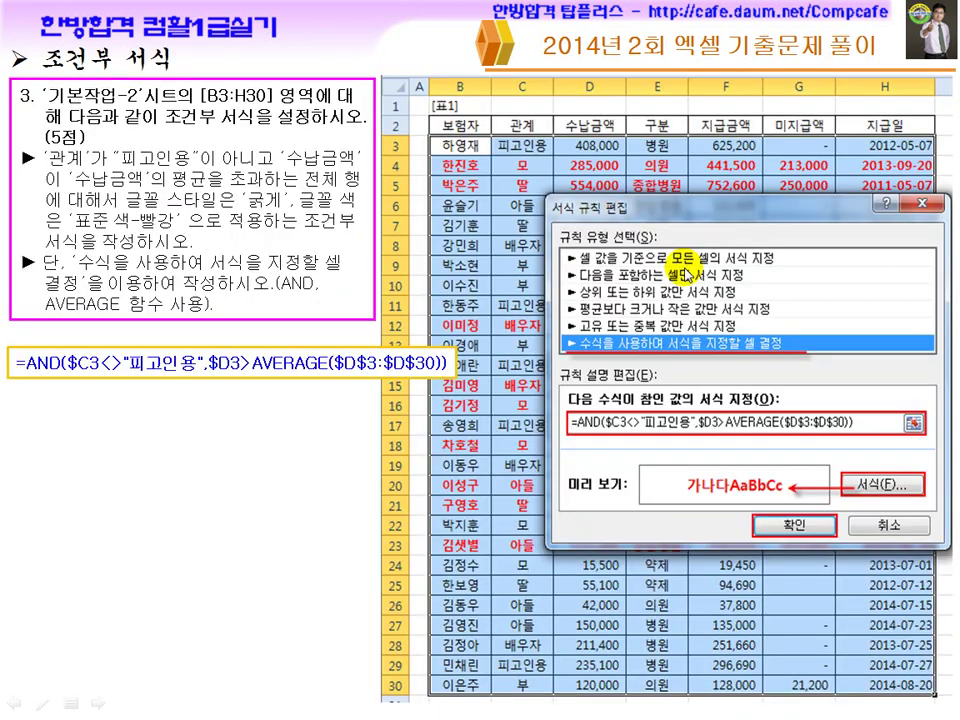
left_click(688, 272)
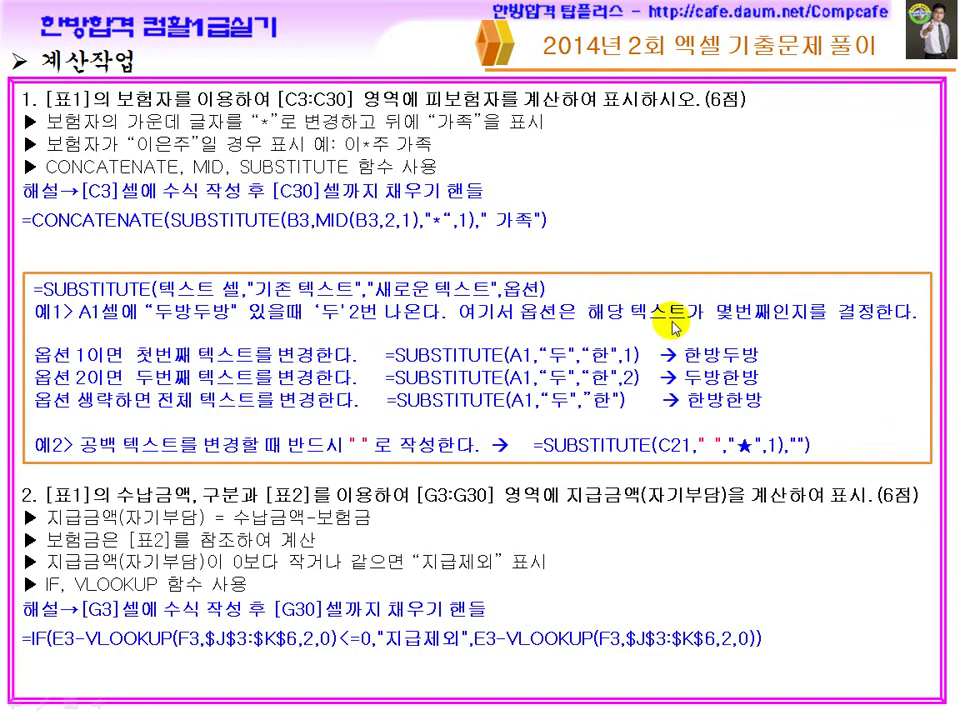
key("ctrl+p")
left_click_drag(162, 232, 272, 233)
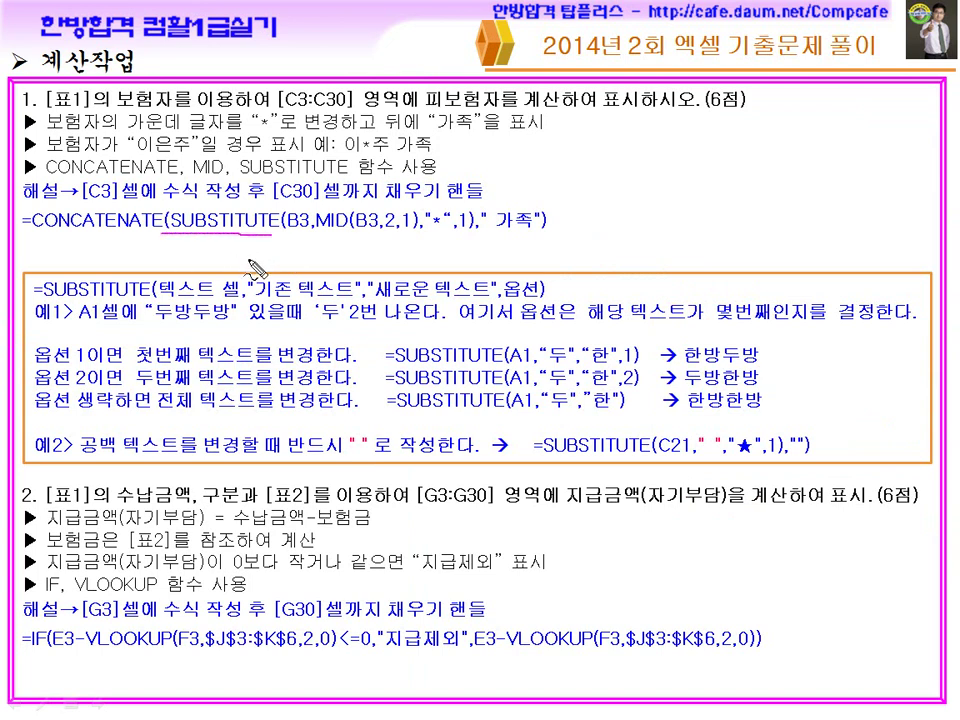
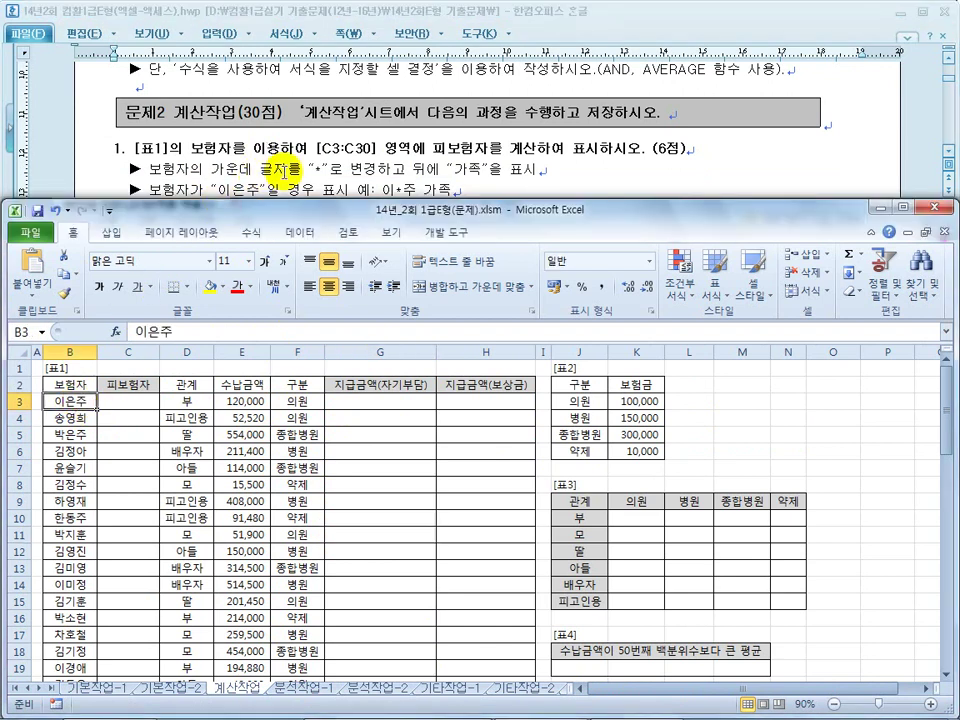
Start a SUBSTITUTE formula in C3 of 계산작업 with the 보험자 name in B3 as its text argument, followed by a comma.
left_click(130, 400)
left_click(304, 169)
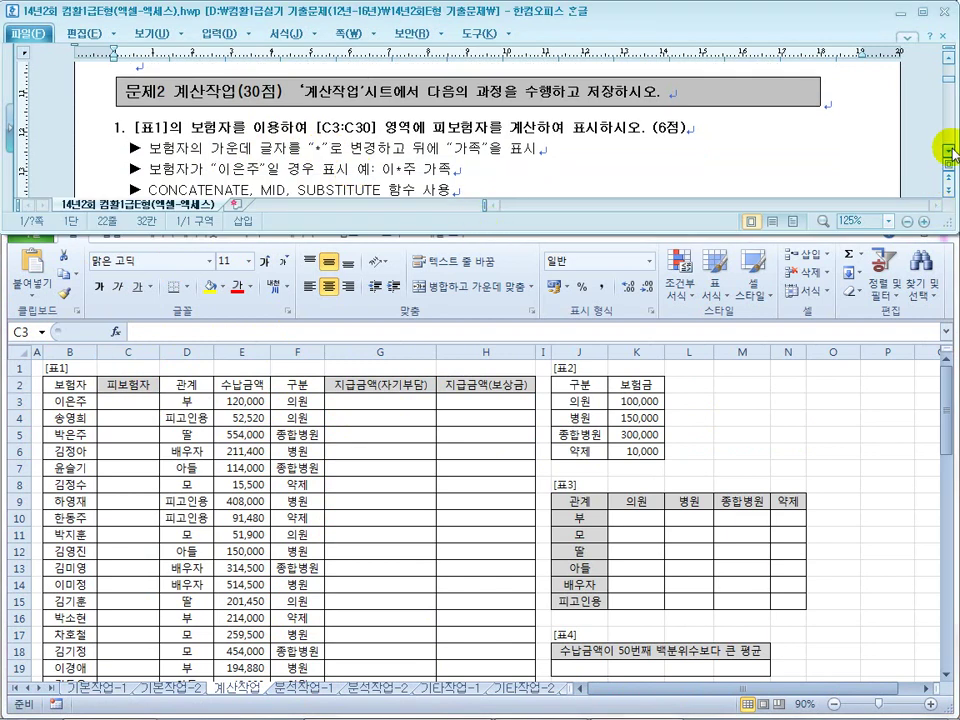
scroll(936, 156, "down", 1)
left_click(136, 406)
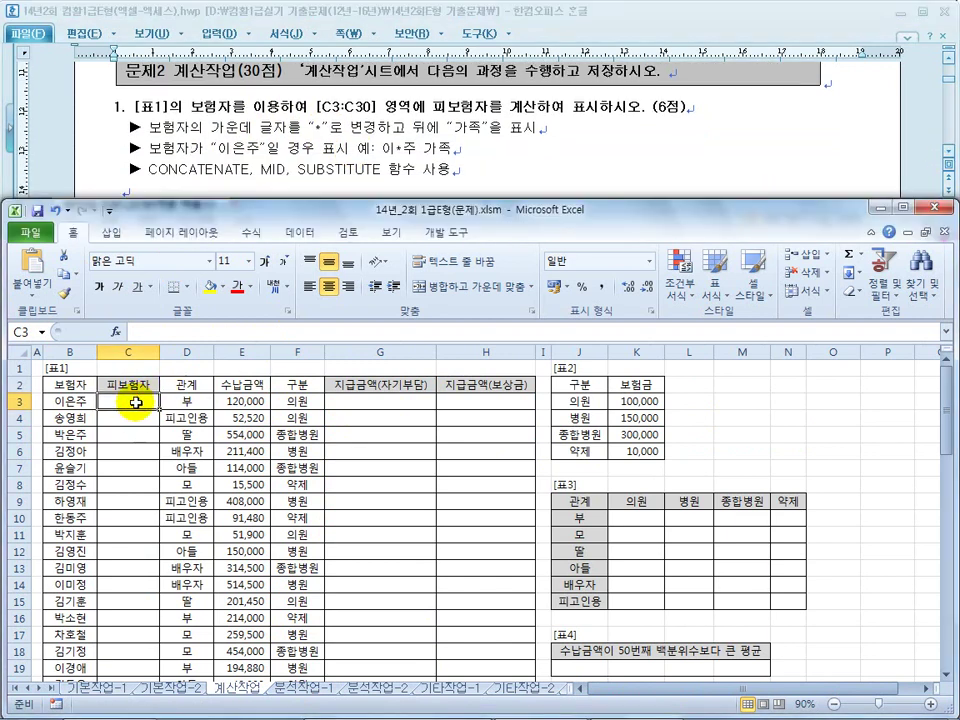
type("=su")
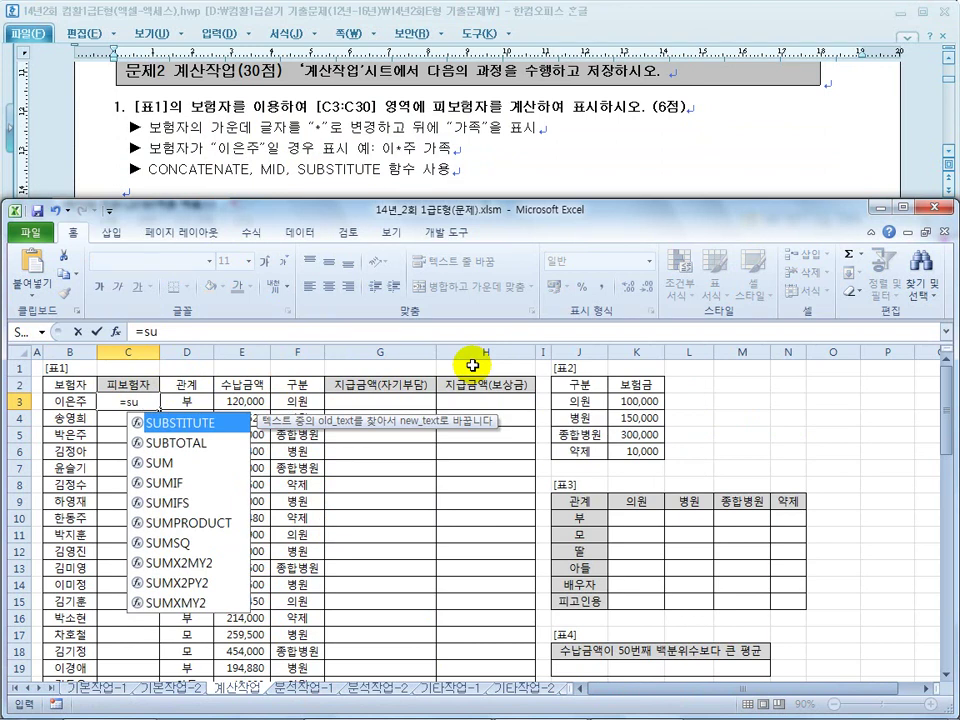
type("b")
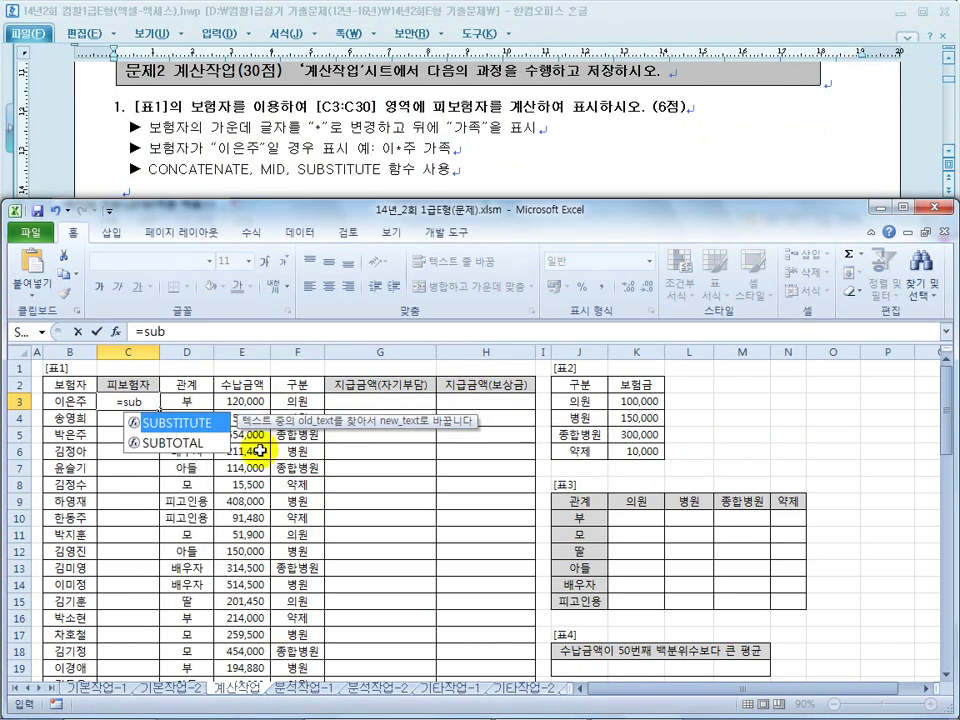
double_click(189, 430)
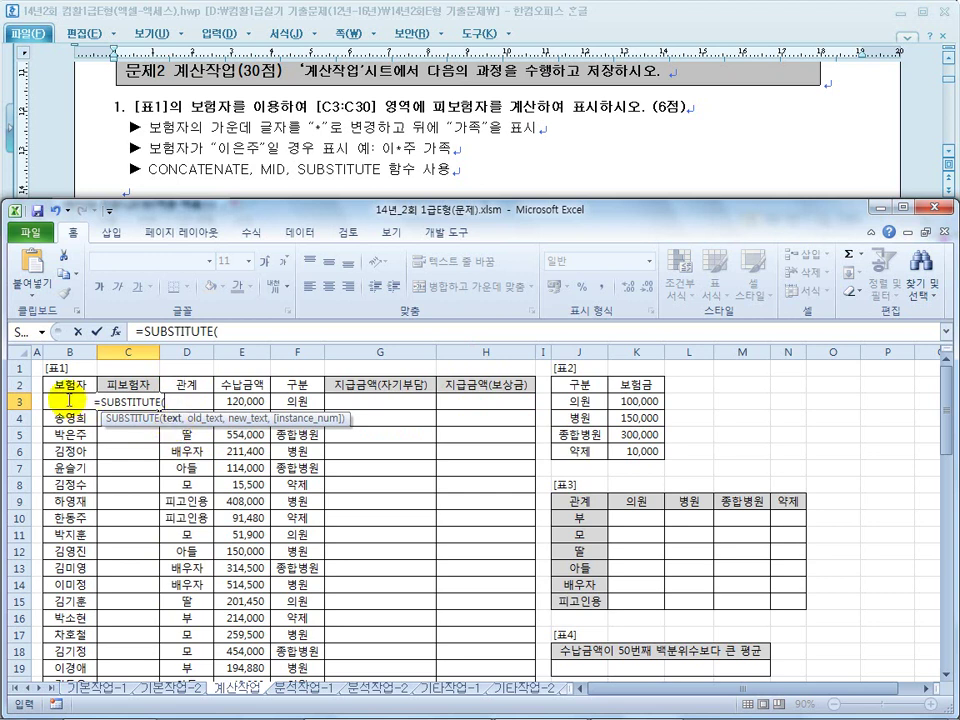
left_click(65, 385)
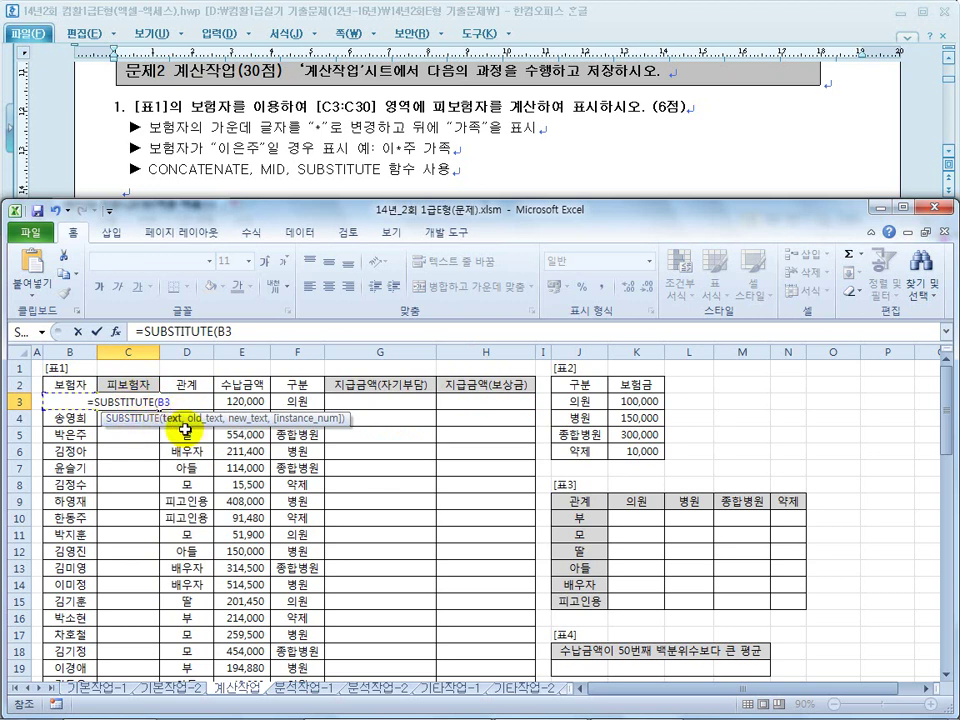
type(",")
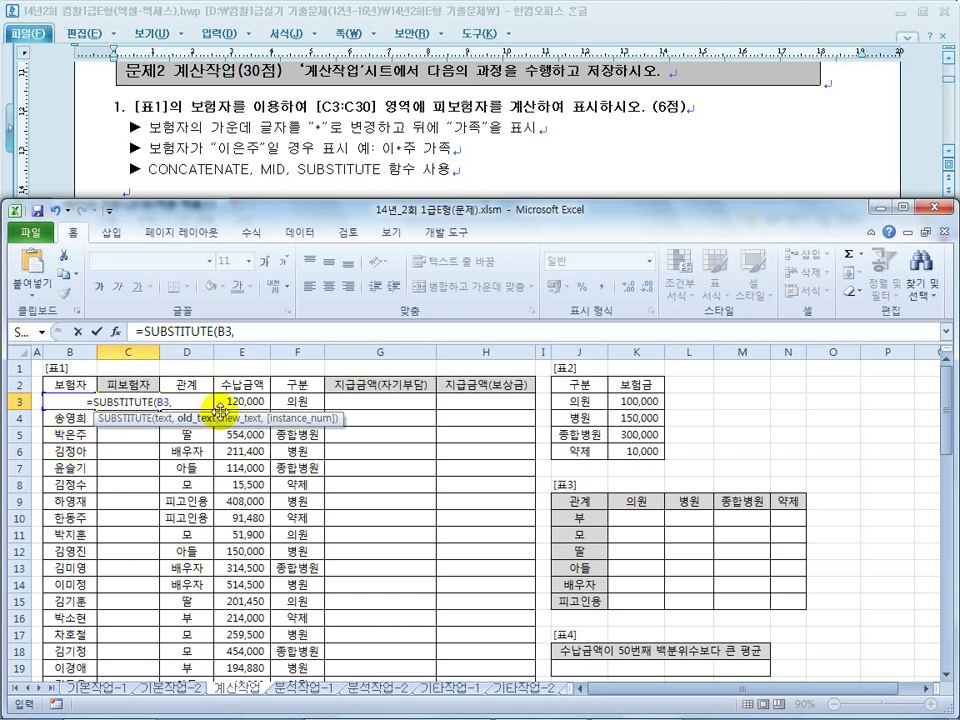
Enter MID(B3,2,1) as the old_text argument of the SUBSTITUTE formula to extract the middle character.
type("mid(")
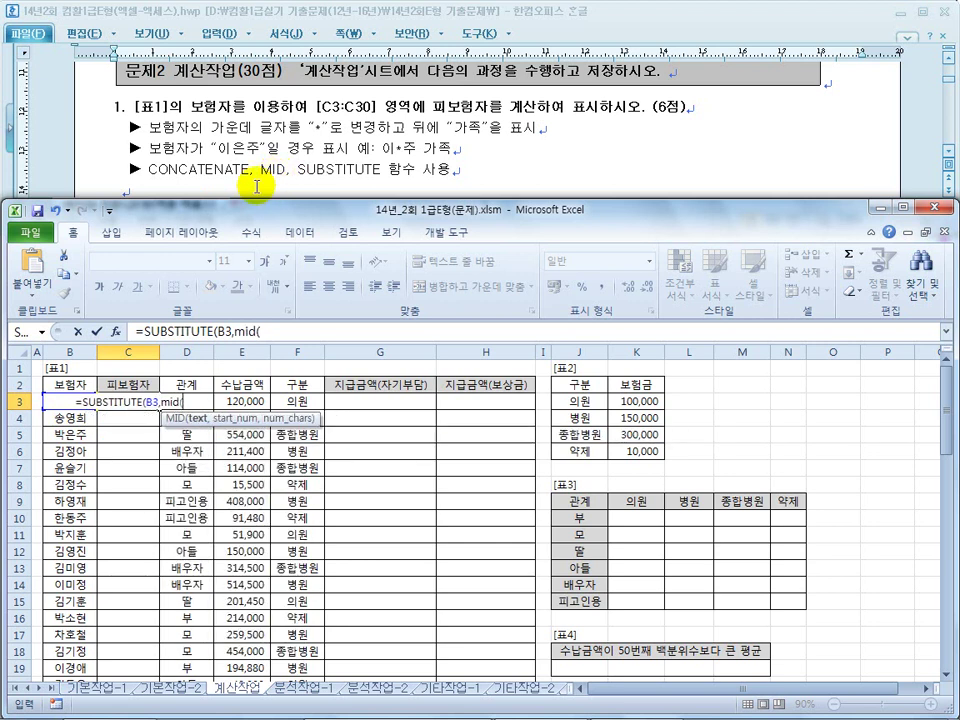
left_click(102, 386)
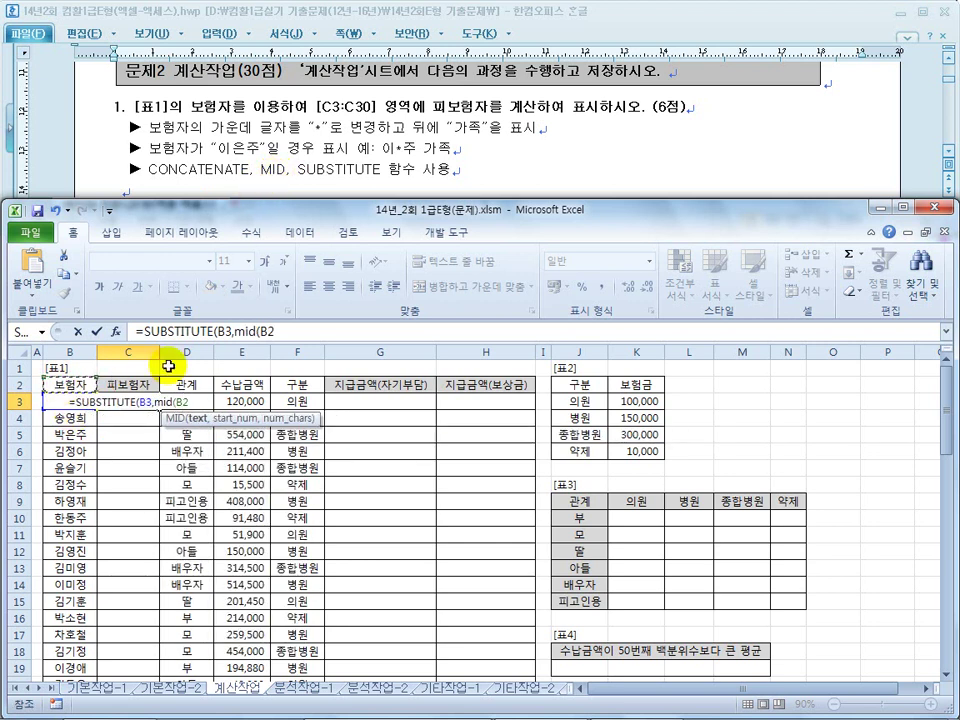
type(",2,")
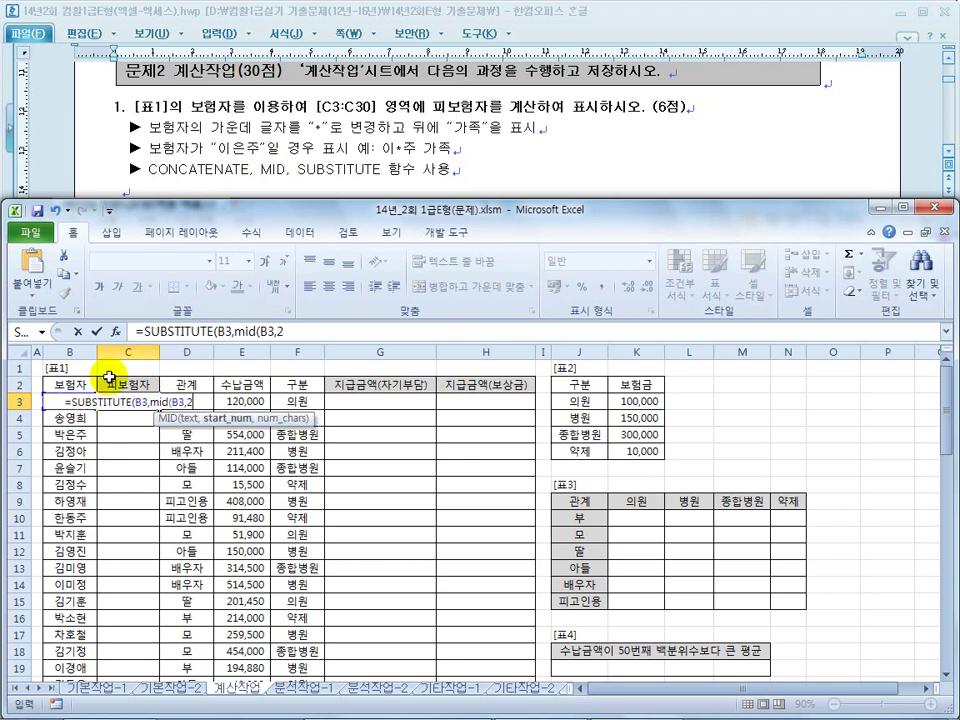
type("1")
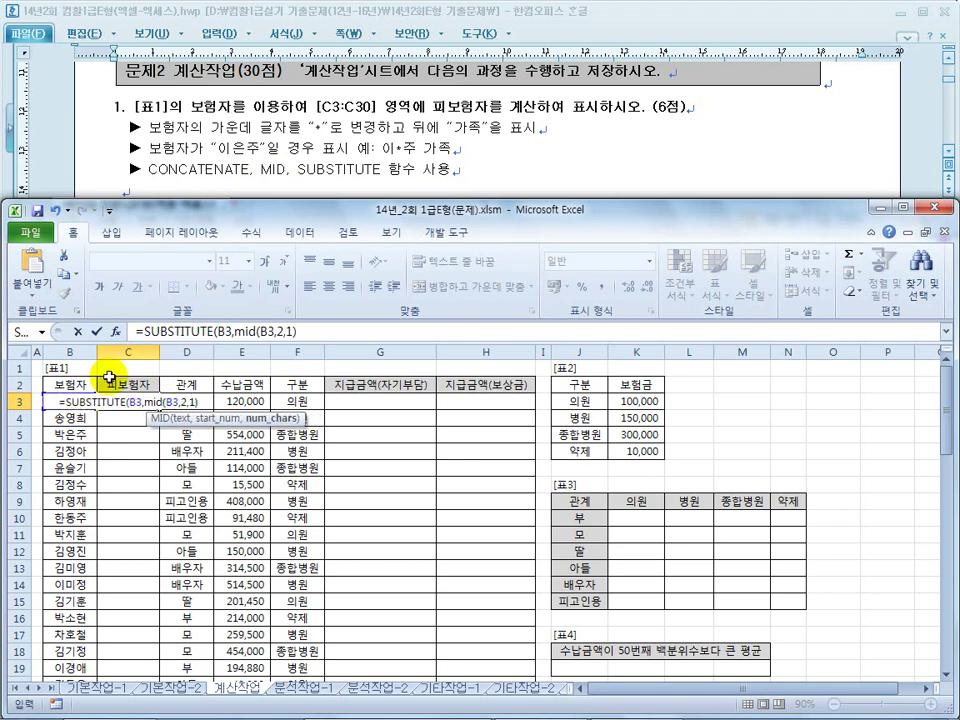
type(")")
left_click(310, 333)
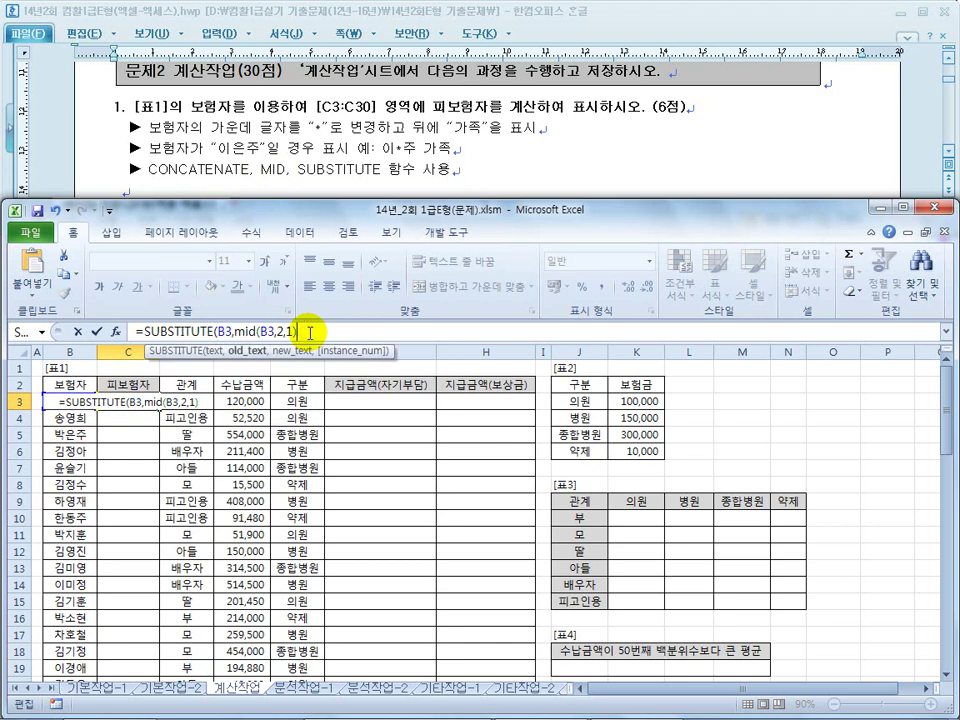
Set "*" as the new_text argument of SUBSTITUTE, close the function and enter the formula in C3.
type(",")
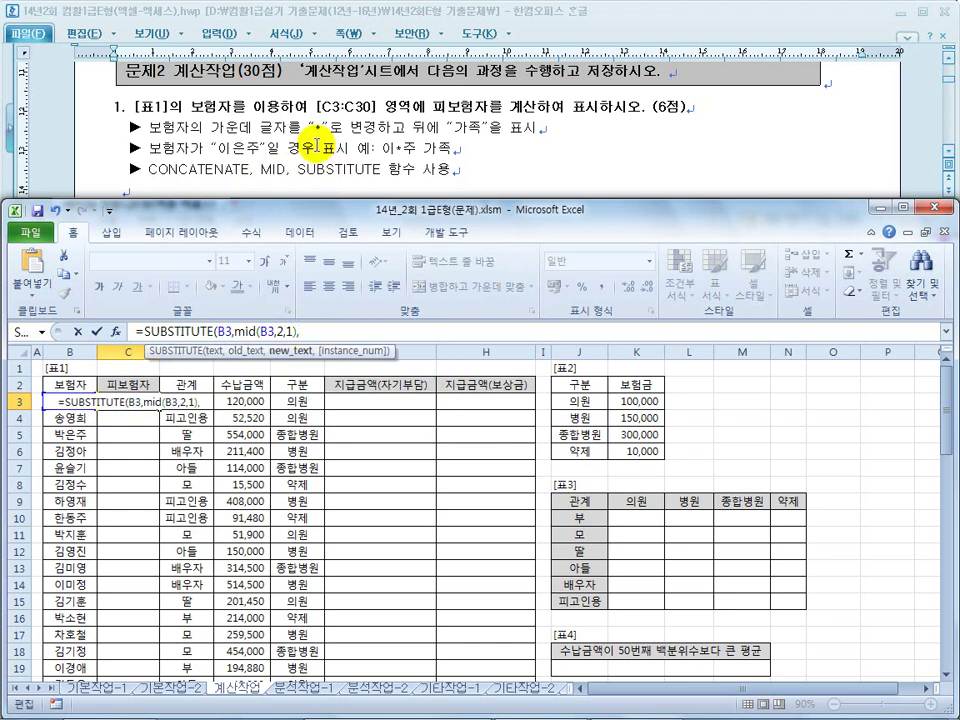
type("\"*\"")
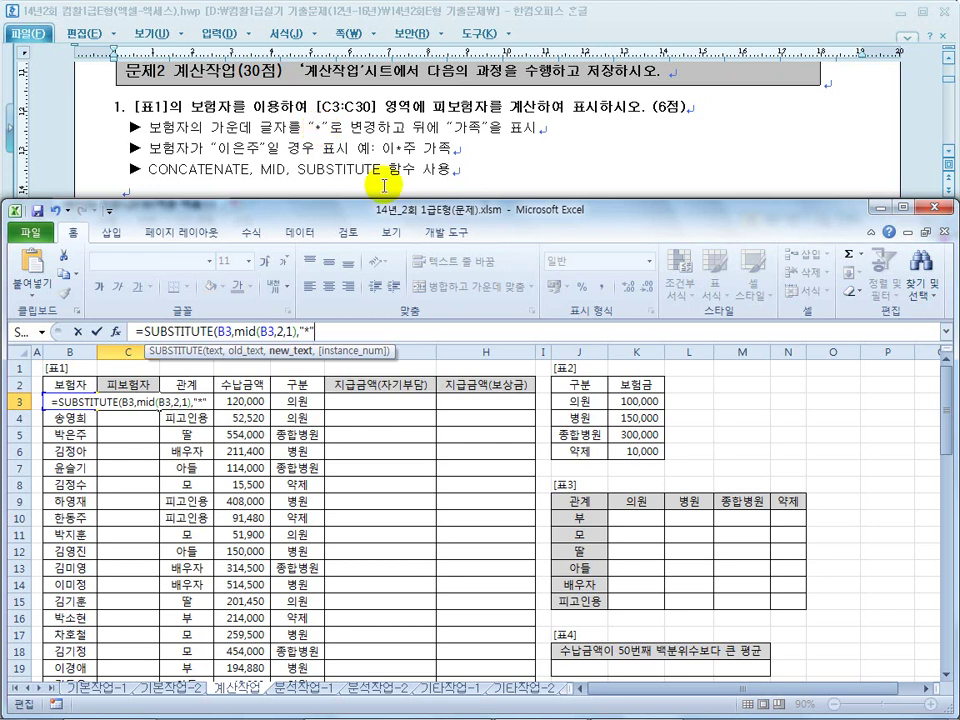
type(")")
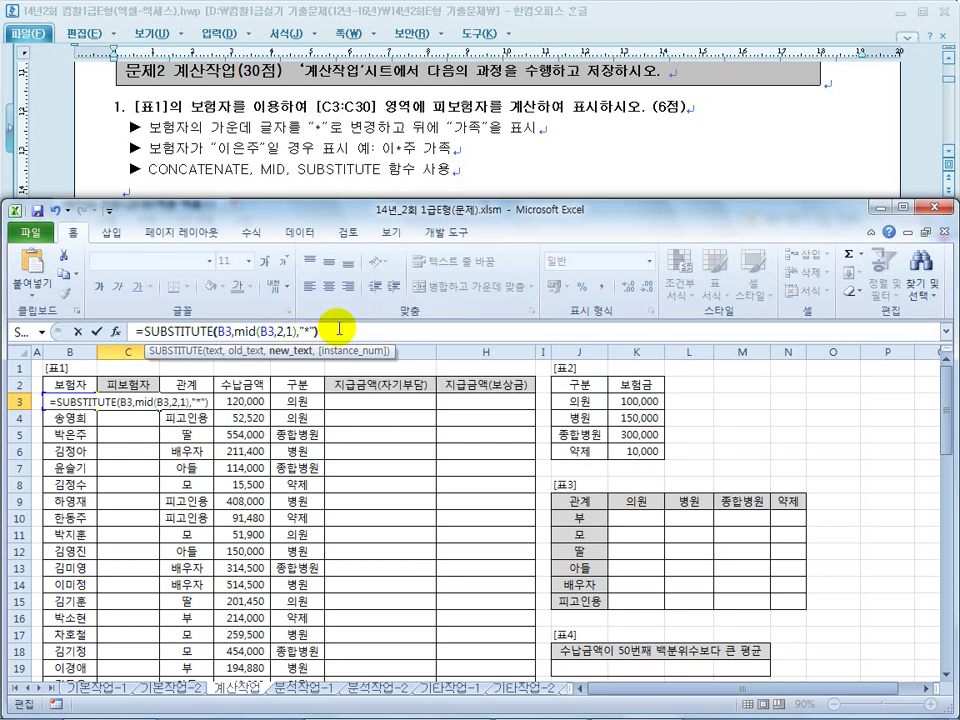
key("Return")
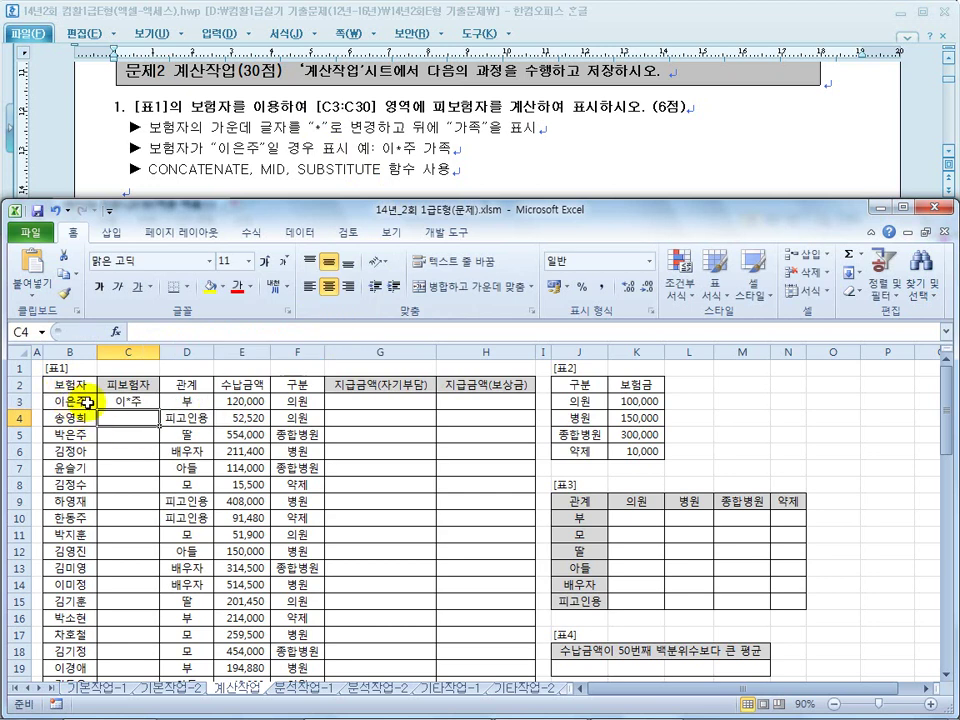
Change the last character of the name in B3 to 은, repeating its middle character, to test the C3 formula.
left_click(127, 400)
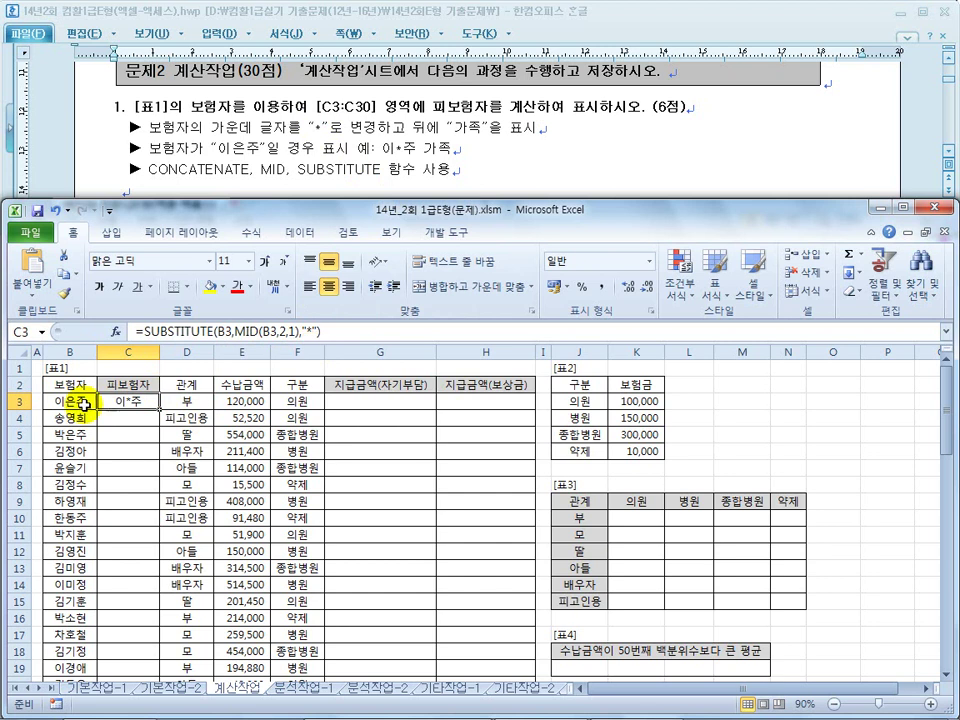
left_click(85, 402)
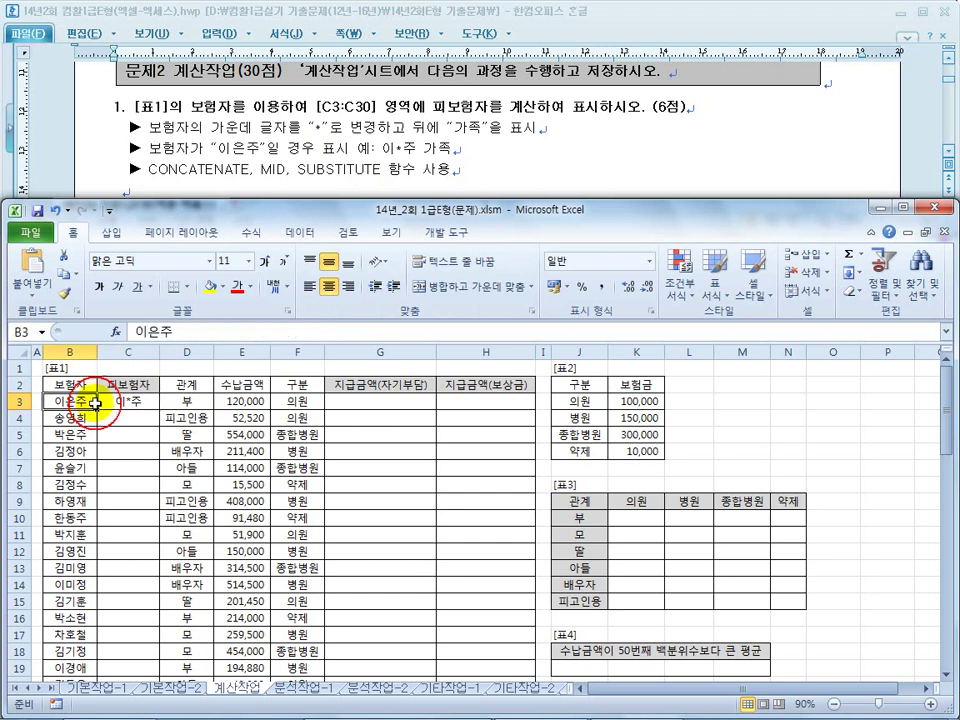
left_click(185, 334)
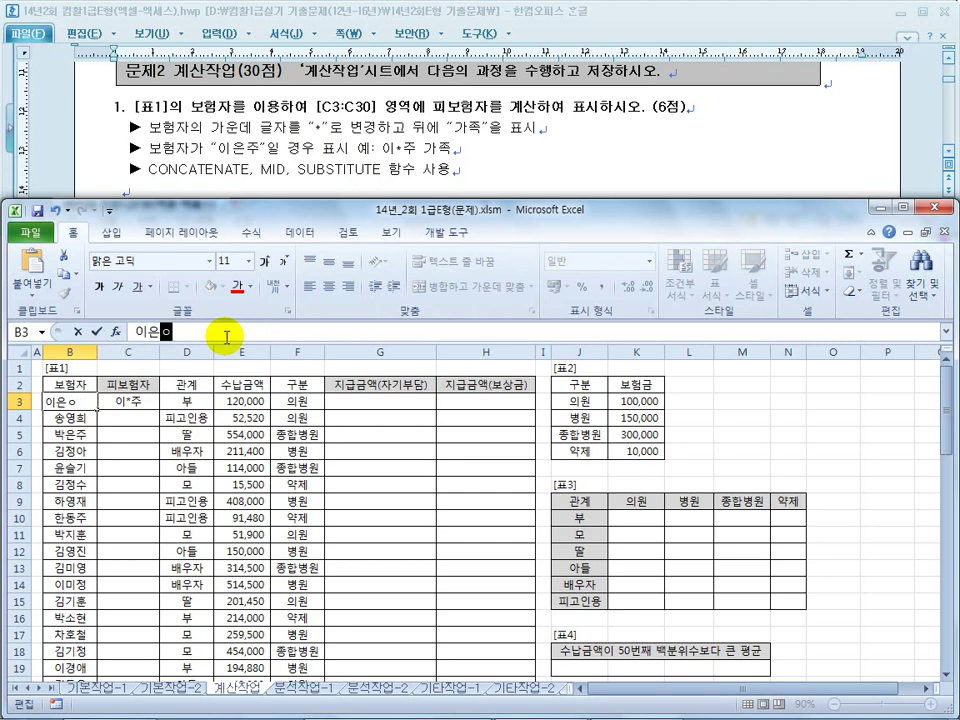
left_click_drag(158, 334, 148, 334)
left_click(250, 338)
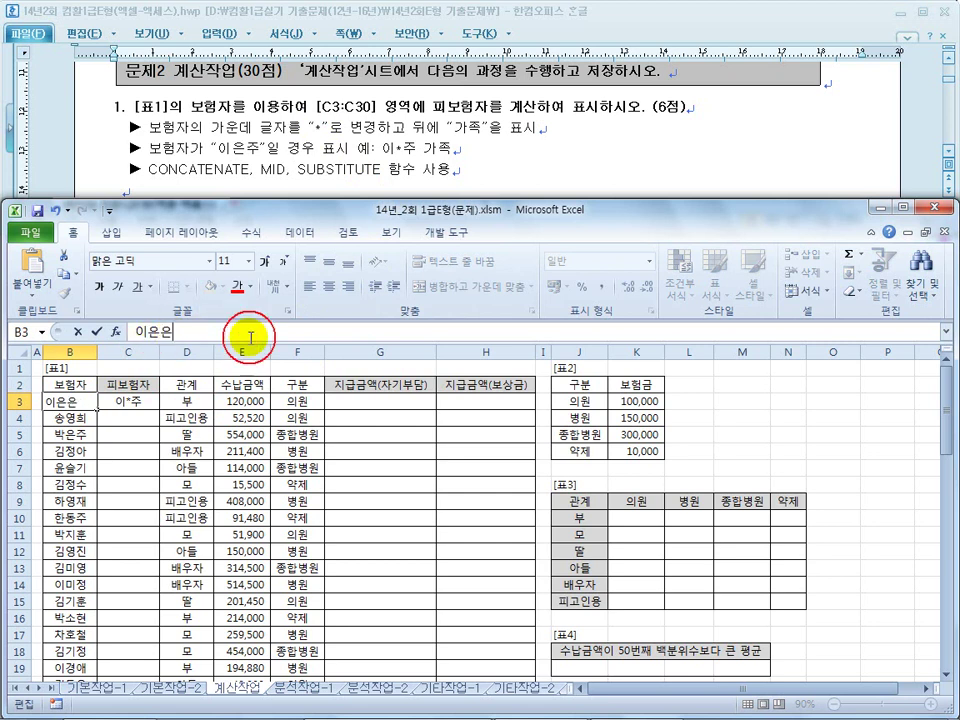
key("Return")
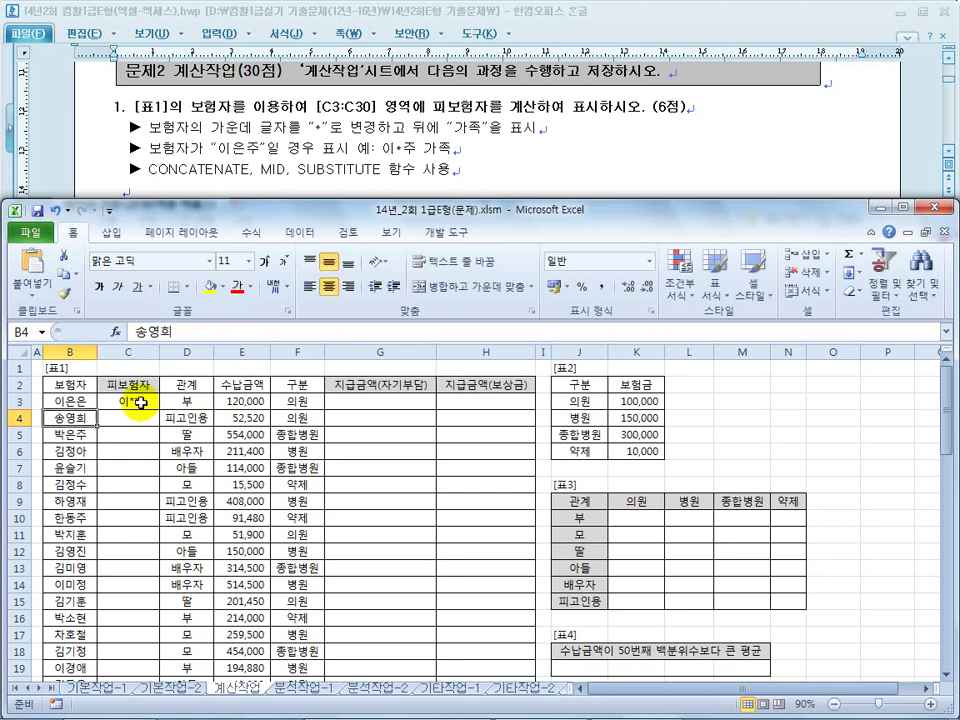
left_click(55, 401)
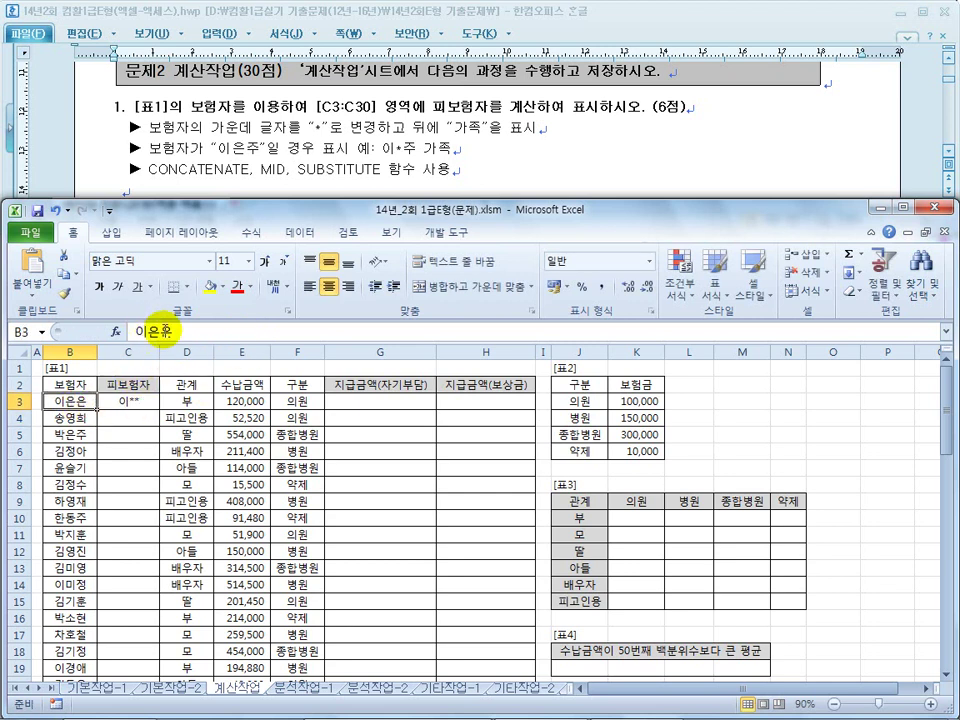
Add 1 as the instance_num argument of the SUBSTITUTE formula in C3, limiting the replacement to the first match.
left_click(142, 400)
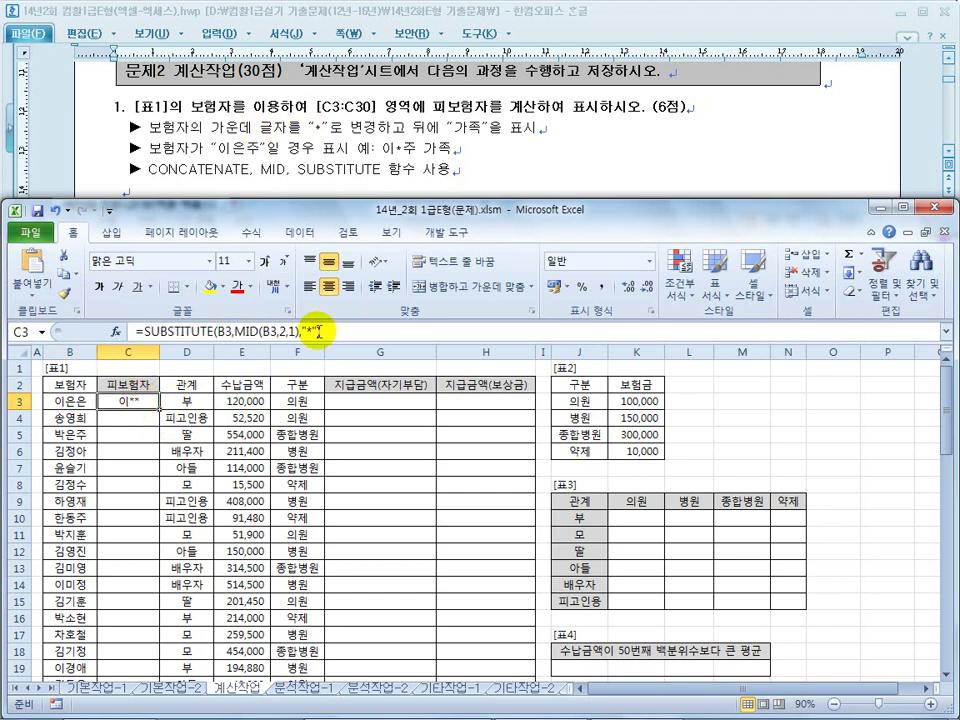
left_click(369, 338)
type(",")
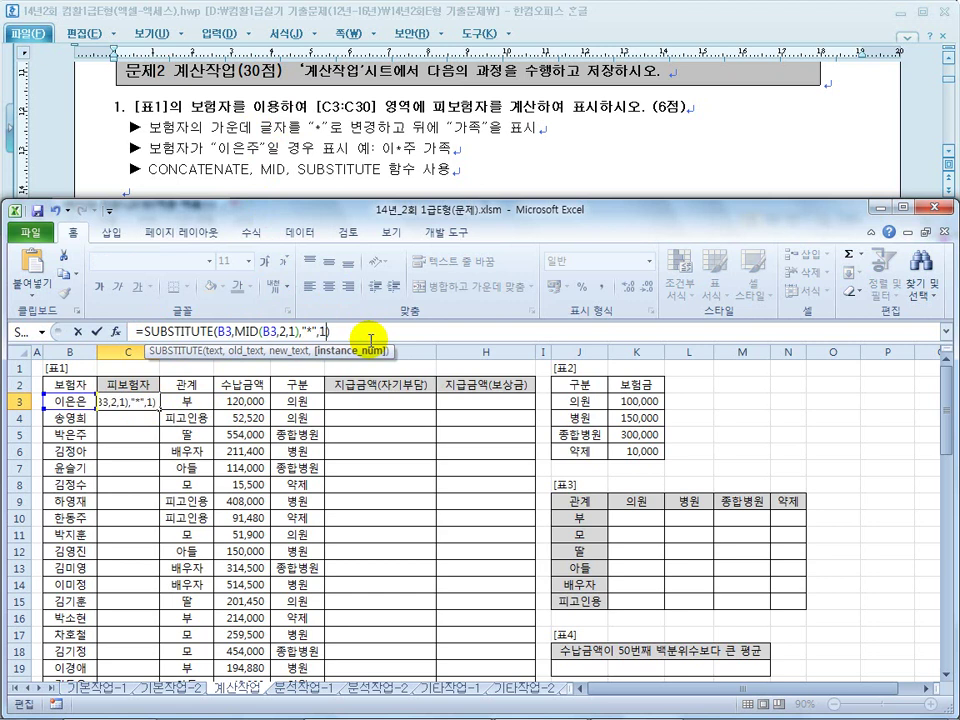
type("1")
key("Return")
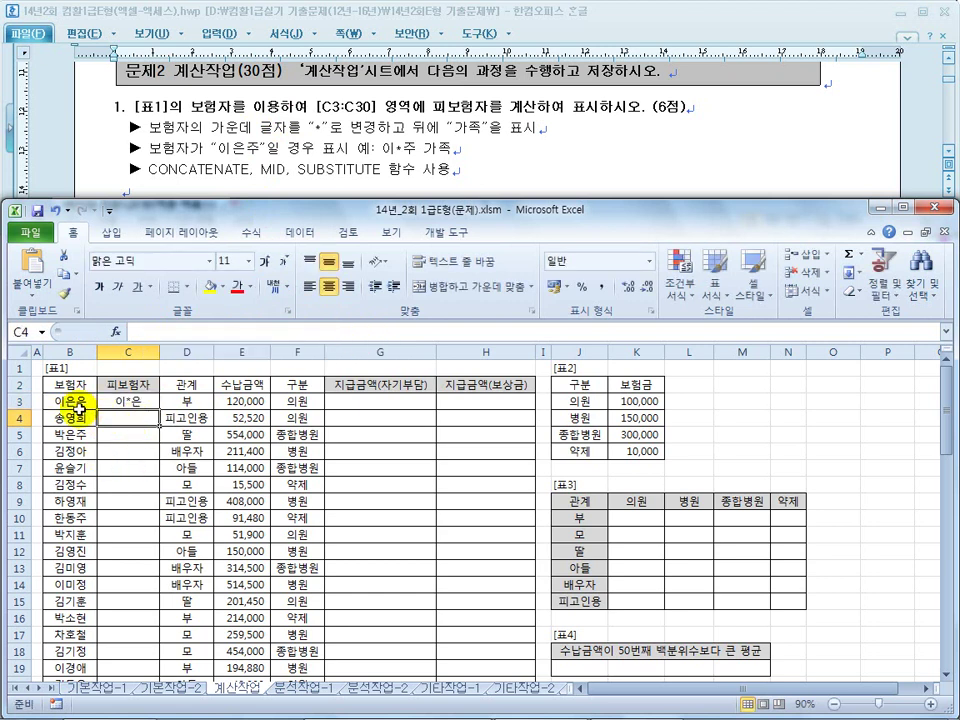
Append &" 가족" to the end of the SUBSTITUTE formula in C3.
left_click(131, 403)
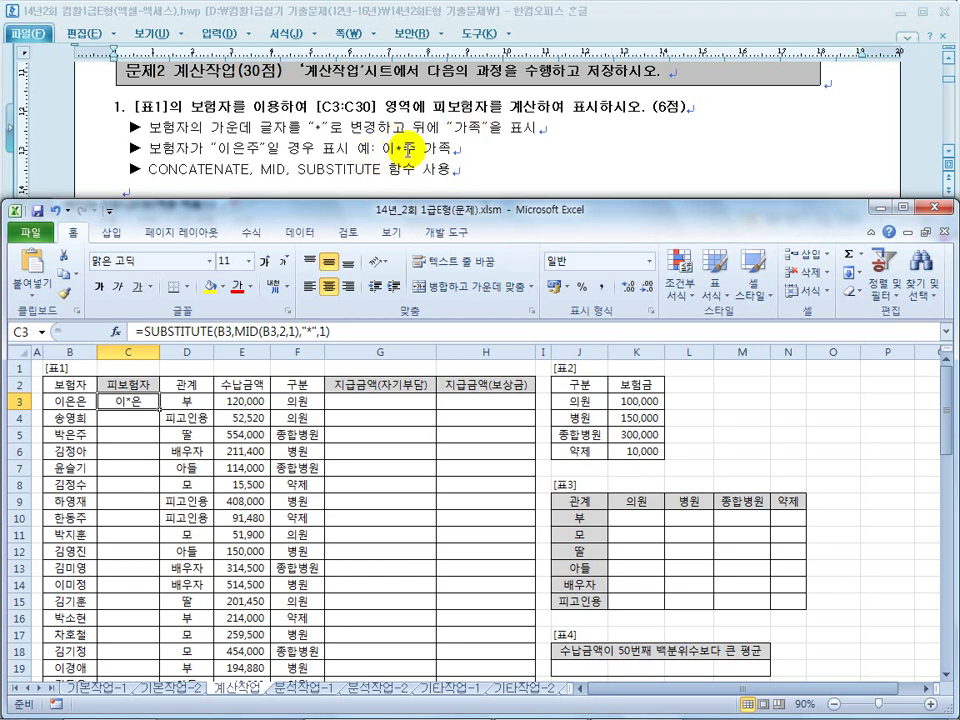
left_click(355, 327)
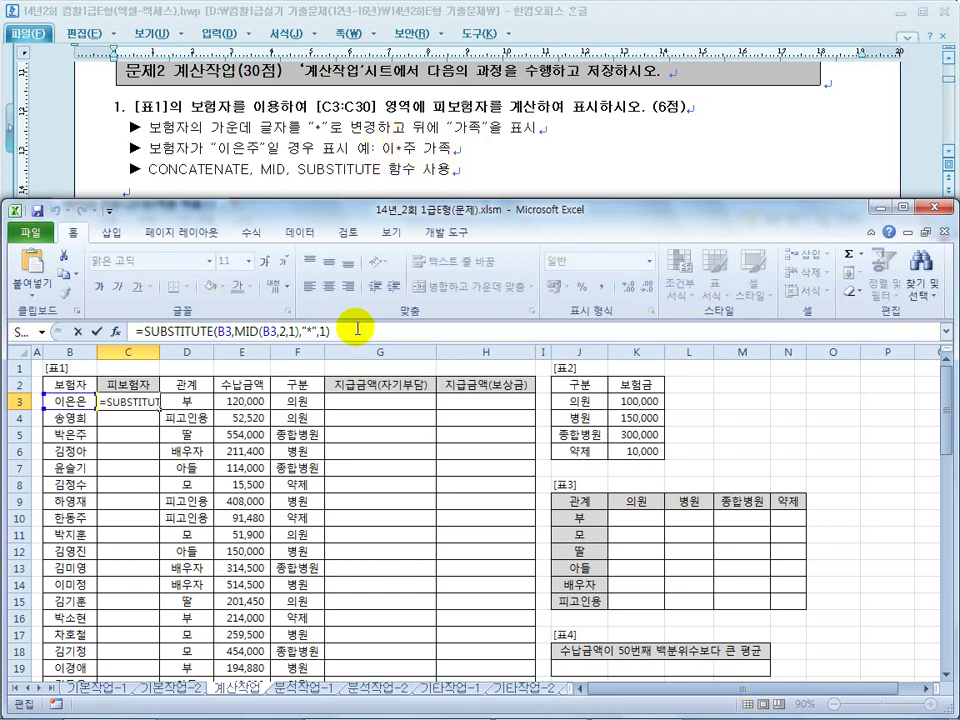
type("&\" 가족")
key("Return")
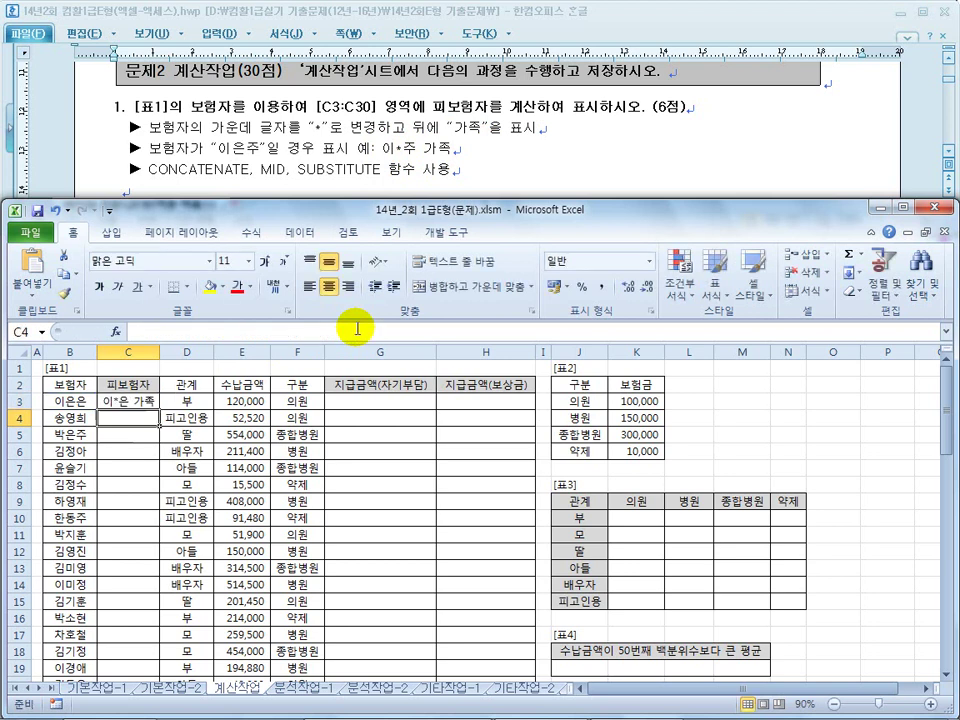
Replace the & before " 가족" in the C3 formula with a comma, separating it from SUBSTITUTE as an argument.
left_click(143, 401)
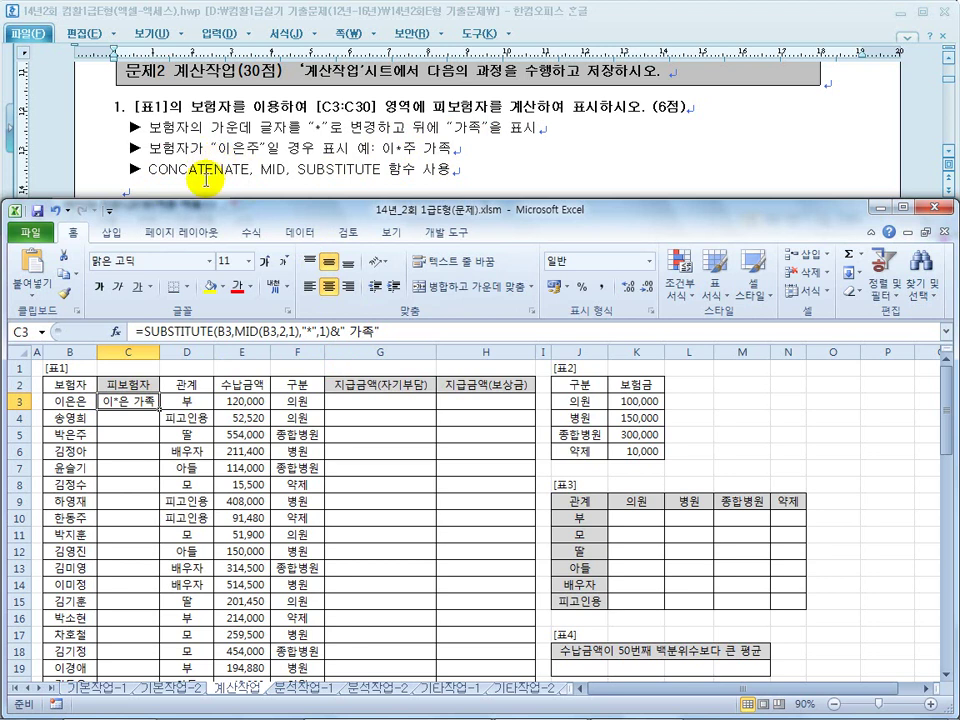
double_click(335, 334)
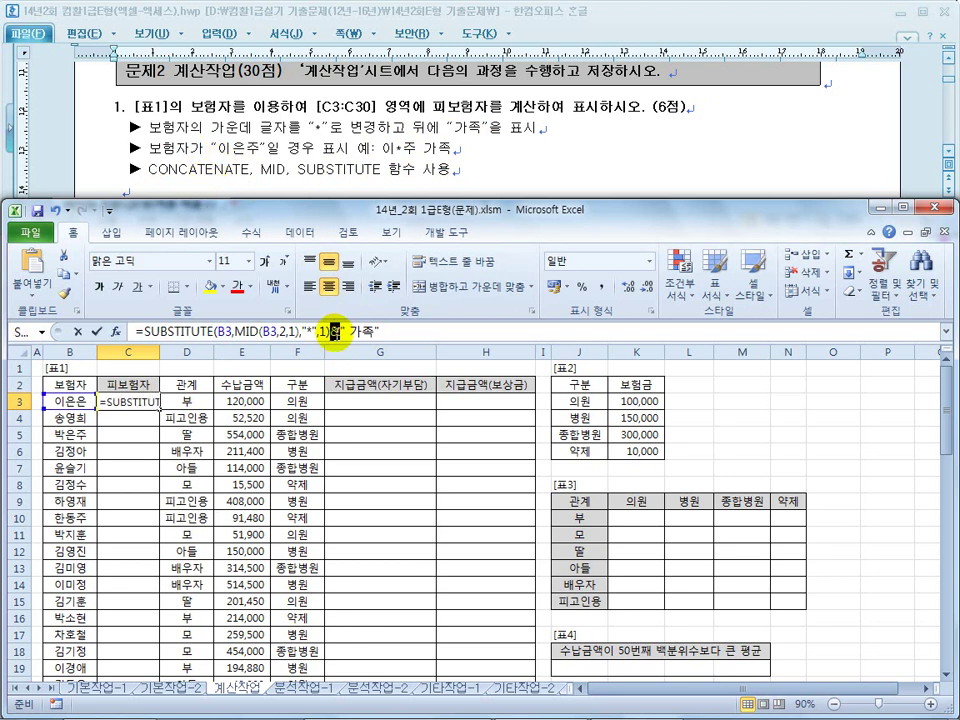
type(",")
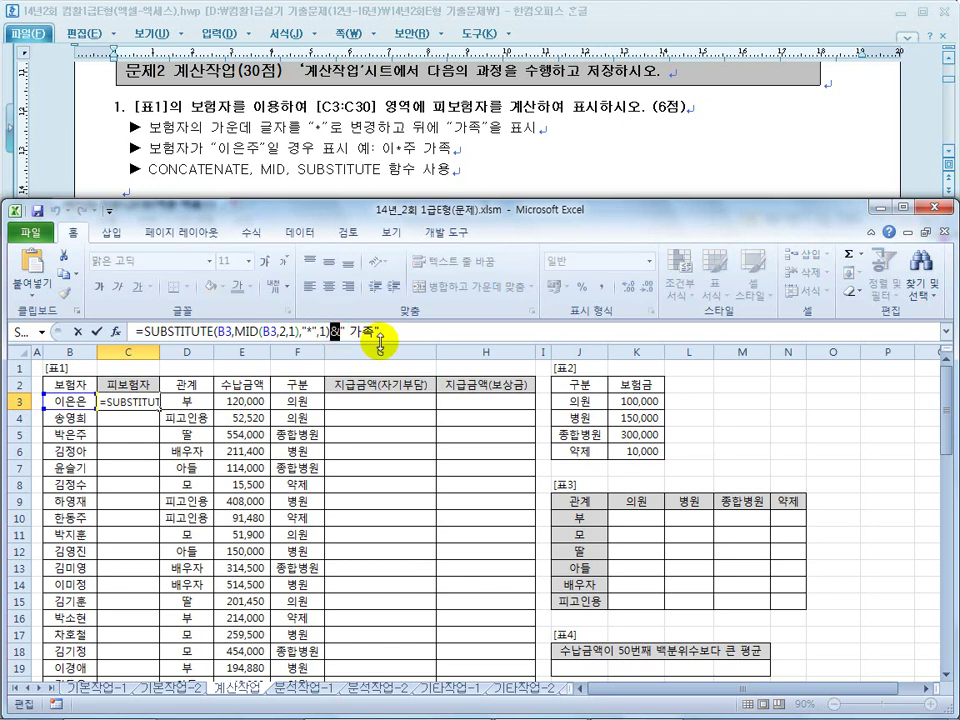
left_click_drag(330, 334, 141, 332)
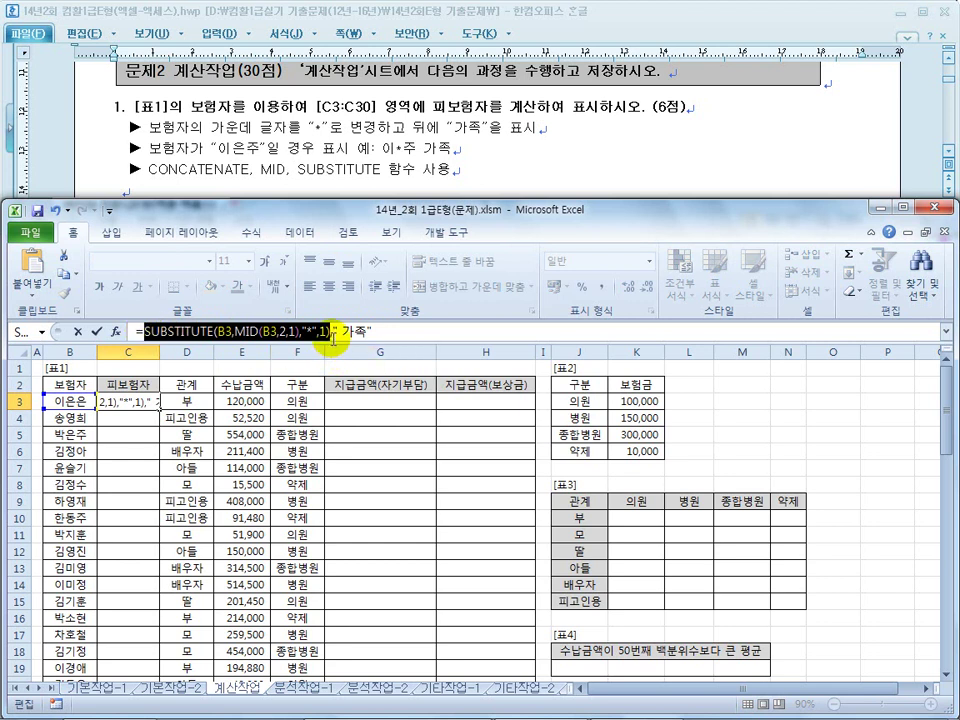
Wrap the SUBSTITUTE and " 가족" arguments of the C3 formula in cancatenate( ) and enter it.
left_click(142, 332)
type("ㅊ")
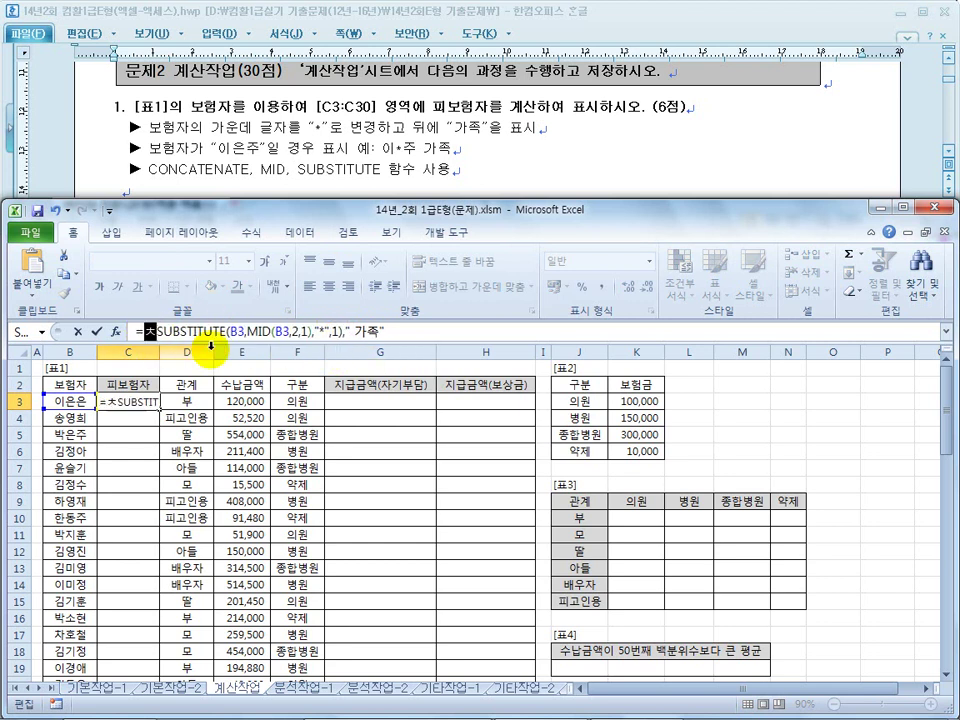
key("BackSpace")
type("canc")
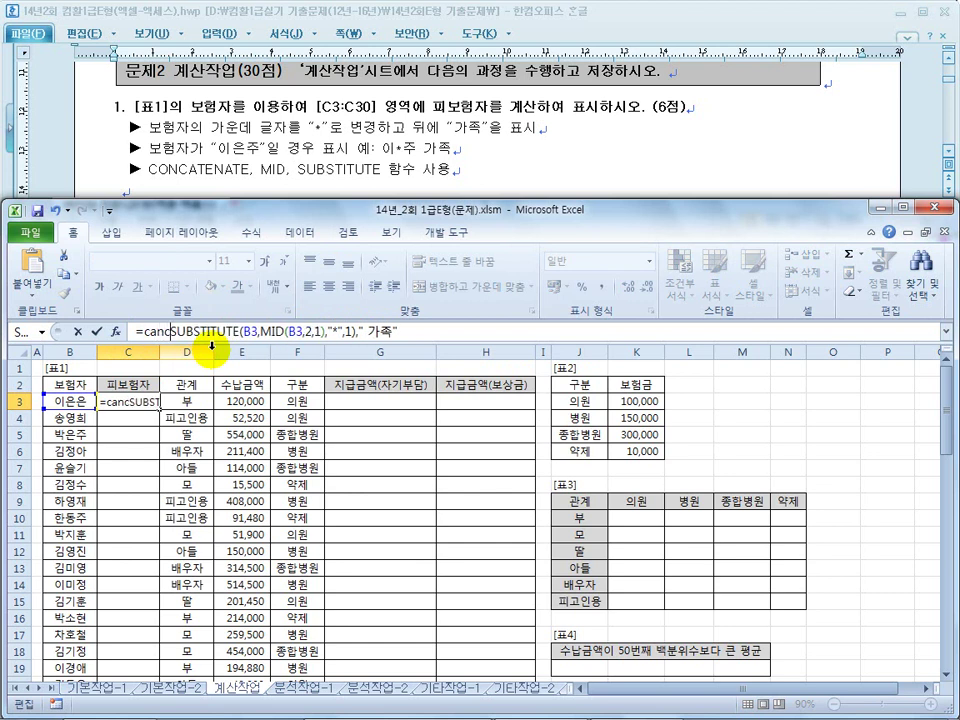
type("aten")
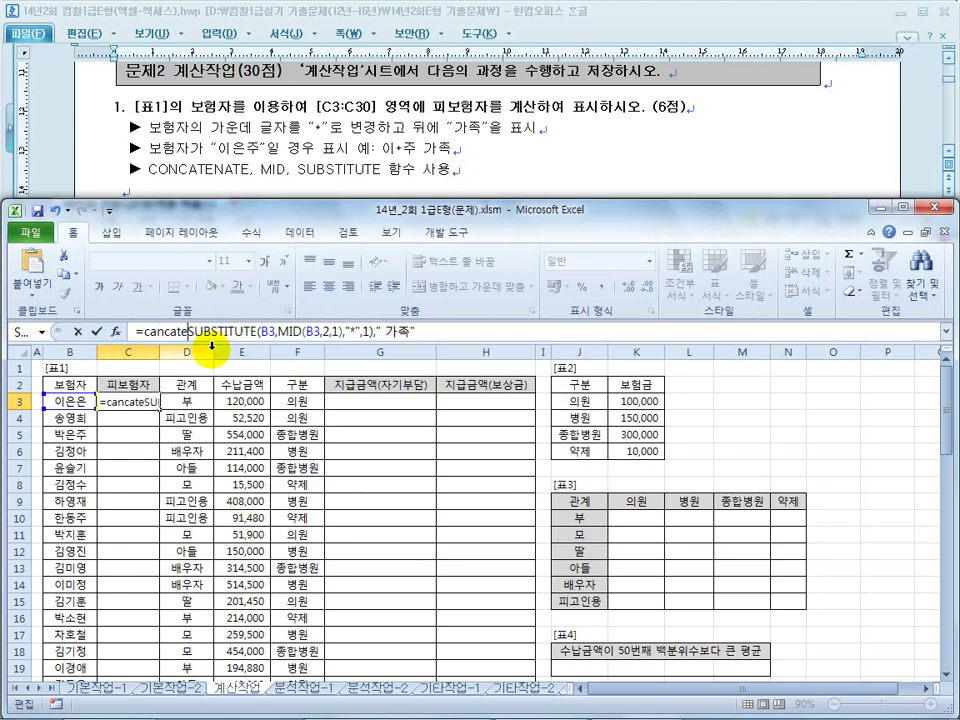
type("ate")
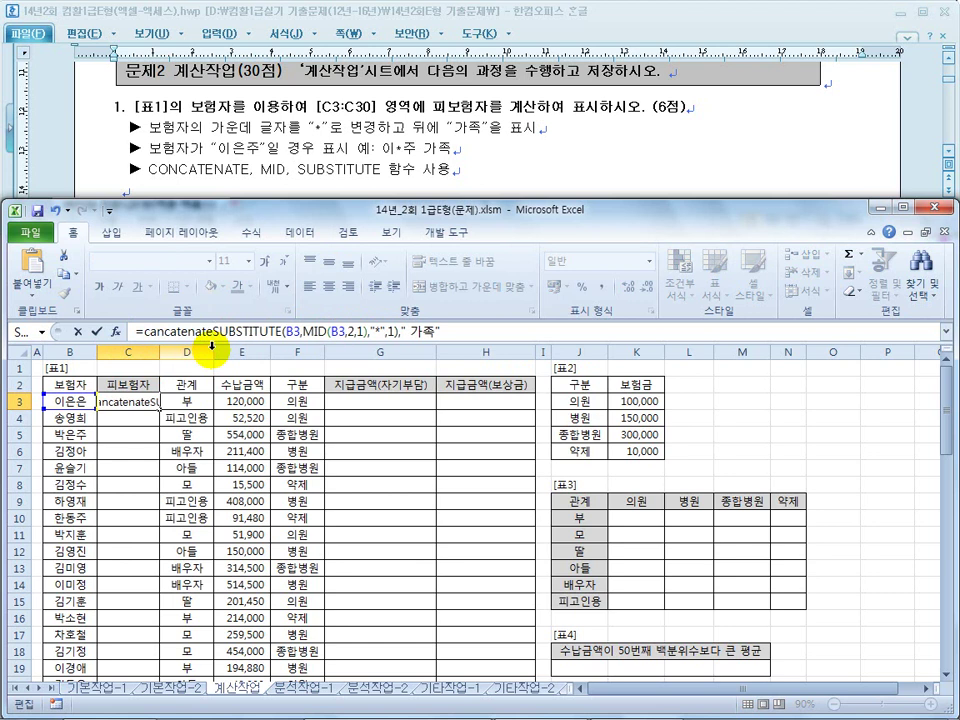
type("(")
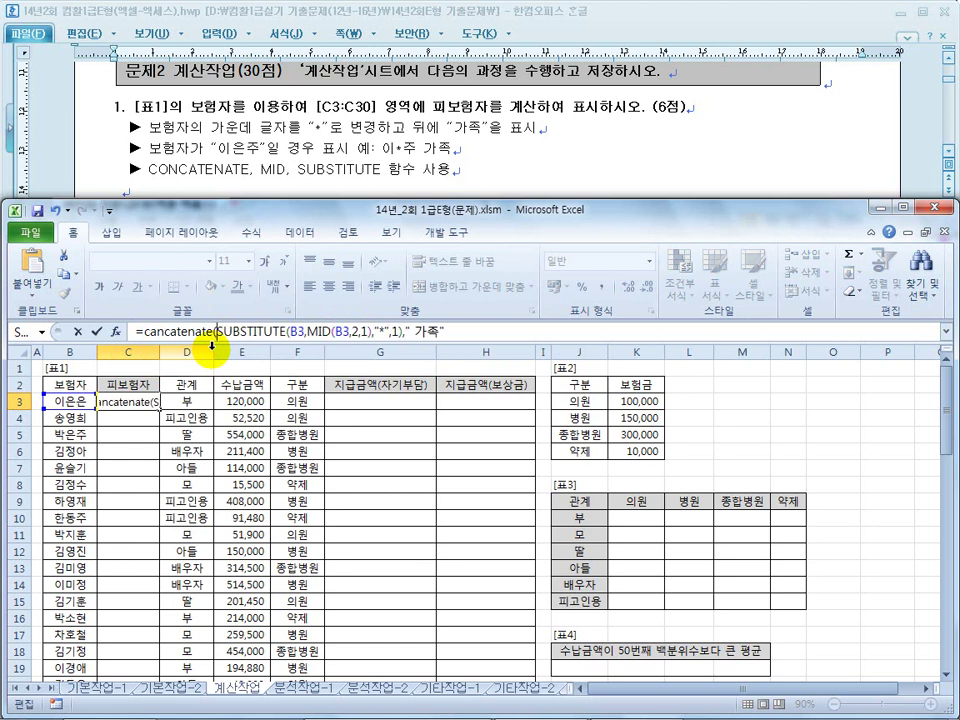
left_click(400, 331)
type(")")
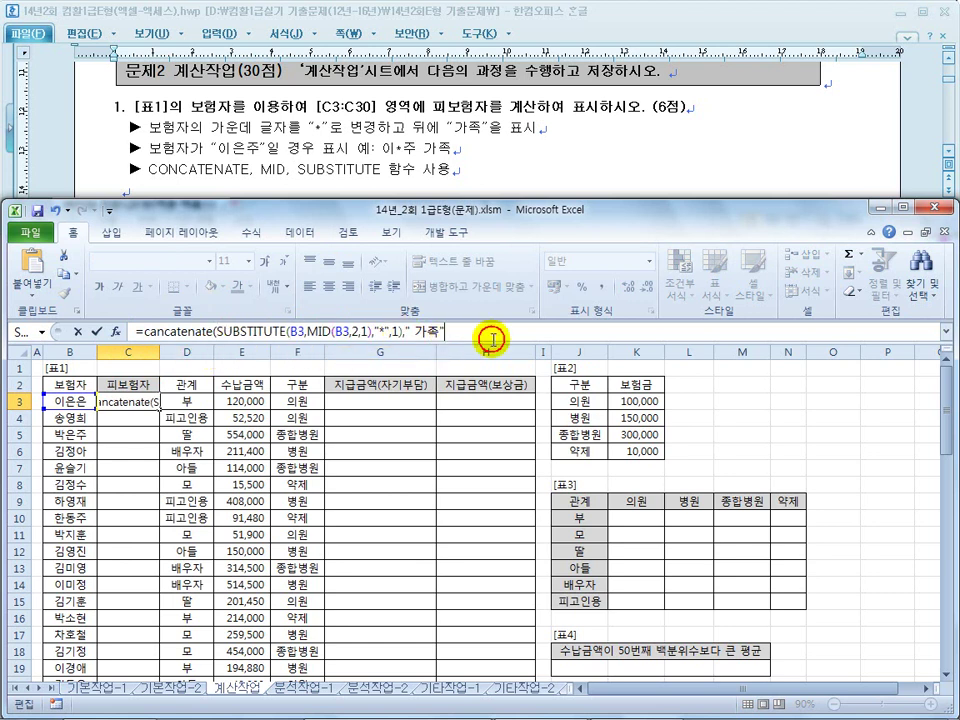
key("Return")
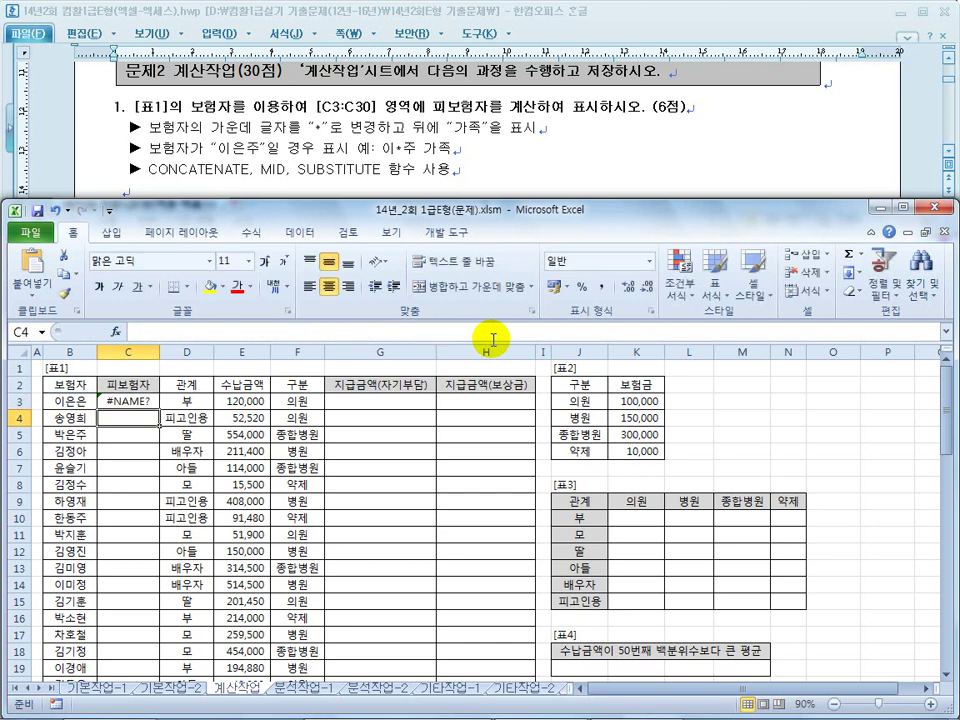
Correct the misspelled function name in the C3 formula to concatenate and enter it.
left_click(128, 401)
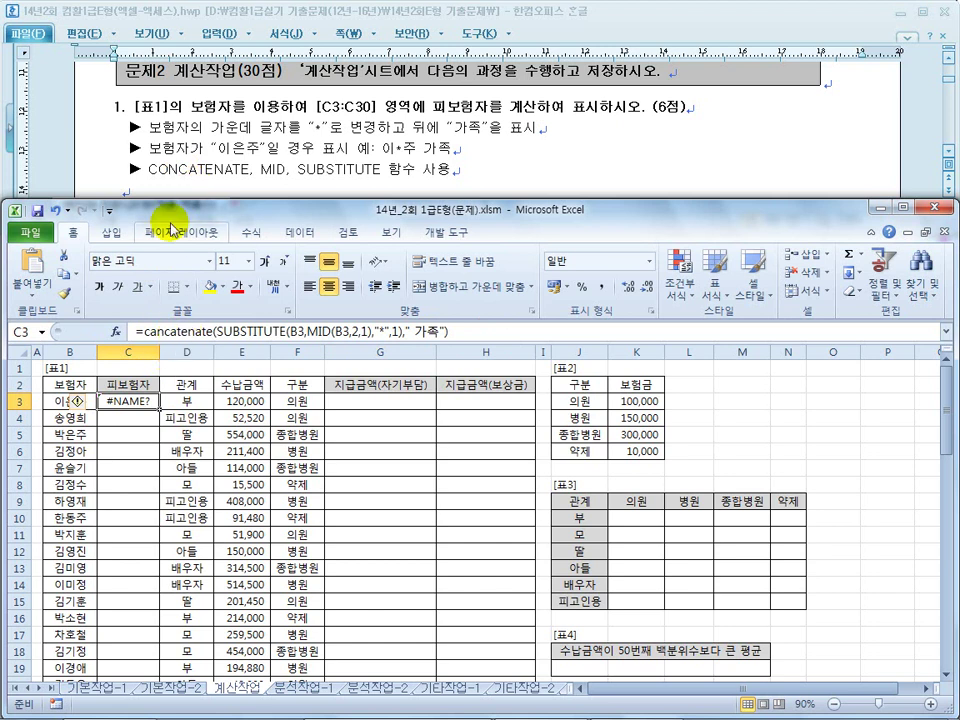
left_click(184, 332)
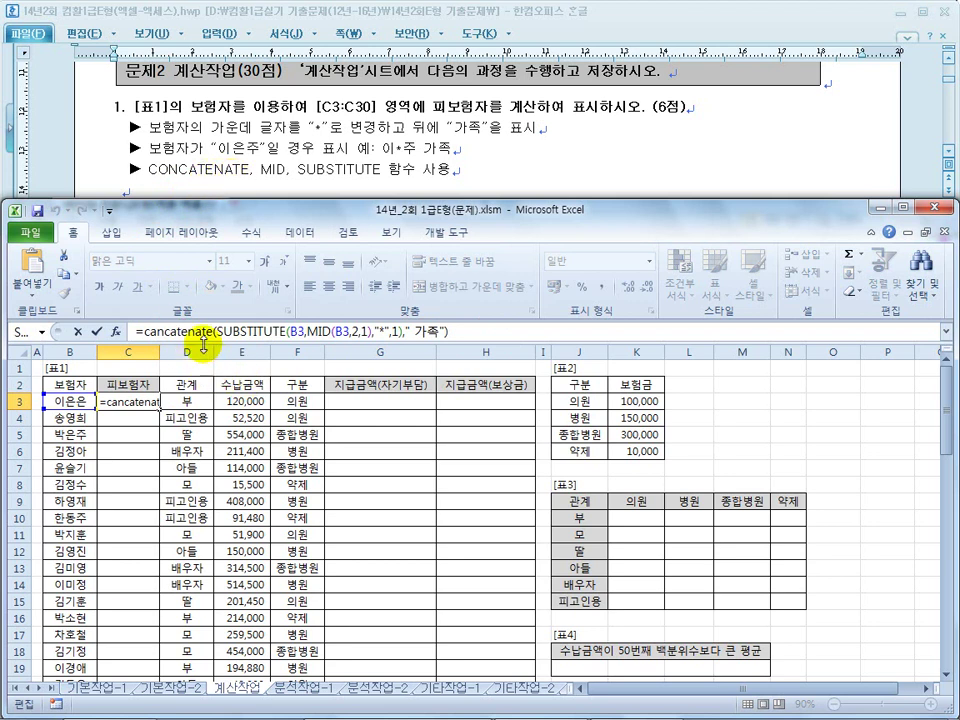
left_click(155, 331)
key("BackSpace")
type("o")
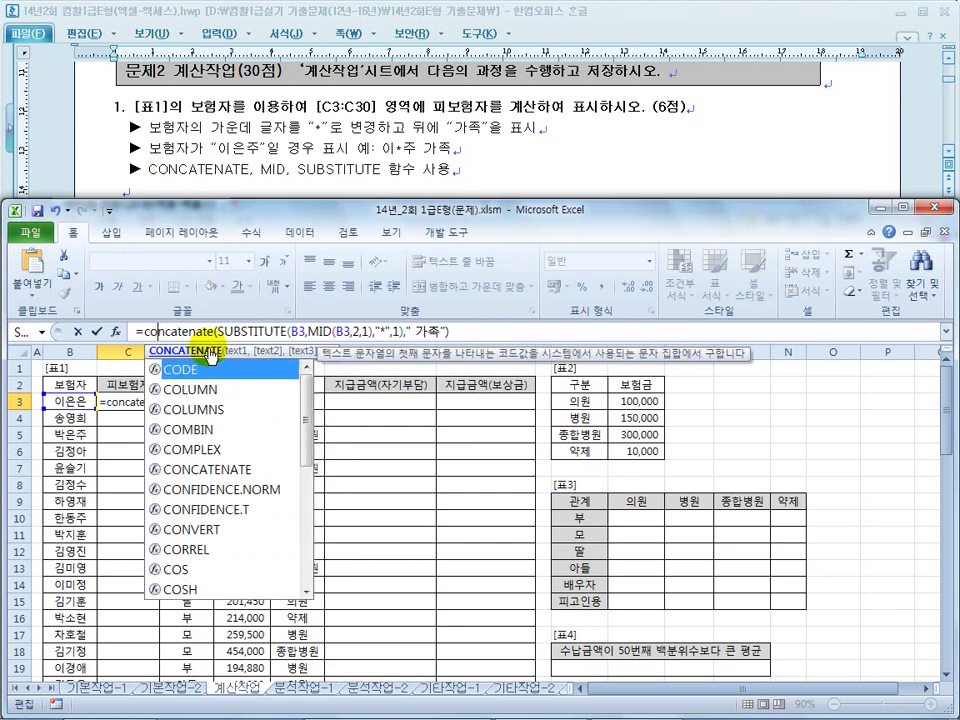
key("Return")
Fill the CONCATENATE formula from C3 down through C30 and reselect C3.
left_click(140, 400)
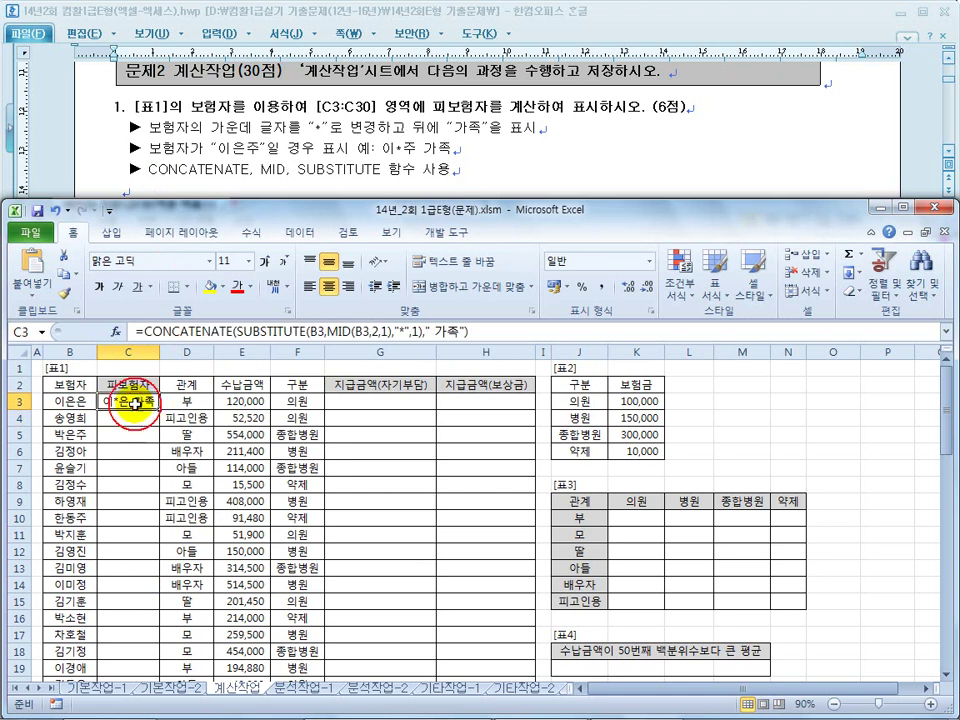
left_click_drag(159, 409, 160, 602)
scroll(160, 602, "down", 2)
left_click_drag(160, 512, 165, 622)
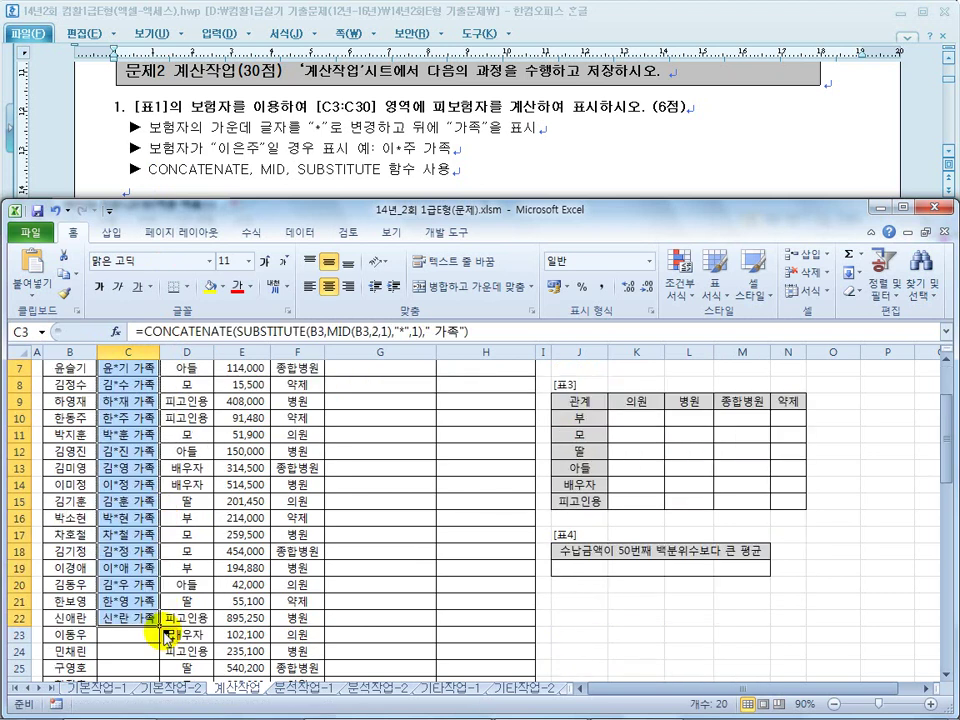
scroll(165, 622, "down", 3)
left_click_drag(157, 476, 161, 604)
scroll(154, 546, "up", 5)
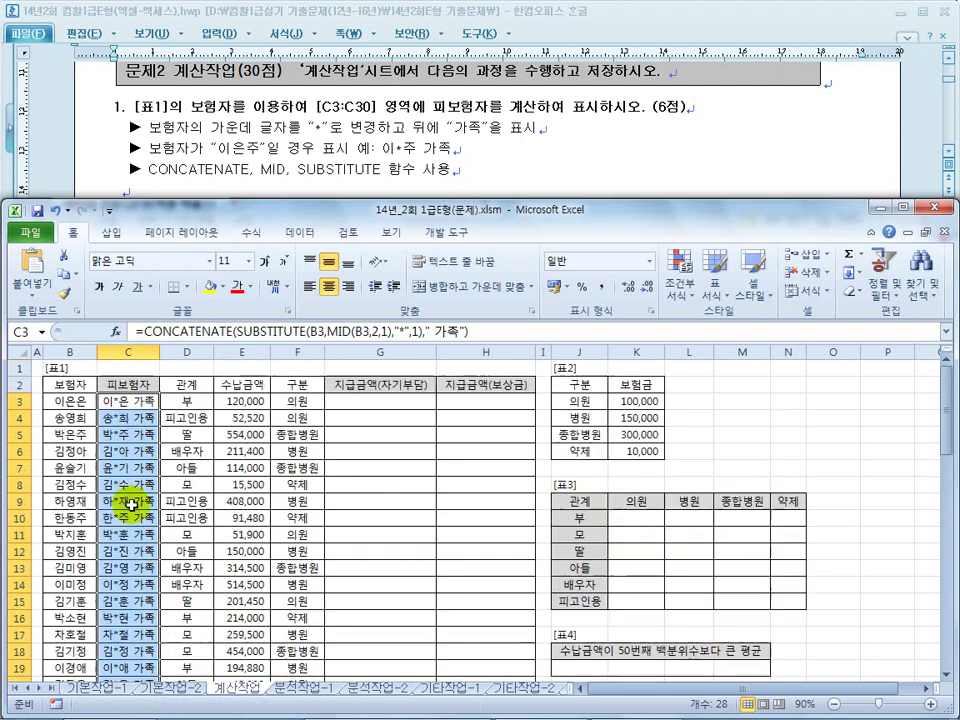
left_click(128, 400)
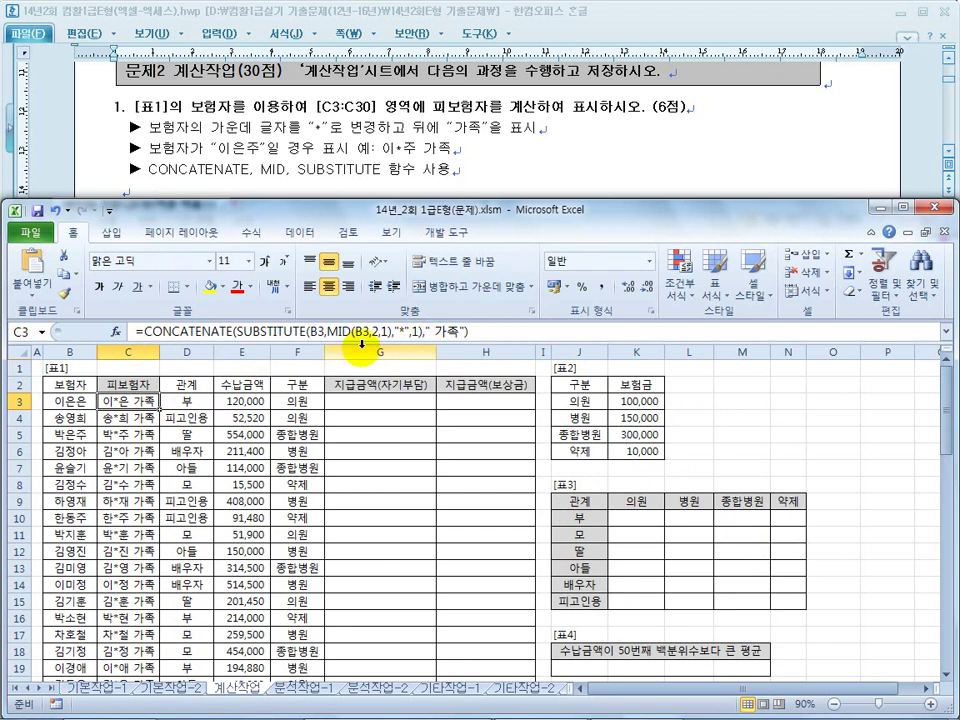
Switch to the Hangul exam document and read task 2 on calculating 지급금액(자기부담) in G3:G30.
left_click(308, 165)
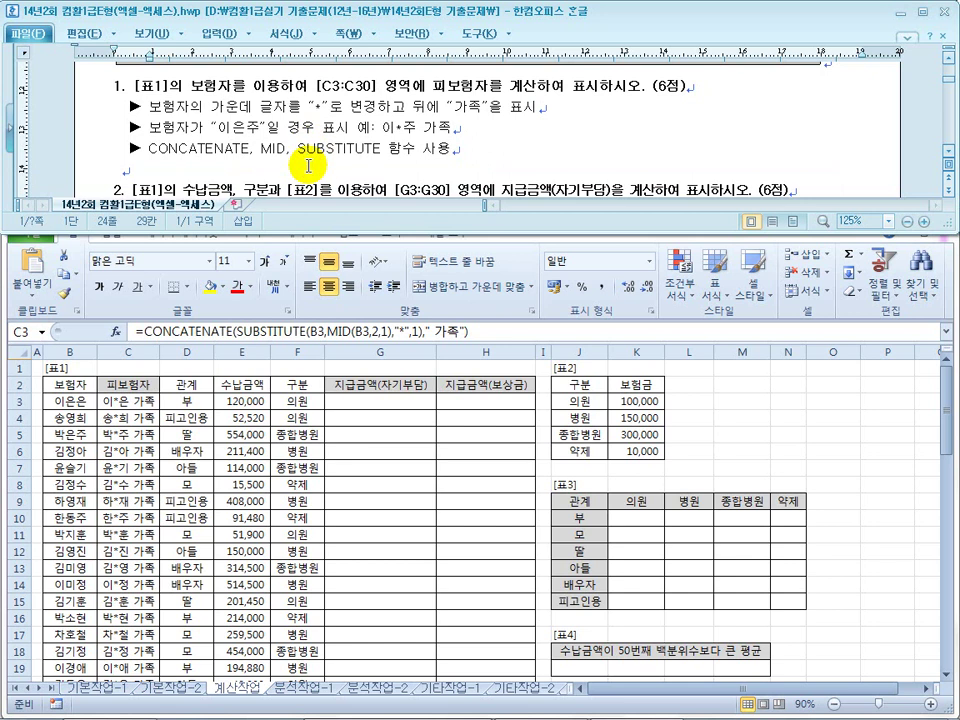
scroll(308, 165, "down", 3)
left_click_drag(189, 87, 238, 87)
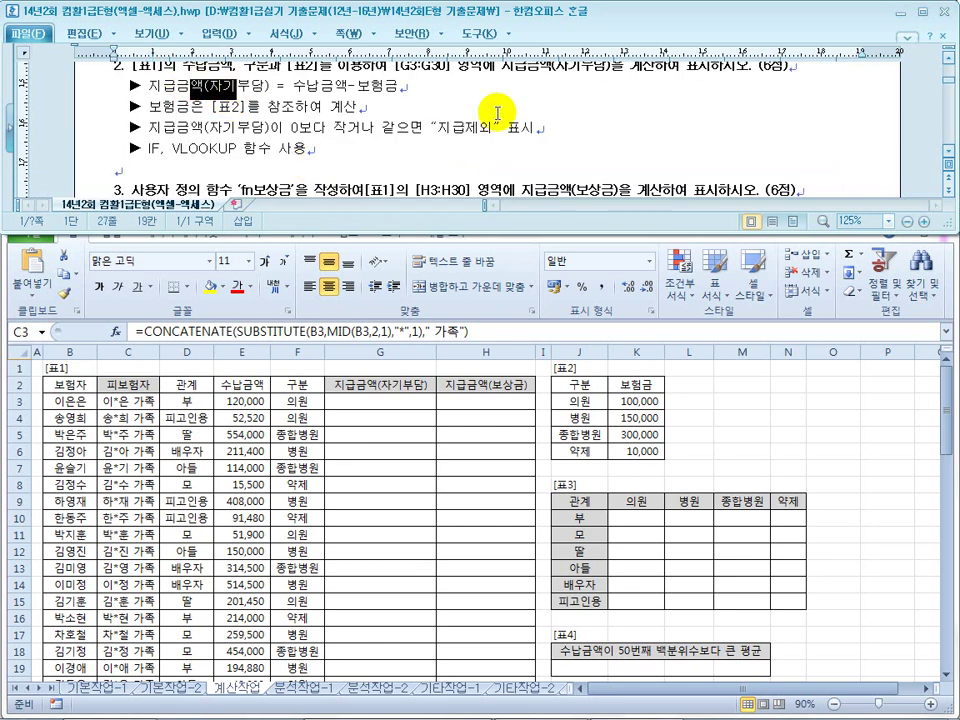
left_click(945, 45)
left_click(945, 45)
left_click(321, 131)
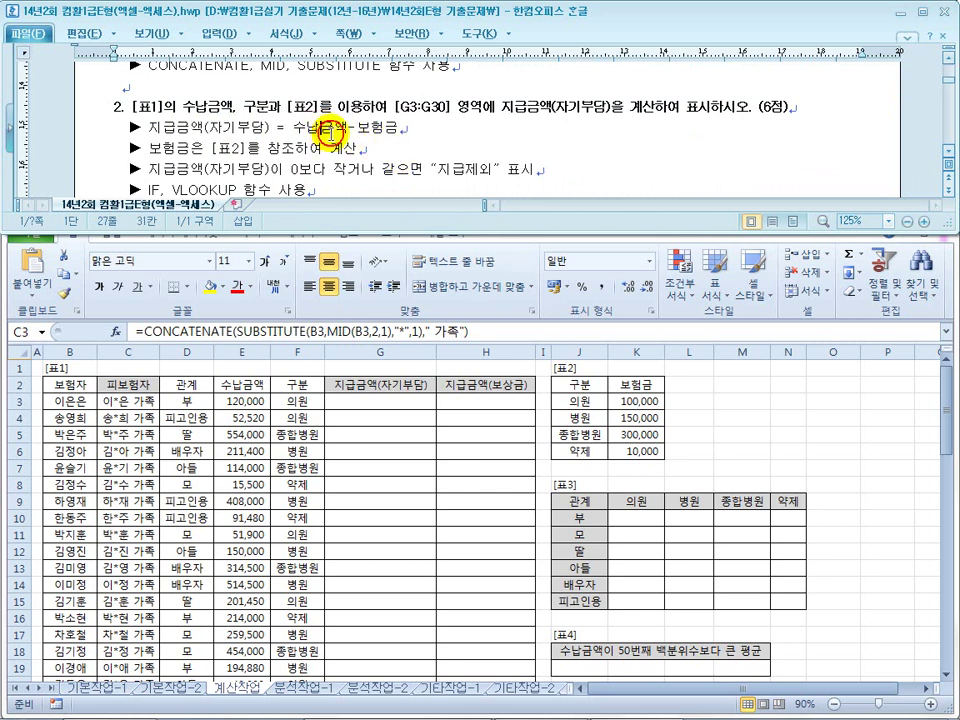
Switch back to Excel and examine 수납금액 in E3 and the 구분 and 보험금 columns of 표2.
left_click(367, 307)
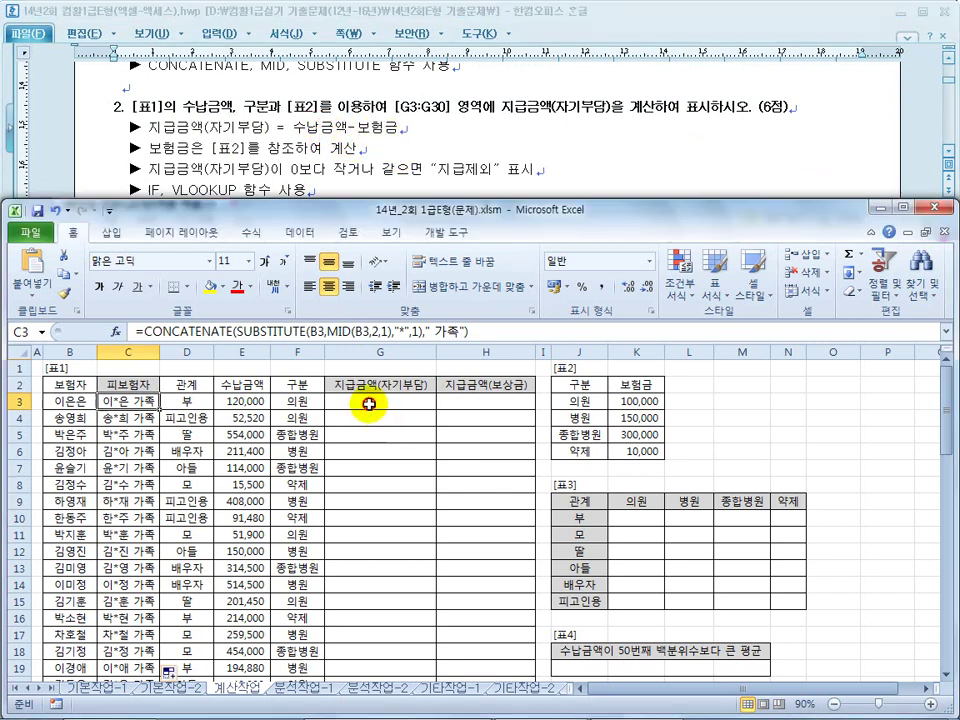
left_click(369, 400)
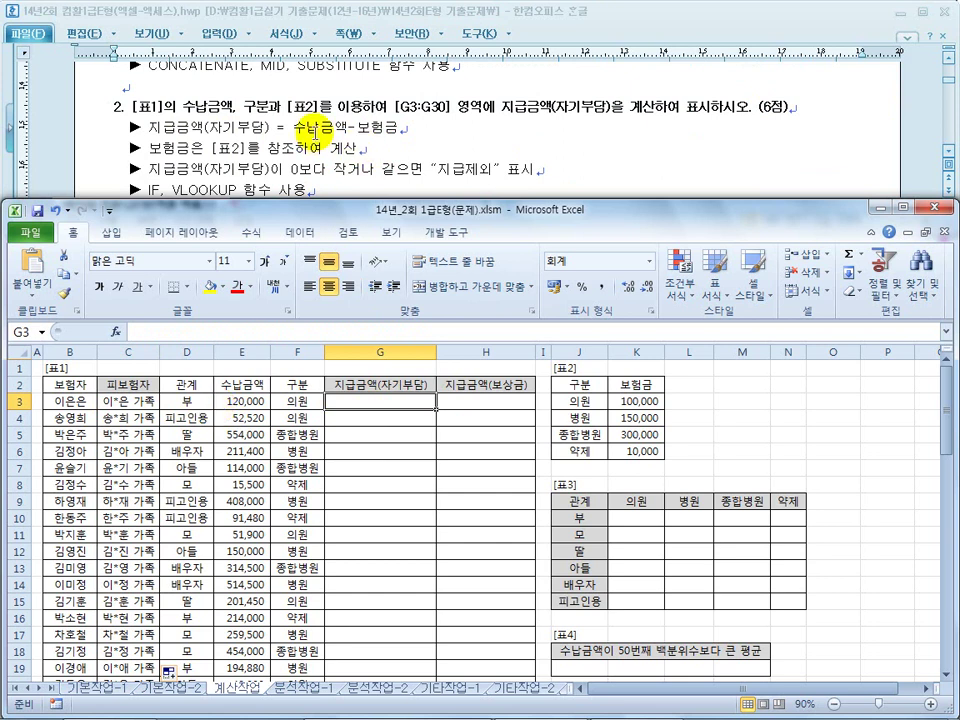
left_click(242, 403)
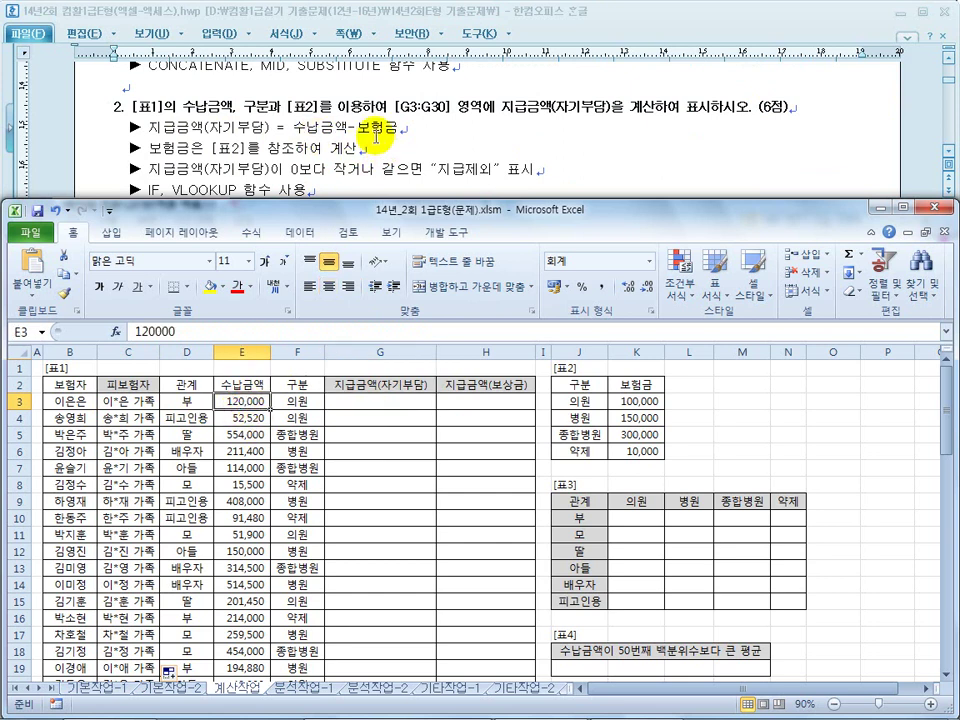
left_click(643, 412)
left_click_drag(643, 401, 643, 451)
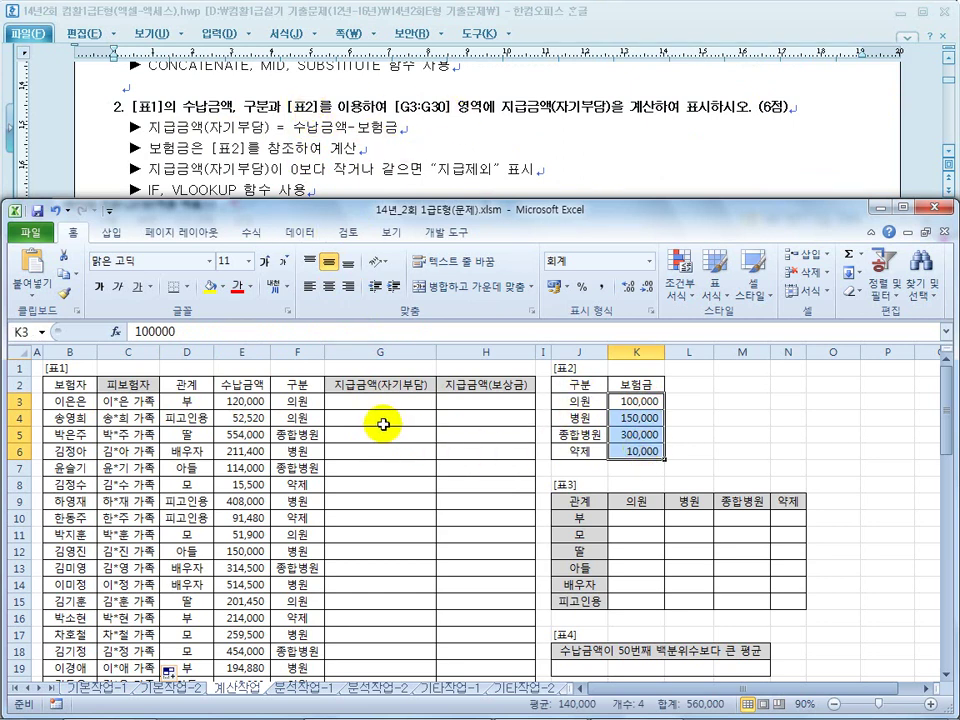
left_click(243, 402)
left_click(645, 401)
left_click_drag(578, 401, 585, 451)
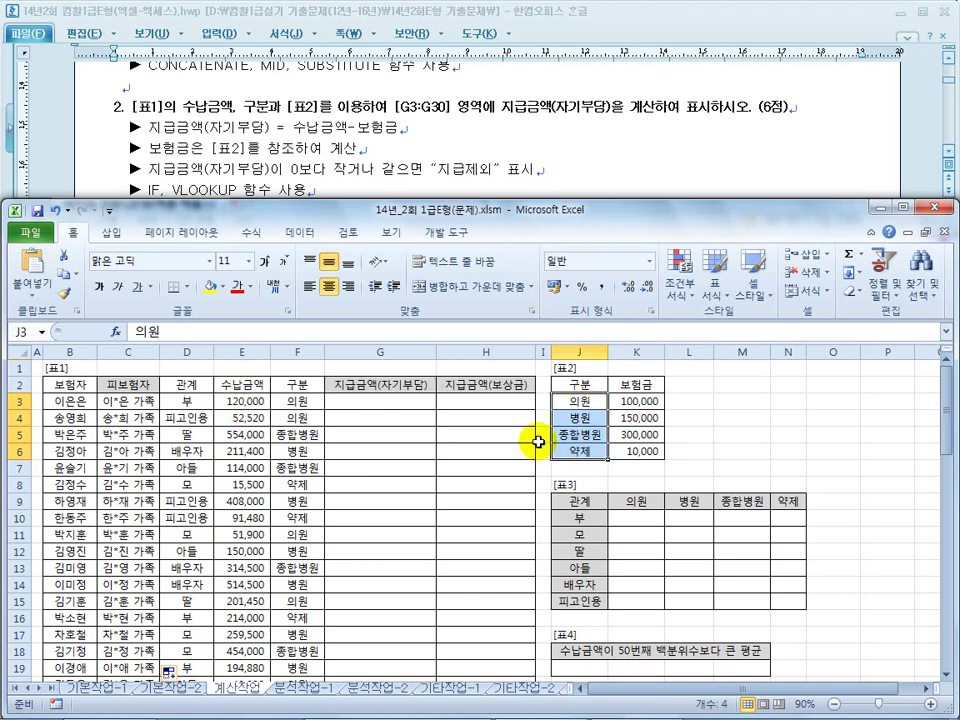
Start a VLOOKUP formula in G3 with F3 as the lookup value, checking task 2's required functions in the exam document.
left_click(377, 400)
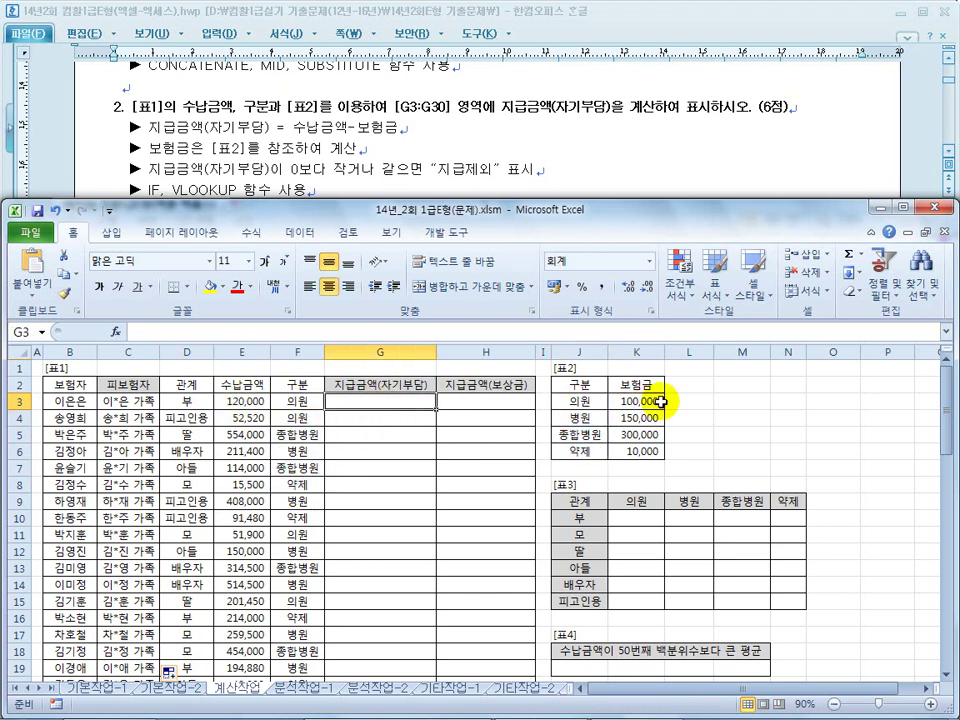
type("=")
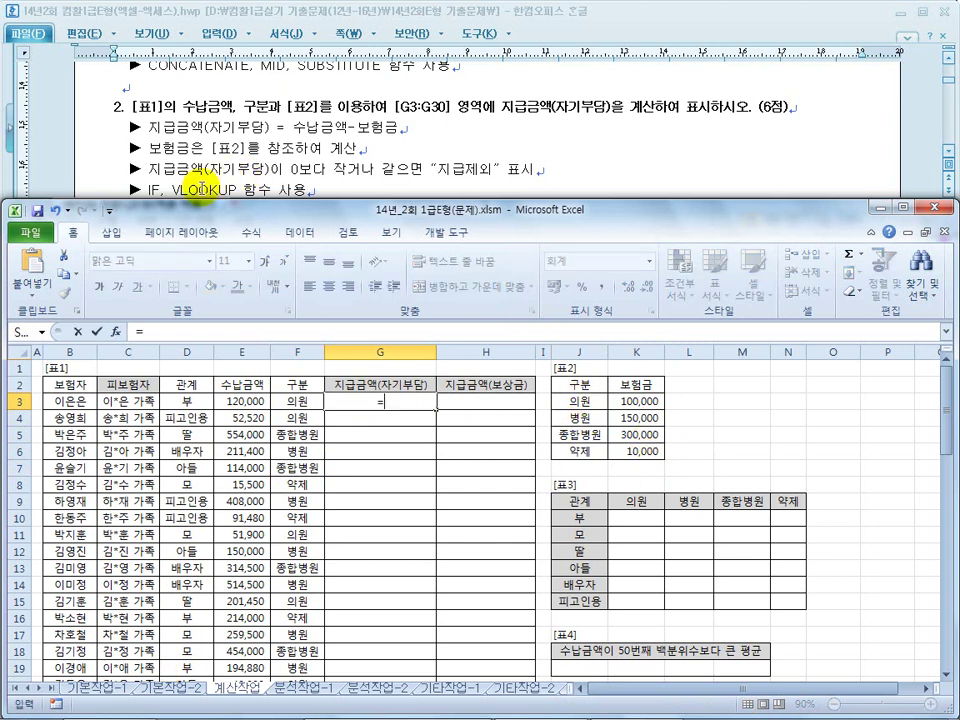
left_click(200, 190)
left_click(947, 155)
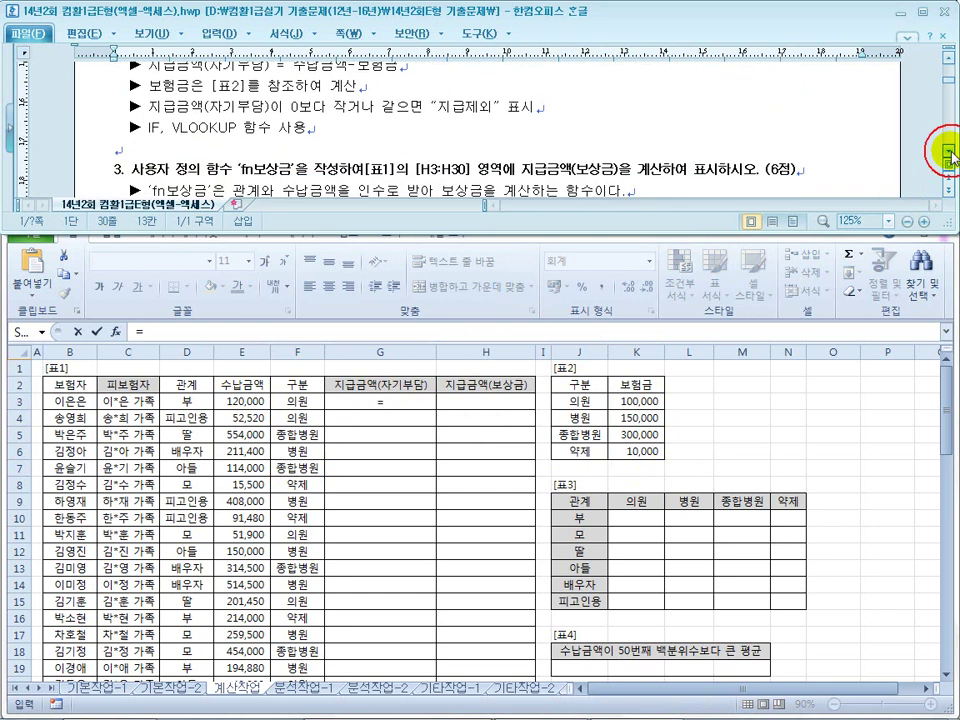
left_click(583, 390)
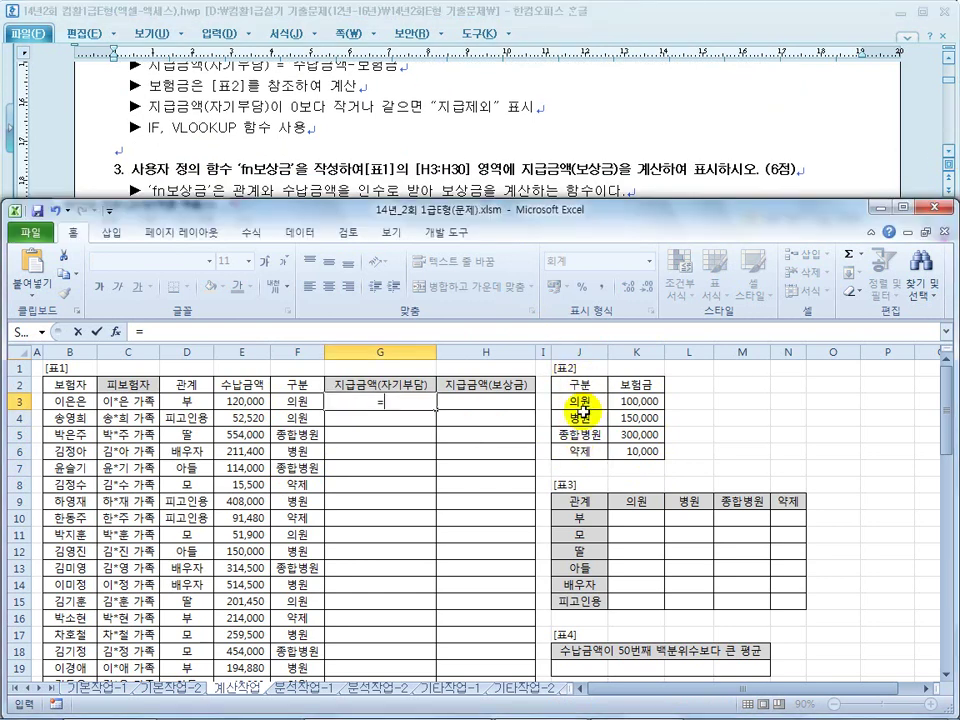
type("vlookup(")
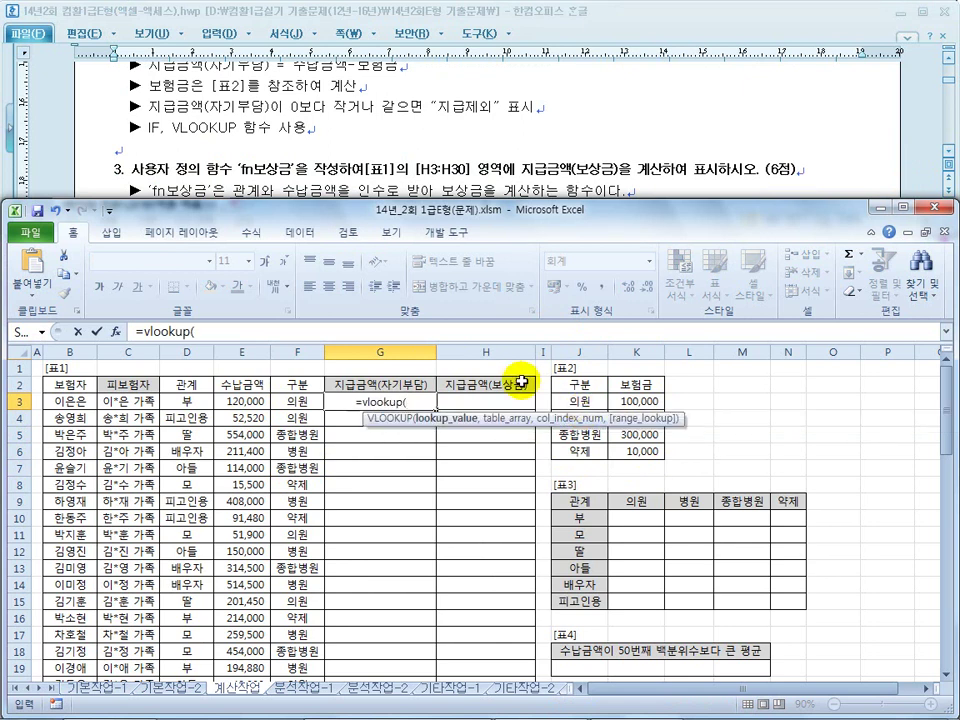
left_click(295, 401)
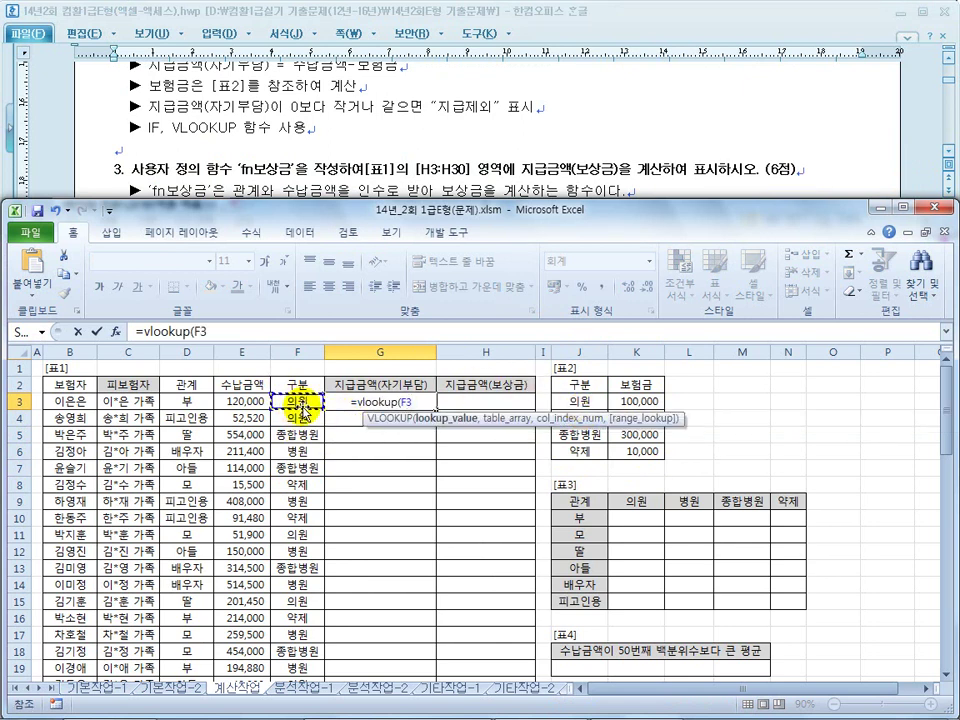
Add the absolute range $J$3:$K$6 as the table array and 2 as the column index in G3's VLOOKUP.
type(",")
left_click_drag(580, 400, 640, 450)
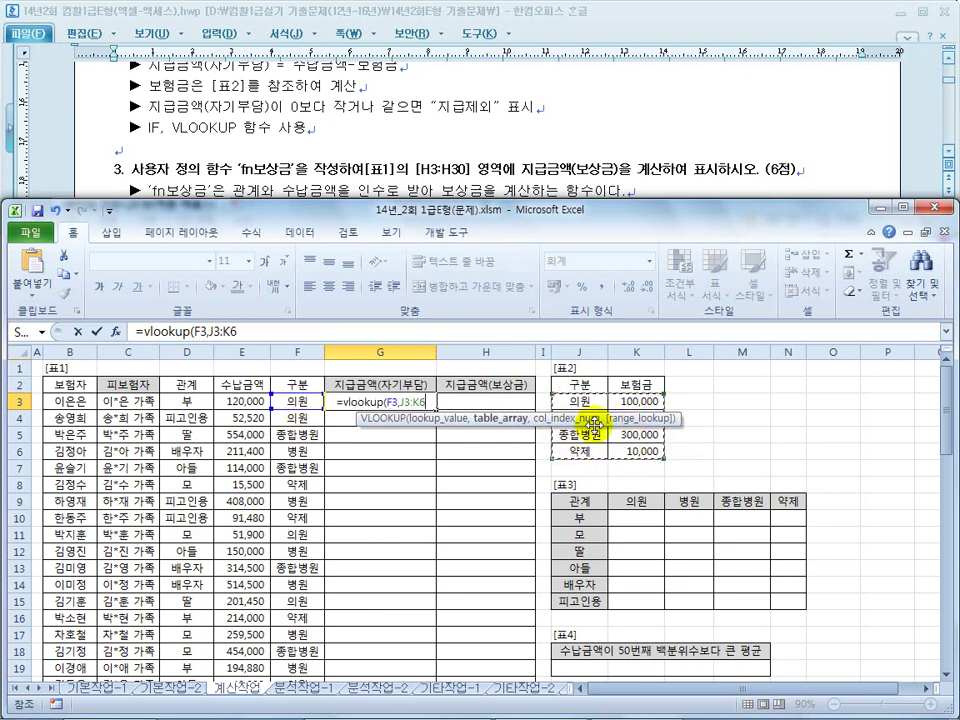
key("F4")
type(",")
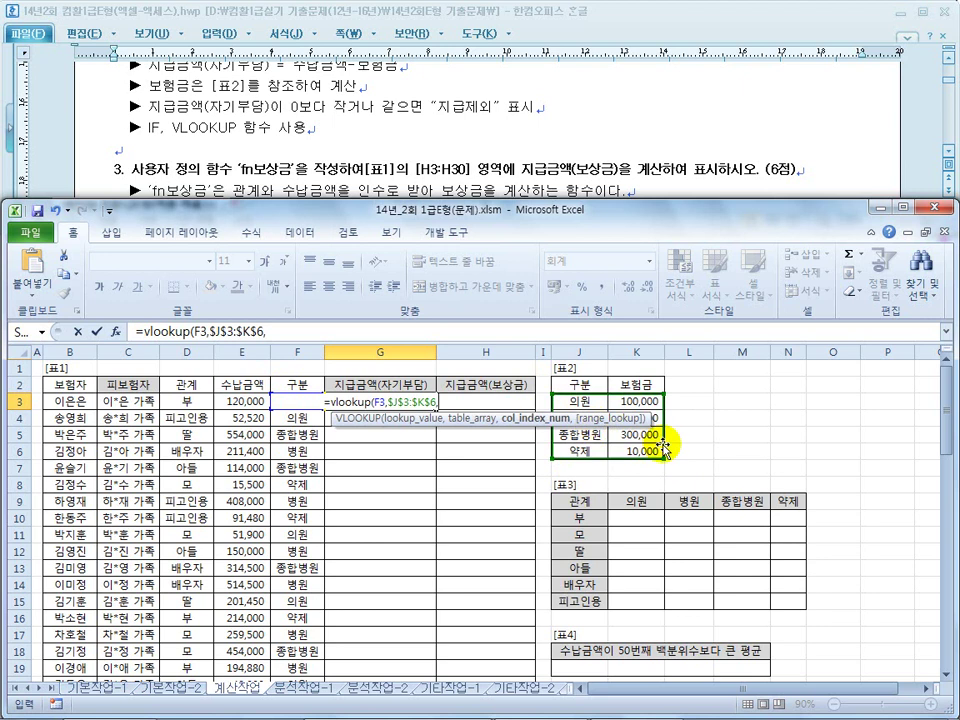
type("2")
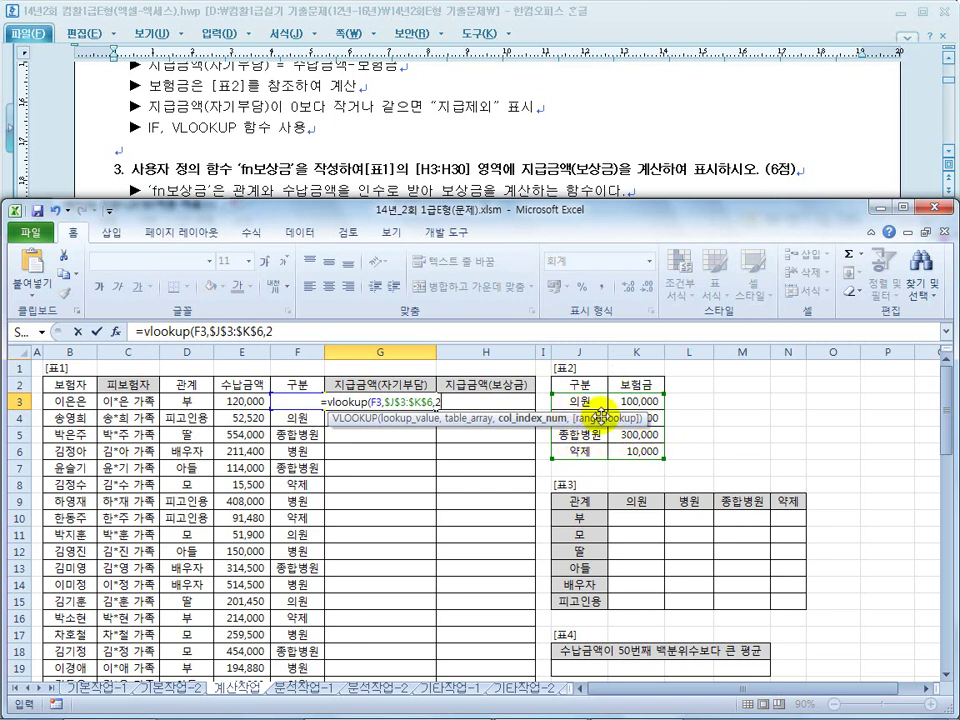
Finish G3's VLOOKUP with exact matching (FALSE) and fill the formula down to G8.
type(",")
double_click(611, 334)
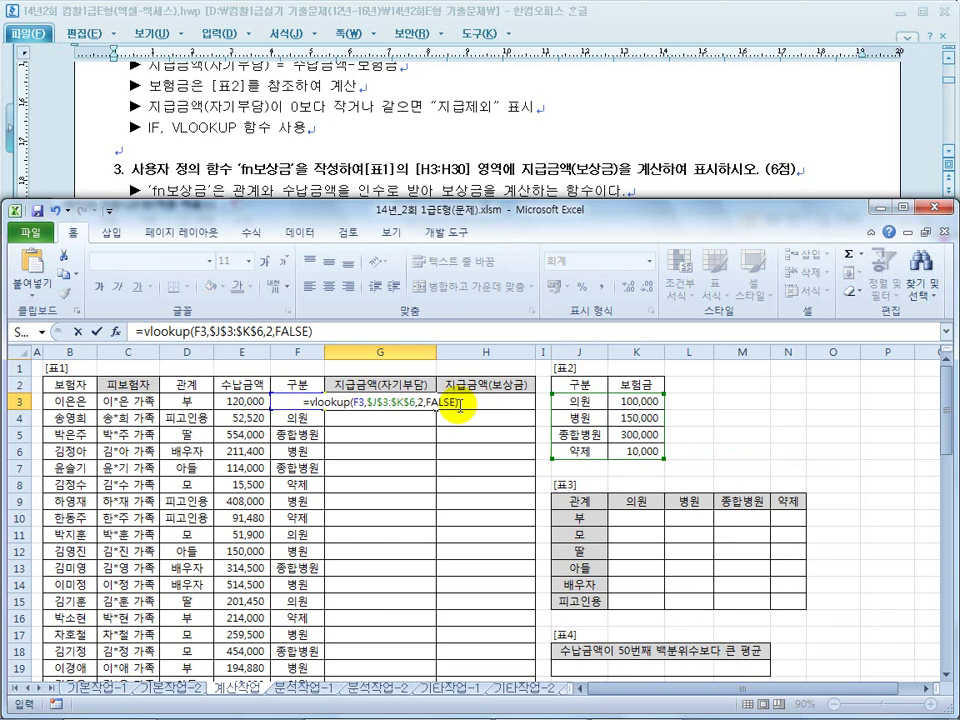
key("Return")
left_click(413, 401)
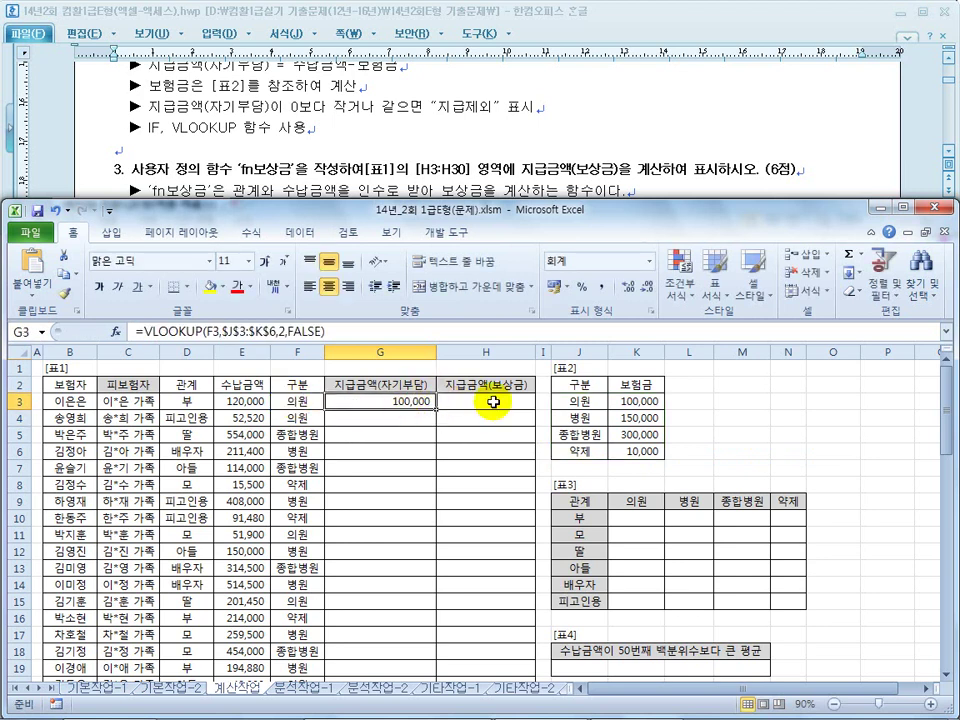
left_click_drag(433, 410, 410, 491)
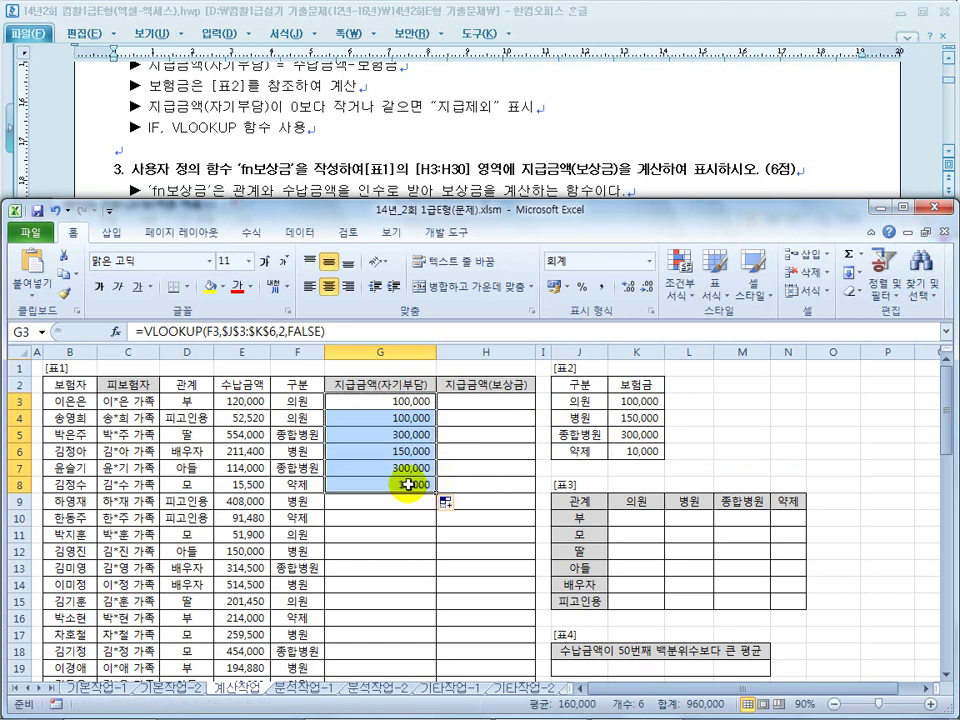
left_click(410, 484)
left_click(396, 401)
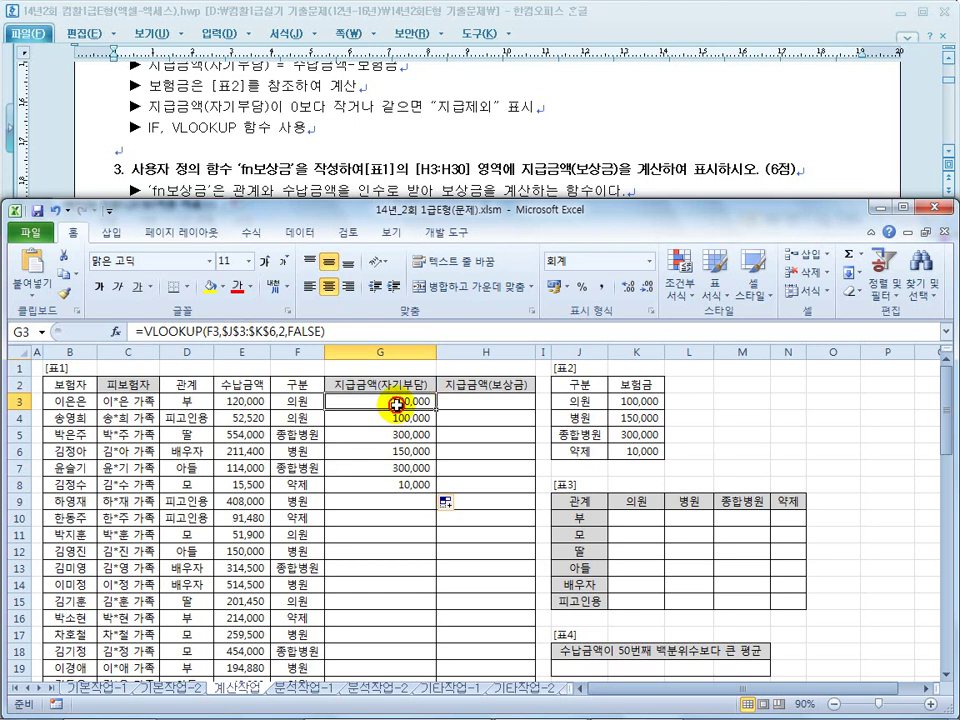
Check task 2's payment rule in the exam document, change G3 to E3 minus the VLOOKUP result, and fill it down to G8.
left_click(325, 124)
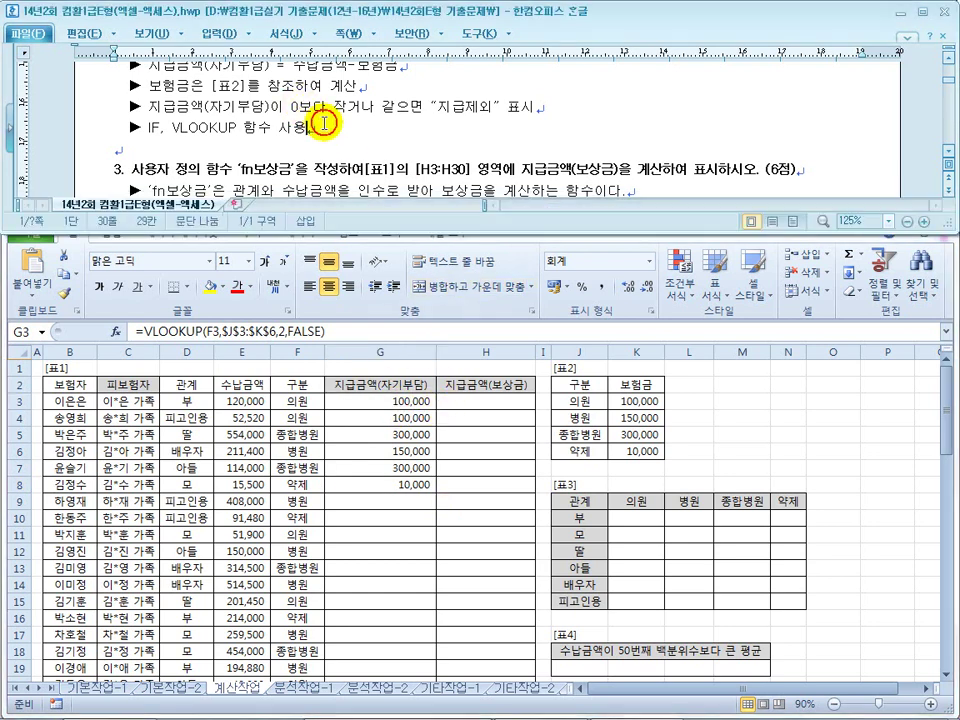
scroll(253, 133, "up", 1)
left_click(372, 125)
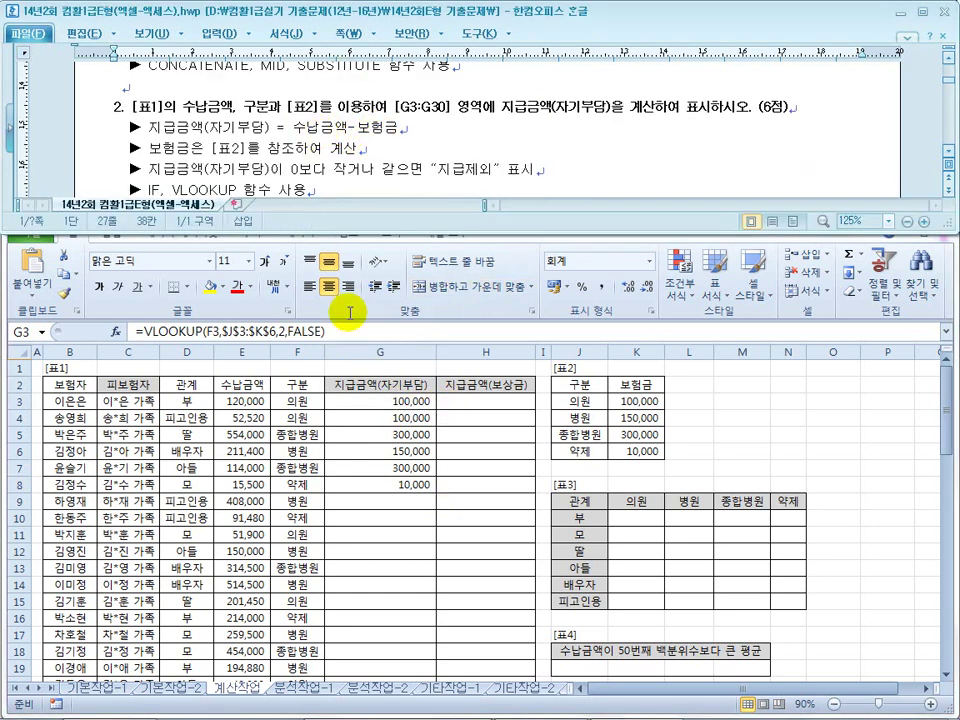
left_click(385, 400)
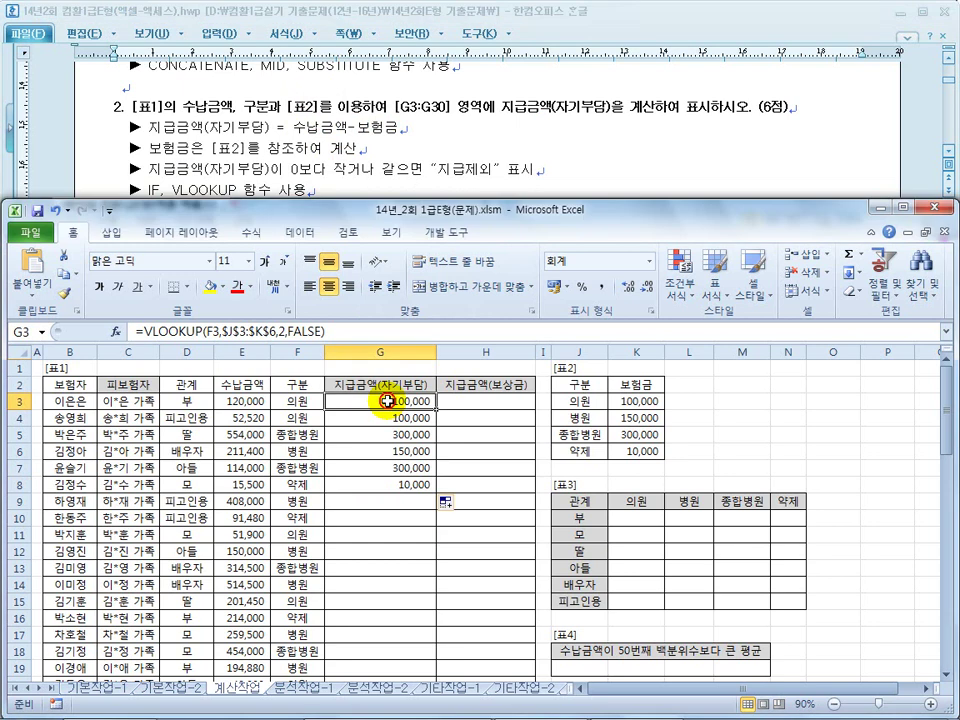
left_click(144, 333)
left_click(245, 402)
type("-")
key("Return")
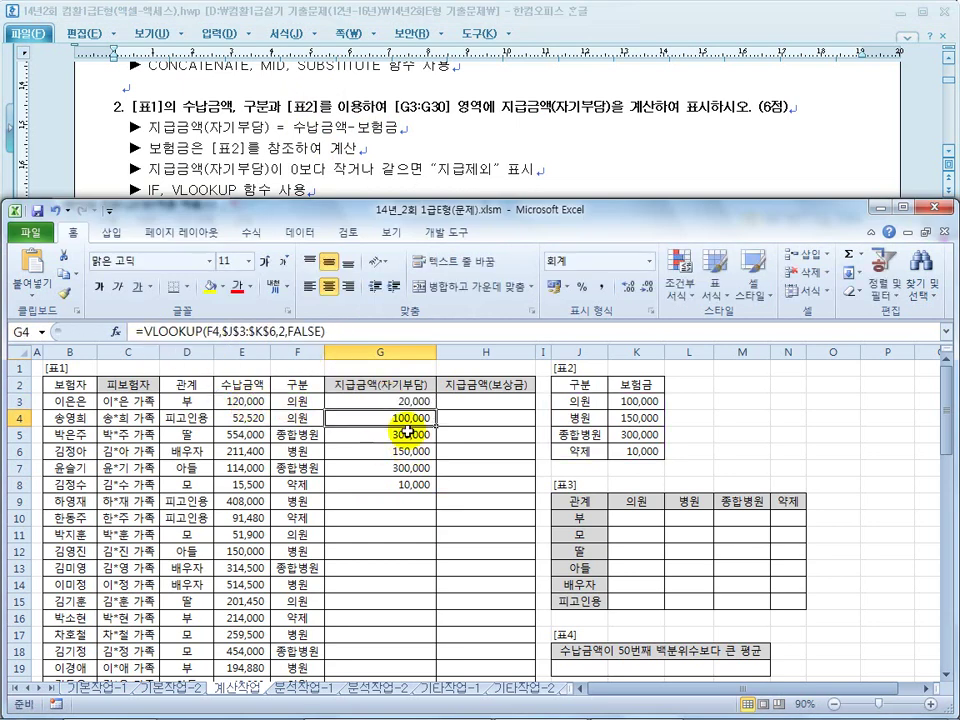
left_click(428, 402)
left_click_drag(436, 408, 435, 501)
Compare the G3:G8 results with the exam document's rule for displaying 지급제외 when the amount is 0 or less.
left_click_drag(312, 168, 395, 170)
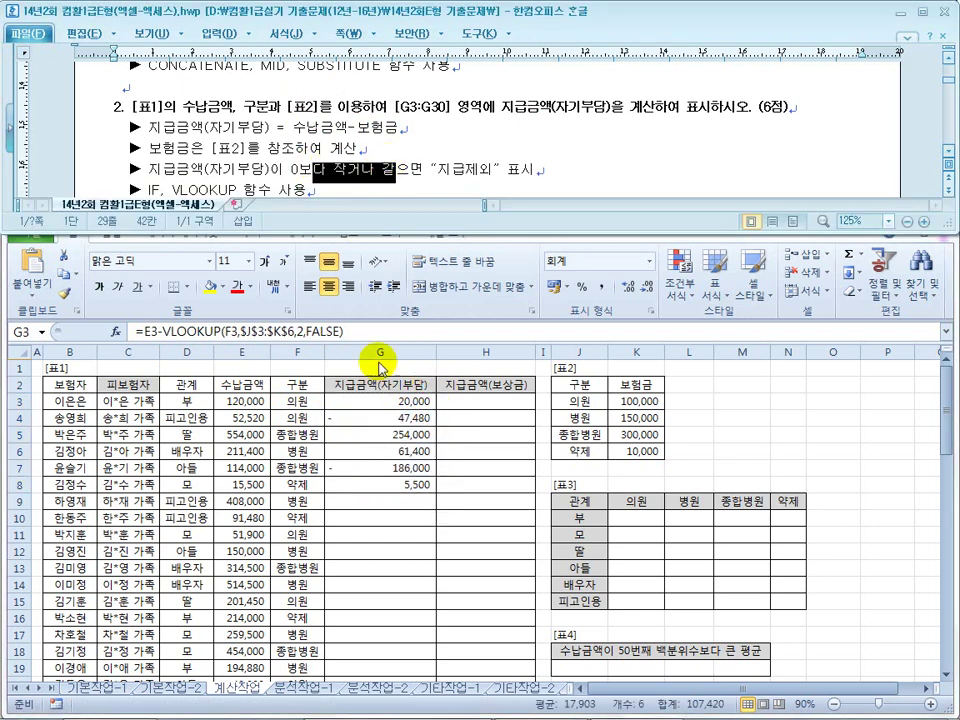
left_click(377, 417)
left_click(377, 472)
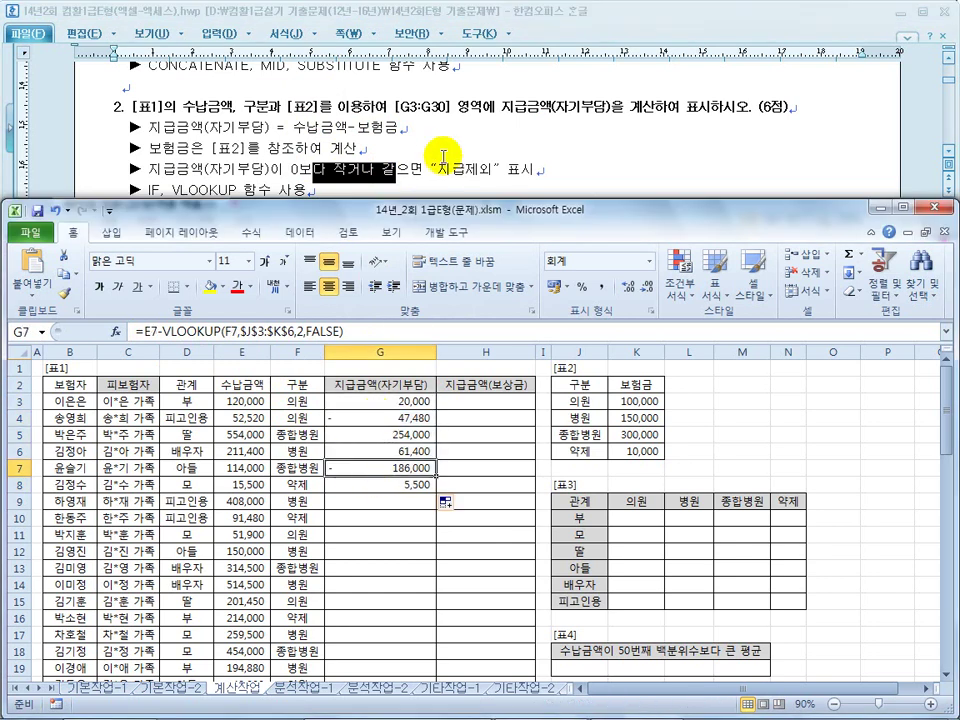
left_click_drag(441, 172, 491, 172)
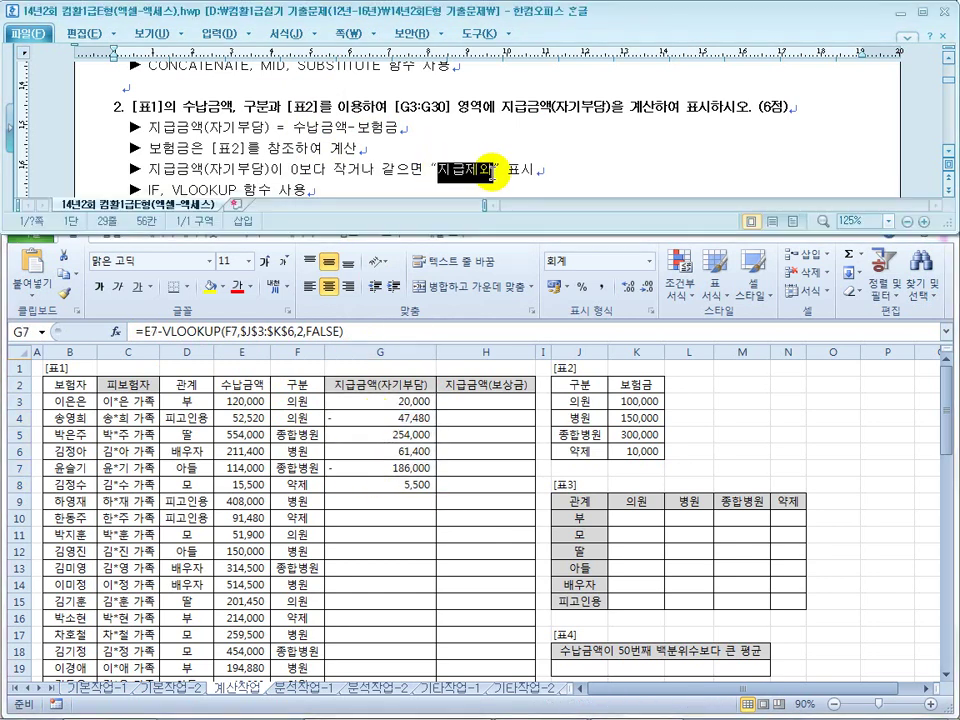
left_click(377, 421)
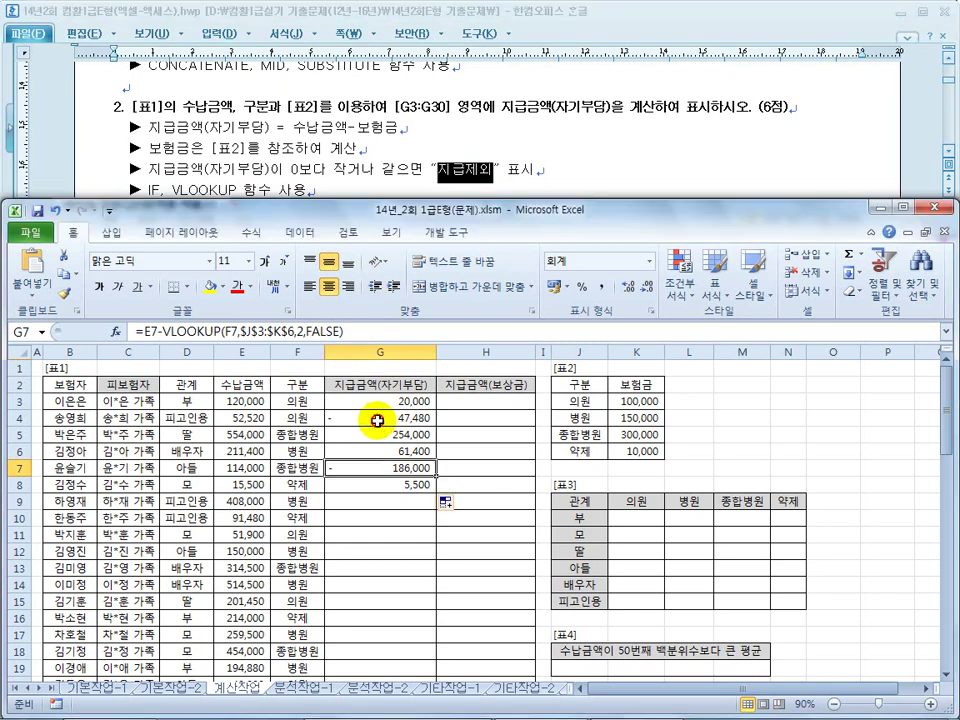
left_click(377, 419)
left_click(405, 400)
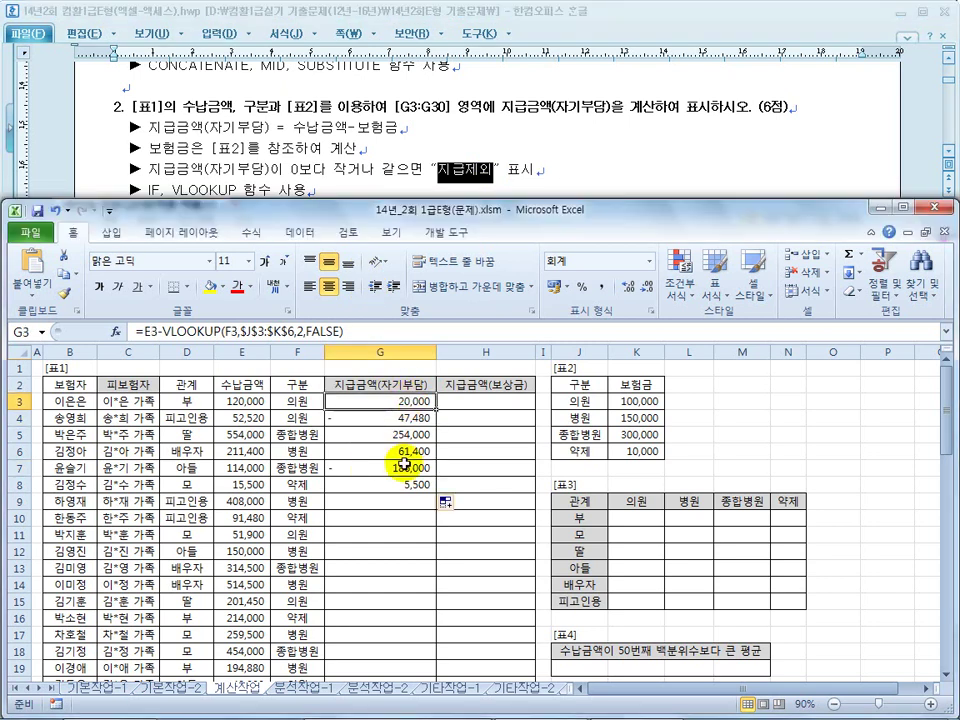
left_click(403, 434)
left_click(407, 484)
left_click(392, 401)
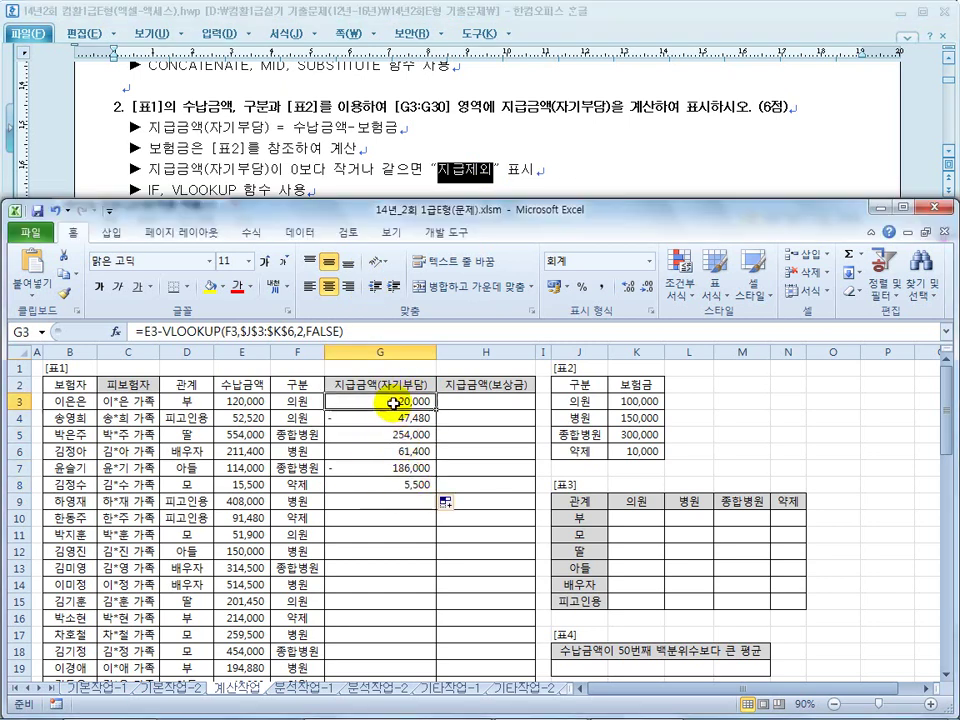
Wrap G3's formula in an IF that tests whether the difference is <=0 and returns "지급제외" when true.
left_click(143, 331)
type("If(")
left_click_drag(156, 331, 363, 333)
left_click(374, 333)
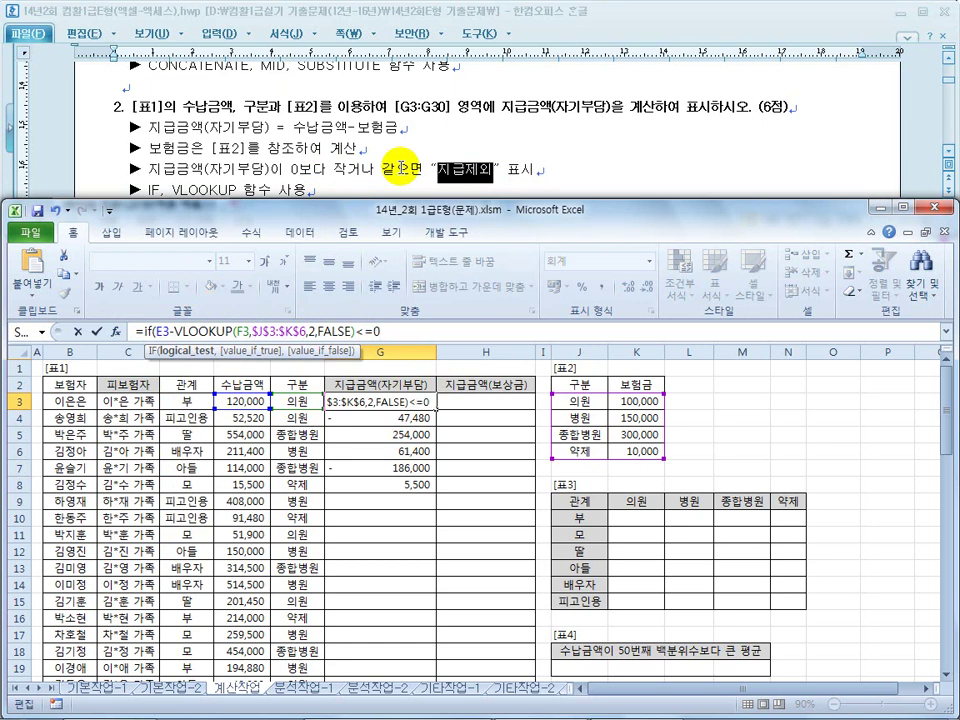
type(",\"")
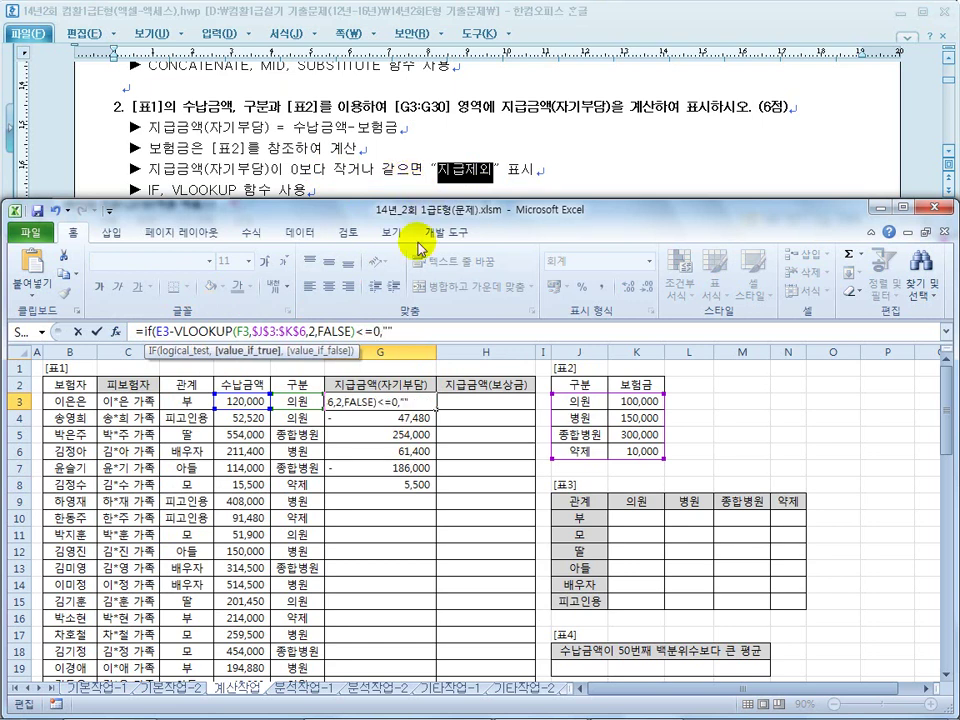
type("지")
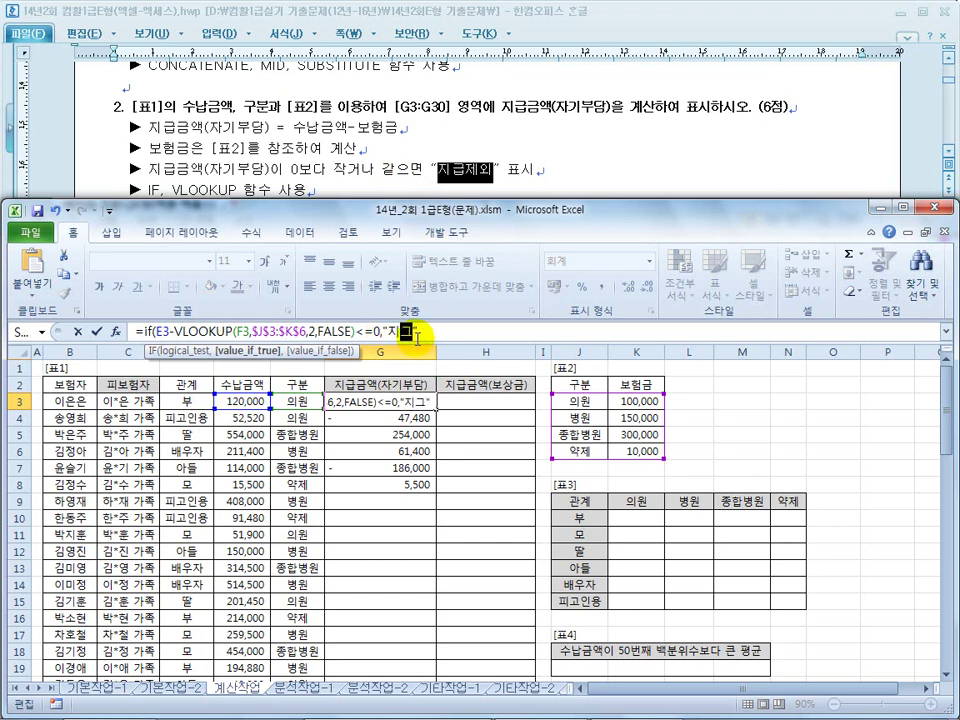
type("급제외\"")
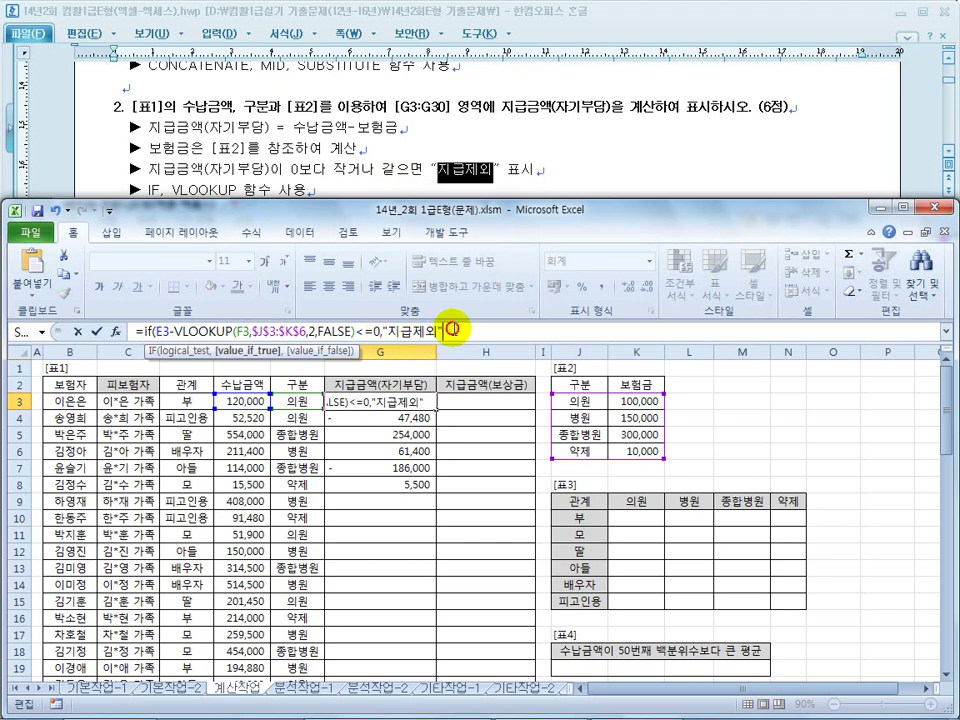
type(",")
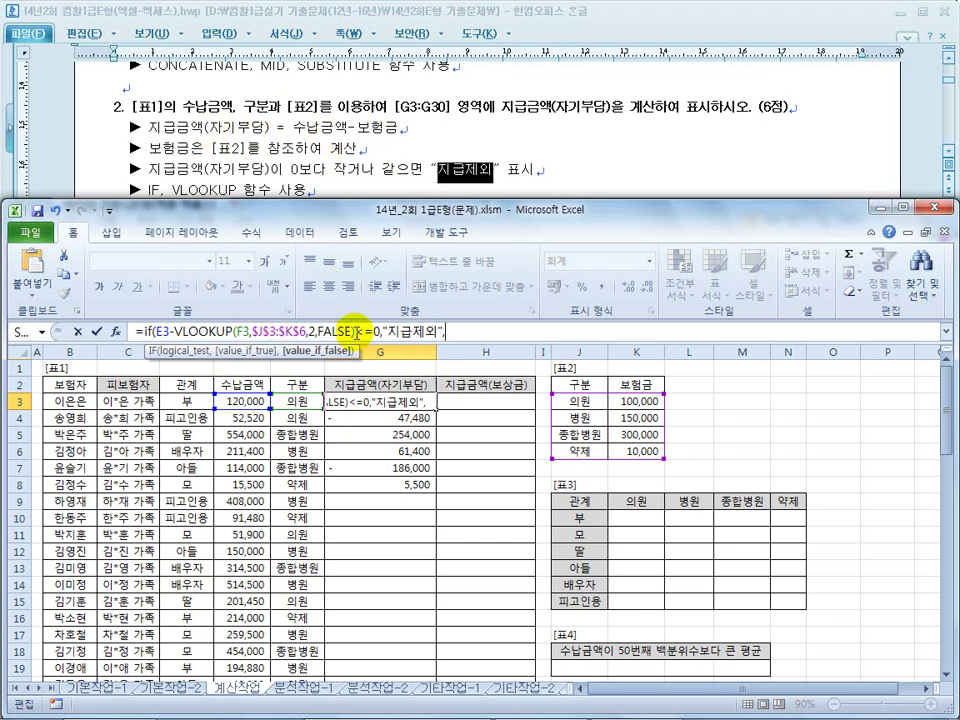
Reuse the expression E3-VLOOKUP(F3,$J$3:$K$6,2,FALSE) as the IF's false value and complete G3's formula.
left_click_drag(354, 332, 161, 331)
key("ctrl+c")
left_click(480, 331)
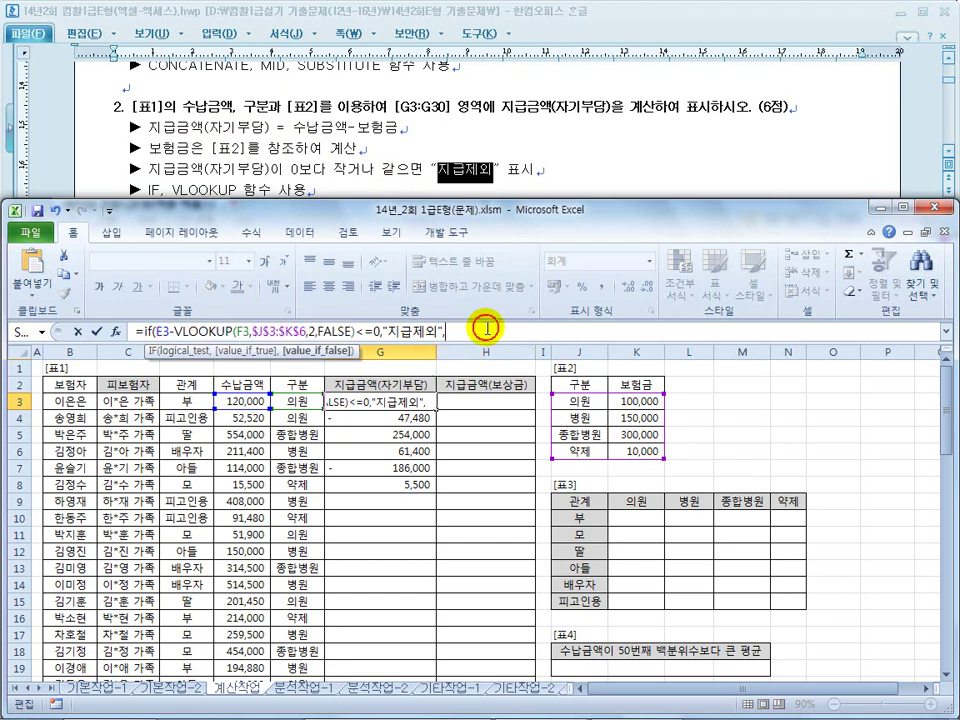
key("ctrl+v")
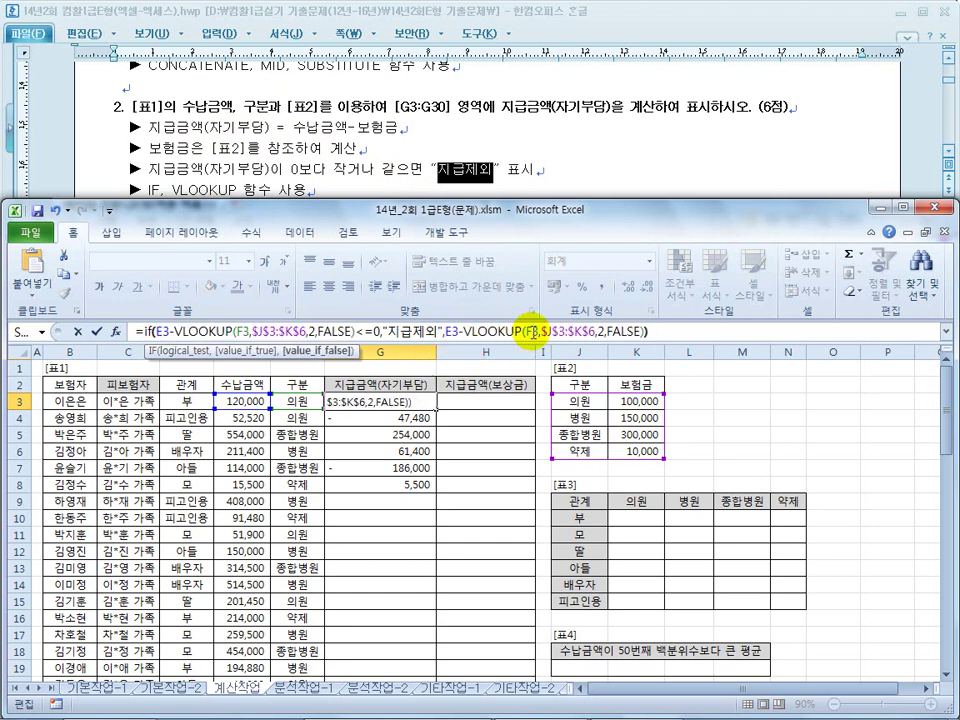
key("Return")
Fill G3's IF formula down through G30 and check the filled 지급금액(자기부담) cells.
left_click(430, 402)
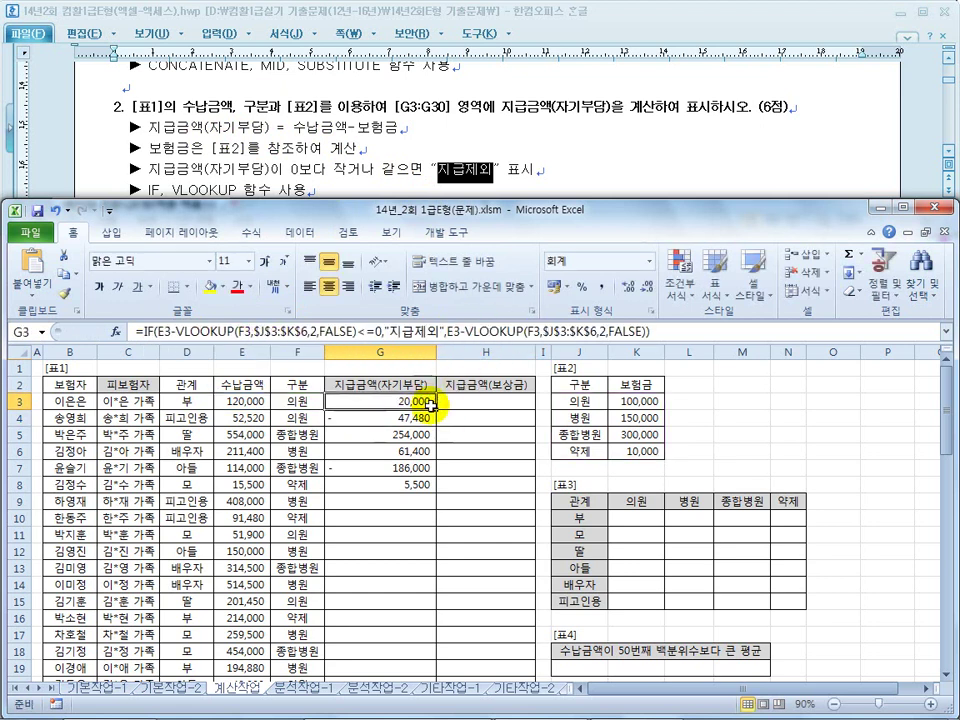
left_click_drag(436, 408, 439, 586)
scroll(439, 590, "down", 2)
scroll(439, 590, "down", 2)
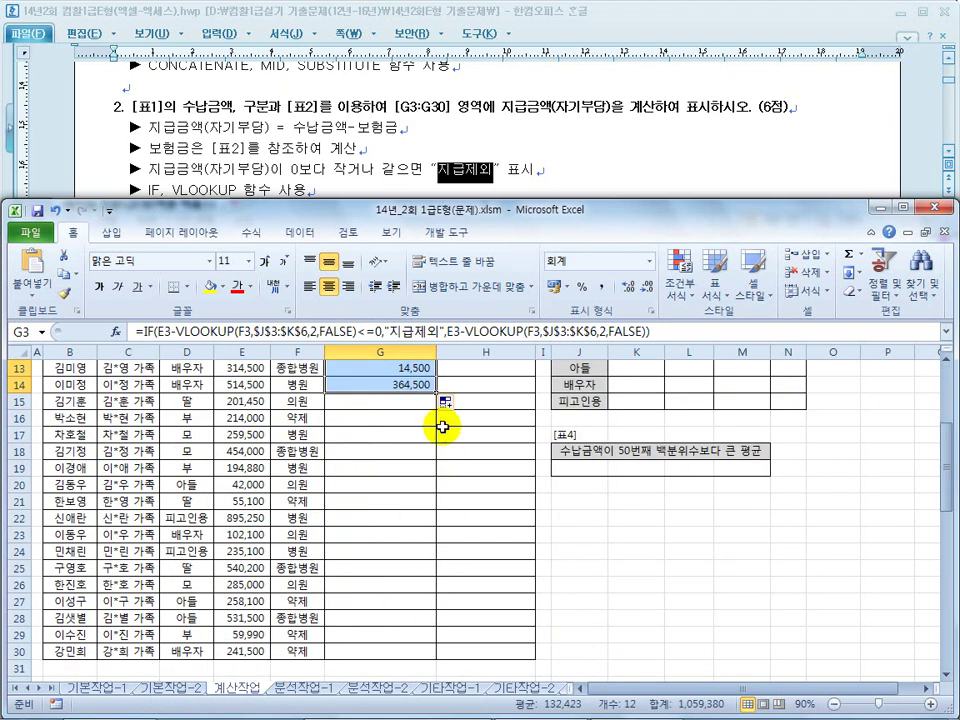
left_click_drag(437, 391, 426, 650)
scroll(400, 570, "up", 4)
left_click(385, 467)
left_click(395, 401)
Switch to the Hangul exam document, read task 3, and copy the Public Function fn보상금(관계, 수납금액) and End Function lines.
left_click(385, 170)
scroll(385, 170, "down", 2)
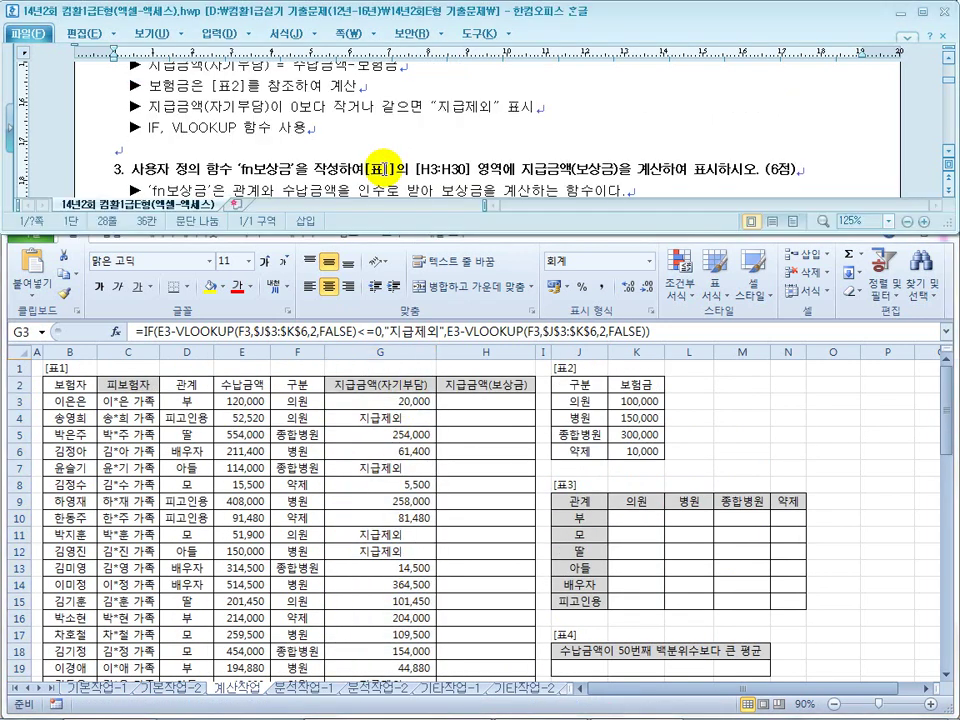
left_click(948, 165)
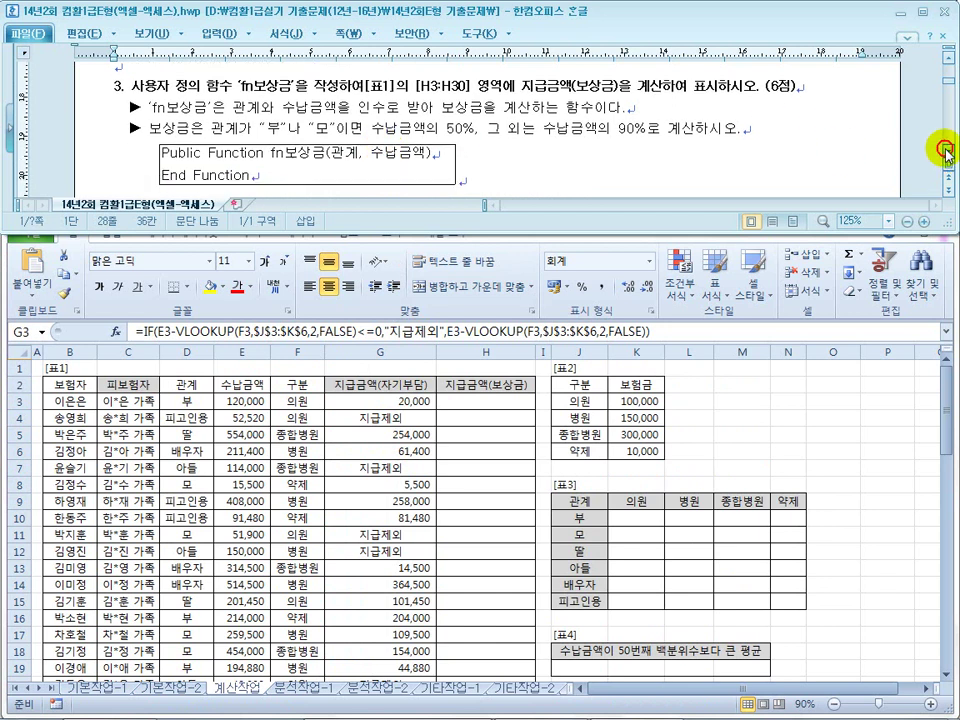
scroll(910, 65, "up", 1)
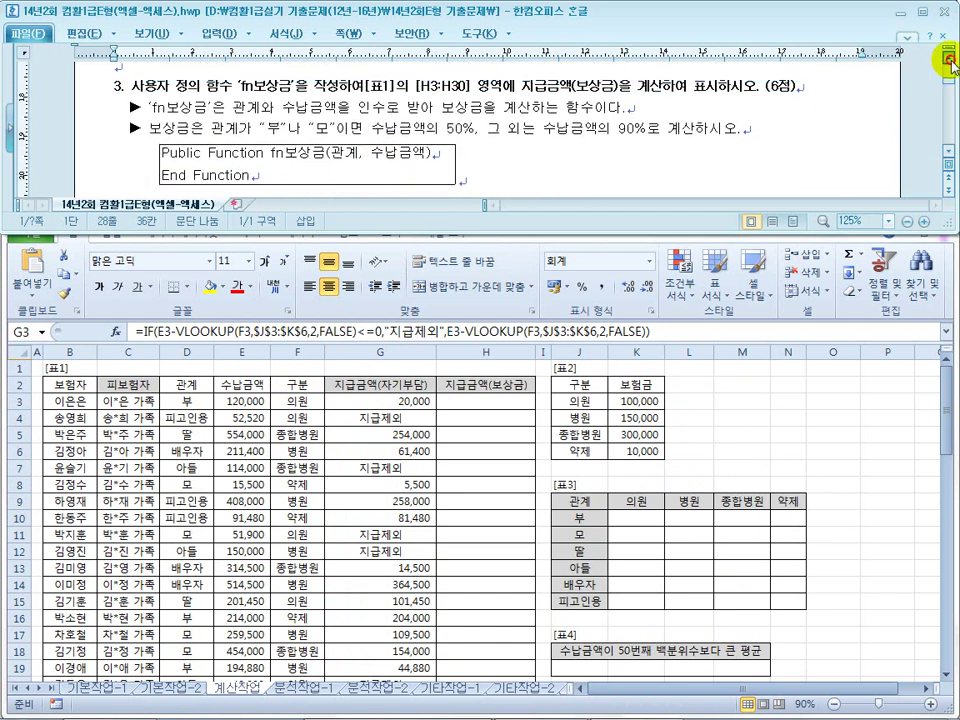
left_click_drag(252, 175, 163, 156)
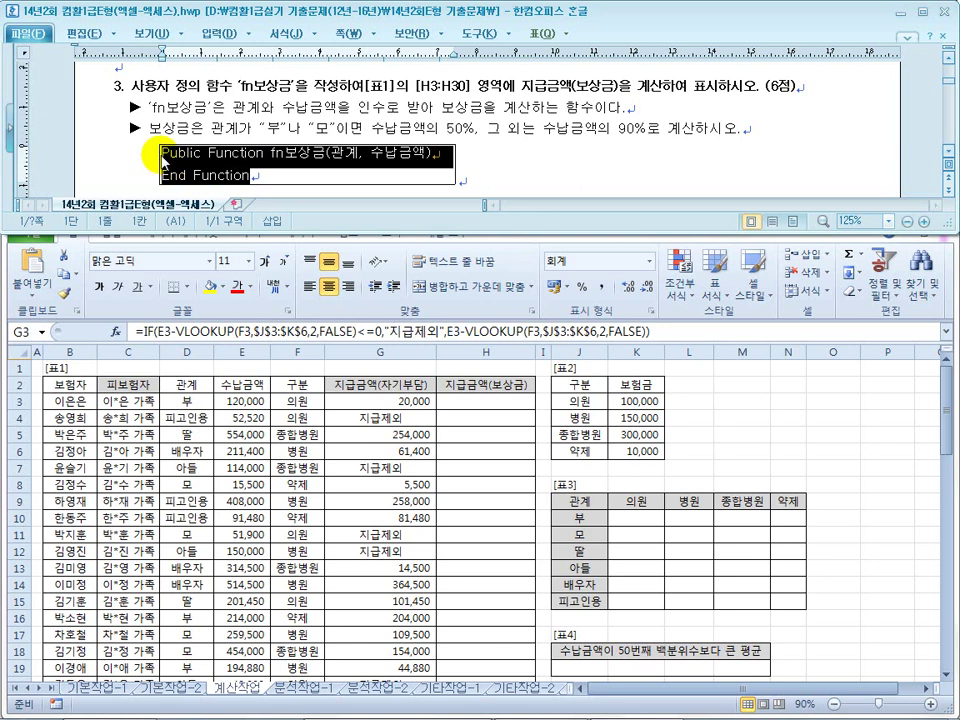
Switch to Excel's Visual Basic editor, insert a new module, and paste the fn보상금 function lines into it.
left_click(487, 405)
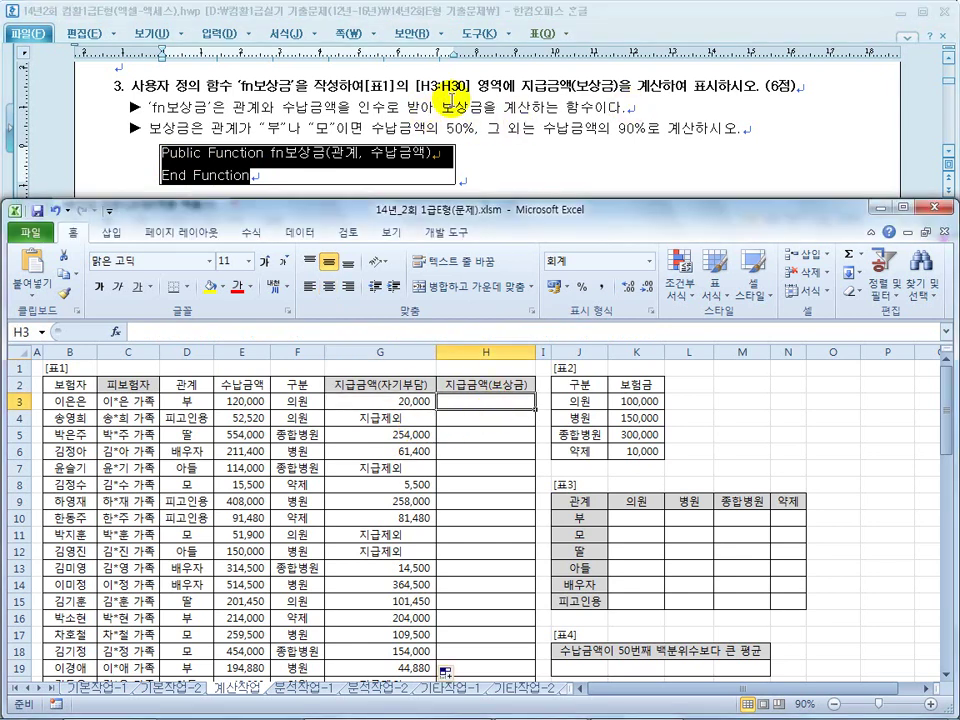
key("alt+F11")
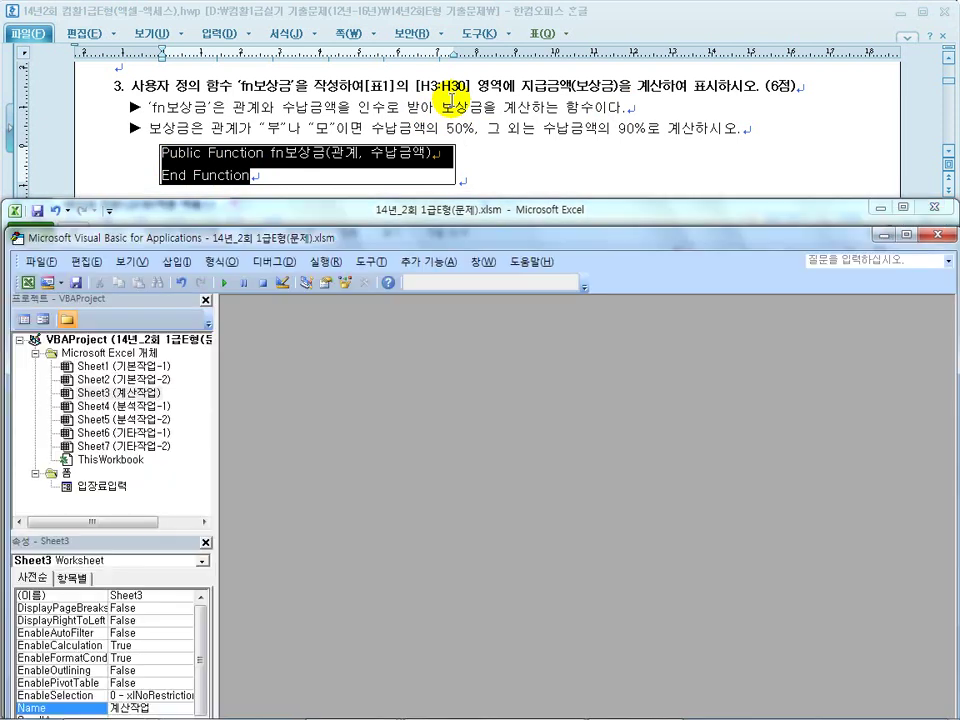
left_click(180, 261)
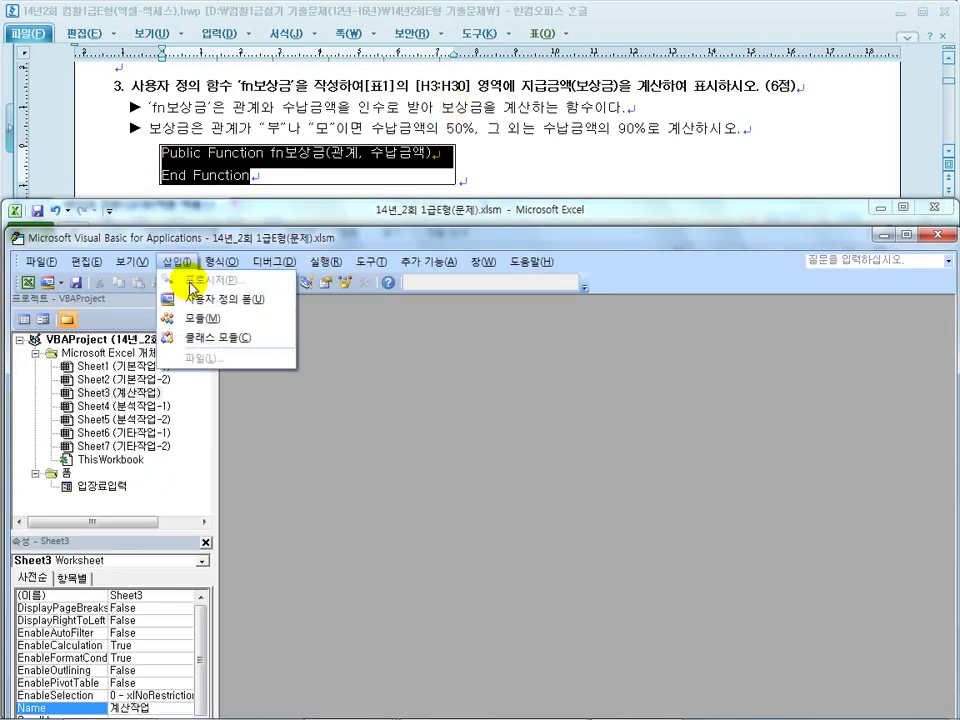
left_click(215, 322)
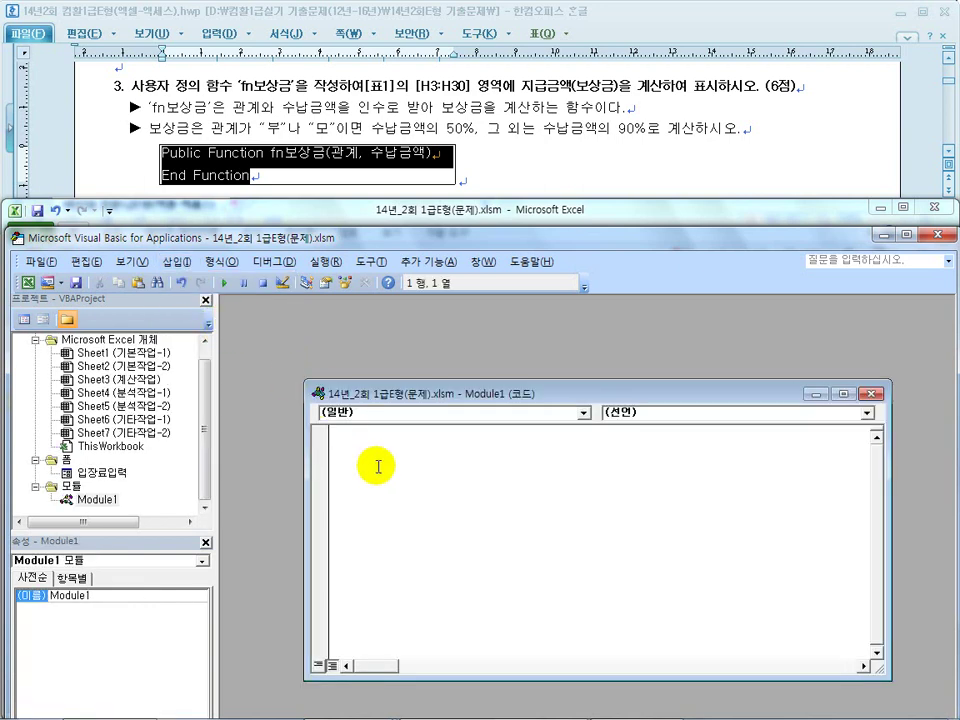
key("ctrl+v")
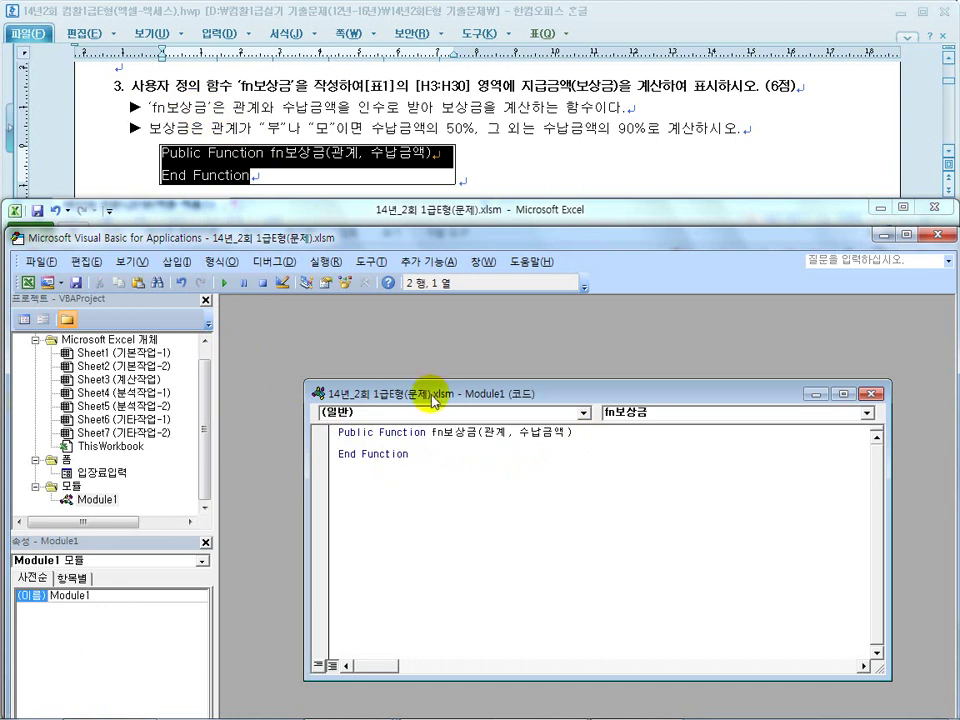
Compare task 3's conditions for the 관계 and 수납금액 arguments in the exam document with the pasted fn보상금 declaration.
double_click(445, 433)
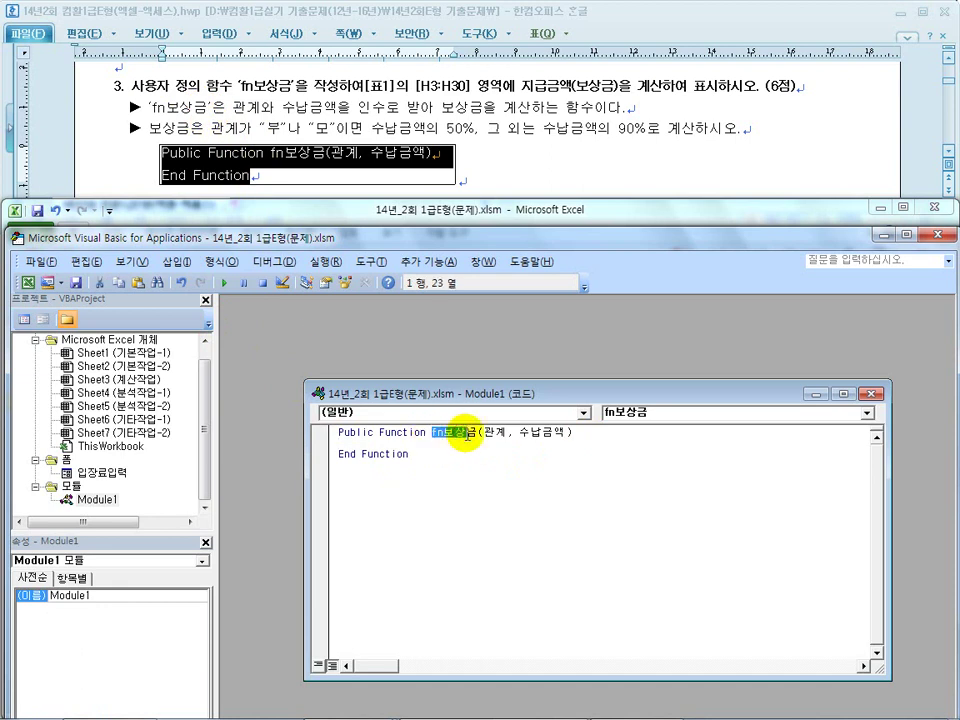
left_click(232, 108)
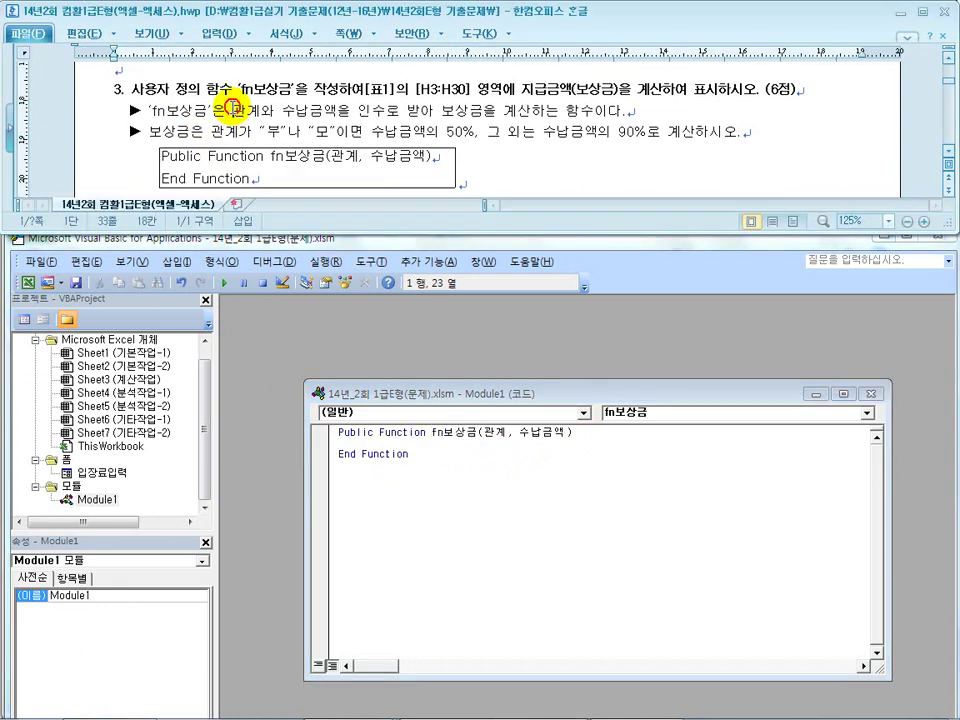
left_click(311, 111)
left_click_drag(367, 111, 497, 111)
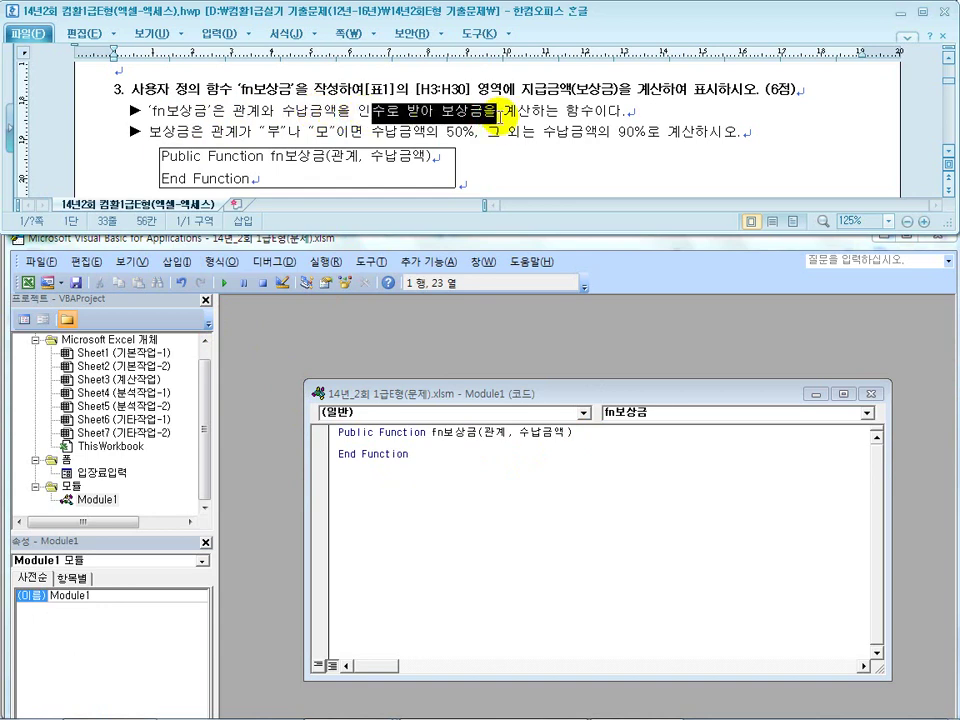
left_click(536, 434)
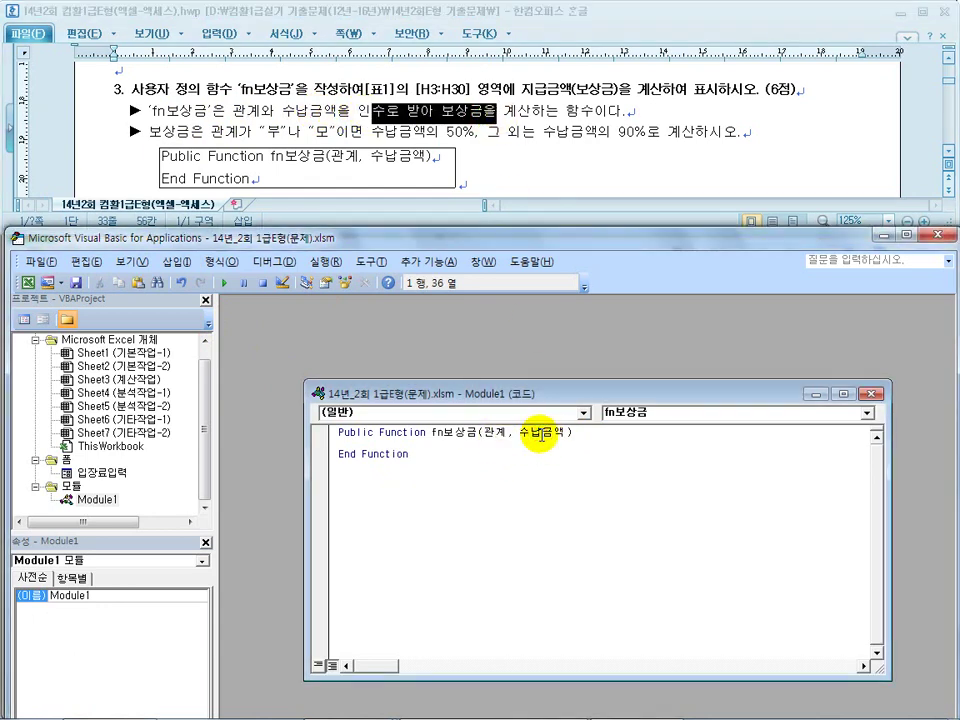
left_click_drag(190, 131, 284, 130)
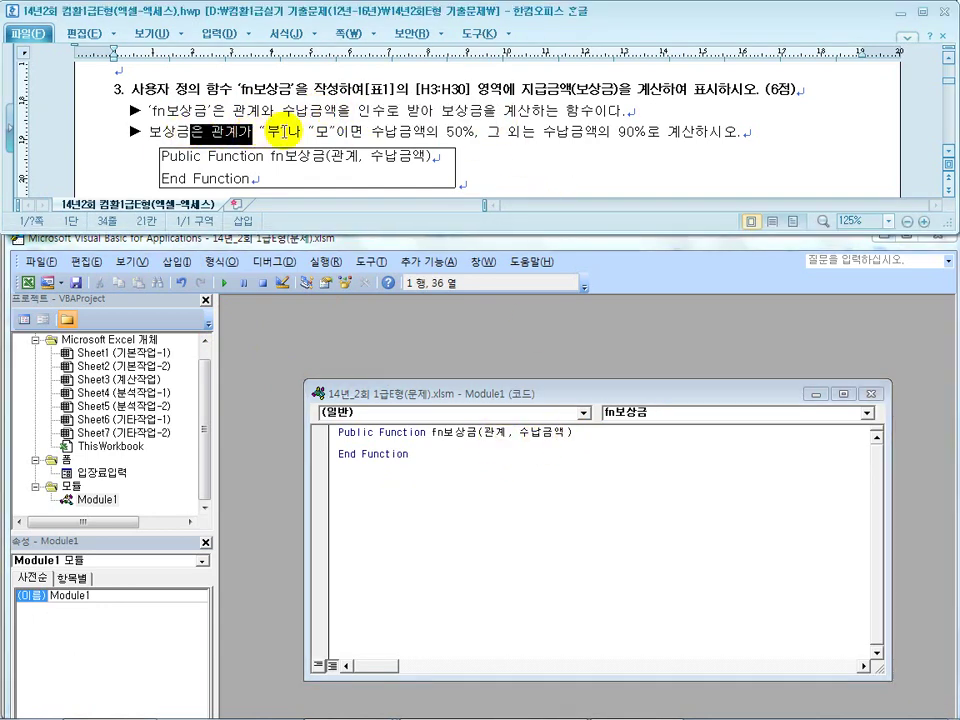
Inside fn보상금, begin an indented If line that tests 관계 against "부" and "모", separated by a comma.
left_click(399, 444)
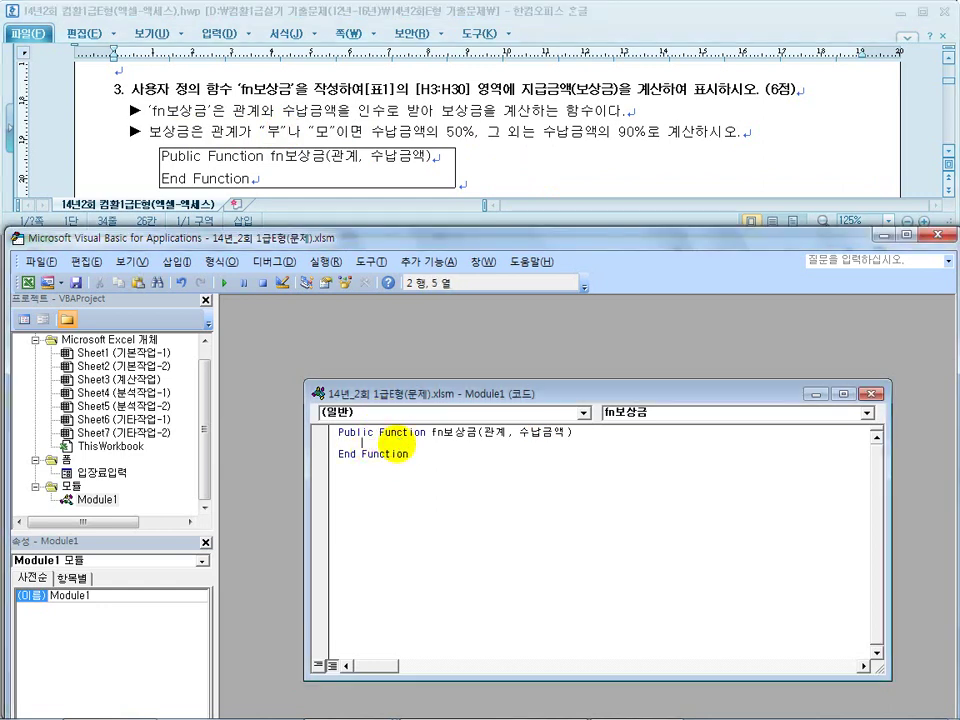
type("if")
left_click_drag(362, 444, 327, 452)
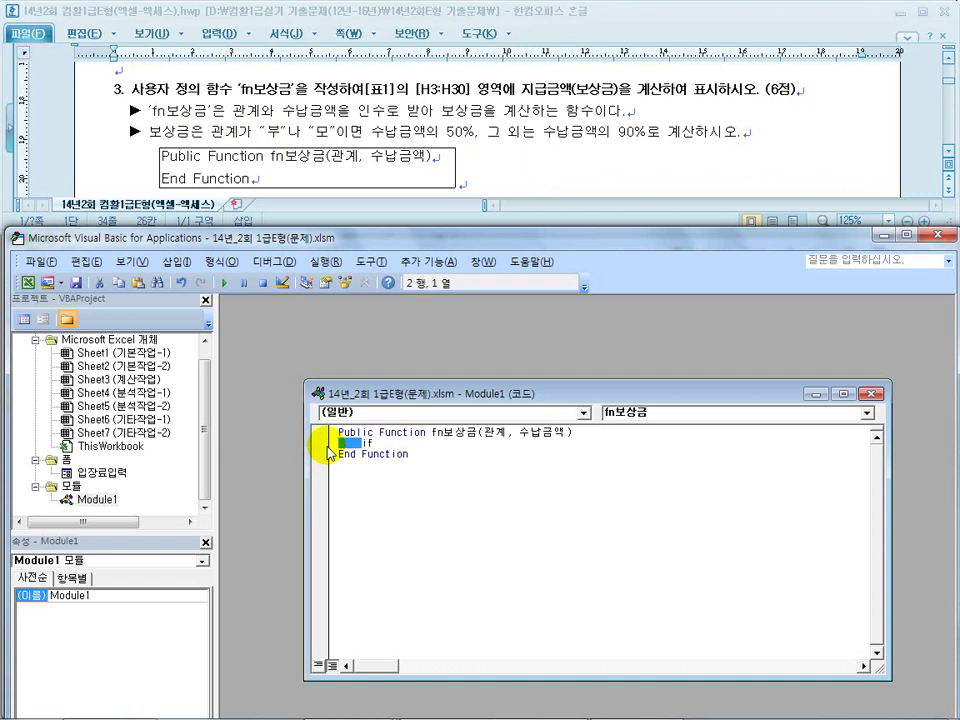
left_click(391, 443)
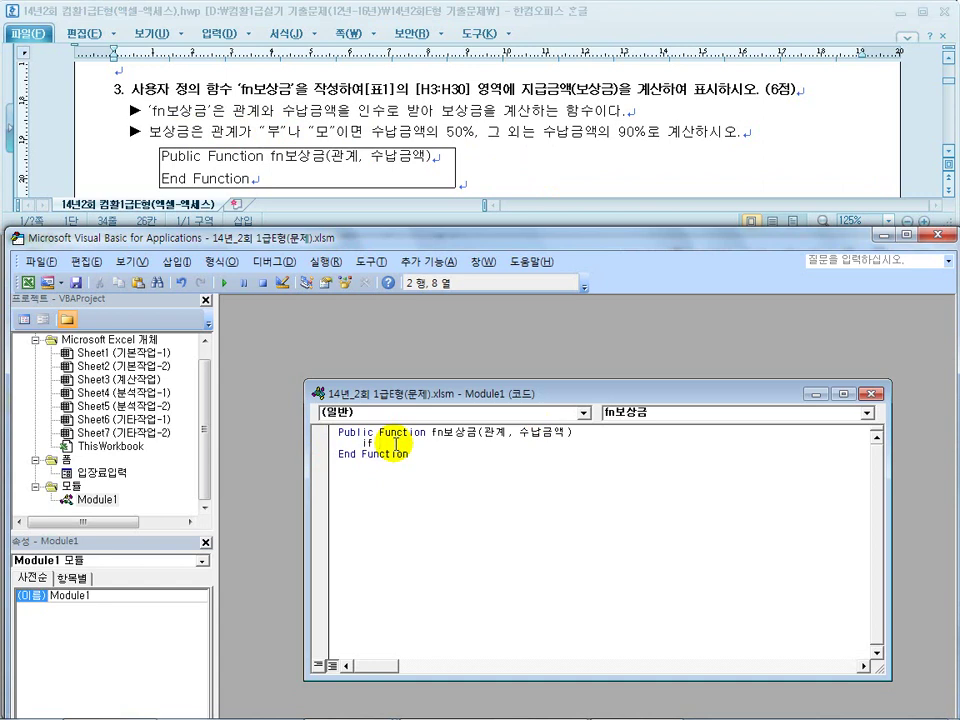
type("rh관ㄱ")
key("alt")
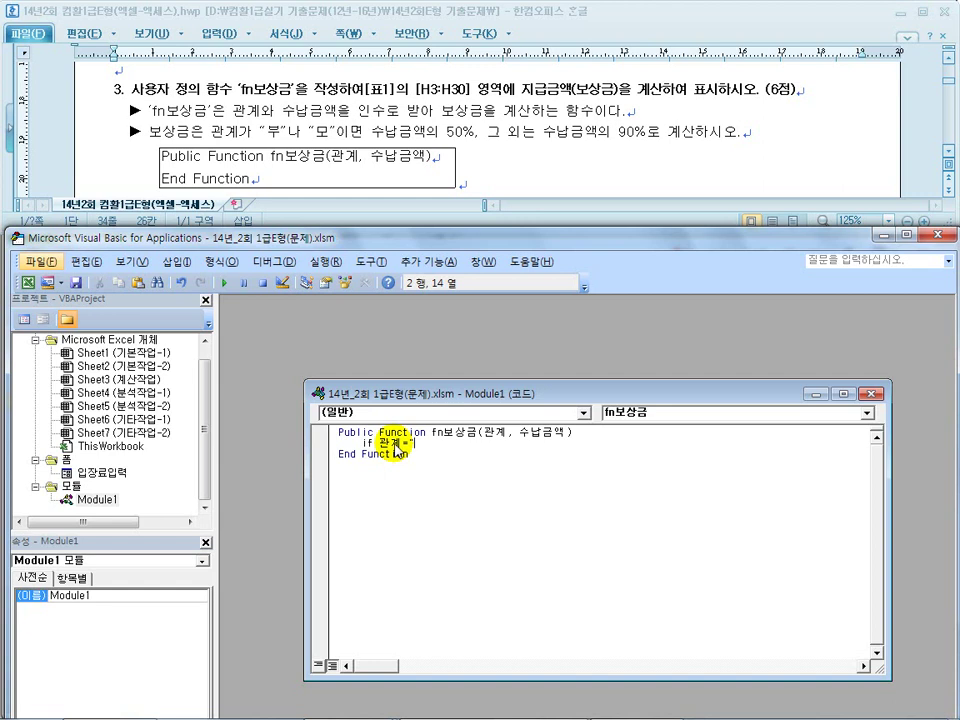
left_click(433, 444)
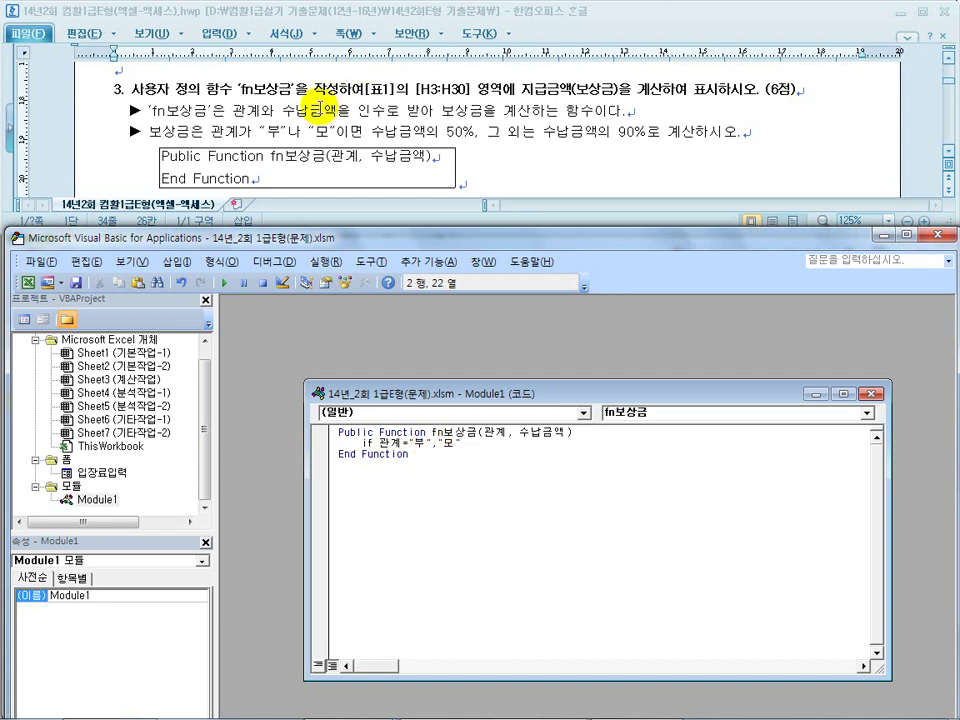
type("\"")
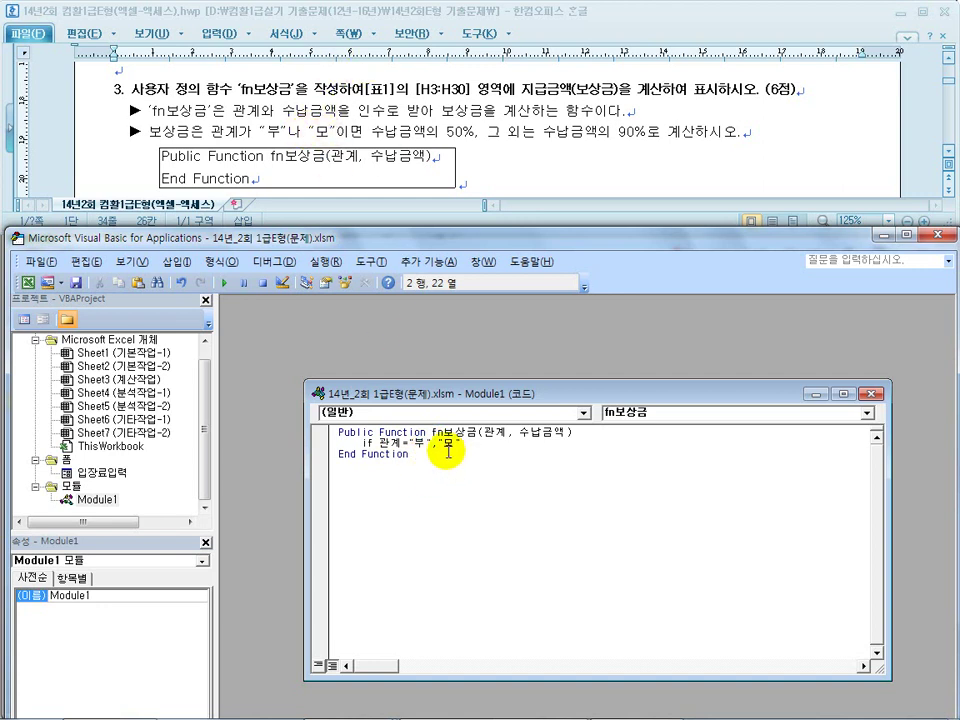
Copy 관계= from the If line and insert it before "모" to form a second comparison.
left_click_drag(410, 444, 386, 446)
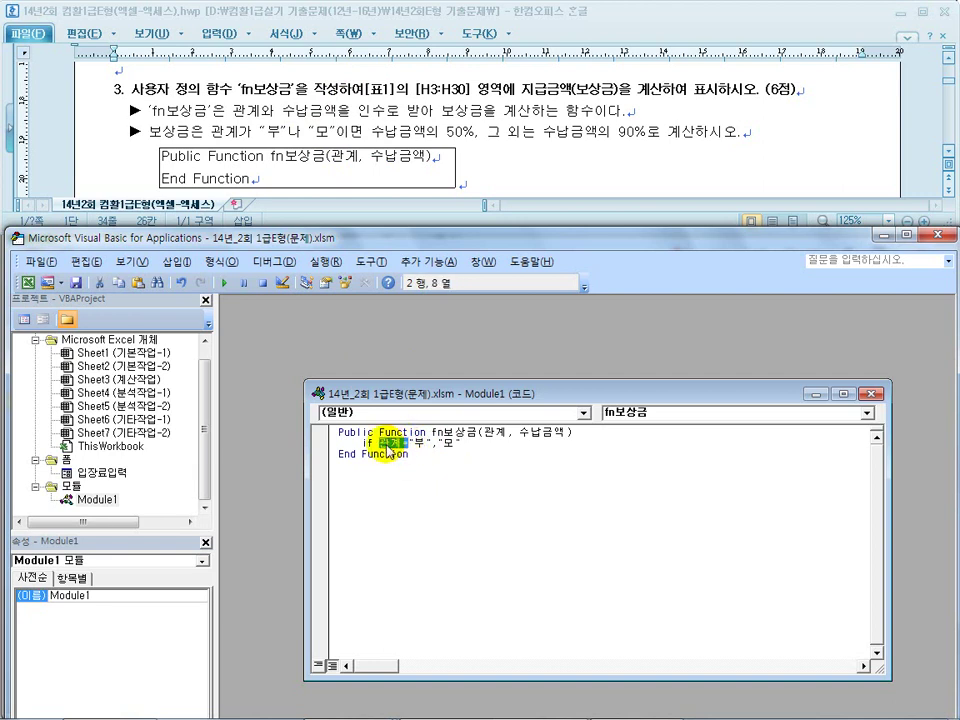
key("ctrl+c")
left_click(437, 446)
key("ctrl+v")
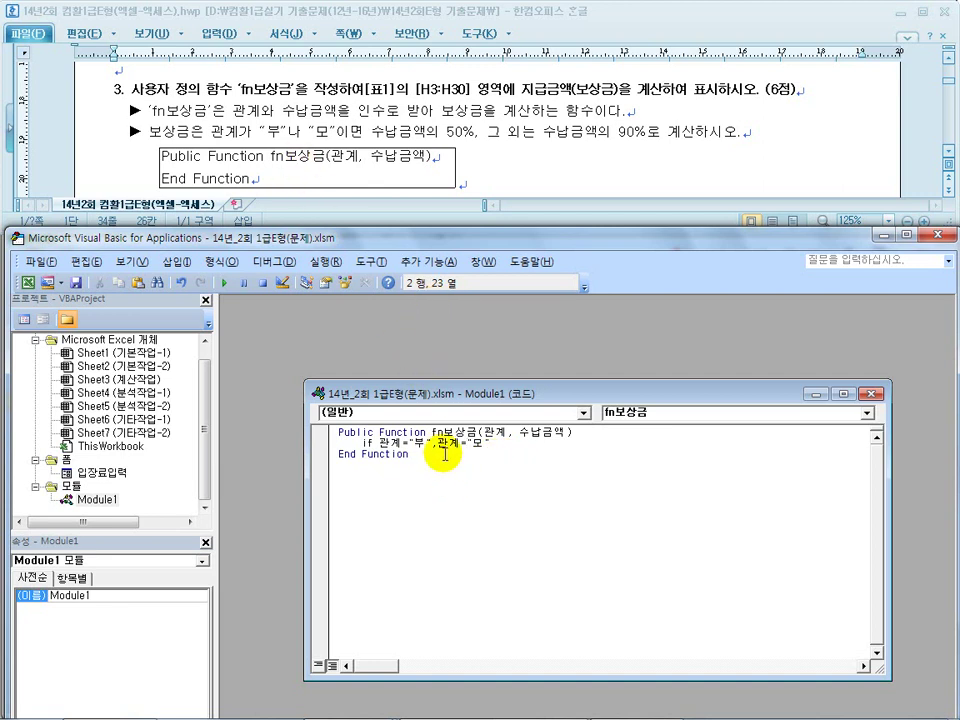
Replace the comma between the two 관계 comparisons with Or, end the If line with Then, and start a new line.
left_click(458, 455)
key("Return")
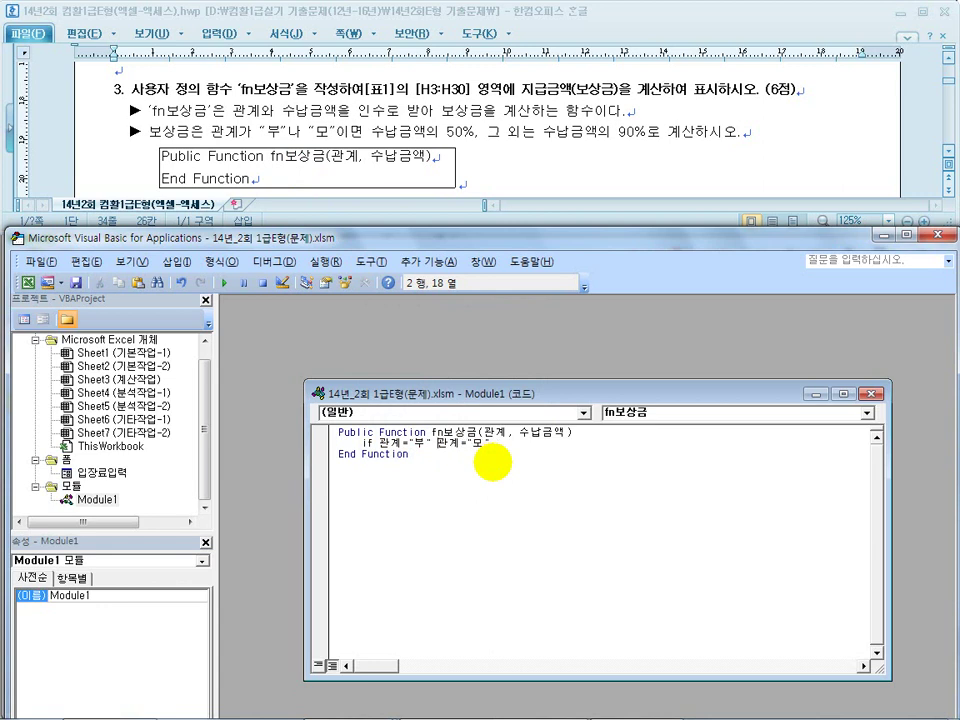
type("ro")
key("BackSpace")
key("BackSpace")
key("BackSpace")
type("or")
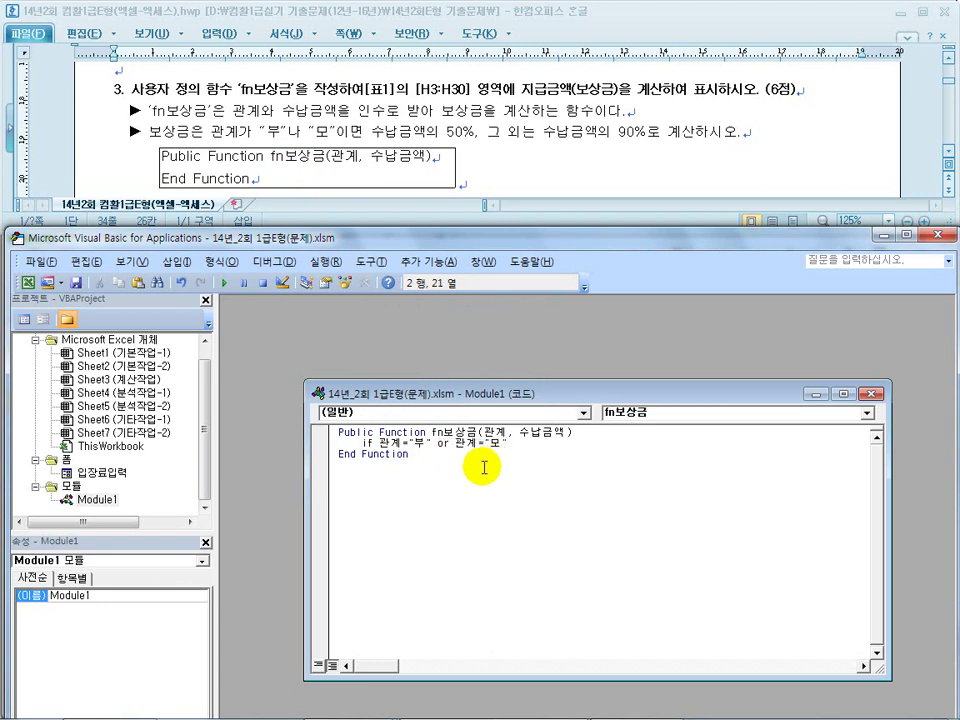
left_click(521, 445)
type("ㅅㅗㅜㄷ")
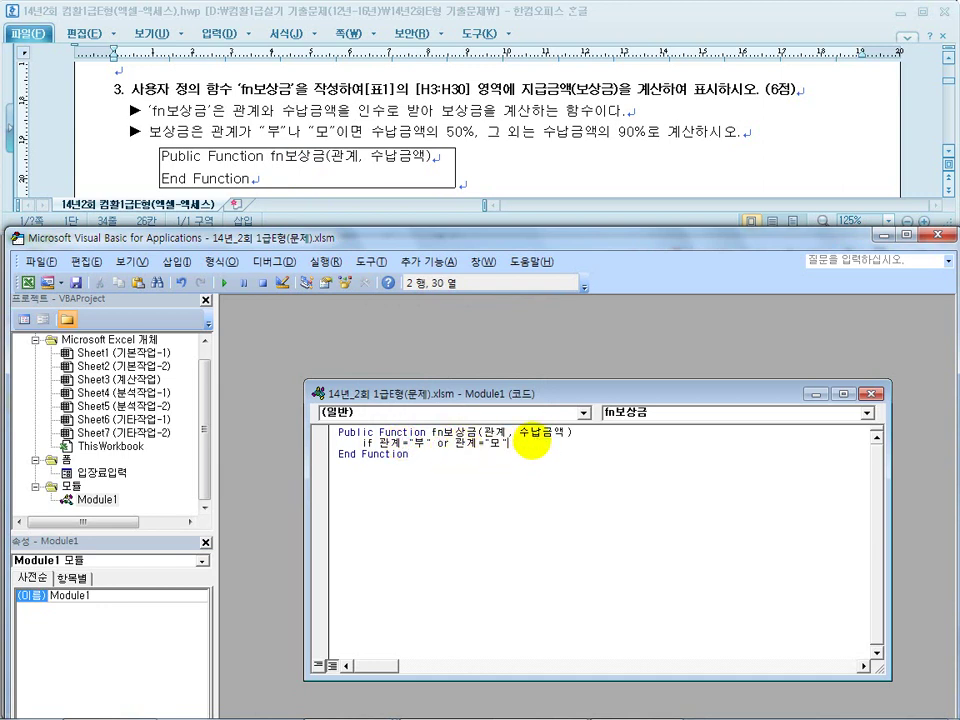
key("Return")
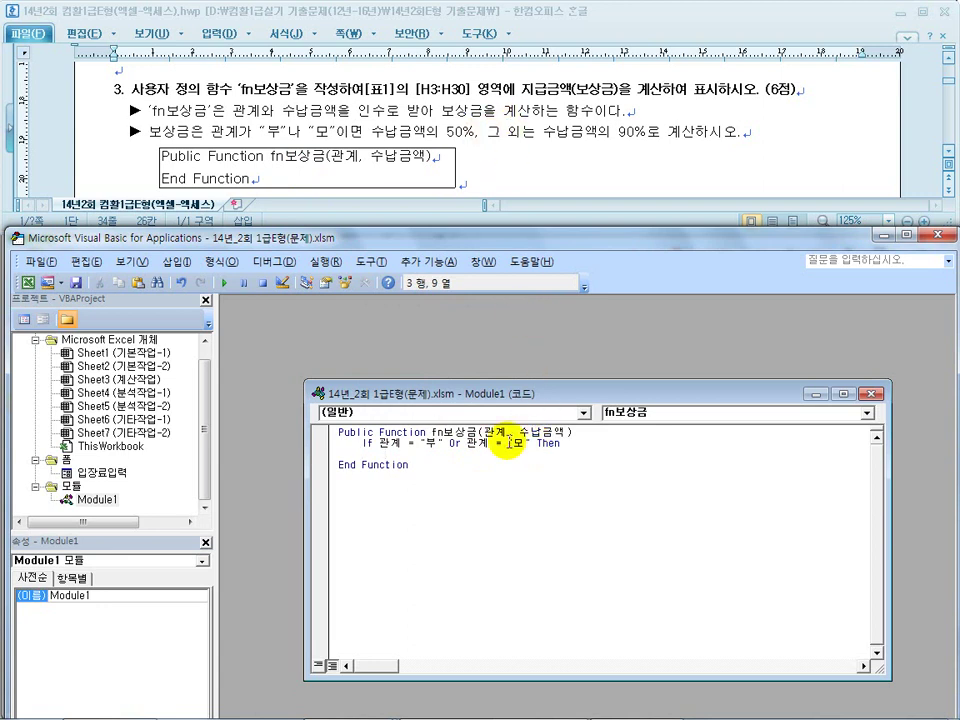
Reuse the function name under the If line to write fn보상금 = 수납금액 * 0.5.
left_click_drag(432, 433, 470, 436)
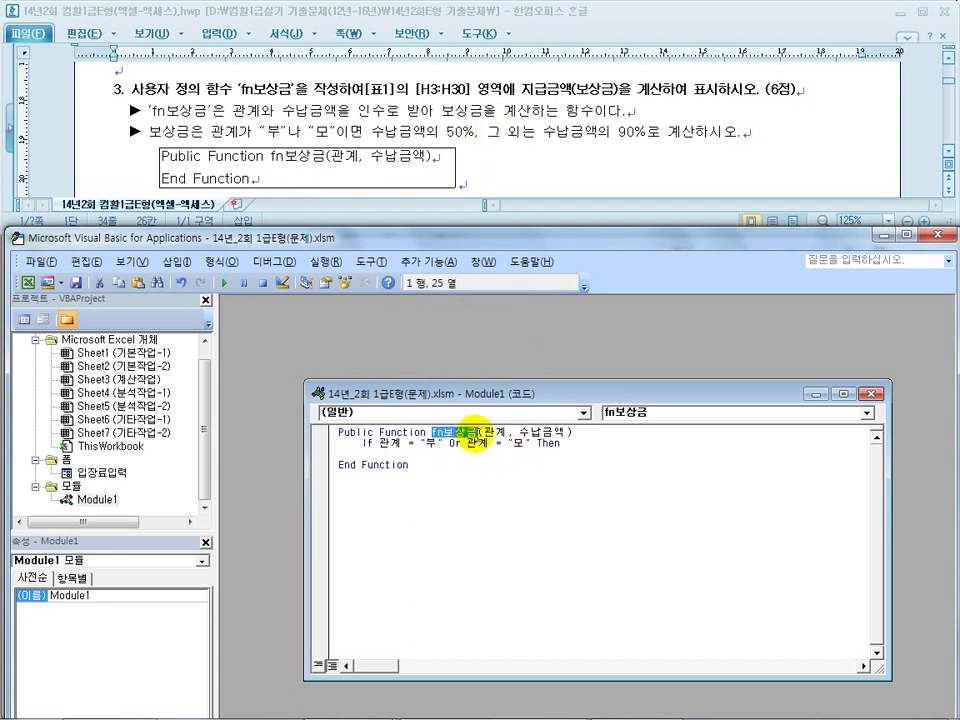
key("ctrl+c")
left_click(439, 454)
key("ctrl+v")
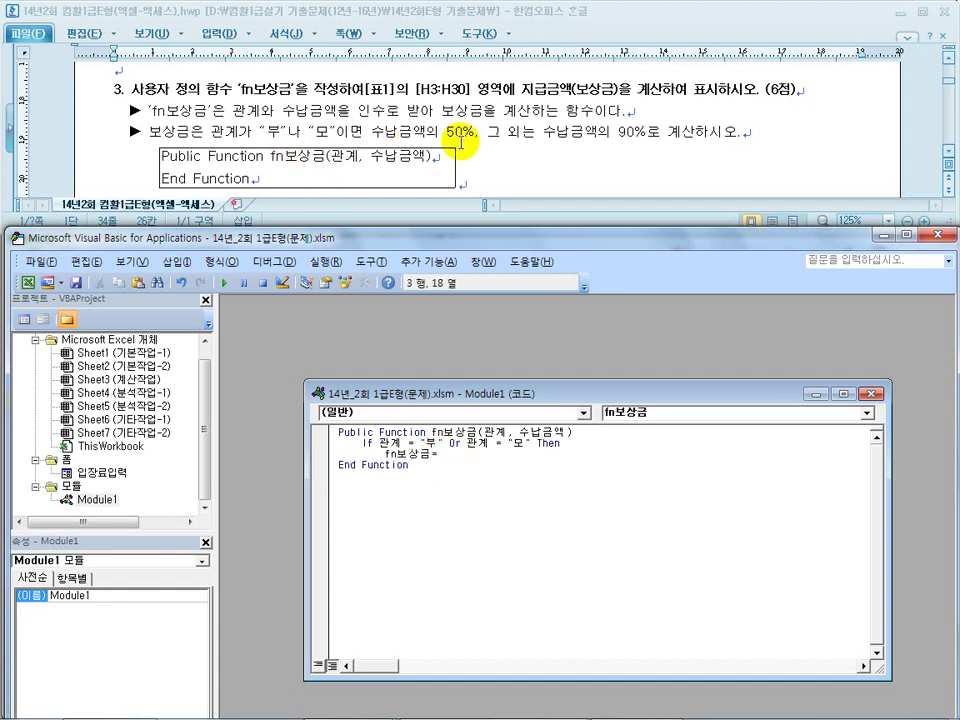
type("=수납금ㅇ")
key("Return")
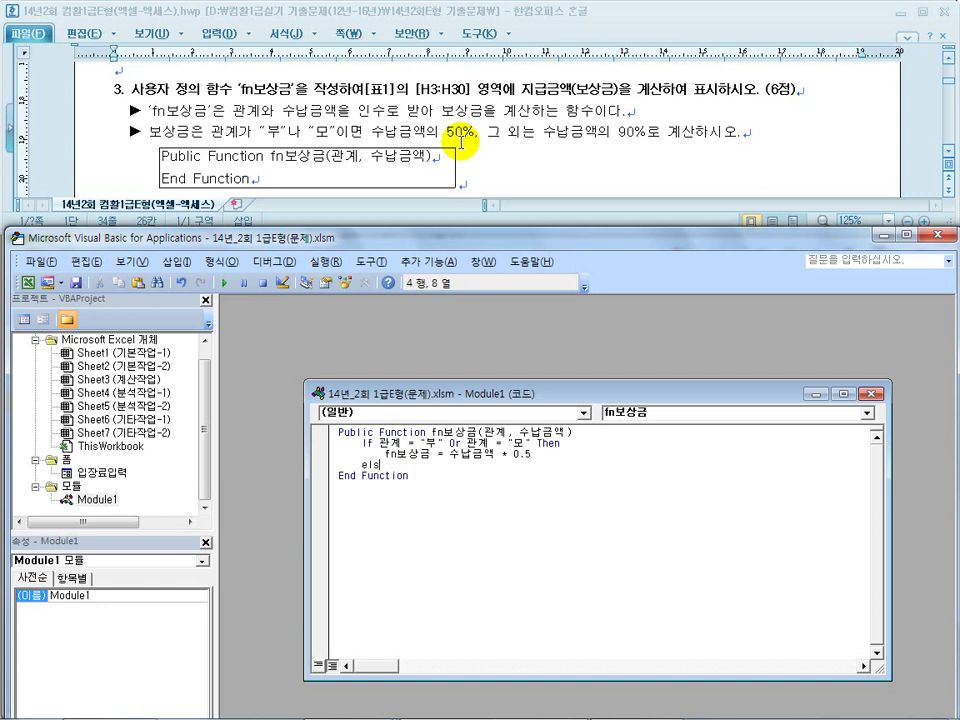
Add an Else branch with a copy of the assignment changed to fn보상금 = 수납금액 * 0.9, and close the block with End If.
key("Return")
key("Up")
key("shift+End")
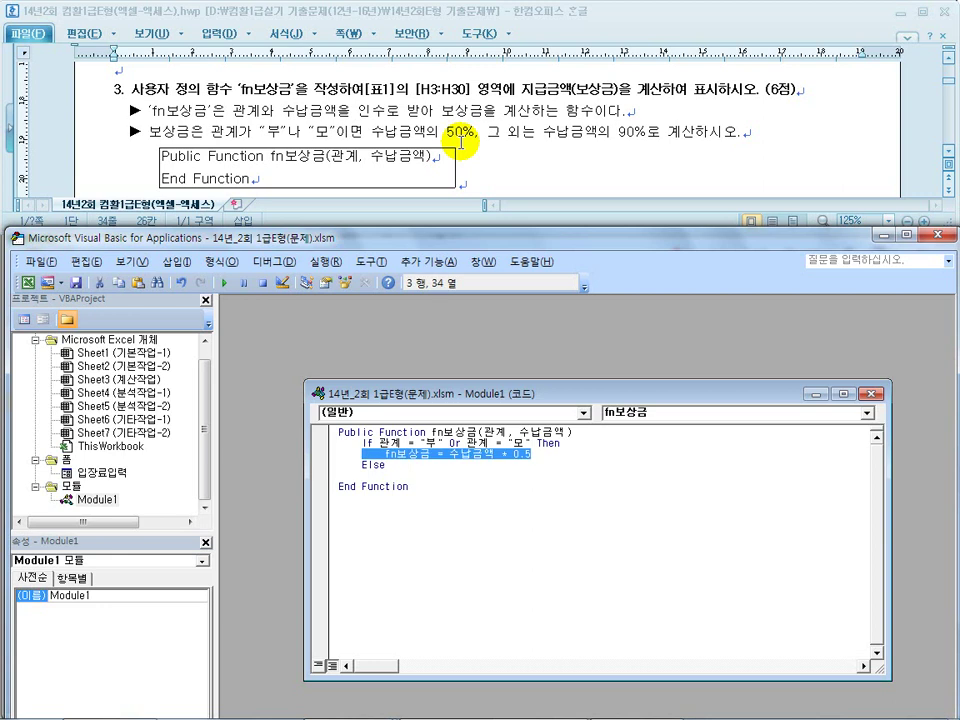
key("Down")
key("ctrl+v")
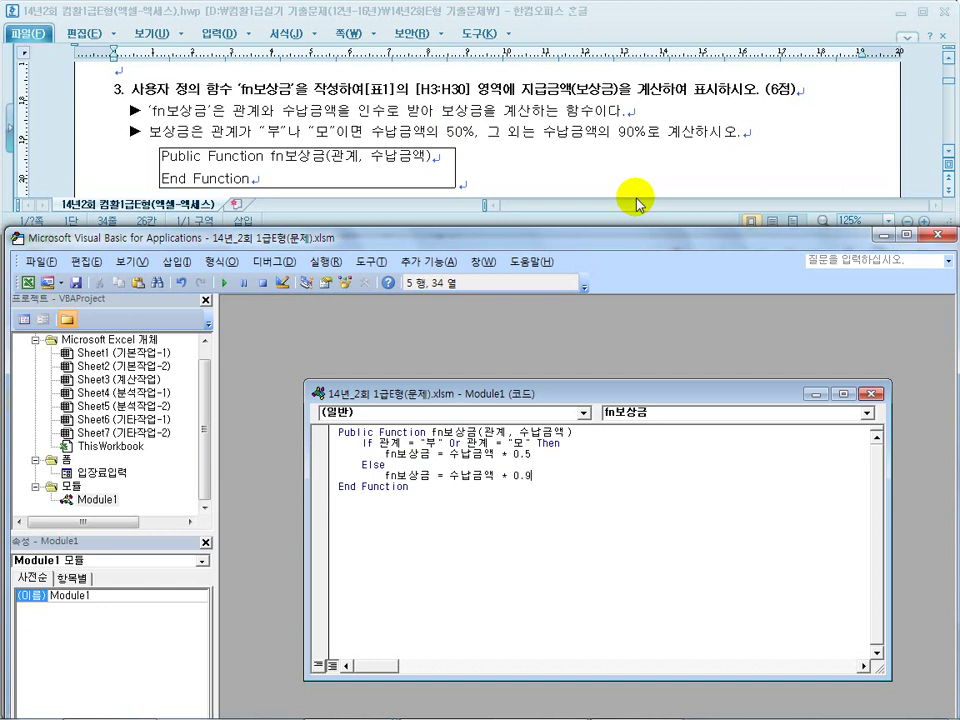
key("Return")
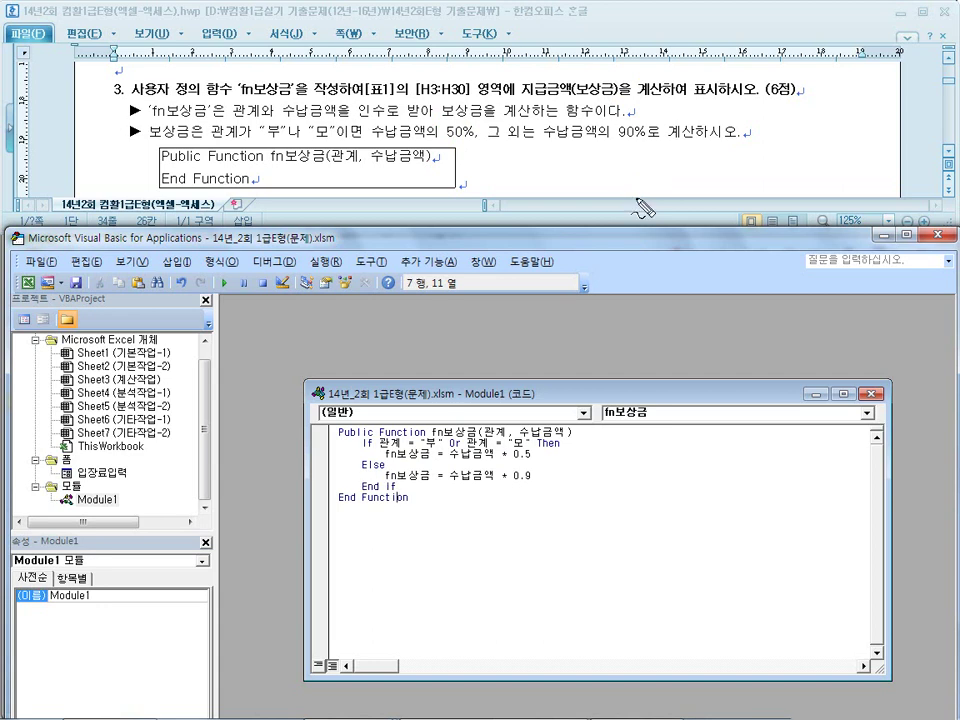
mouse_move(453, 487)
left_mouse_down()
mouse_move(543, 490)
mouse_move(530, 516)
left_mouse_up()
left_click_drag(508, 521, 540, 520)
mouse_move(524, 521)
left_mouse_down()
mouse_move(524, 538)
mouse_move(565, 537)
left_mouse_up()
mouse_move(594, 513)
left_mouse_down()
mouse_move(592, 537)
mouse_move(604, 539)
left_mouse_up()
left_click_drag(617, 517, 617, 538)
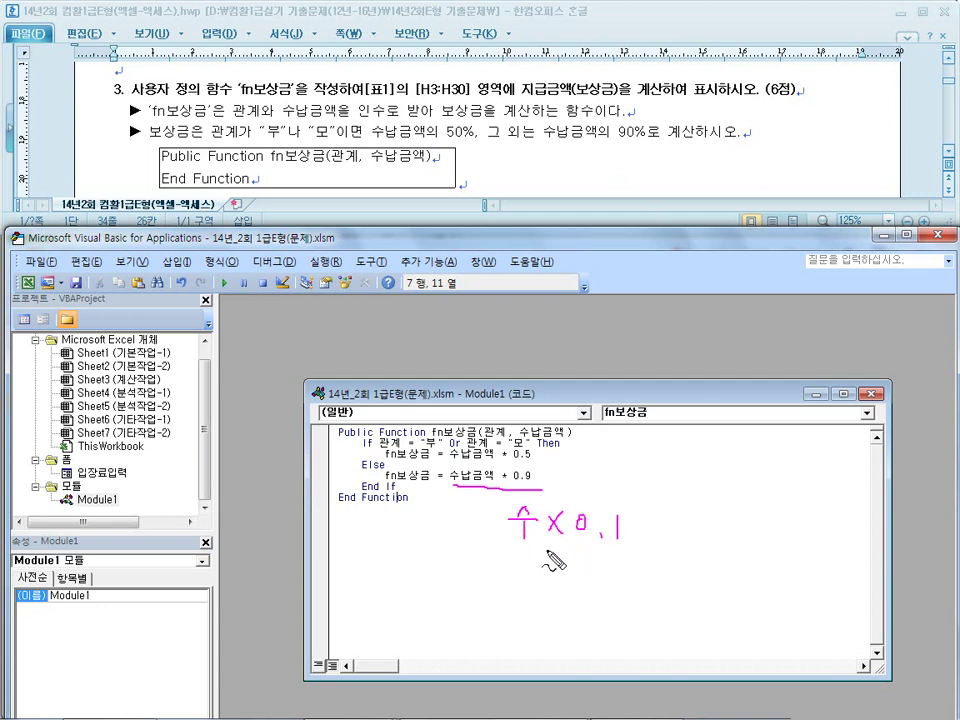
left_click_drag(508, 546, 638, 545)
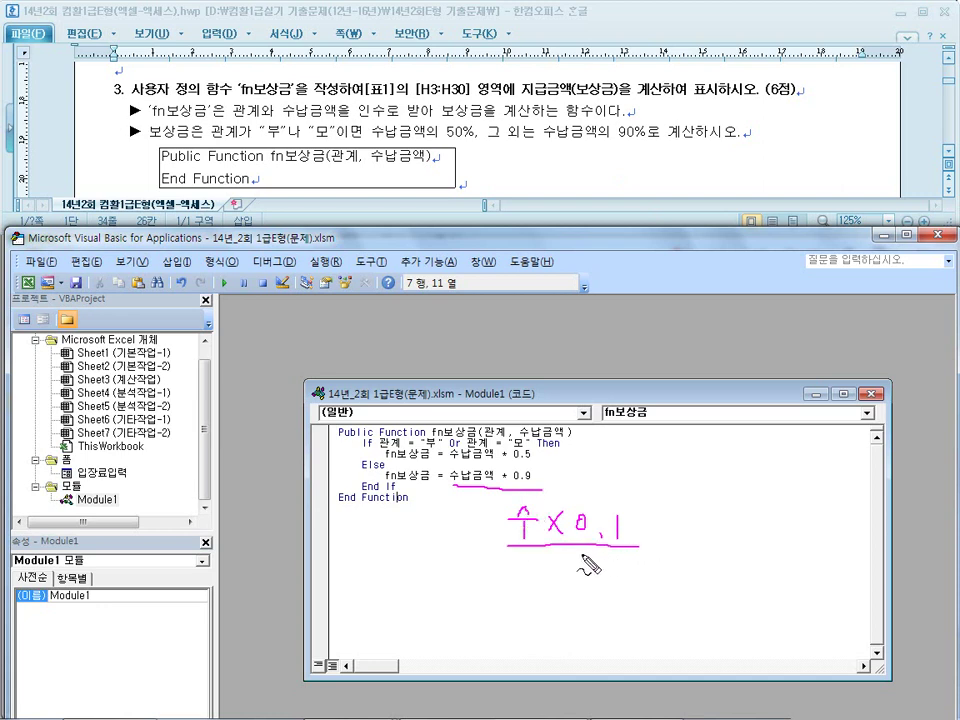
mouse_move(580, 140)
left_mouse_down()
mouse_move(660, 145)
mouse_move(677, 166)
left_mouse_up()
mouse_move(684, 162)
left_mouse_down()
mouse_move(692, 205)
mouse_move(728, 195)
left_mouse_up()
mouse_move(634, 118)
left_mouse_down()
mouse_move(645, 160)
mouse_move(616, 174)
left_mouse_up()
left_click_drag(626, 158, 640, 158)
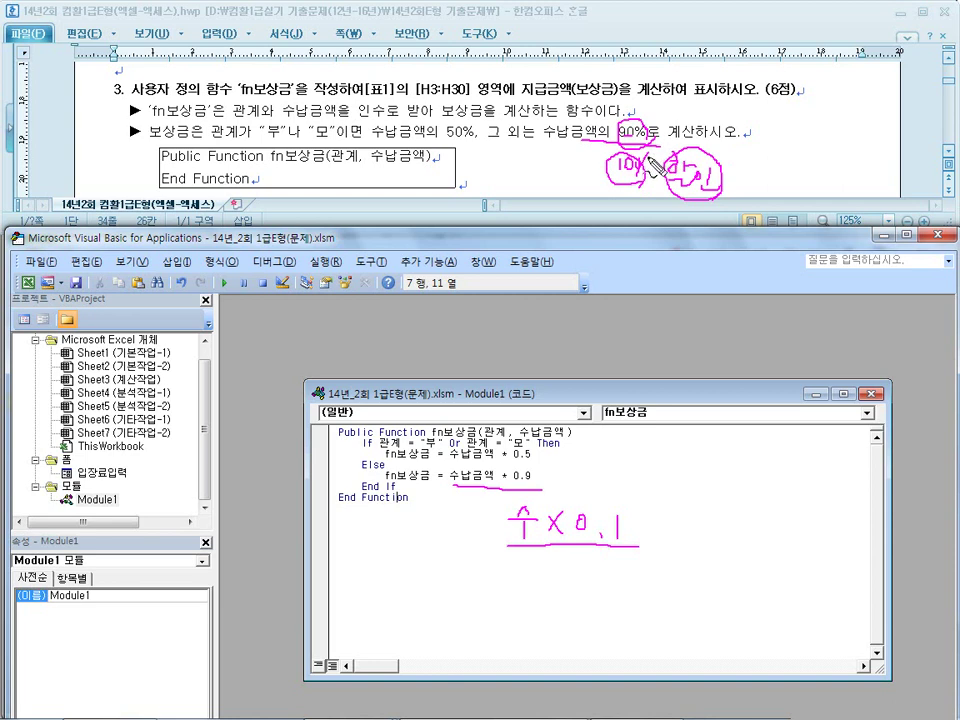
mouse_move(560, 550)
left_mouse_down()
mouse_move(636, 545)
mouse_move(592, 556)
left_mouse_up()
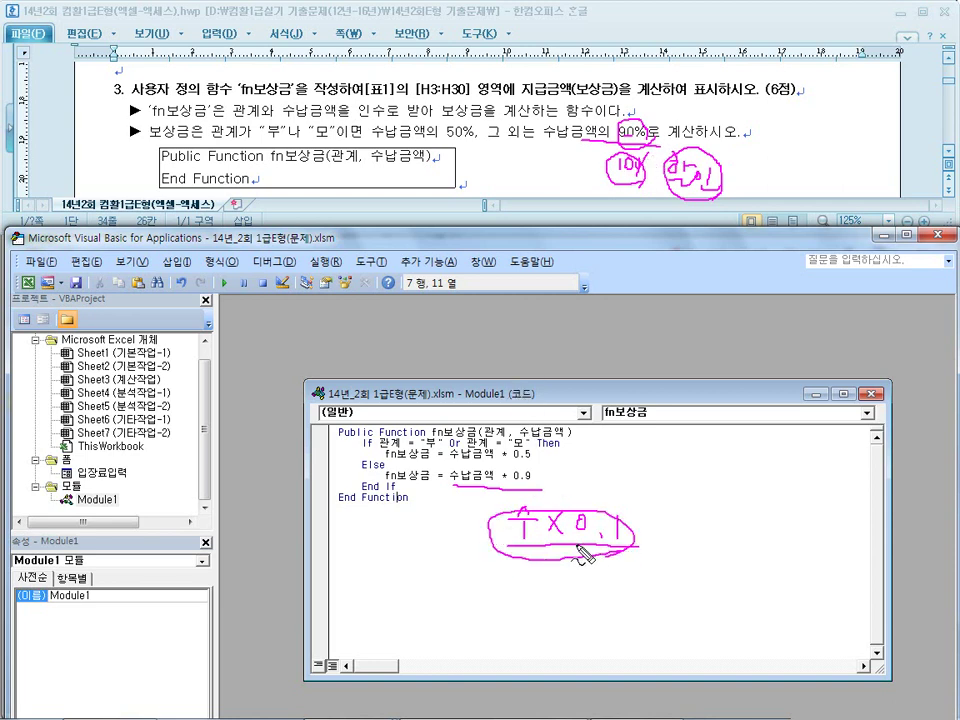
left_click_drag(619, 144, 660, 143)
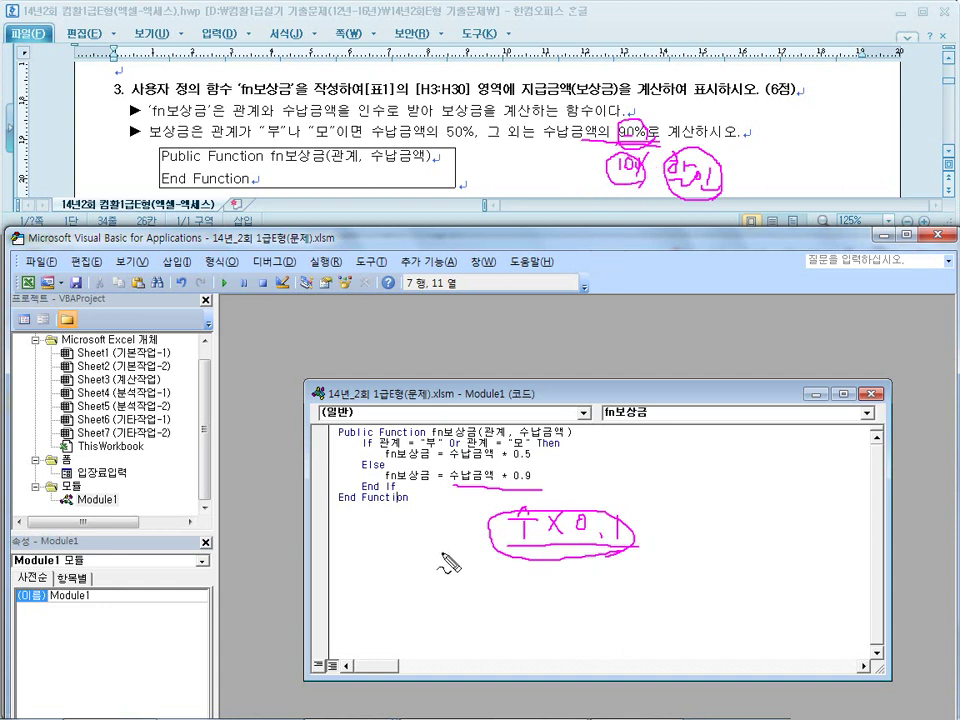
left_click_drag(497, 488, 551, 488)
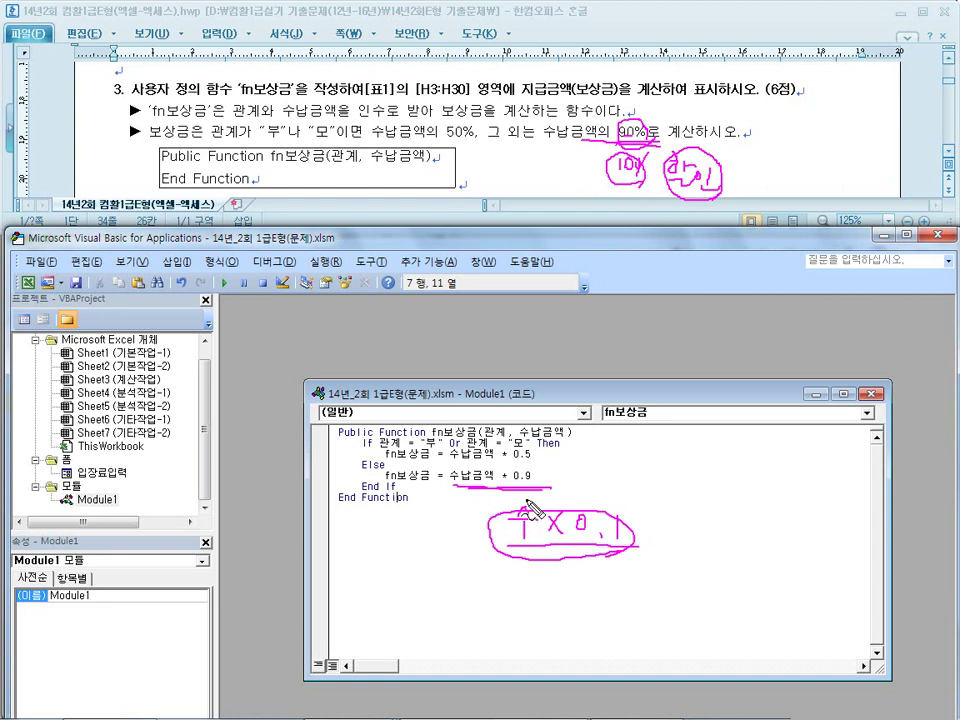
key("Escape")
left_click(496, 532)
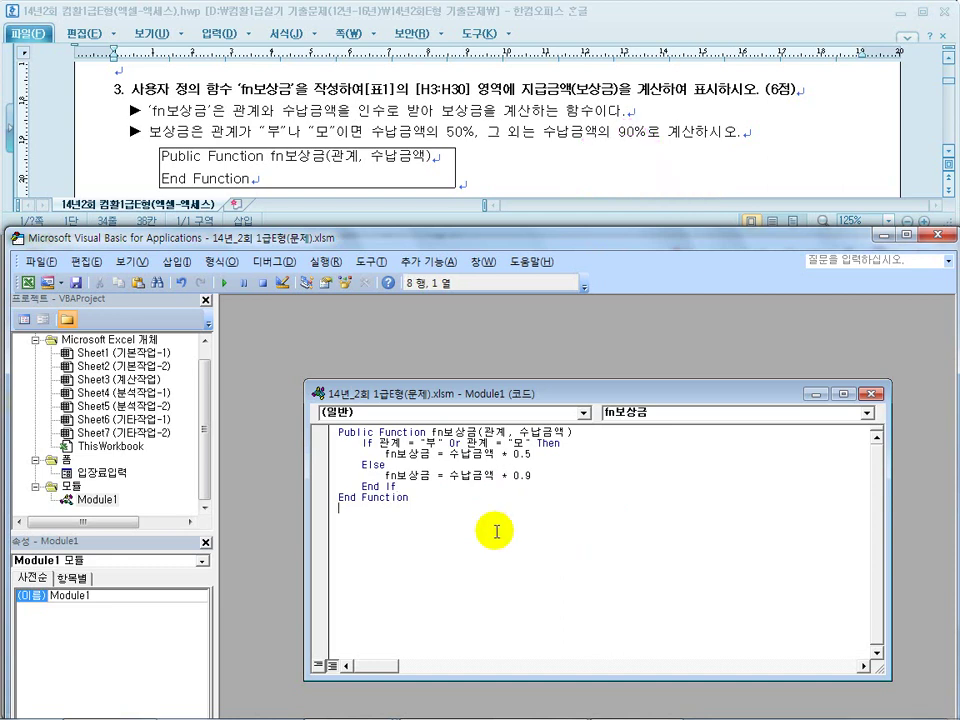
Copy fn보상금(관계, 수납금액) from the function's header, close the code editor, and paste it after an equals sign in H3.
left_click_drag(432, 432, 578, 432)
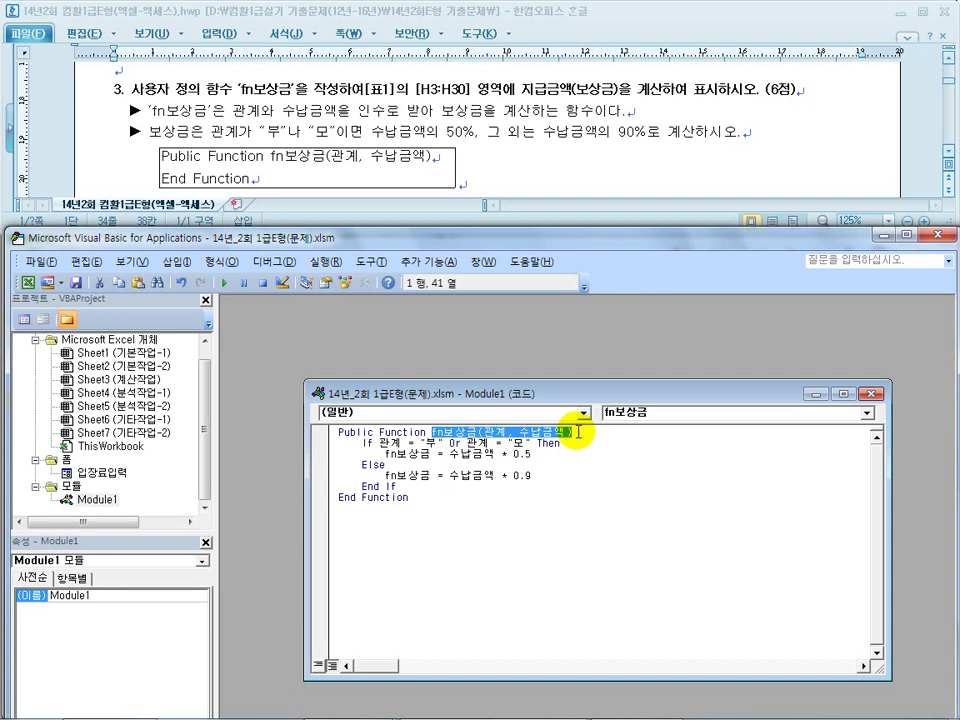
left_click(938, 236)
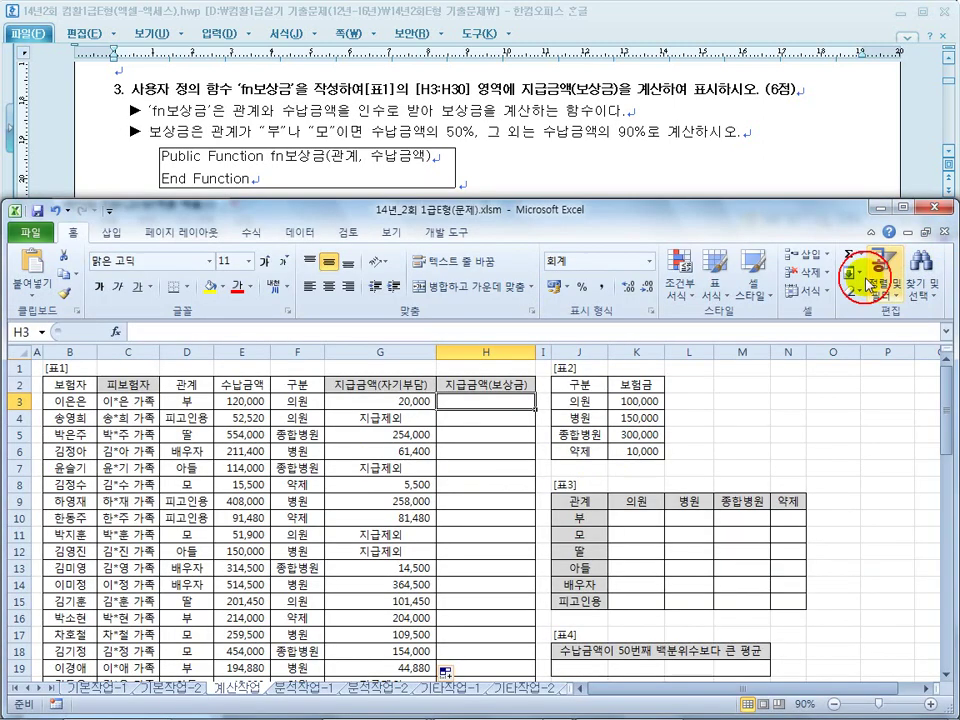
type("=")
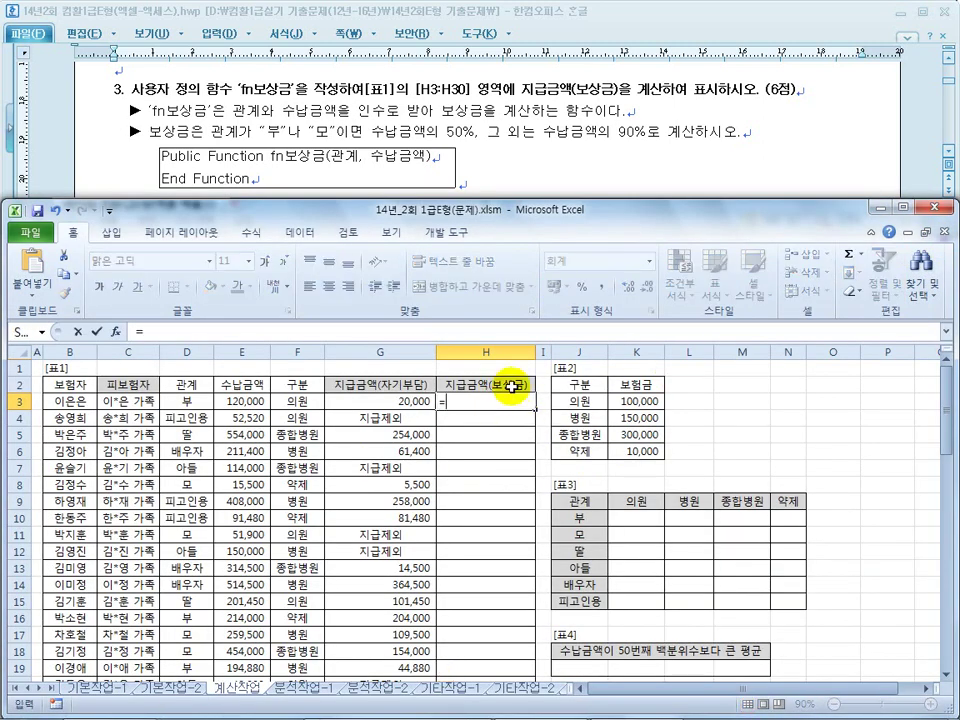
key("ctrl+v")
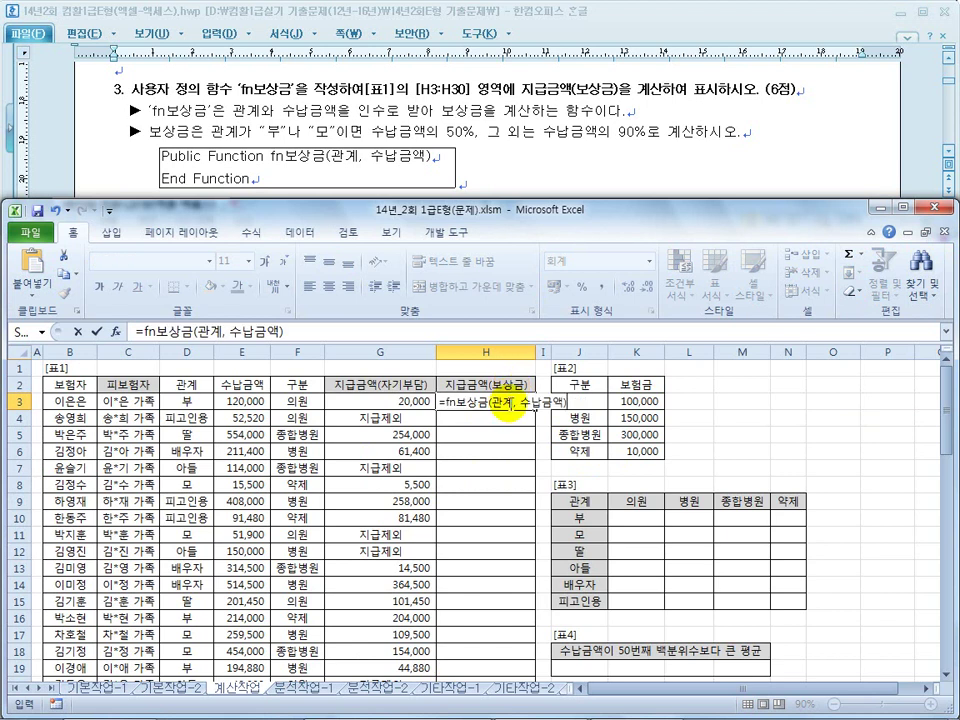
Replace the 관계 and 수납금액 arguments in H3 with D3 and E3, and enter =fn보상금(D3, E3).
left_click_drag(513, 403, 492, 403)
left_click(186, 401)
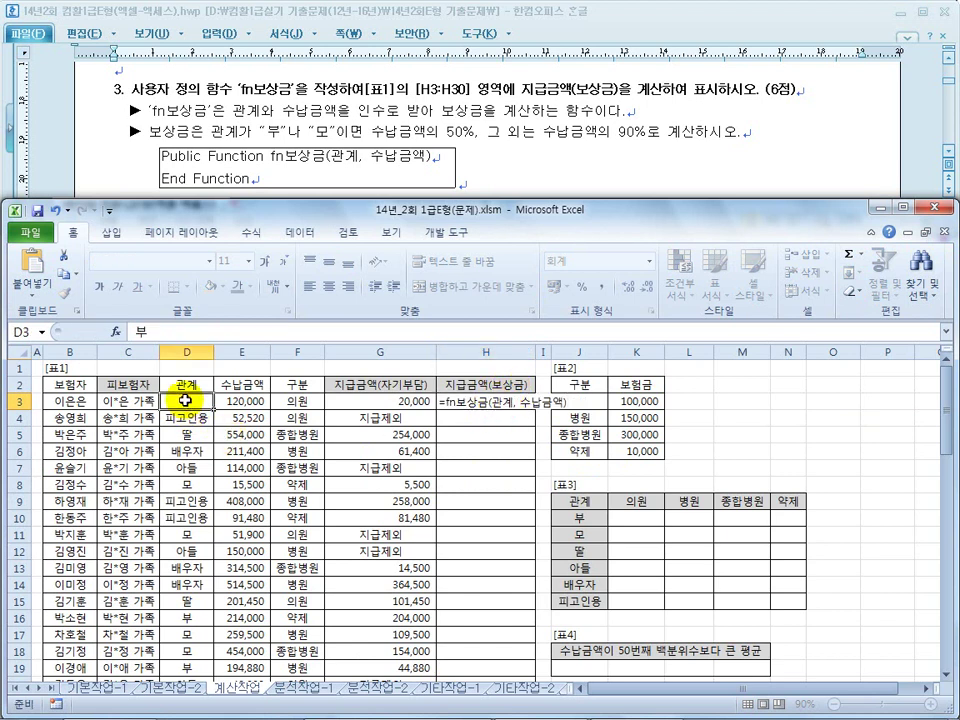
left_click(476, 398)
left_click(218, 331)
double_click(218, 331)
left_click(183, 400)
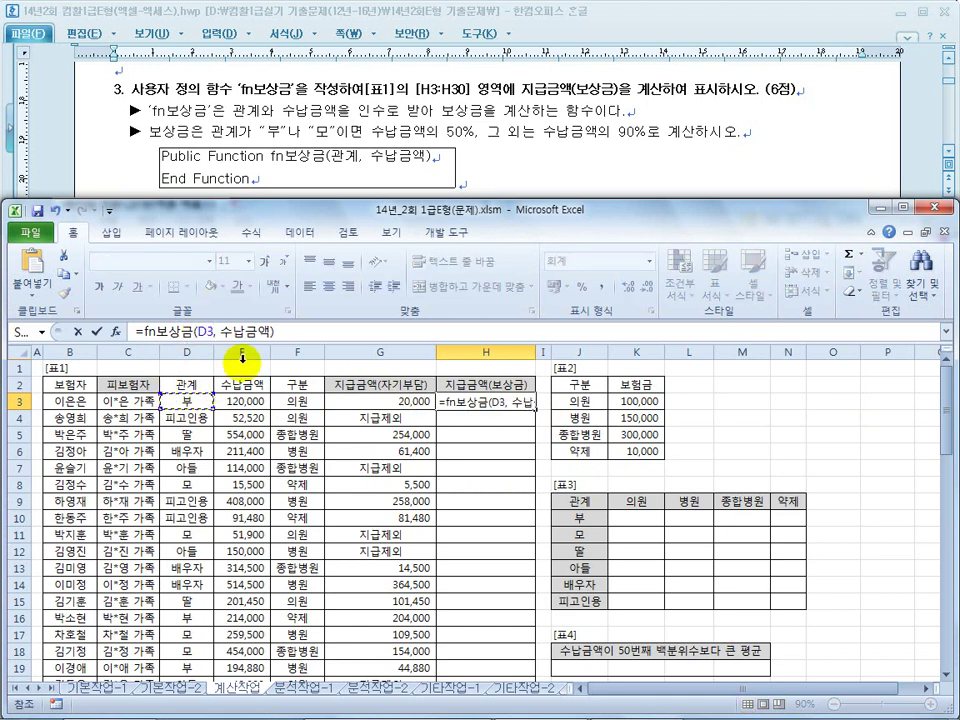
left_click_drag(272, 331, 224, 332)
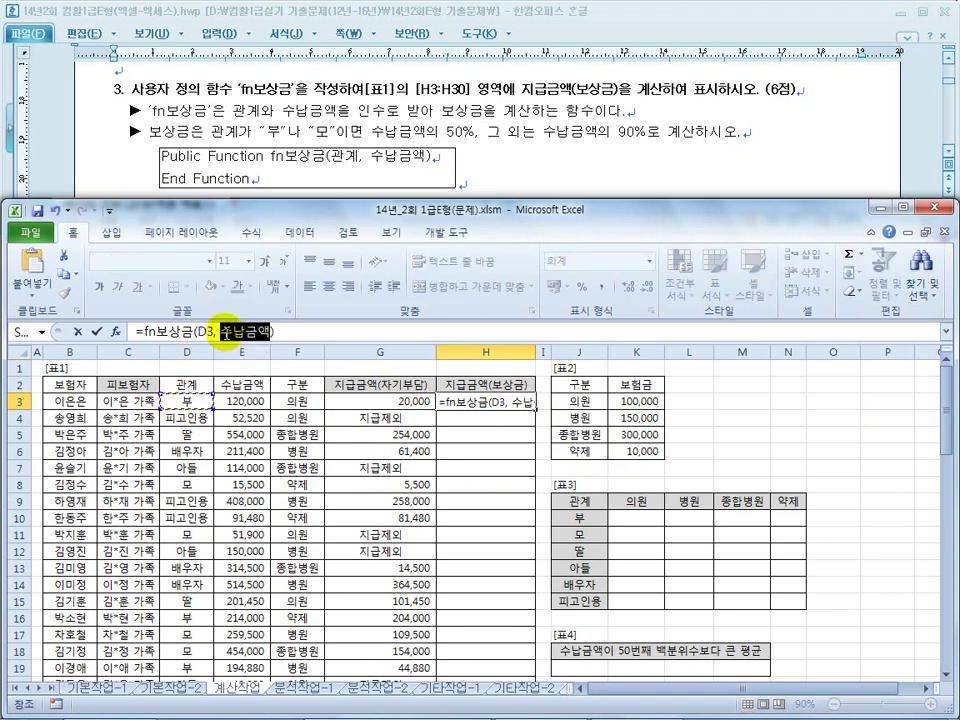
left_click(250, 400)
key("Return")
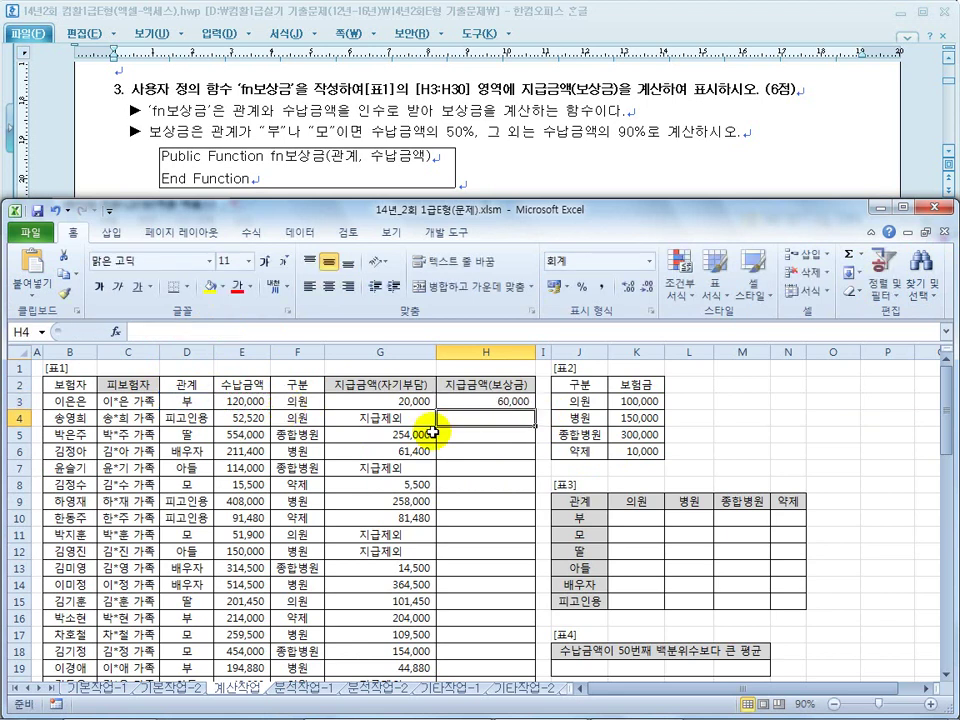
Fill the fn보상금 formula from H3 down through H30.
left_click(506, 400)
left_click_drag(534, 410, 535, 568)
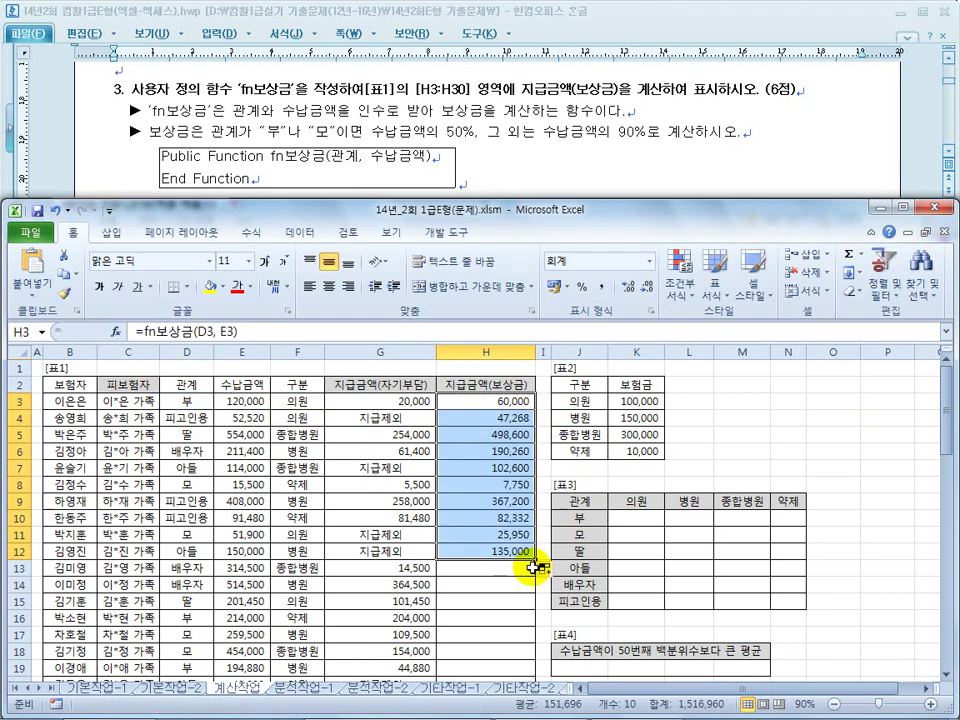
scroll(535, 568, "down", 2)
left_click_drag(535, 459, 541, 668)
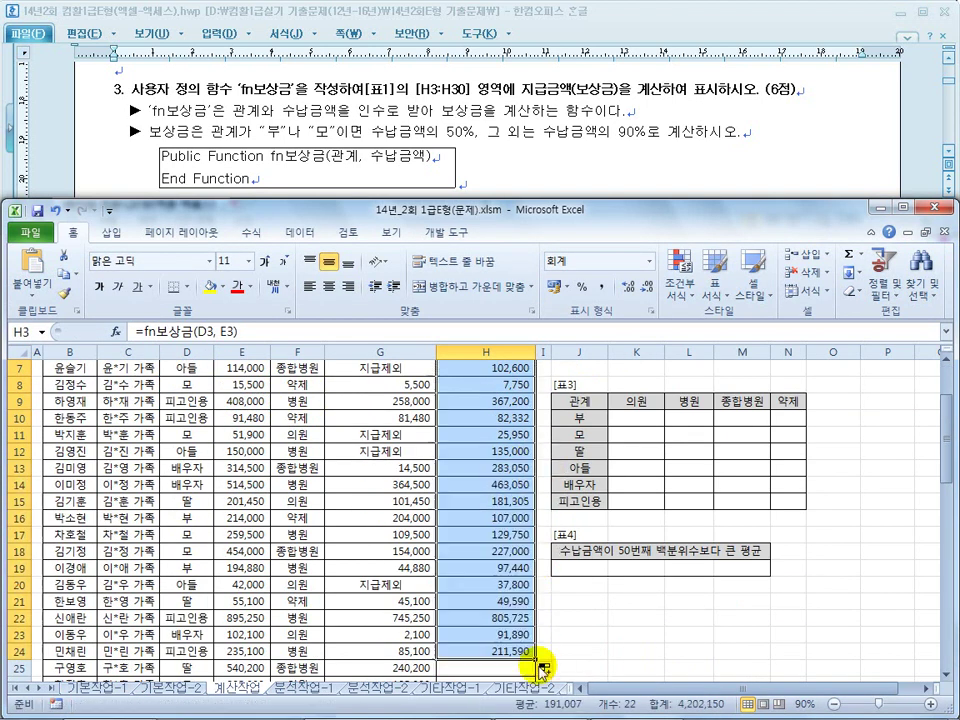
scroll(527, 604, "down", 3)
left_click_drag(535, 508, 537, 609)
left_click(582, 563)
scroll(585, 563, "up", 5)
Examine task 4's instructions on the 보험건수 array formula and the 관계 and 구분 headings of [표3].
left_click(505, 176)
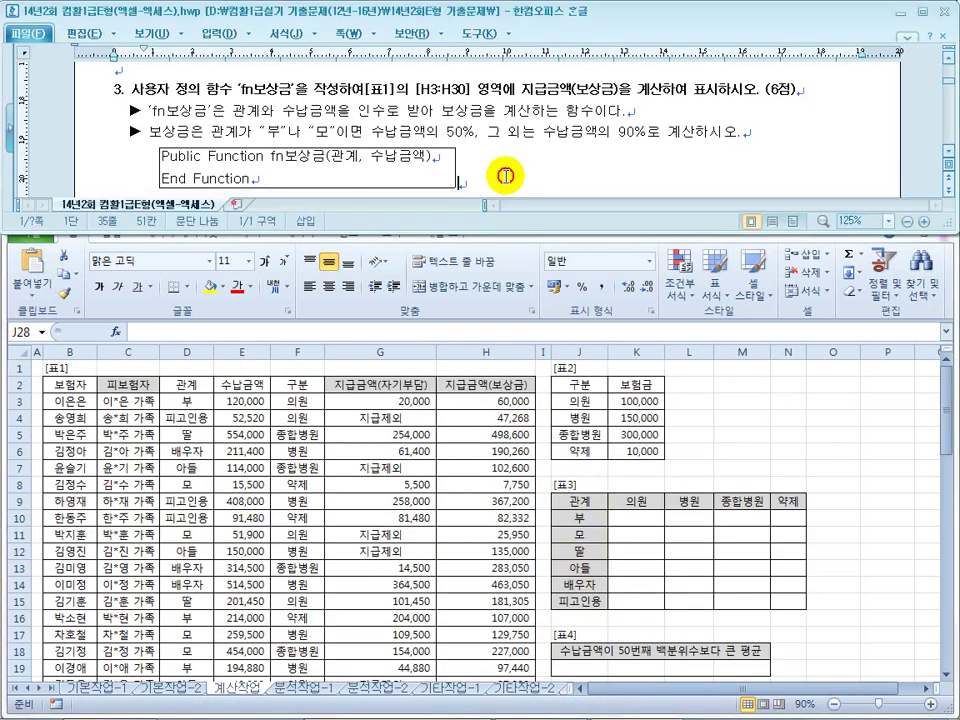
scroll(505, 176, "down", 3)
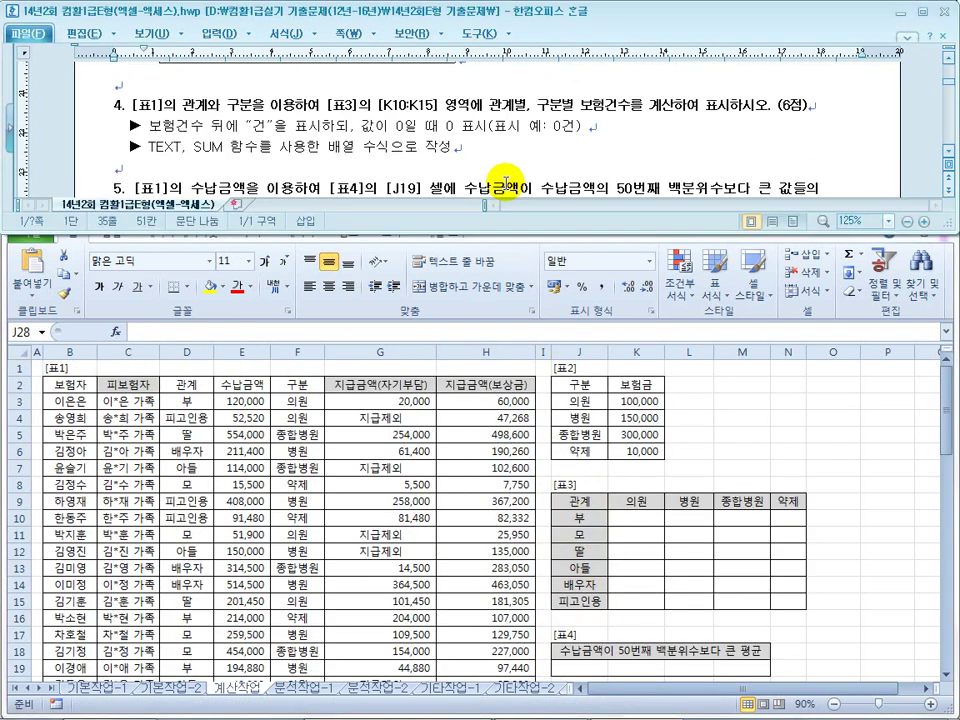
left_click(190, 152)
left_click_drag(392, 150, 290, 152)
left_click_drag(630, 104, 548, 110)
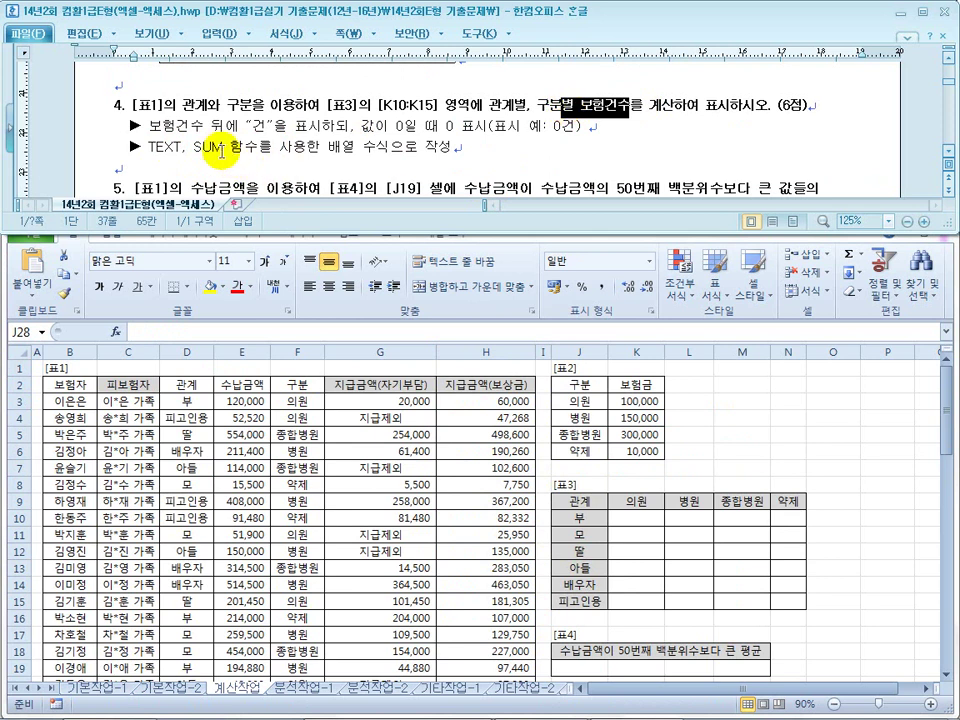
double_click(193, 150)
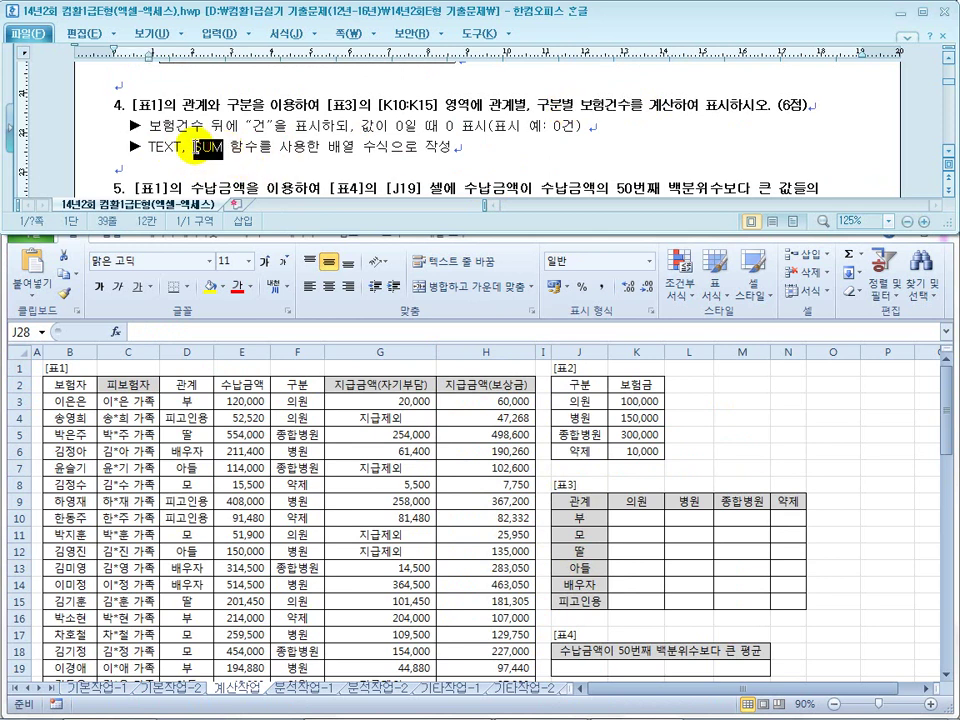
left_click_drag(390, 150, 290, 150)
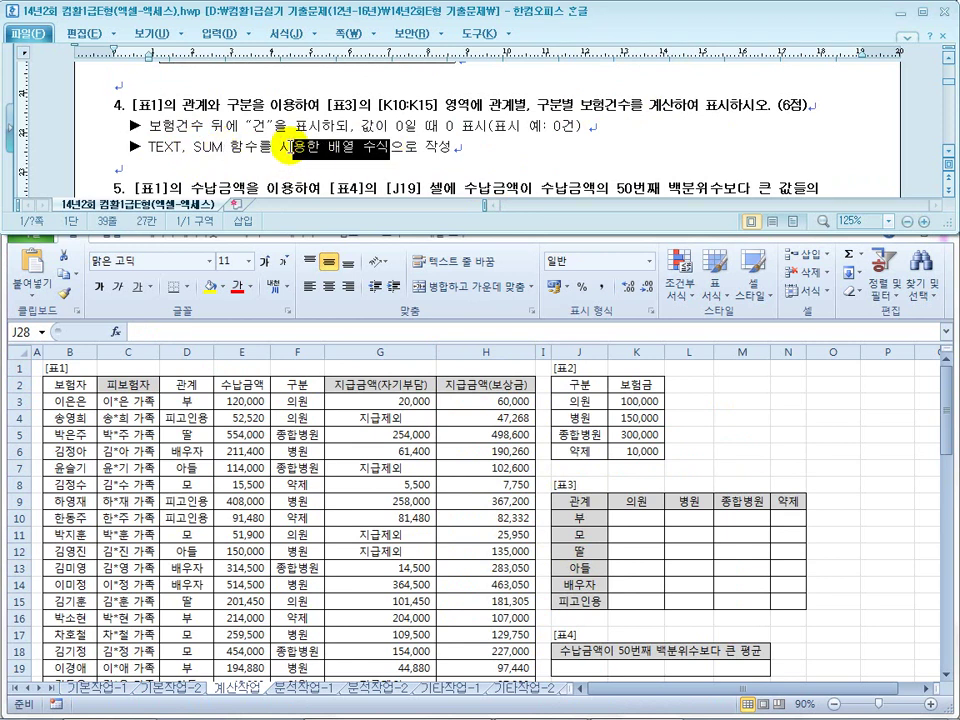
double_click(193, 150)
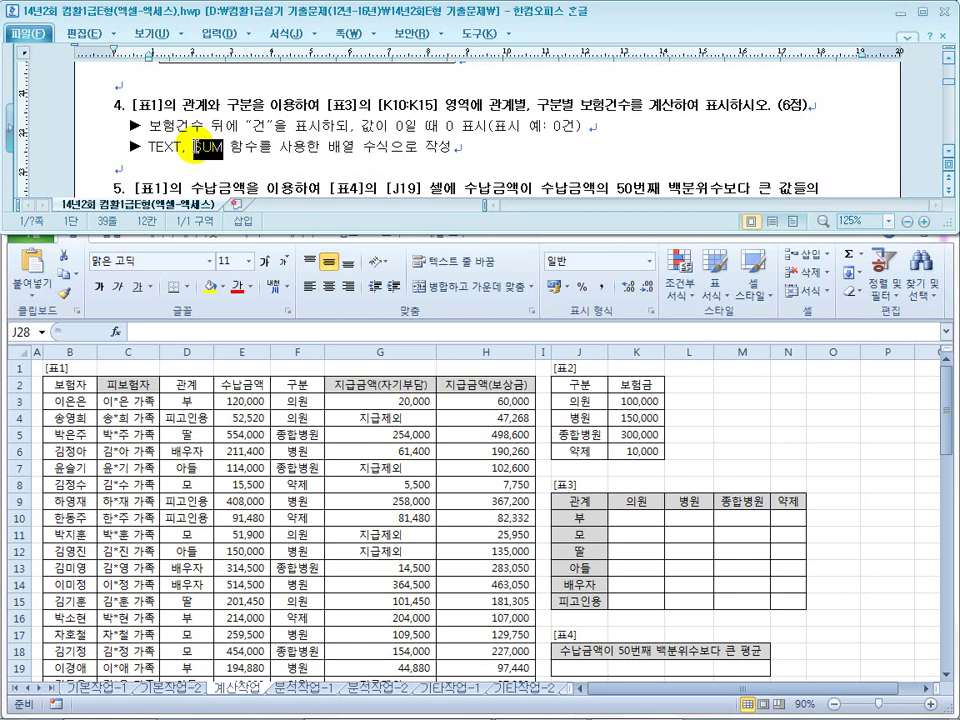
left_click_drag(630, 81, 620, 118)
left_click(624, 110)
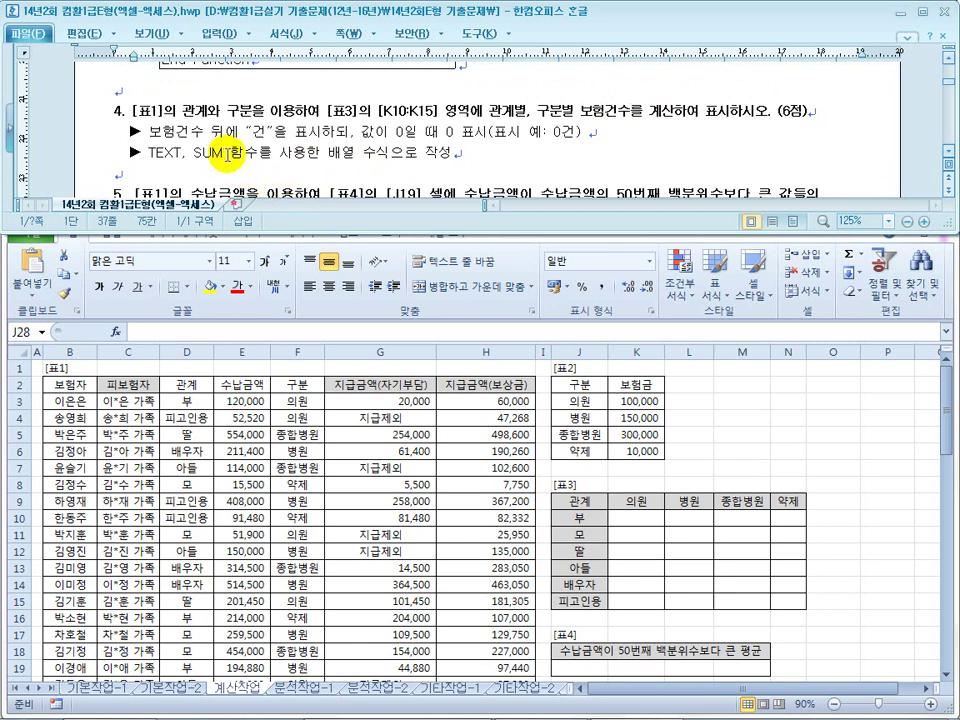
left_click_drag(226, 153, 195, 154)
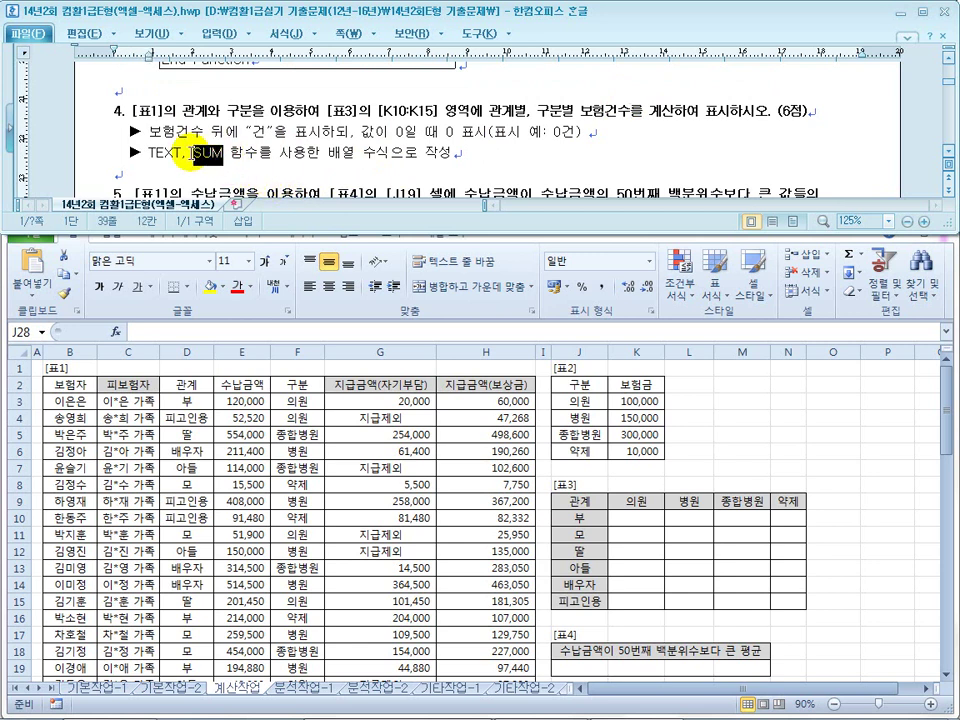
left_click(270, 157)
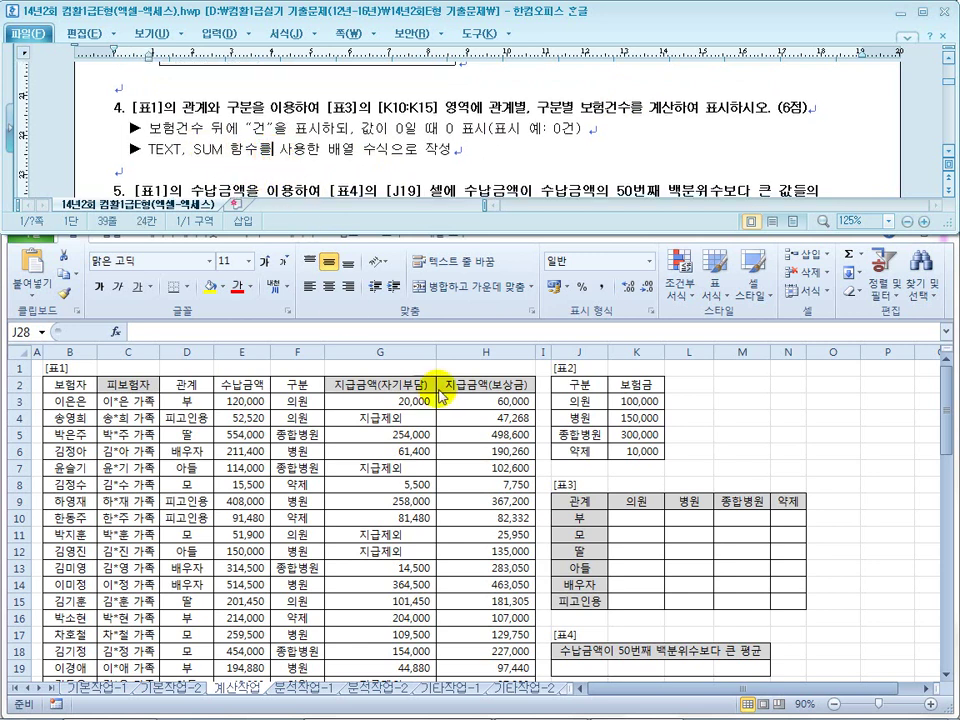
left_click(194, 192)
left_click(467, 488)
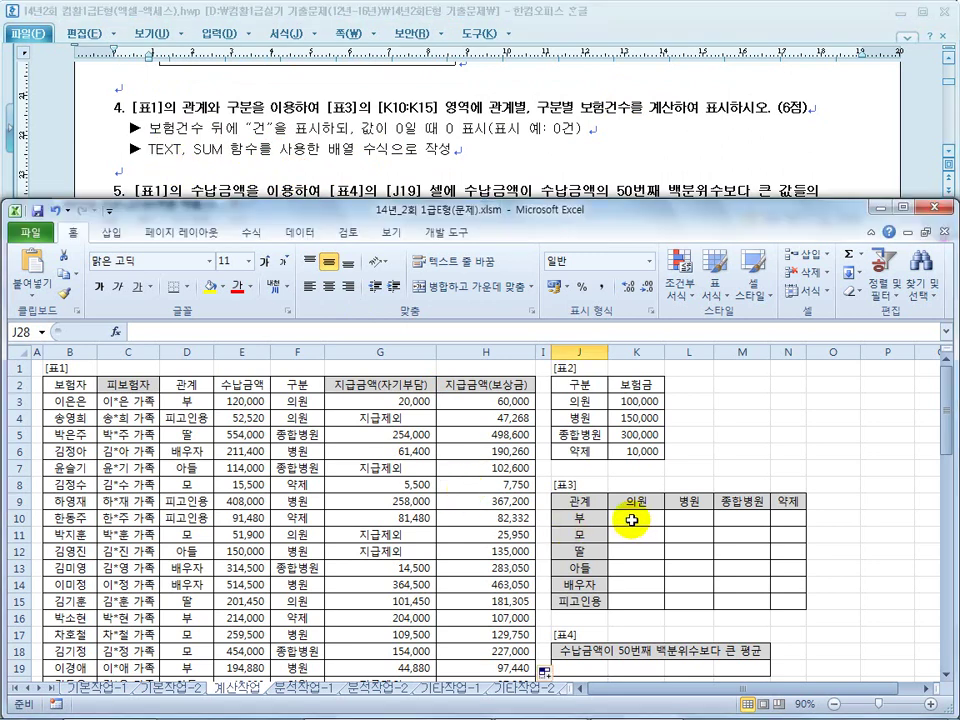
left_click(632, 520)
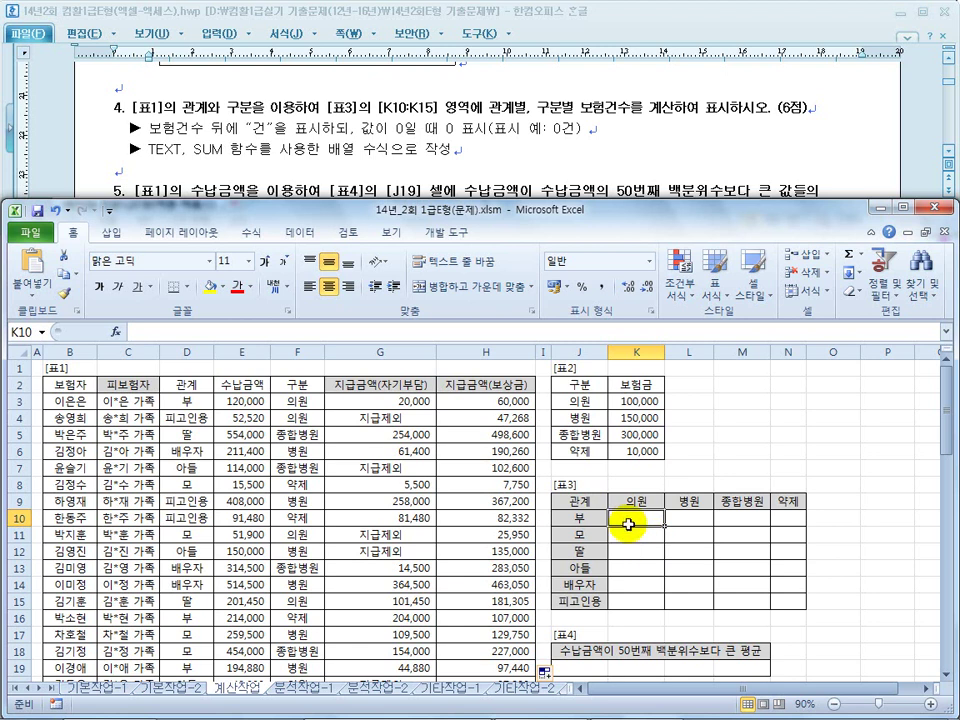
left_click_drag(579, 519, 591, 606)
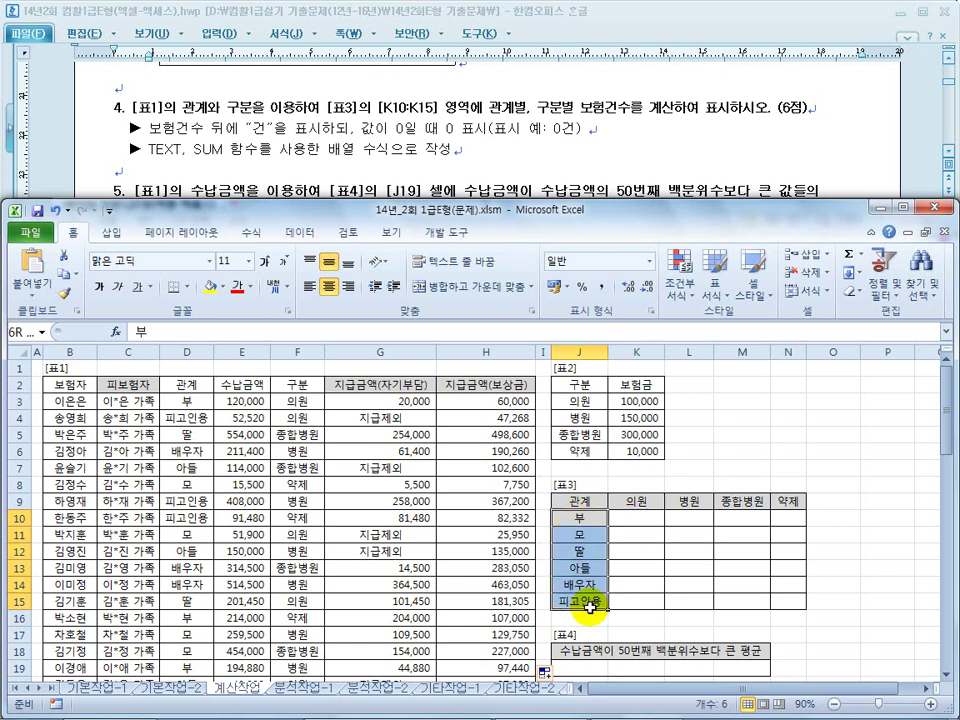
left_click_drag(621, 500, 765, 493)
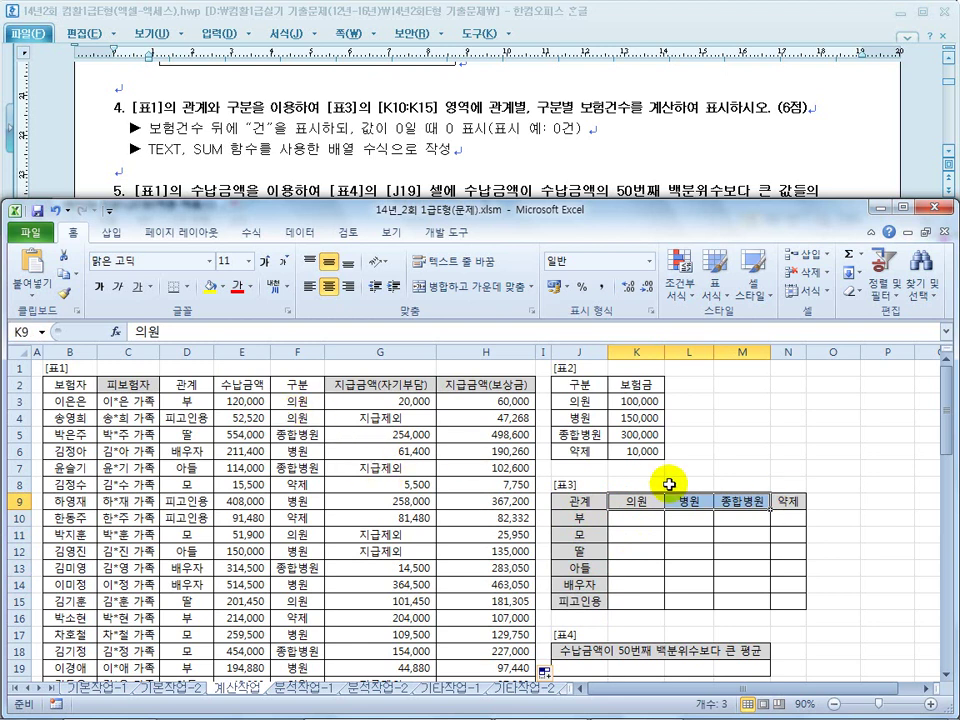
left_click_drag(636, 501, 780, 505)
Start the count formula in K10 as =sum(()*()*1), leaving two empty condition brackets.
left_click(626, 518)
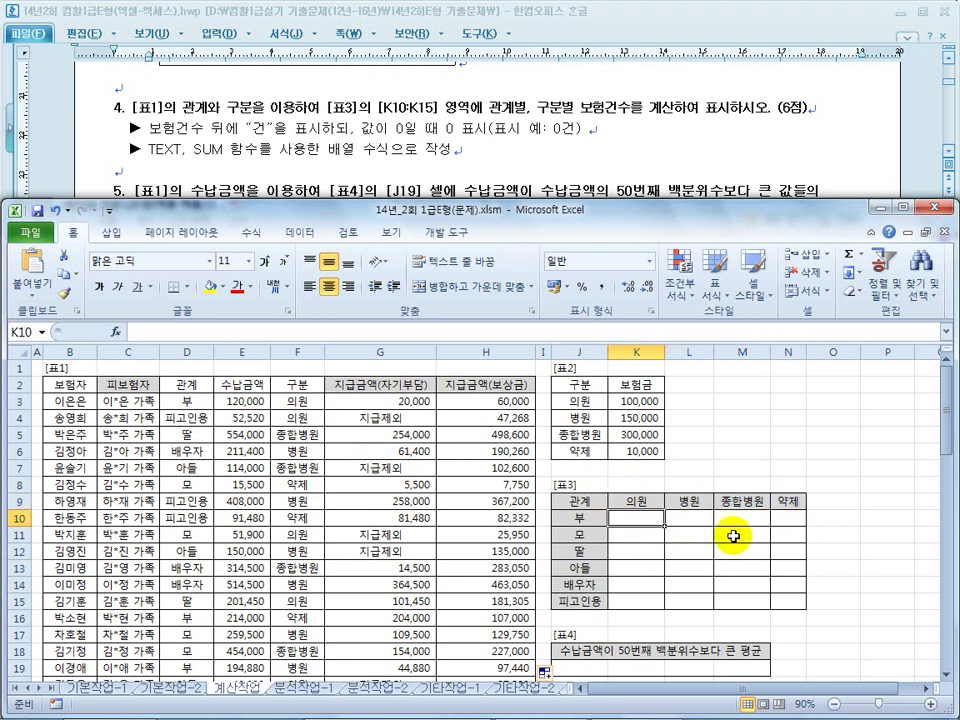
type("=sum(")
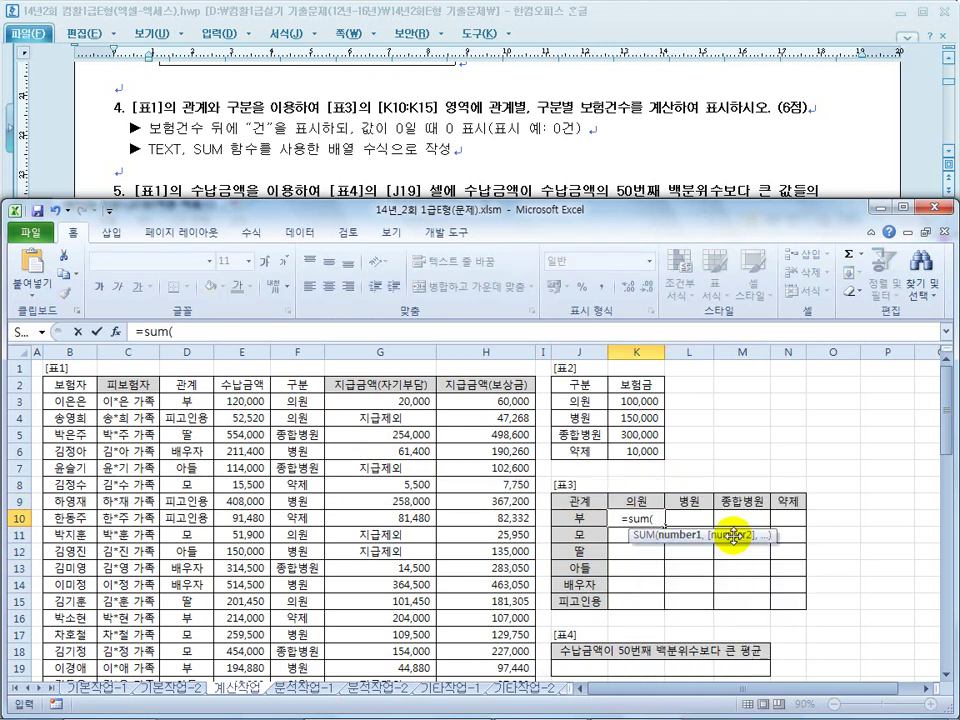
left_click(184, 332)
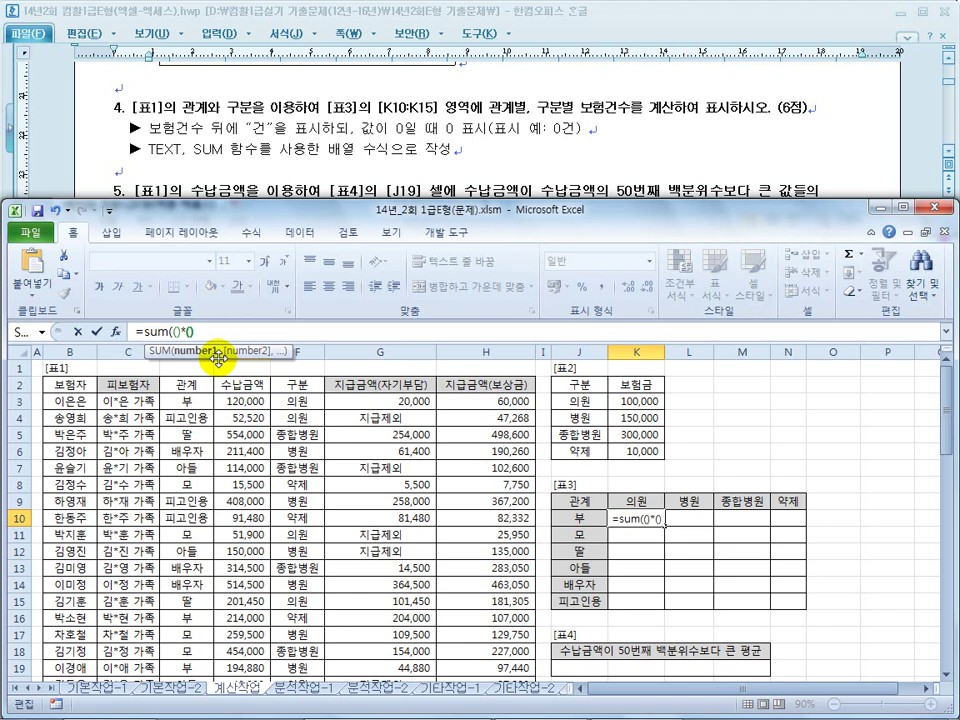
left_click(184, 331)
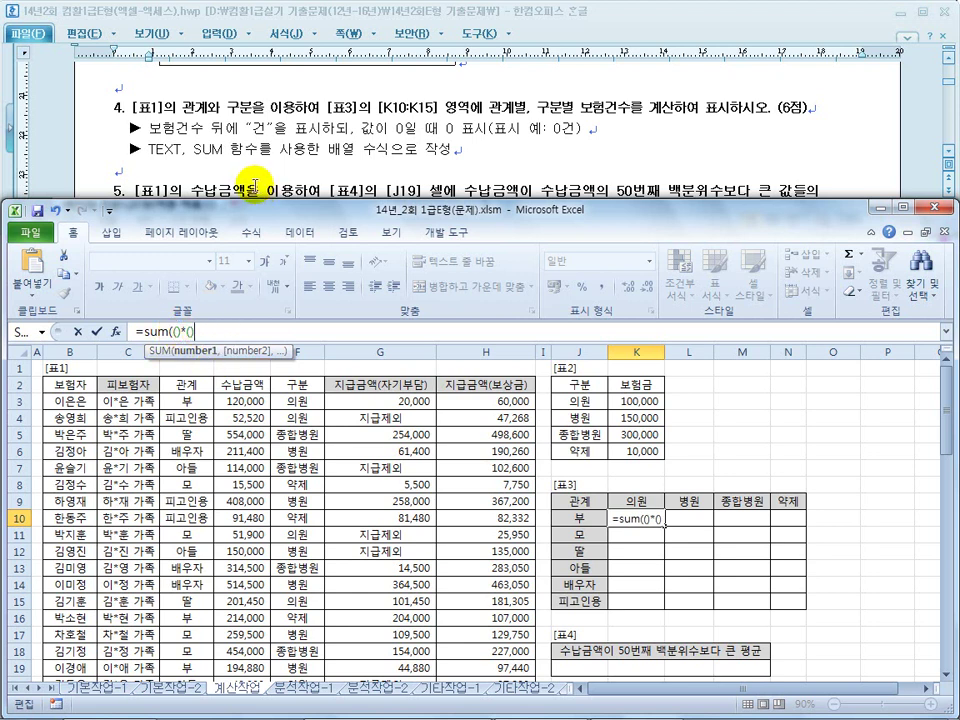
type("*1")
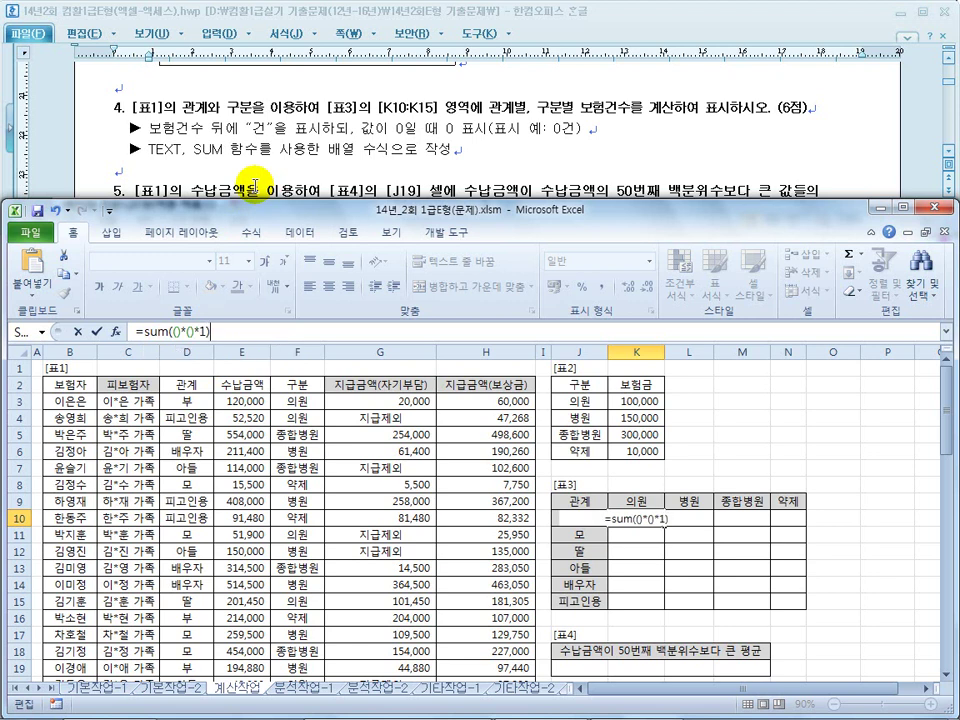
left_click(197, 331)
left_click(220, 332)
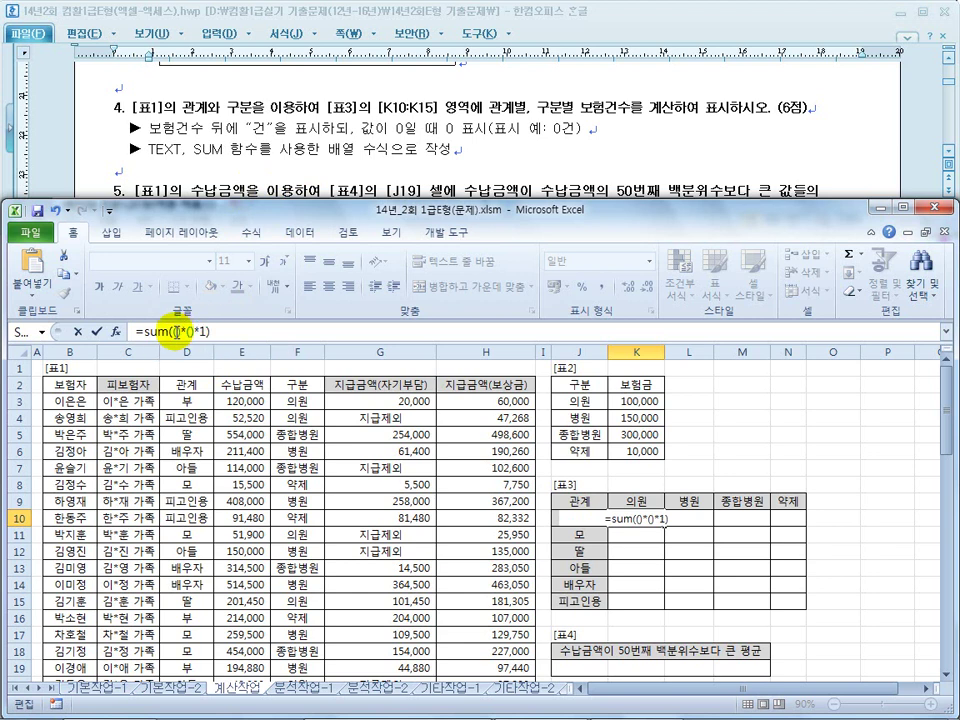
left_click(190, 332)
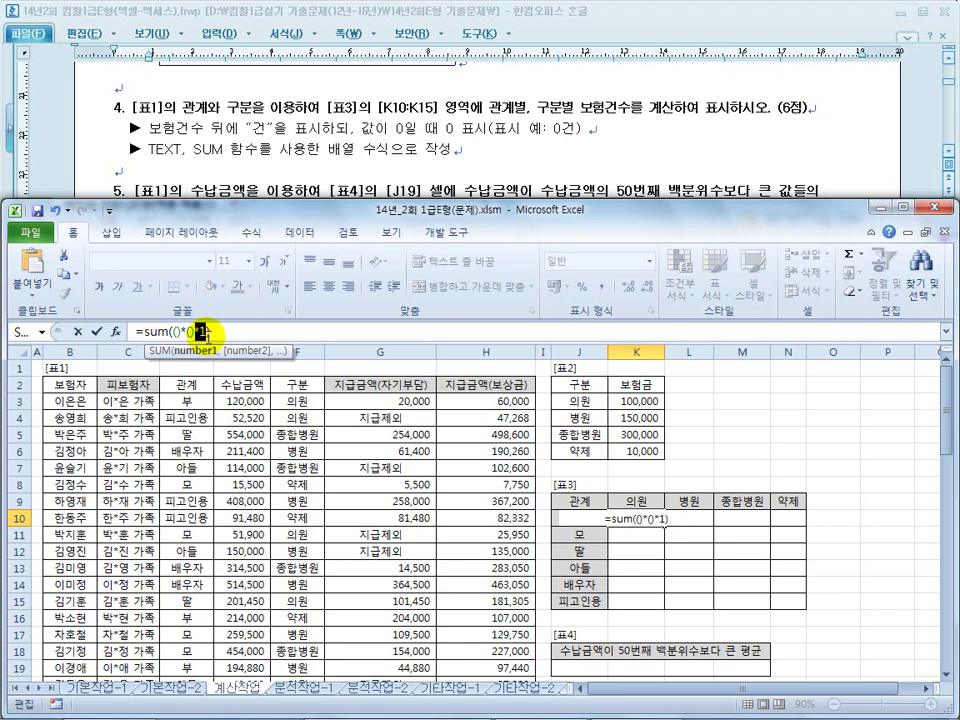
left_click(212, 331)
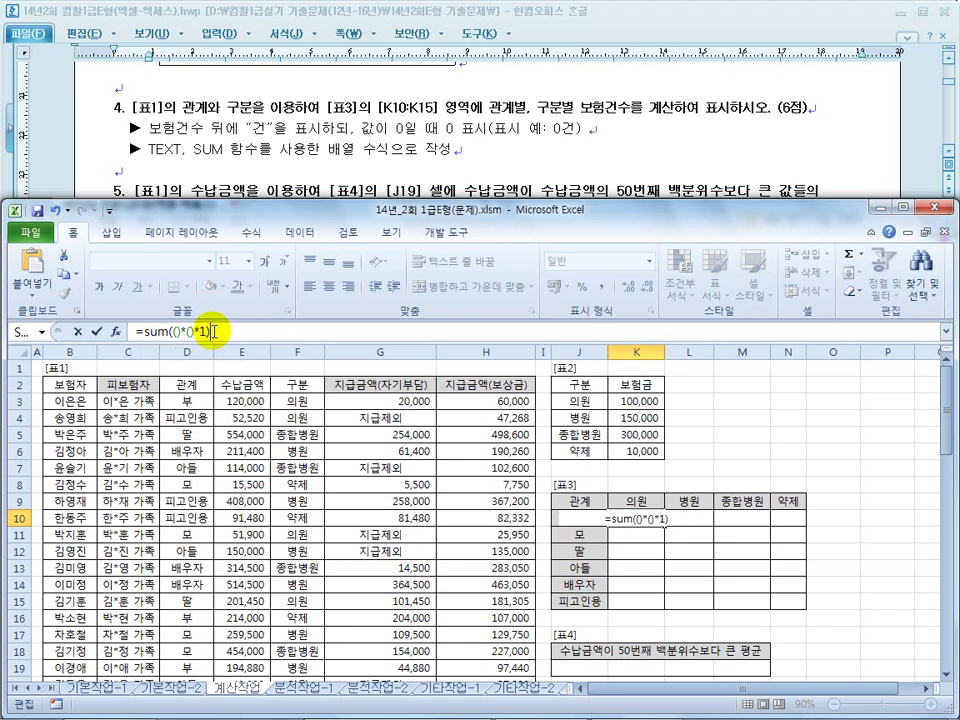
Fill the first condition bracket of K10's SUM formula with $D$3:$D$30=$J10 to match the 관계 values.
left_click(181, 334)
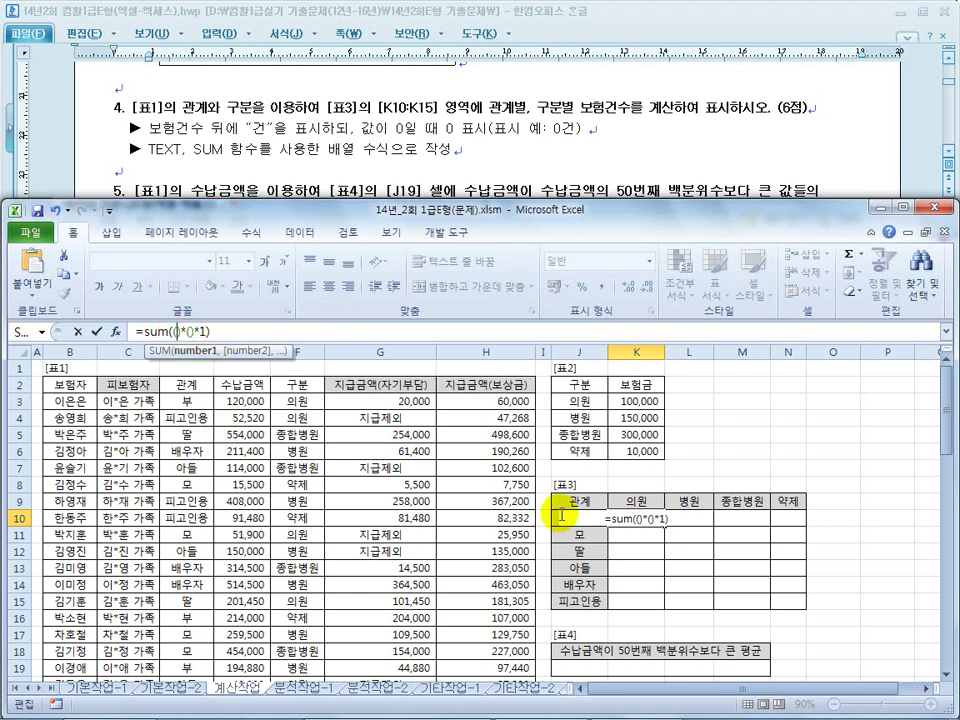
left_click_drag(186, 402, 192, 662)
key("F4")
type("=")
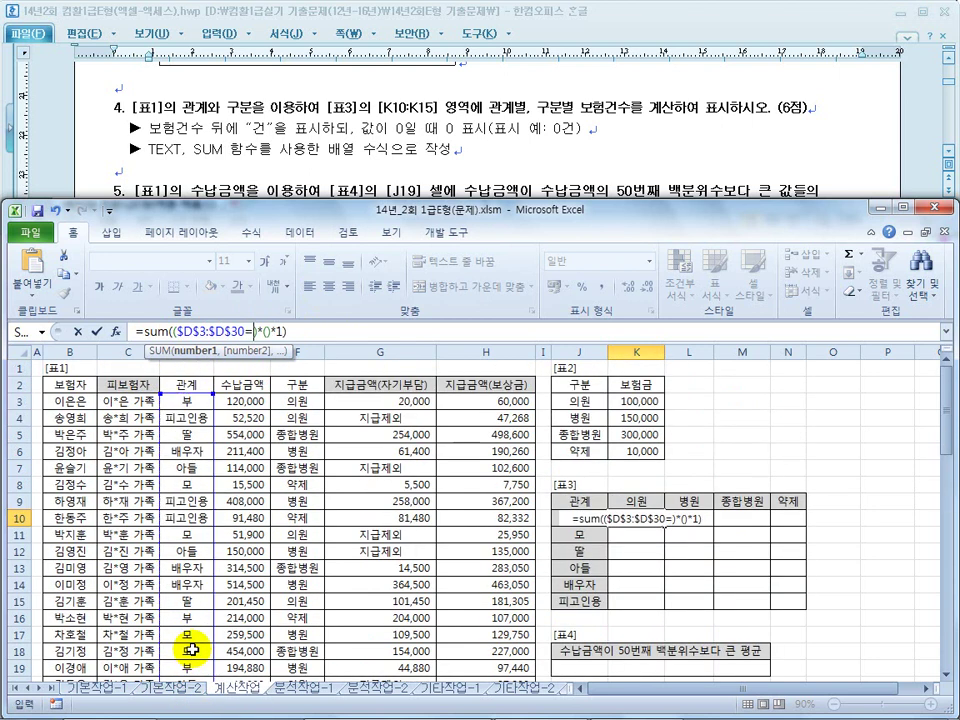
left_click(577, 515)
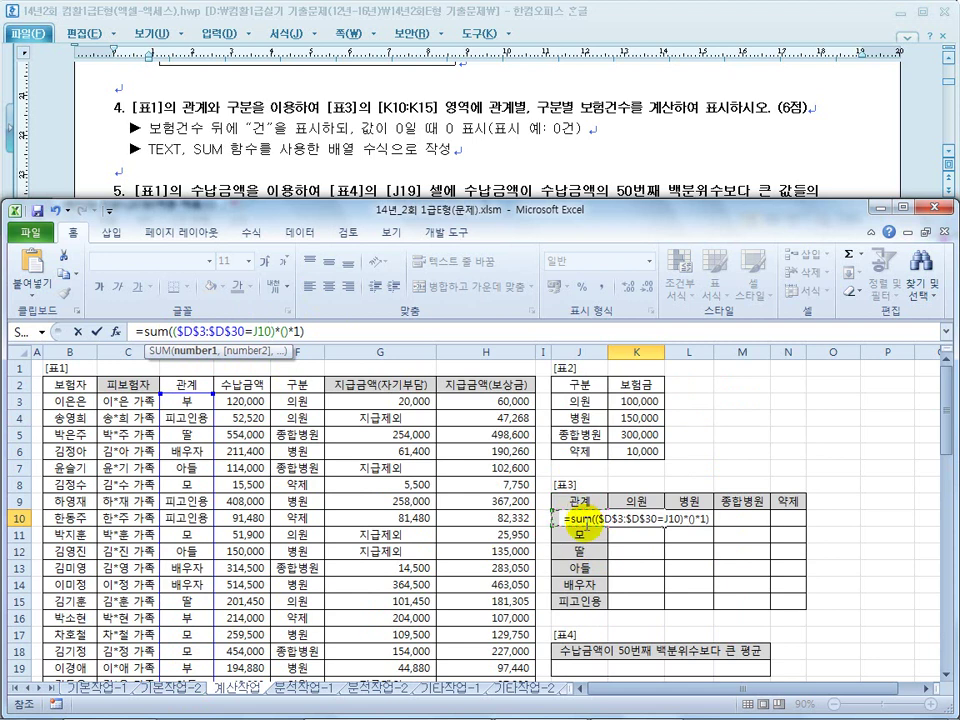
key("F4")
key("F4")
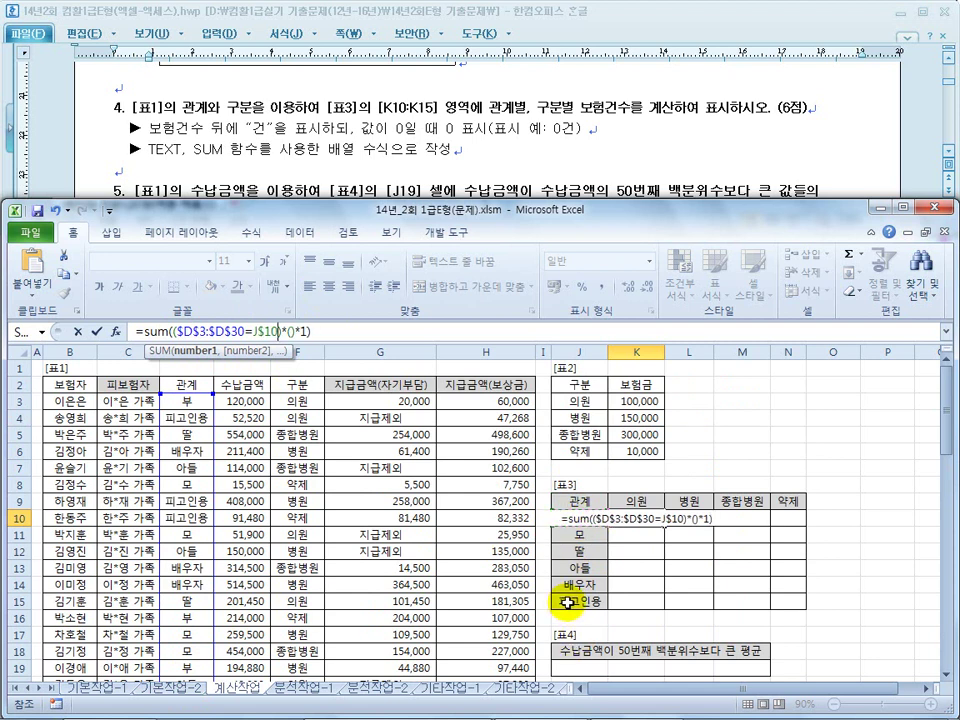
Fill the second condition bracket of the SUM formula with $F$3:$F$30=K$9 to match the 구분 values.
left_click(291, 331)
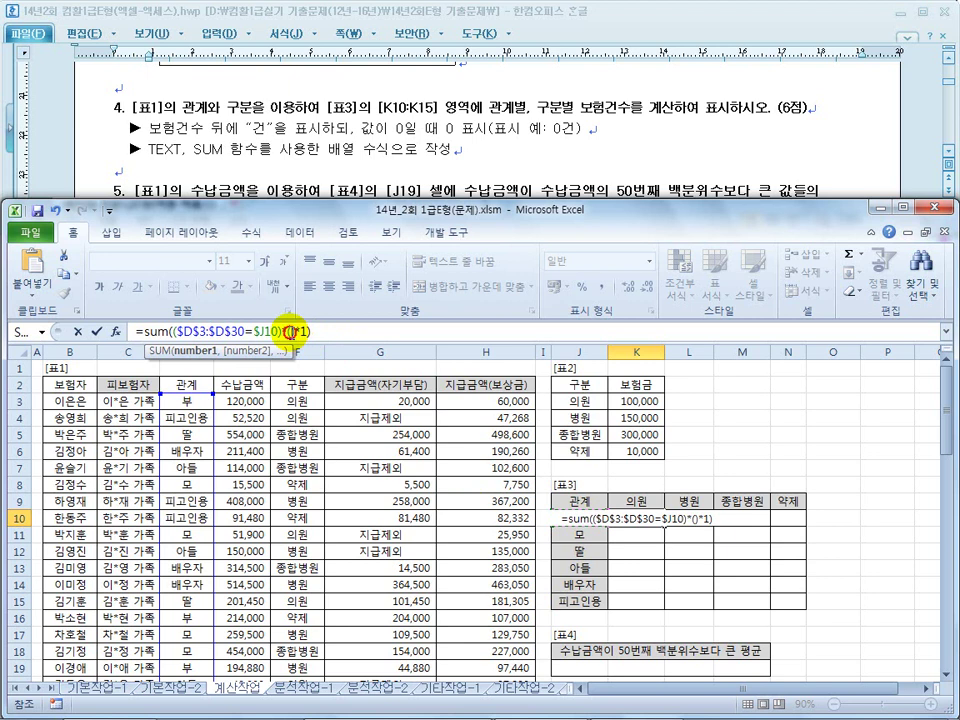
left_click_drag(297, 401, 297, 568)
key("F4")
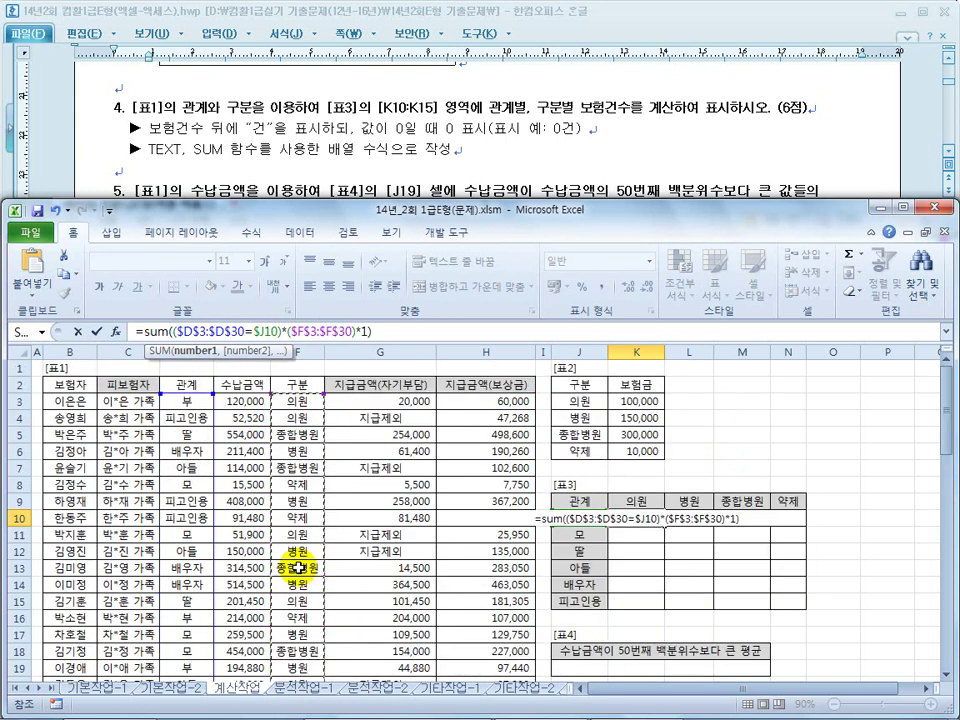
type("=")
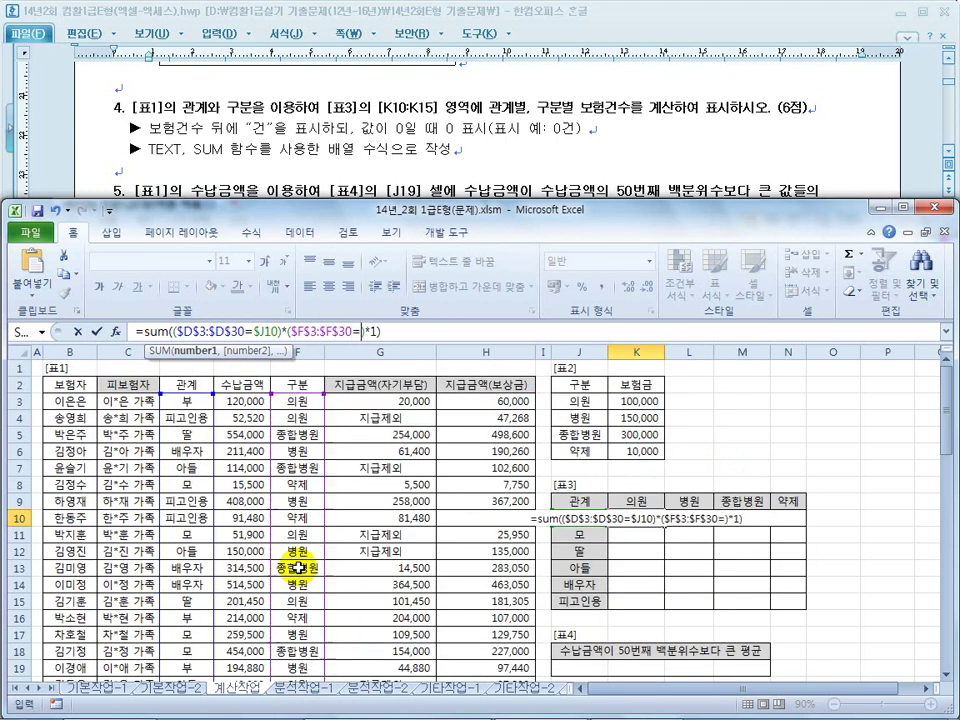
left_click(638, 501)
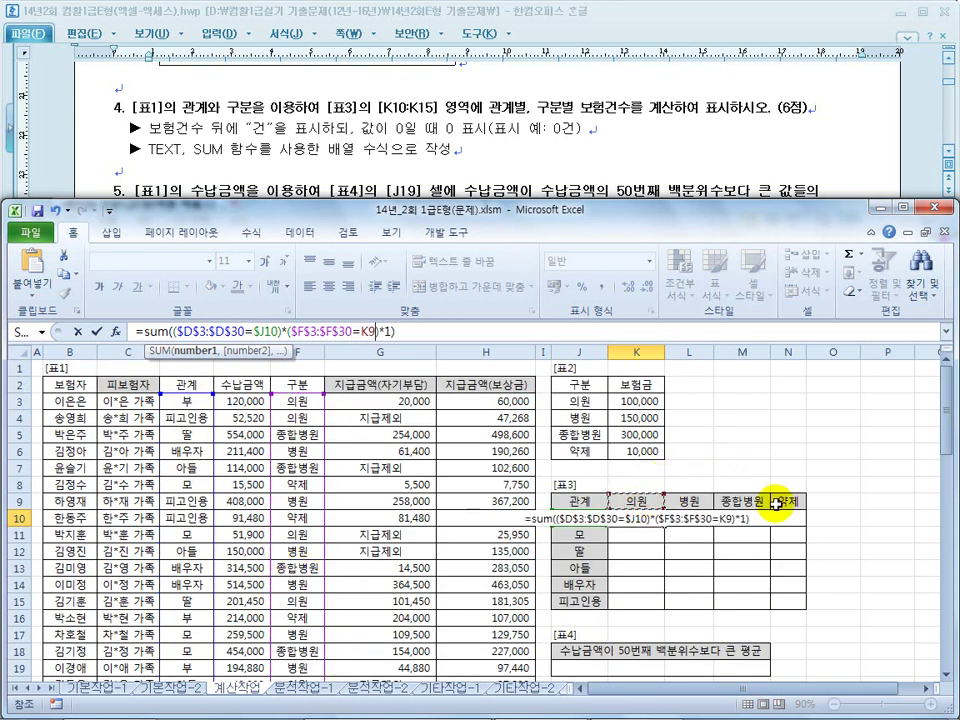
key("F4")
key("F4")
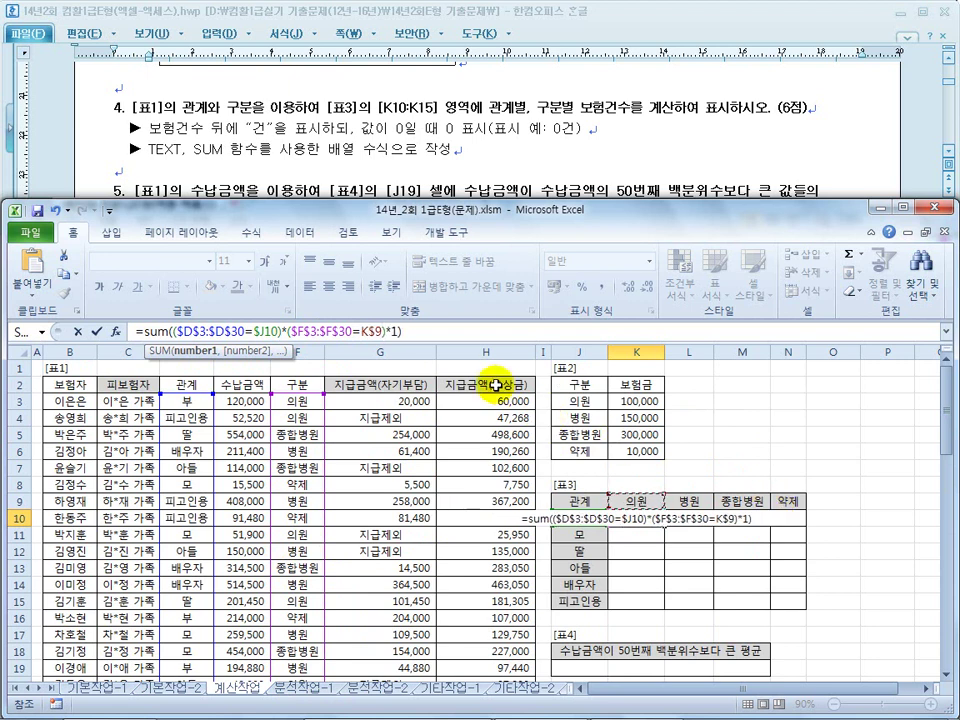
Enter the K10 formula as an array formula and fill it across [표3] through K10:N15.
key("ctrl+shift+Return")
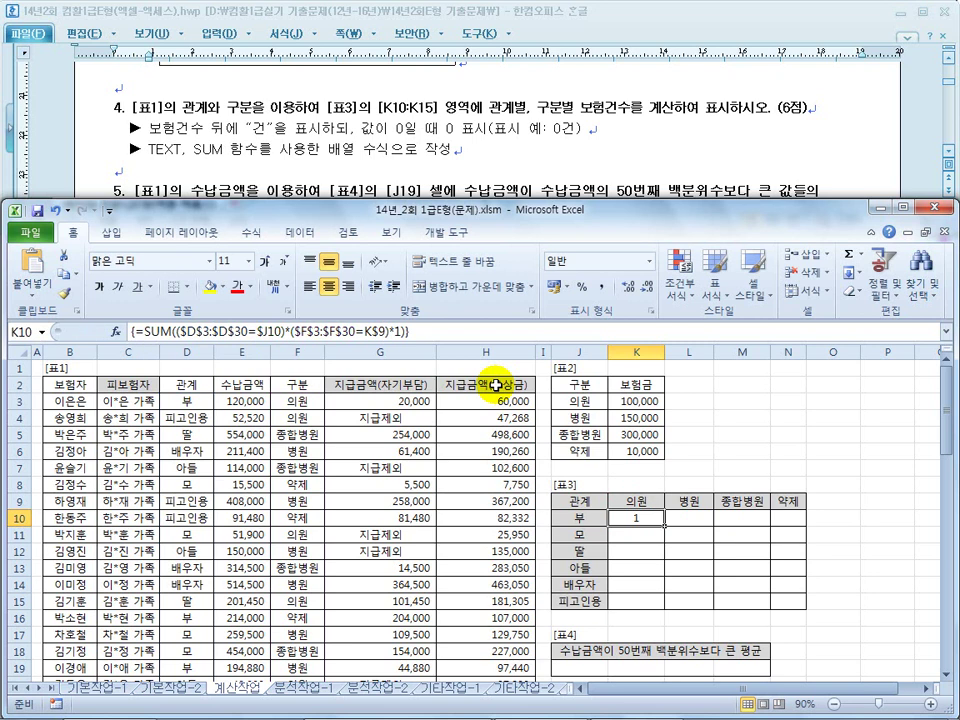
left_click_drag(665, 528, 808, 606)
Check the 부 and 종합병원 count in M10 against the 구분 of each 부 row in [표1].
left_click(744, 521)
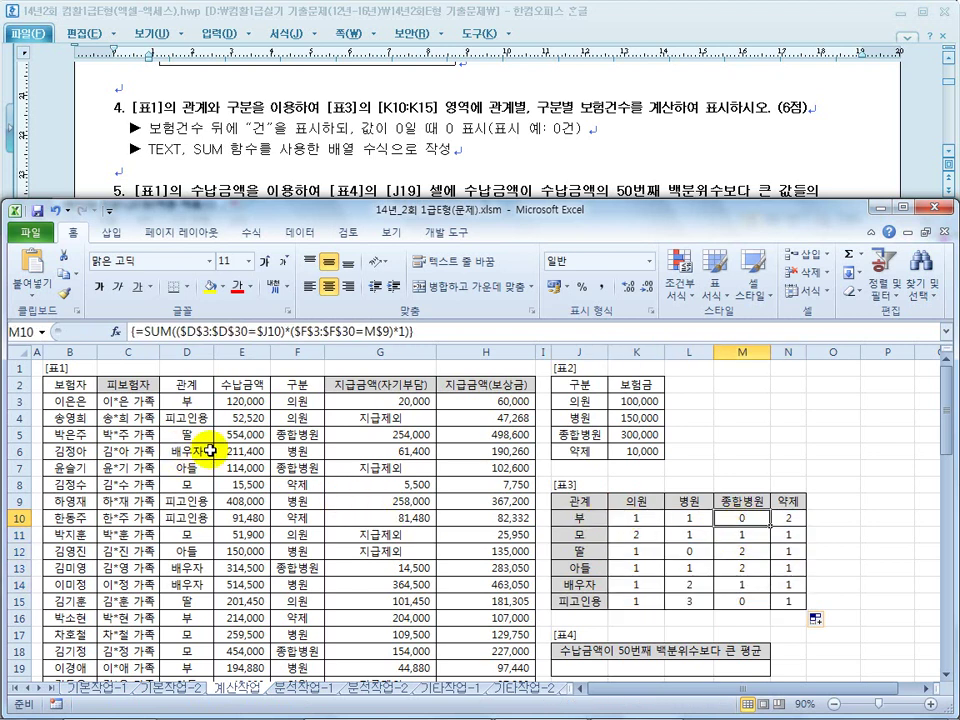
left_click(188, 403)
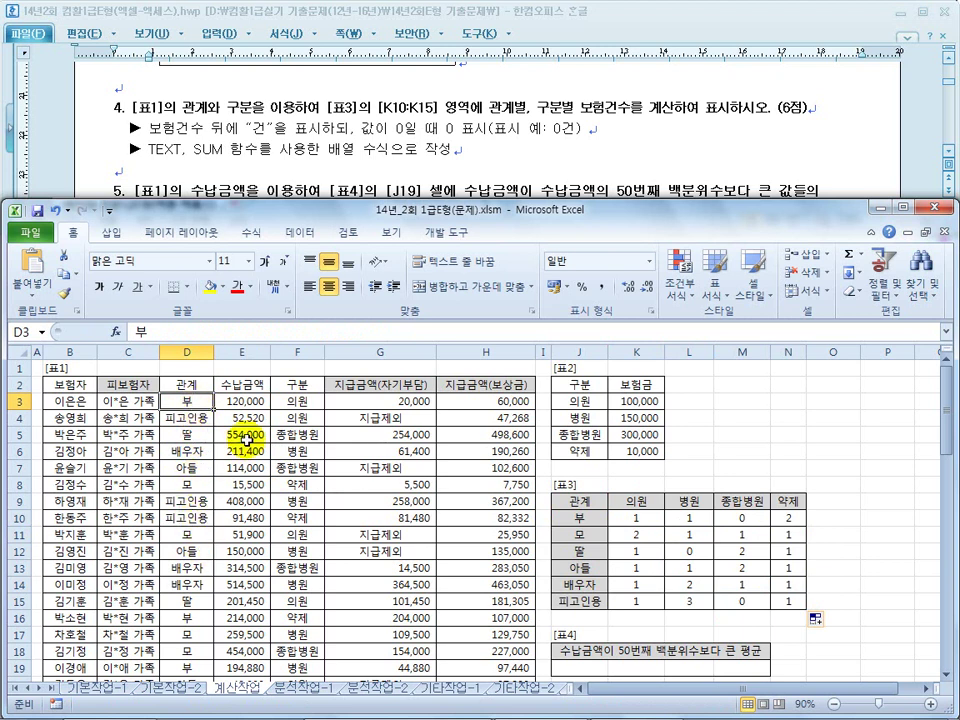
left_click(203, 521)
scroll(197, 521, "down", 2)
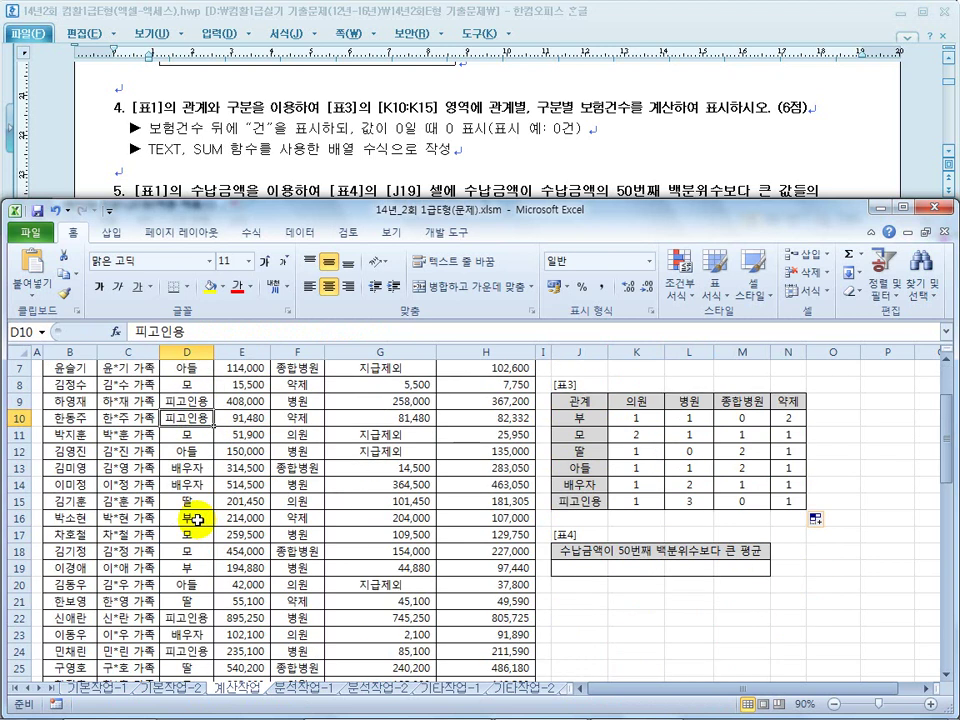
left_click_drag(187, 530, 300, 529)
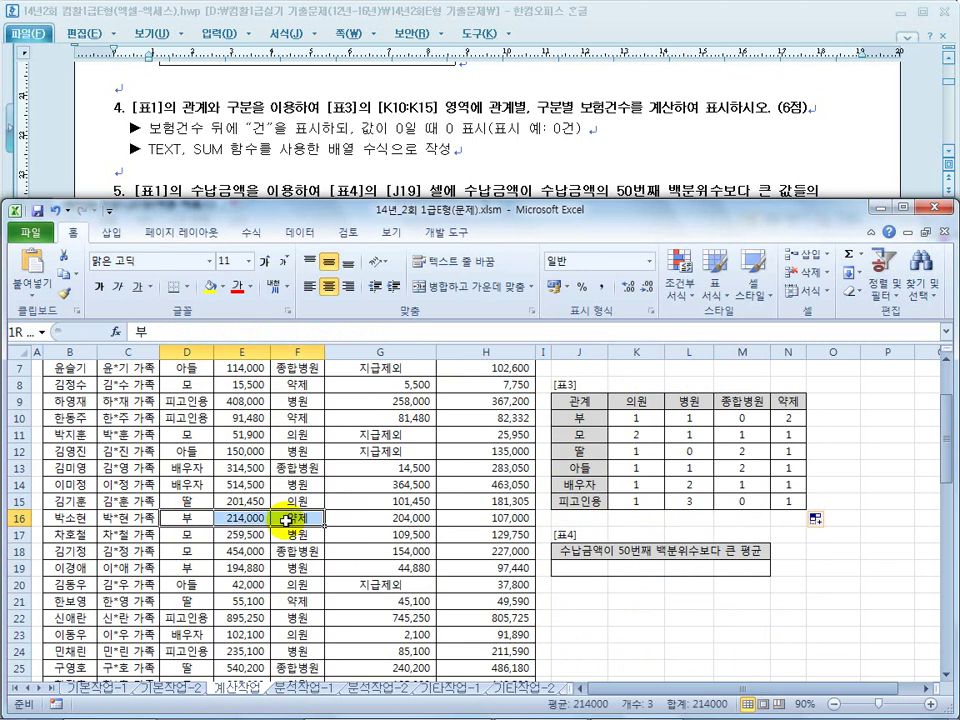
left_click_drag(193, 566, 303, 568)
scroll(220, 598, "down", 2)
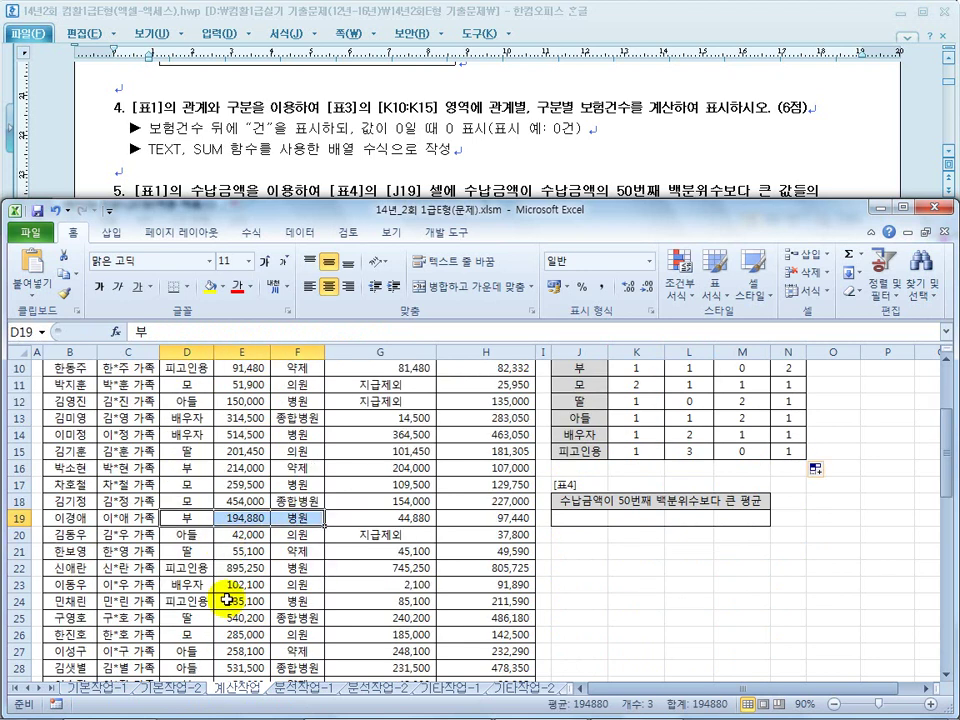
left_click_drag(193, 634, 315, 634)
scroll(666, 465, "up", 3)
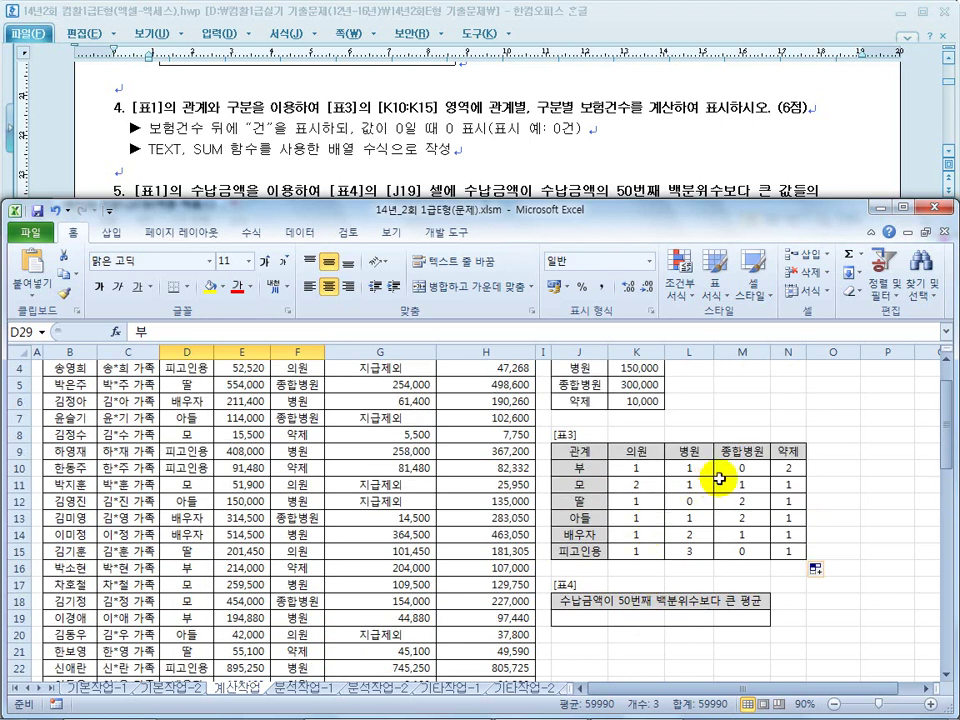
left_click(738, 467)
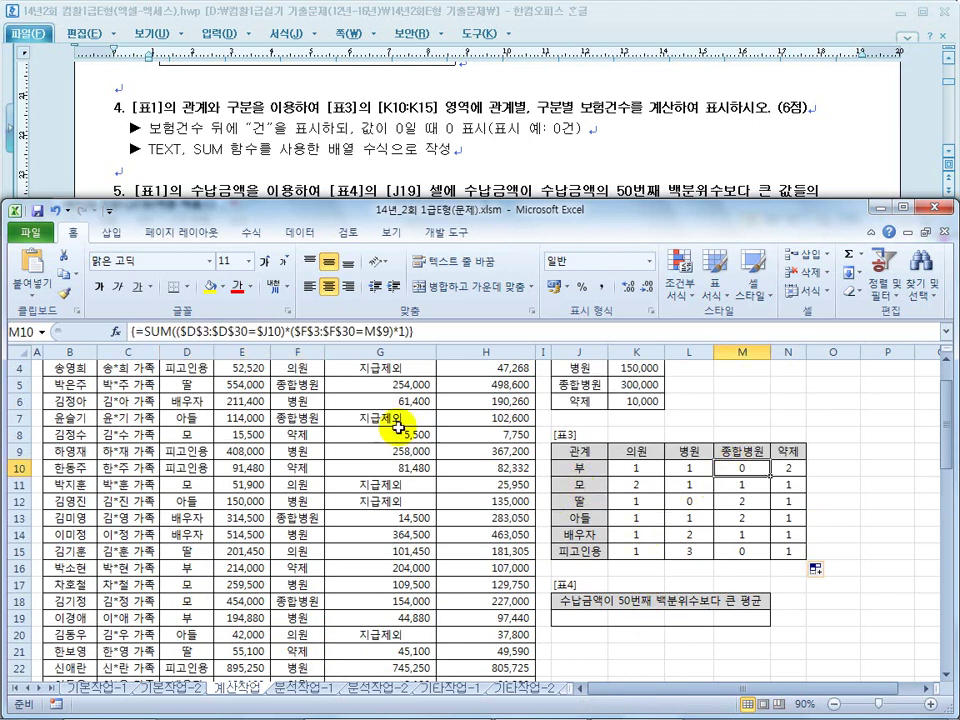
Examine task 4's display requirement for zero values, marking up how the # and 0 format codes apply before 건.
left_click_drag(583, 129, 553, 131)
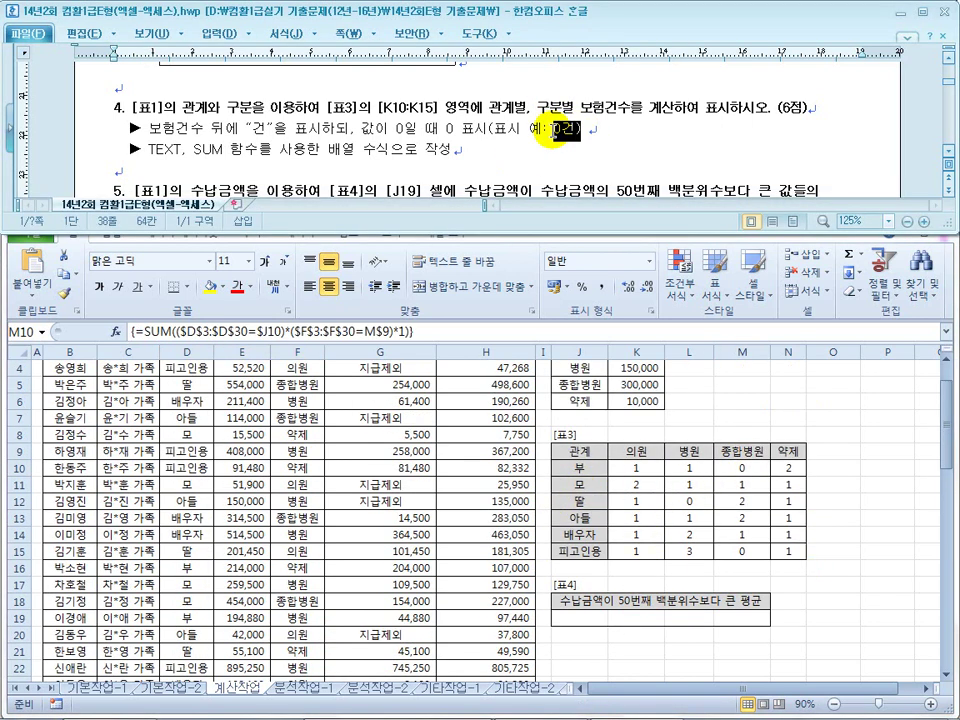
left_click_drag(393, 130, 481, 130)
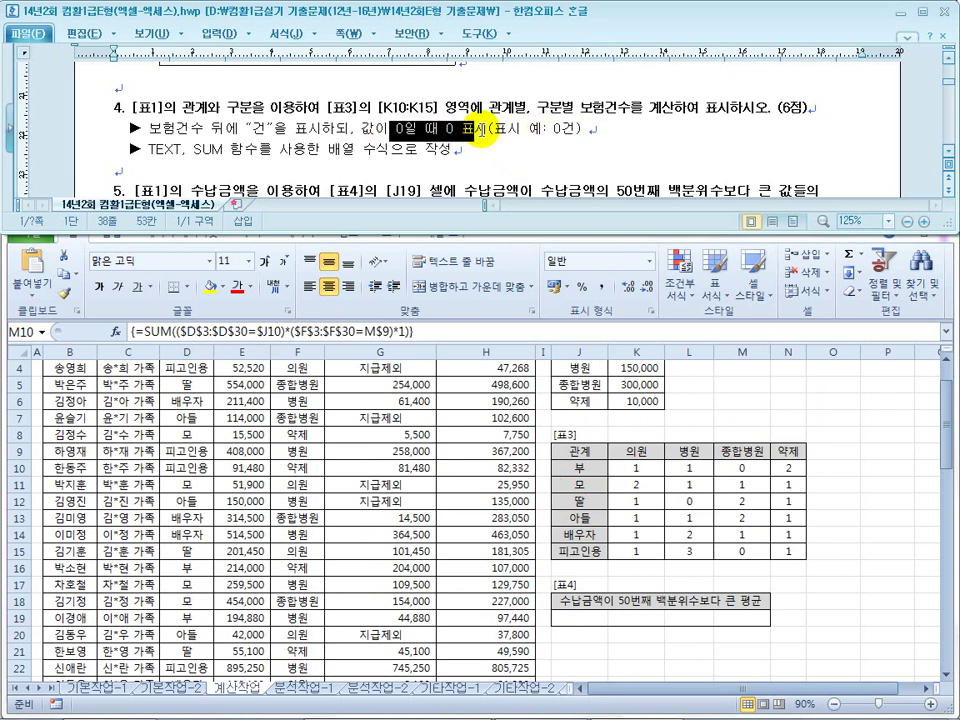
left_click_drag(390, 140, 510, 146)
mouse_move(651, 150)
left_mouse_down()
mouse_move(725, 146)
mouse_move(697, 172)
mouse_move(642, 152)
mouse_move(660, 172)
left_mouse_up()
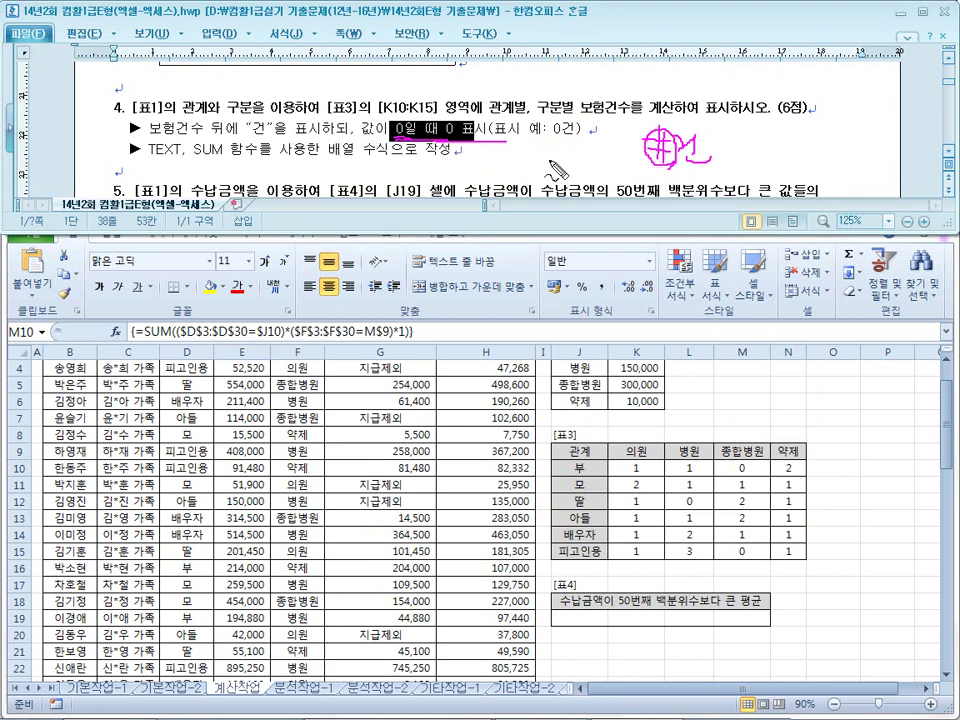
mouse_move(770, 152)
left_mouse_down()
mouse_move(792, 158)
mouse_move(742, 150)
mouse_move(737, 165)
left_mouse_up()
mouse_move(524, 146)
left_mouse_down()
mouse_move(531, 176)
mouse_move(582, 153)
left_mouse_up()
mouse_move(560, 163)
left_mouse_down()
mouse_move(583, 162)
mouse_move(567, 169)
left_mouse_up()
left_click_drag(577, 145, 577, 169)
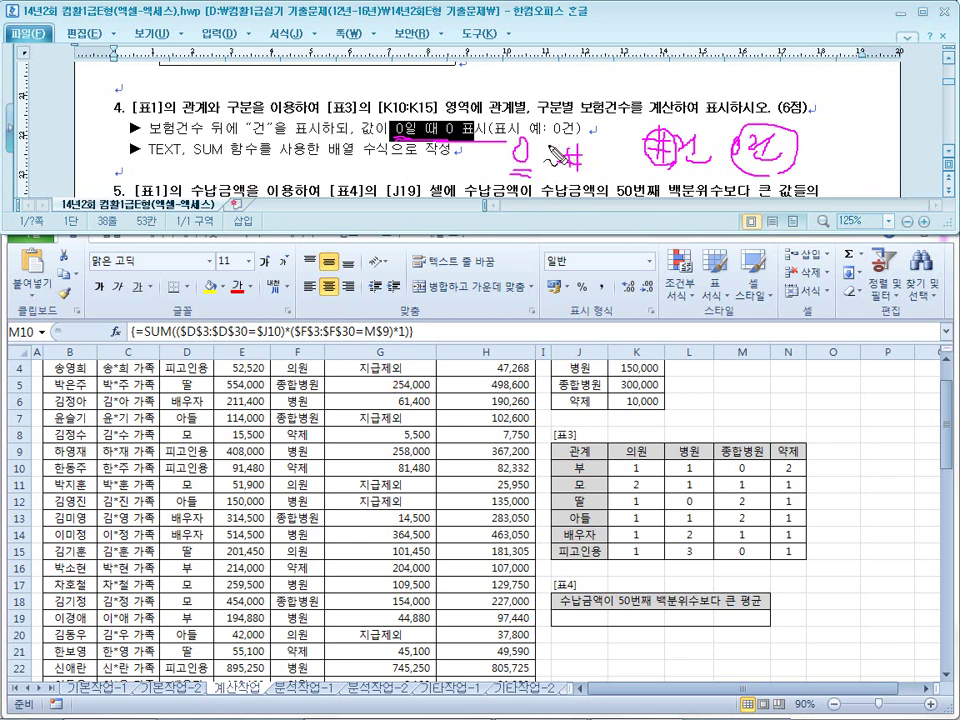
key("Escape")
Wrap K10's SUM formula in a TEXT function with the format code "0건".
left_click(633, 467)
left_click(633, 467)
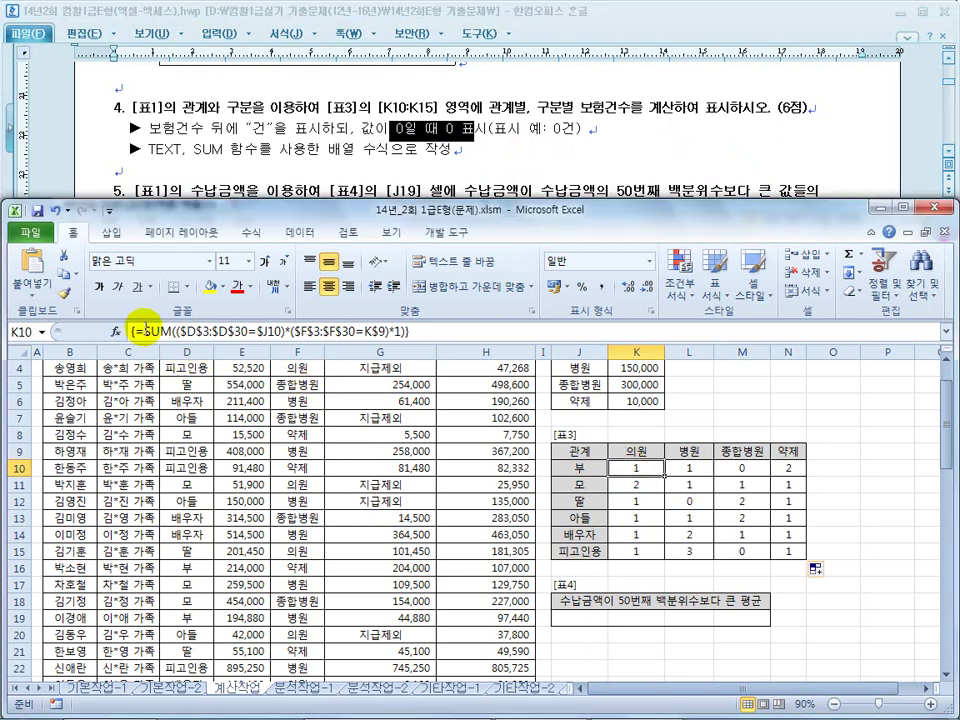
left_click(190, 331)
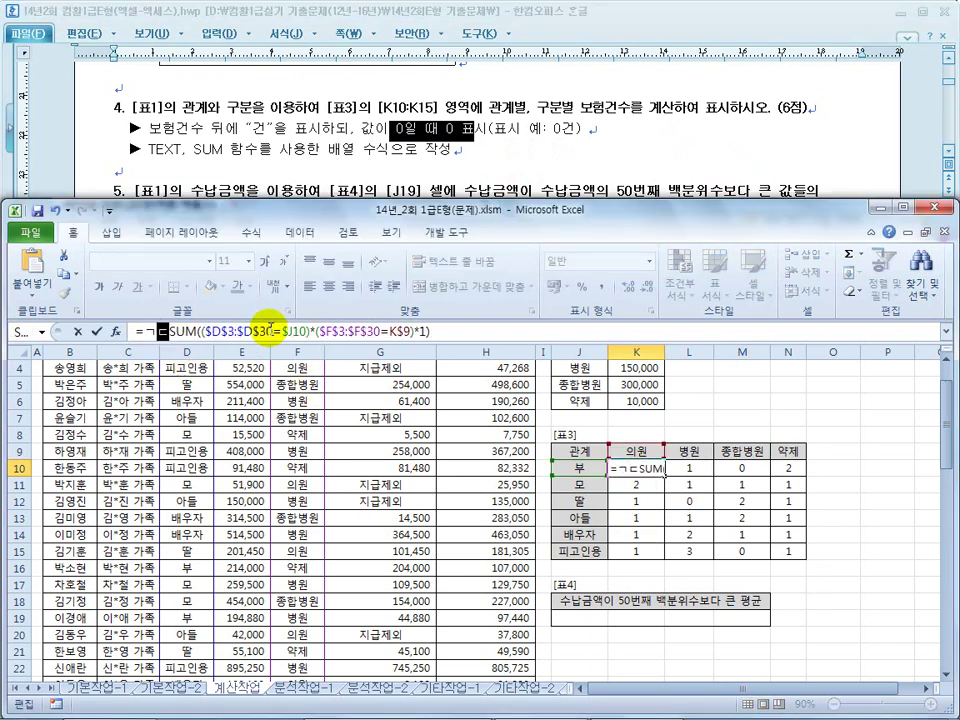
type("text")
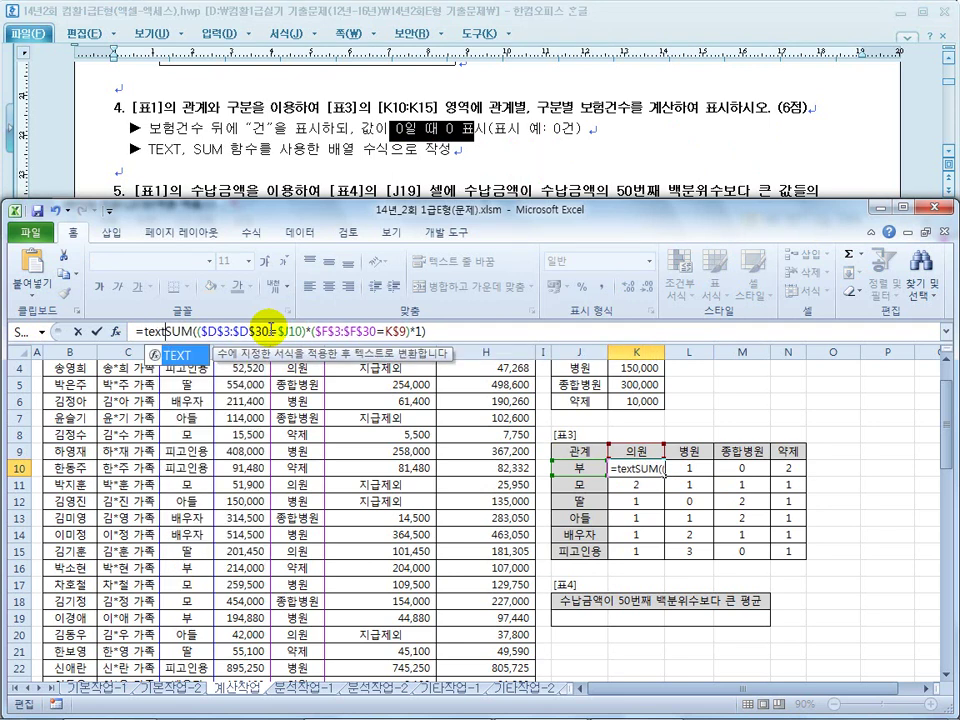
type("(")
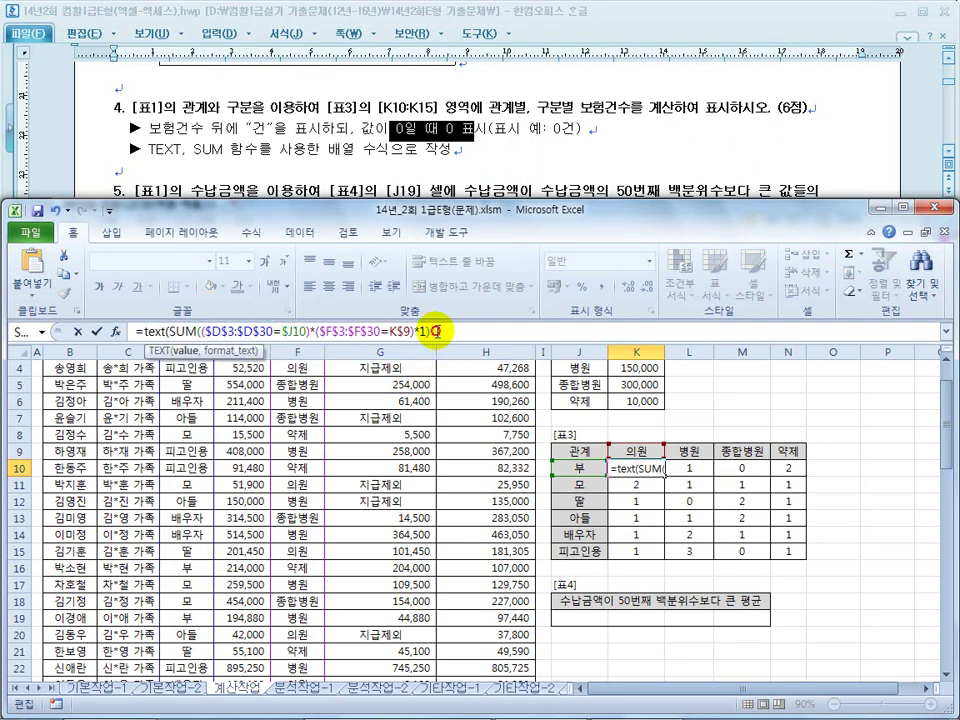
left_click(486, 326)
type(",")
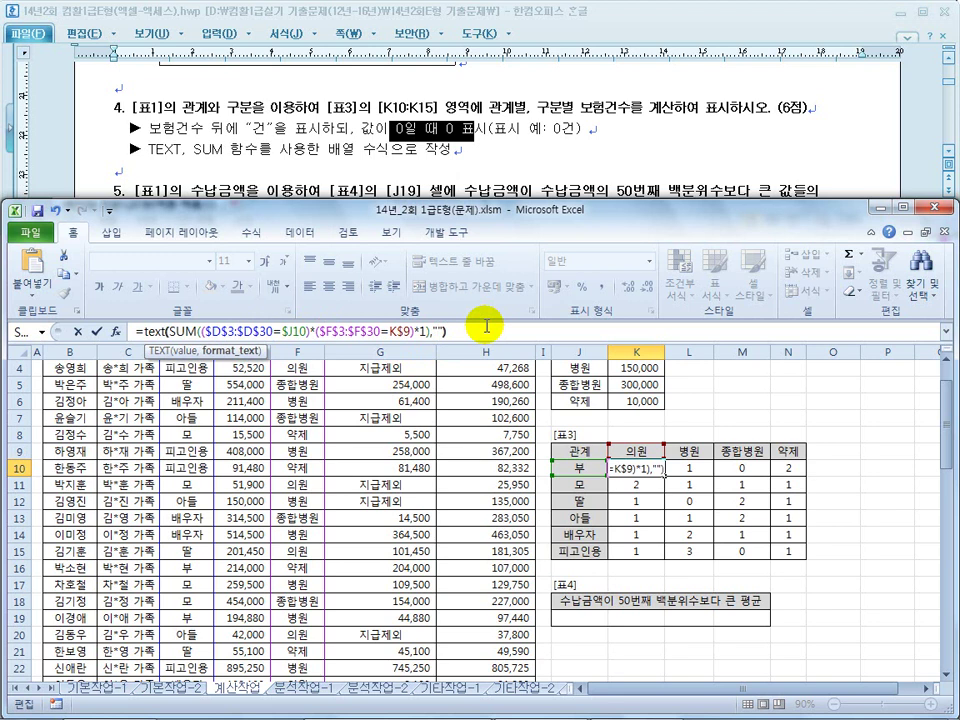
left_click(438, 331)
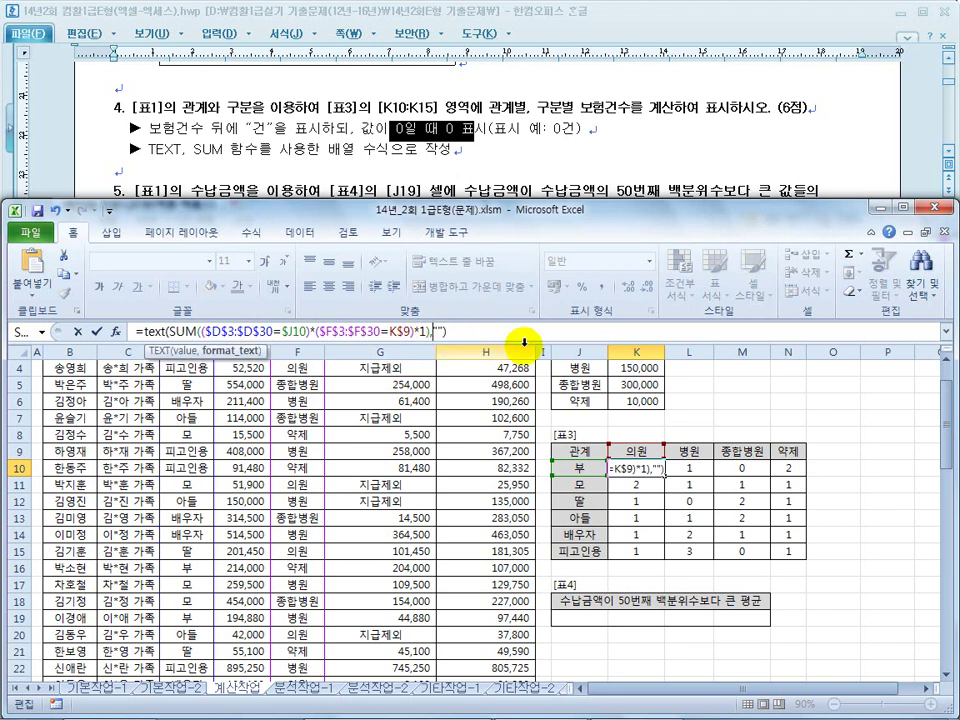
type("0건")
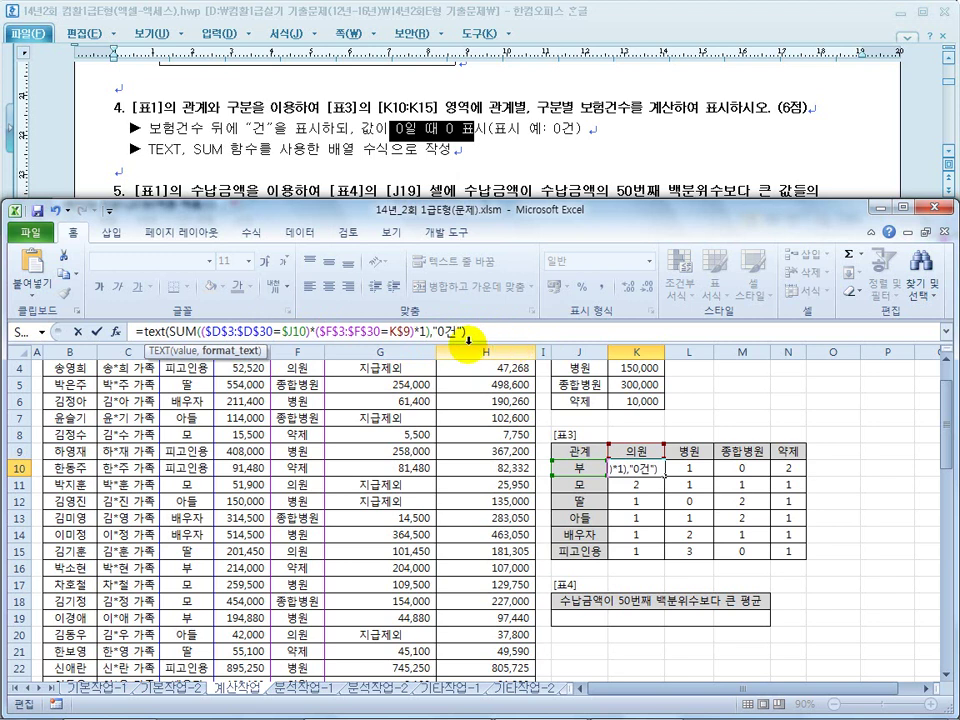
Try the format code "#,##0건" in K10's TEXT function and restore "0건".
left_click(437, 333)
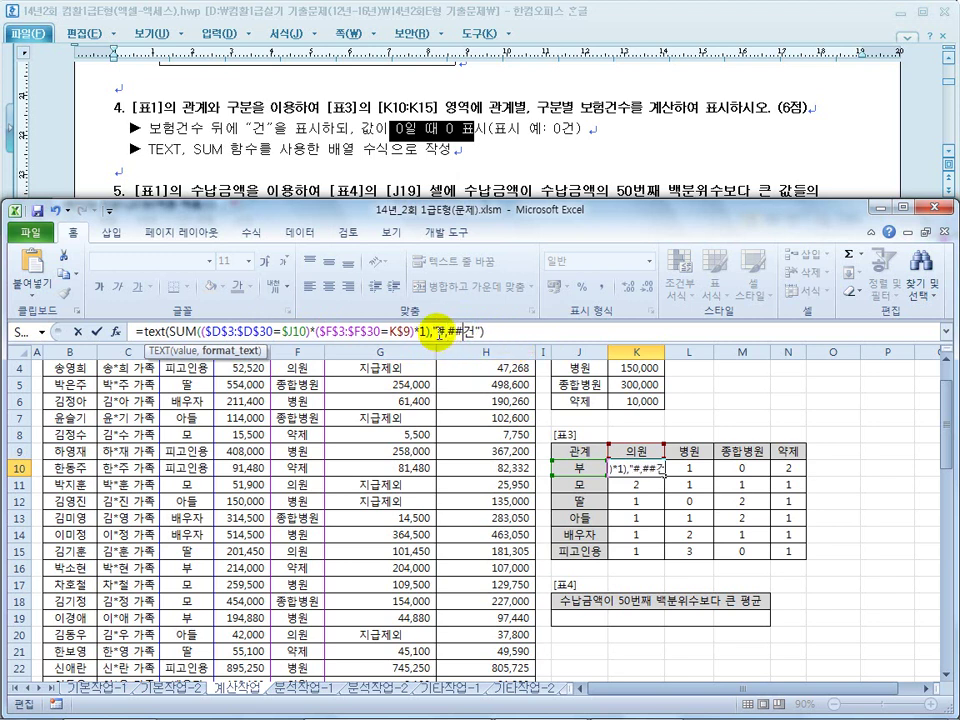
left_click_drag(470, 331, 463, 331)
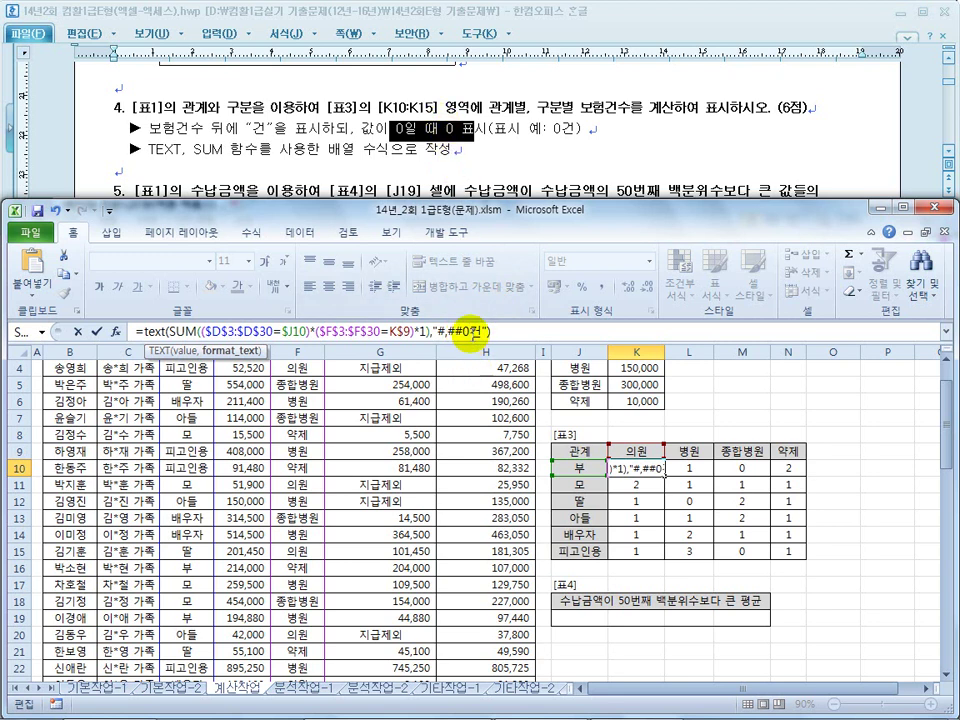
left_click_drag(458, 334, 432, 338)
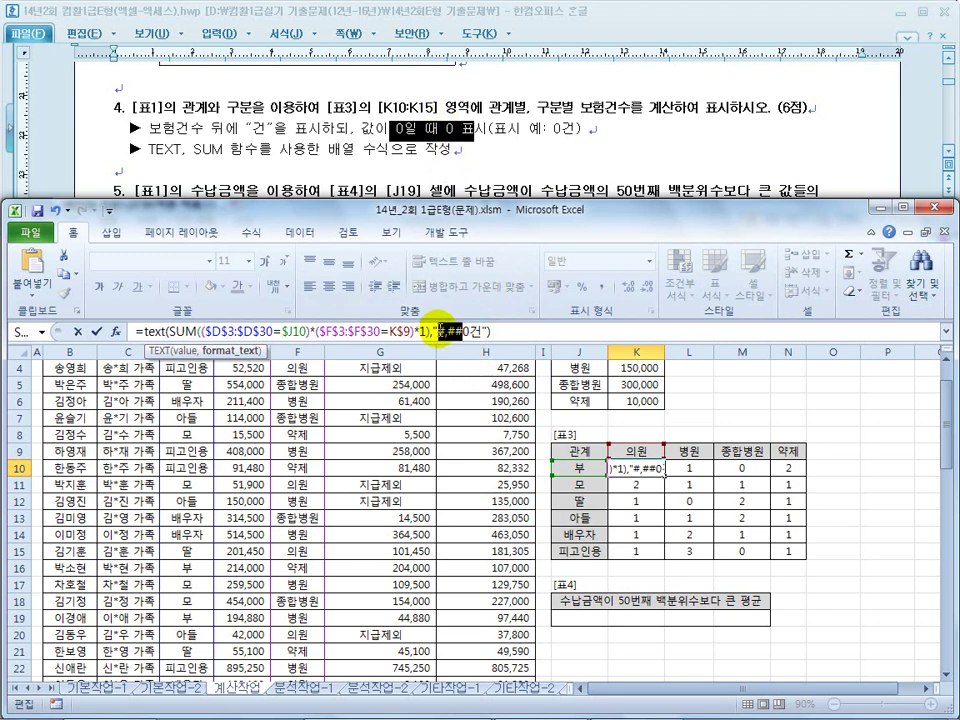
key("Delete")
Commit K10's TEXT formula as an array formula and fill it across K10:N15.
left_click(487, 327)
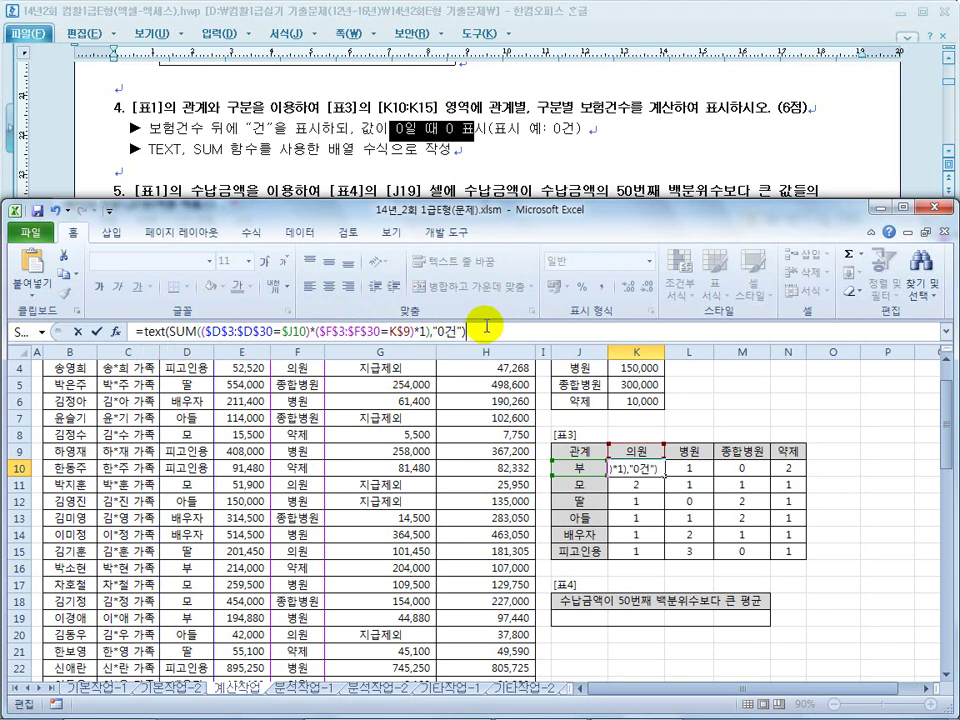
key("ctrl+shift+Return")
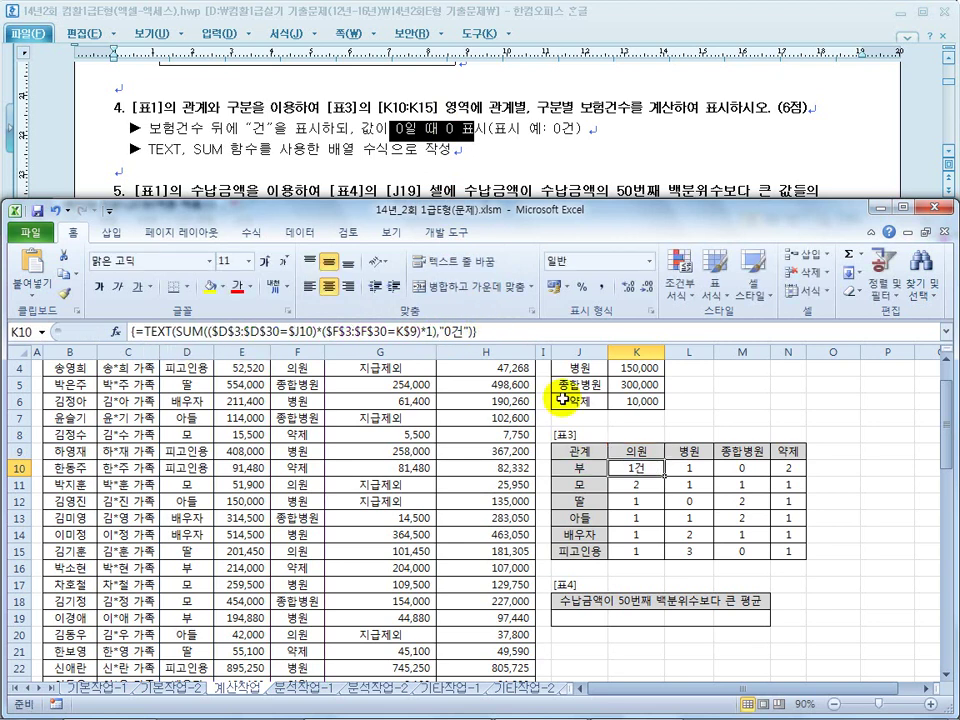
left_click_drag(664, 477, 664, 556)
left_click(700, 500)
left_click(742, 467)
left_click_drag(637, 467, 795, 560)
left_click(739, 472)
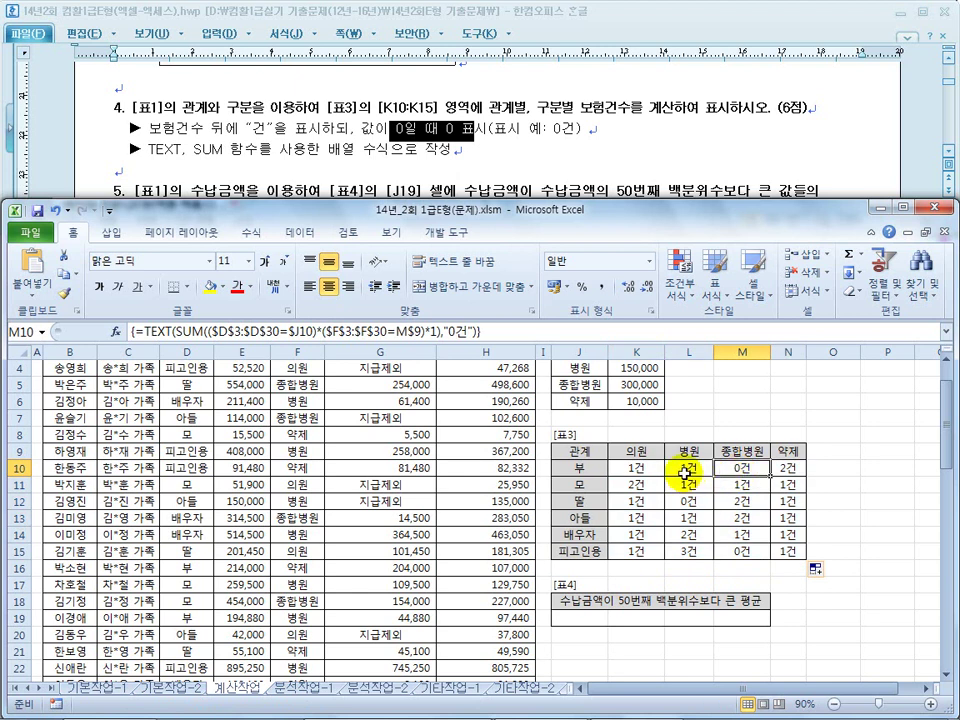
Try the format code "#건" in M10's TEXT function, entered as an array formula.
left_click(452, 333)
double_click(452, 331)
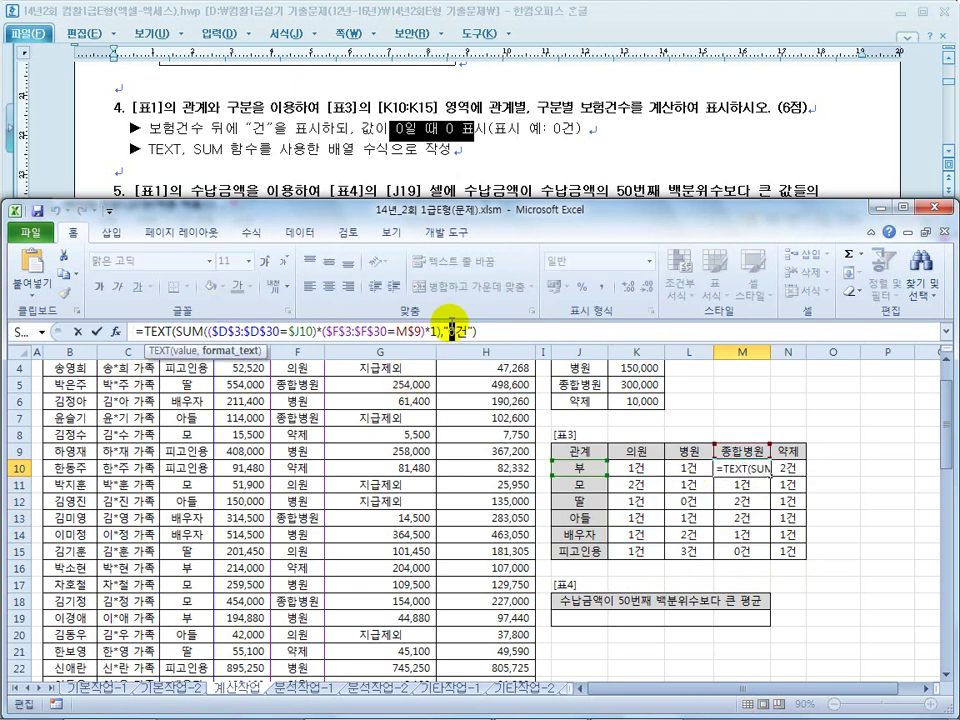
type("#")
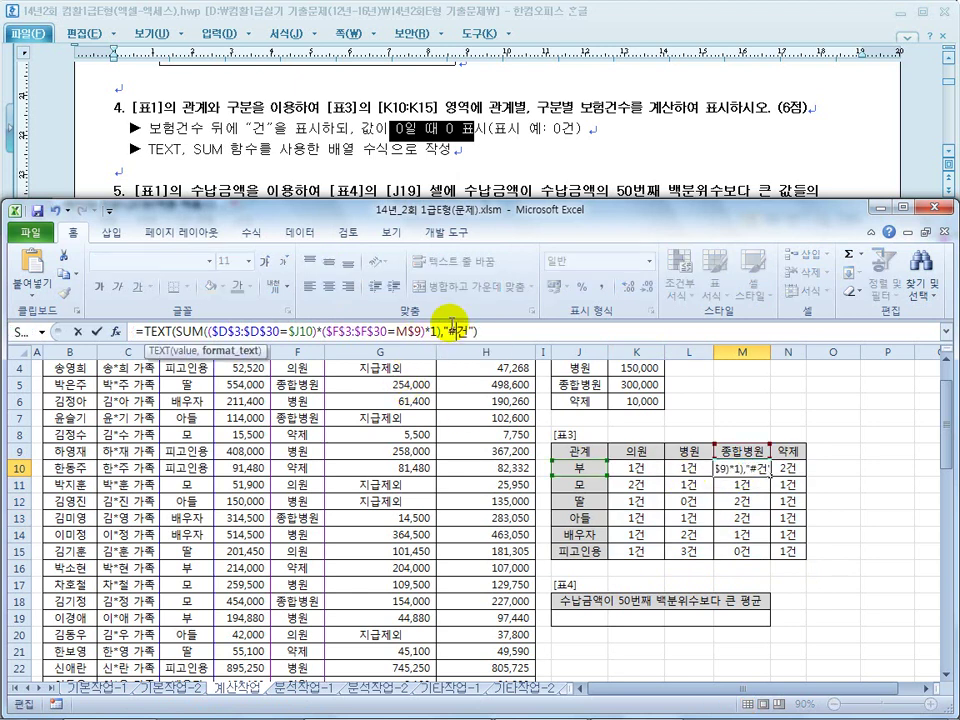
key("ctrl+shift+Return")
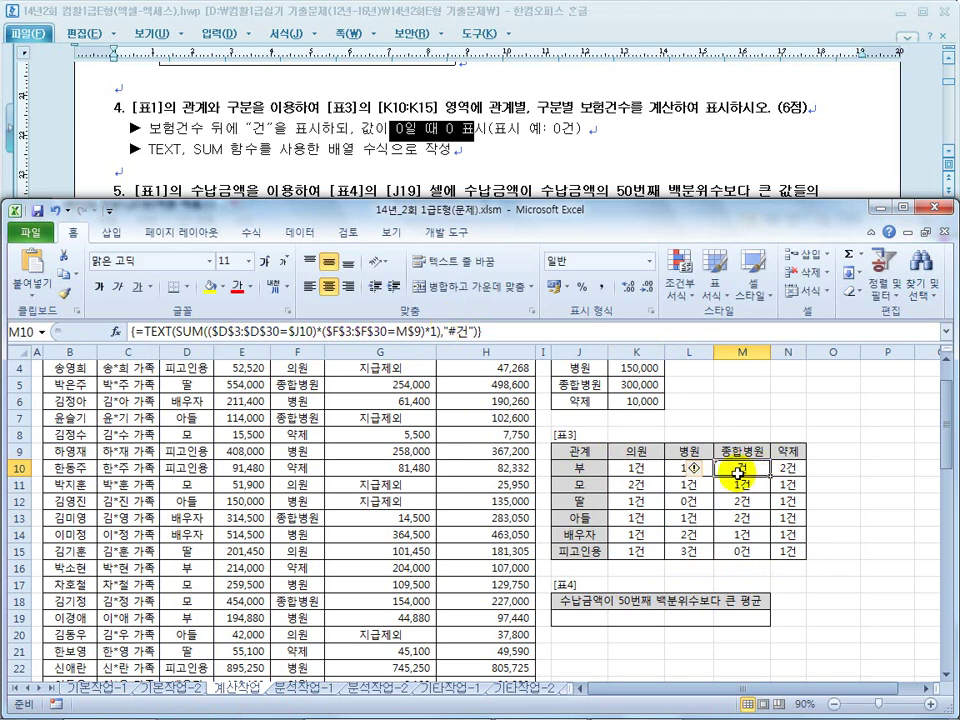
Restore the format code "0건" in M10's array formula.
double_click(452, 331)
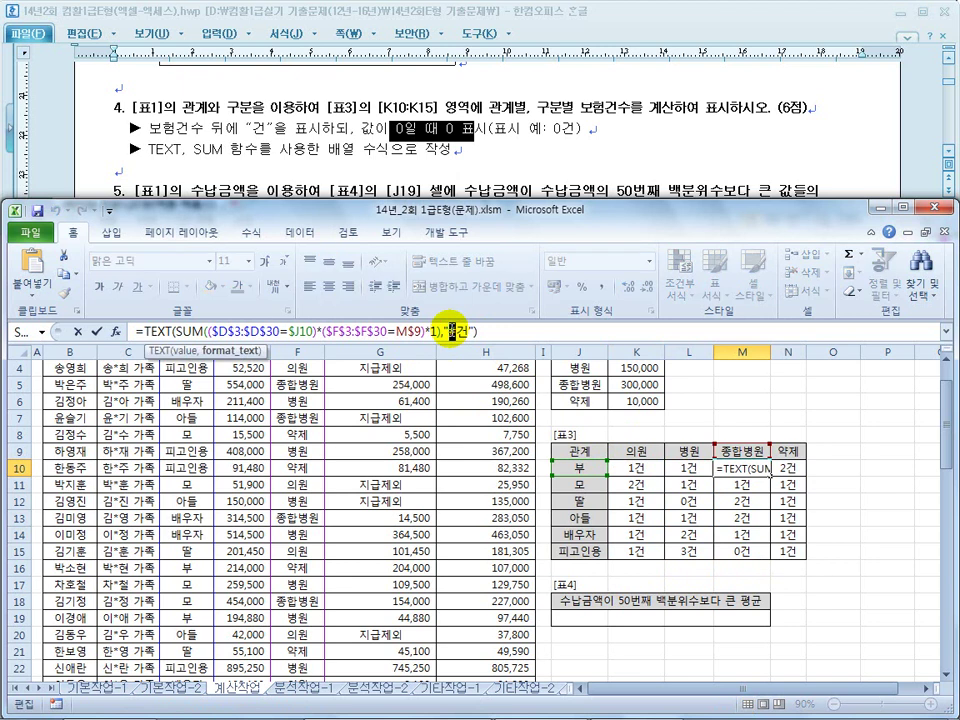
type("0")
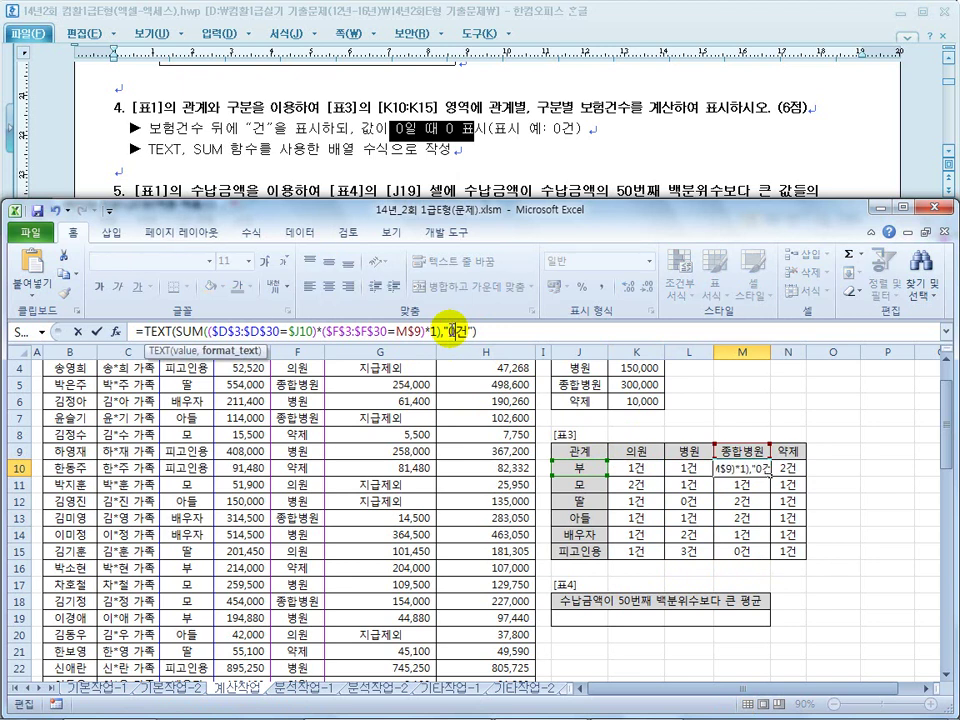
key("ctrl+shift+Return")
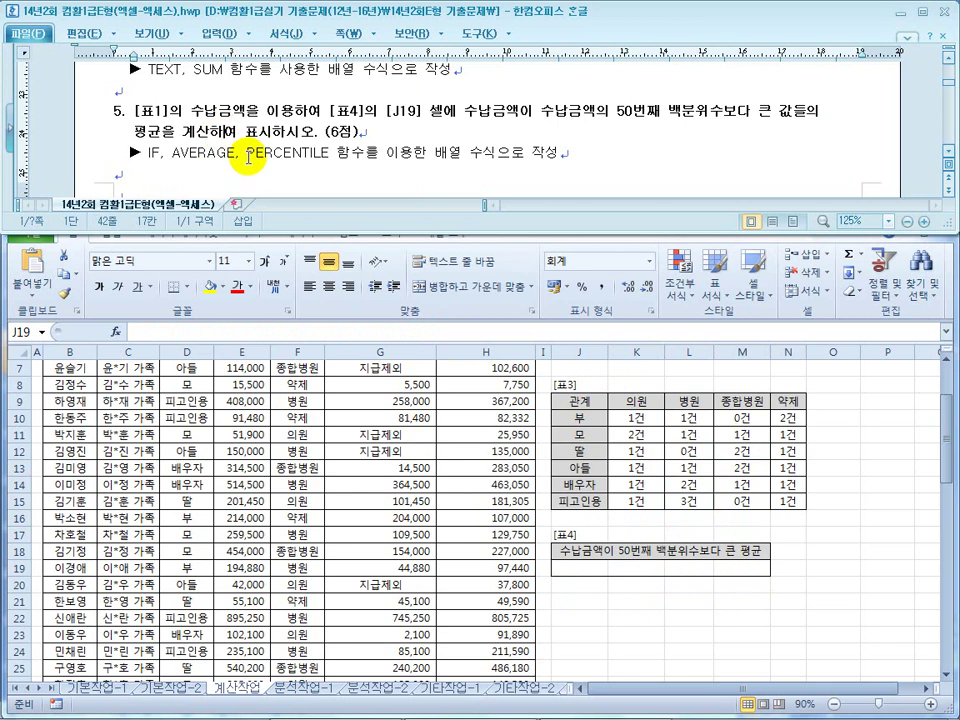
Examine which data task 5 uses, locating the 수납금액 column in 표1 and the target cell J19 in 표4.
double_click(205, 110)
left_click(258, 464)
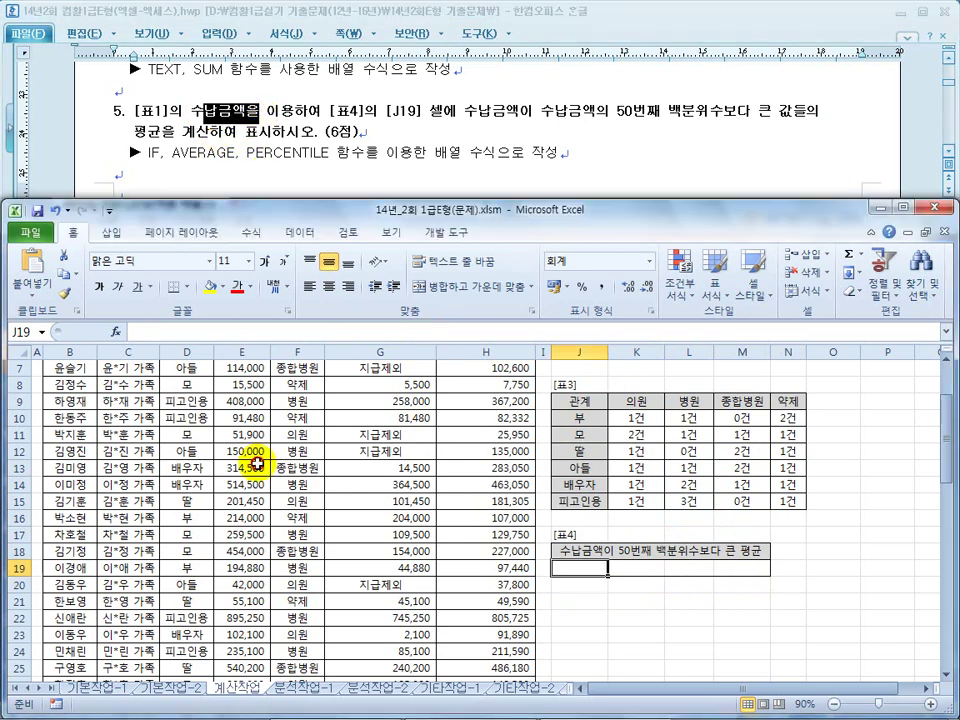
scroll(255, 460, "up", 2)
left_click_drag(242, 383, 242, 518)
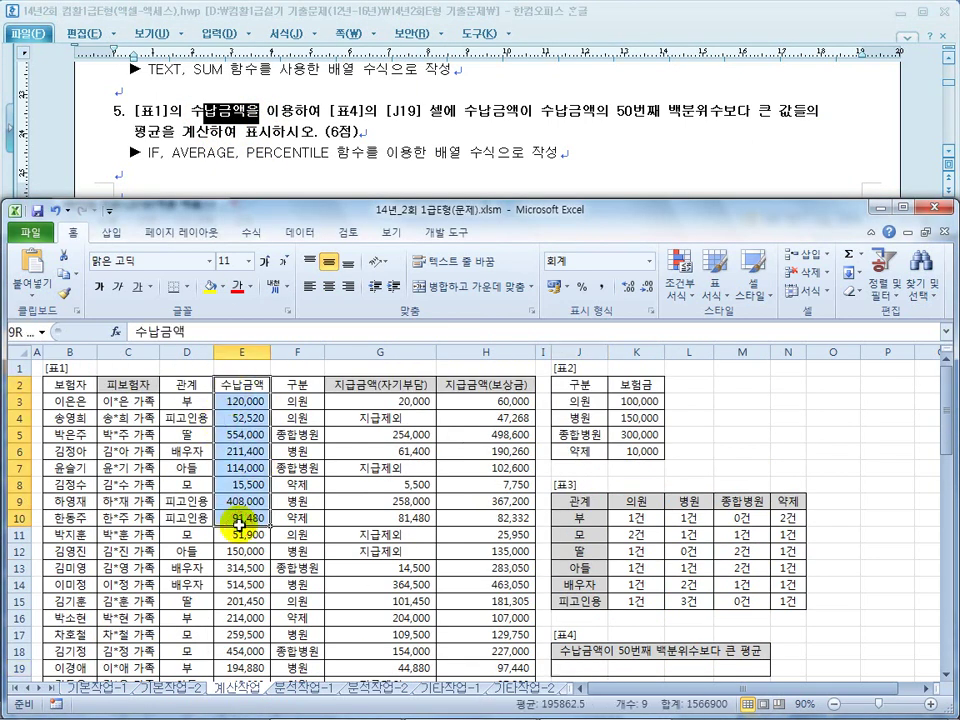
left_click(337, 109)
left_click(641, 615)
scroll(630, 617, "down", 2)
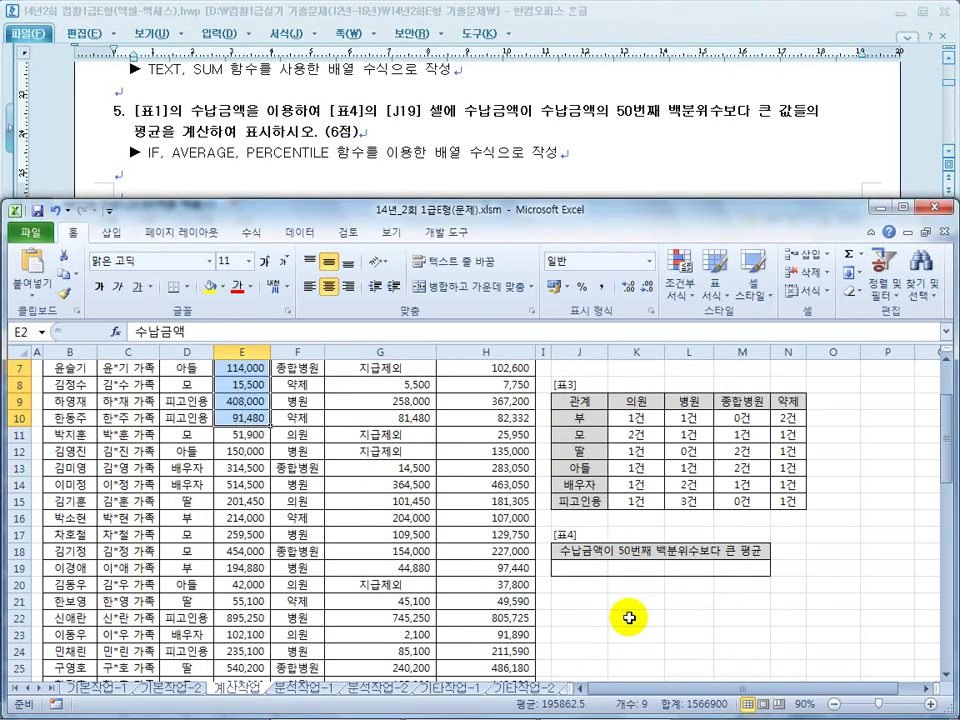
left_click(575, 566)
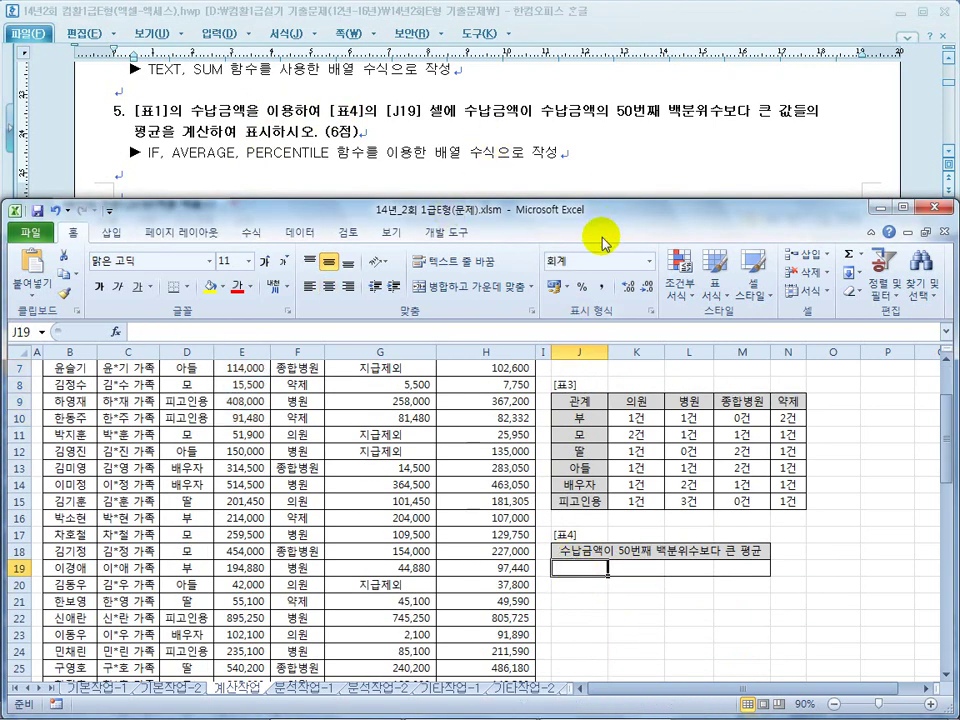
Examine task 5's 50th percentile condition and its required IF, AVERAGE and PERCENTILE functions and array formula.
left_click_drag(458, 111, 537, 110)
left_click(630, 111)
left_click_drag(710, 111, 619, 108)
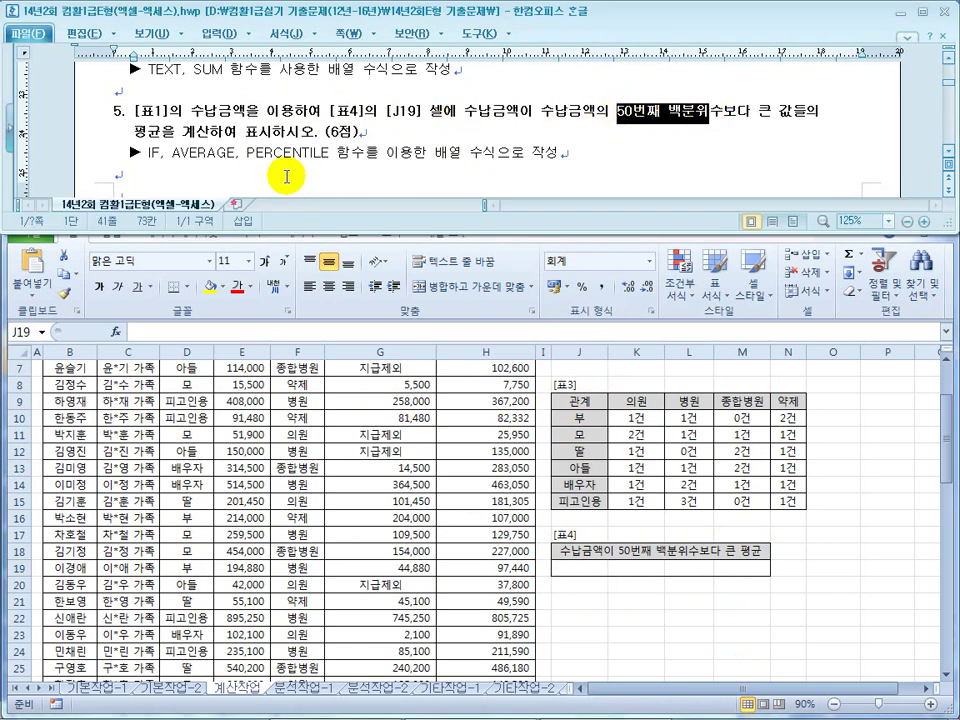
left_click_drag(617, 108, 726, 110)
left_click_drag(329, 155, 256, 155)
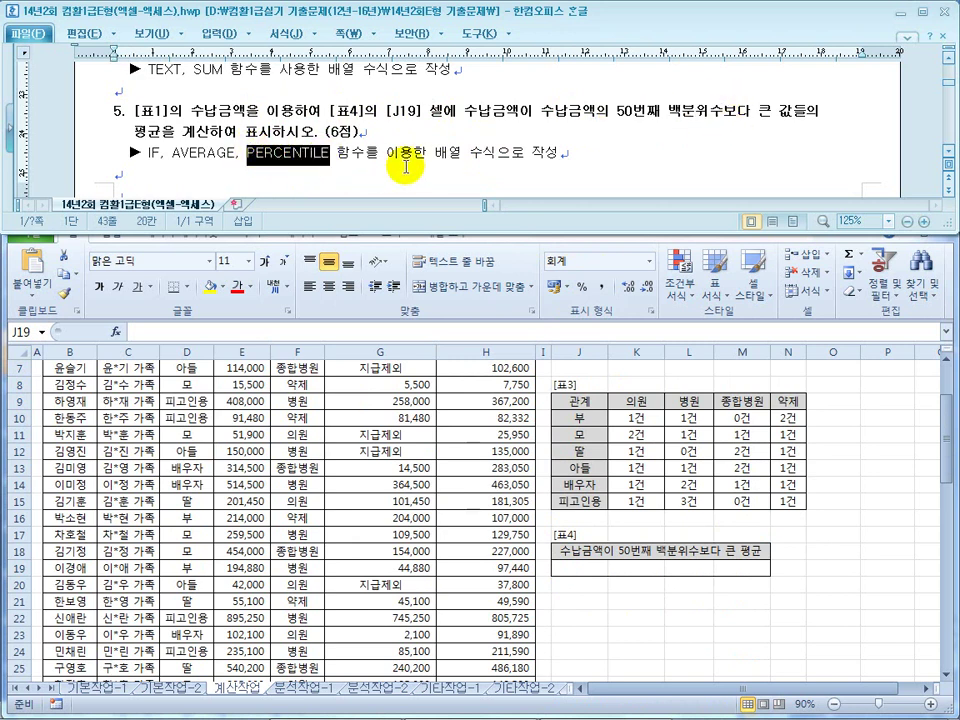
left_click_drag(182, 155, 210, 157)
left_click(149, 156)
left_click_drag(462, 153, 439, 152)
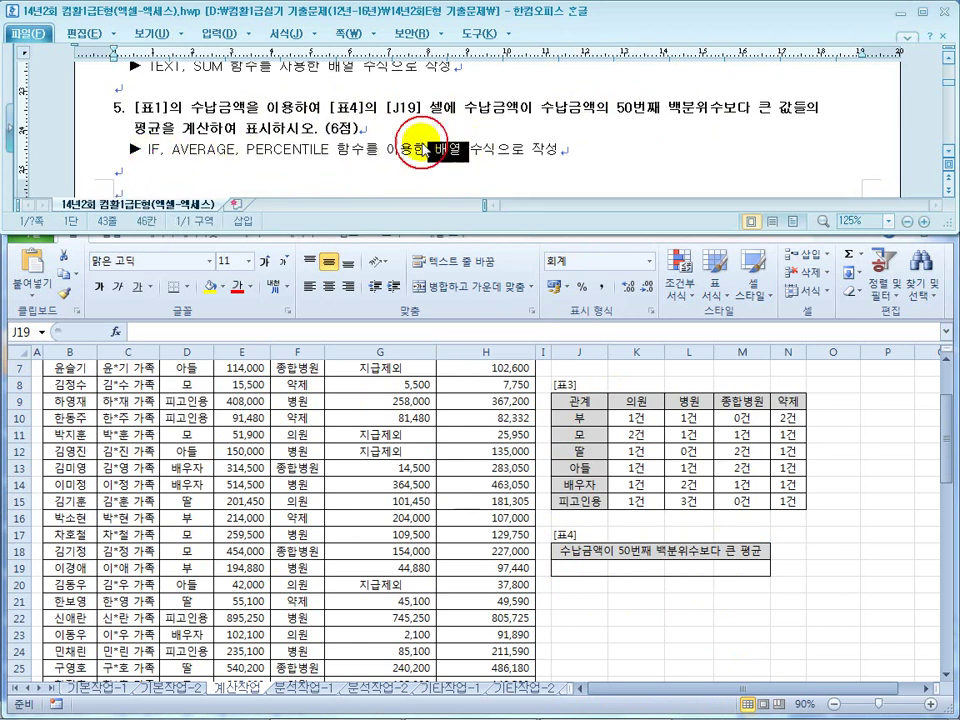
Start J19's formula with AVERAGE containing a nested IF, with two bracketed placeholders multiplied together as its condition.
left_click(578, 571)
type("=")
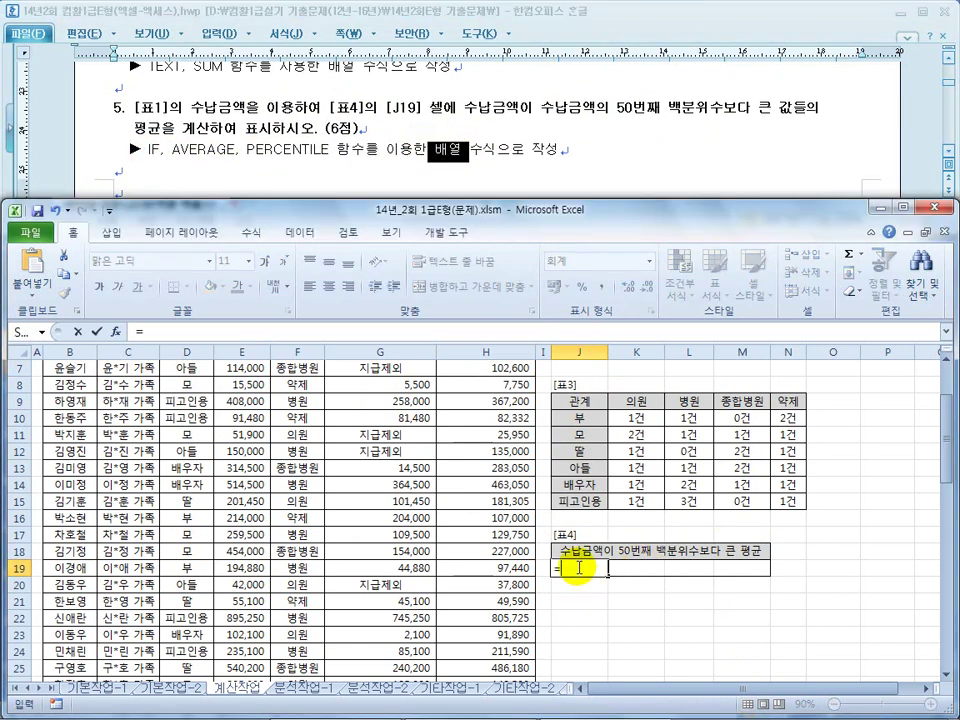
type("ave")
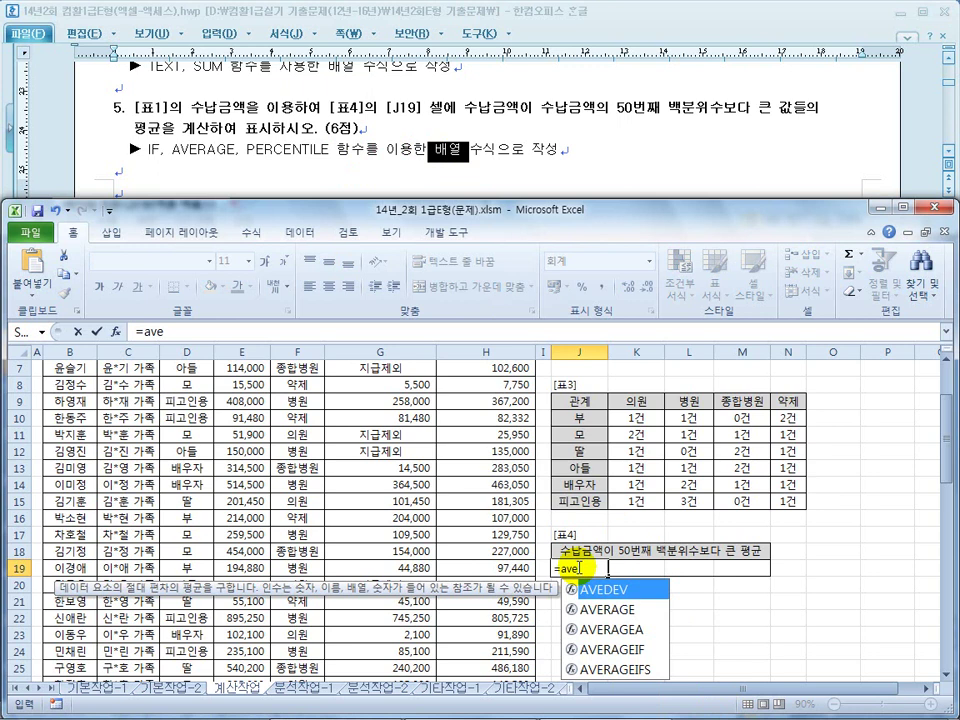
double_click(620, 610)
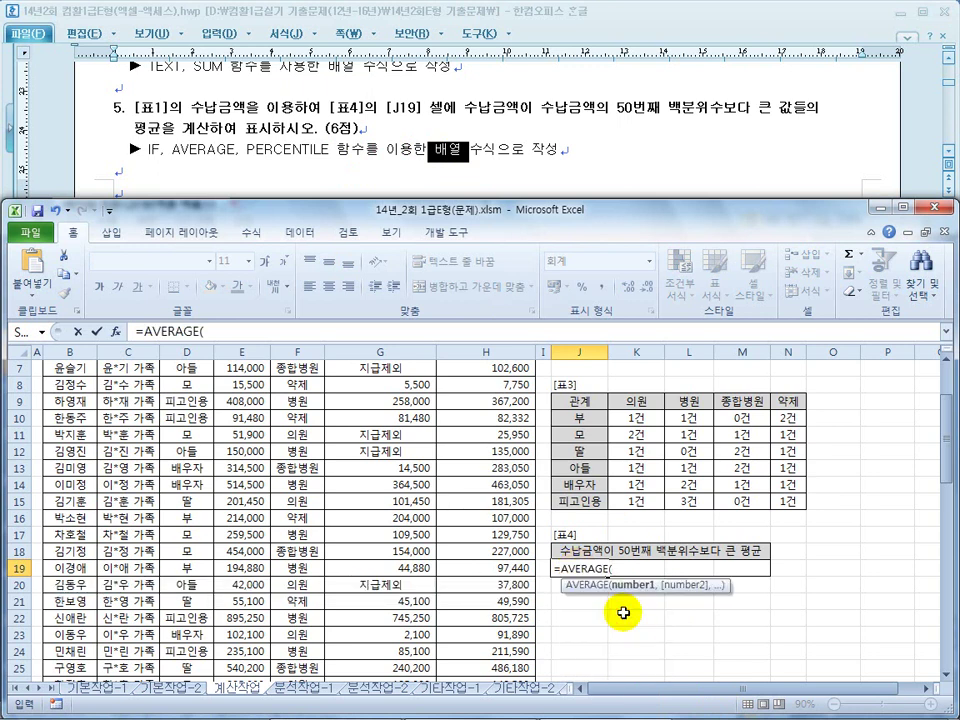
left_click(212, 331)
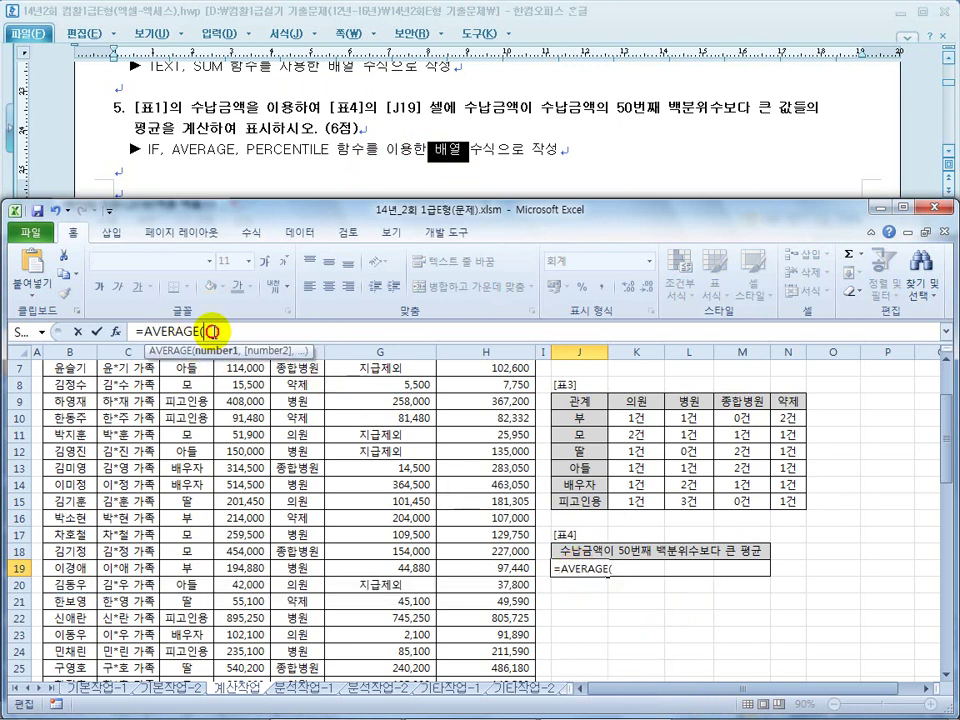
type("if")
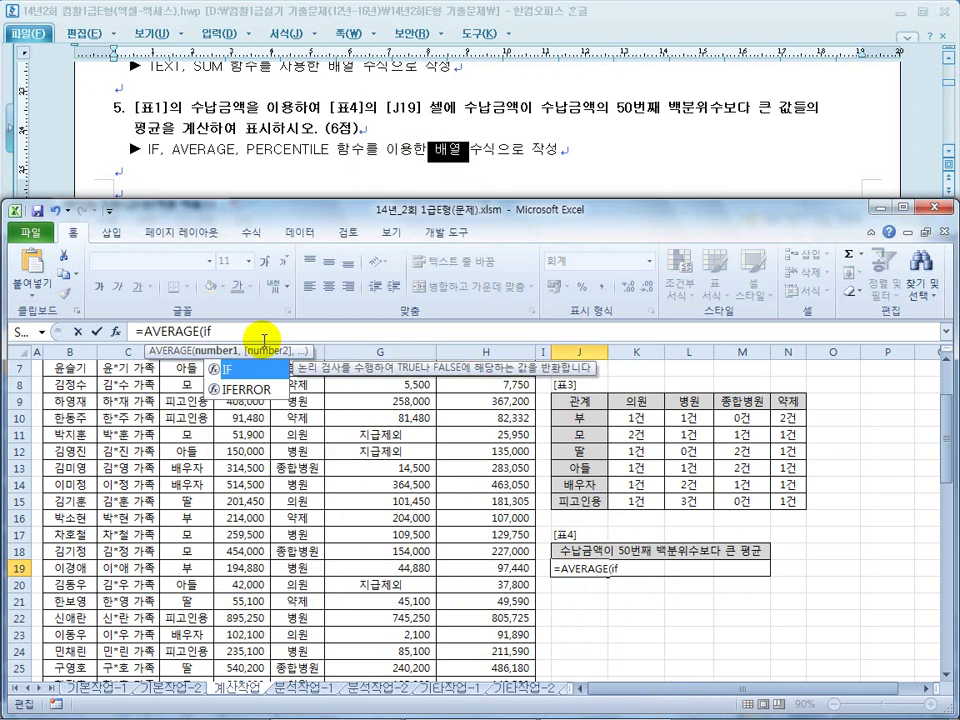
type("(()*(")
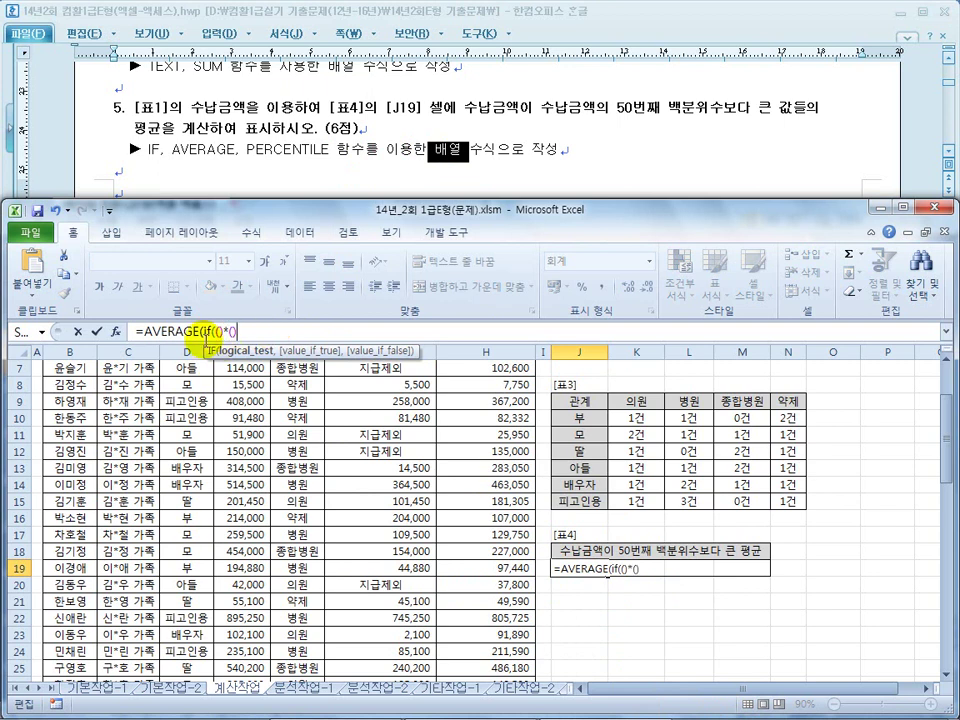
type(",")
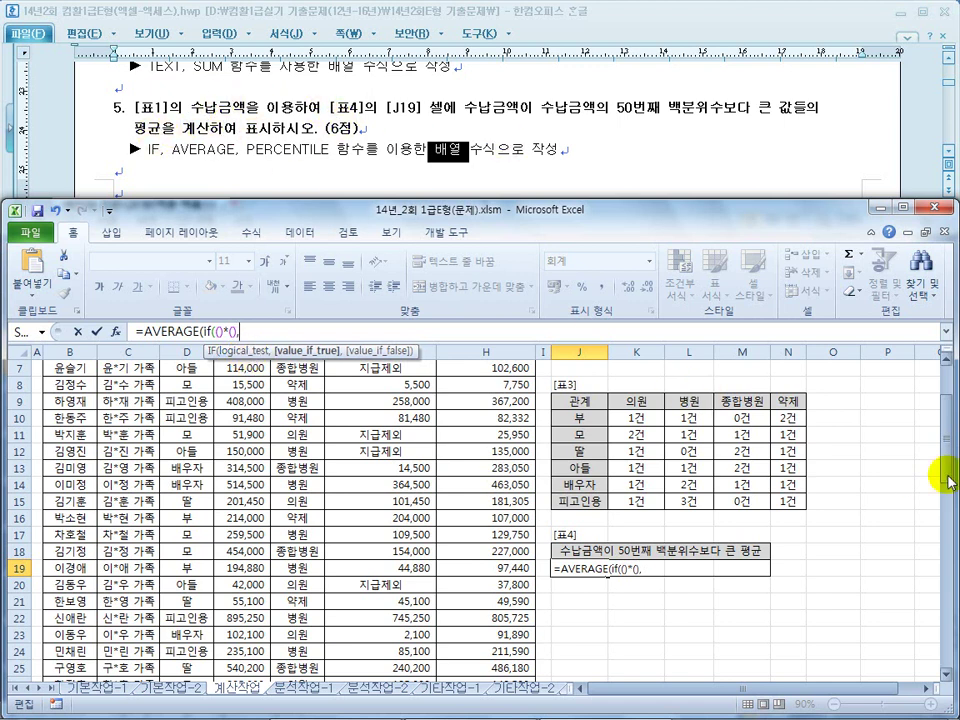
Give the IF in J19 the absolute range $E$3:$E$30 as its true value and close both functions.
left_click_drag(943, 458, 945, 425)
left_click_drag(242, 400, 248, 652)
key("F4")
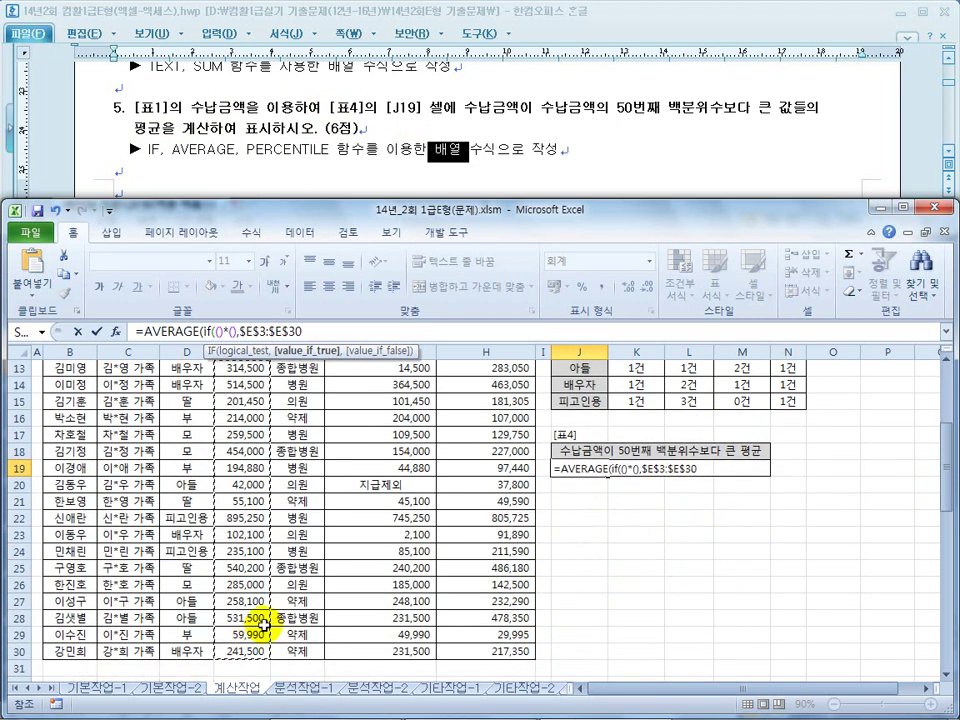
type(")")
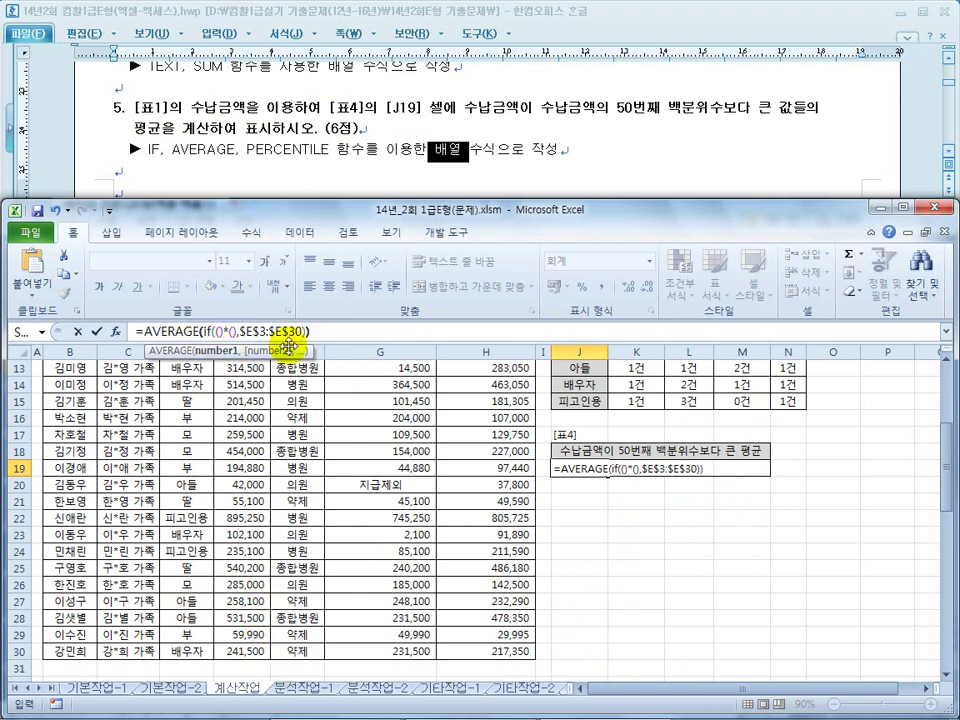
Remove the multiplication sign and the second empty condition bracket from the IF in J19's formula.
left_click(229, 331)
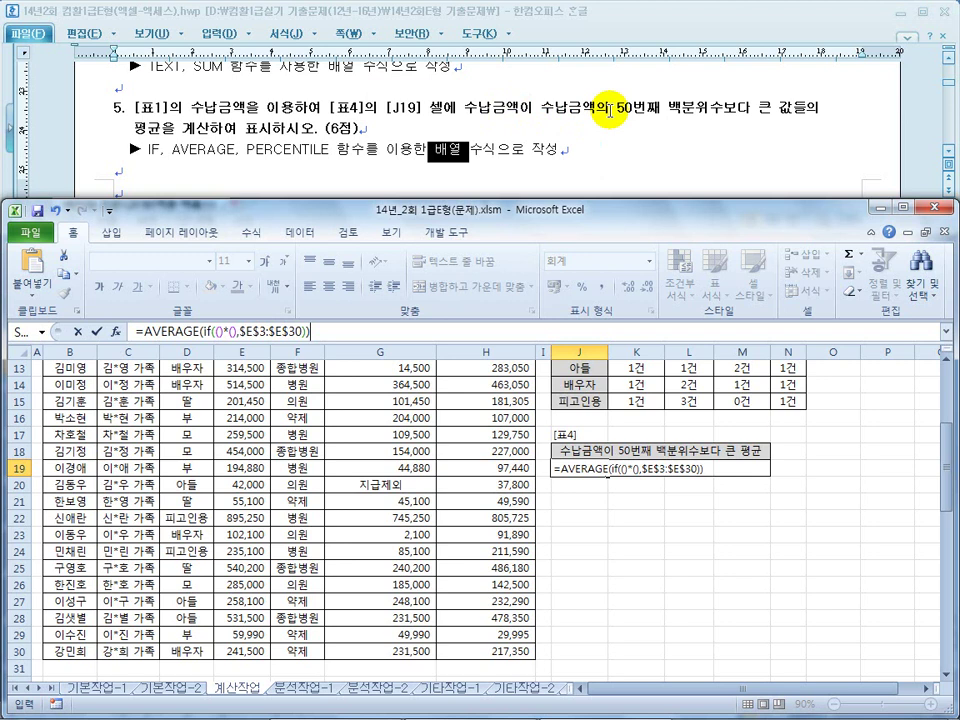
left_click(224, 334)
key("BackSpace")
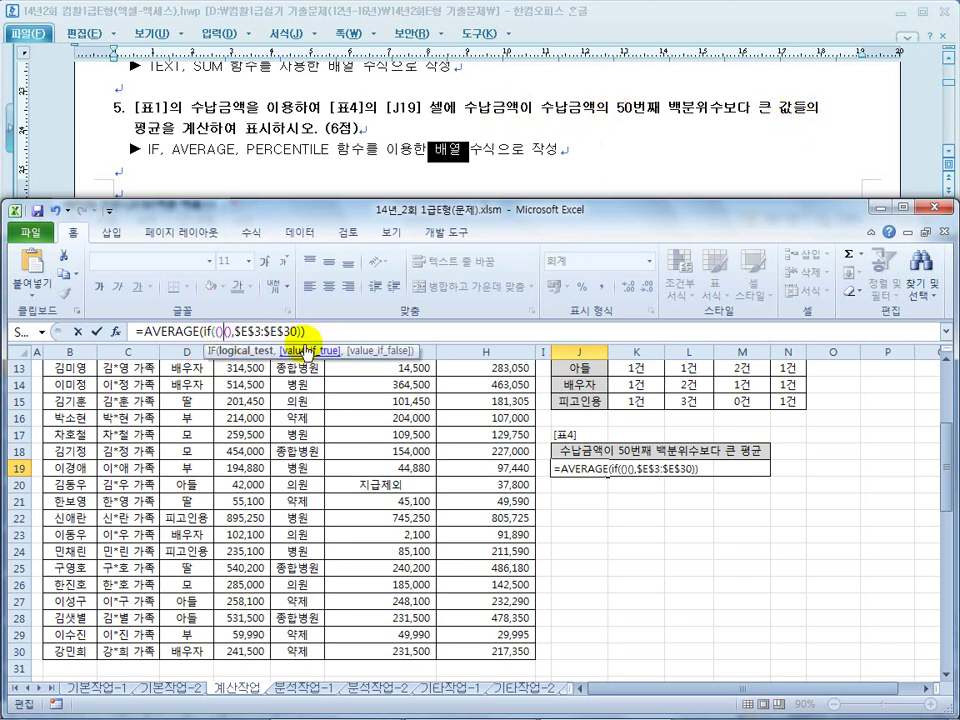
key("BackSpace")
key("BackSpace")
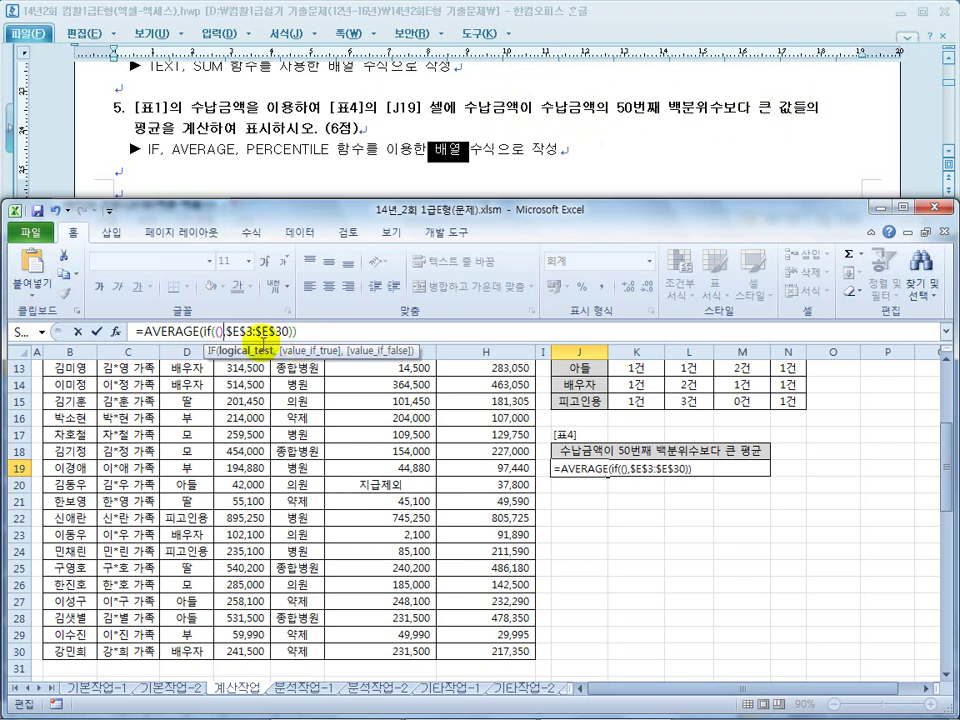
Begin the IF condition in J19 with the absolute 수납금액 range $E$3:$E$30 and a greater-than operator.
left_click_drag(947, 489, 938, 402)
left_click_drag(242, 401, 240, 655)
key("F4")
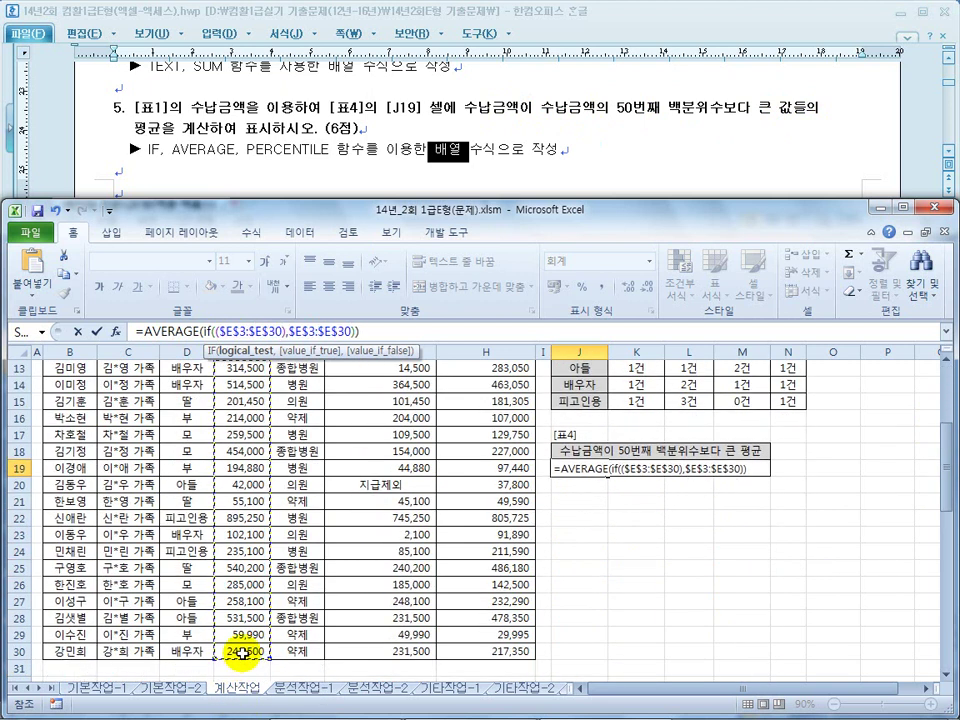
type(">")
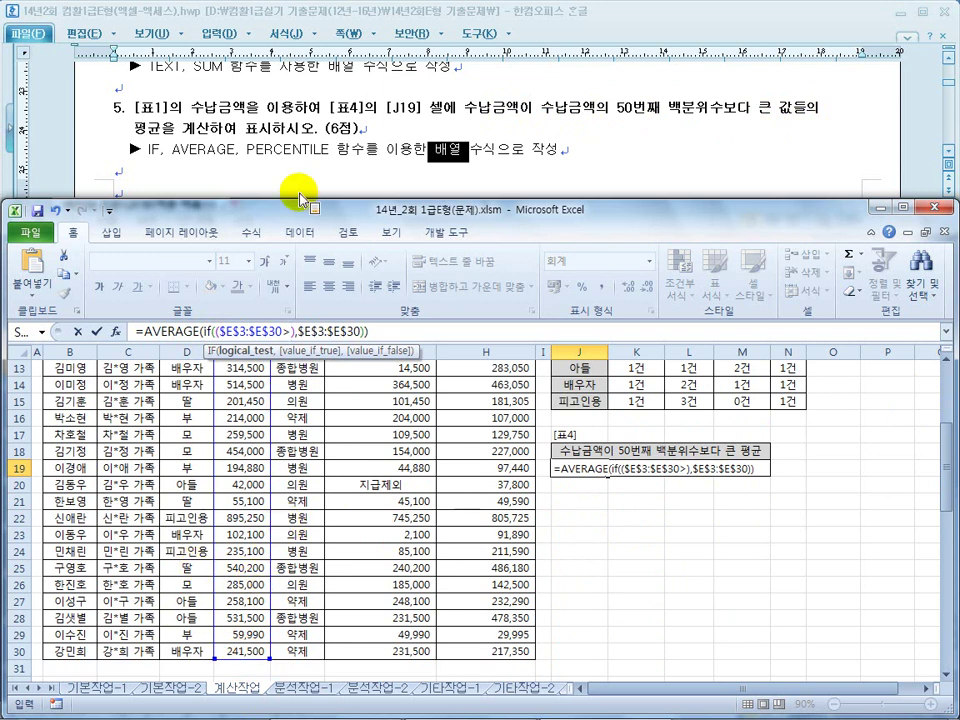
Insert the PERCENTILE function after the greater-than operator in J19's IF condition.
type("p")
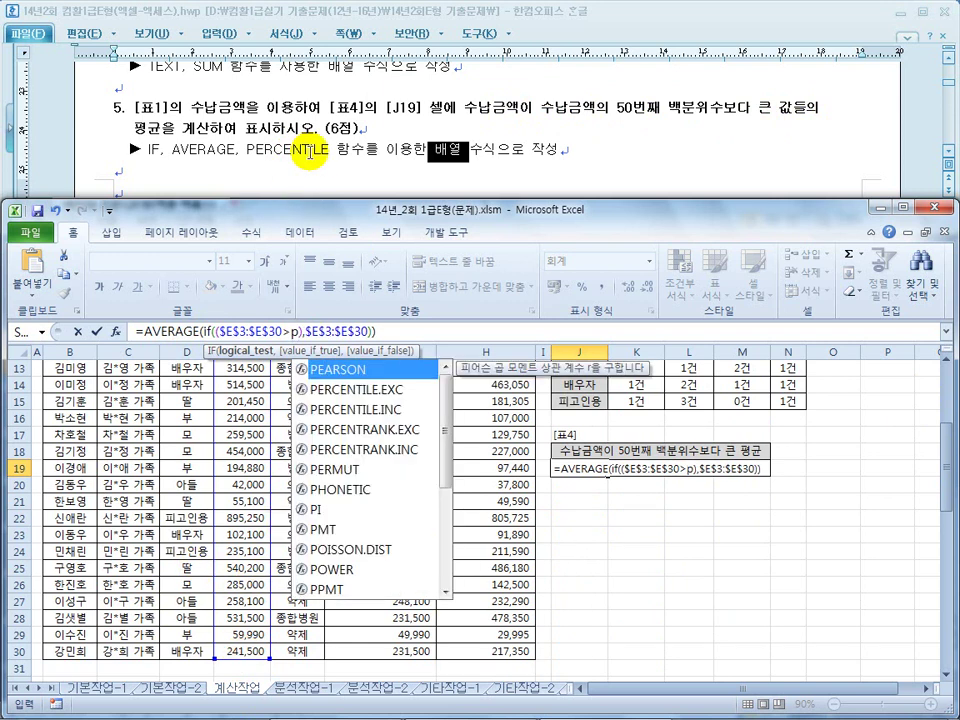
key("Down")
key("Down")
key("BackSpace")
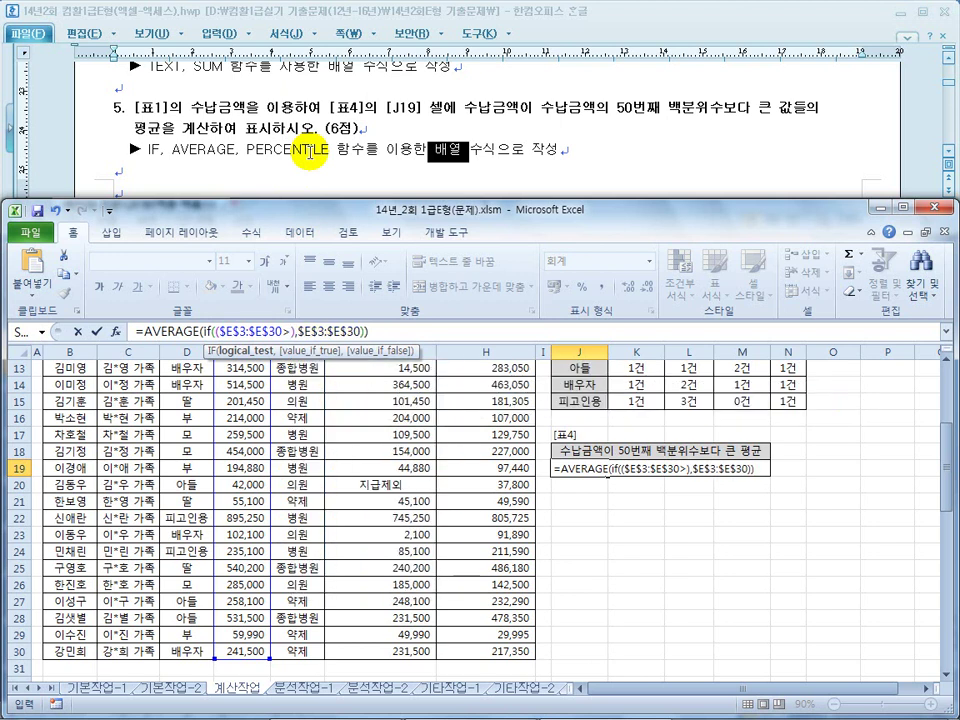
type("per")
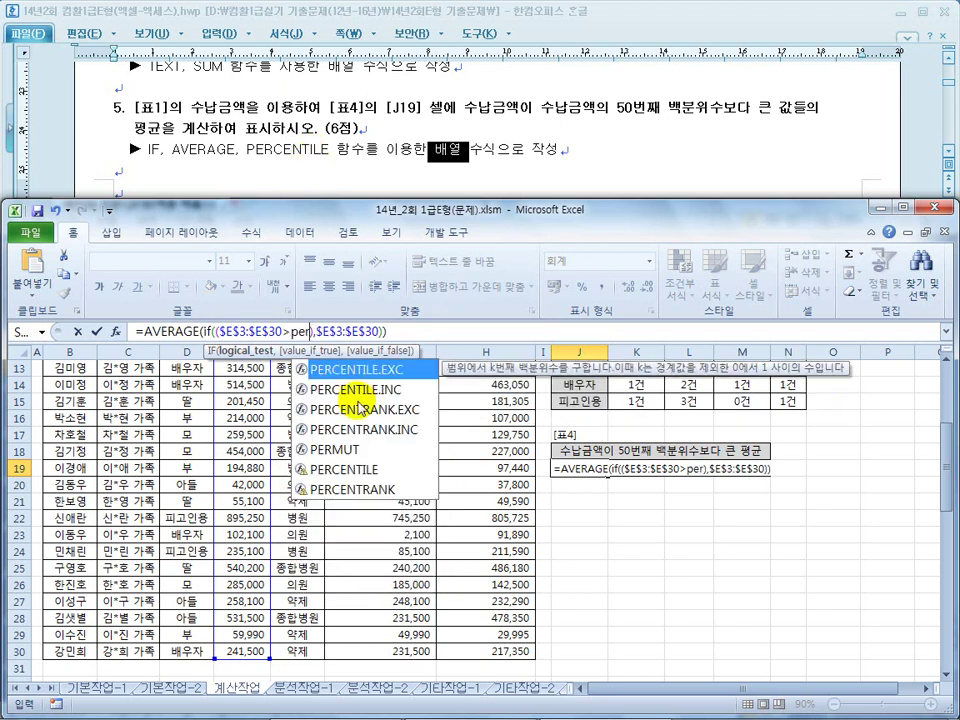
double_click(340, 469)
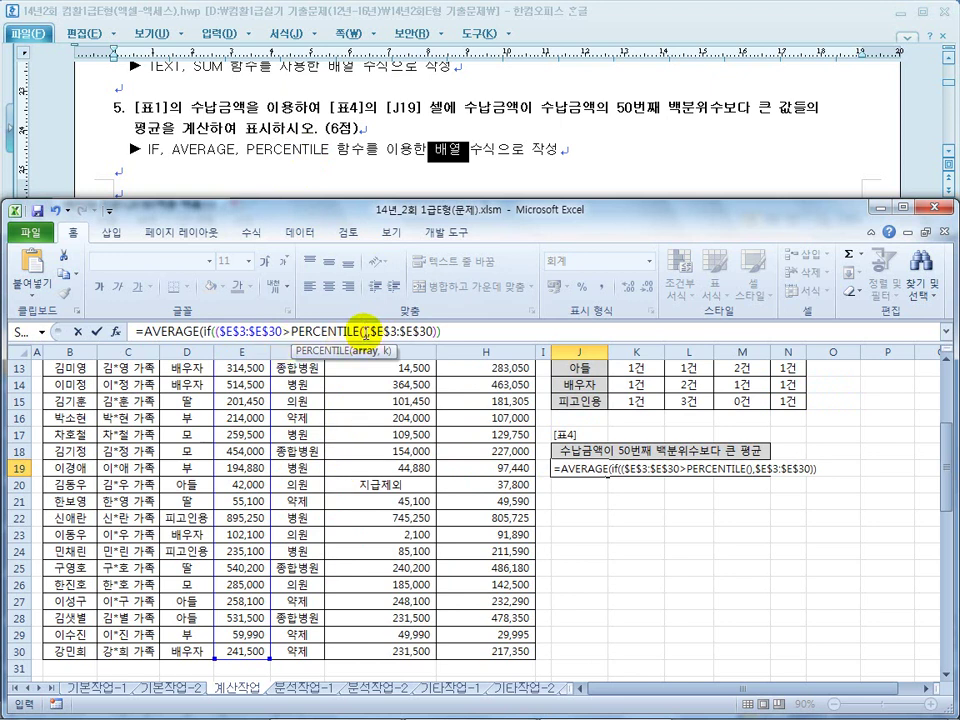
Give PERCENTILE the absolute range $E$3:$E$30 and the k value 0.5, and balance the condition's closing brackets.
left_click_drag(361, 331, 362, 331)
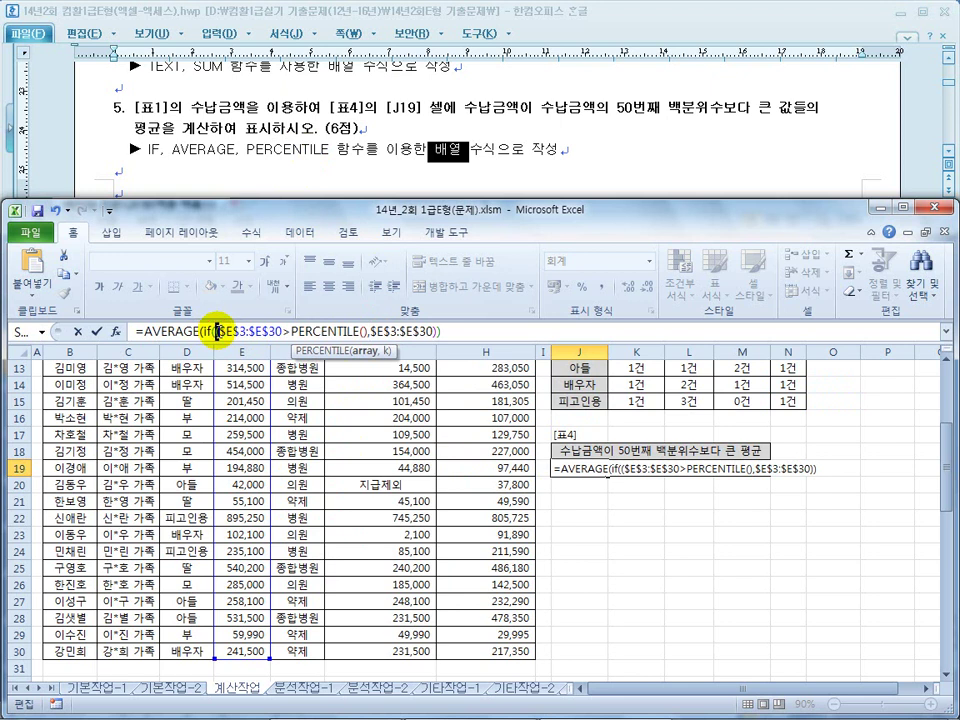
left_click_drag(217, 331, 221, 331)
left_click(366, 331)
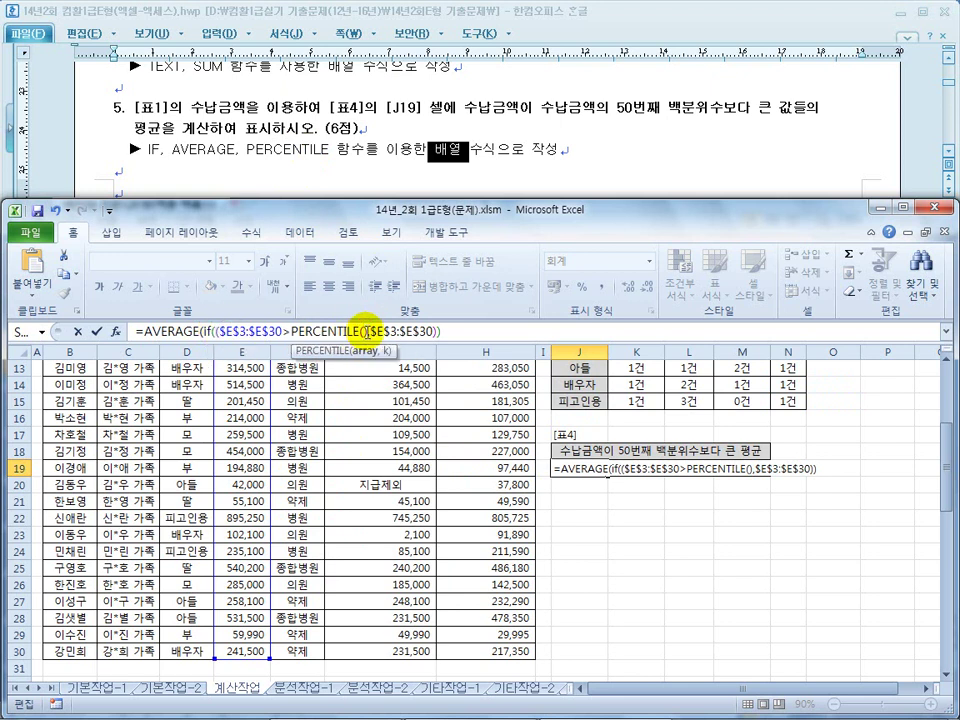
left_click_drag(360, 331, 363, 331)
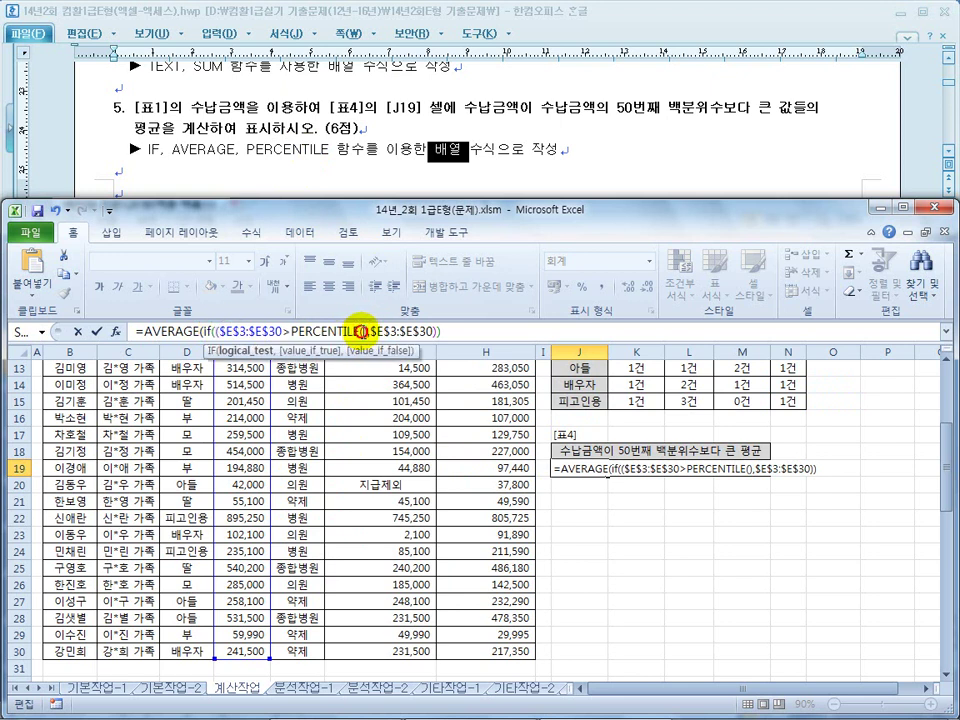
left_click(362, 331)
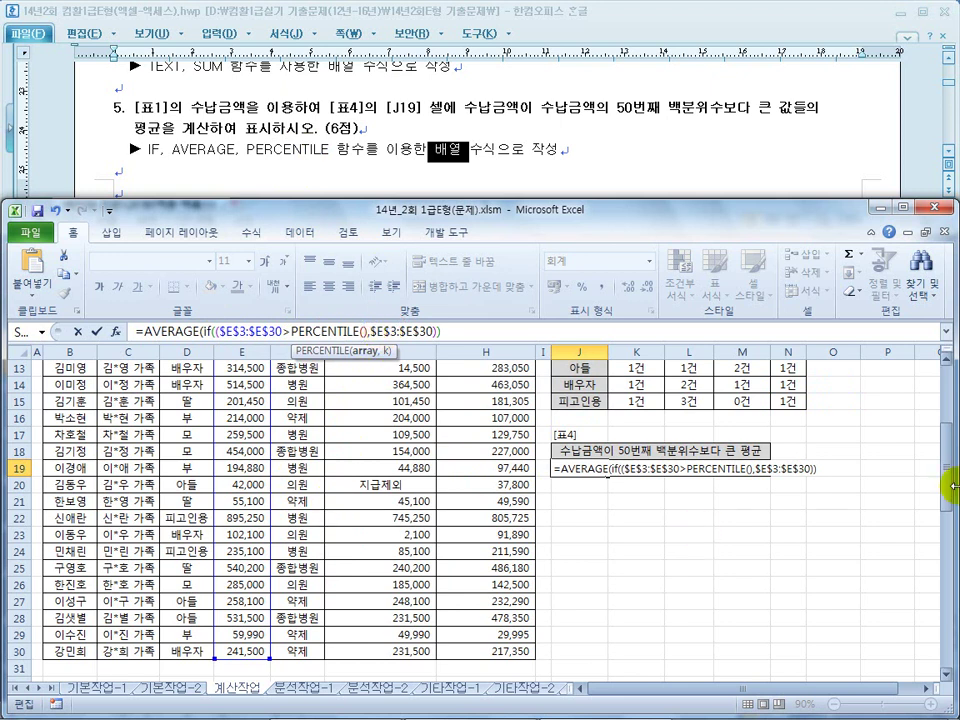
scroll(437, 512, "up", 4)
left_click_drag(242, 400, 252, 649)
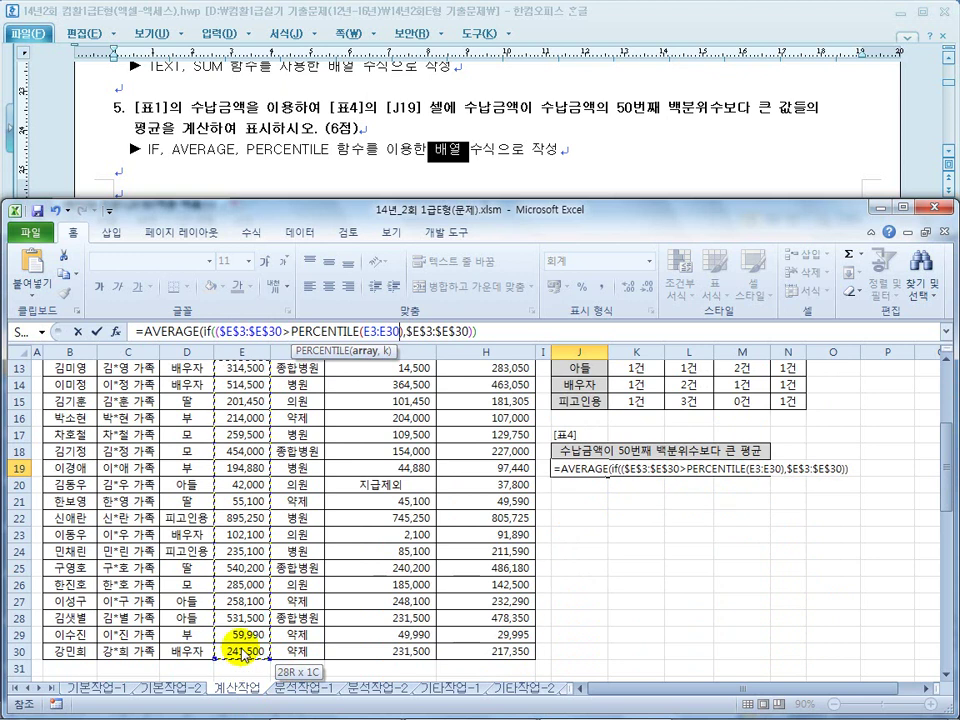
key("F4")
type(",")
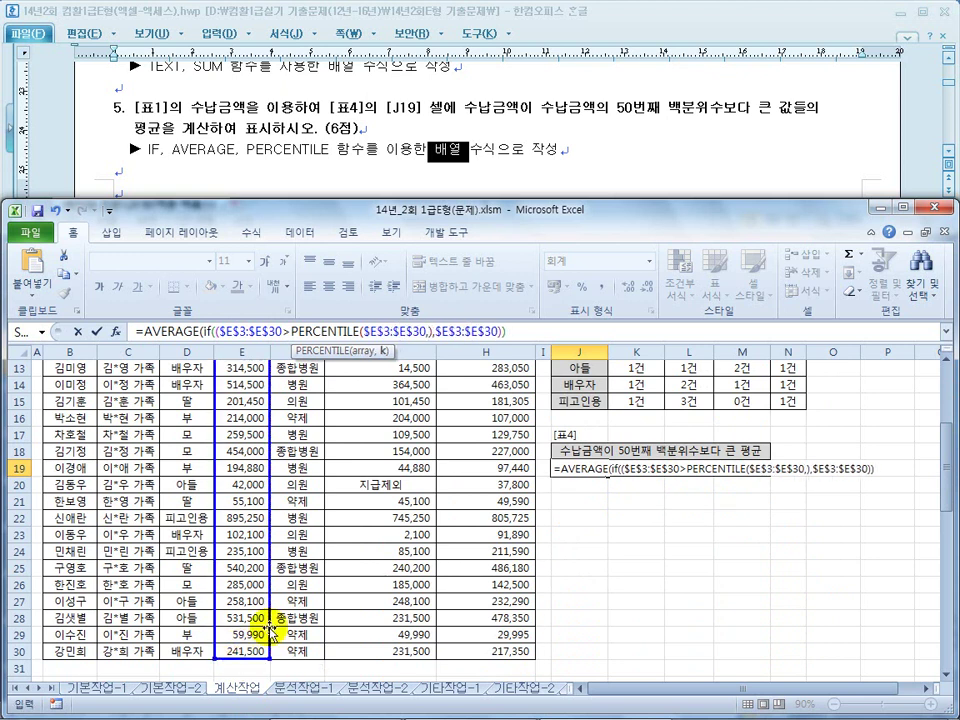
type("0.5")
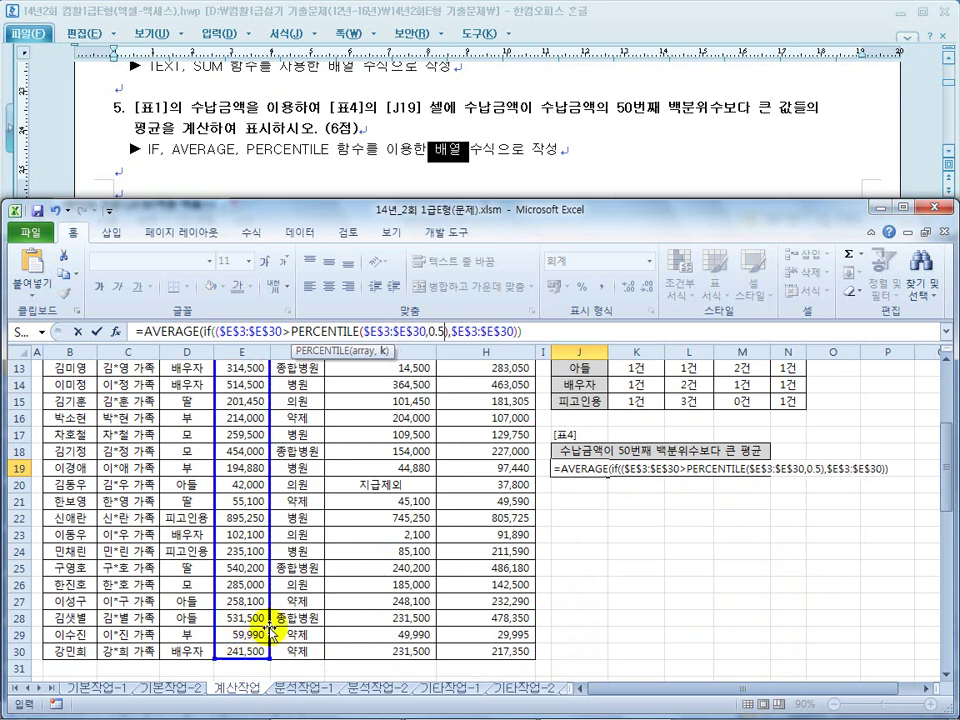
key("Right")
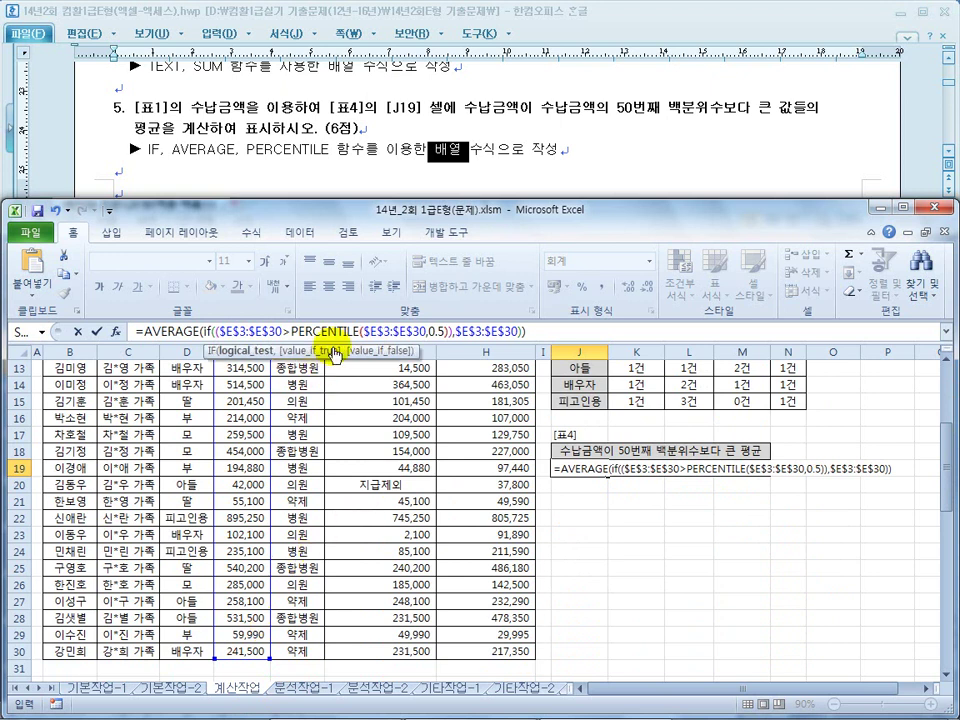
Try 50% as the k value of PERCENTILE in J19's formula.
left_click(449, 331)
left_click_drag(213, 331, 430, 340)
type("50%")
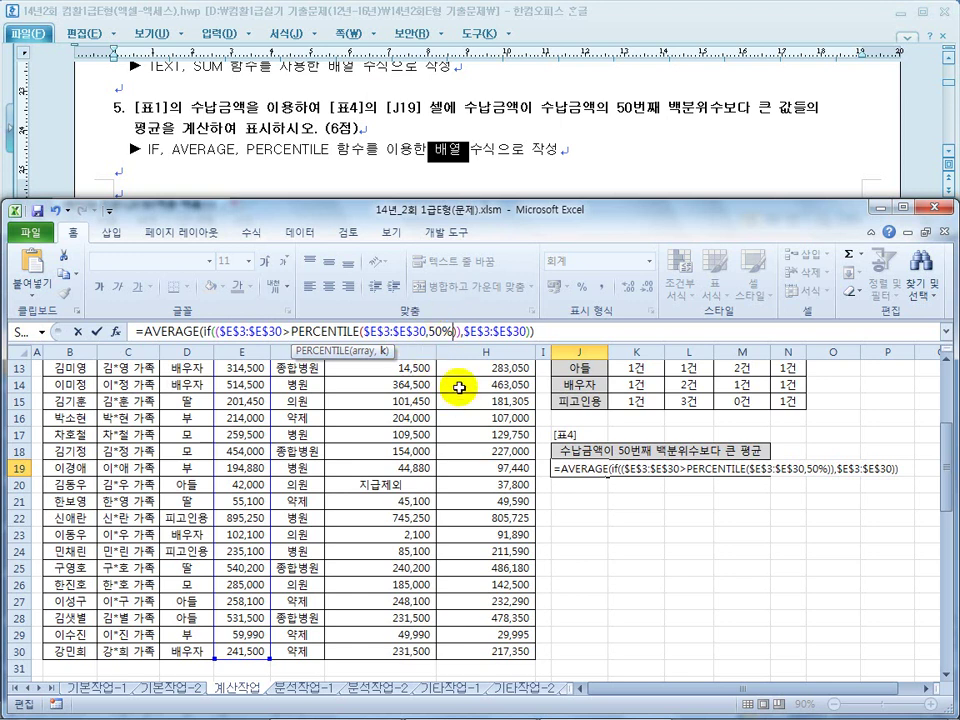
Restore 0.5 as PERCENTILE's k value and enter J19's formula as an array formula.
key("BackSpace")
key("BackSpace")
key("BackSpace")
type("0.5")
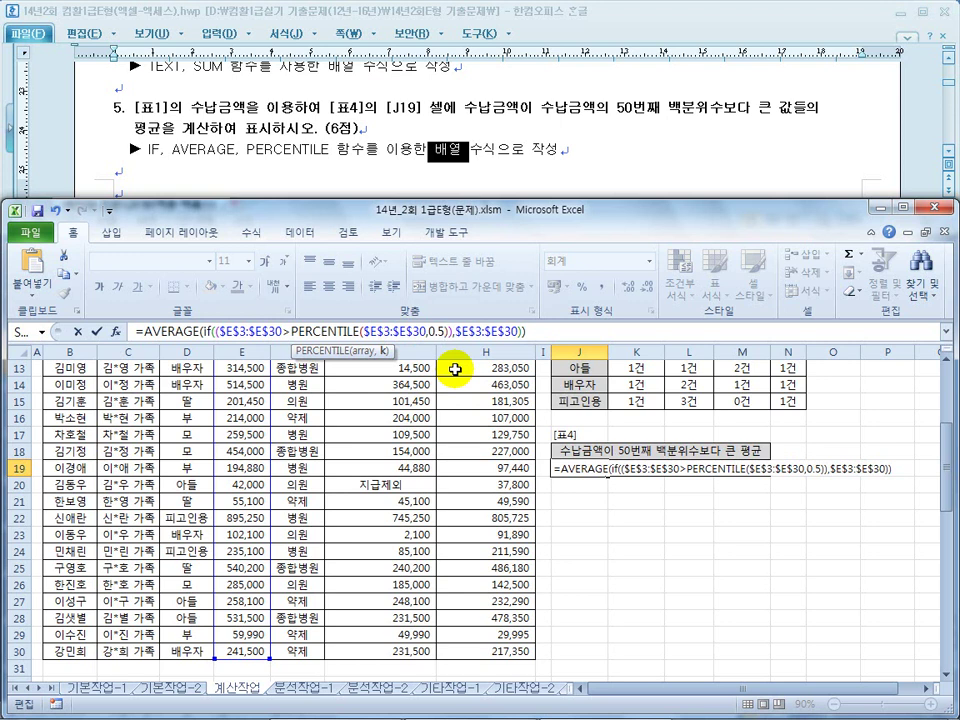
key("ctrl+shift+Return")
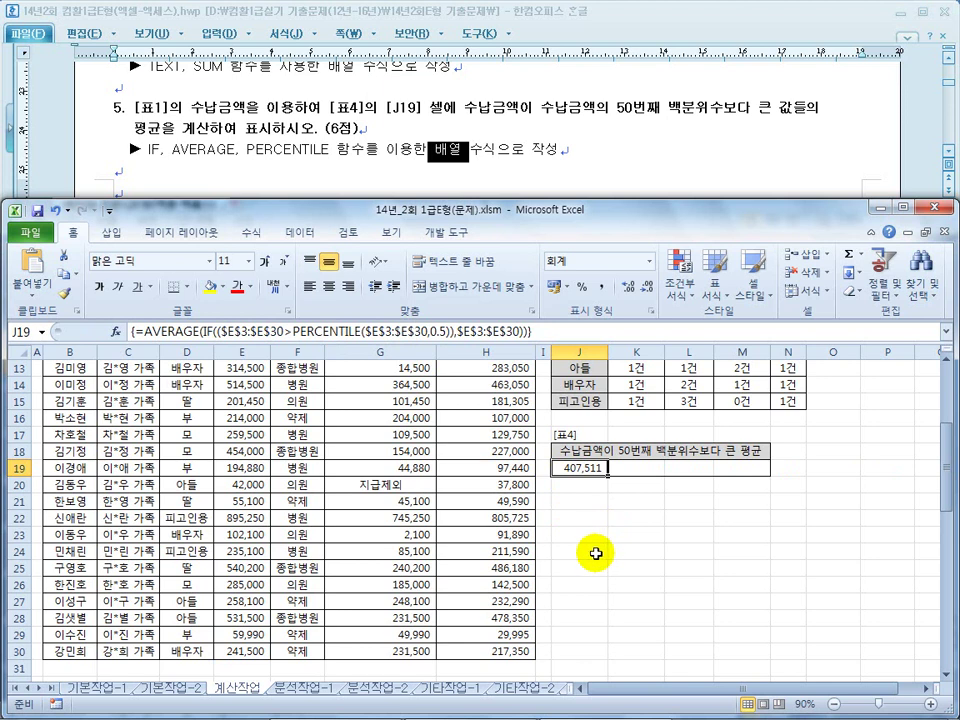
Switch to the Hangul exam document, go to 문제3's first pivot table task, and open the 분석작업-1 sheet in Excel.
left_click(492, 196)
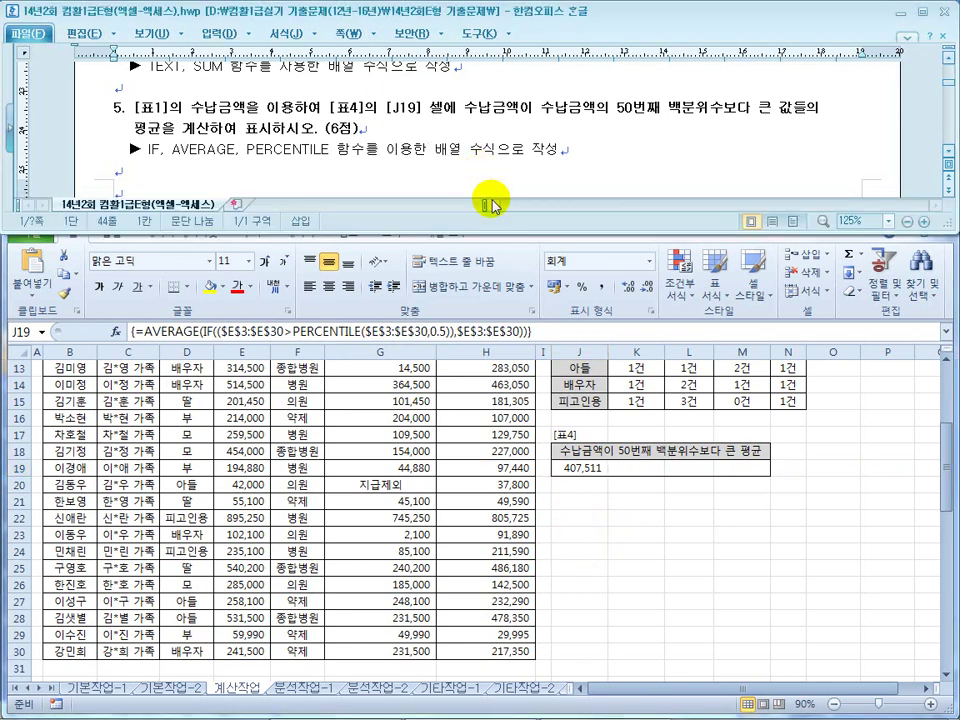
scroll(478, 252, "down", 6)
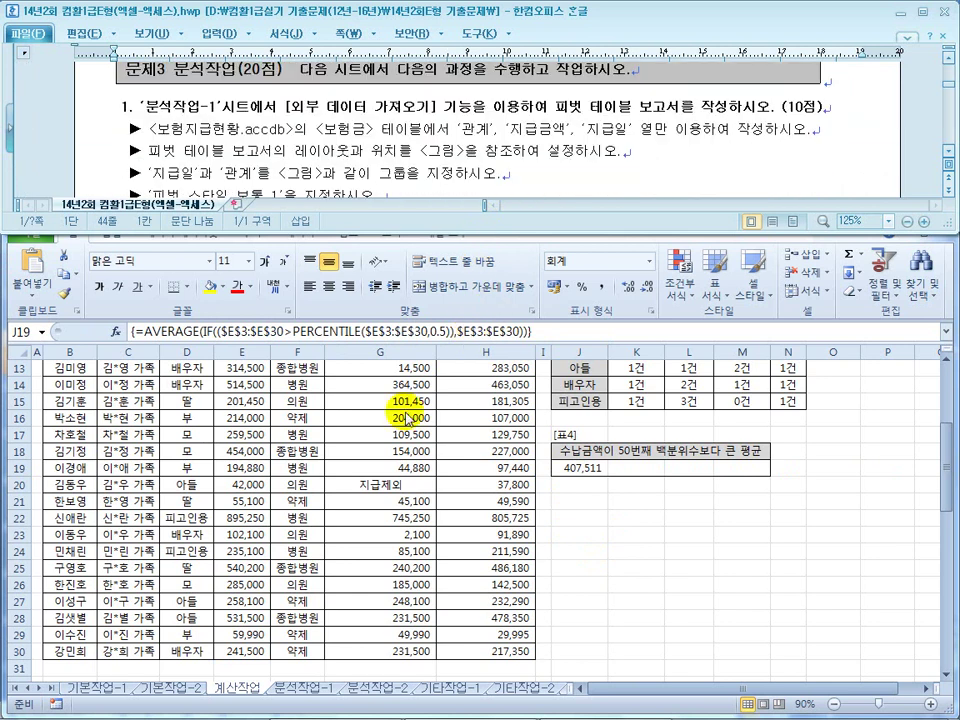
left_click(293, 694)
left_click(293, 694)
left_click(300, 568)
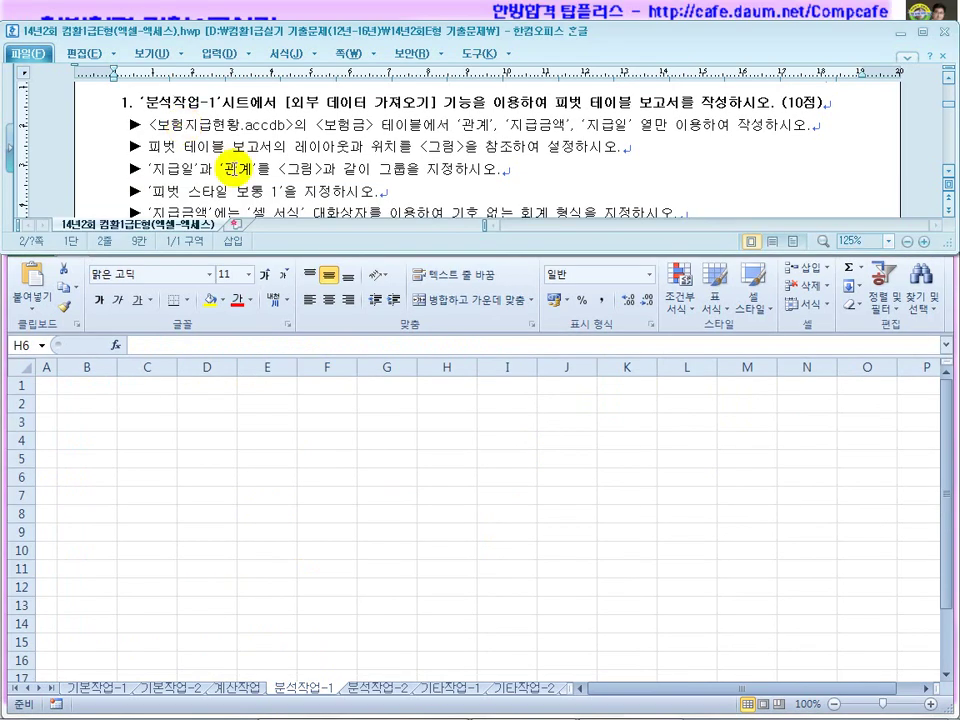
left_click_drag(263, 102, 664, 102)
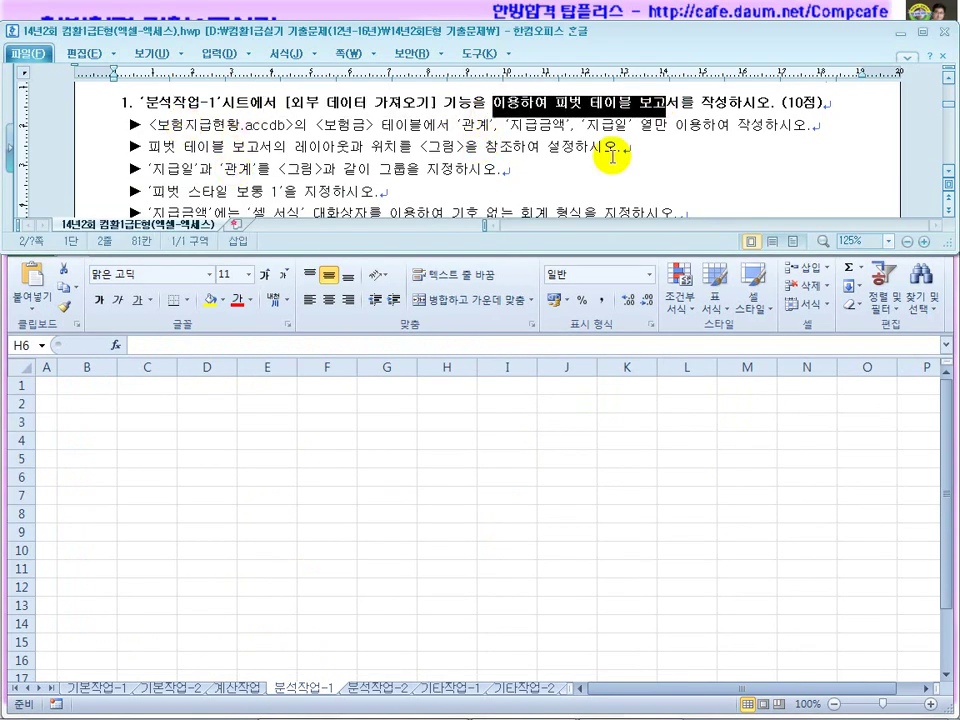
Switch to Excel and start a Microsoft Query import on 분석작업-1 with MS Access Database as the data source.
key("alt+Tab")
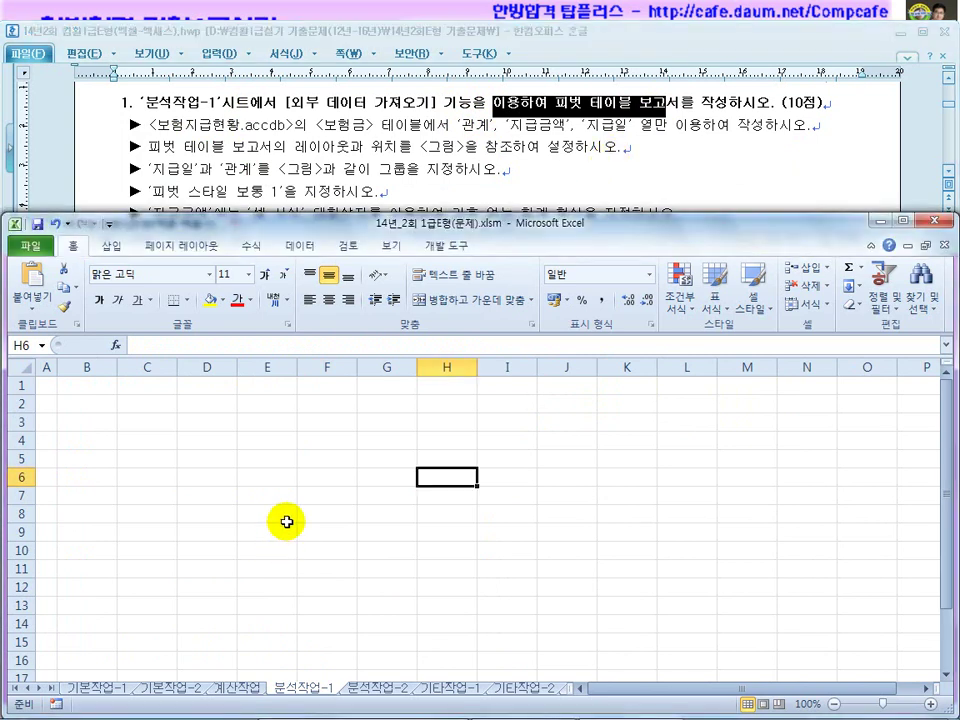
left_click(300, 247)
left_click(133, 300)
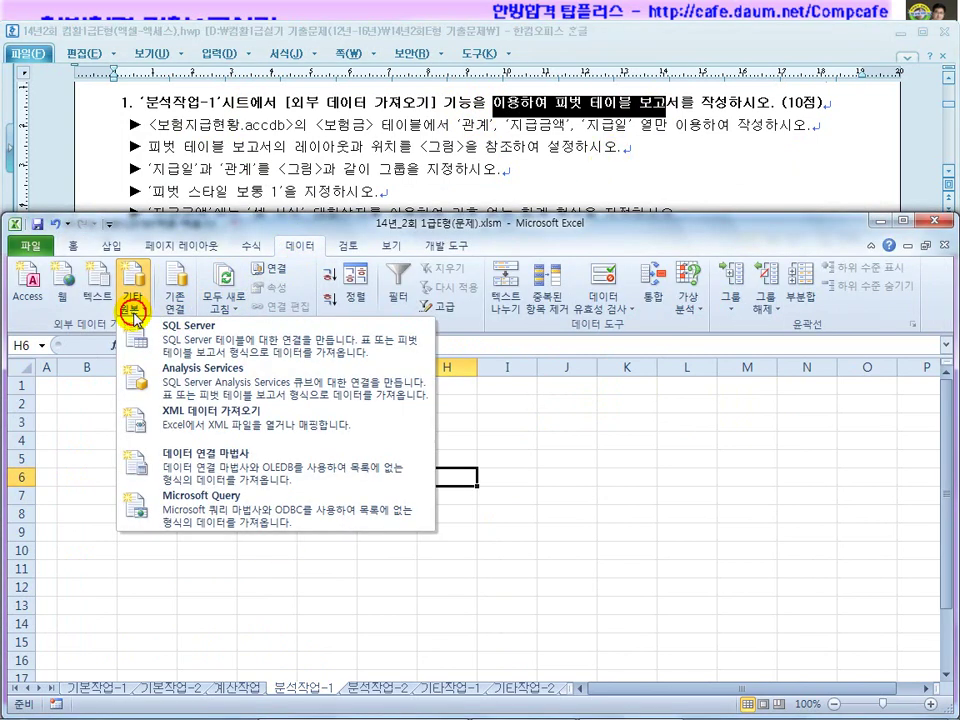
left_click(243, 511)
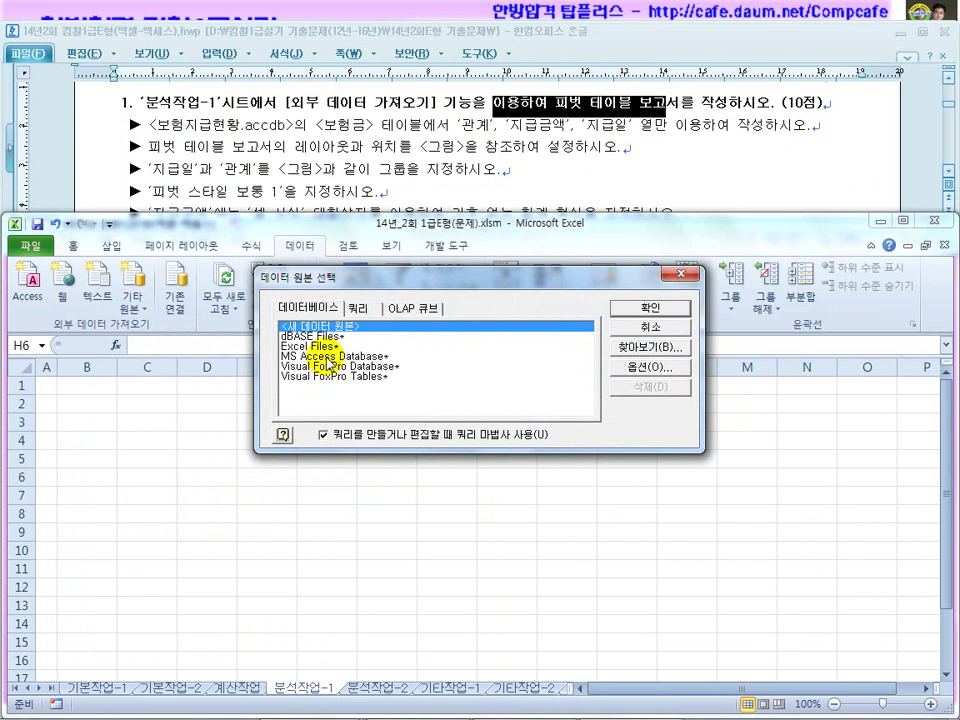
double_click(326, 362)
Choose 보험지급현황.accdb from the OA folder on drive C as the query's database.
left_click_drag(204, 17, 288, 329)
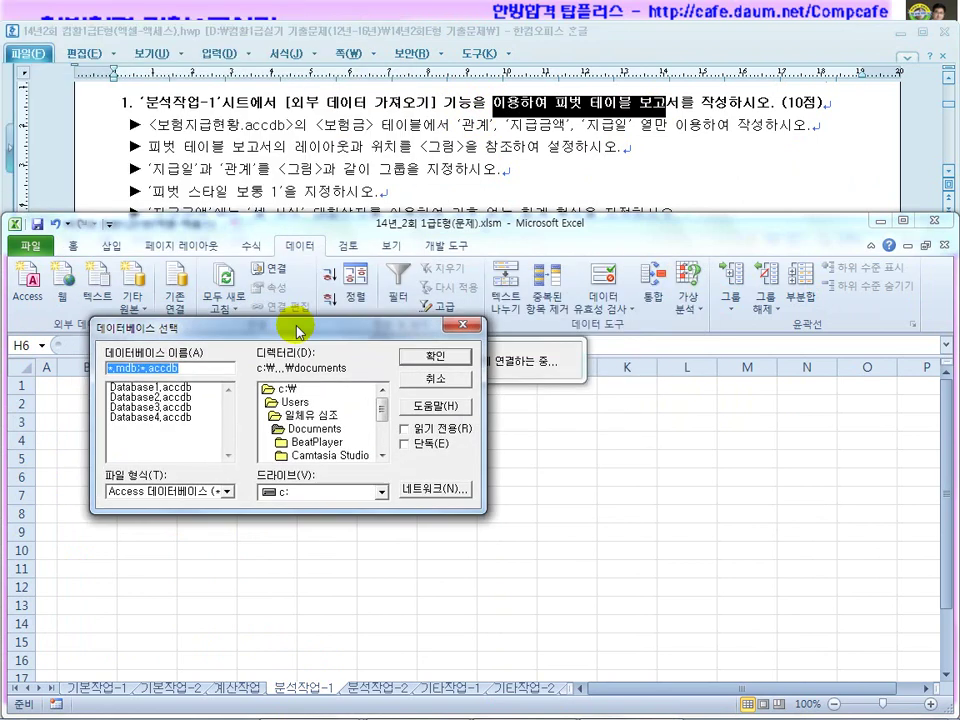
double_click(284, 389)
left_click_drag(381, 405, 378, 422)
left_click(286, 430)
double_click(286, 430)
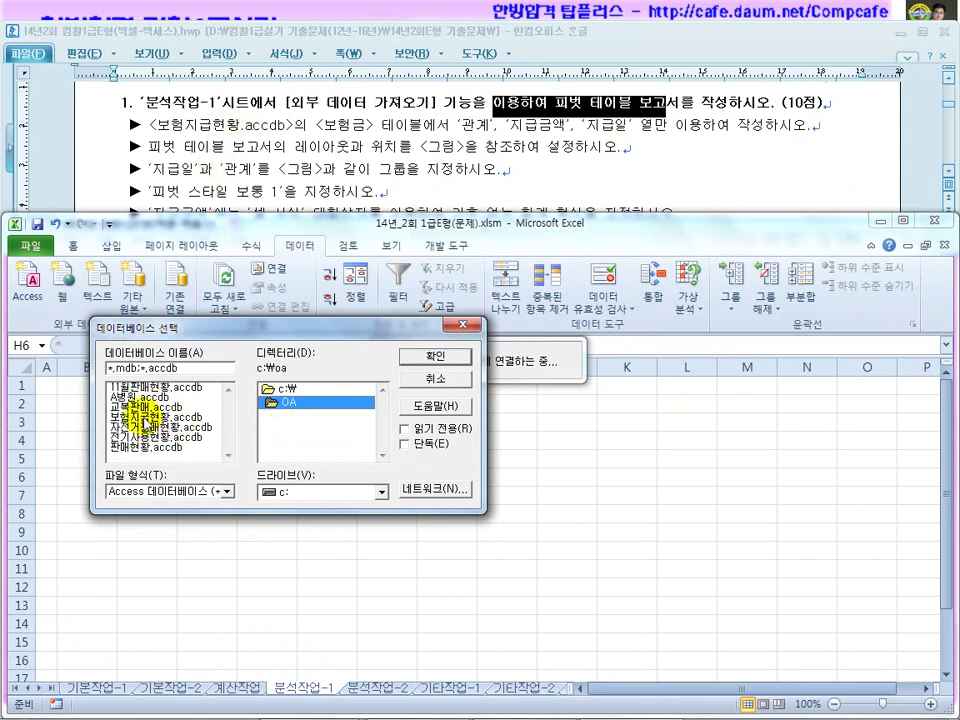
double_click(146, 418)
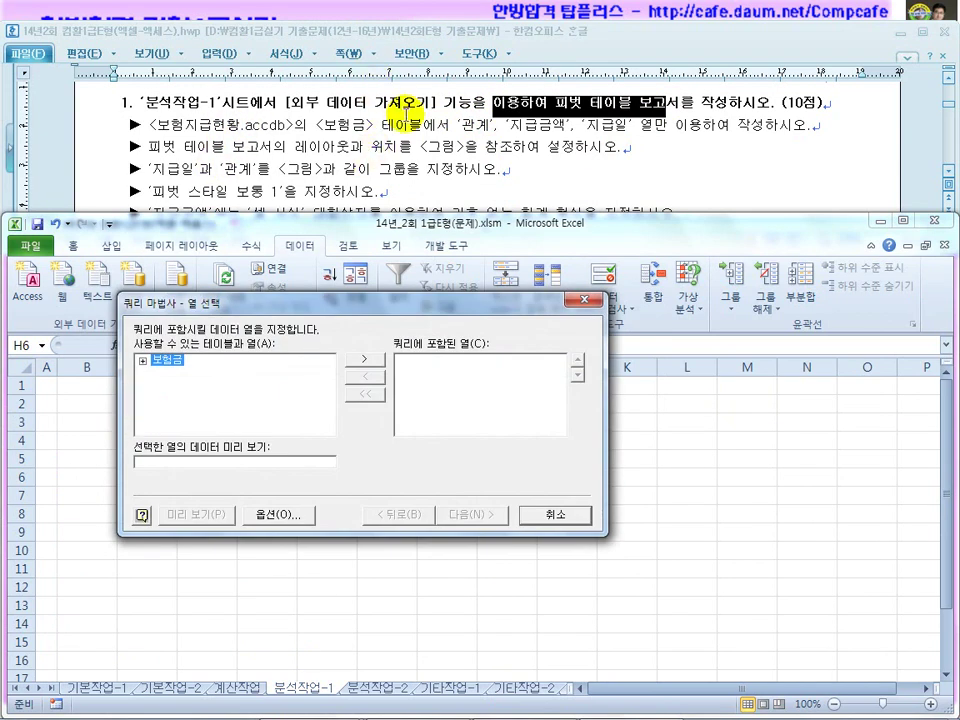
Add the columns 관계, 지급금액 and 지급일 from the 보험금 table to the query.
left_click(143, 360)
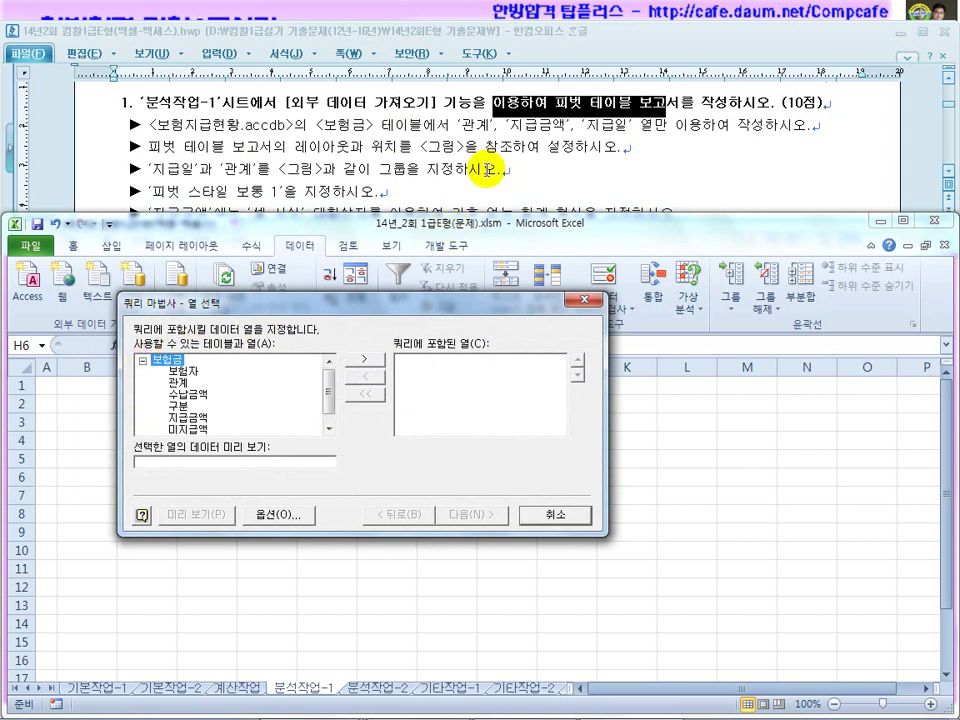
double_click(176, 386)
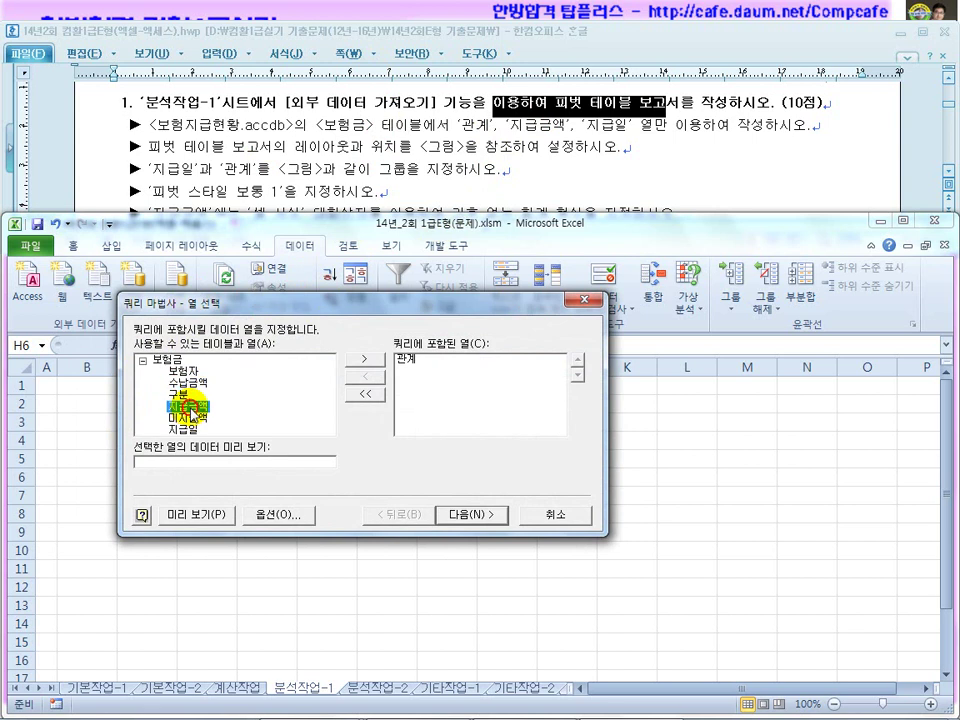
double_click(190, 408)
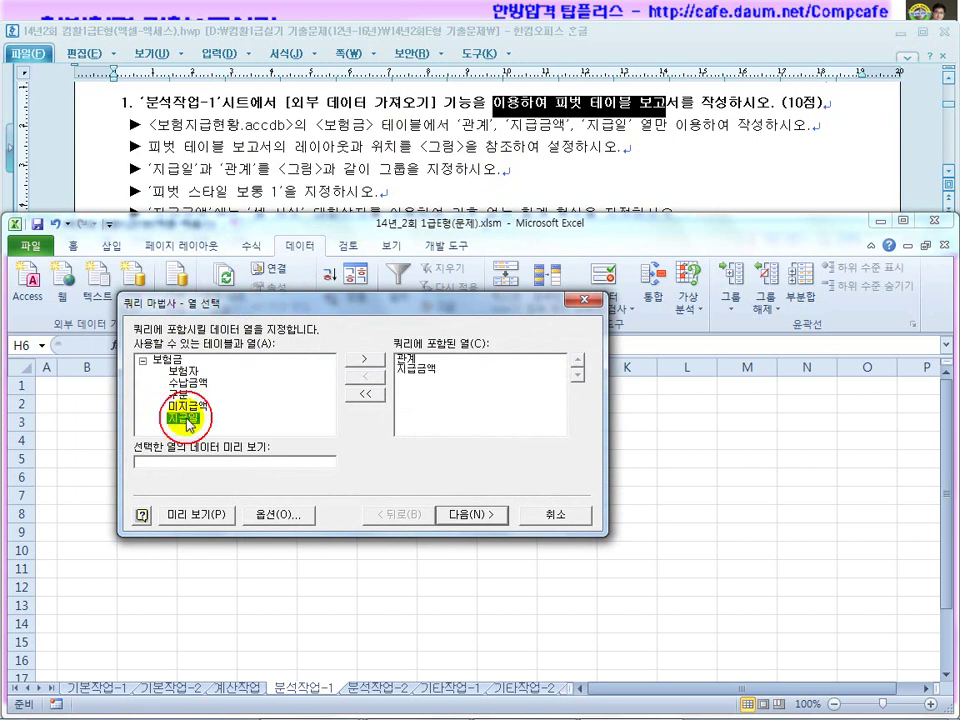
left_click(365, 358)
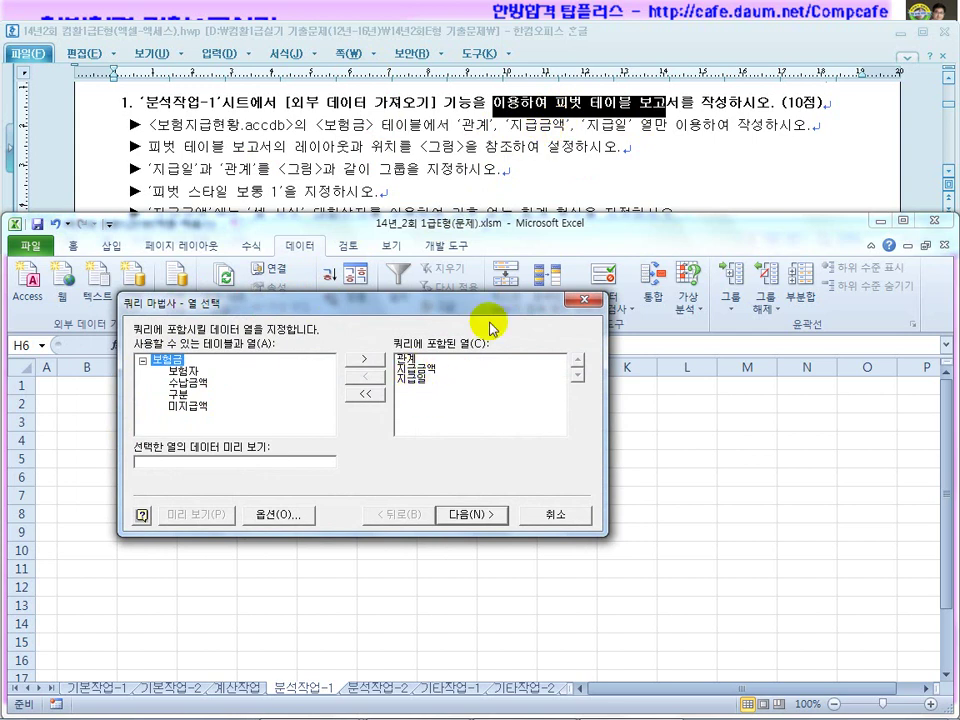
Finish the query wizard without filtering or sorting, returning the data to Microsoft Excel.
left_click(455, 514)
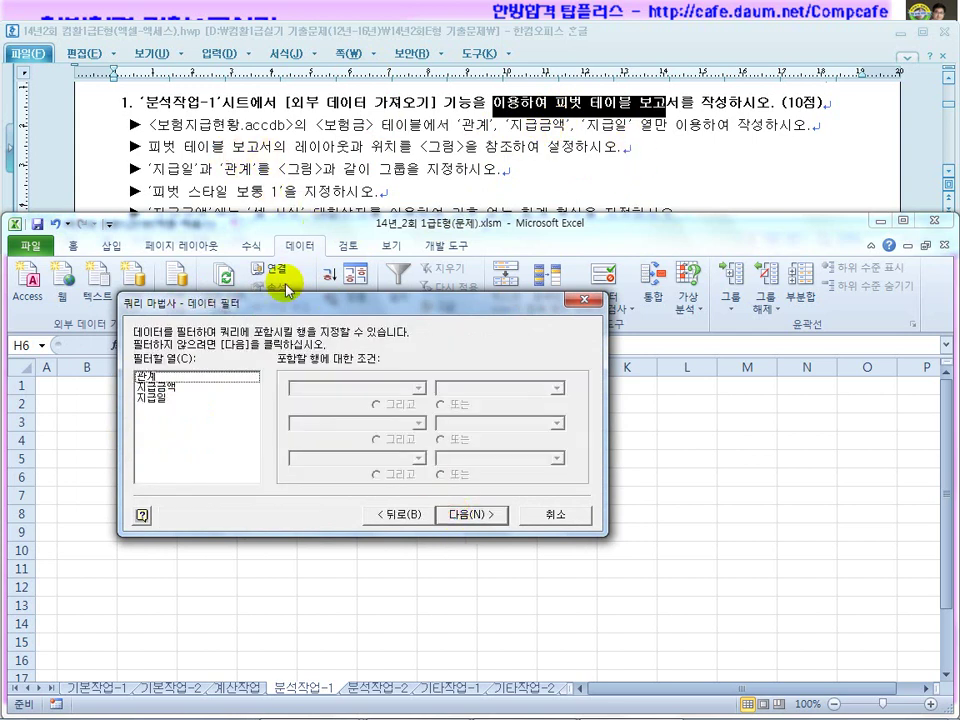
left_click(462, 516)
left_click(463, 516)
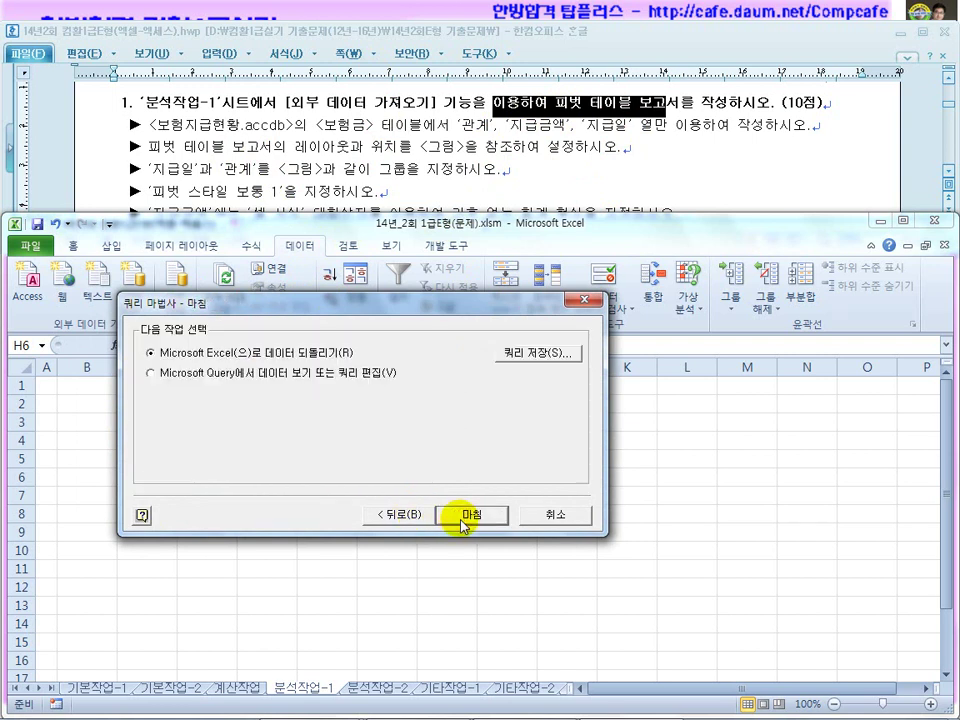
left_click(463, 515)
Import the data as a pivot table report at cell B2 of 분석작업-1, following the figure in the exam document.
left_click(567, 360)
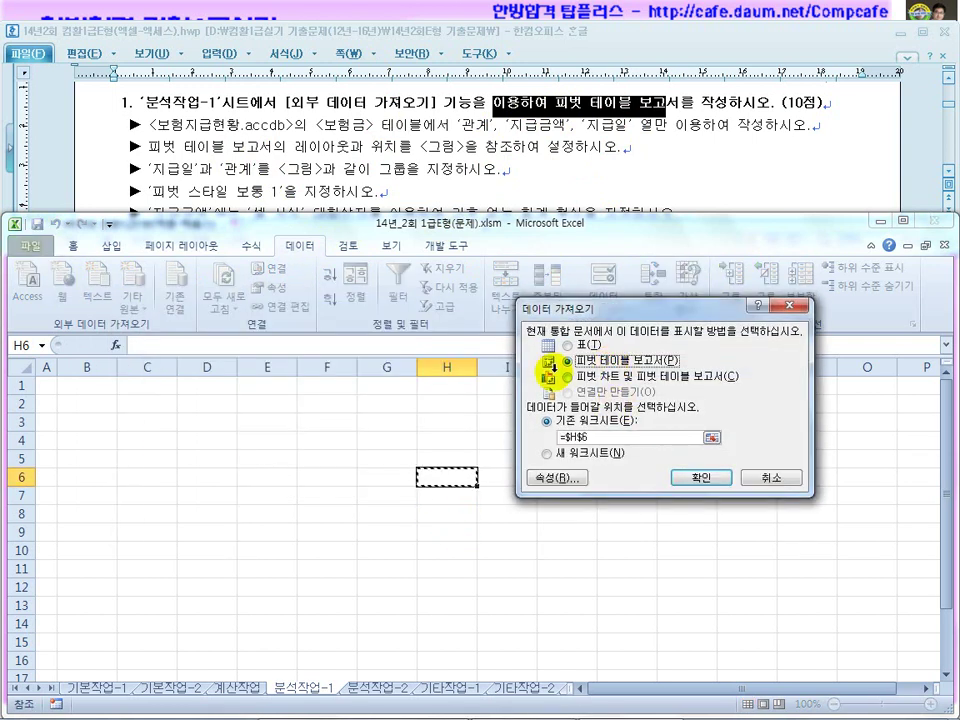
left_click(365, 179)
scroll(365, 179, "down", 3)
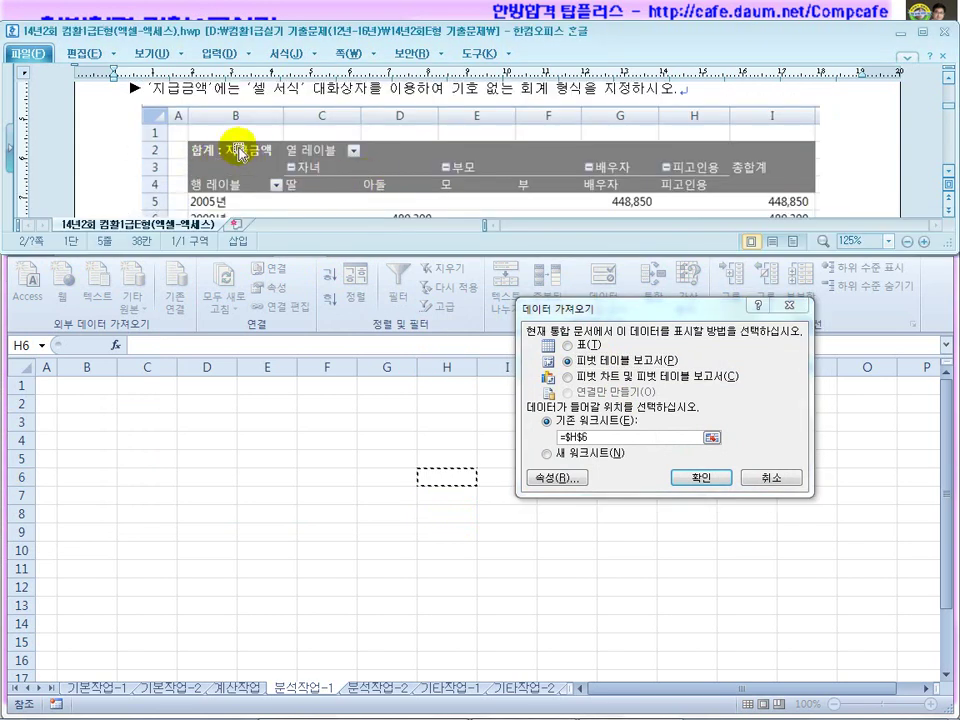
left_click(97, 410)
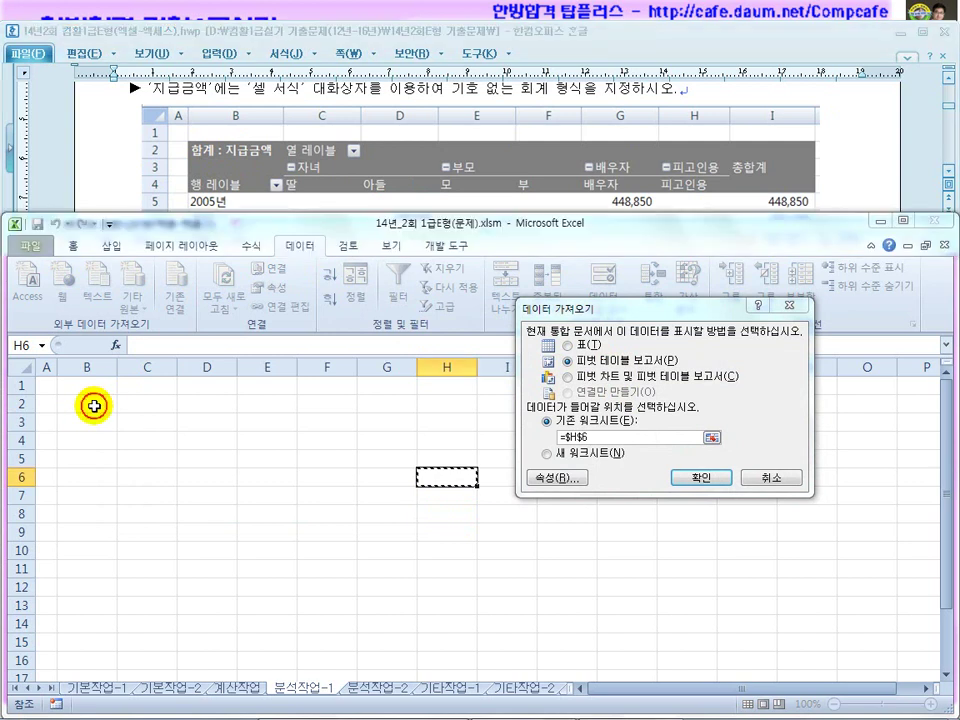
left_click(105, 402)
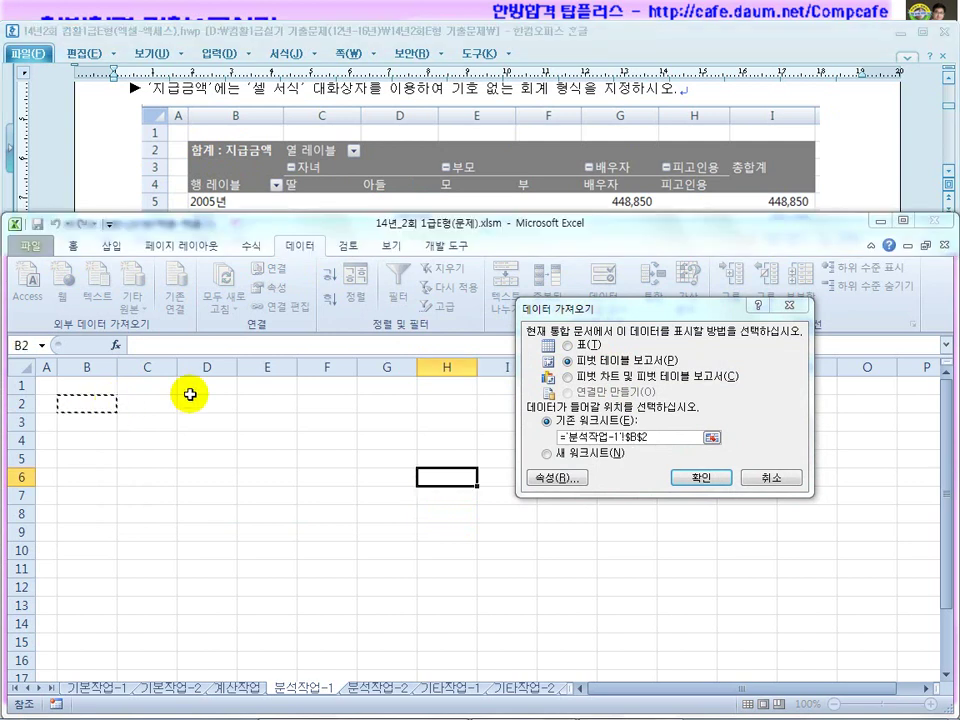
left_click(685, 478)
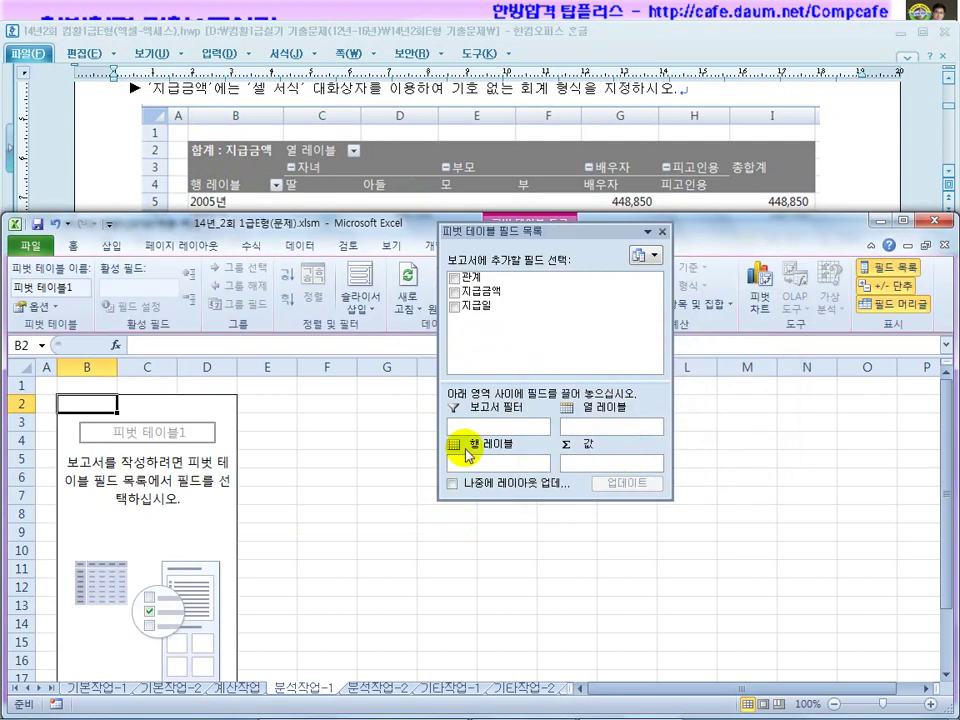
Move the pivot field list aside and examine the exam document's figure for its row labels, column labels and value field.
left_click_drag(593, 230, 590, 442)
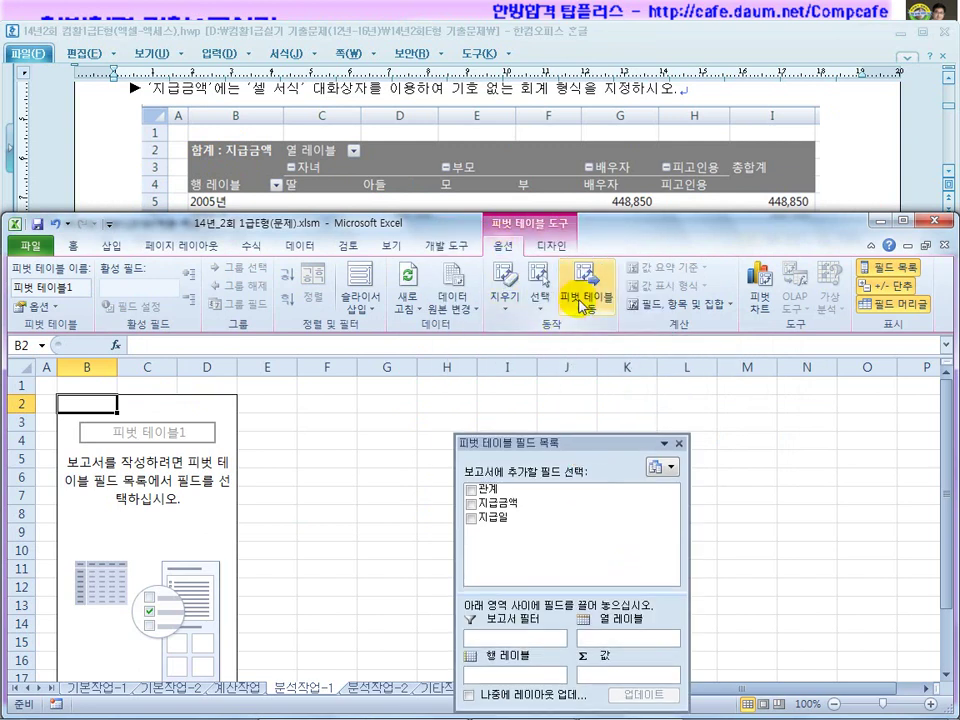
left_click_drag(557, 449, 542, 431)
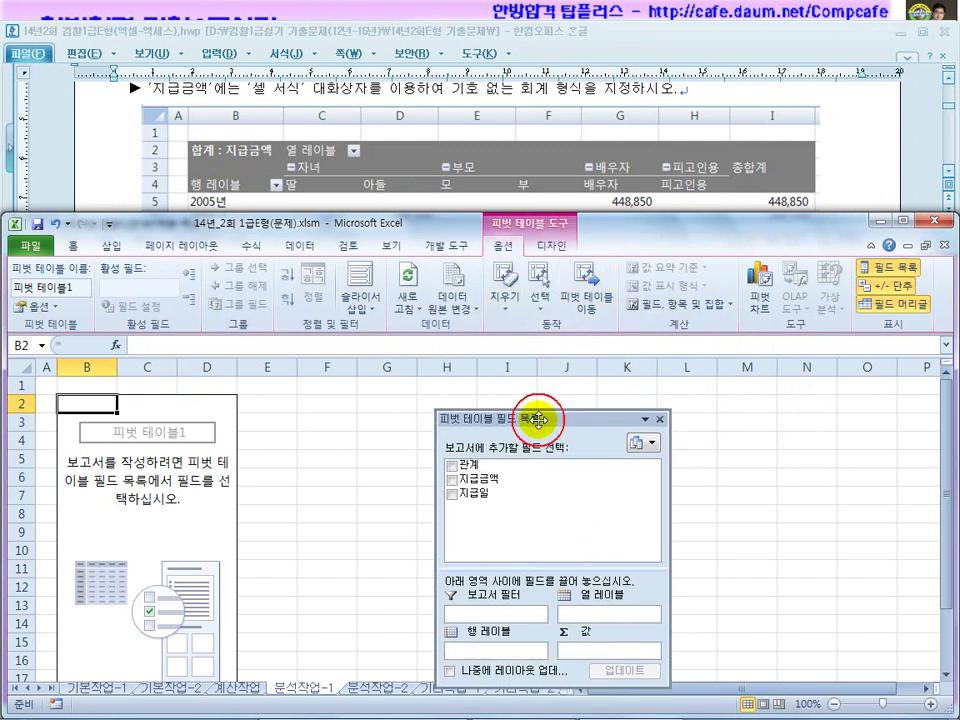
left_click(489, 96)
scroll(484, 109, "down", 5)
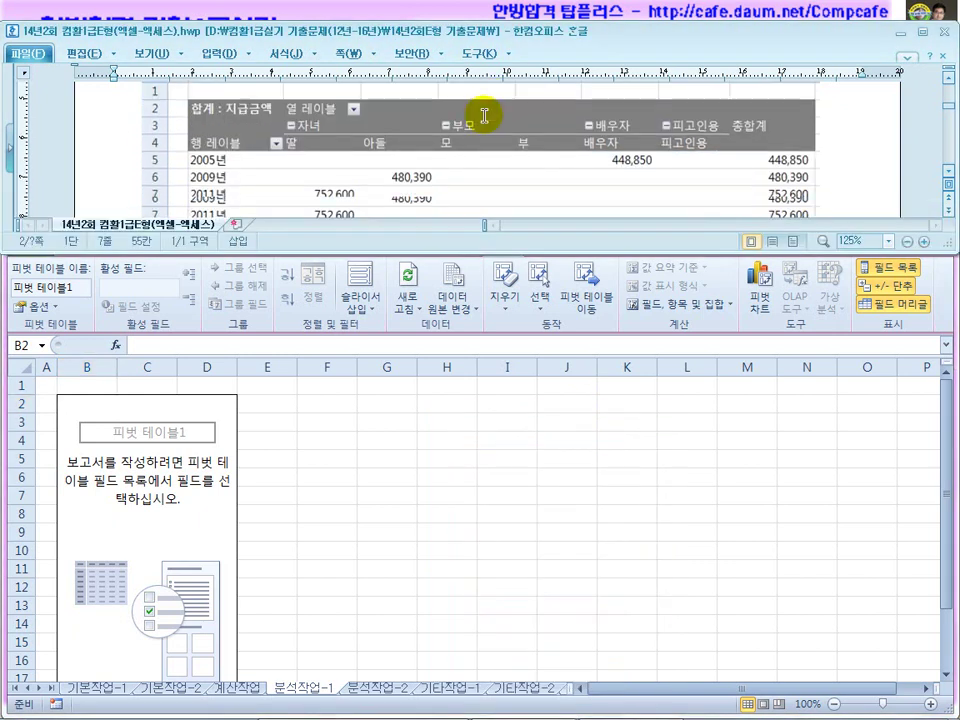
double_click(560, 32)
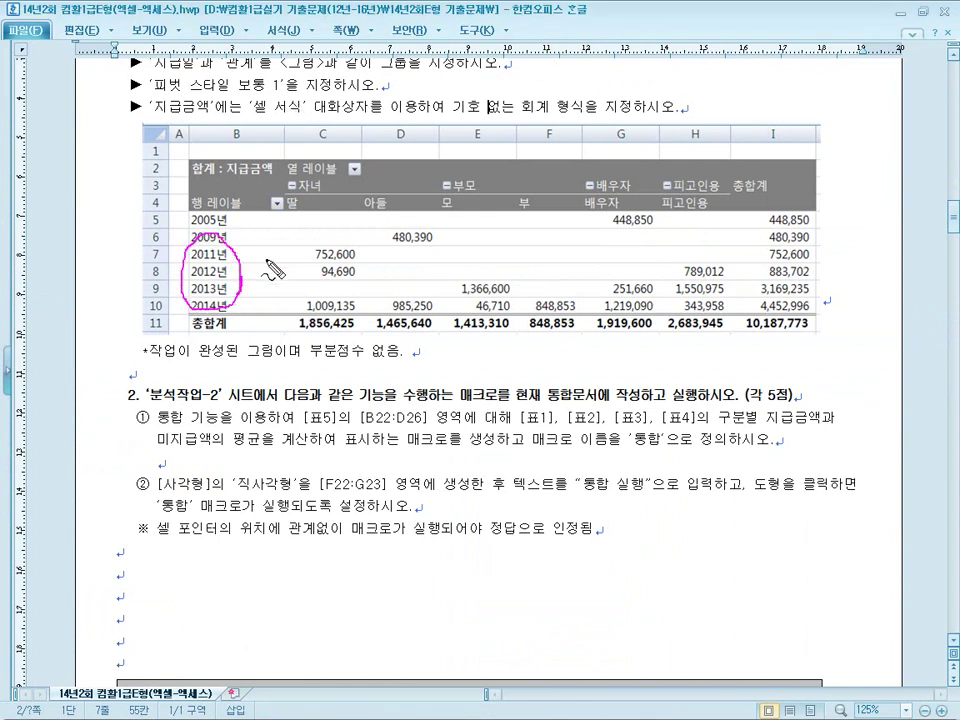
left_click_drag(318, 298, 455, 272)
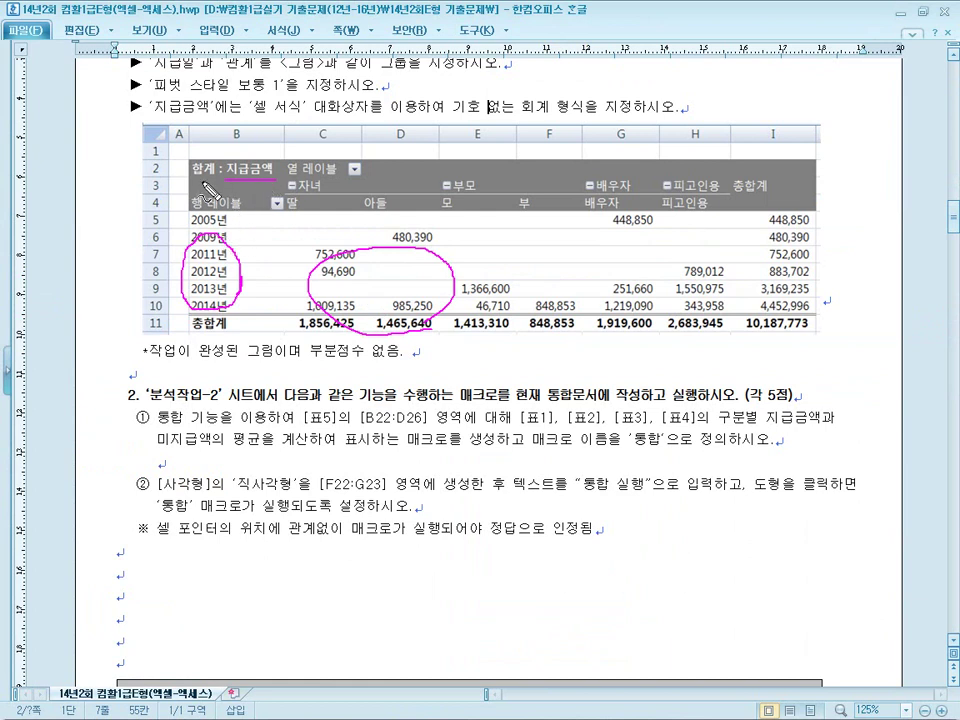
left_click_drag(428, 330, 410, 292)
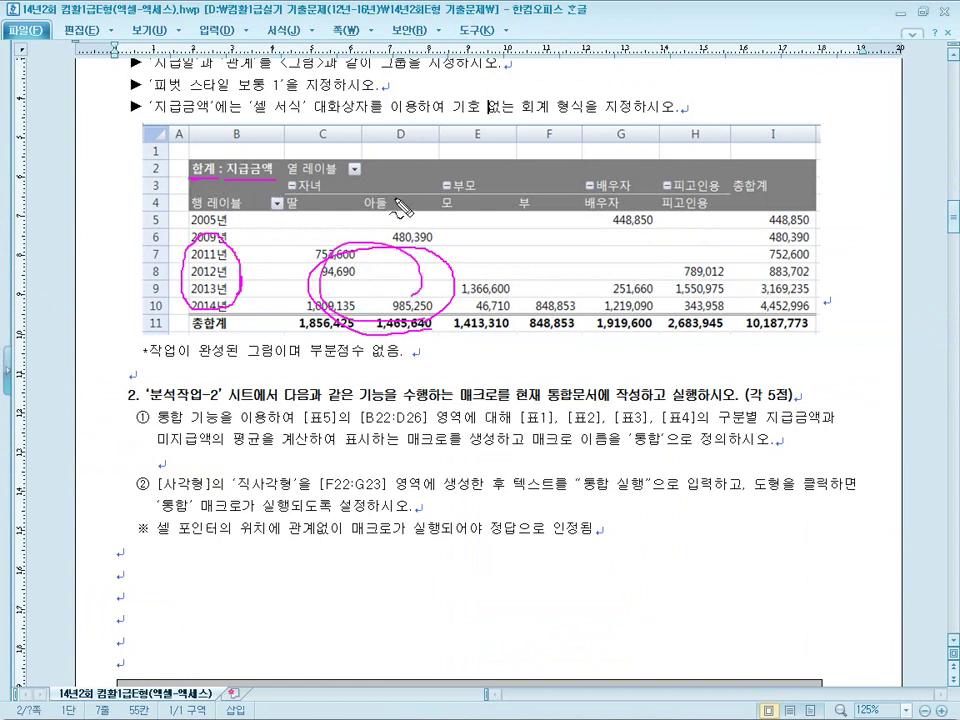
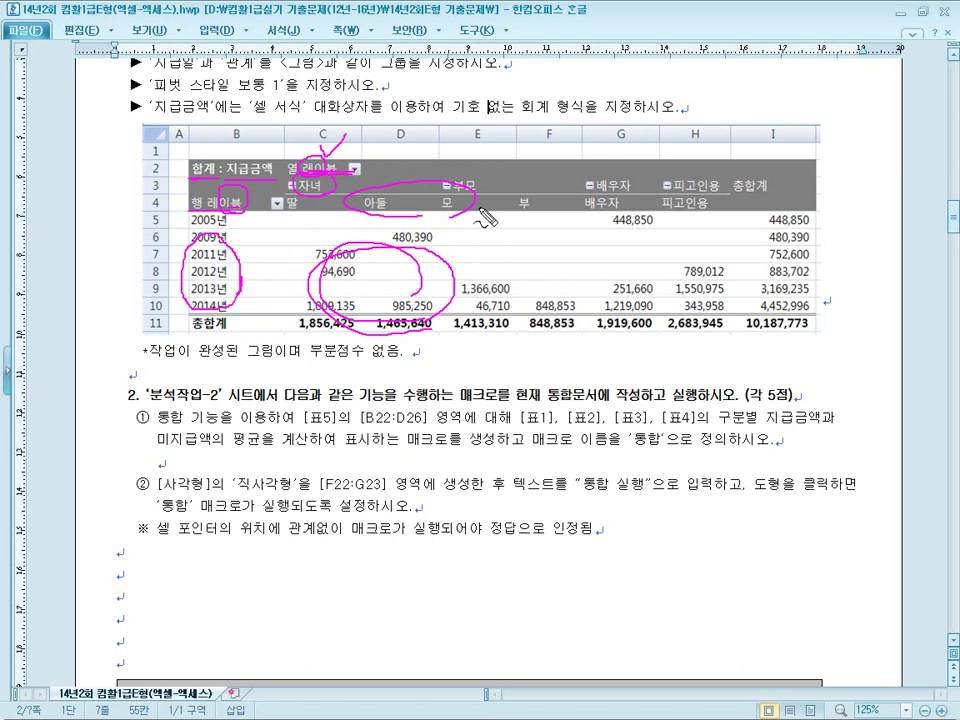
key("Escape")
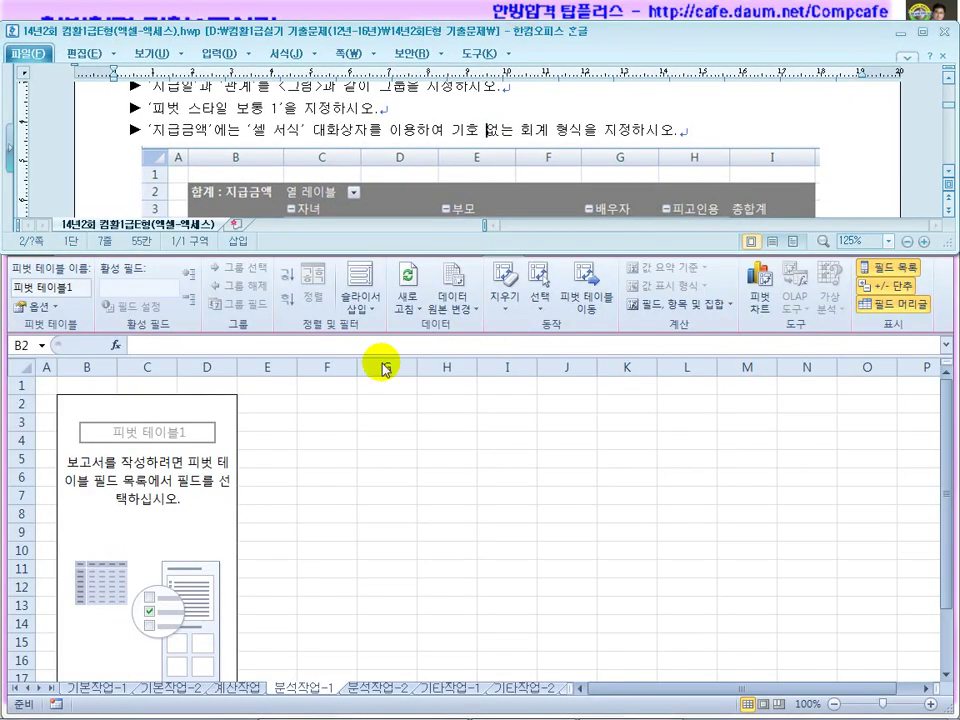
Lay out the pivot table in Excel with 지급금액 as values, 지급일 as row labels and 관계 as column labels.
left_click(195, 497)
left_click_drag(536, 421, 383, 413)
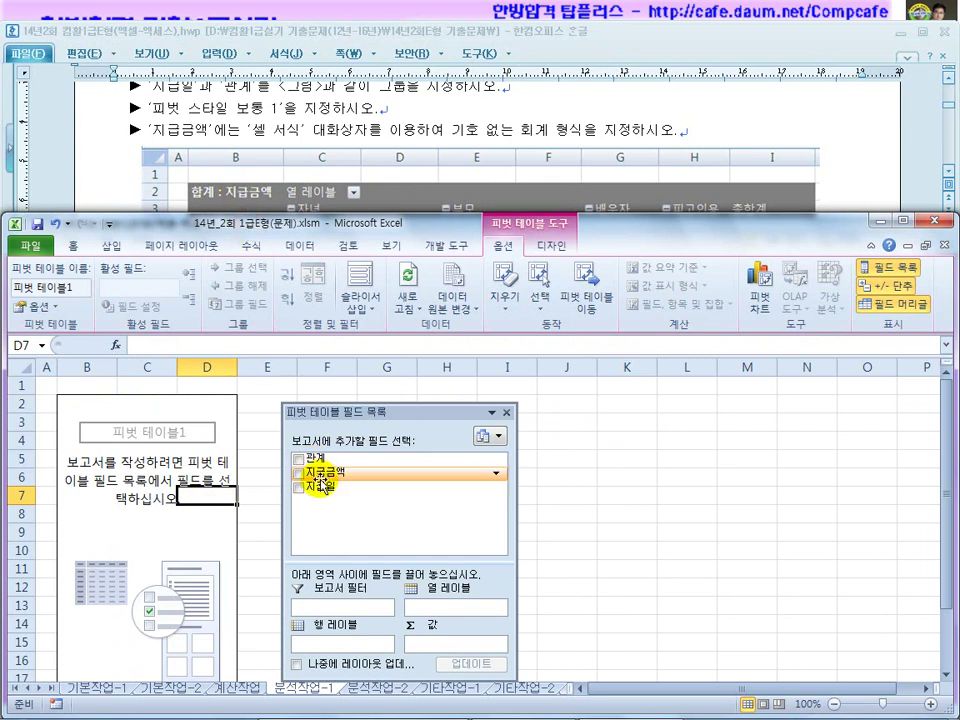
left_click_drag(349, 480, 446, 634)
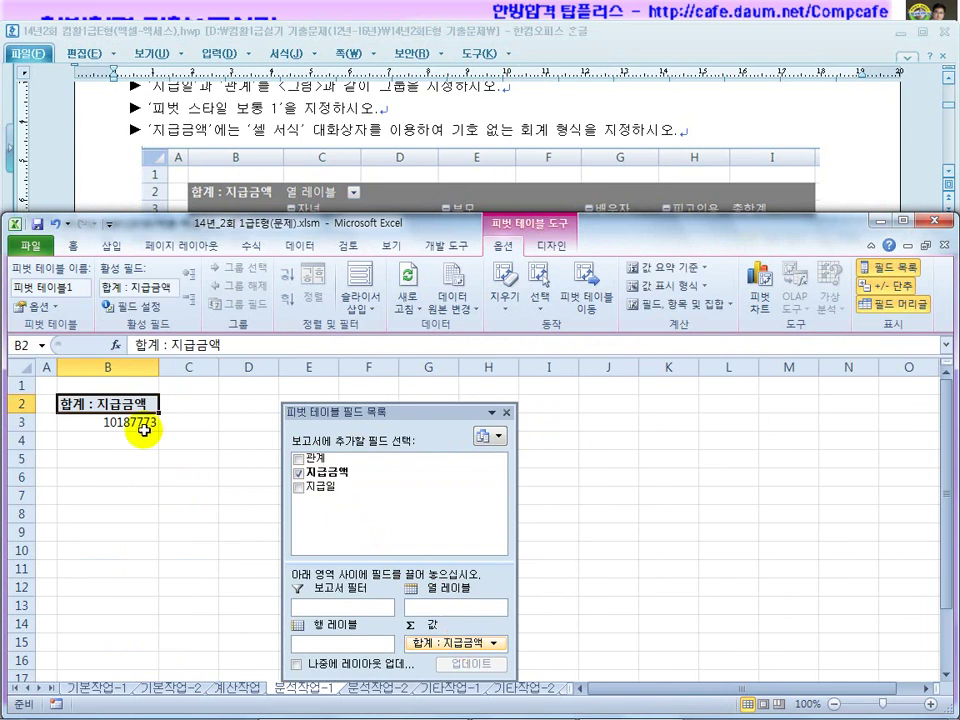
mouse_move(140, 424)
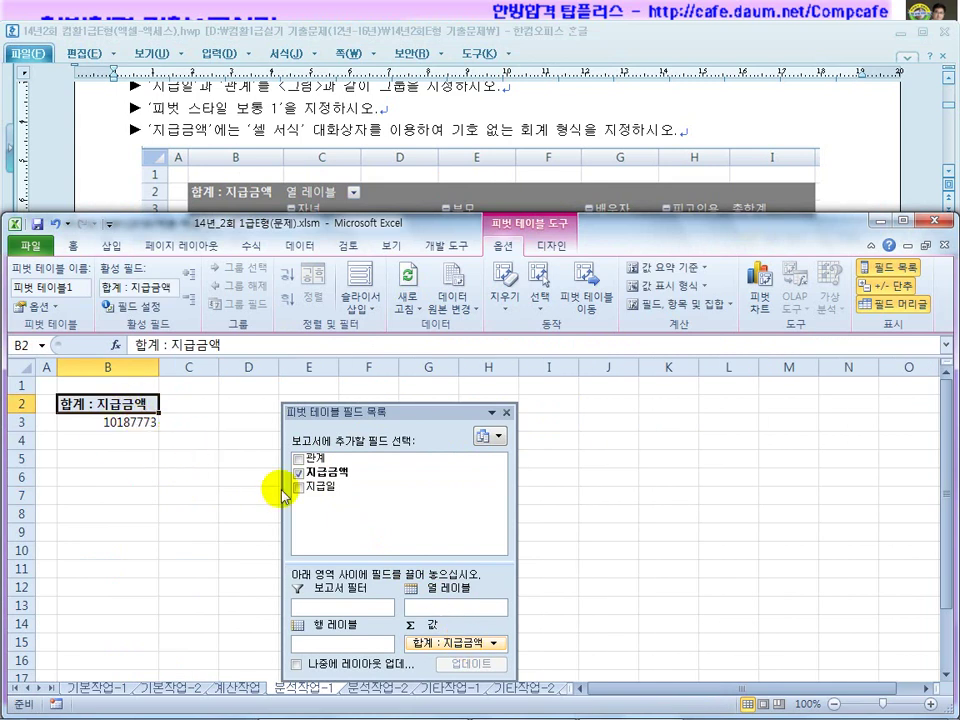
left_click_drag(320, 487, 333, 643)
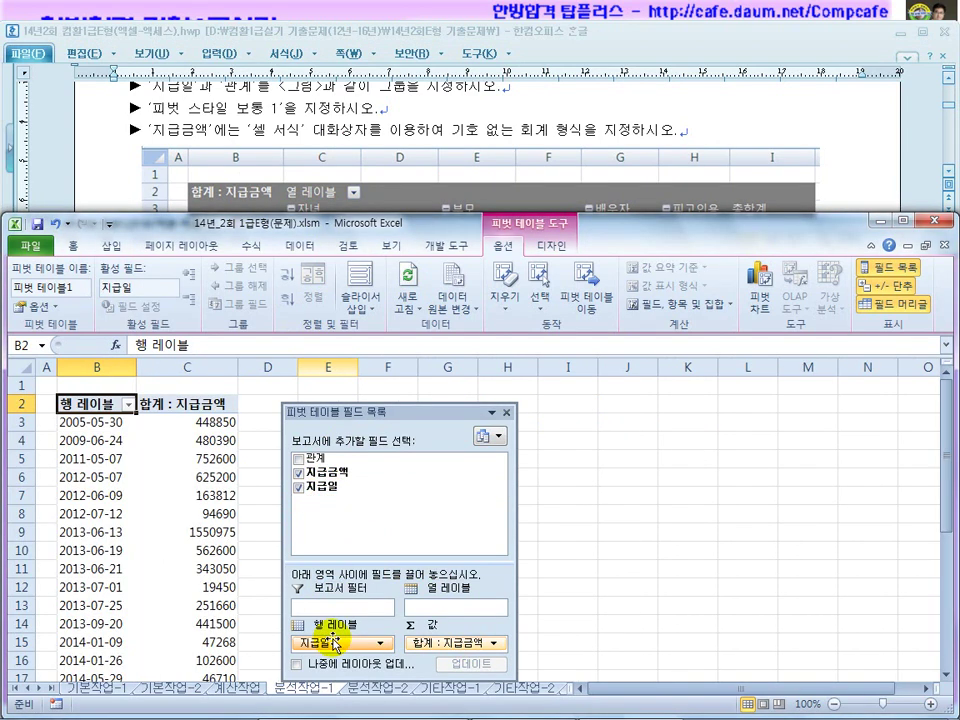
left_click_drag(321, 458, 449, 604)
left_click_drag(320, 411, 275, 497)
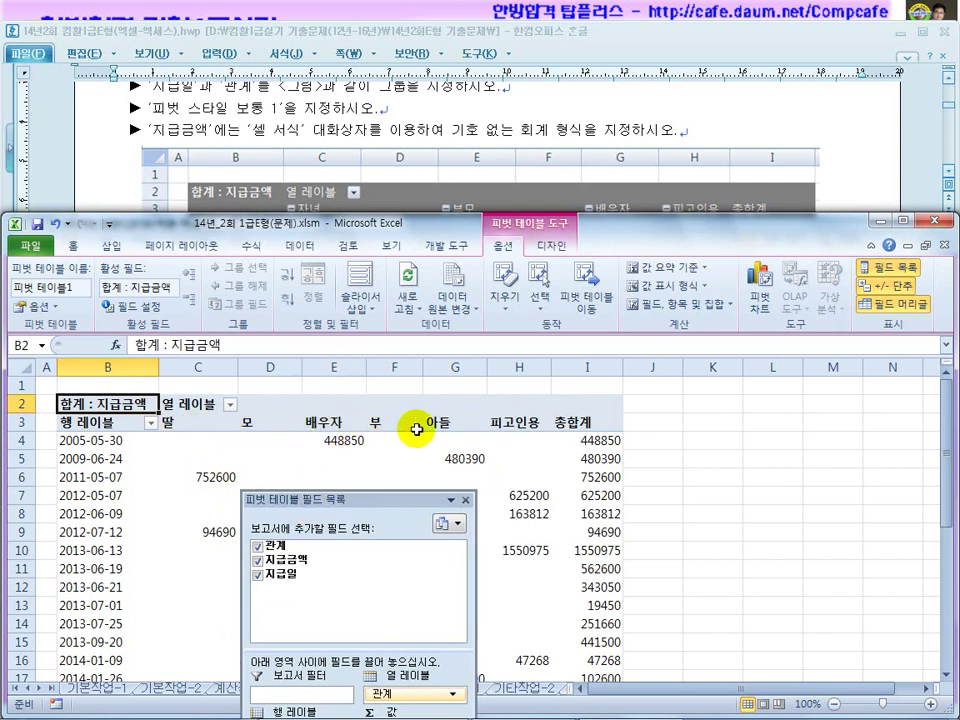
Examine how the exam document's figure groups the 지급일 rows, and select the pivot table's first date in B4.
left_click(407, 101)
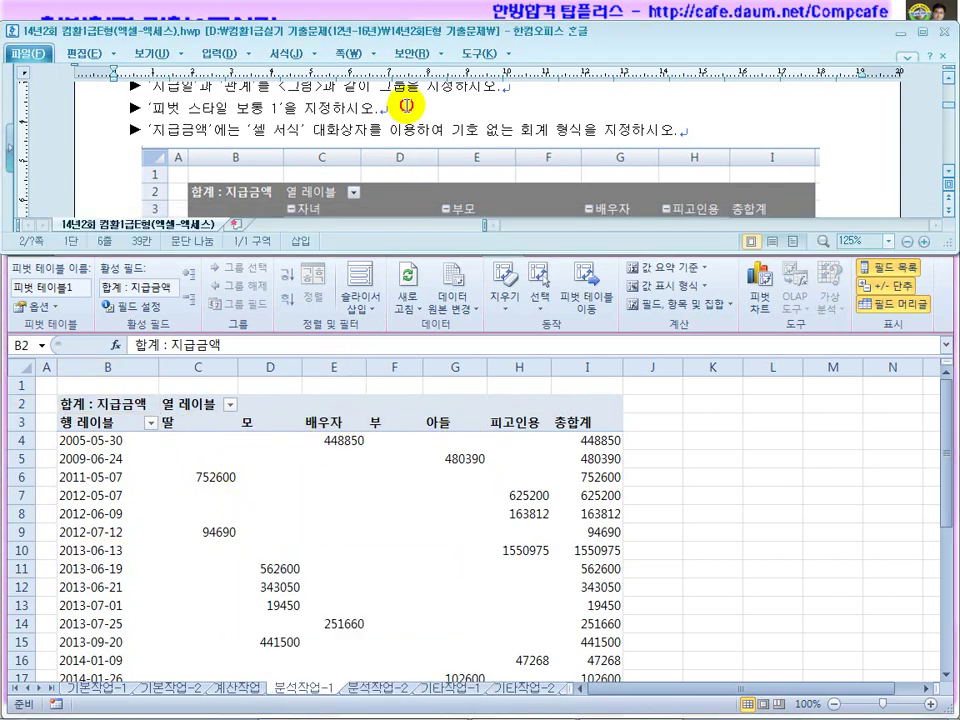
scroll(403, 134, "down", 4)
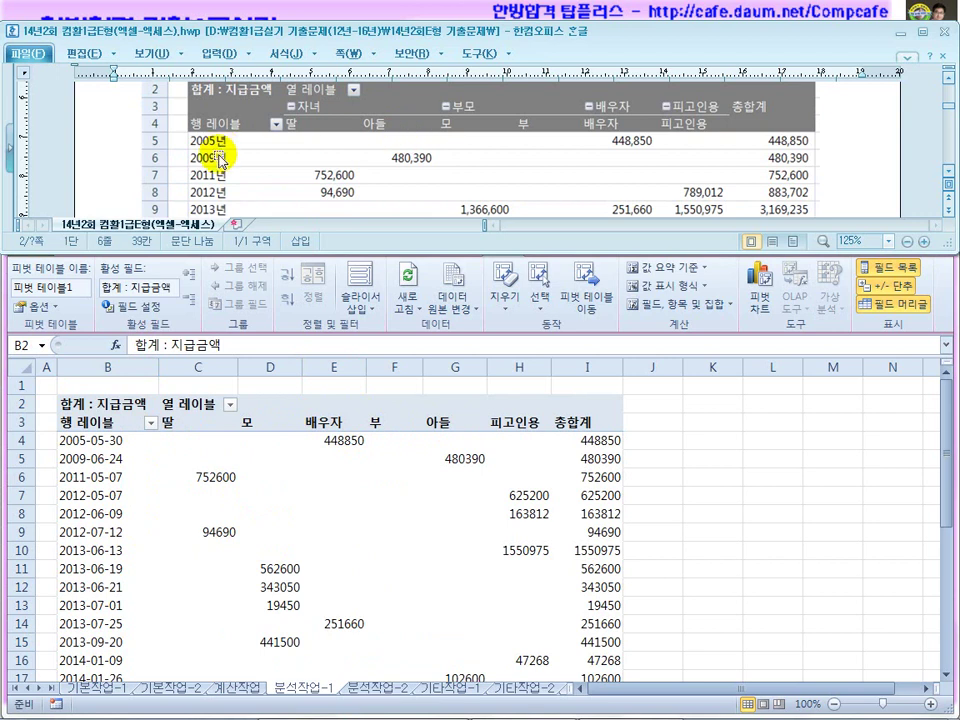
left_click(107, 440)
left_click(107, 440)
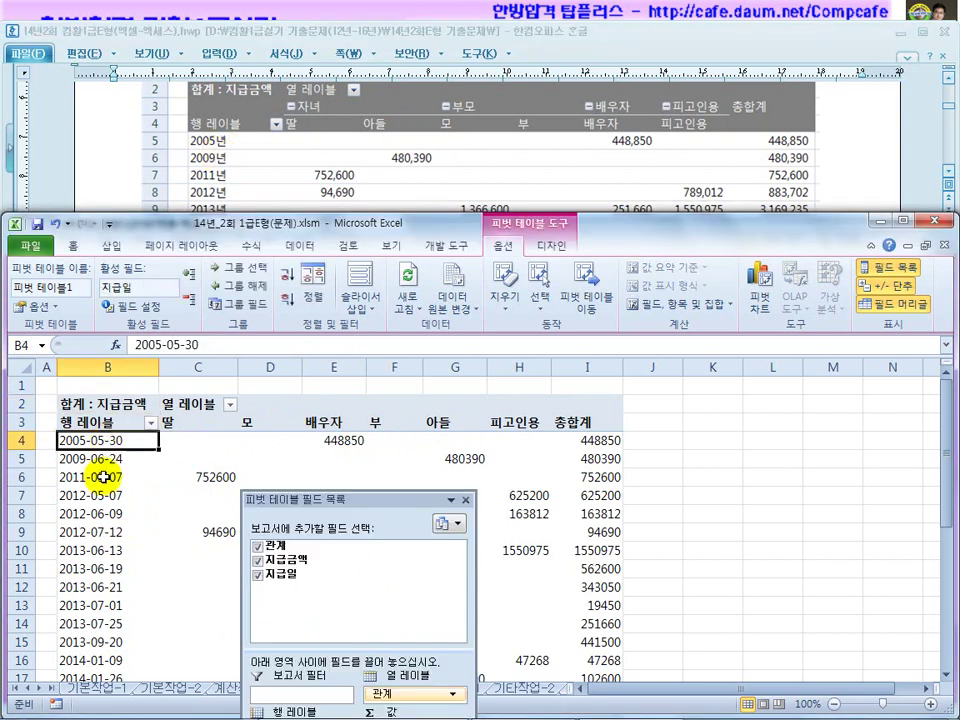
left_click(96, 458)
left_click_drag(96, 477, 92, 622)
right_click(90, 549)
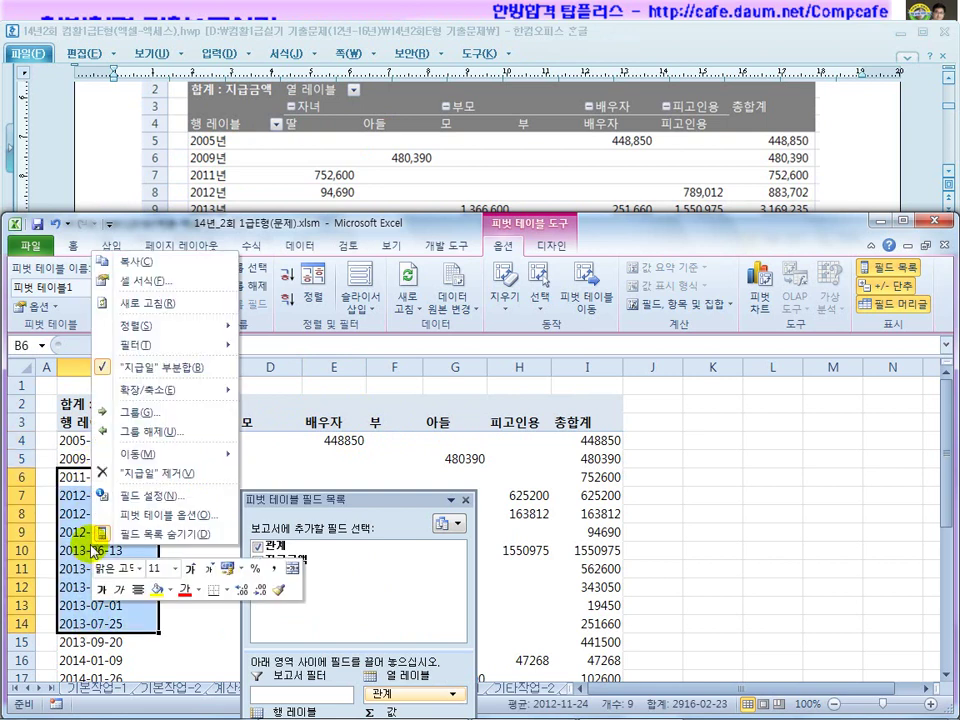
left_click(292, 229)
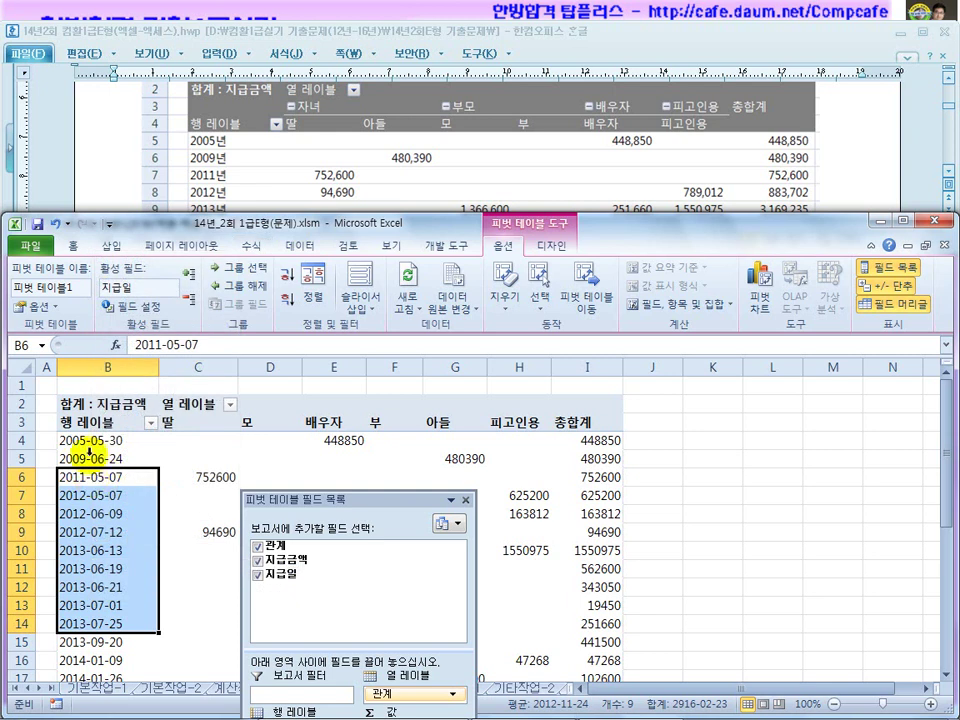
Compare the commands offered for the 행 레이블 header in B3 with those for the first date in B4.
left_click(89, 445)
right_click(93, 440)
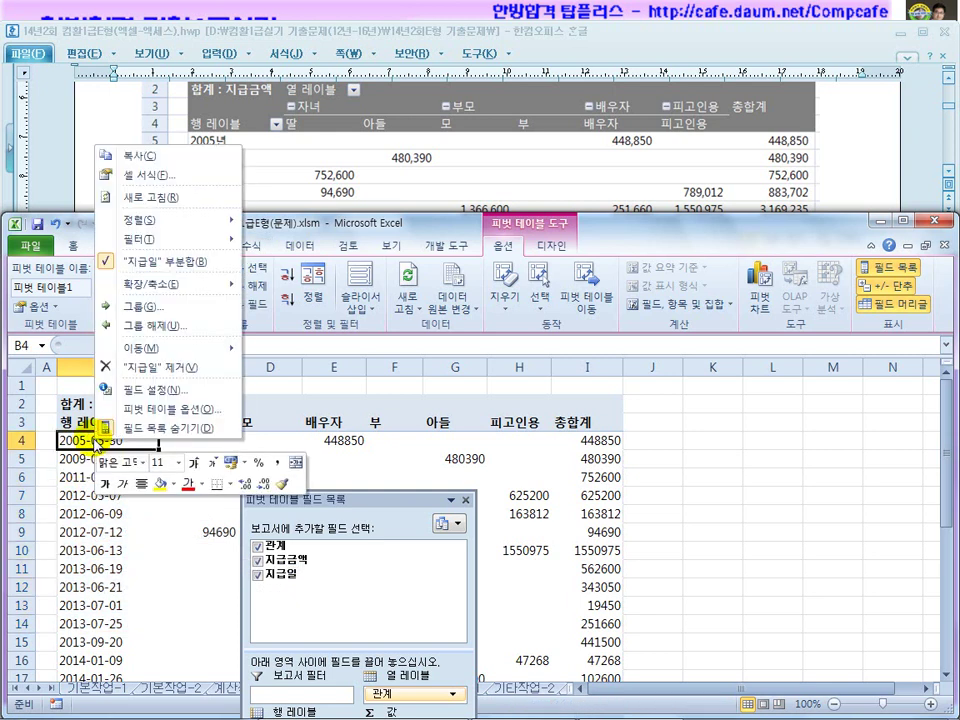
left_click(78, 567)
left_click(92, 424)
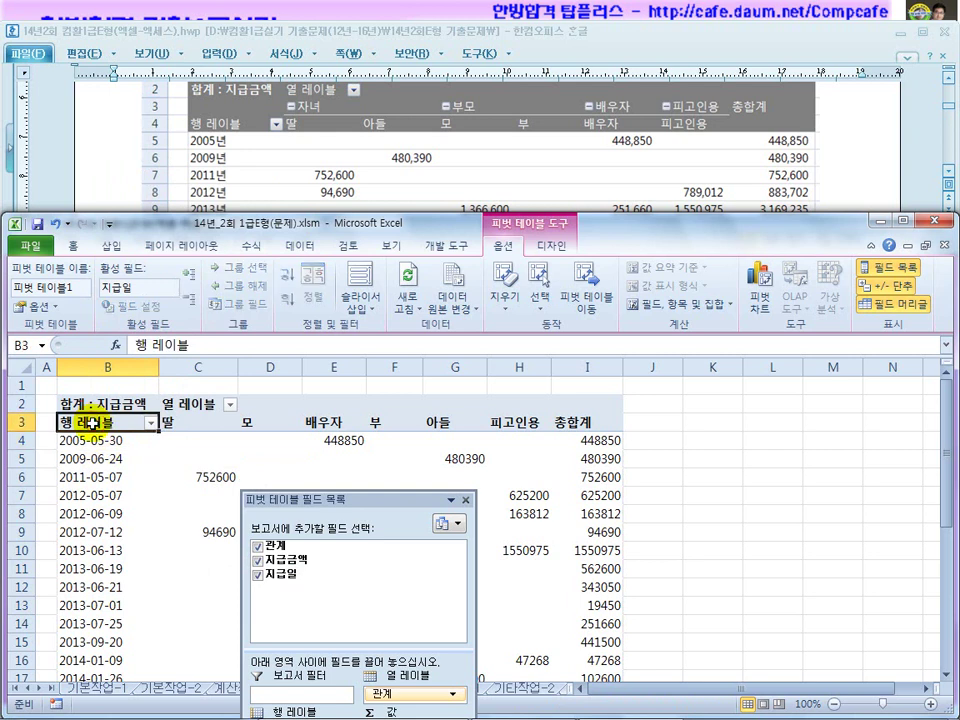
left_click(92, 446)
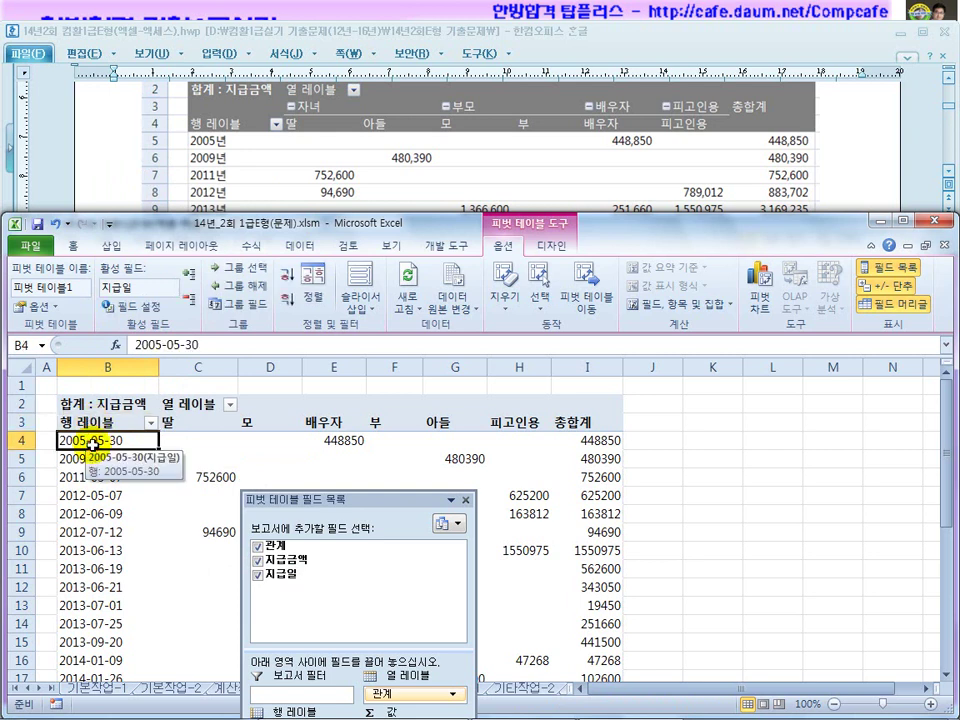
left_click(92, 424)
right_click(92, 424)
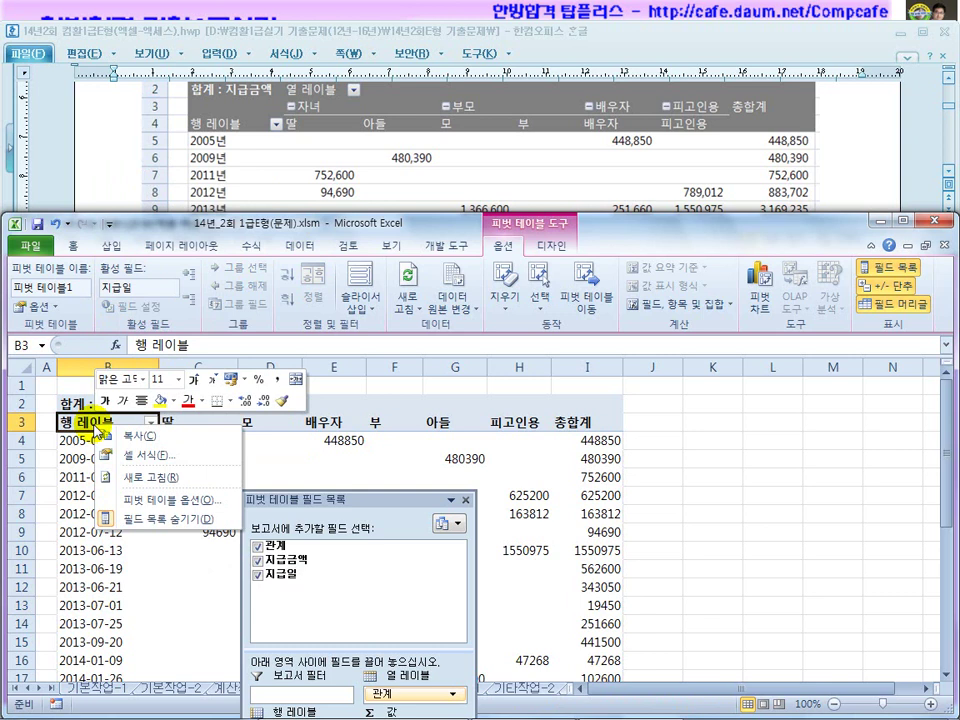
left_click(96, 422)
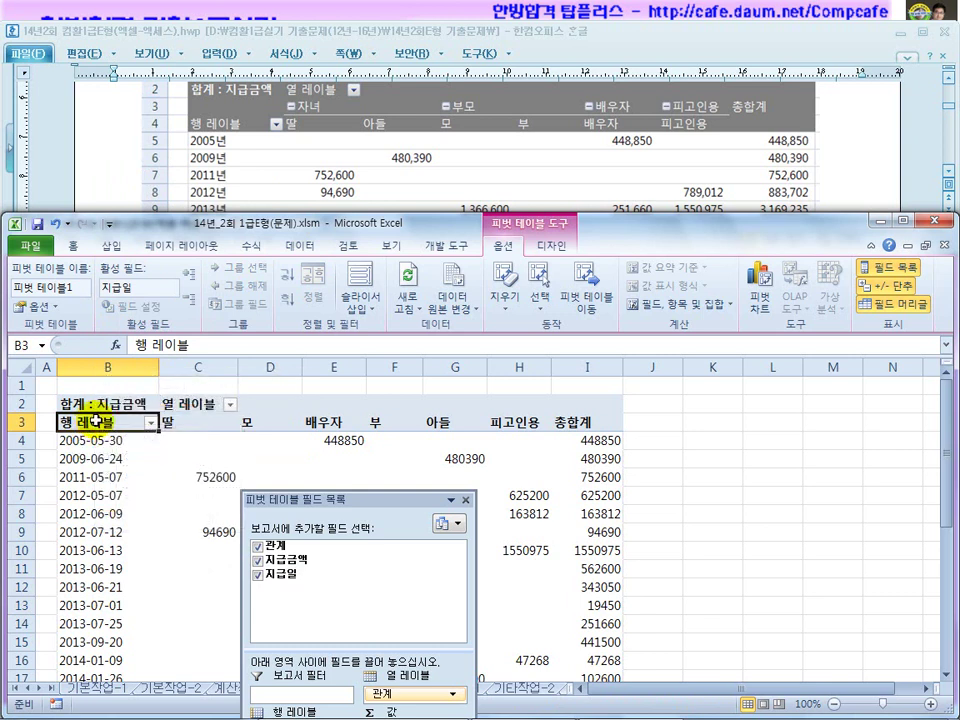
right_click(92, 424)
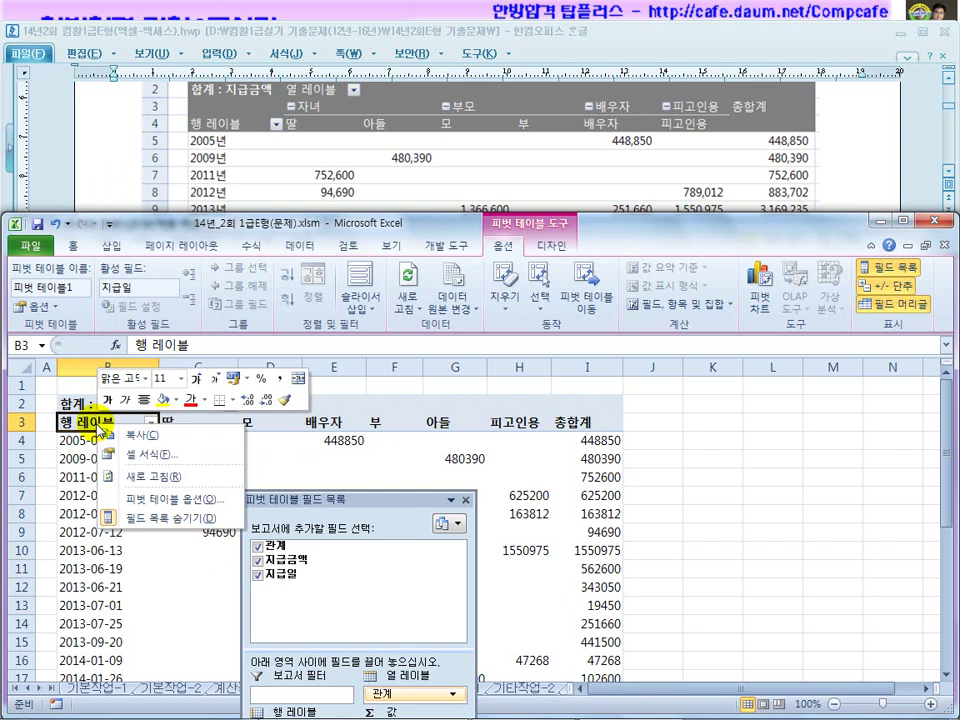
left_click(72, 430)
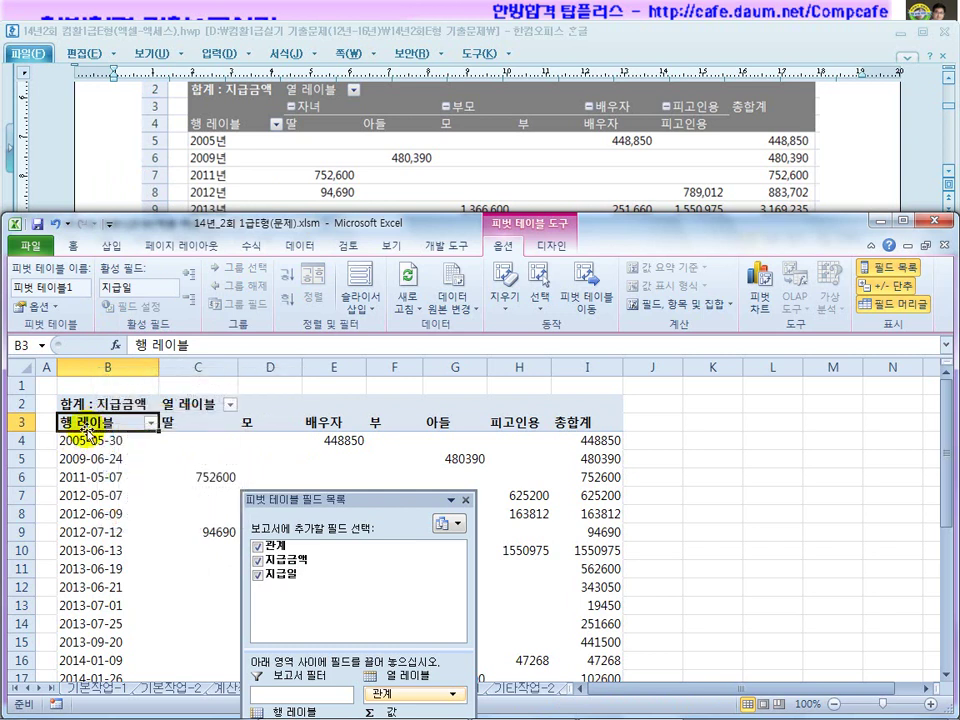
right_click(88, 422)
left_click(66, 440)
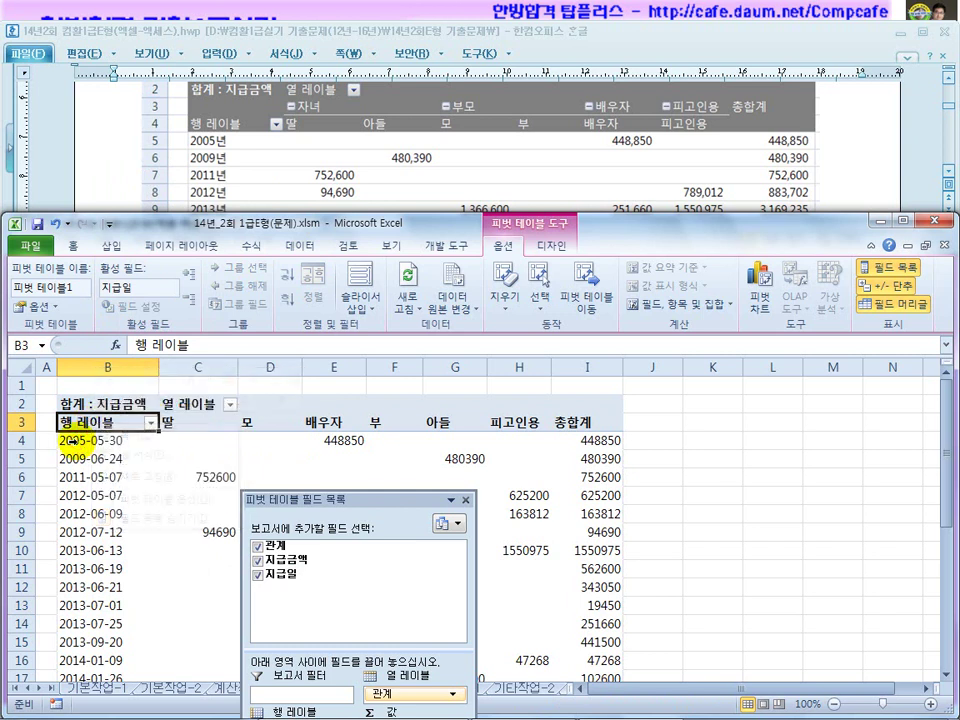
left_click(68, 438)
left_click(60, 423)
Group the 지급일 row labels of the pivot table by year (연) only, without the month unit.
left_click(88, 442)
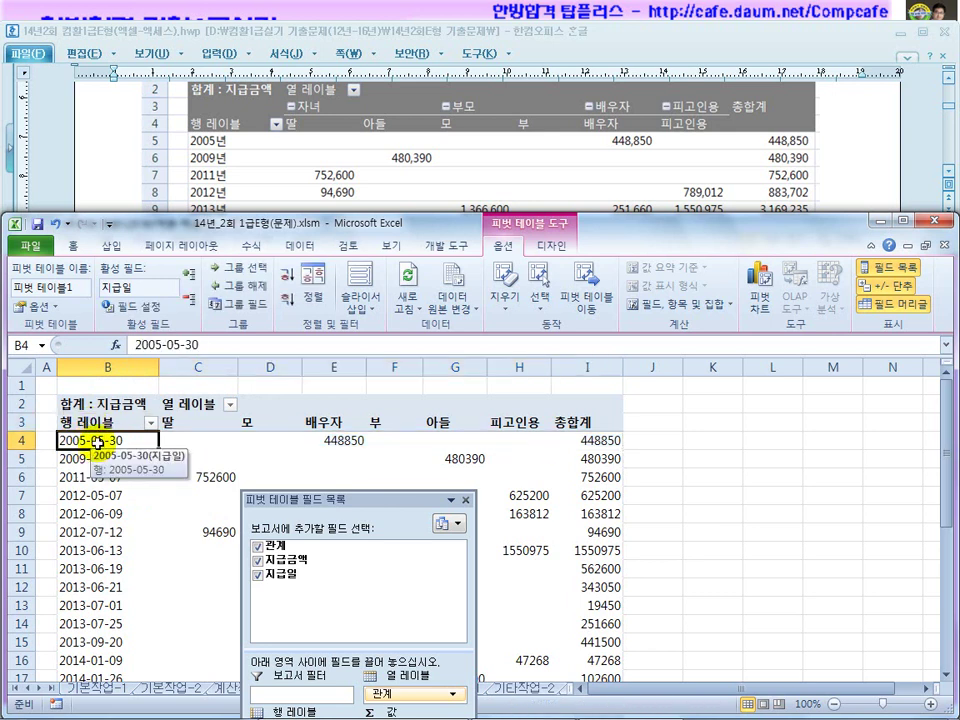
right_click(97, 444)
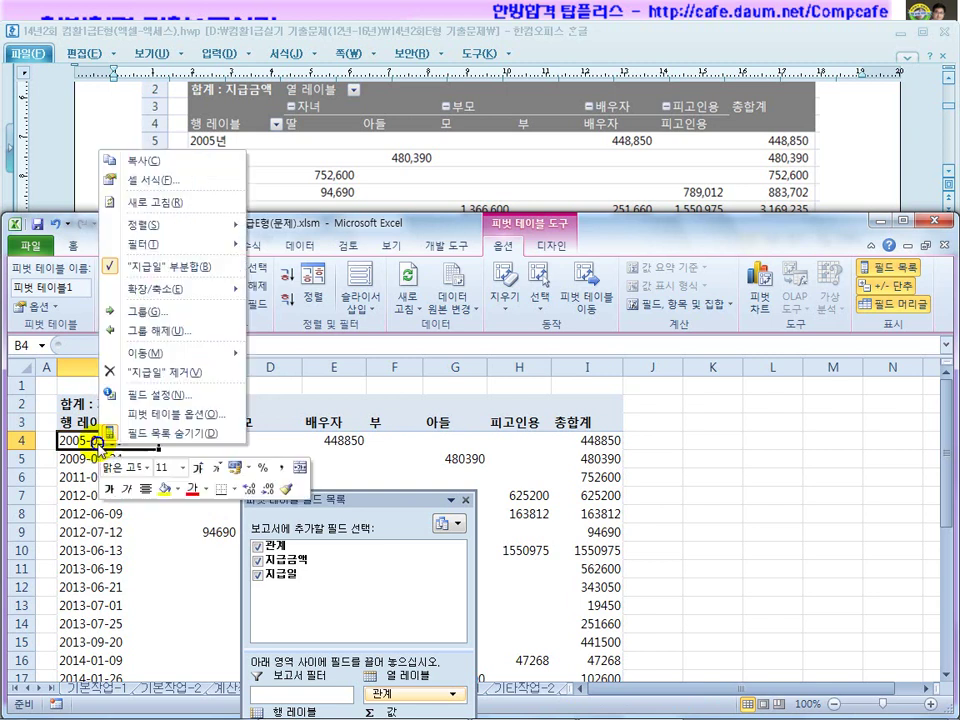
left_click(155, 312)
left_click_drag(140, 199, 312, 311)
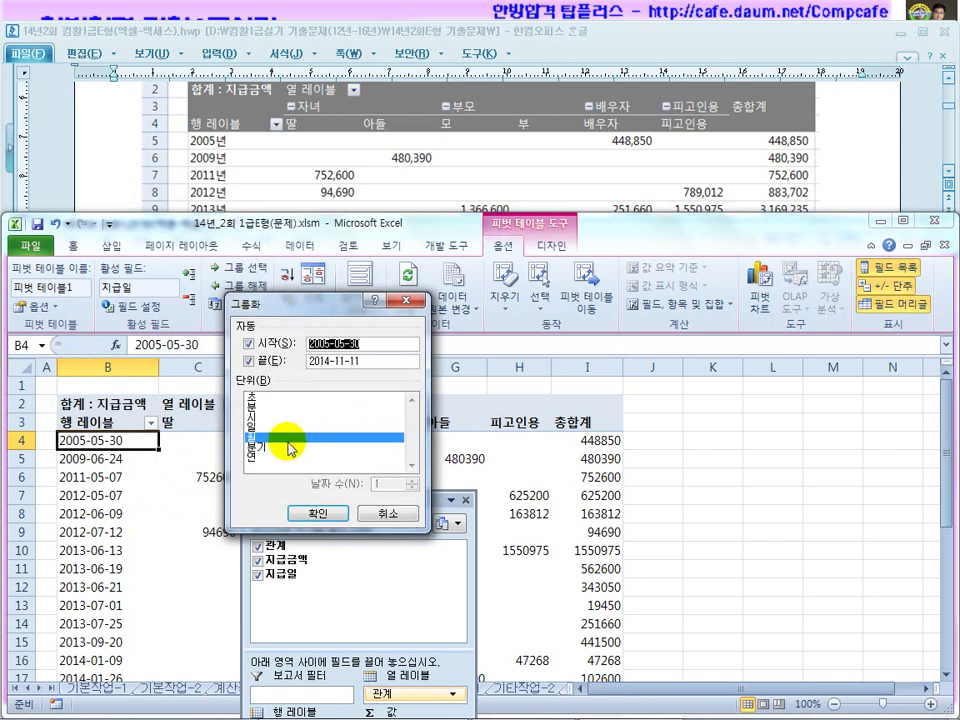
left_click(257, 438)
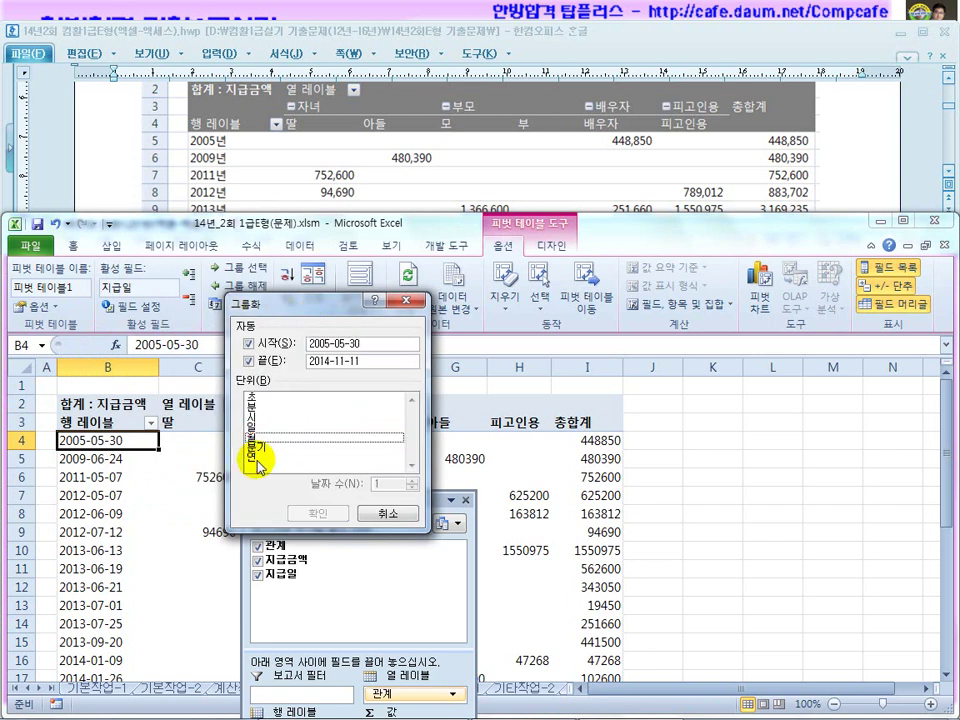
left_click(260, 457)
left_click(330, 514)
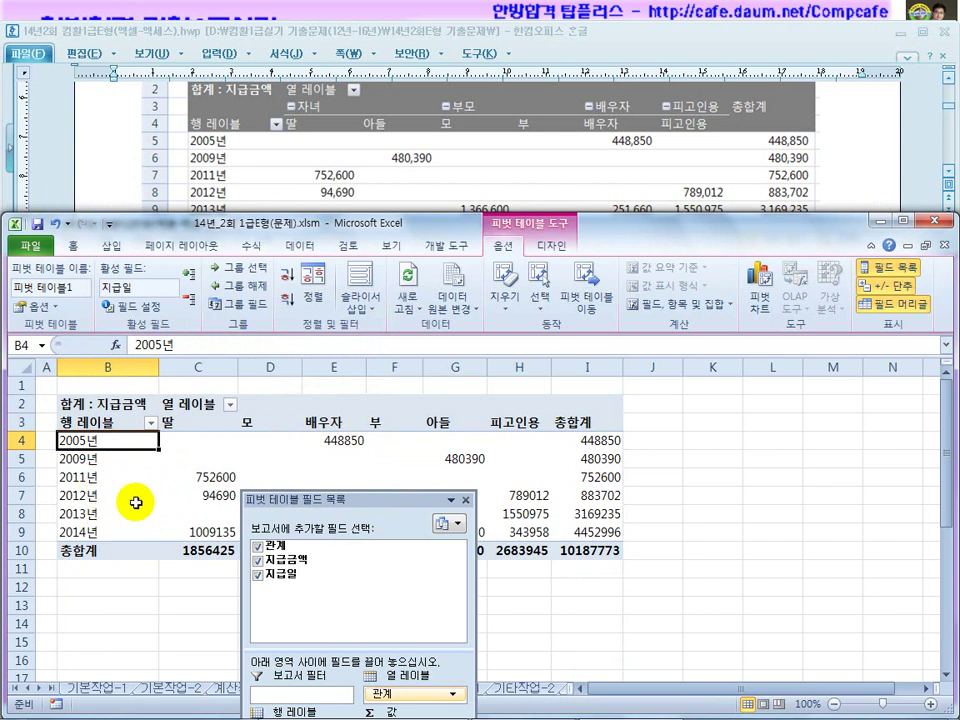
Group the 딸 and 아들 column labels of the pivot table, following the exam document's figure.
left_click(295, 163)
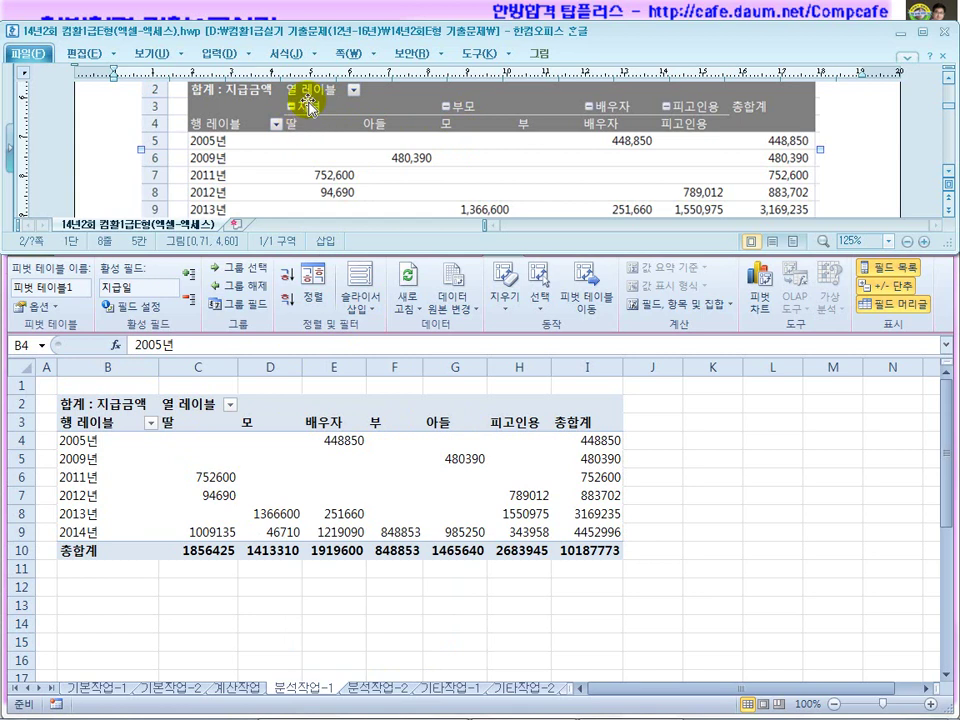
left_click(176, 424)
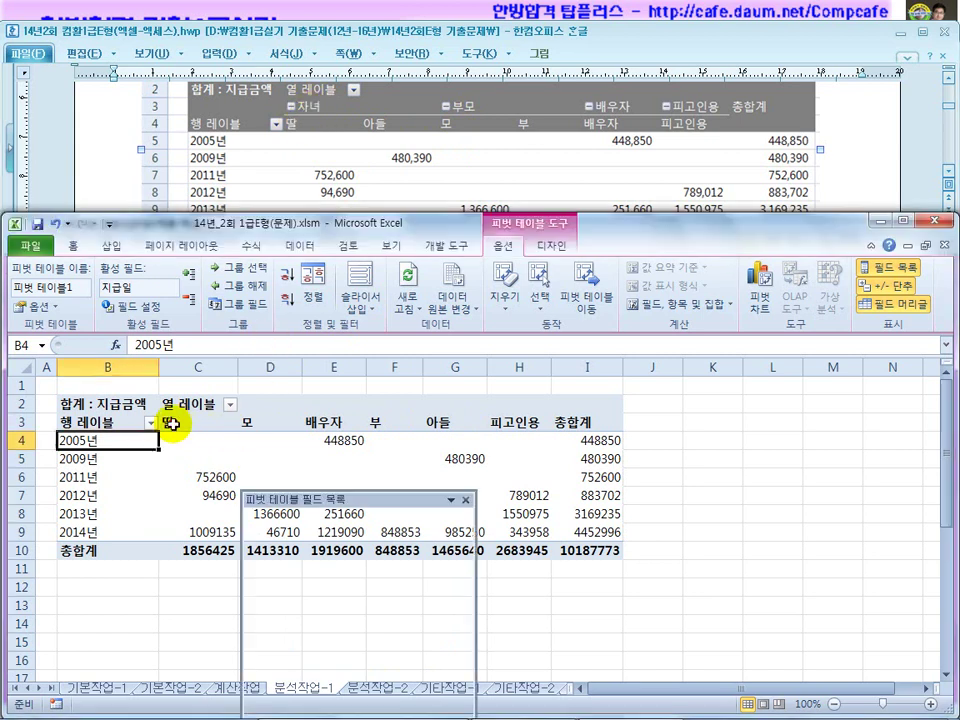
left_click(170, 424)
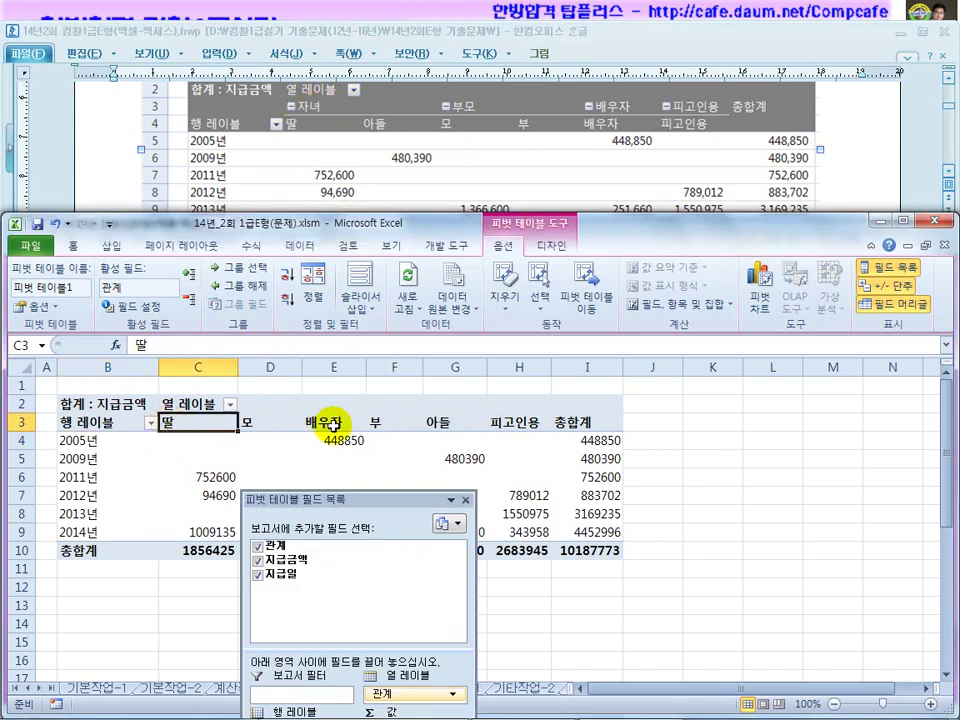
left_click(452, 422, "ctrl")
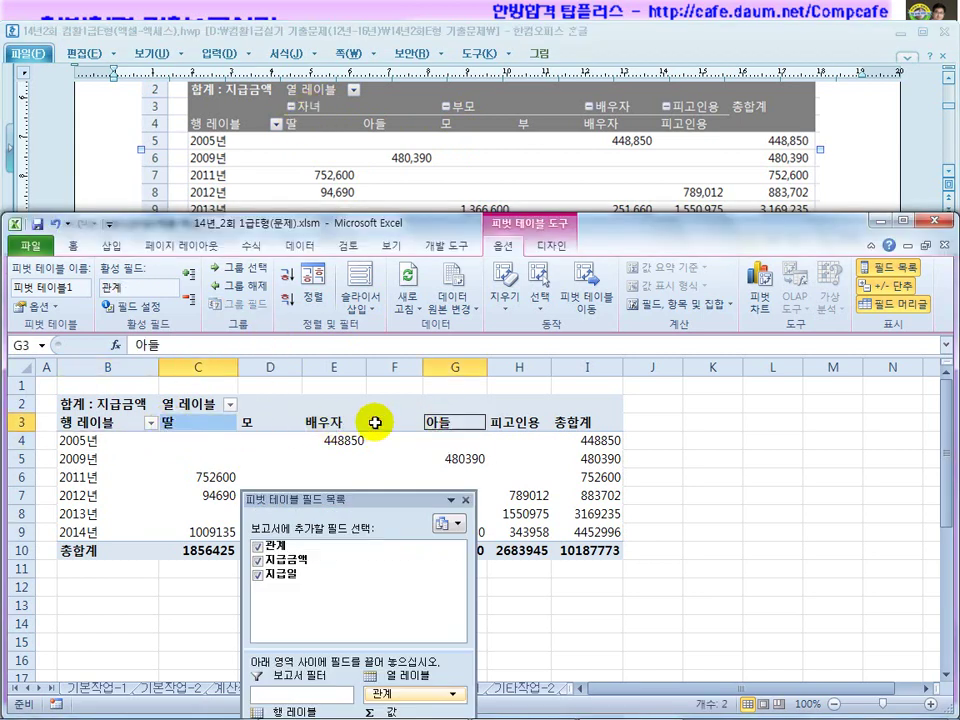
right_click(458, 422)
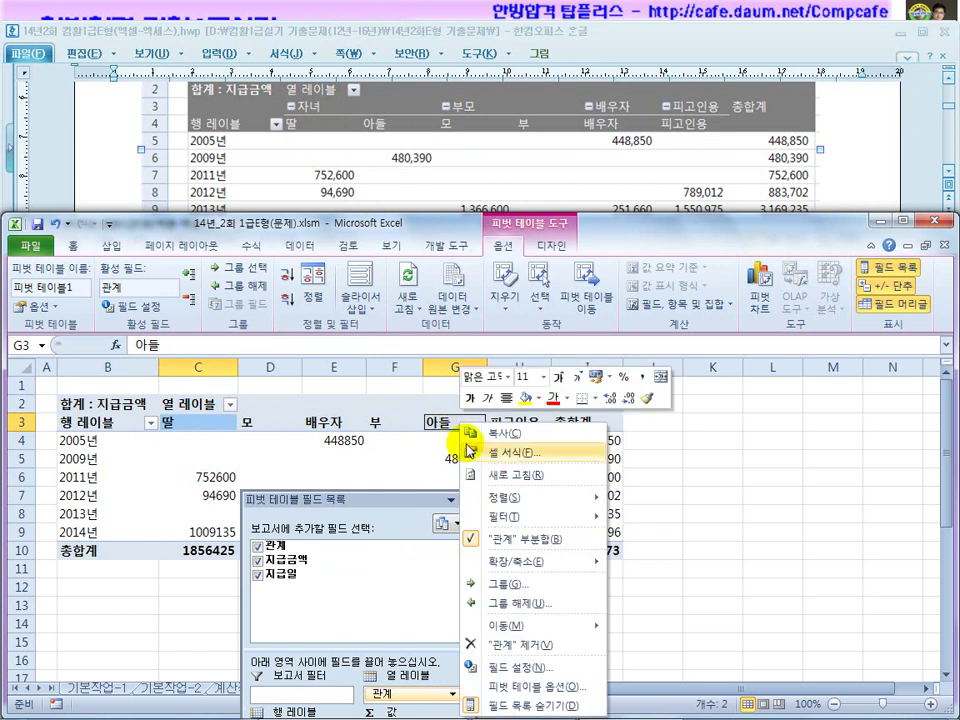
left_click(515, 590)
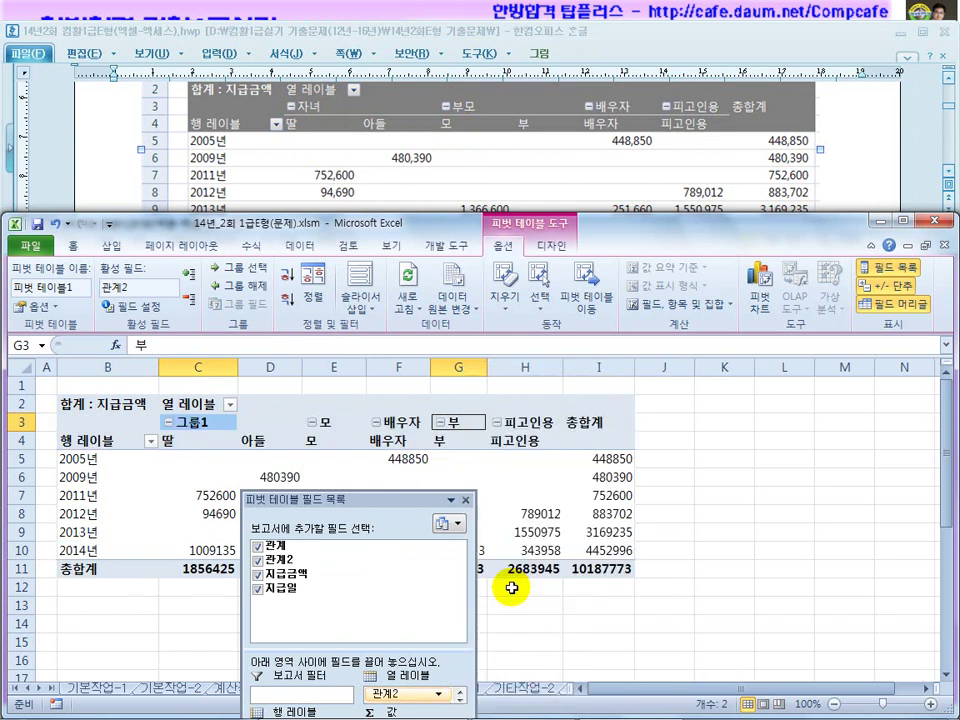
Group the 모 and 부 column labels of the pivot table into a second group.
left_click(205, 421)
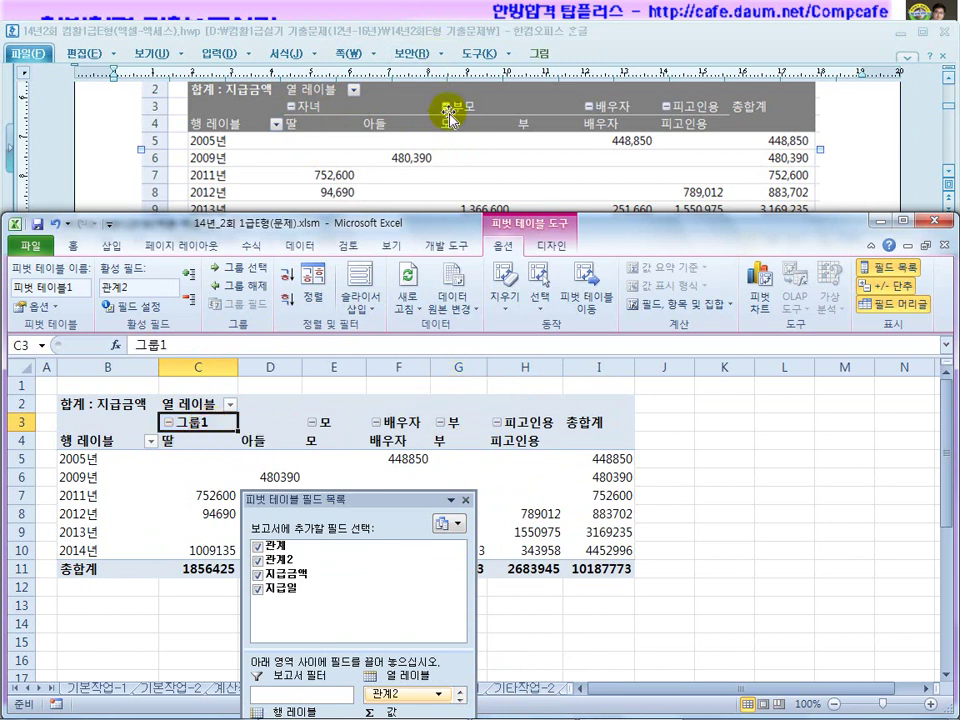
left_click(322, 441)
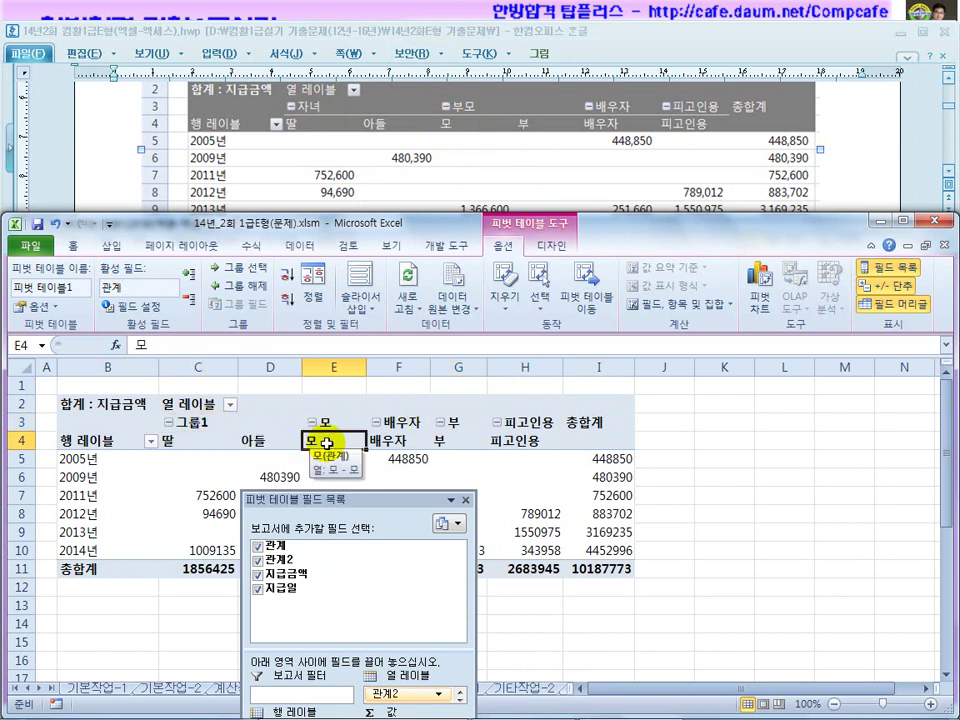
left_click(443, 443, "ctrl")
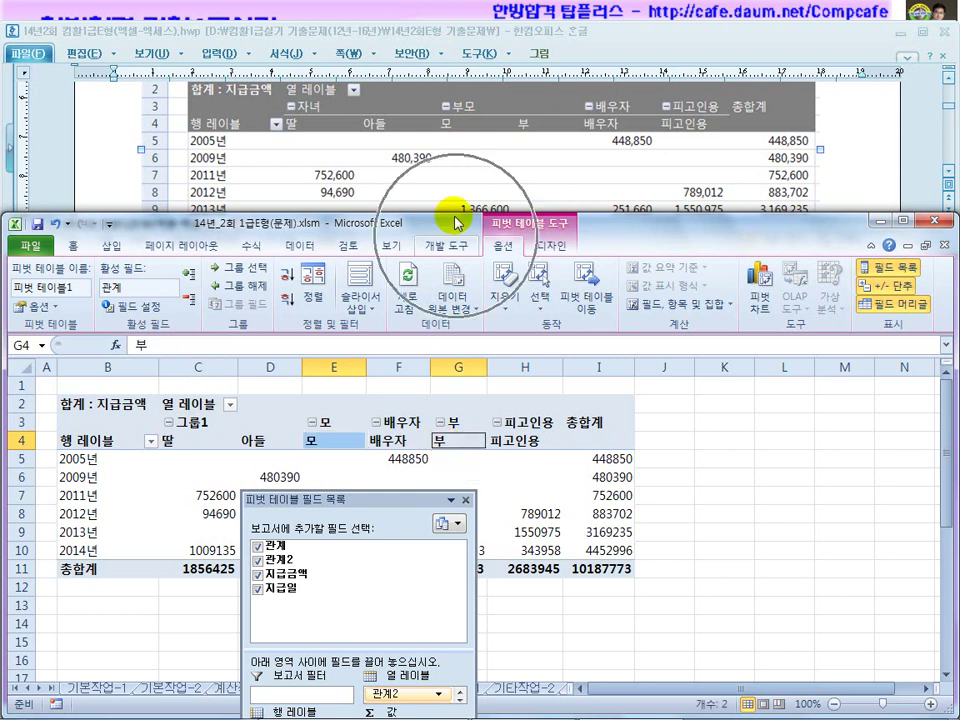
right_click(449, 441)
left_click(487, 310)
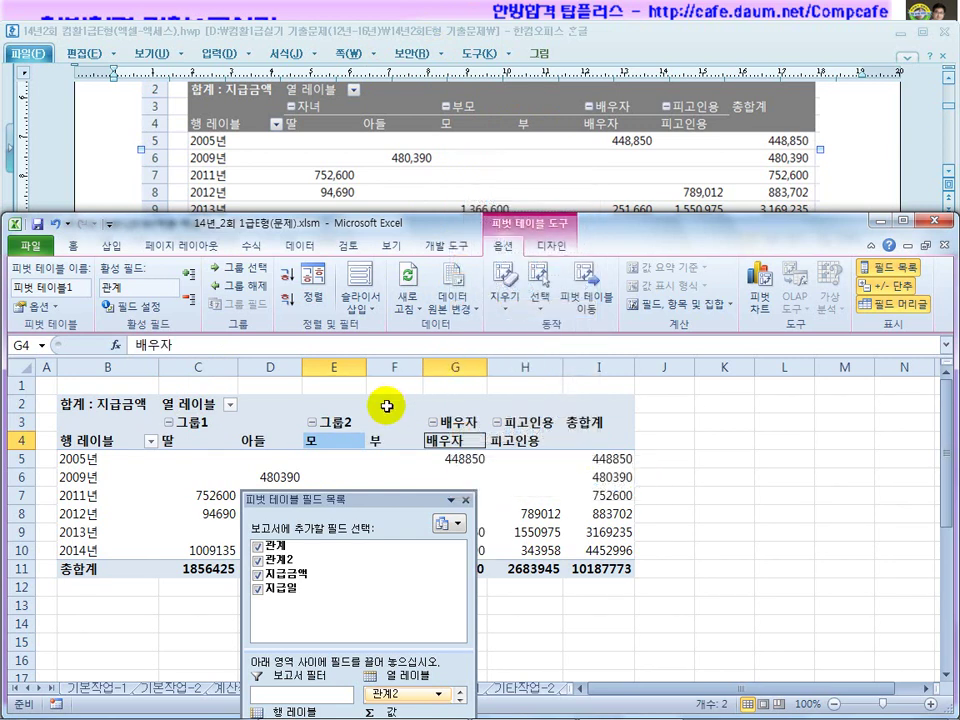
left_click(355, 440)
left_click(382, 440)
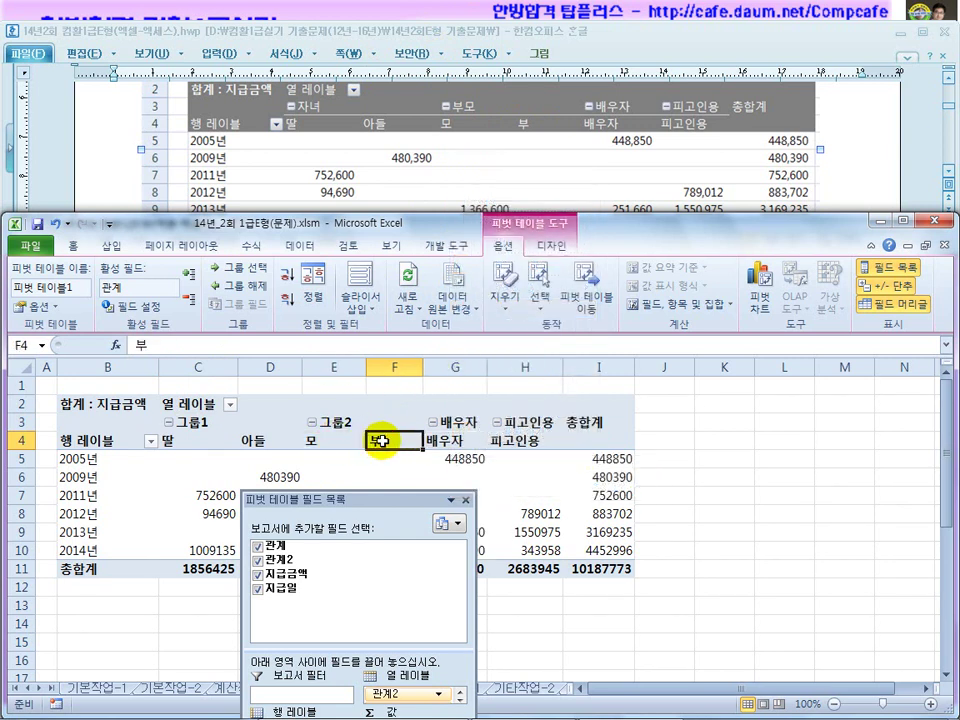
left_click(445, 440)
left_click(508, 442)
left_click(442, 422)
left_click(530, 422)
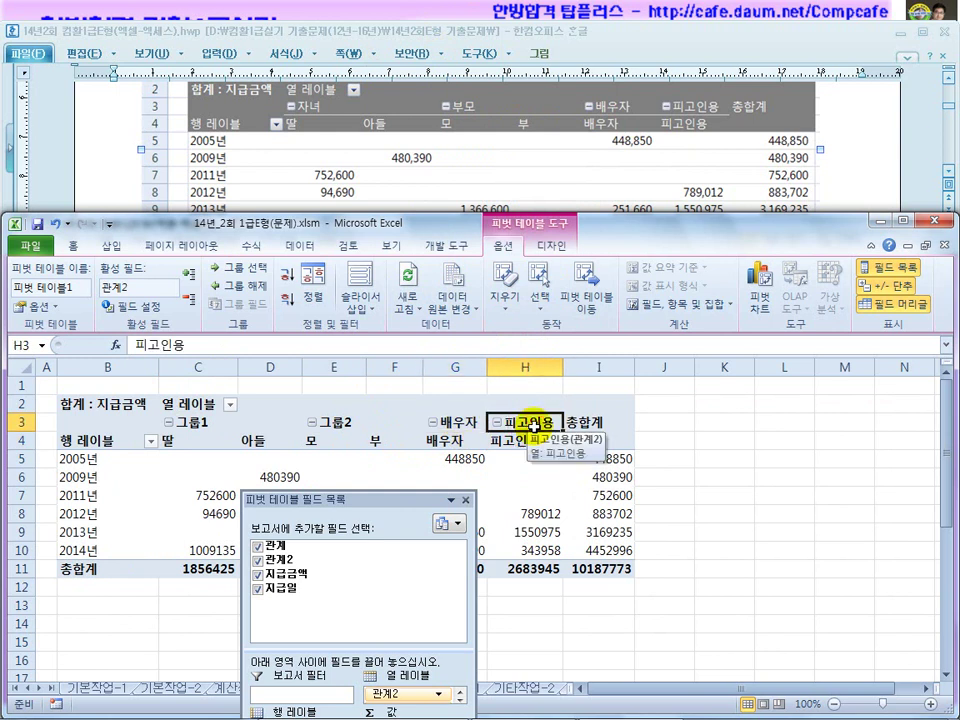
Rename the column group containing 딸 and 아들 as 자녀.
left_click(189, 423)
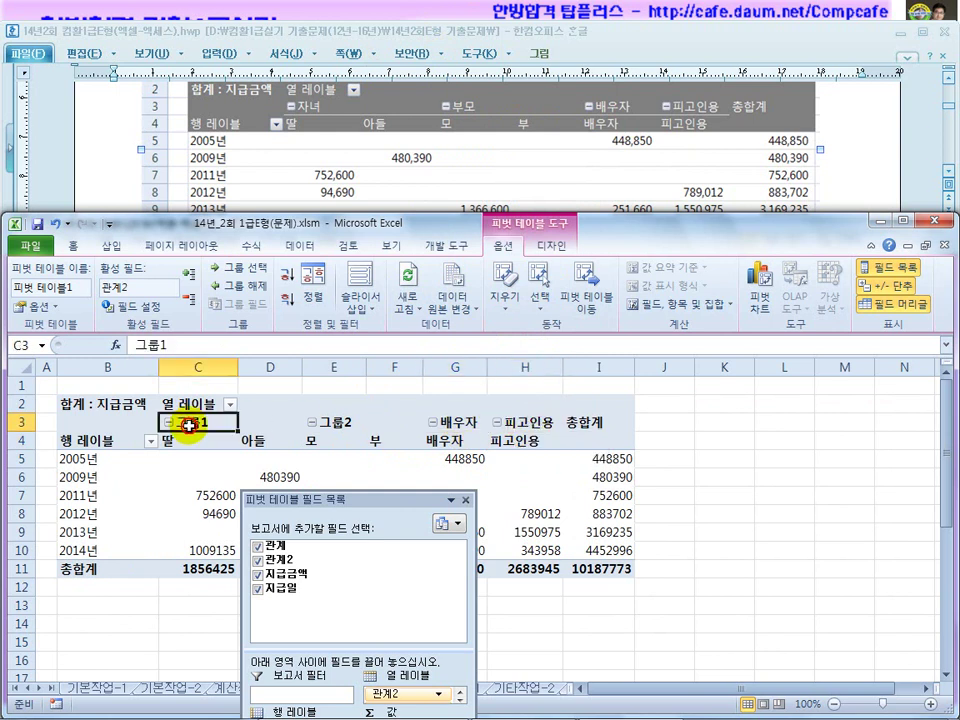
double_click(160, 344)
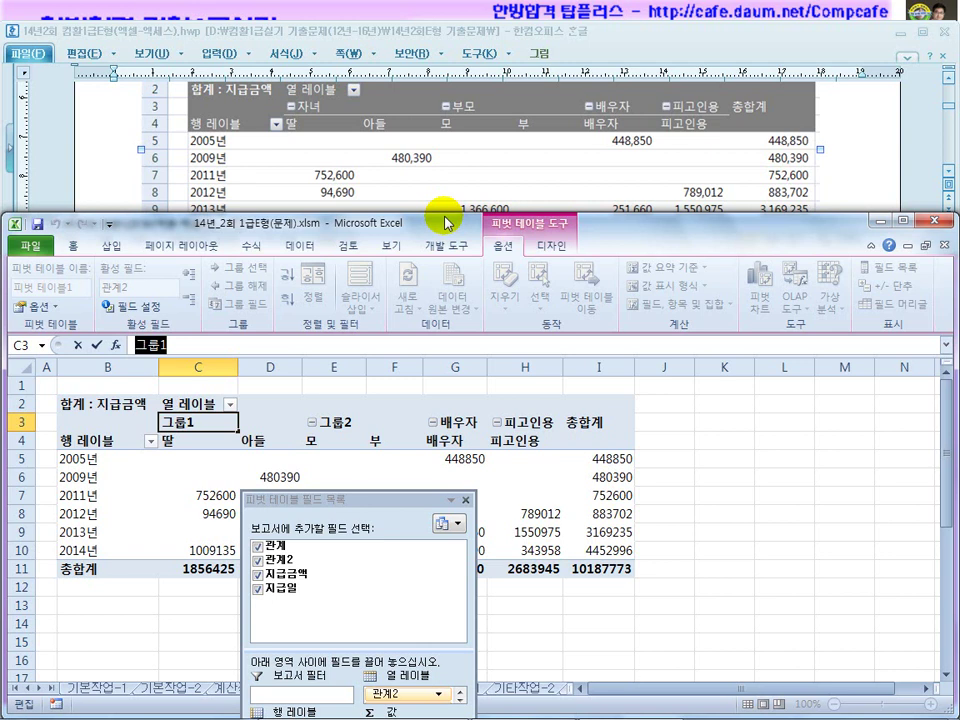
type("자녀")
key("Return")
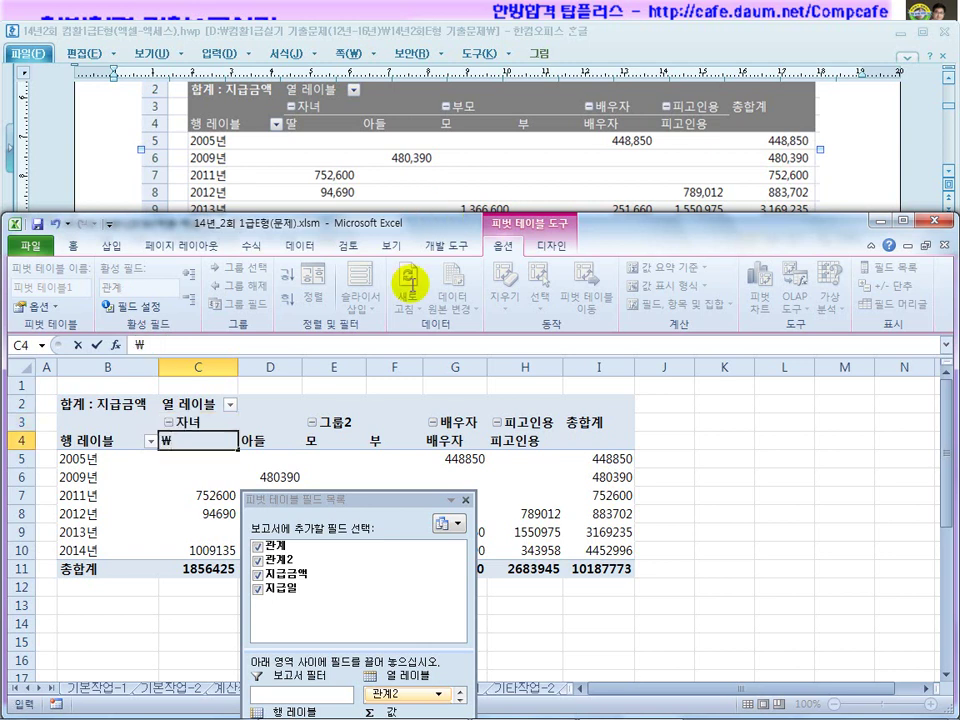
Rename the column group containing 모 and 부 as 부모.
left_click(320, 421)
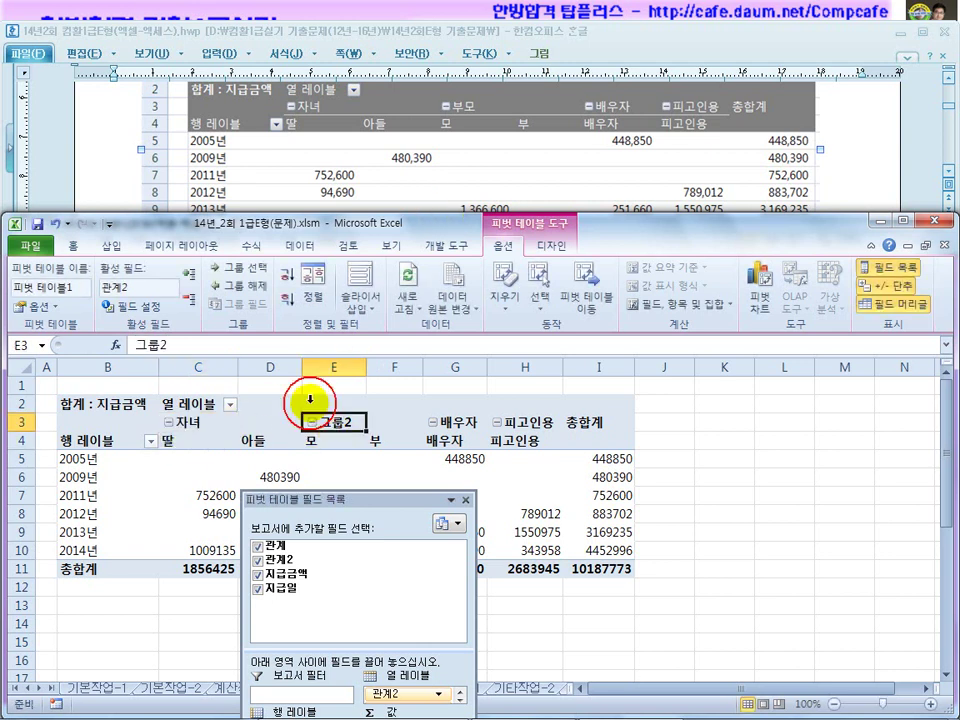
left_click_drag(171, 344, 112, 344)
type("부모")
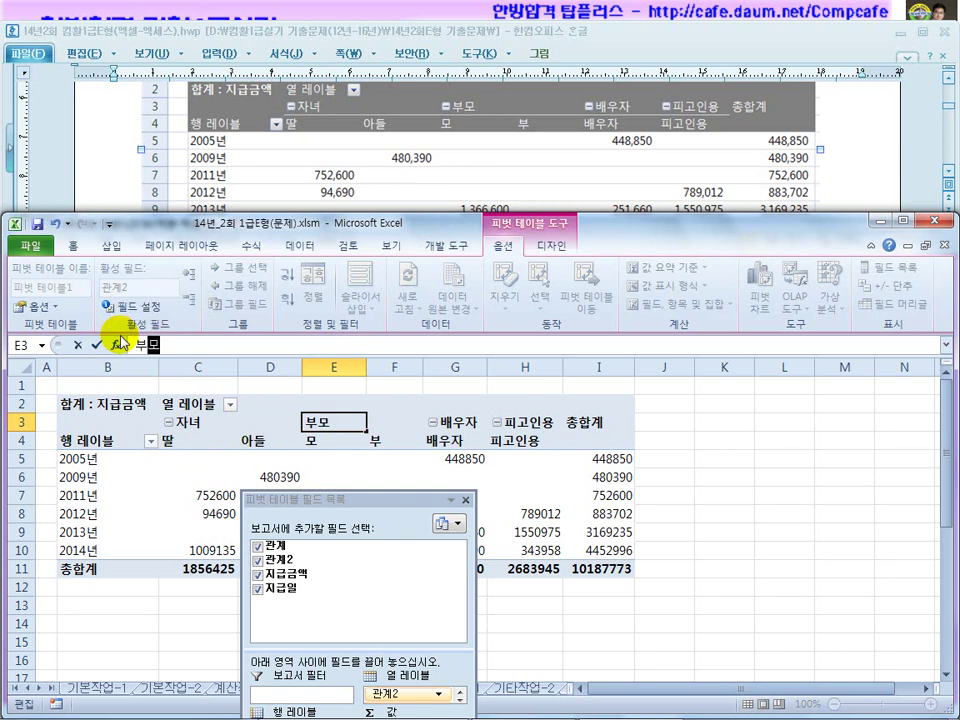
key("Return")
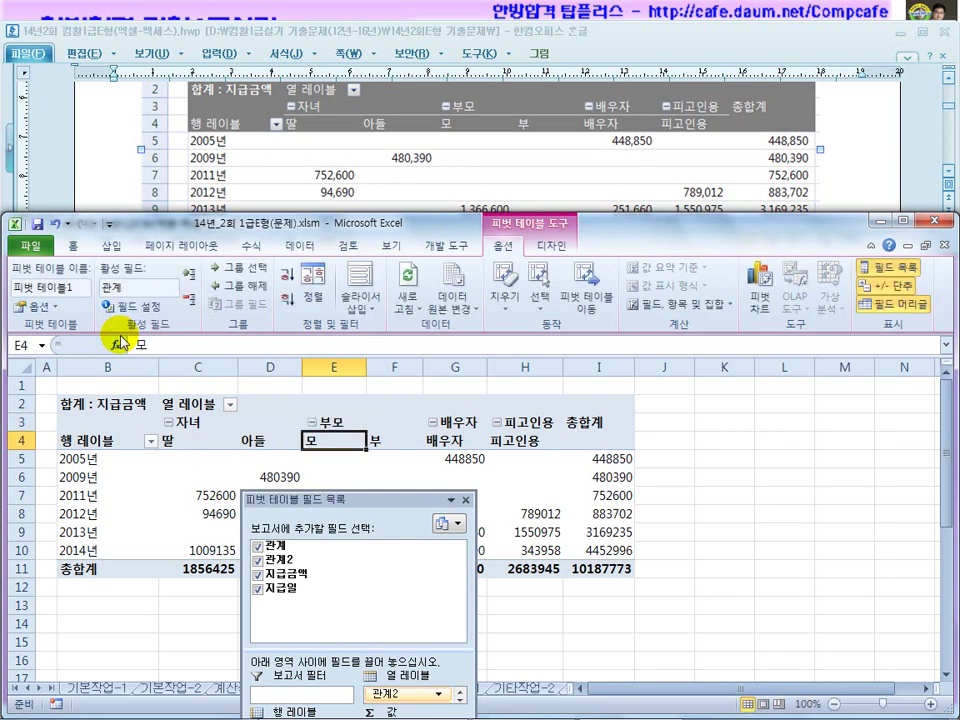
Check the pivot table's 자녀, 부모, 배우자 and 피고인용 columns and its row and column label headers against the exam document's figure.
left_click_drag(182, 442, 257, 440)
left_click(187, 418)
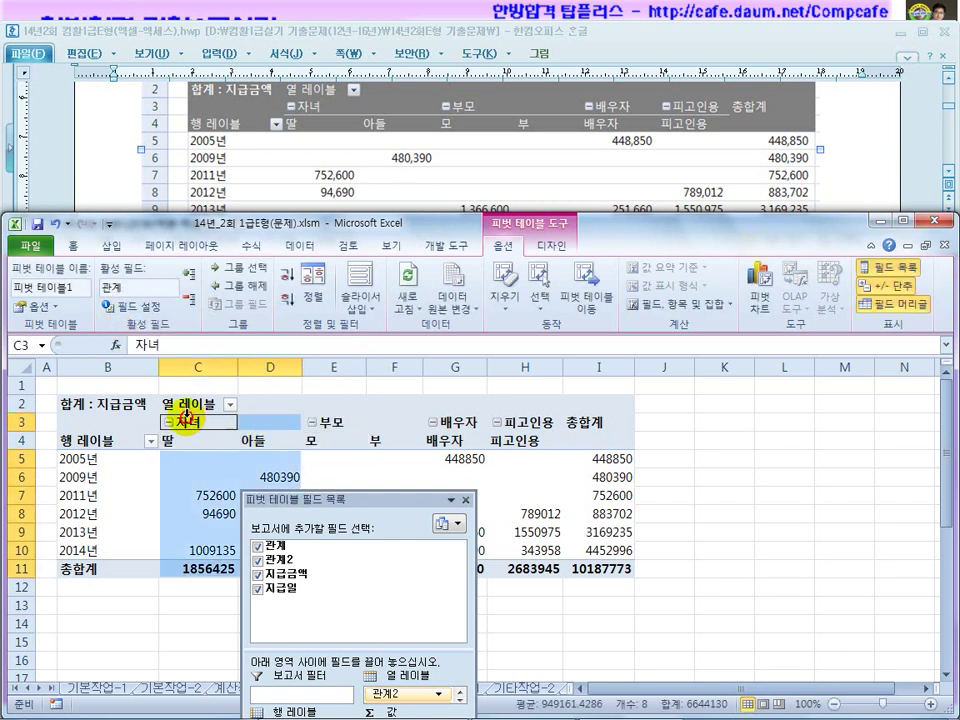
left_click_drag(317, 437, 354, 431)
left_click(324, 420)
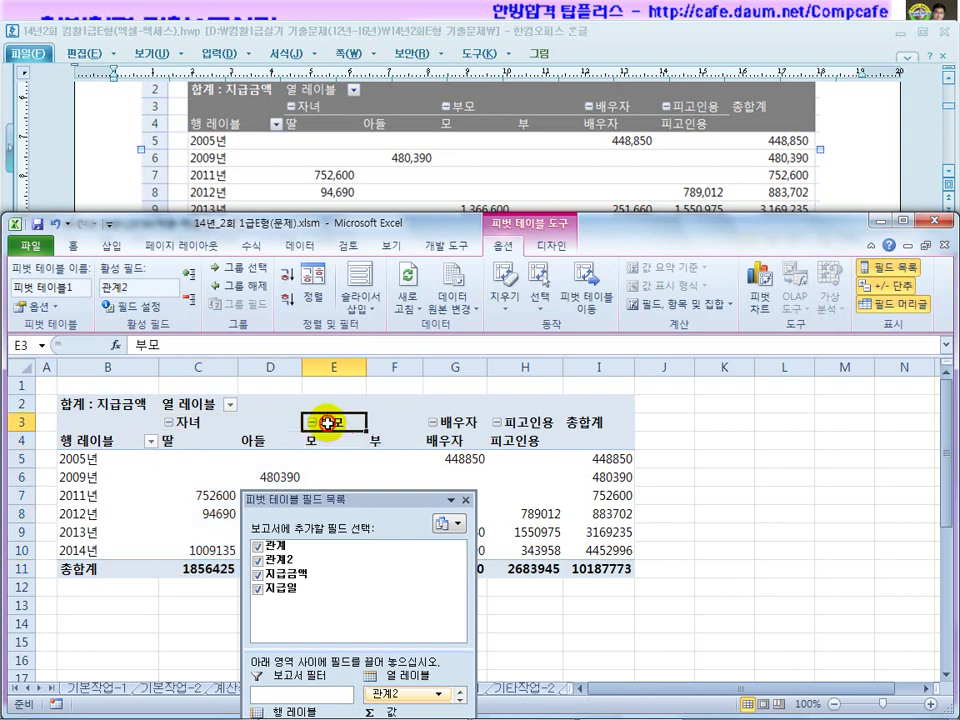
left_click(478, 436)
left_click(505, 437)
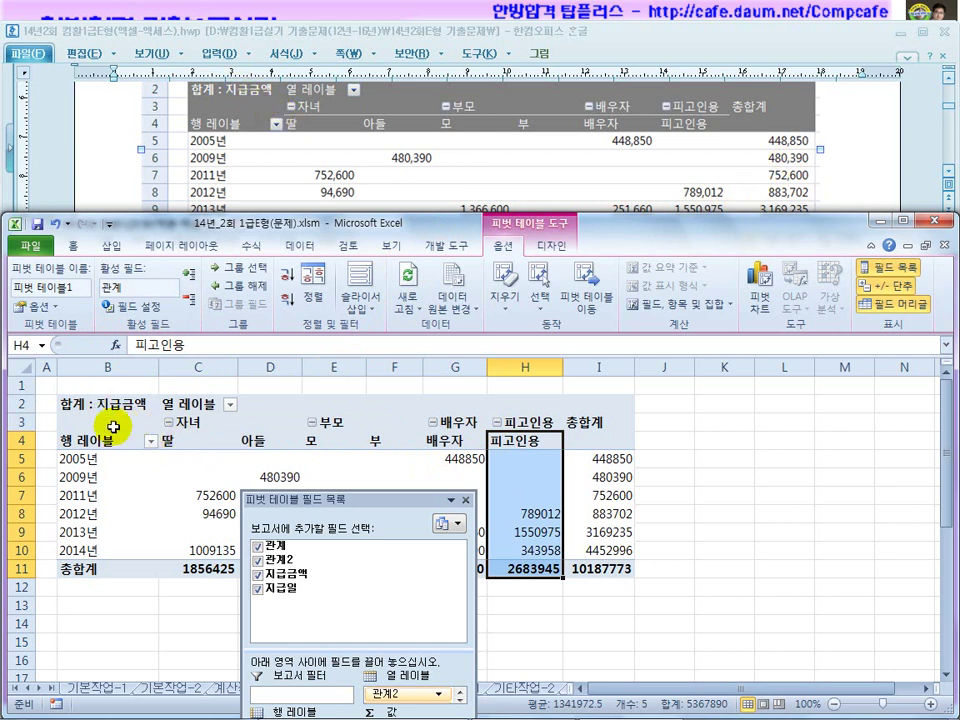
left_click(185, 408)
left_click(140, 438)
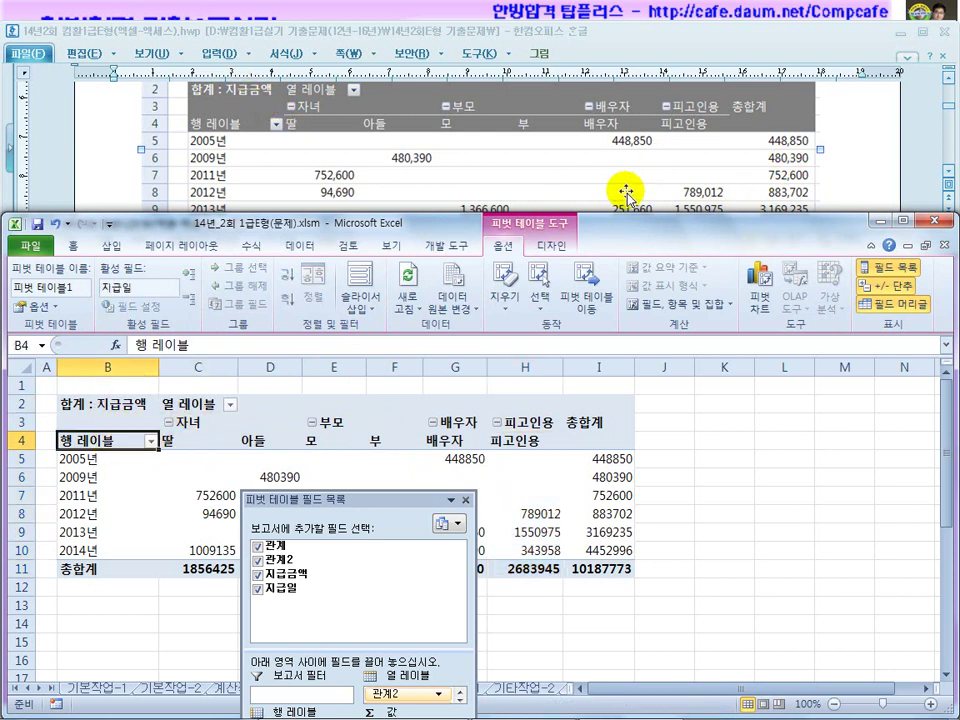
Review the exam document's layout, grouping and pivot style requirements for the 분석작업-1 report.
left_click(857, 144)
scroll(854, 172, "up", 3)
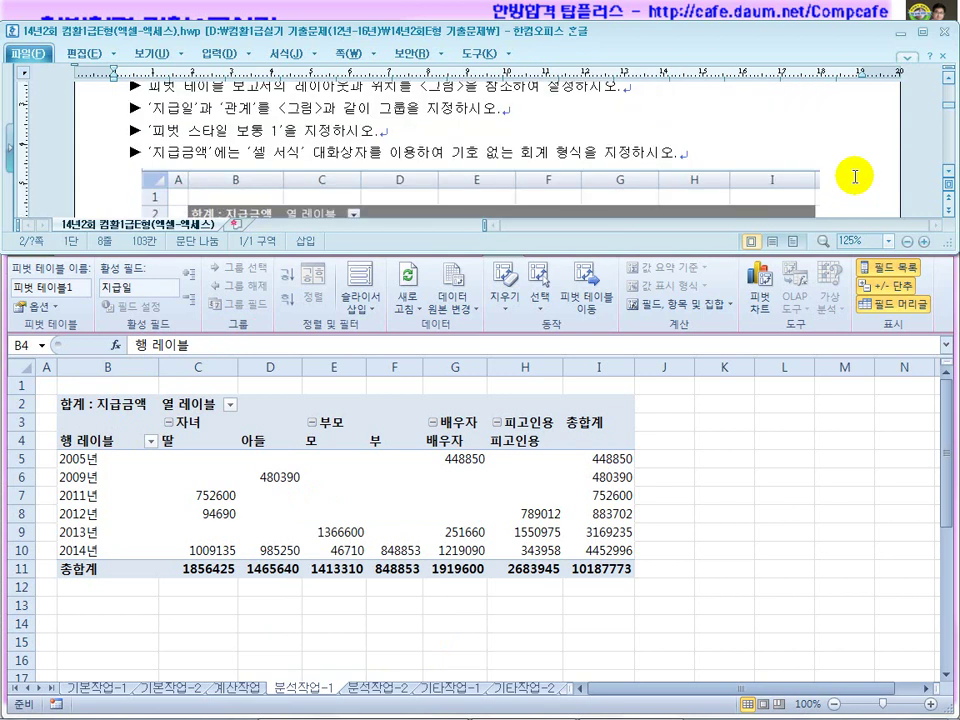
scroll(800, 172, "up", 2)
left_click_drag(337, 148, 548, 152)
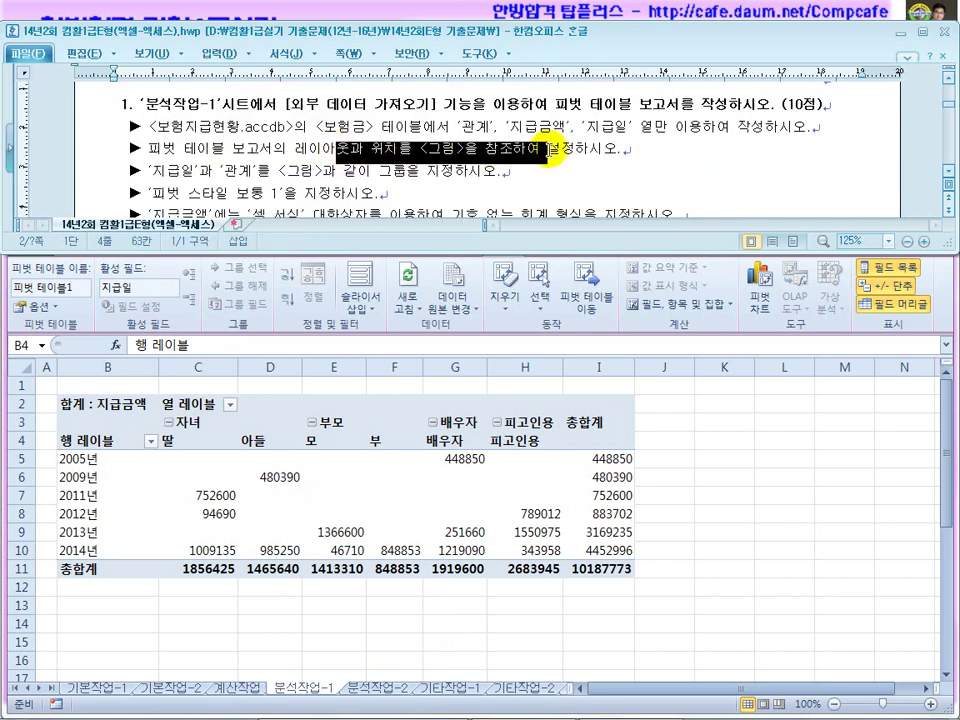
left_click_drag(199, 171, 433, 178)
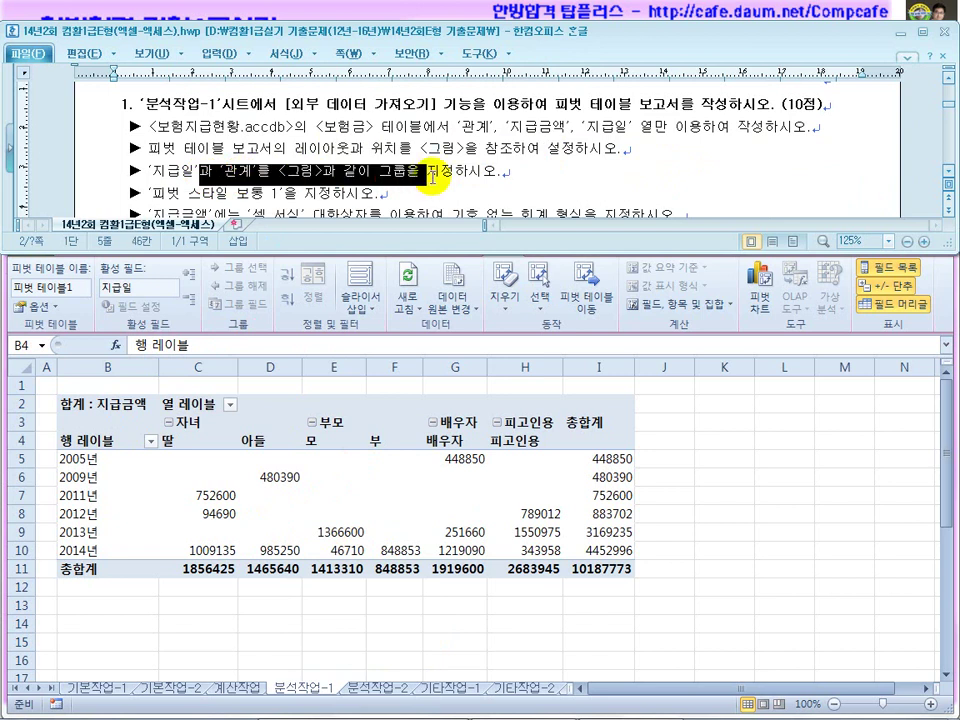
left_click(192, 169)
left_click(437, 173)
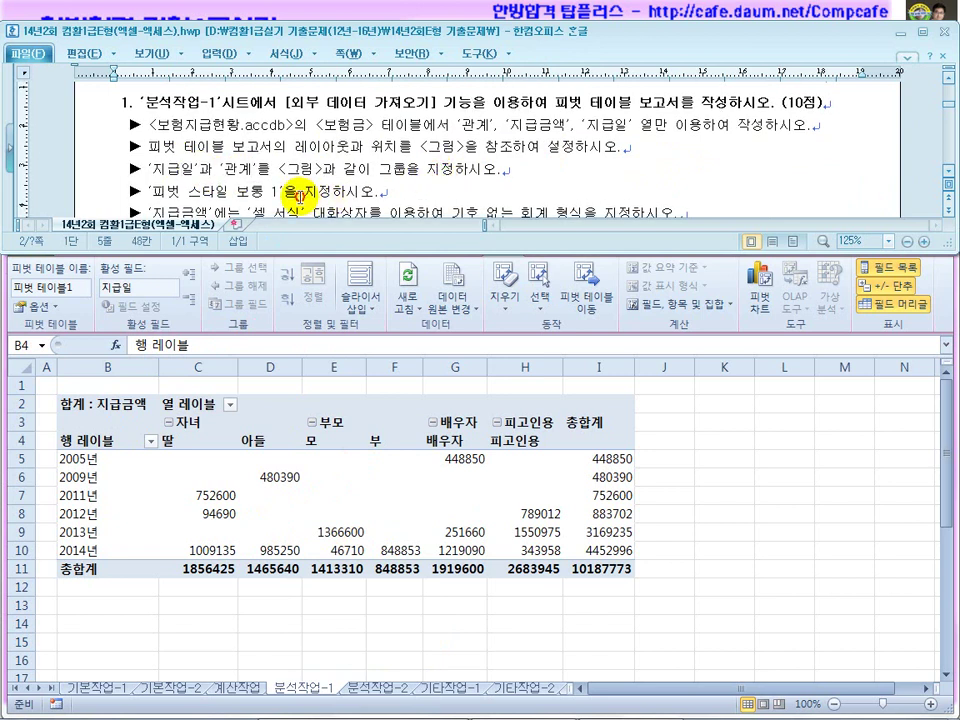
scroll(261, 188, "down", 1)
left_click(236, 169)
key("alt+Tab")
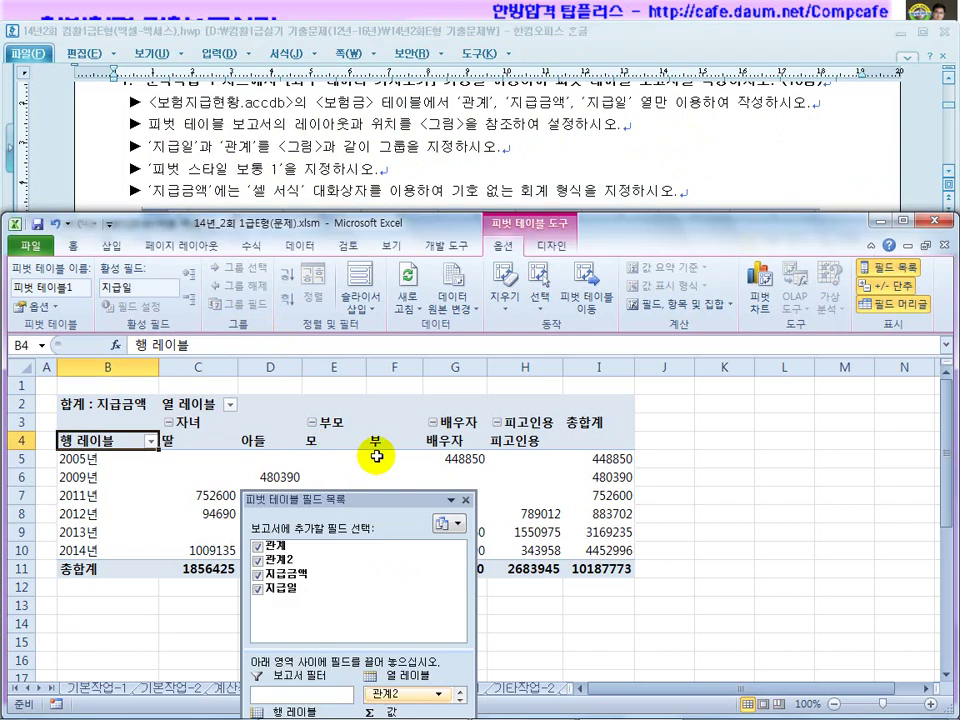
Apply the 피벗 스타일 보통 1 style to the pivot table.
left_click(455, 459)
left_click(556, 257)
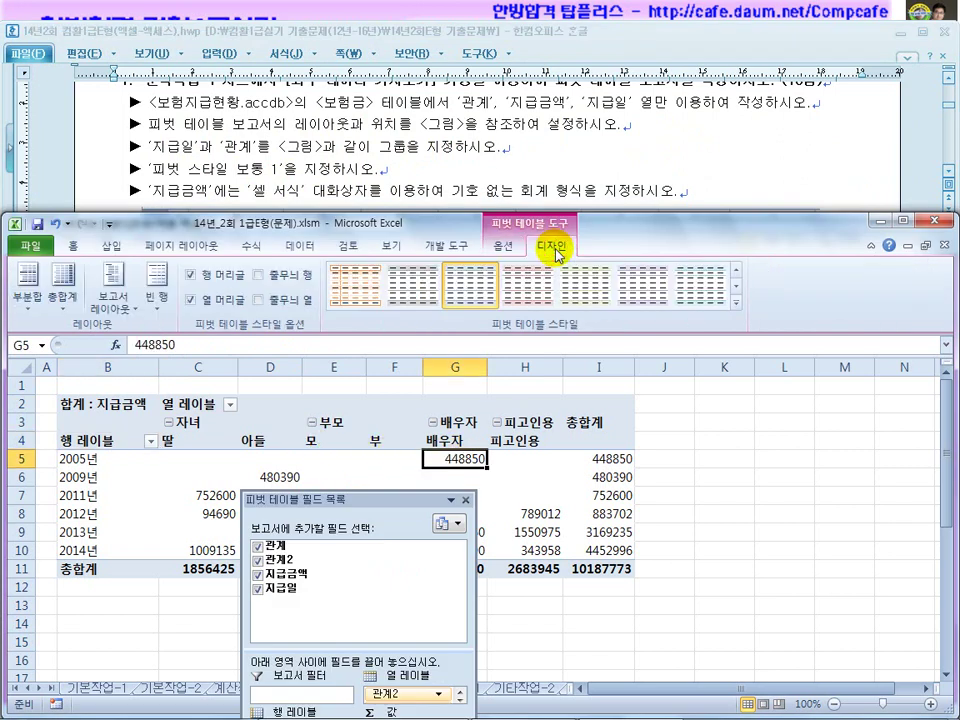
left_click(735, 306)
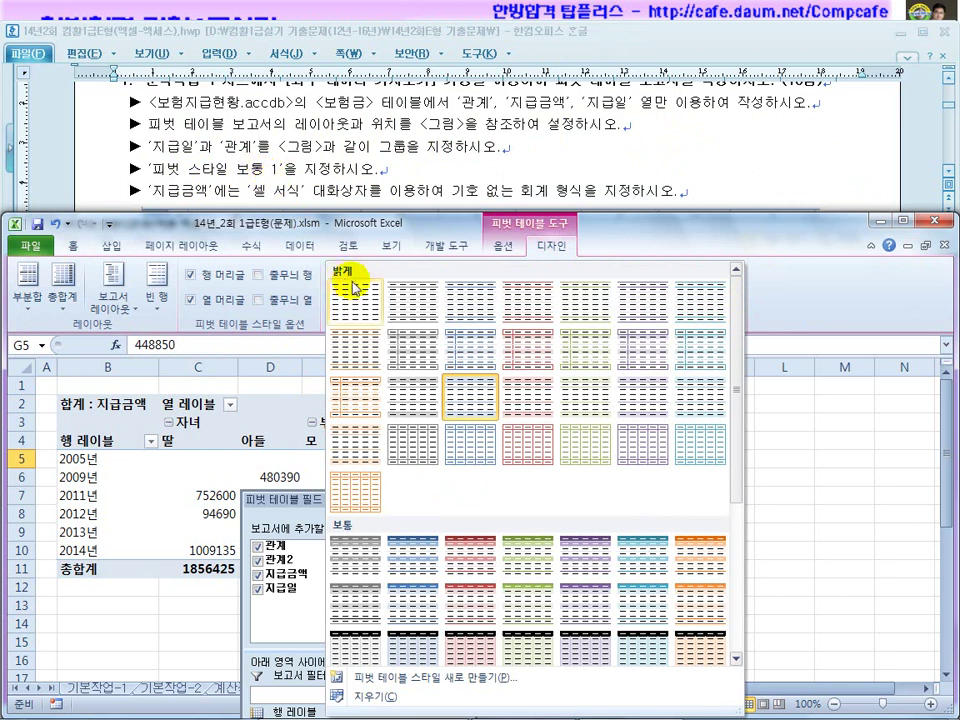
left_click(346, 555)
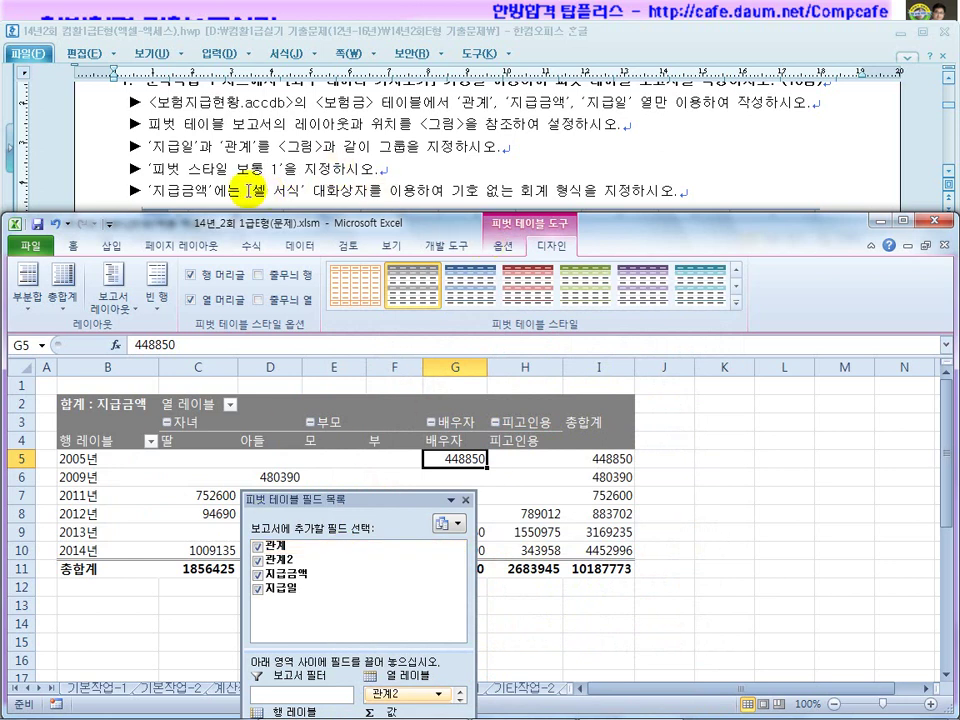
Format the pivot table's 지급금액 values in C5:I11, including totals, as 회계 with 0 decimal places and the symbol set to 없음.
left_click(197, 188)
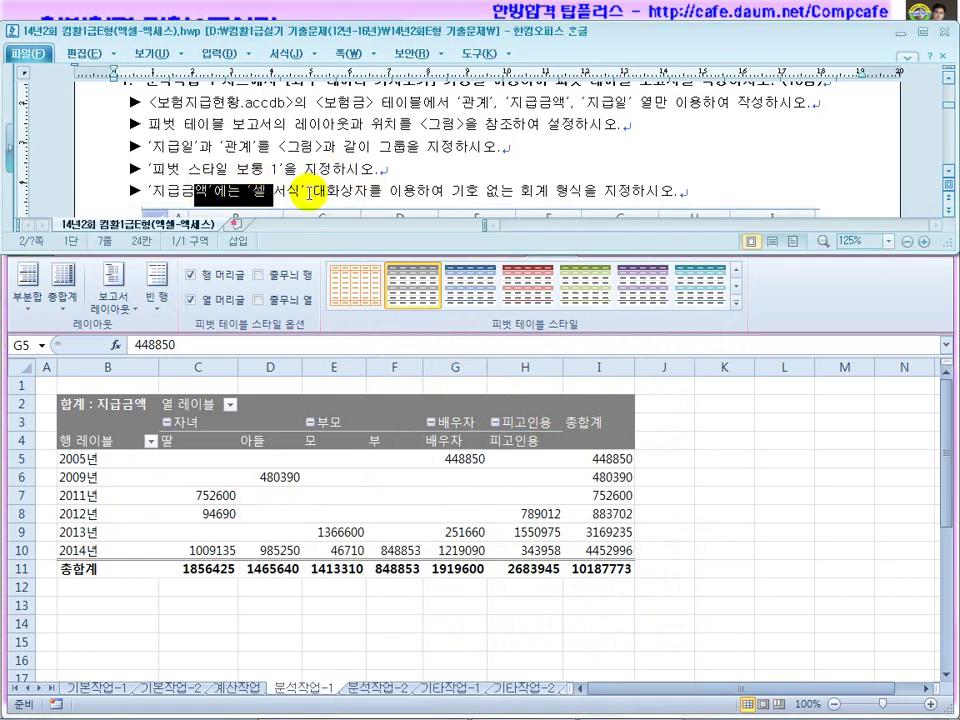
scroll(340, 190, "down", 1)
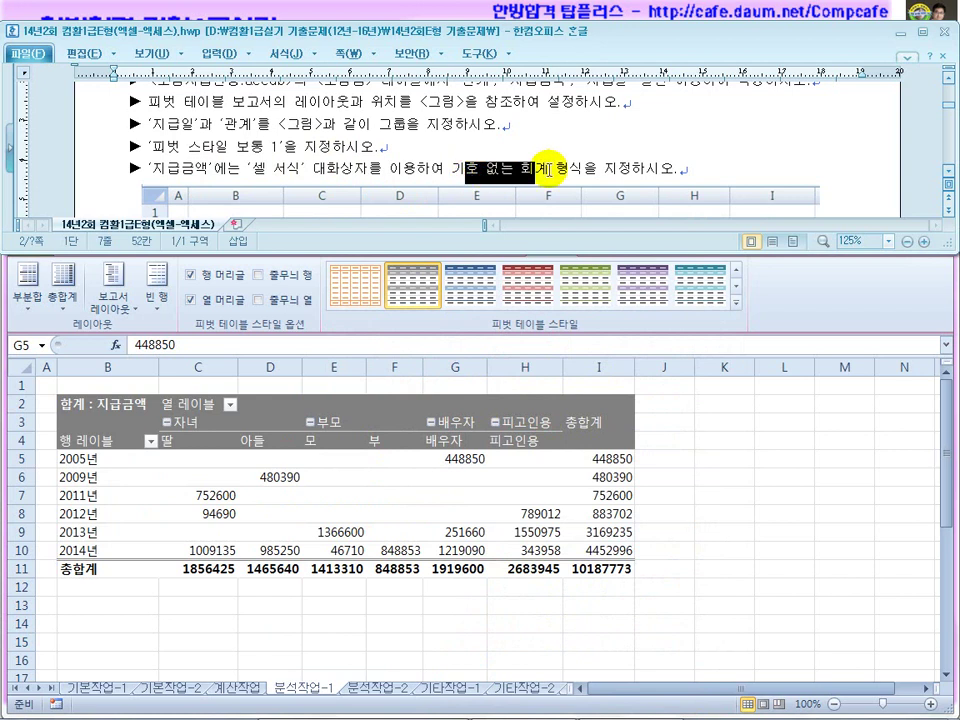
left_click(452, 168)
scroll(497, 160, "down", 2)
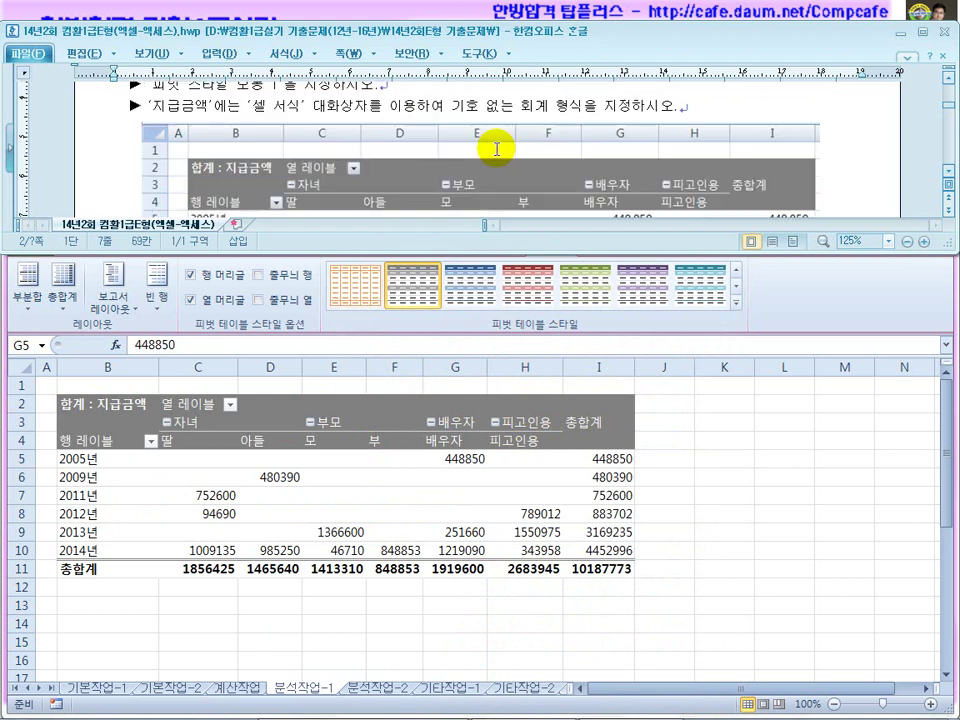
scroll(497, 150, "down", 2)
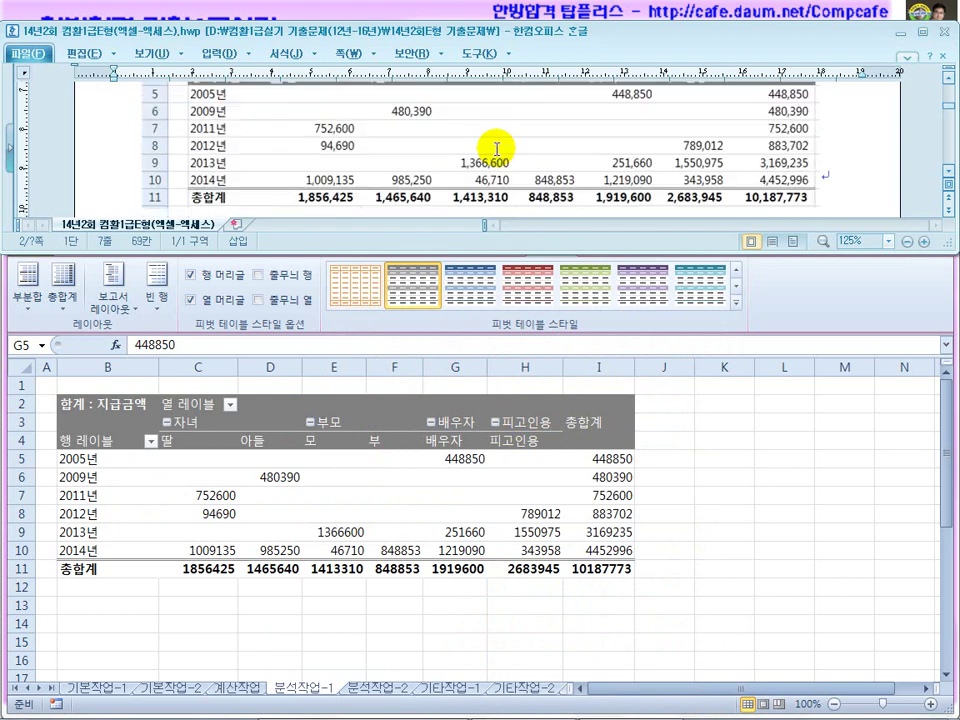
left_click(222, 464)
left_click_drag(222, 464, 592, 566)
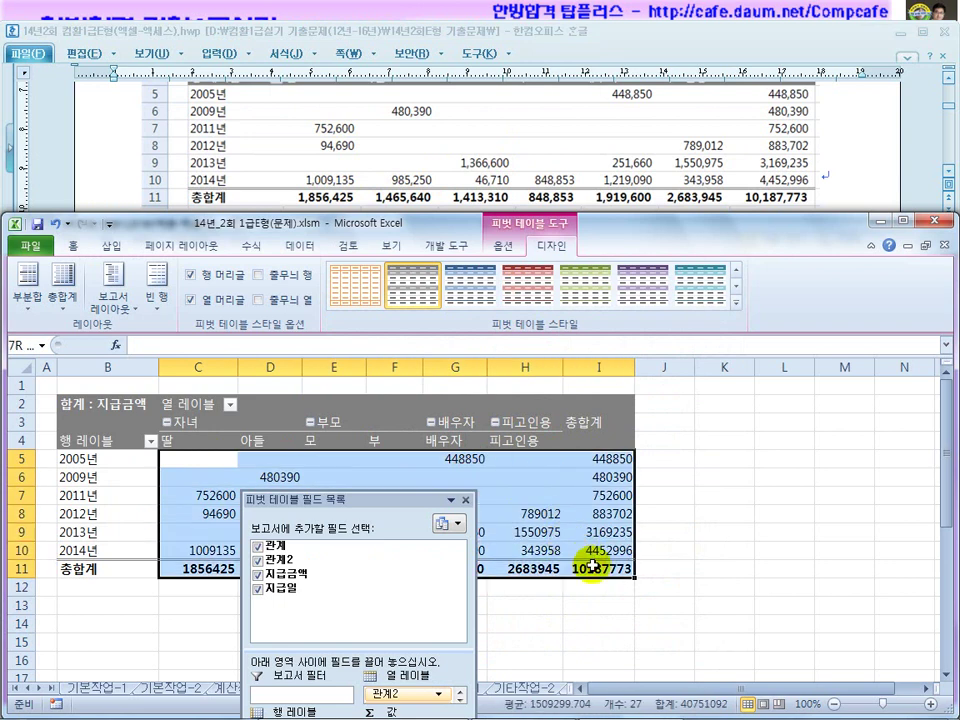
right_click(540, 495)
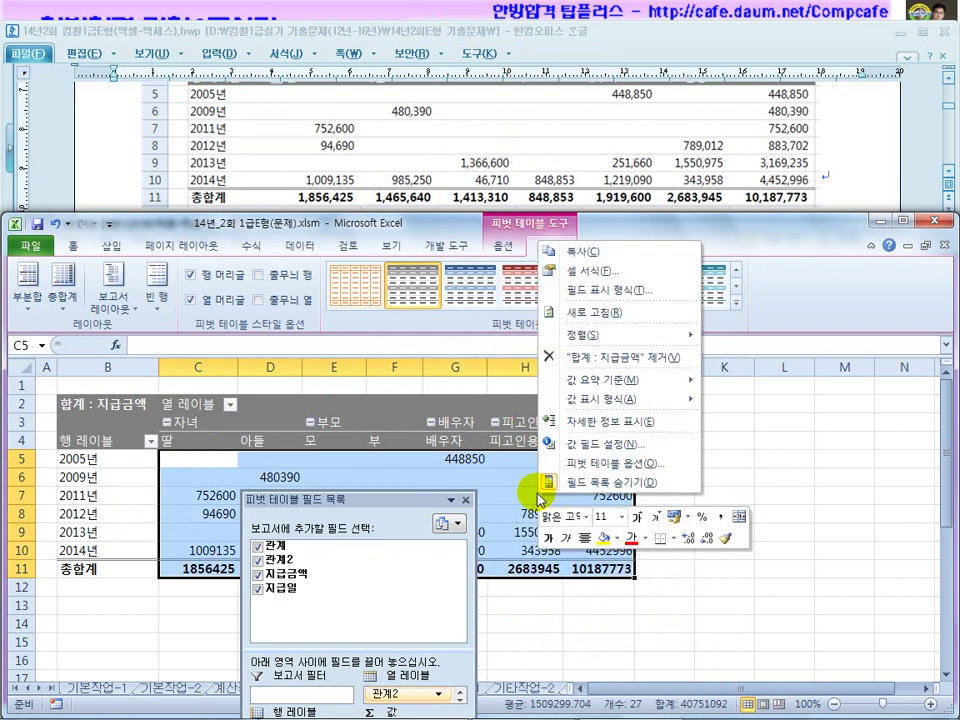
left_click(583, 278)
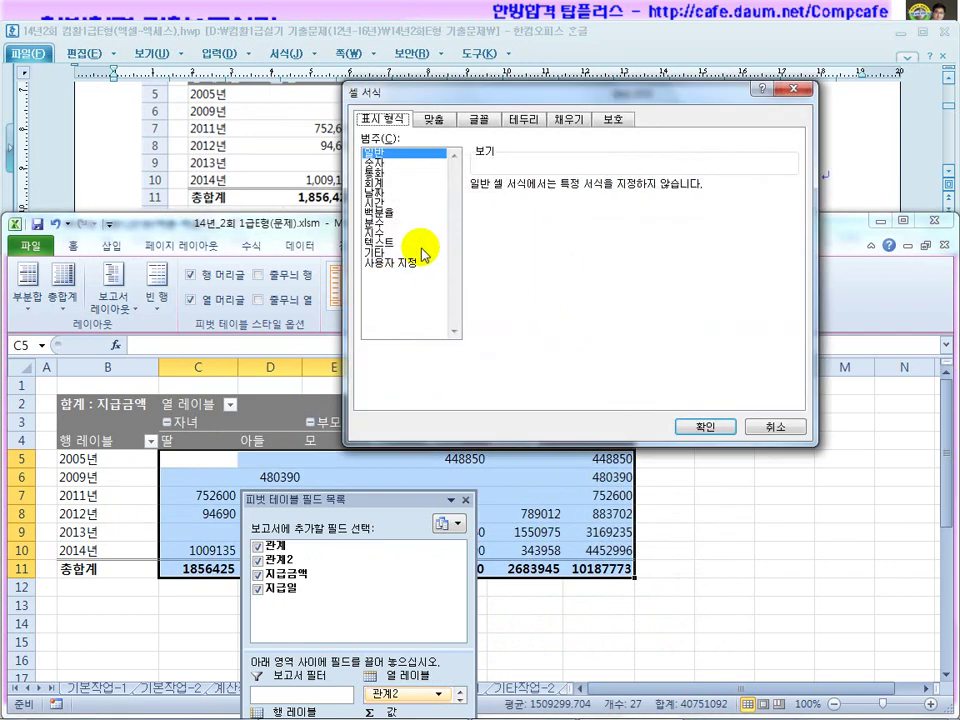
left_click(379, 184)
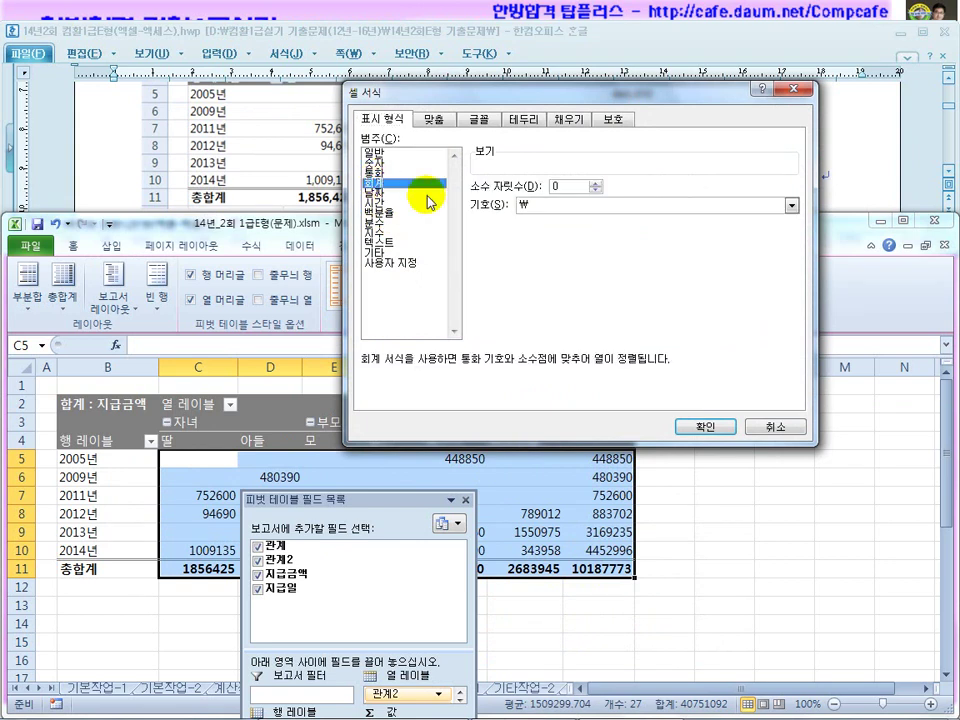
left_click(539, 204)
left_click(547, 218)
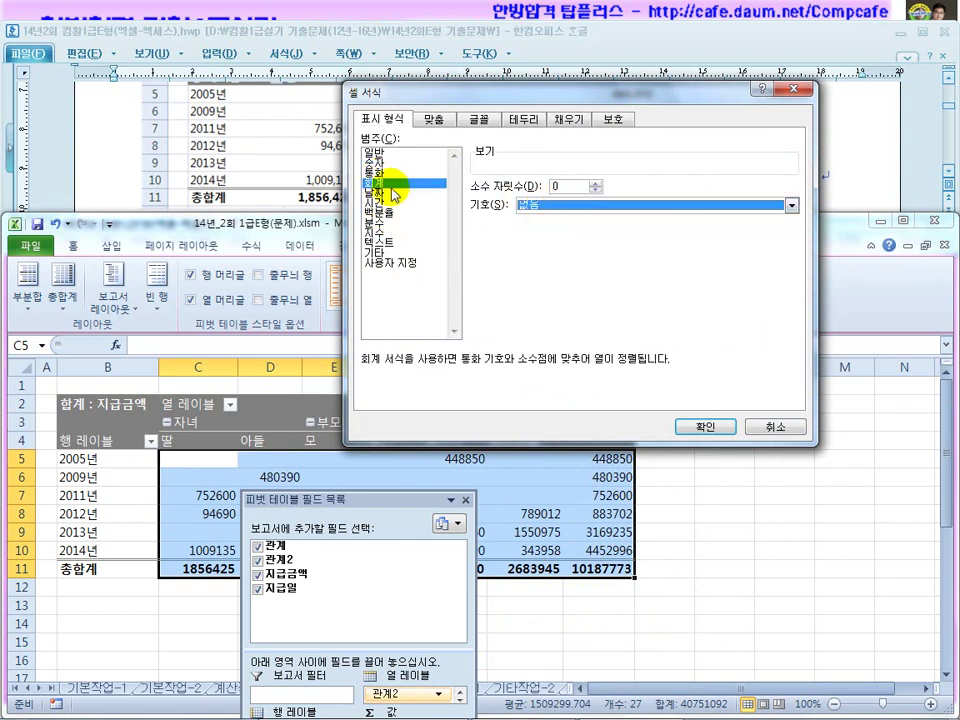
left_click(705, 426)
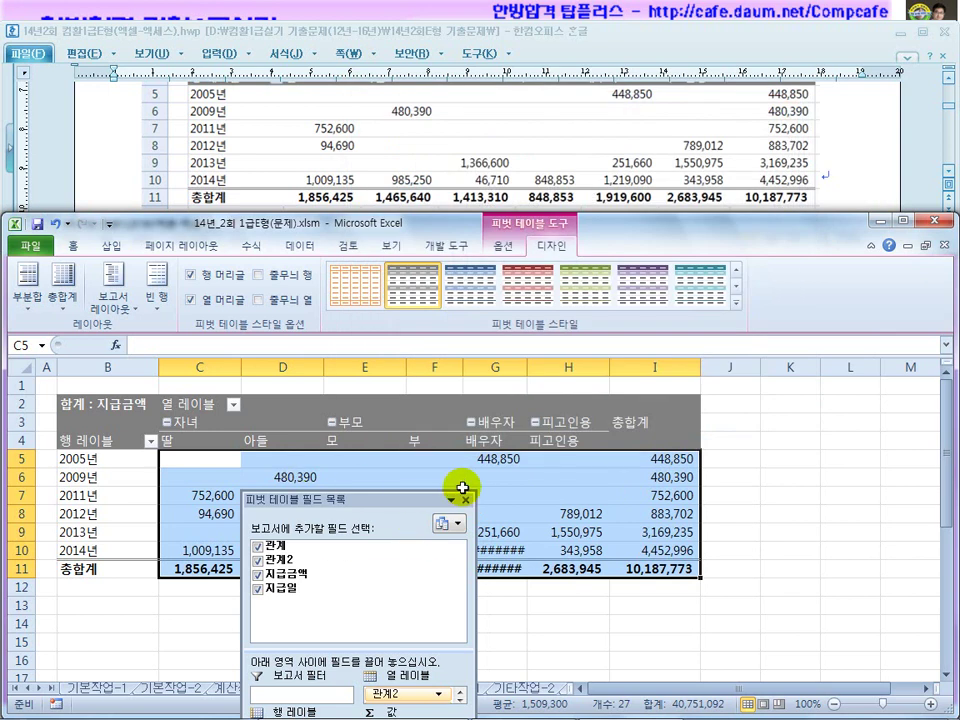
Auto-fit the widths of columns F and G and move the floating pivot field list clear of the columns being adjusted.
left_click(478, 493)
left_click_drag(403, 501, 291, 491)
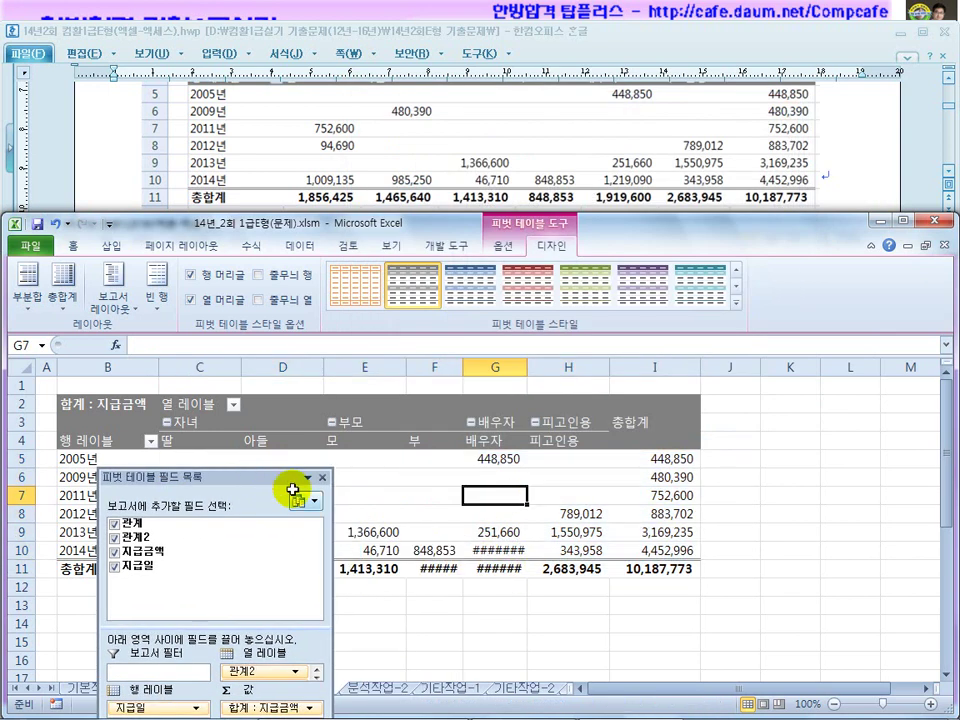
double_click(463, 368)
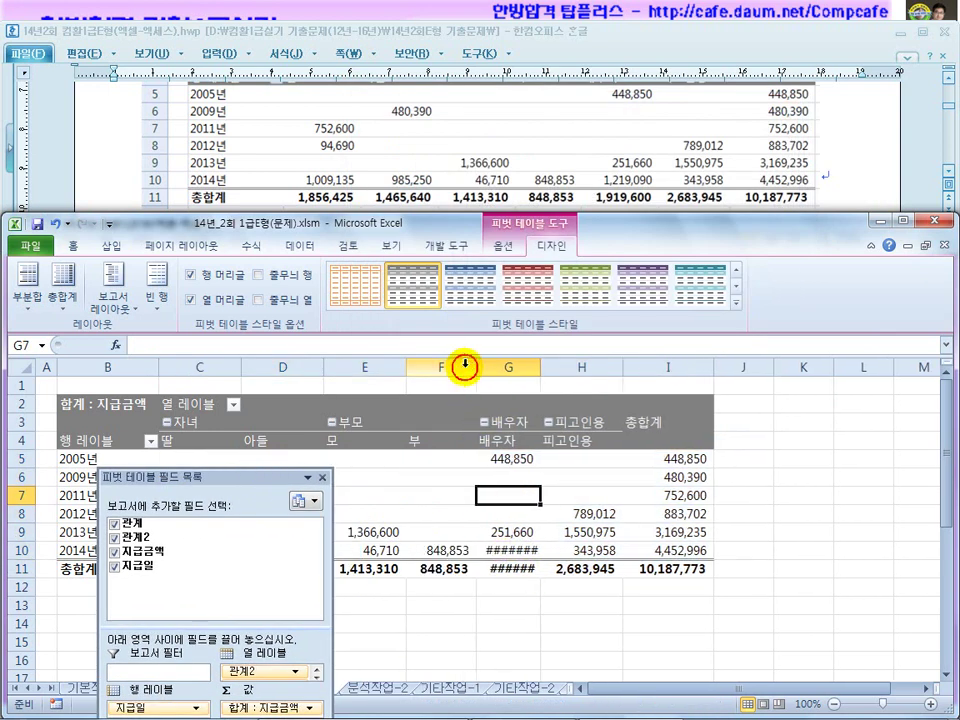
double_click(540, 368)
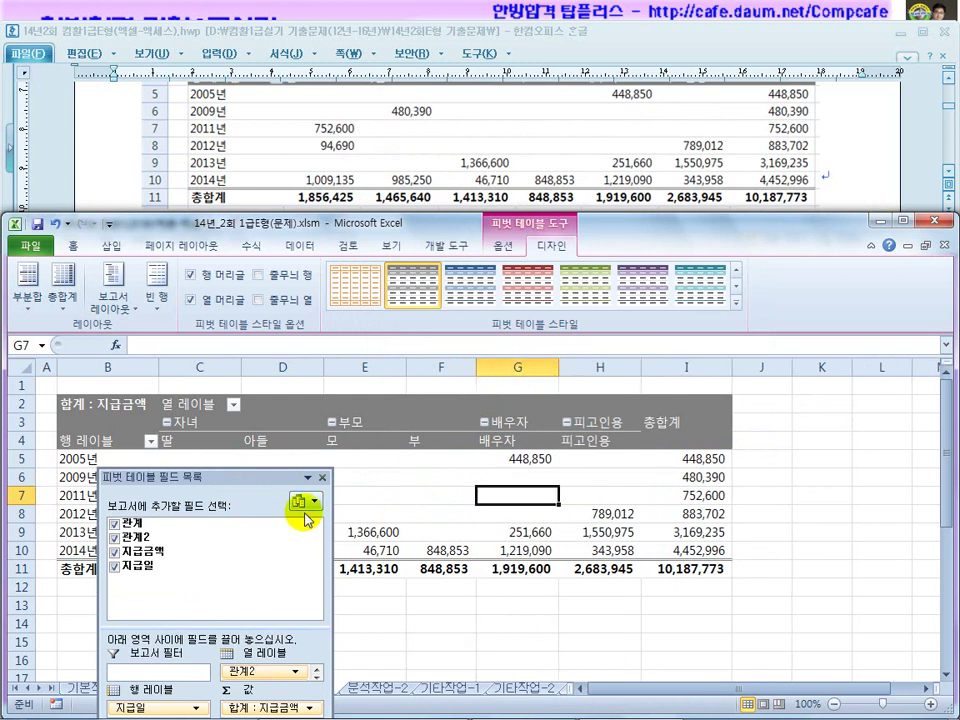
left_click_drag(279, 476, 851, 373)
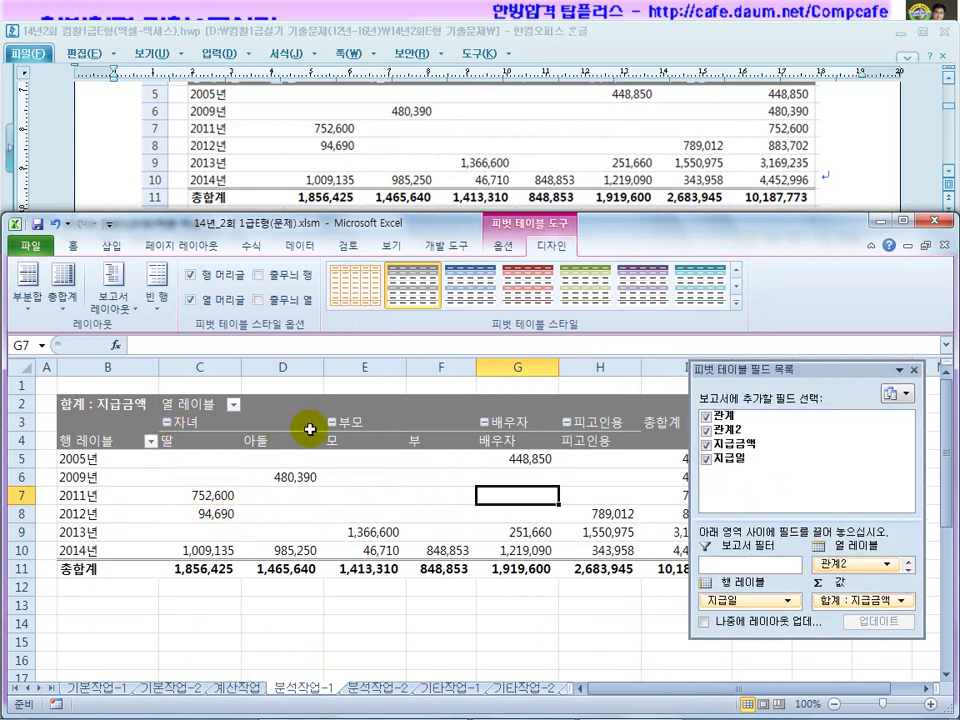
Compare the column group headers with the exam figure, turning the pivot table's +/- buttons off and back on.
left_click(129, 197)
scroll(129, 199, "up", 3)
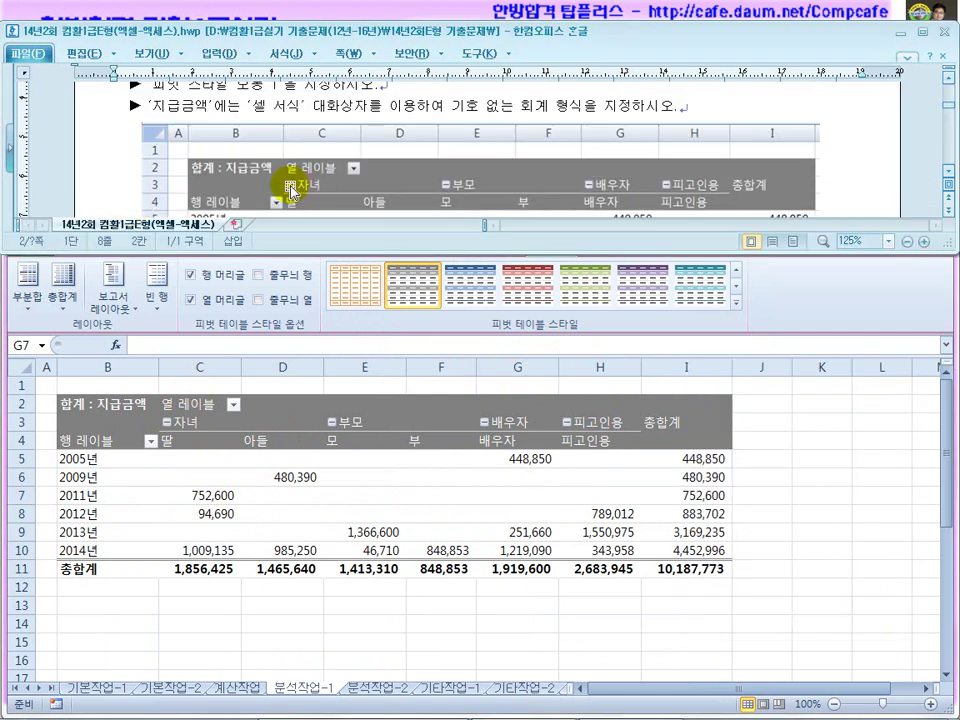
left_click(353, 453)
left_click(551, 424)
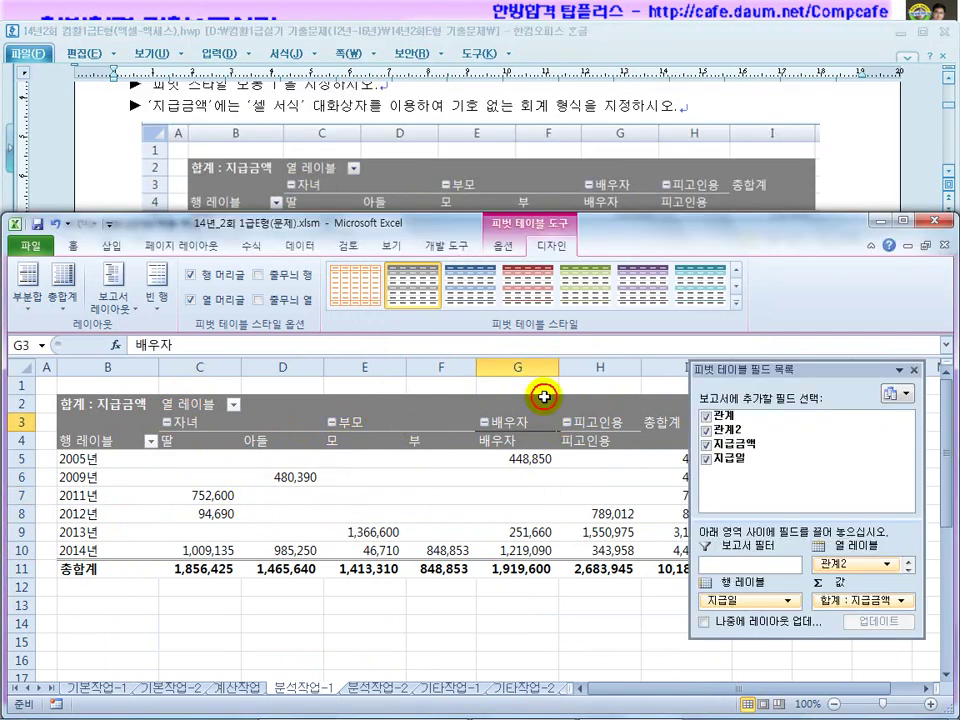
left_click(505, 250)
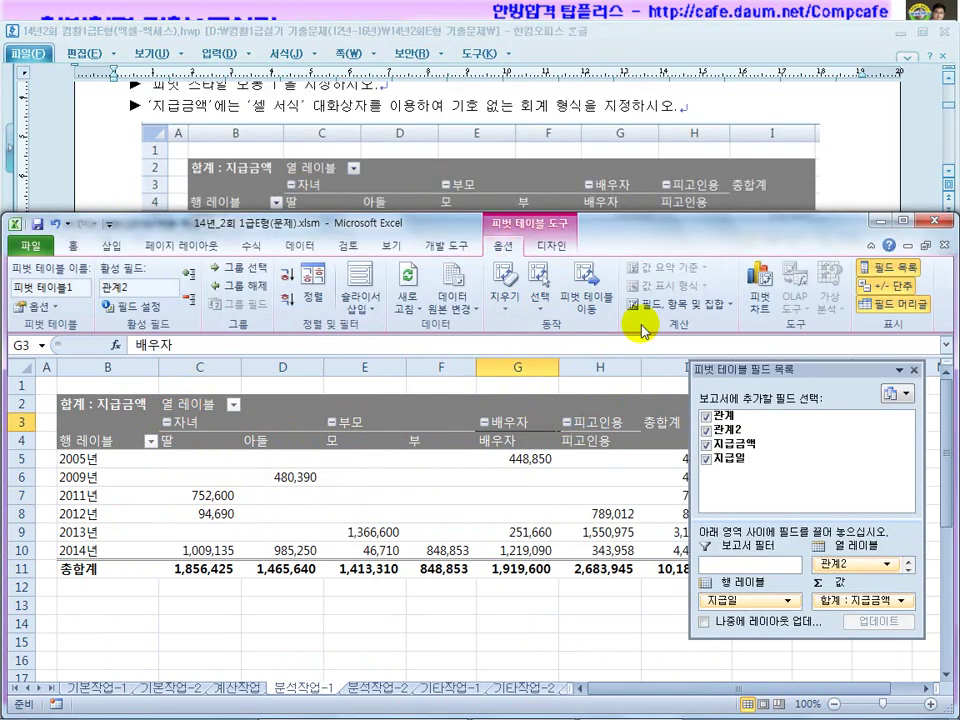
left_click(887, 293)
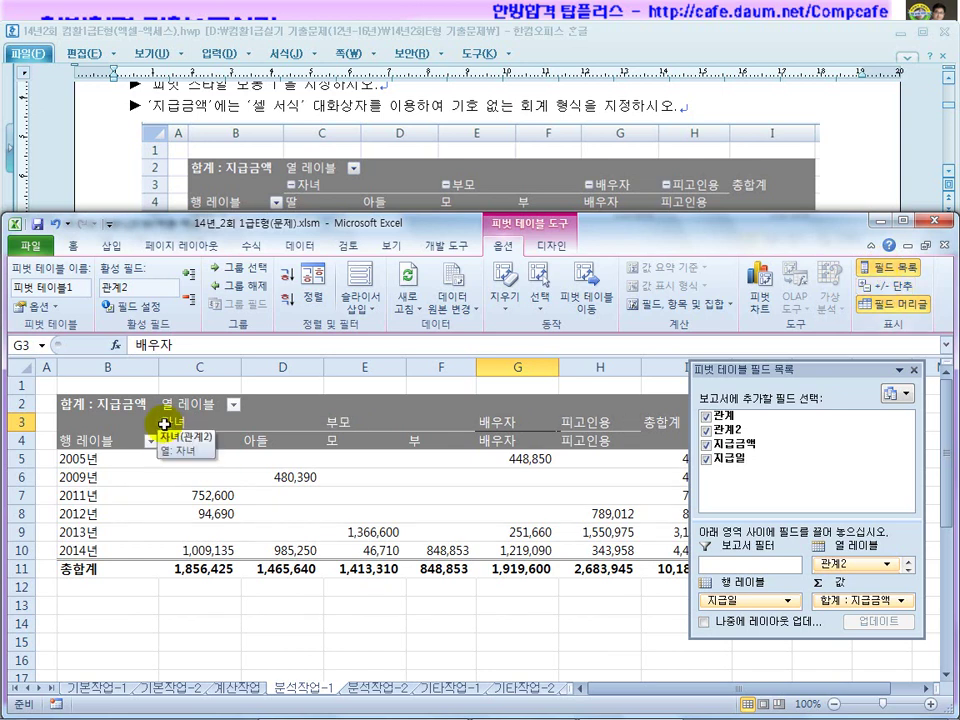
left_click(873, 291)
left_click(526, 478)
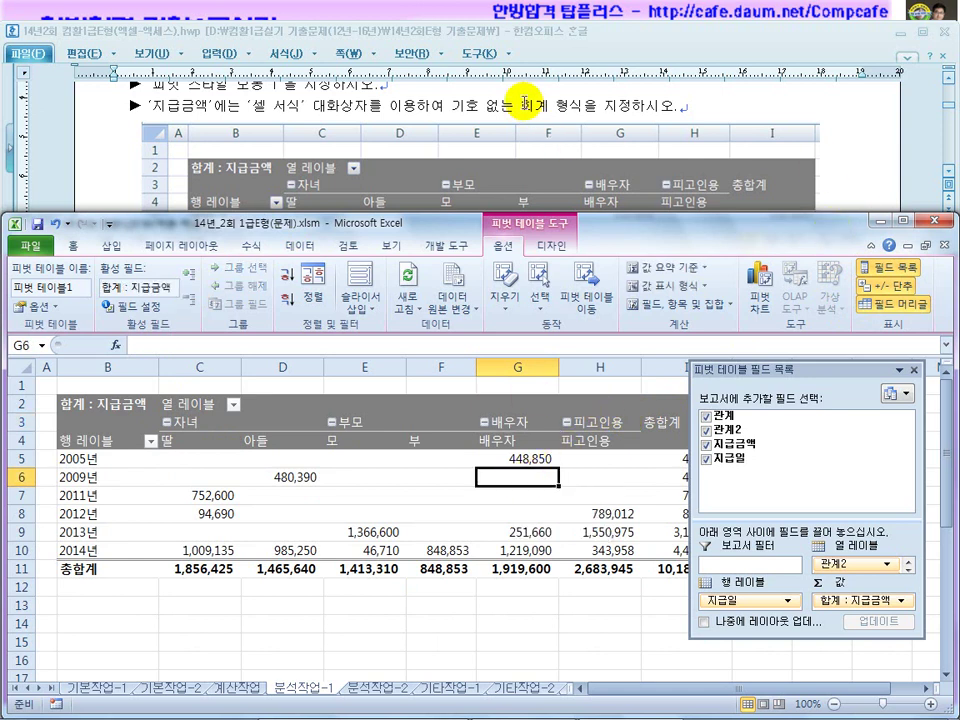
Check the finished pivot table against the exam's requirements and figure, and read the scoring note beneath the figure.
left_click(525, 186)
scroll(548, 214, "up", 1)
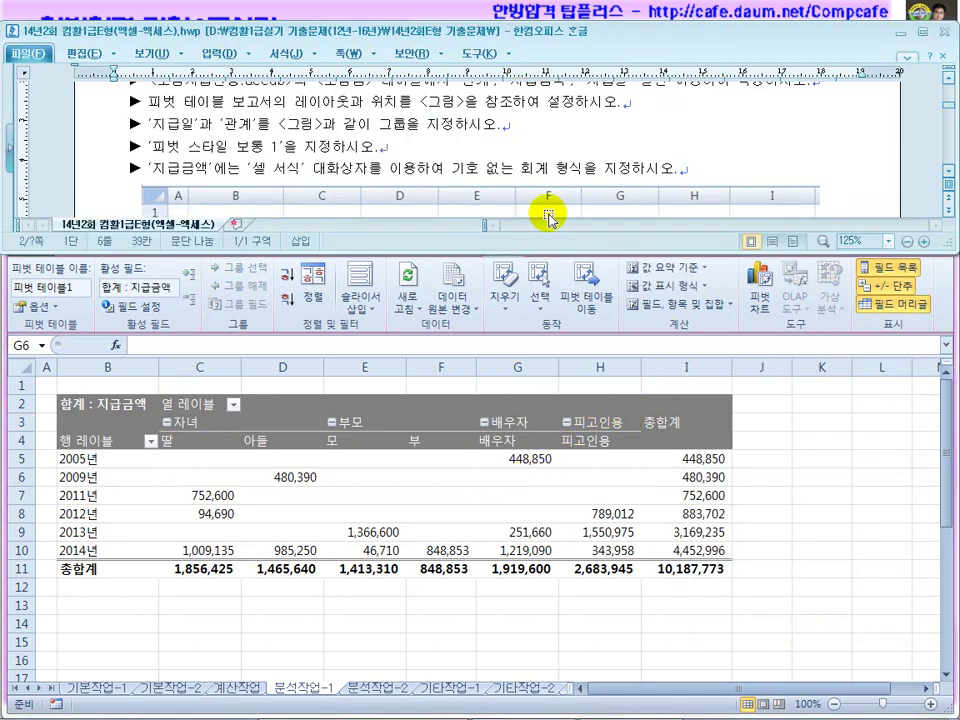
scroll(548, 214, "down", 3)
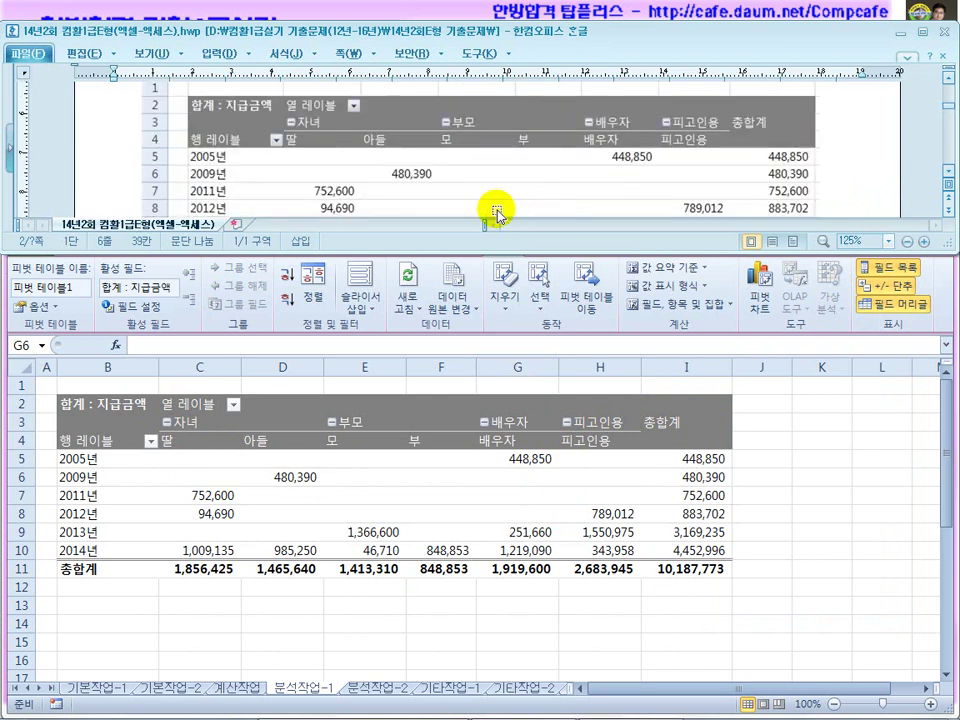
left_click(834, 172)
scroll(820, 200, "down", 3)
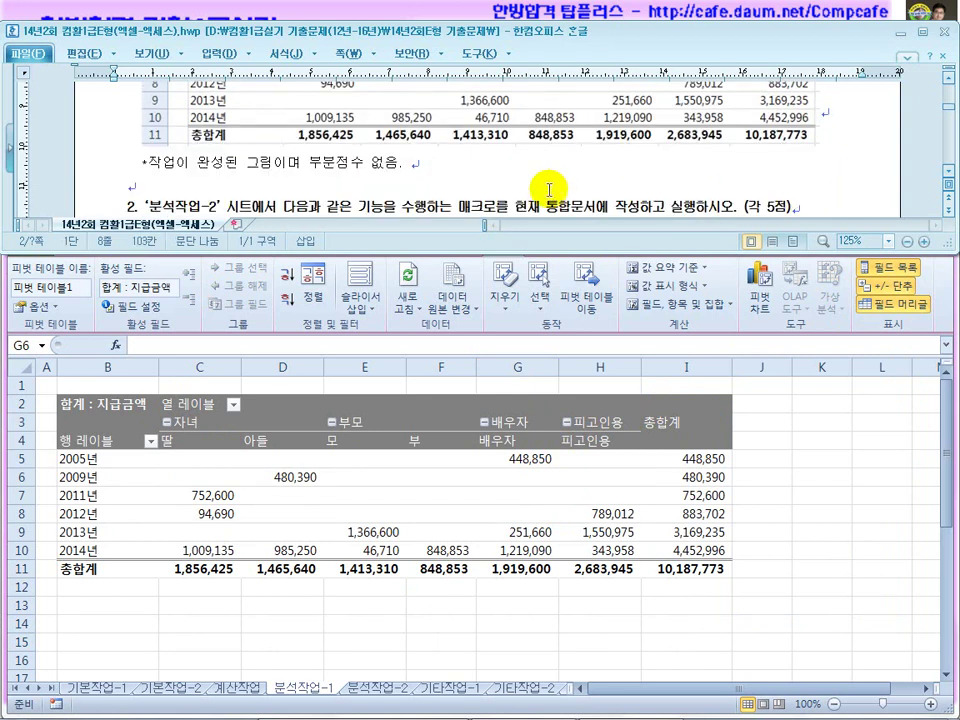
left_click_drag(273, 173, 401, 170)
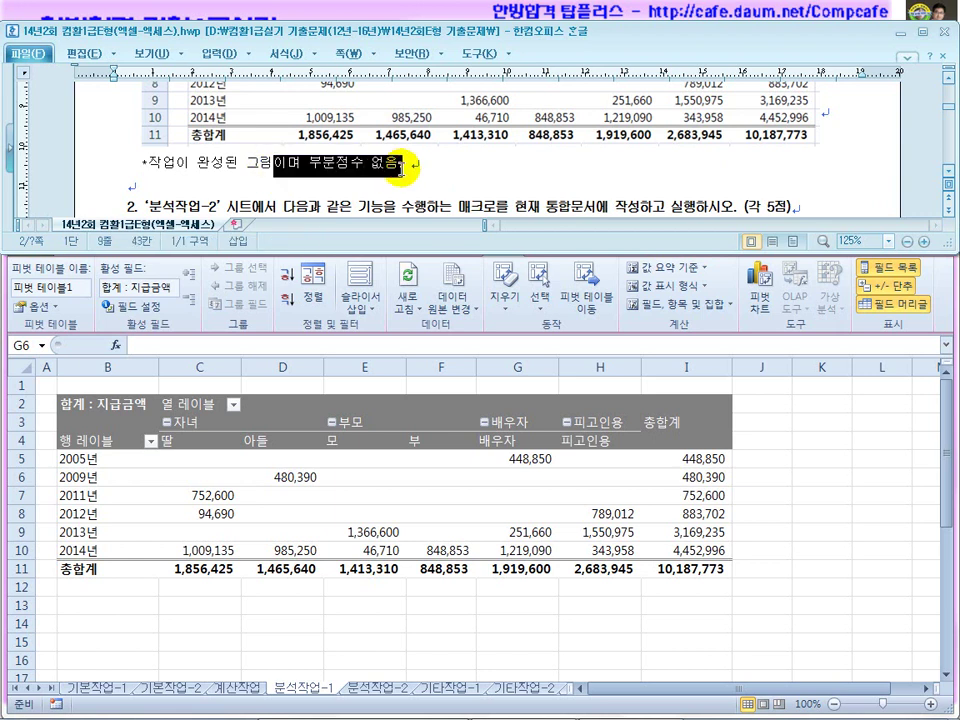
left_click(456, 167)
Read the 통합 macro task for 분석작업-2 in the exam document and switch to the 분석작업-2 sheet.
scroll(313, 184, "down", 2)
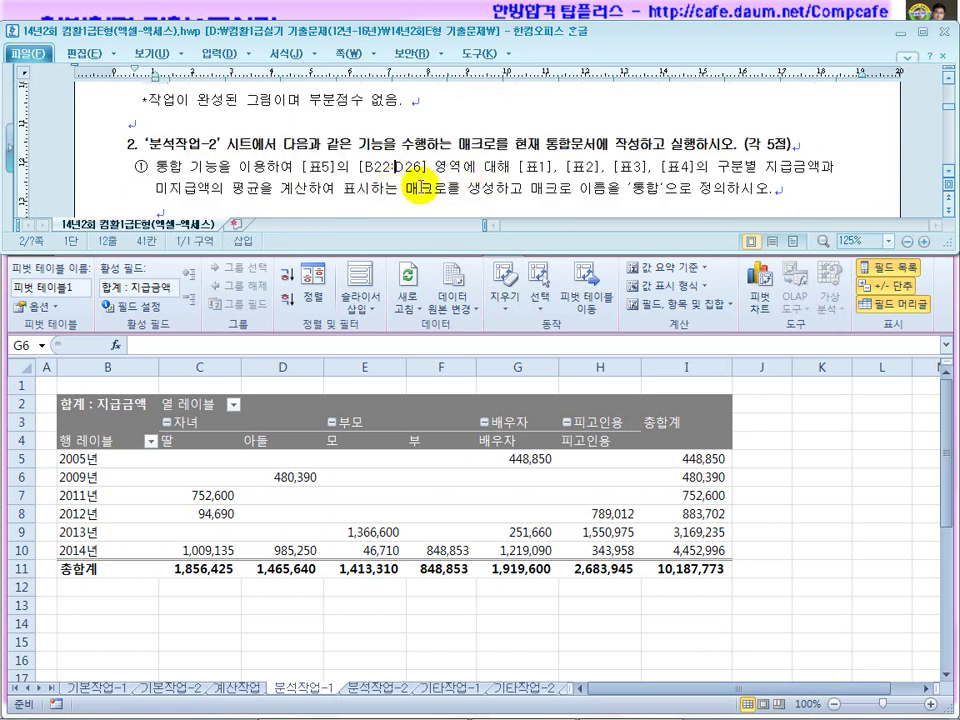
left_click(947, 177)
left_click(947, 177)
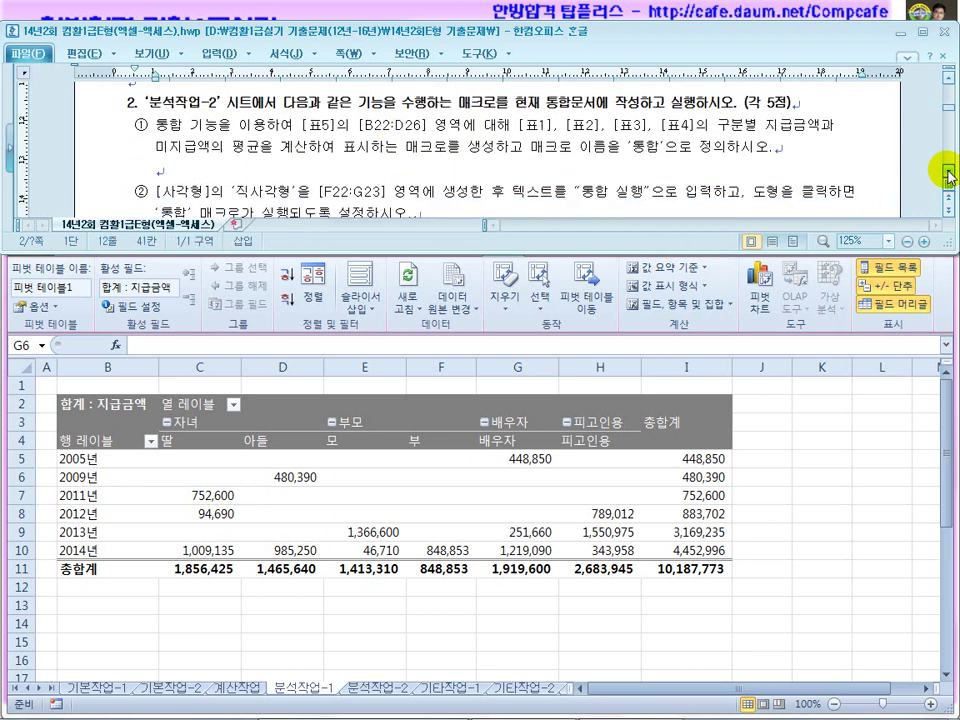
left_click(757, 485)
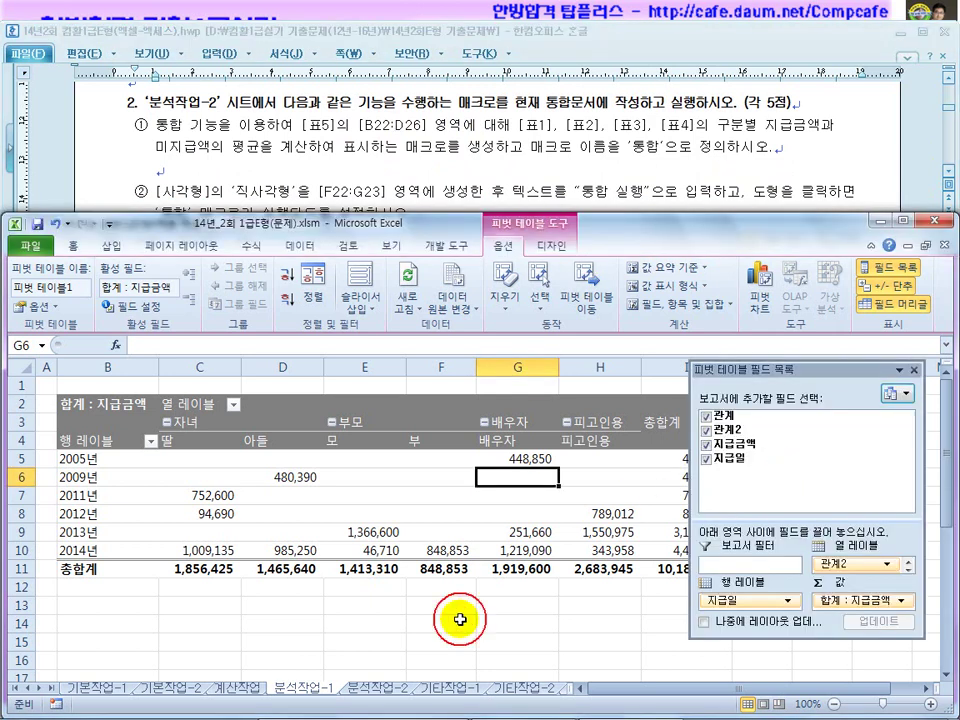
left_click(380, 688)
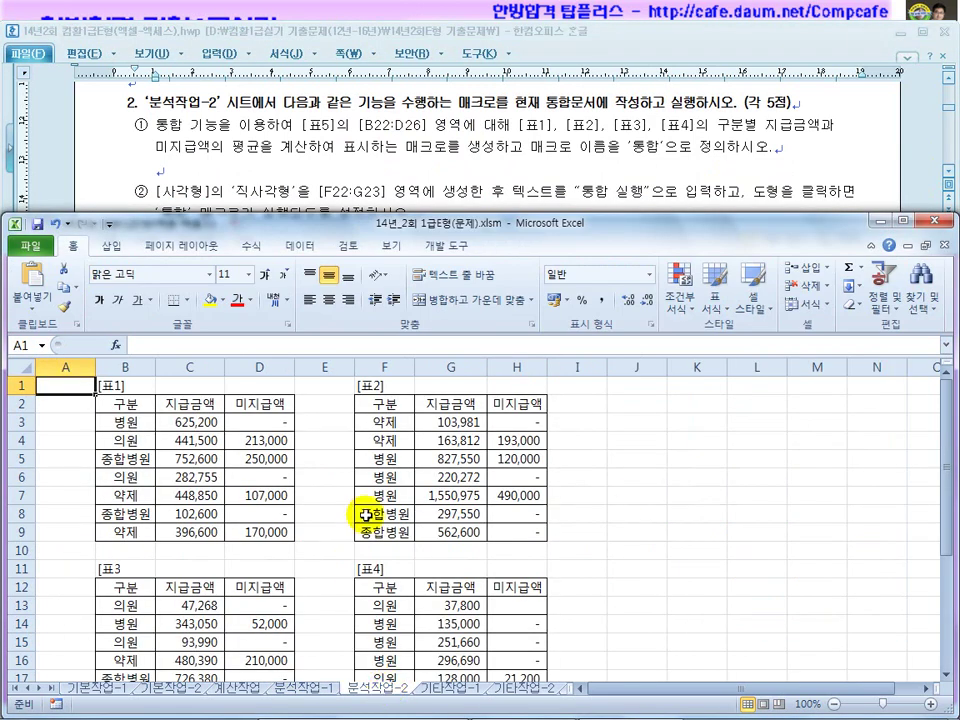
Read the first macro requirement for 분석작업-2: averaging 지급금액 and 미지급액 by 구분 into 표5 with a macro named 통합.
left_click(593, 103)
left_click_drag(593, 103, 460, 102)
left_click_drag(183, 125, 232, 125)
left_click_drag(555, 125, 690, 123)
left_click(553, 124)
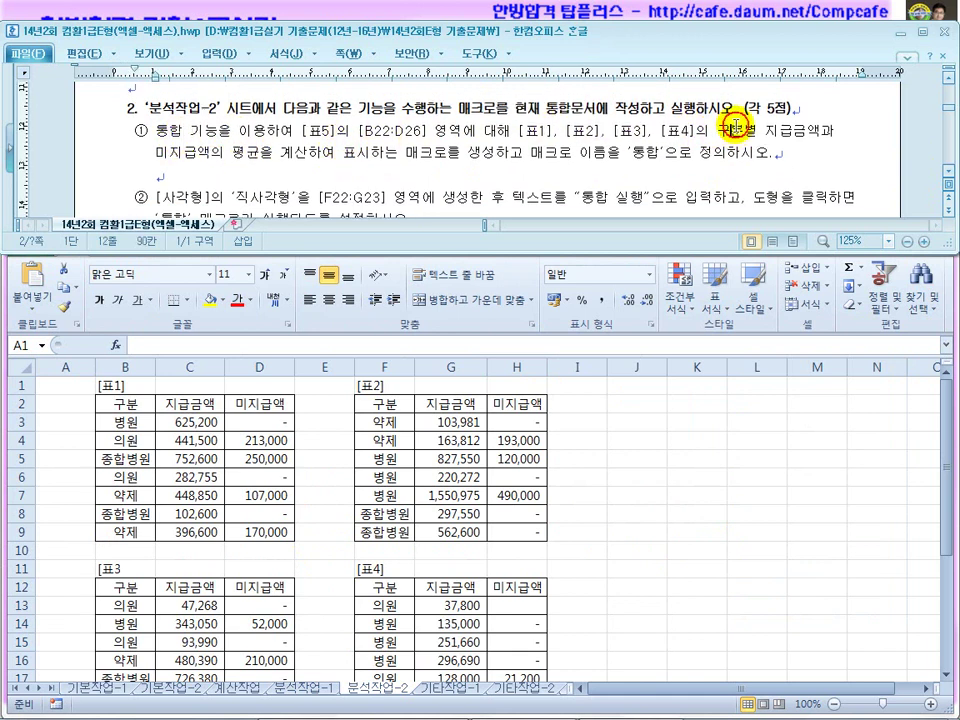
left_click(375, 405)
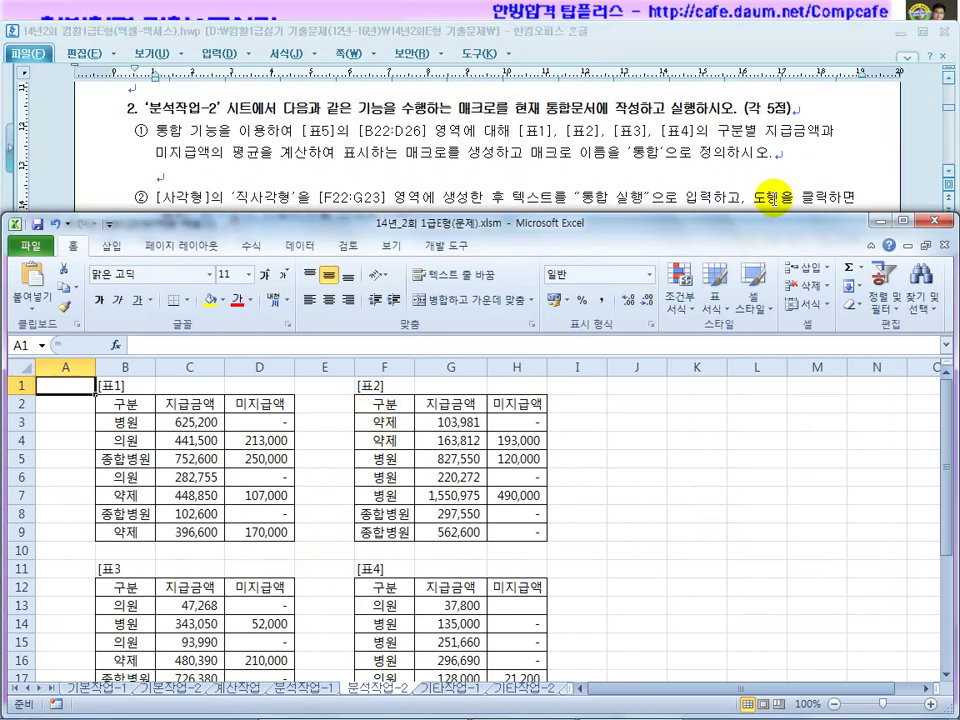
left_click(313, 155)
left_click(591, 459)
left_click(580, 461)
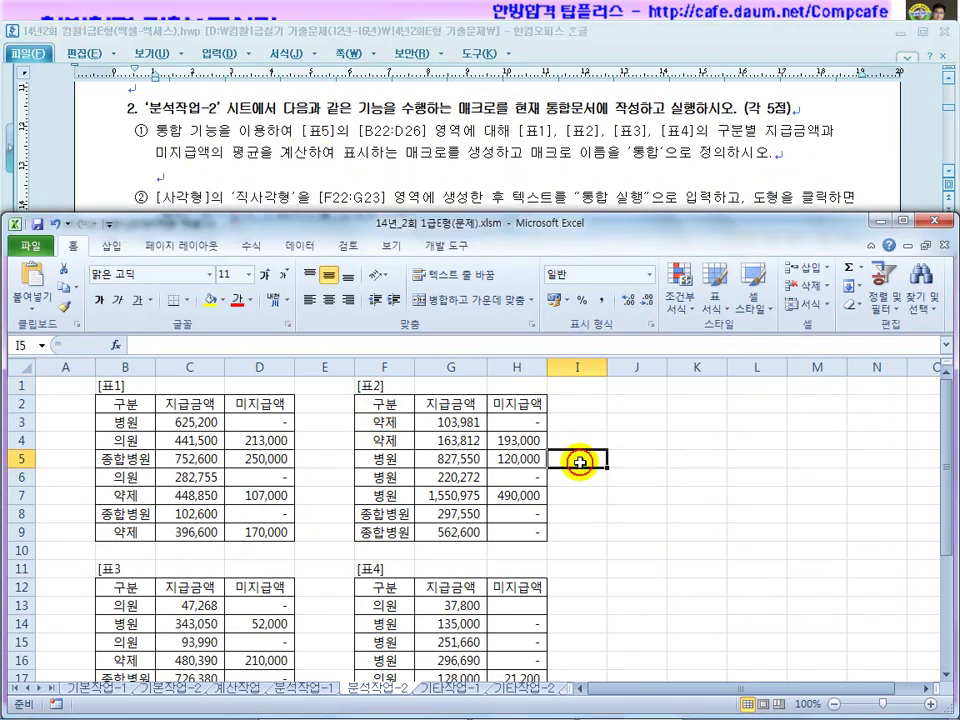
Examine the 표5 output range B22:D26 and compare its header cells with the 구분 headers of 표1 through 표4.
scroll(580, 461, "down", 6)
left_click_drag(150, 441, 259, 522)
scroll(257, 521, "up", 3)
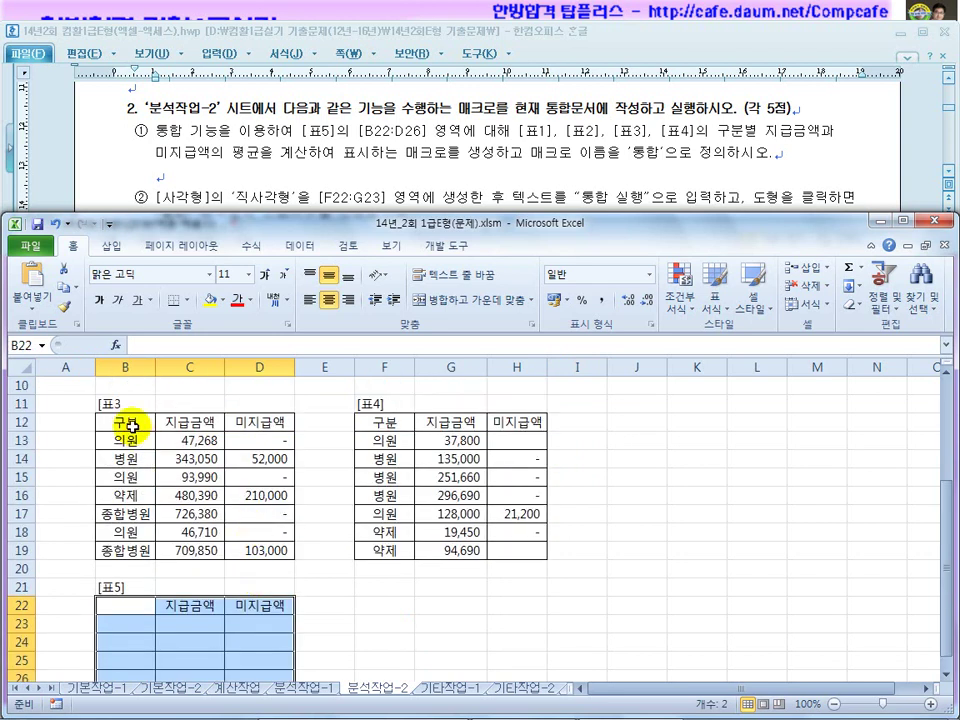
left_click(129, 422)
left_click(360, 425)
scroll(242, 482, "up", 3)
left_click(140, 404)
left_click(396, 403)
scroll(161, 553, "down", 4)
left_click(143, 556)
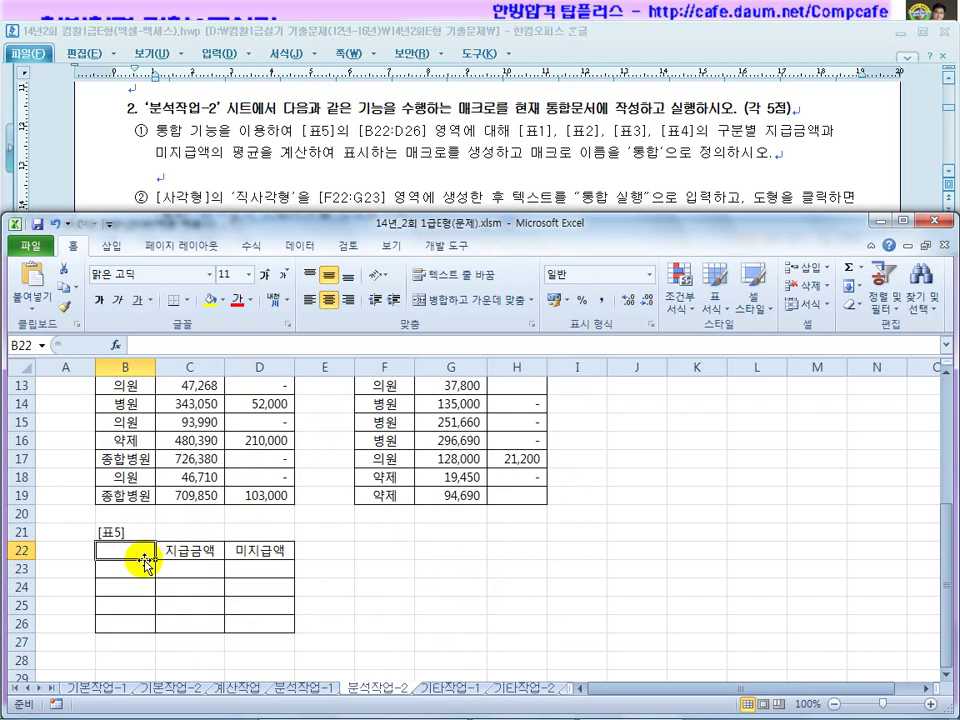
left_click(350, 560)
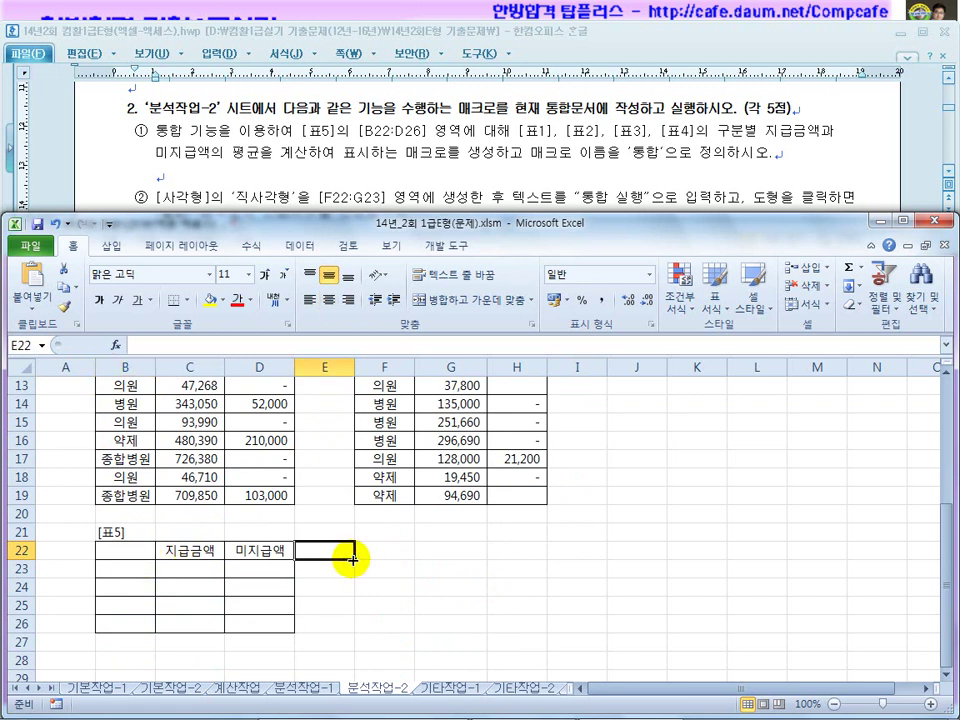
left_click(408, 567)
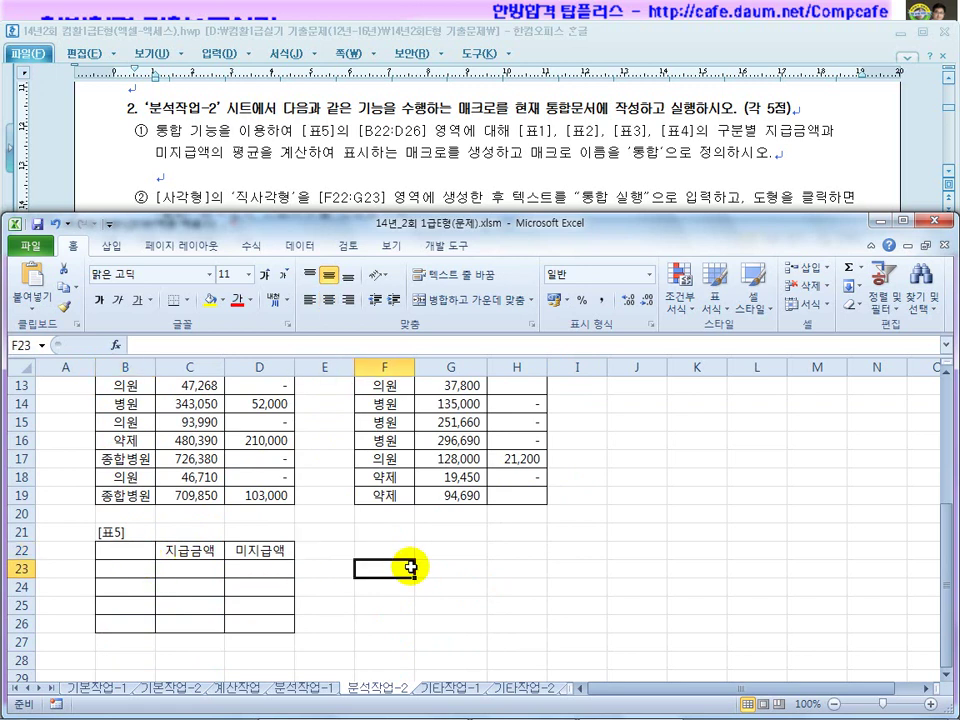
Start recording a macro named 통합, stored in the current workbook.
left_click(452, 247)
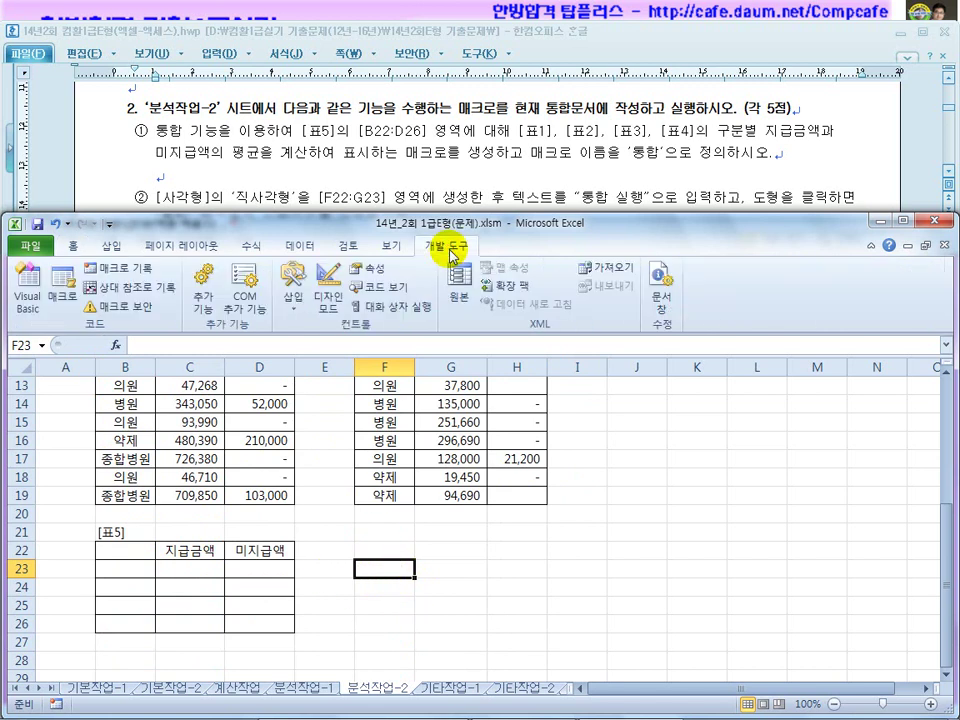
left_click(122, 271)
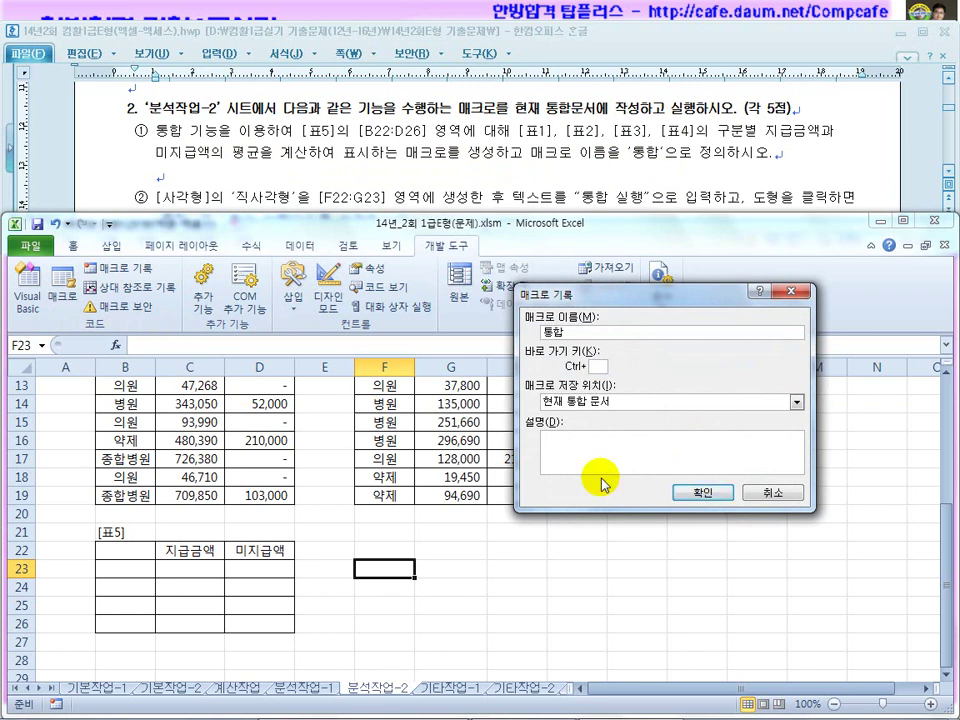
left_click(683, 493)
Enter 구분 as the first header of 표5 in cell B22.
left_click(130, 553)
scroll(260, 540, "up", 2)
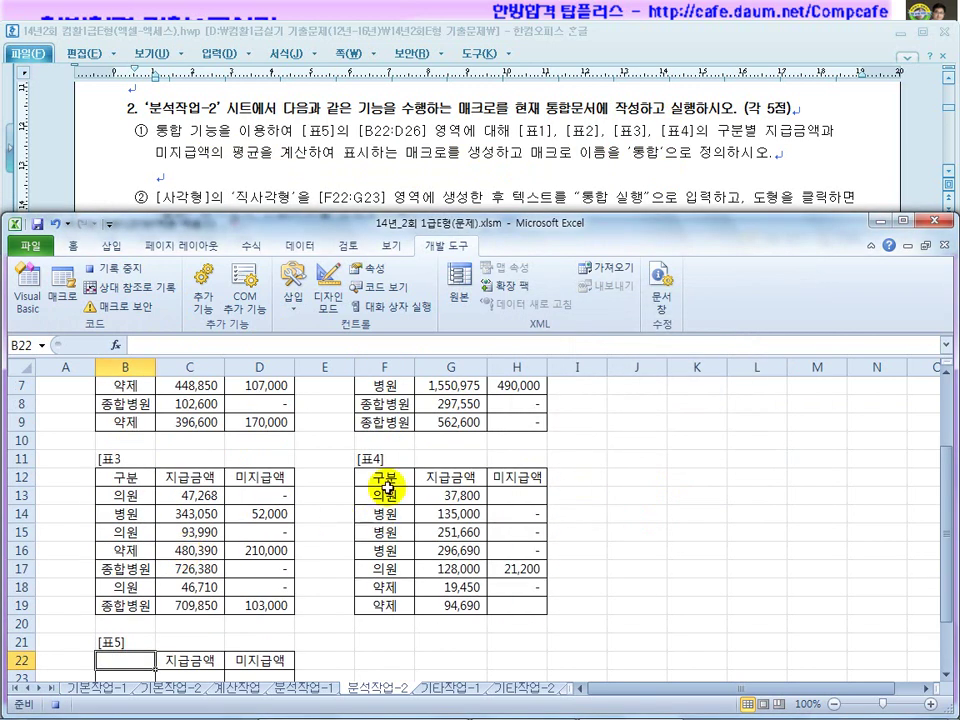
type("ㄱ")
type("분")
key("Return")
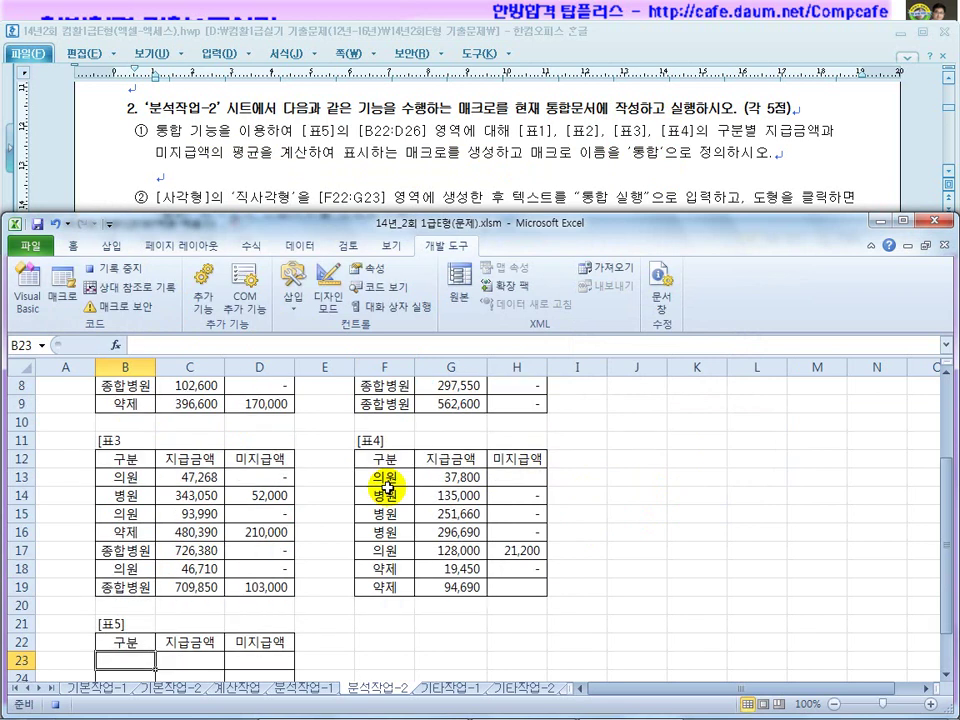
Start a data consolidation (통합) on B22:D26 and set its function to 평균.
scroll(300, 592, "down", 1)
left_click_drag(127, 589, 278, 657)
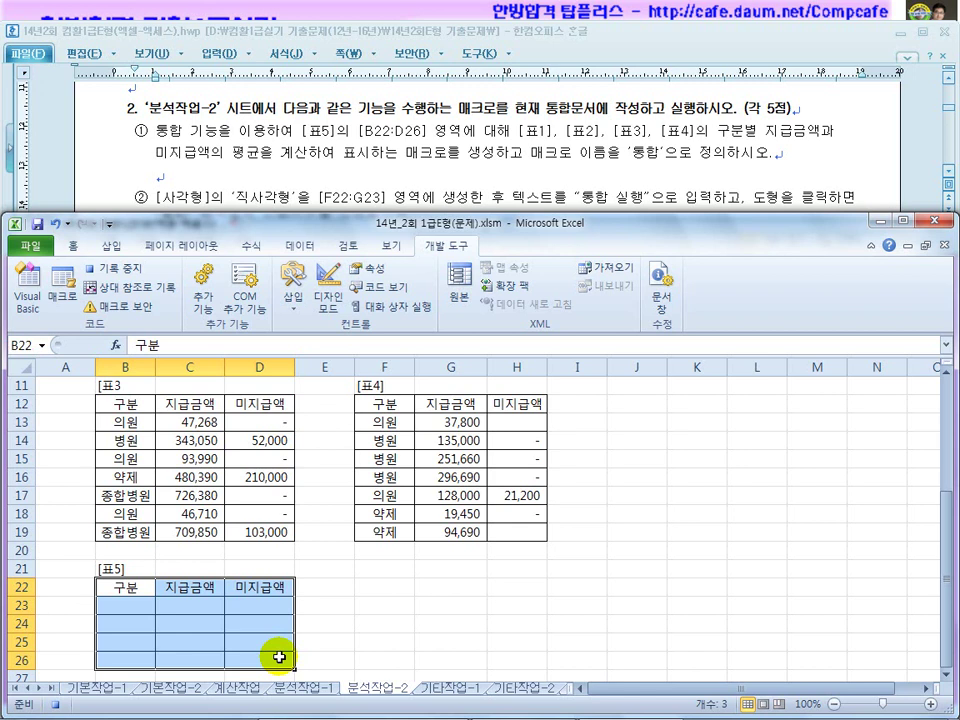
left_click(300, 245)
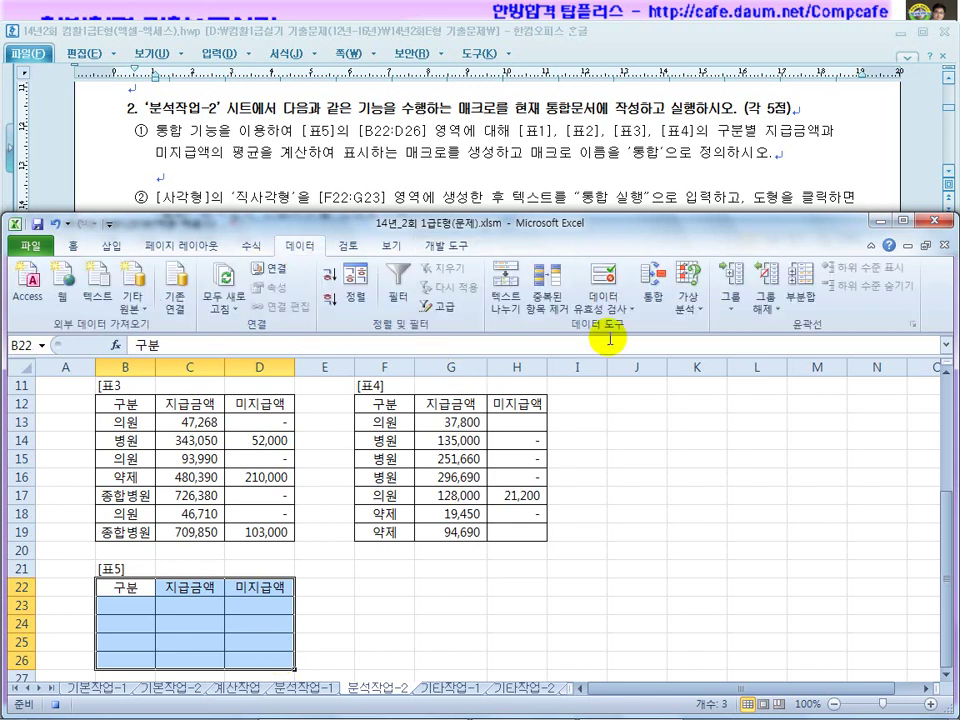
left_click(652, 285)
scroll(345, 478, "up", 3)
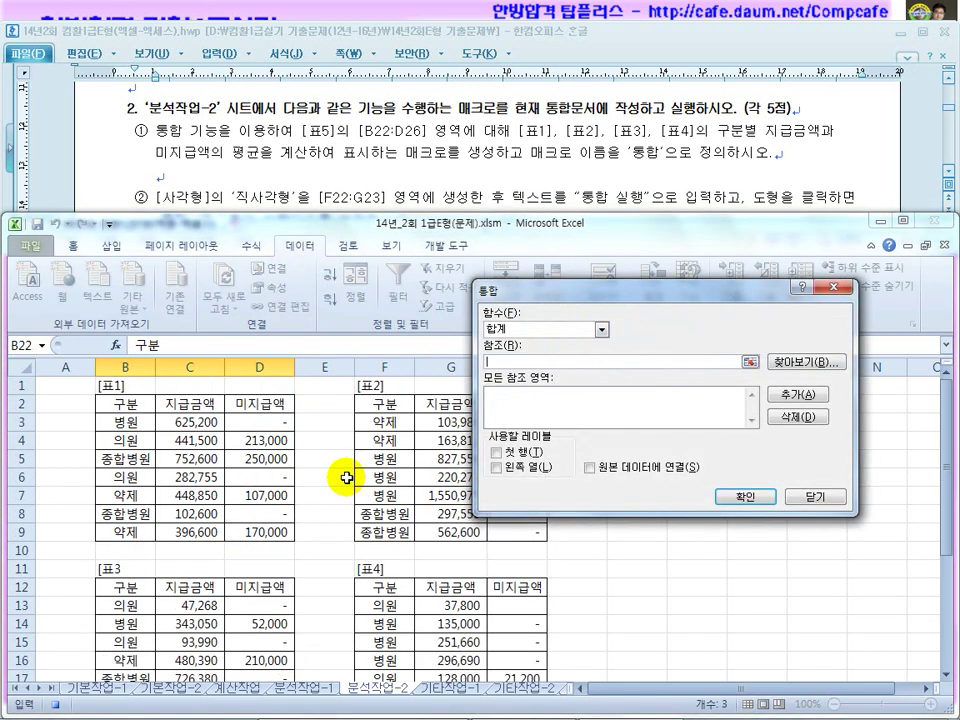
left_click(598, 329)
left_click(560, 370)
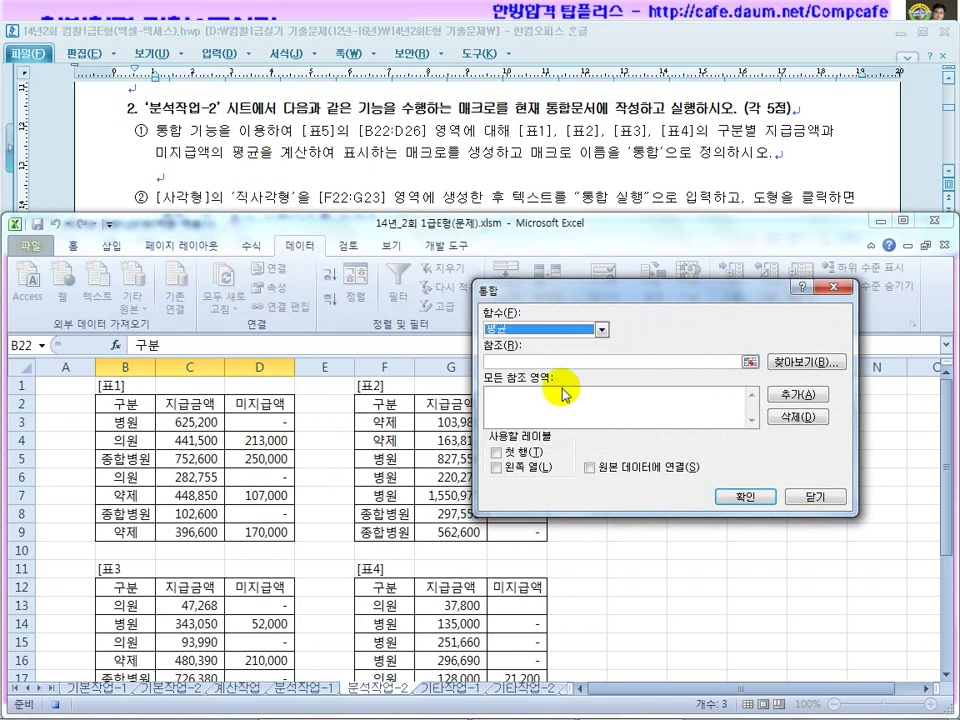
Add the 표1 range B2:D9 and the 표2 range F2:H9 to the consolidation references.
left_click(278, 458)
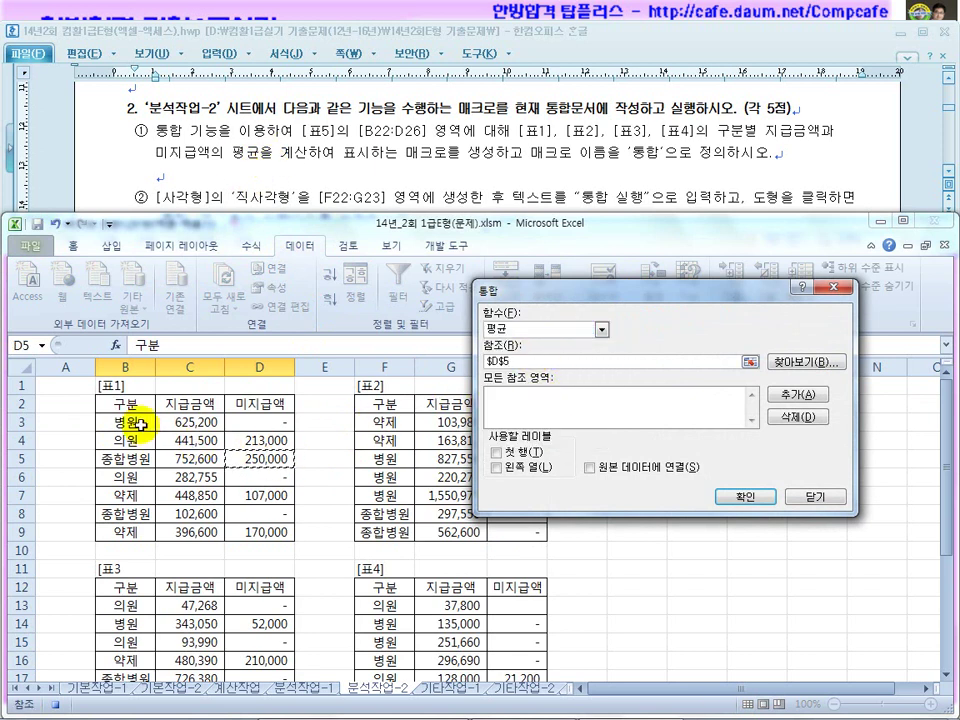
left_click_drag(133, 404, 264, 529)
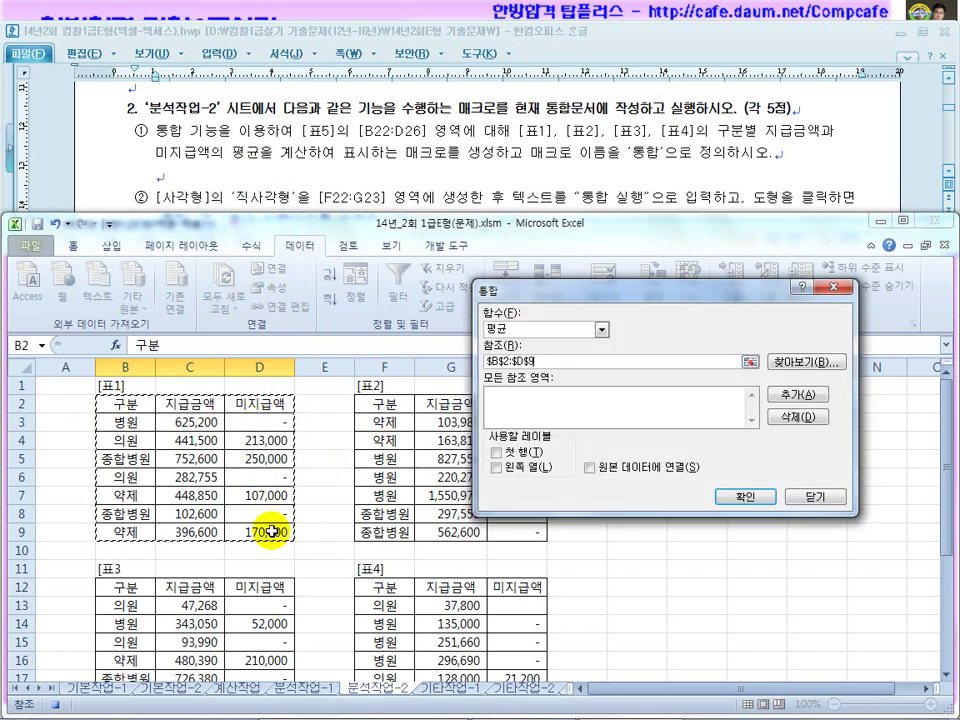
left_click(797, 394)
left_click_drag(382, 404, 512, 535)
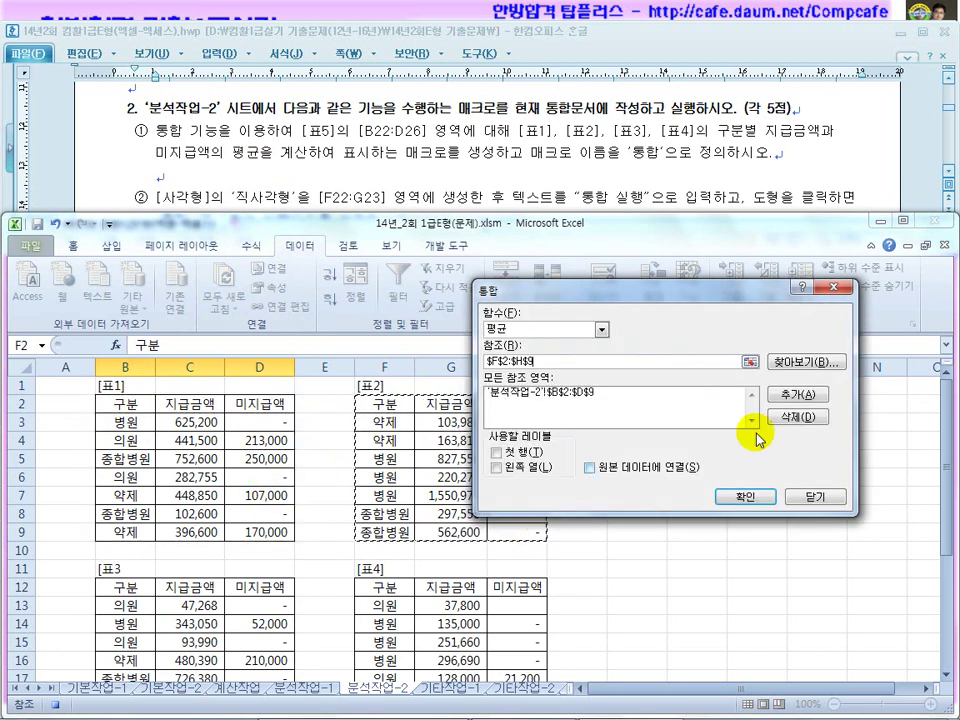
left_click(796, 395)
Add the 표3 range B12:D19 and the 표4 range F12:H19, and consolidate using the 첫 행 and 왼쪽 열 labels.
scroll(222, 565, "down", 3)
left_click_drag(120, 420, 257, 549)
left_click(789, 394)
left_click_drag(377, 422, 505, 552)
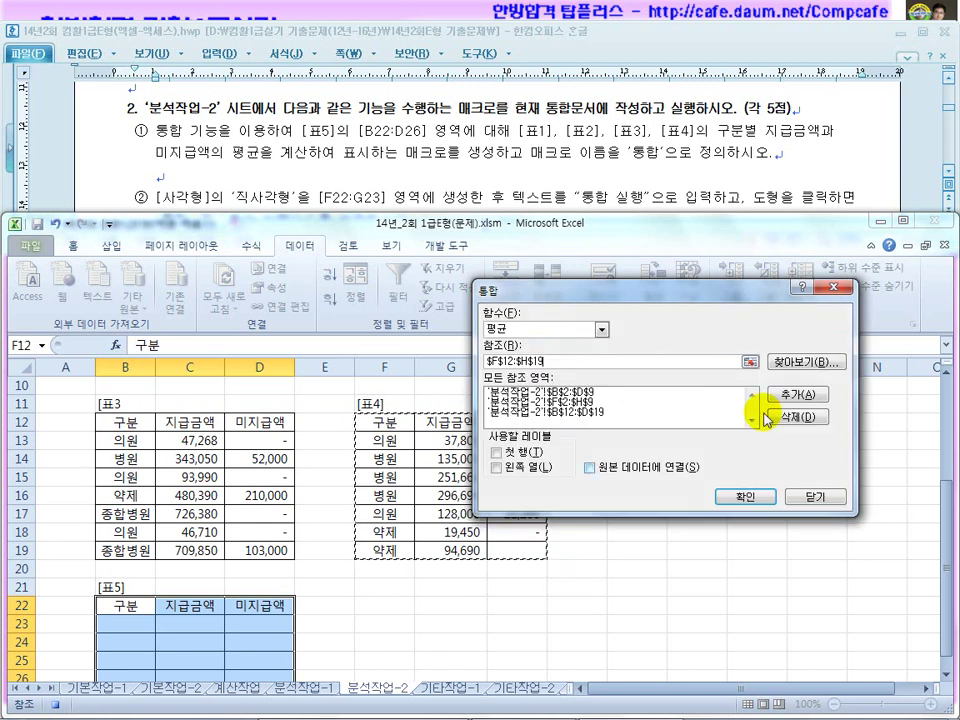
left_click(797, 399)
left_click(497, 453)
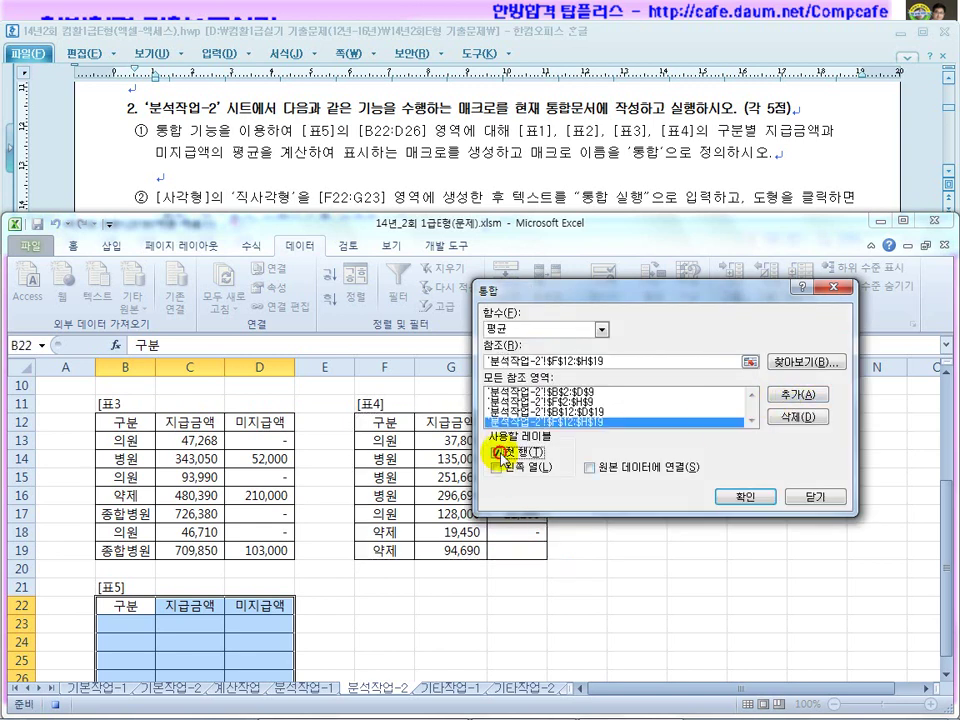
left_click(746, 496)
Select cell F22 outside the consolidated table and stop recording the macro.
left_click(362, 612)
scroll(365, 612, "down", 1)
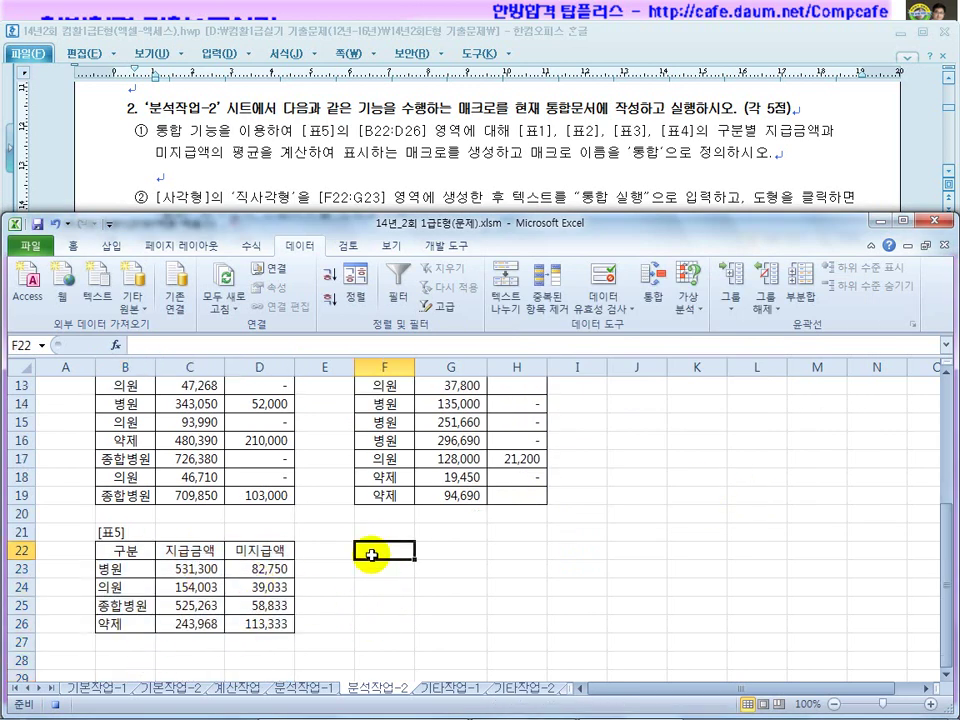
left_click(445, 245)
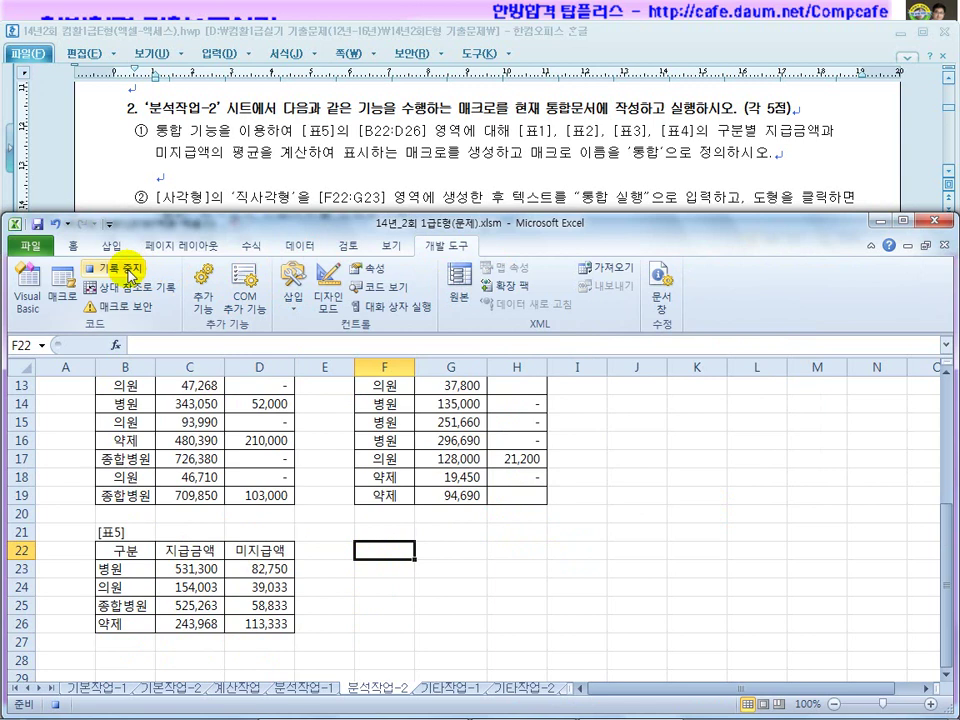
Read the second macro requirement about the macro-running rectangle in F22:G23 and the note beneath it.
left_click(311, 169)
left_click(193, 197)
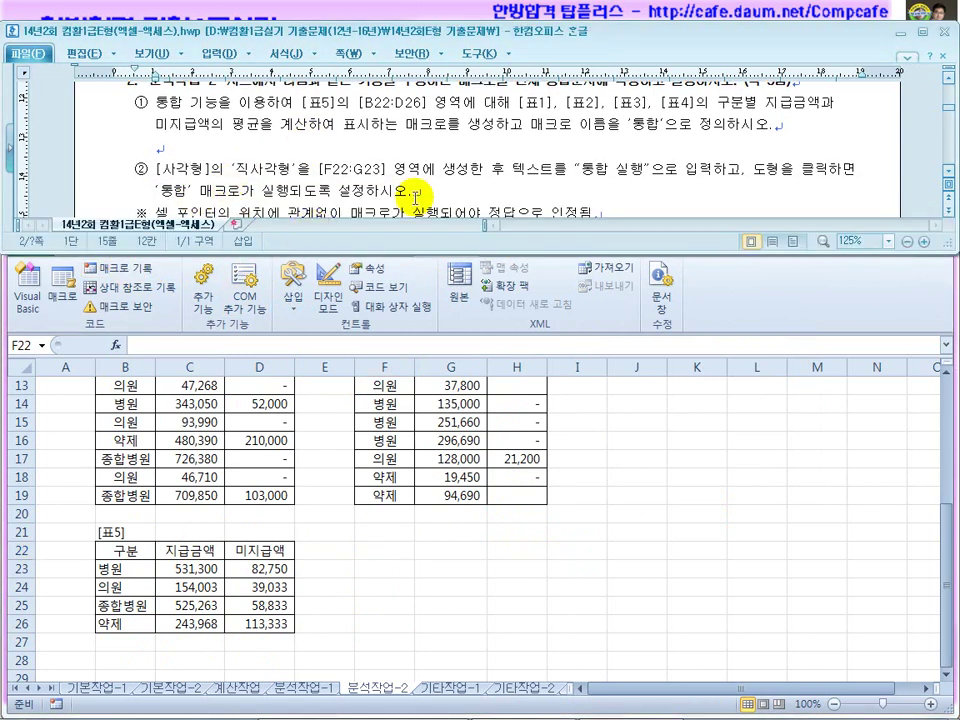
left_click(949, 173)
left_click(949, 173)
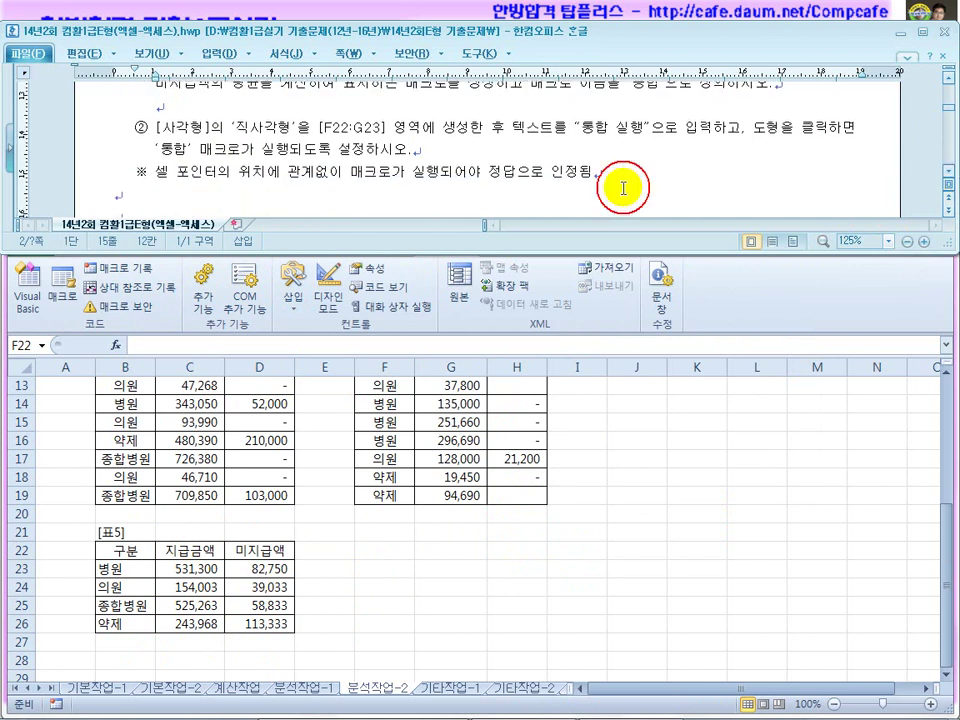
left_click(342, 126)
left_click(335, 396)
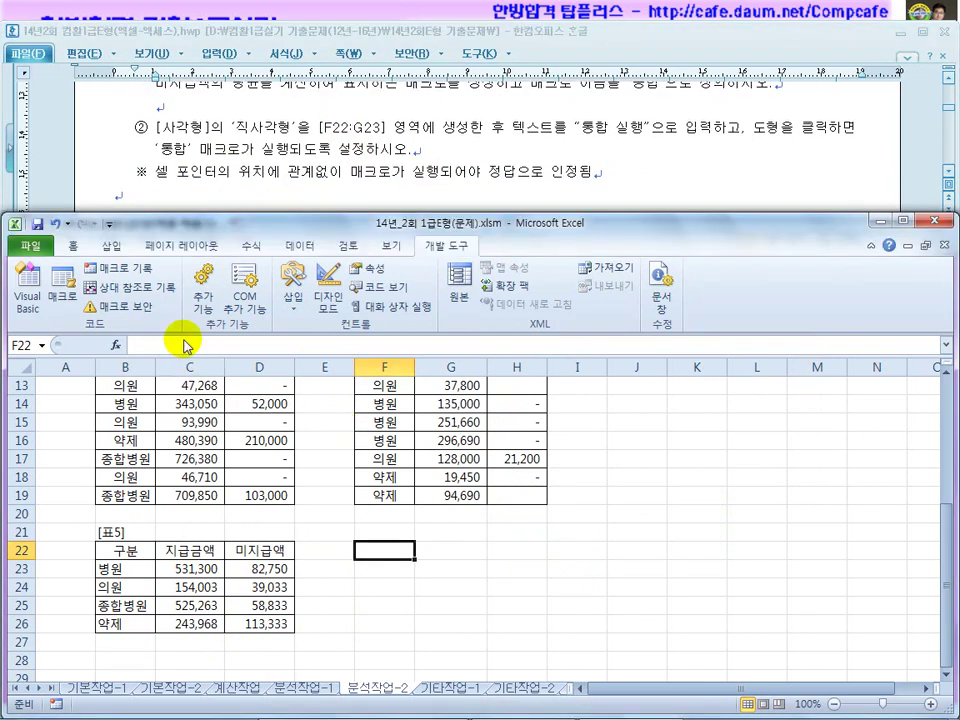
Draw a 직사각형 shape about 4.21 by 1.16 cm over F22:G23 and label it 통합 실행.
left_click(113, 247)
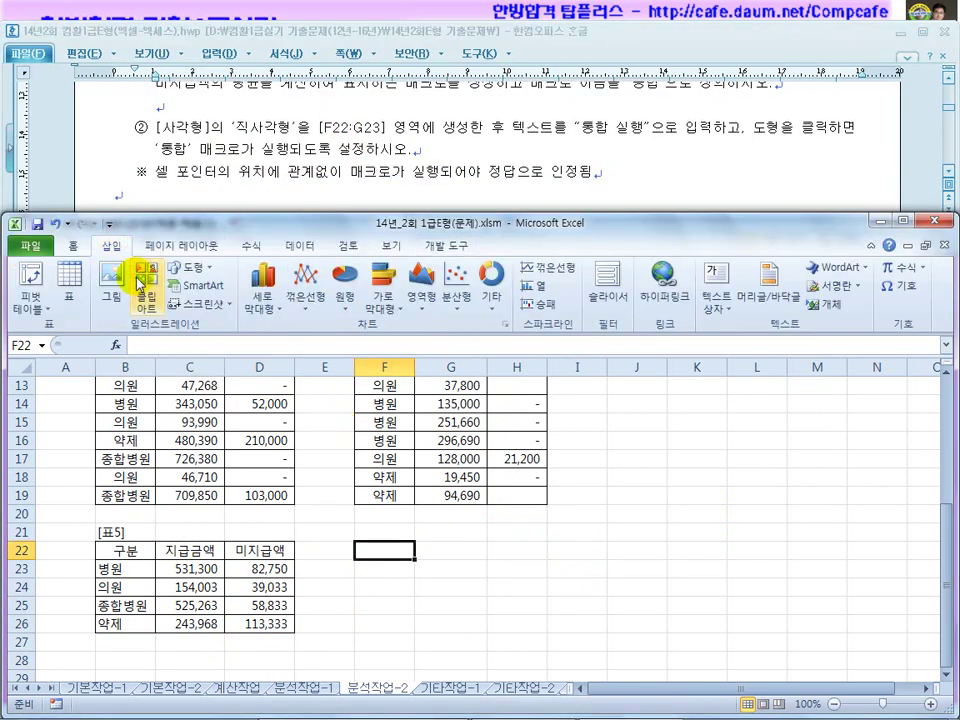
left_click(189, 267)
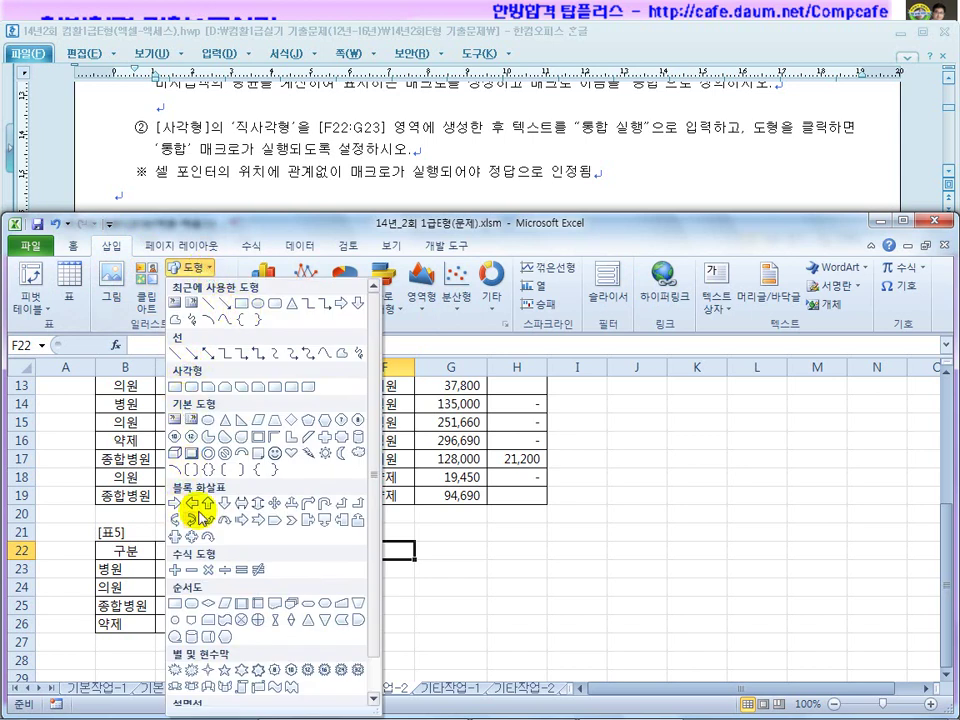
left_click(175, 387)
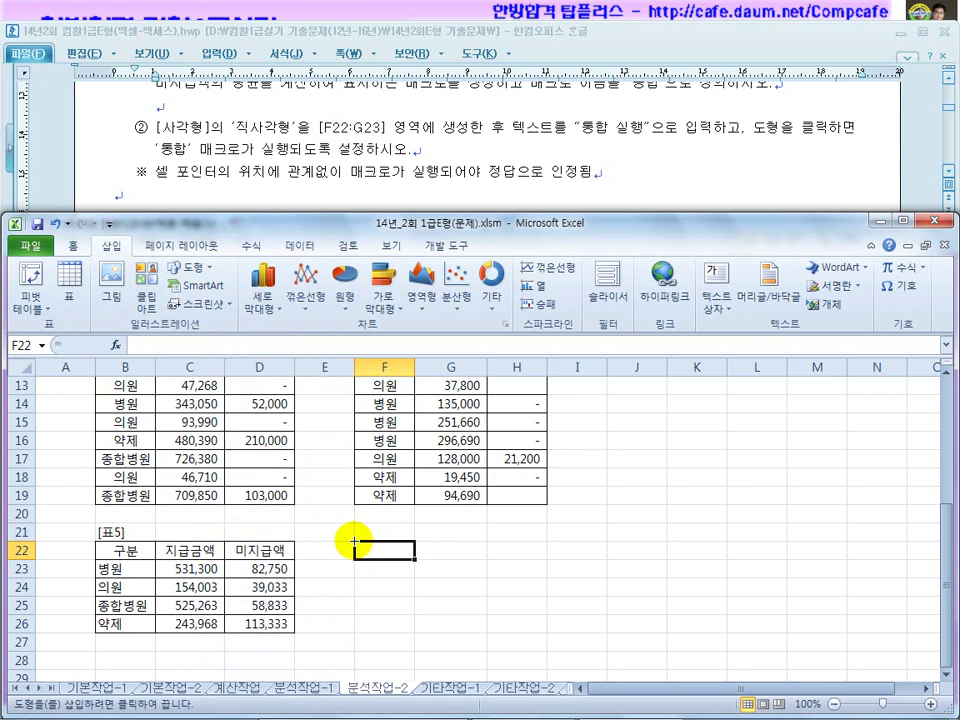
mouse_move(354, 542)
left_mouse_down()
mouse_move(420, 572)
mouse_move(476, 574)
left_mouse_up()
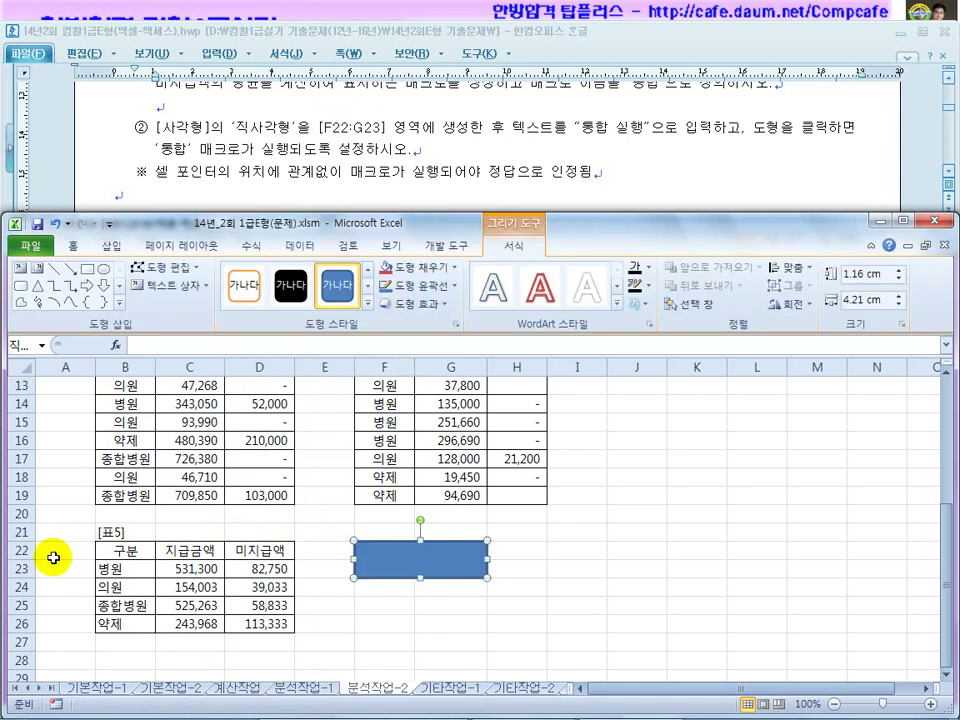
left_click_drag(22, 549, 22, 568)
left_click(421, 562)
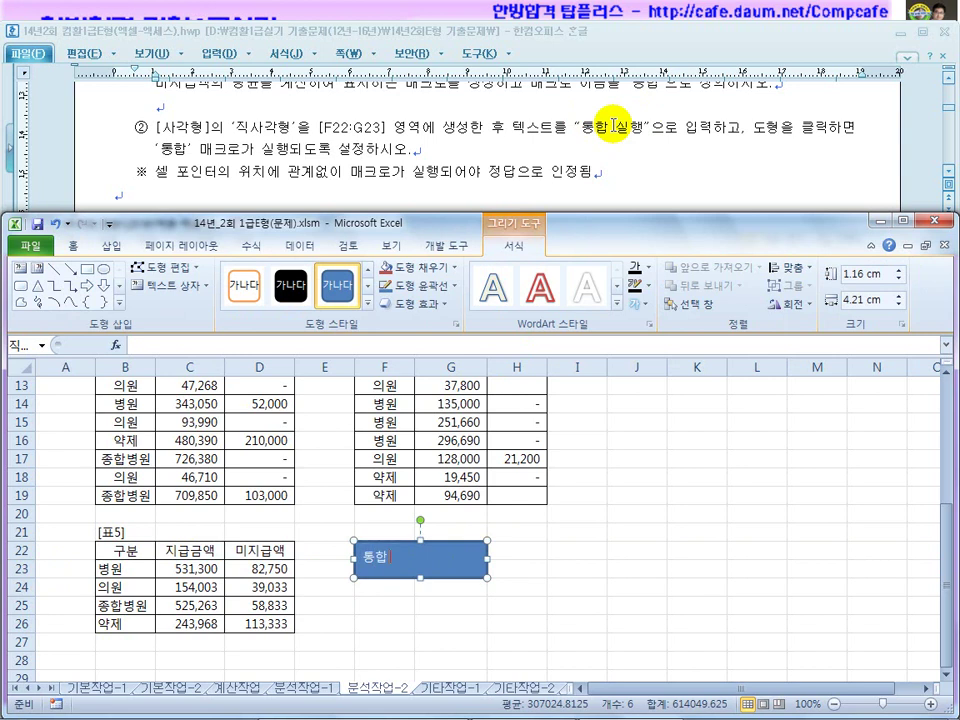
left_click(580, 513)
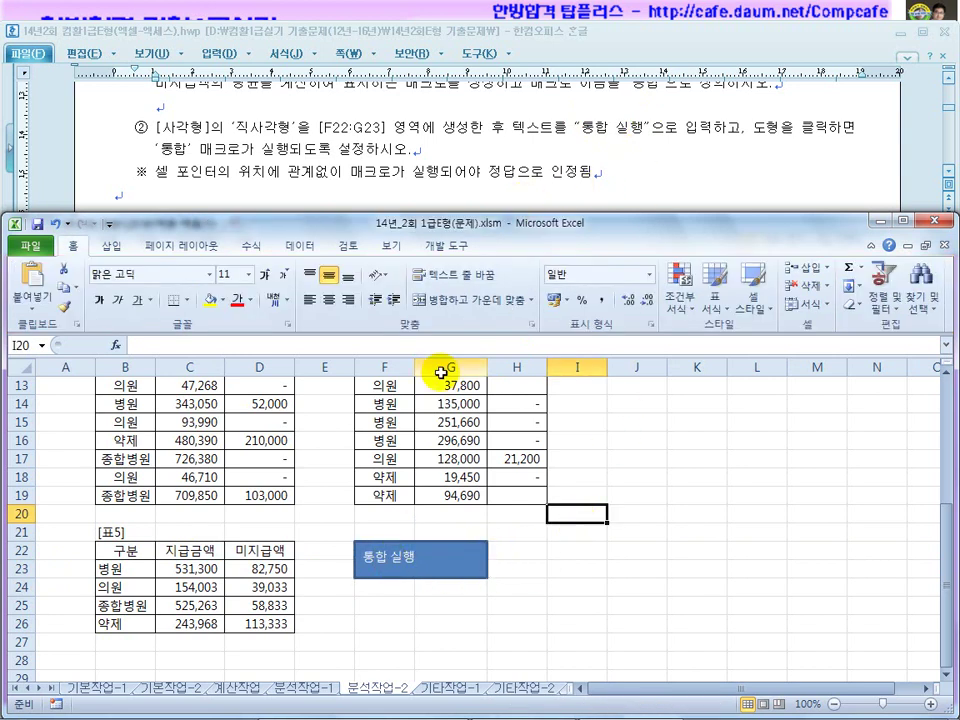
Try centering the rectangle's text horizontally and vertically, and undo both alignment changes.
left_click(405, 568)
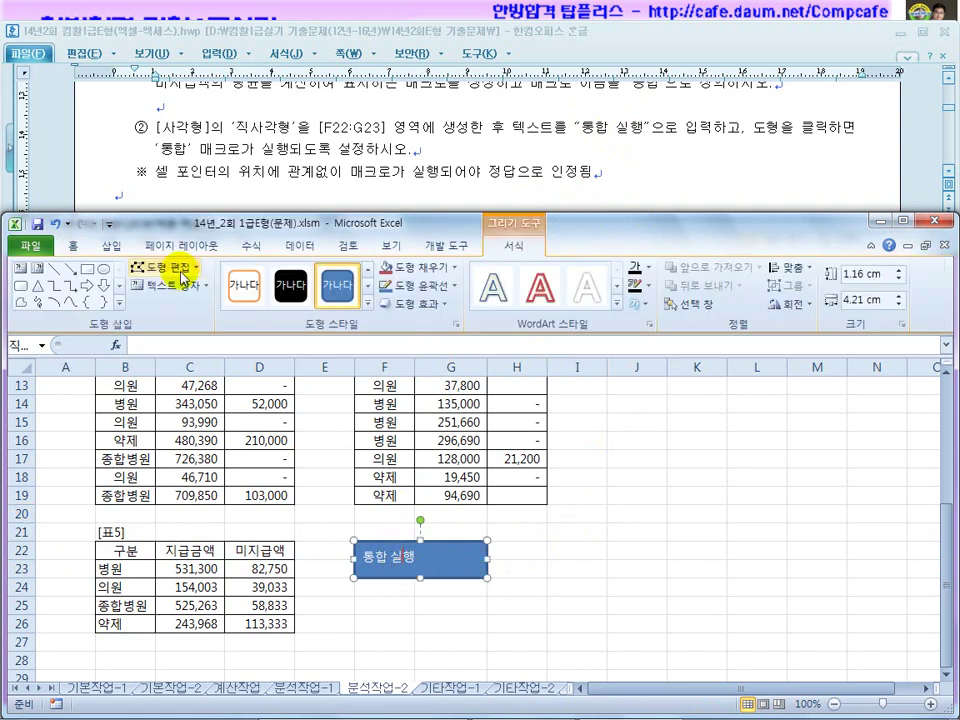
left_click(73, 245)
left_click(329, 299)
left_click(329, 277)
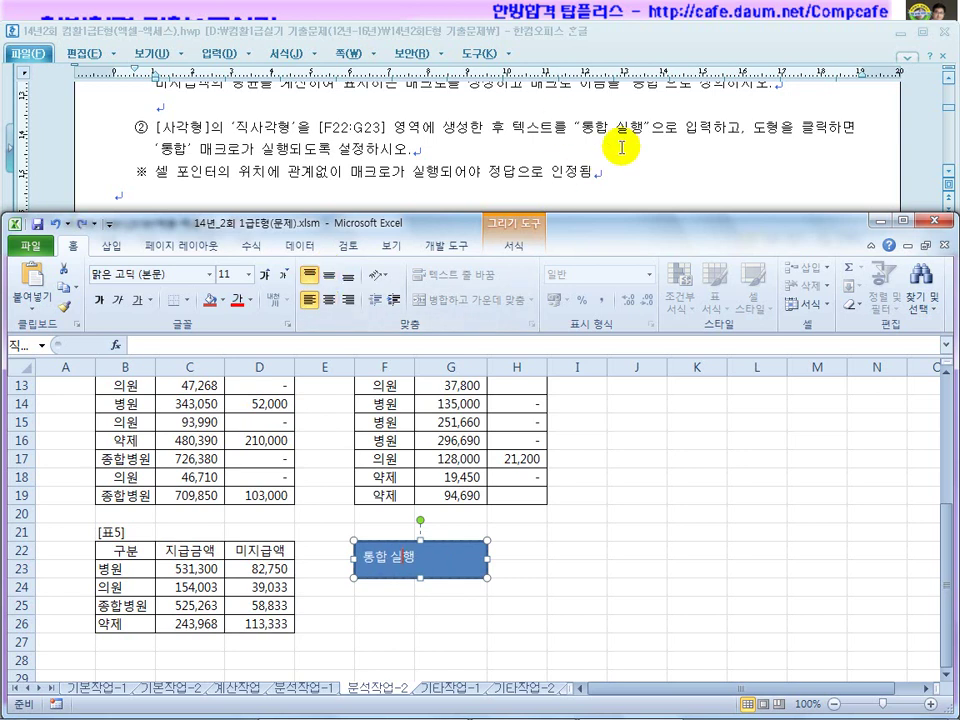
left_click(592, 573)
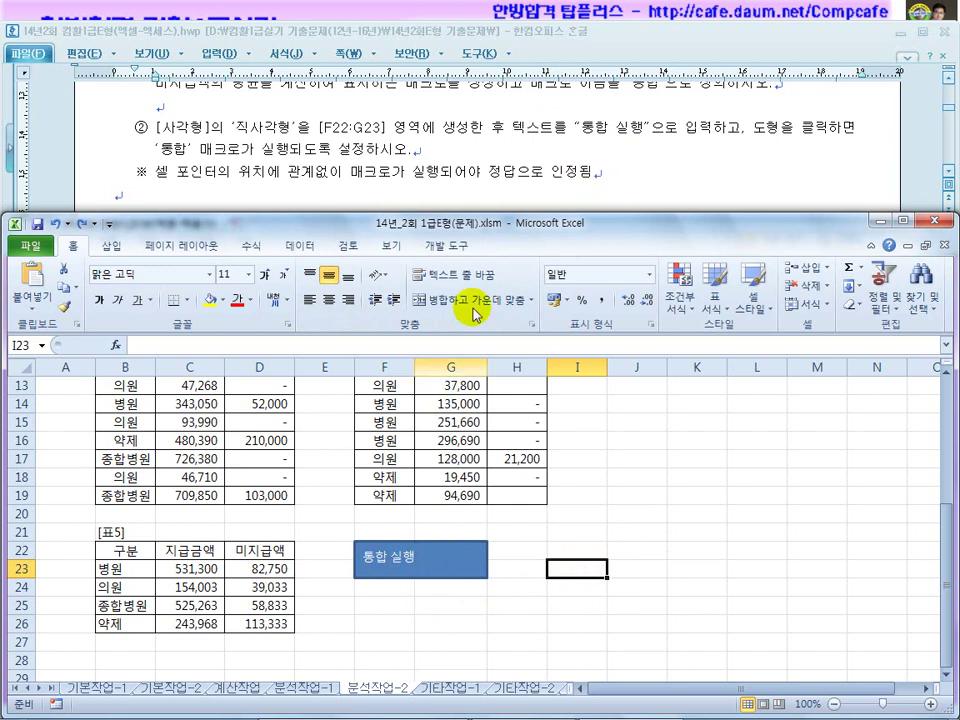
left_click(360, 114)
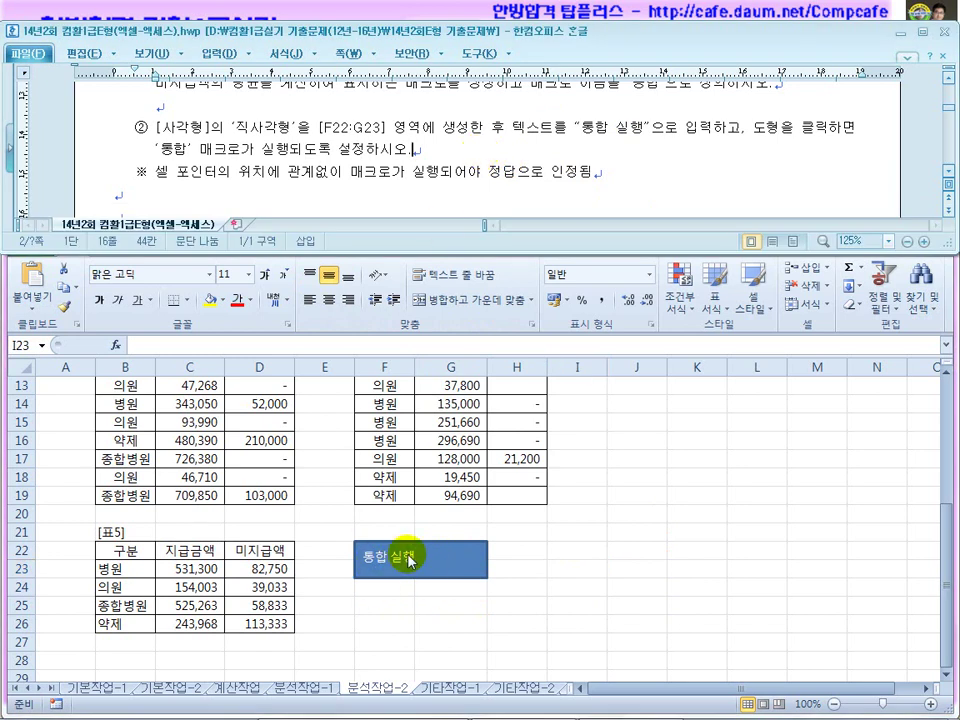
Assign the 통합 macro to the 통합 실행 rectangle and deselect the shape.
left_click(555, 570)
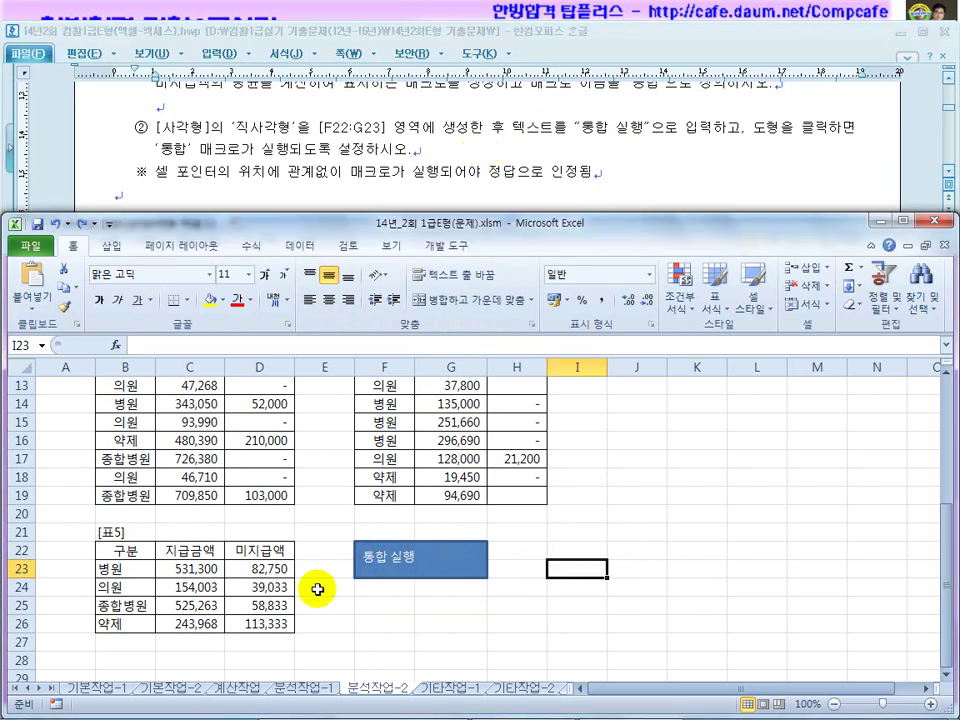
right_click(445, 572)
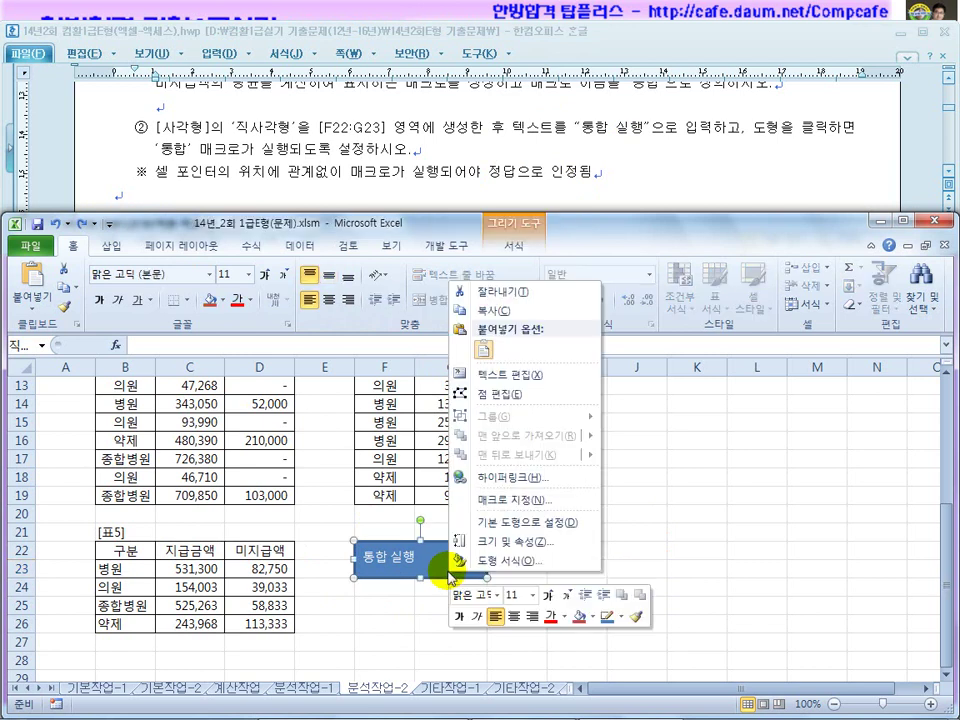
left_click(500, 505)
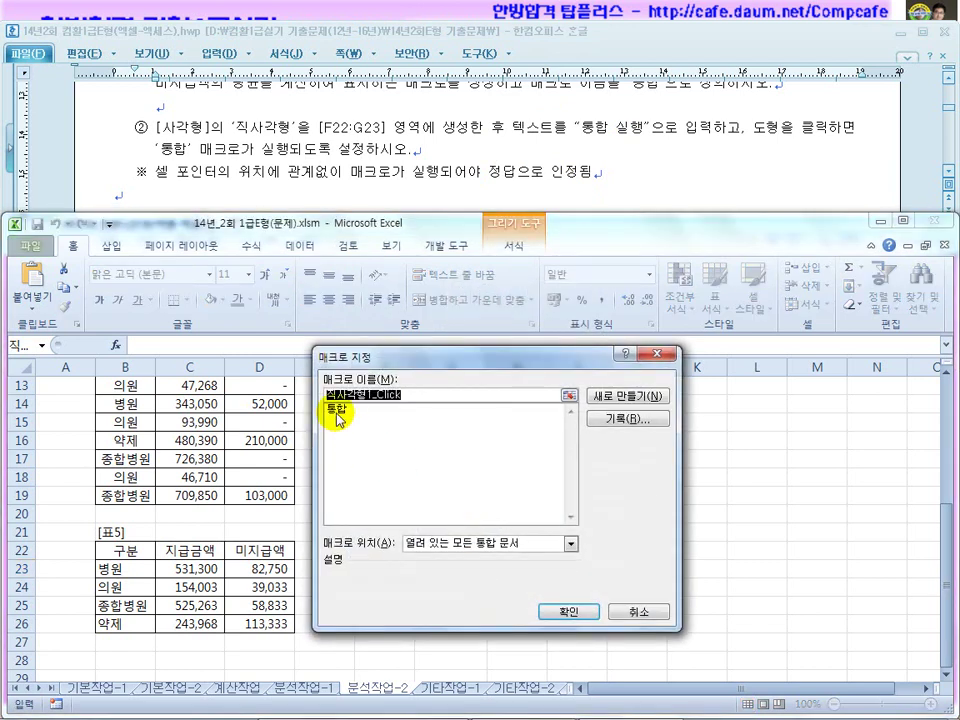
left_click(336, 409)
left_click(566, 612)
key("Escape")
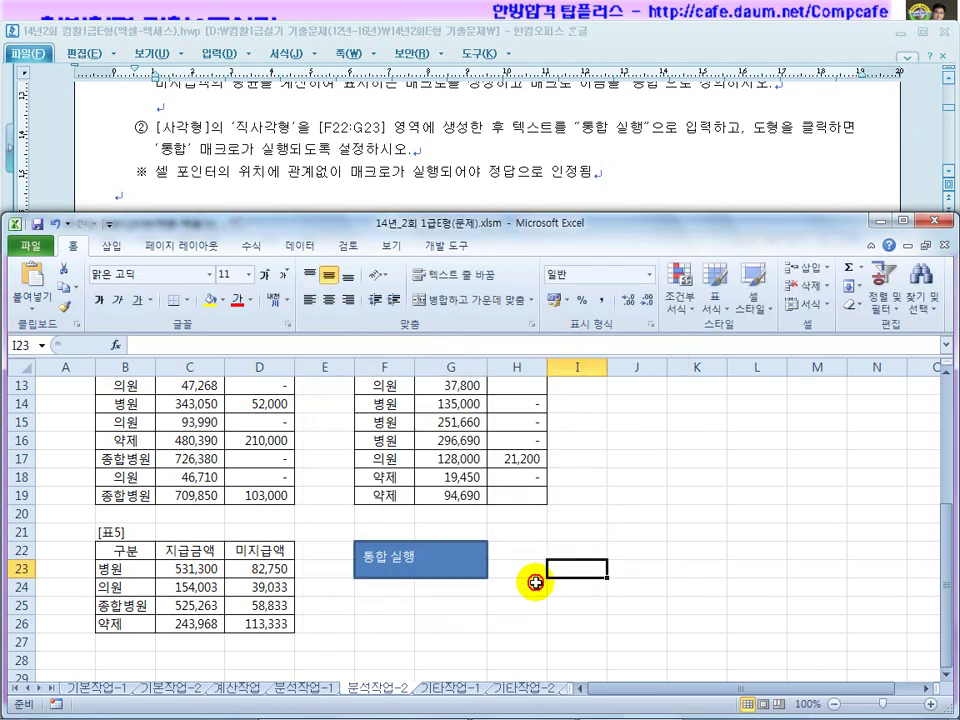
Clear B22:B26 and C23:D26 in 표5, select F26, and test the 통합 macro by running it from the rectangle.
left_click(133, 550)
left_click_drag(133, 551, 131, 631)
key("Delete")
left_click_drag(178, 563, 261, 625)
key("Delete")
left_click(384, 628)
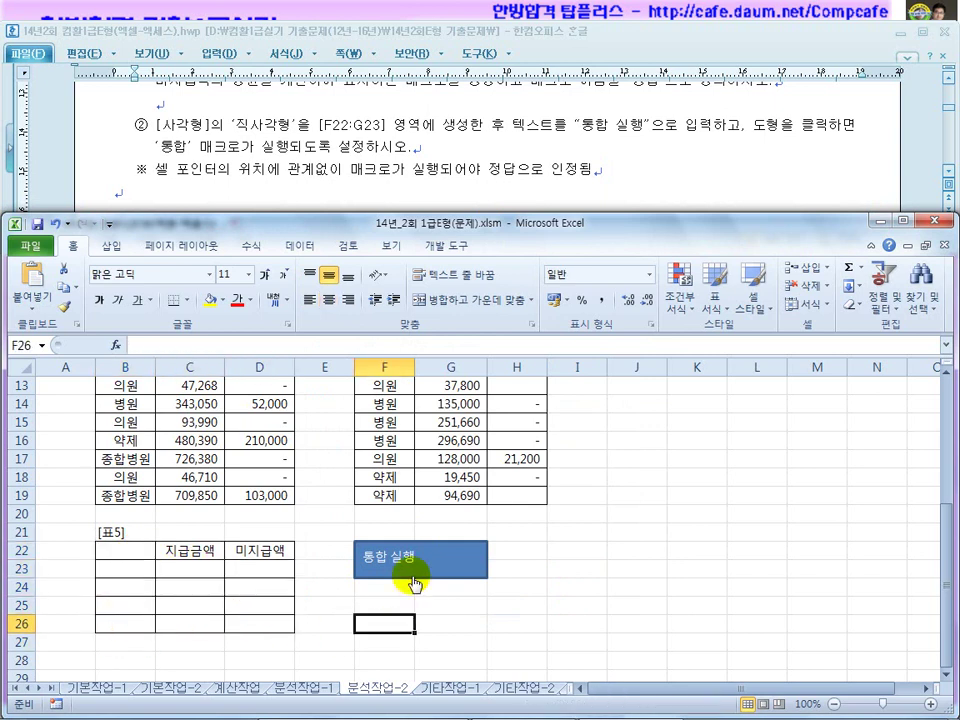
left_click(412, 563)
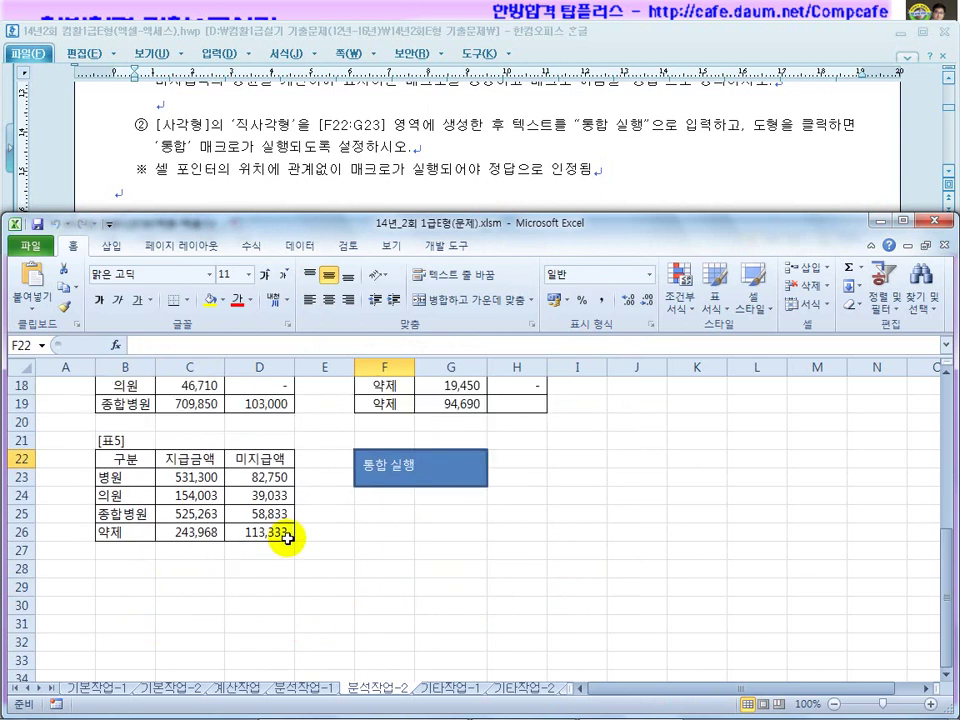
Find 문제4 in the exam document, open the 기타작업-1 sheet, and read the first chart requirement.
left_click(349, 194)
scroll(349, 194, "down", 5)
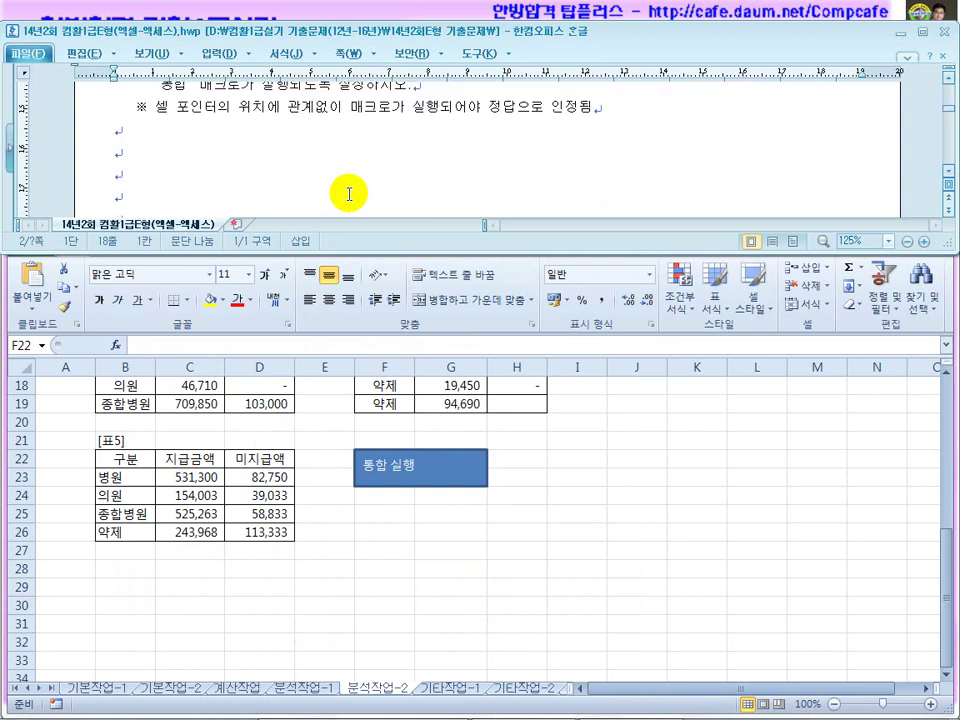
scroll(349, 194, "up", 2)
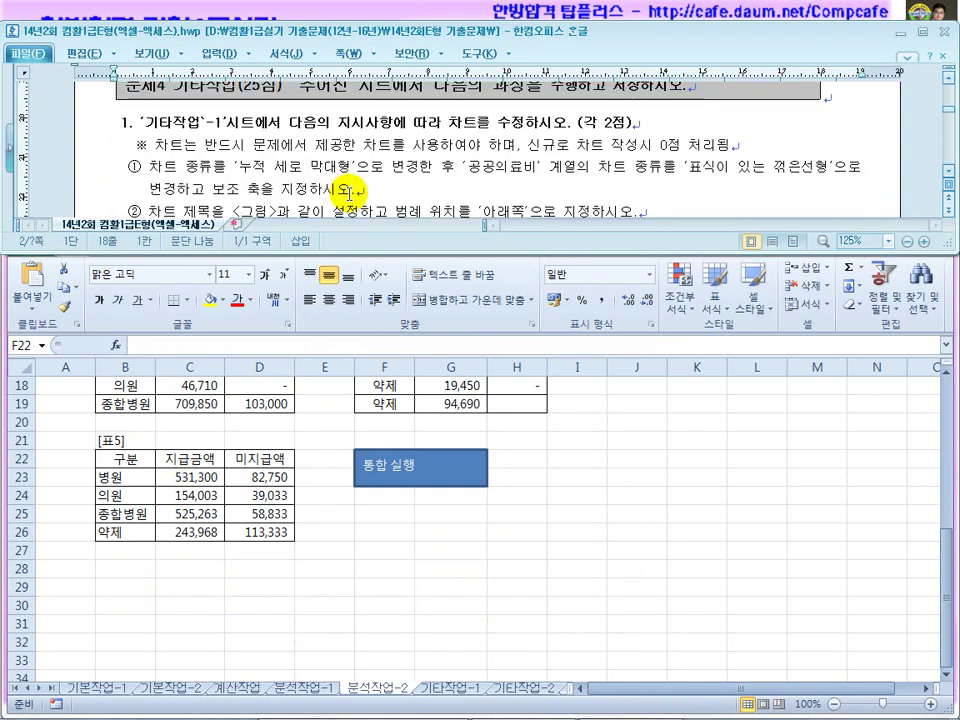
left_click(443, 689)
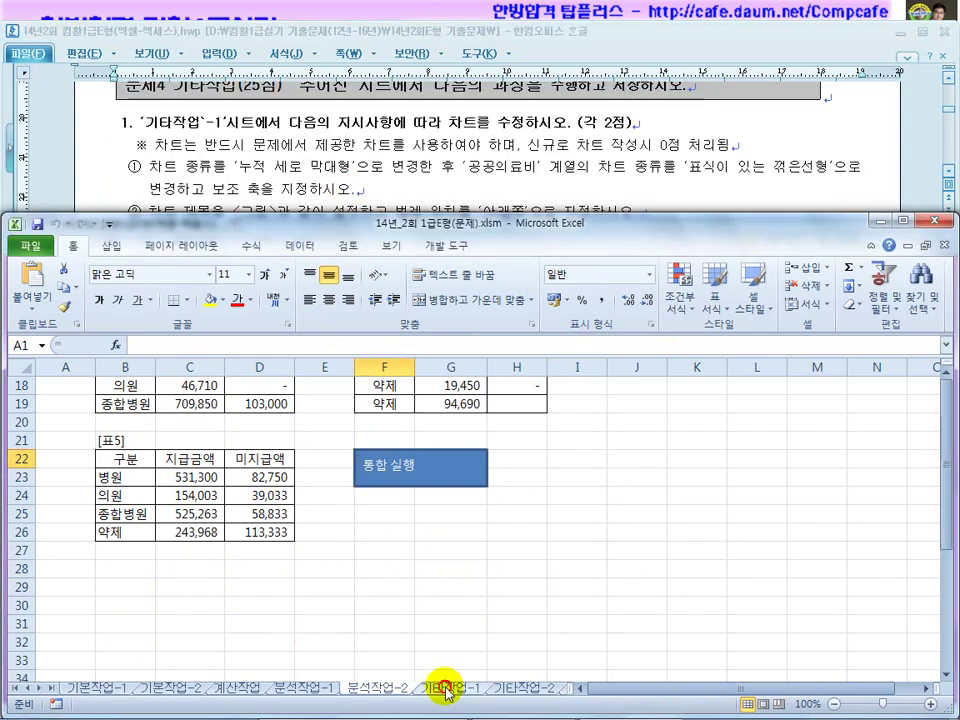
left_click(369, 189)
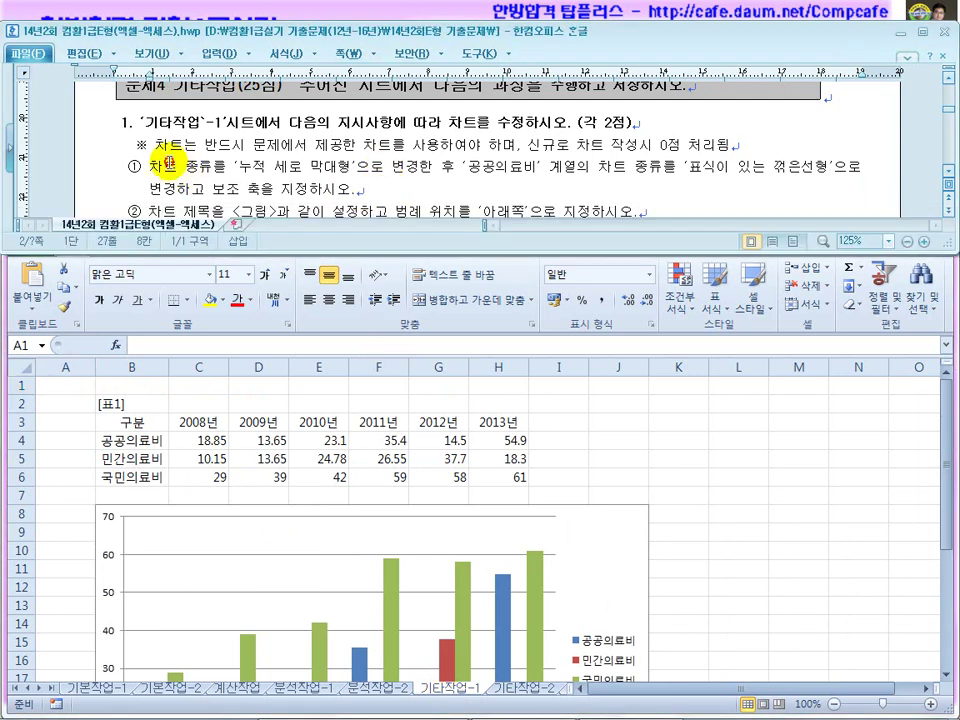
left_click_drag(161, 165, 324, 158)
left_click(349, 171)
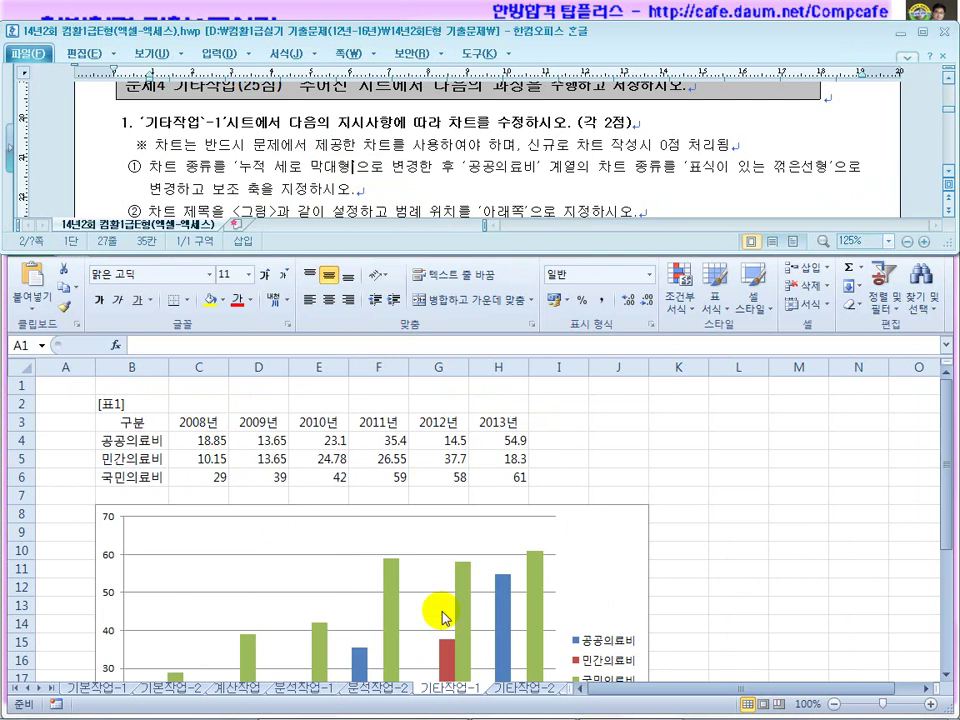
Change the type of the whole 기타작업-1 chart to 누적 세로 막대형.
left_click(617, 593)
scroll(617, 594, "down", 2)
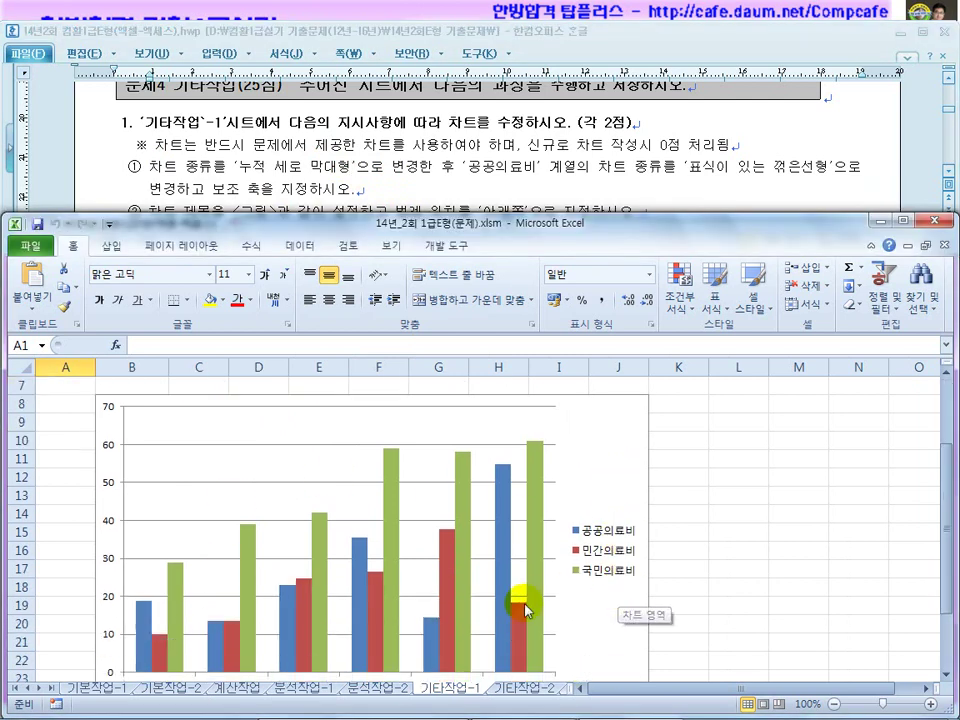
right_click(590, 466)
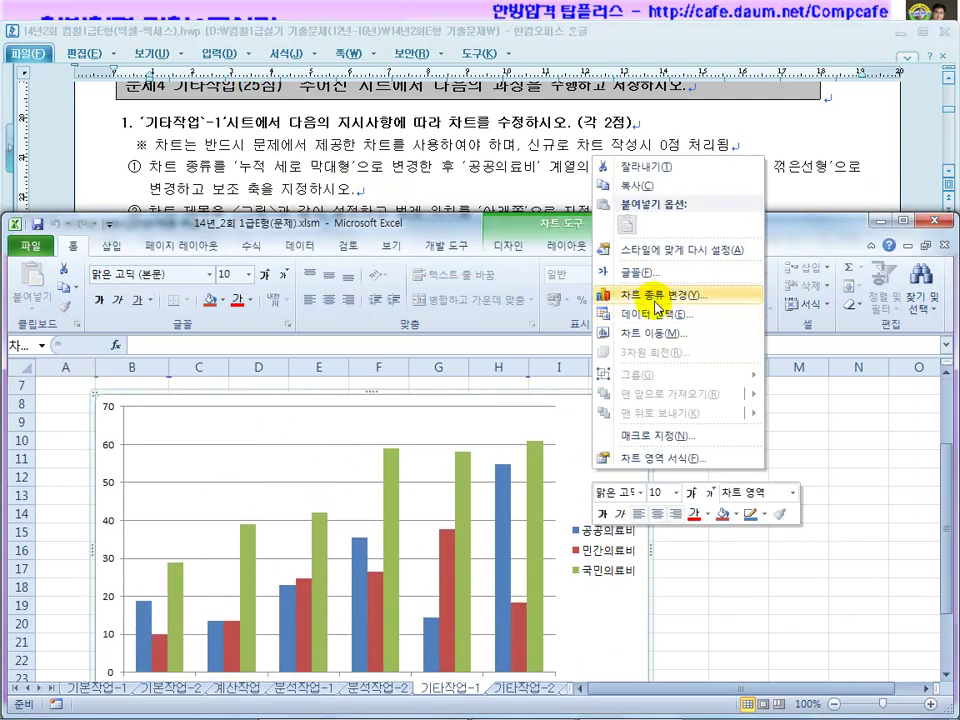
left_click(640, 296)
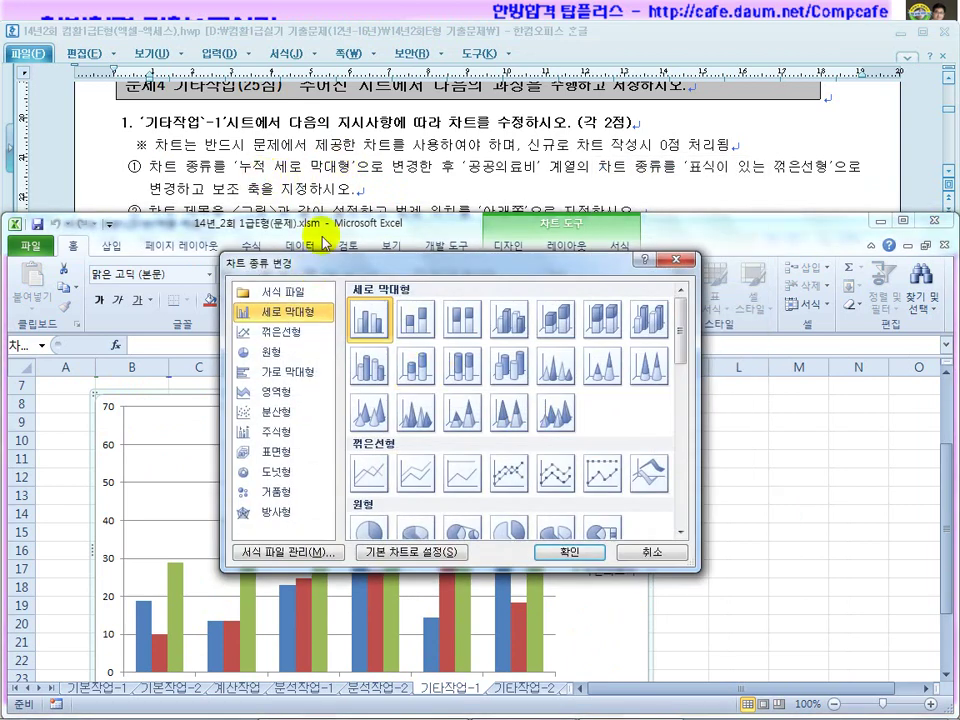
left_click(422, 322)
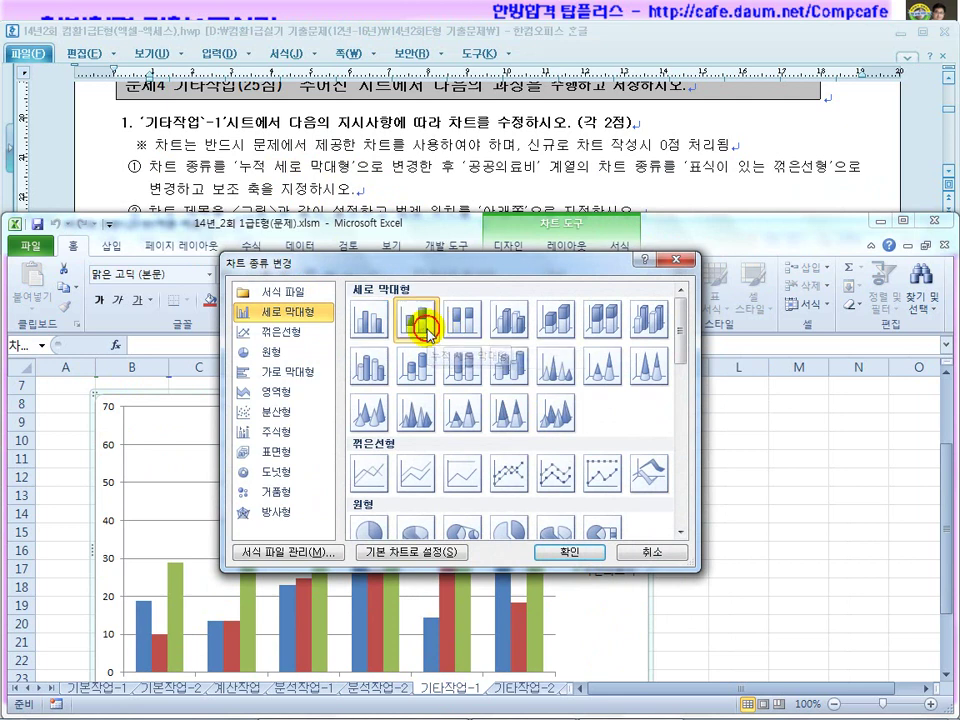
left_click(563, 551)
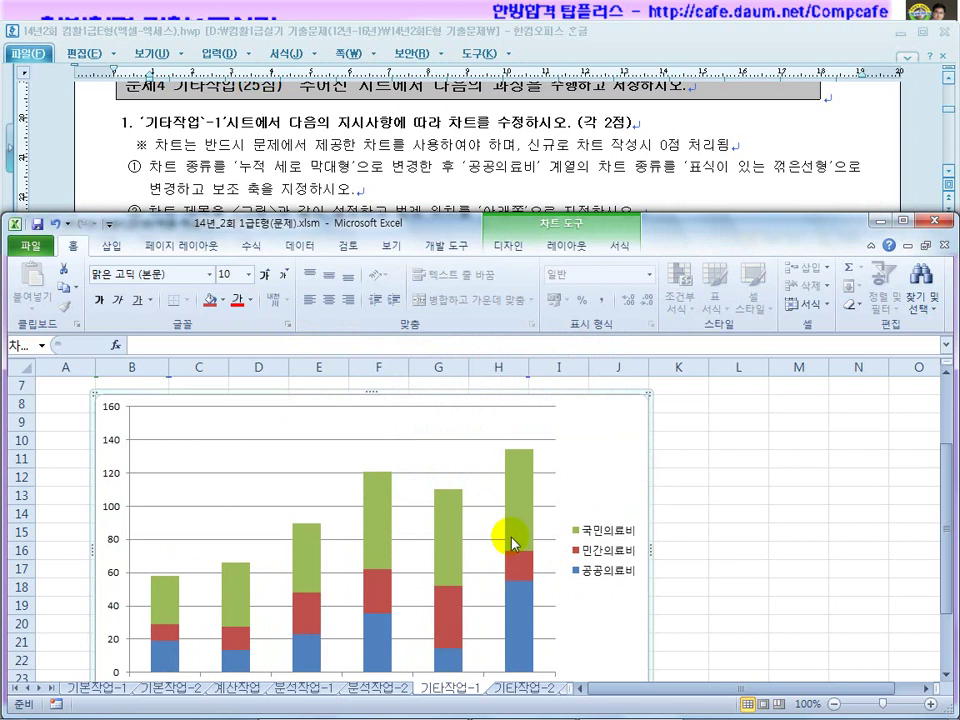
Change only the 공공의료비 series to the 표식이 있는 꺾은선형 chart type.
left_click(448, 170)
left_click_drag(456, 170, 541, 170)
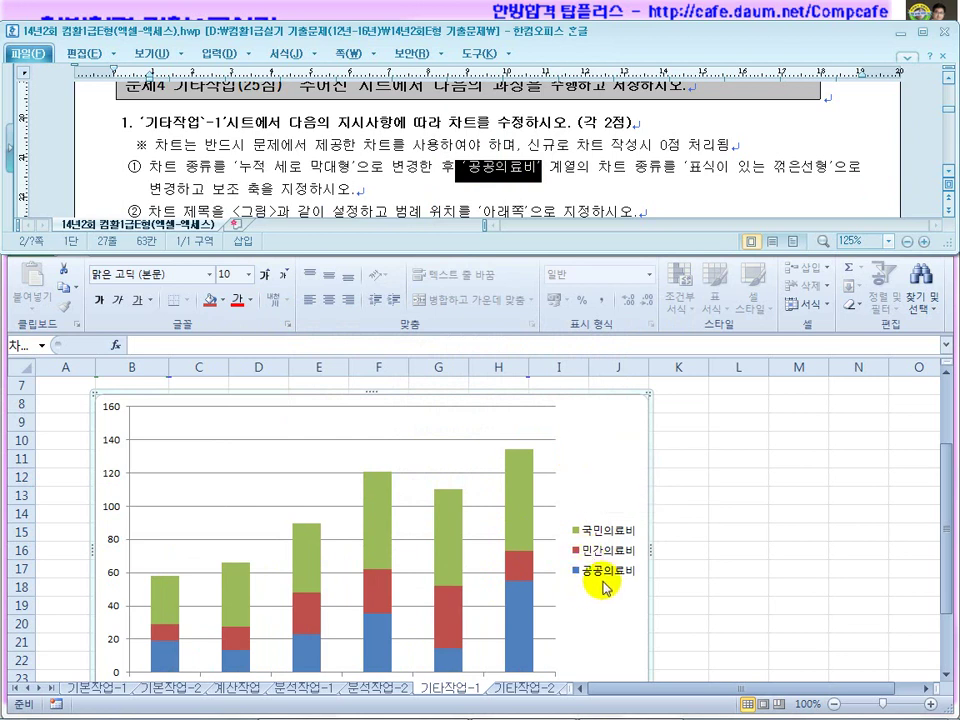
left_click(514, 622)
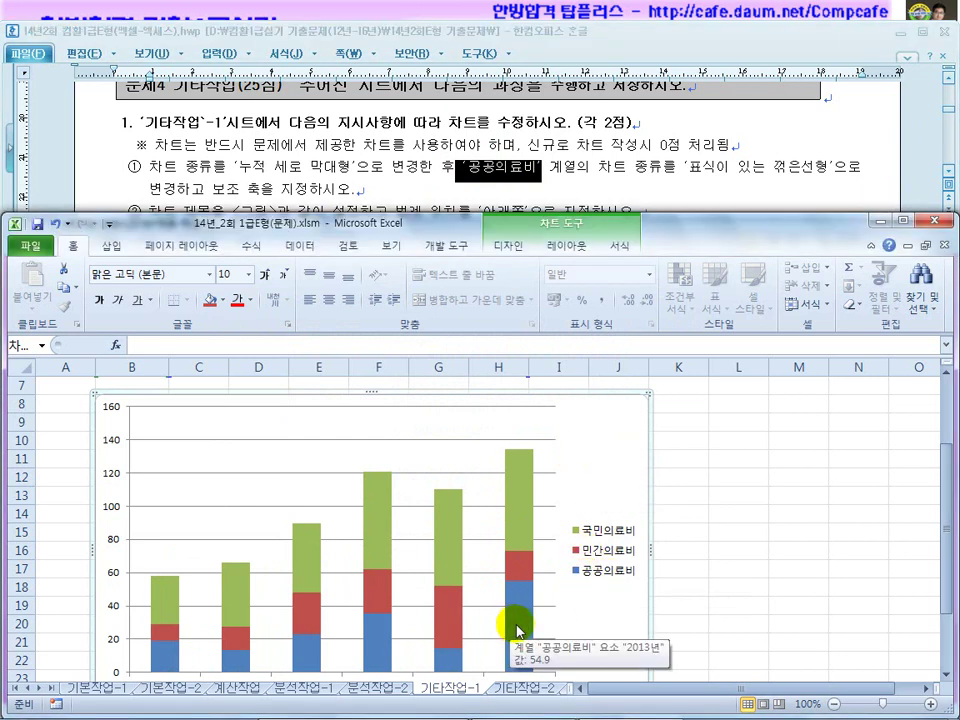
scroll(518, 625, "down", 2)
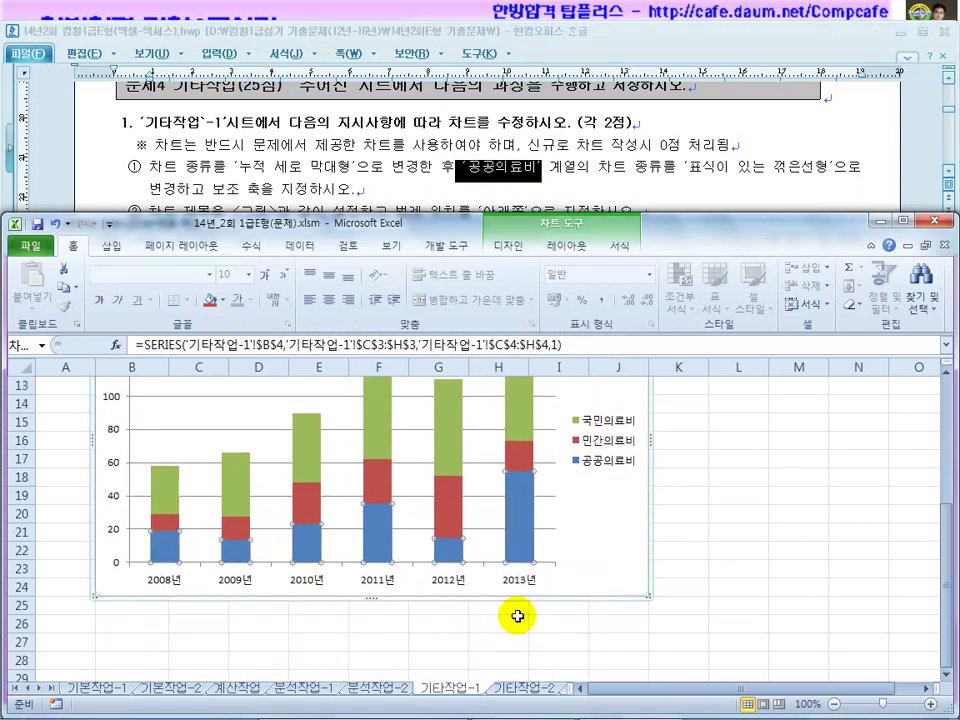
right_click(514, 525)
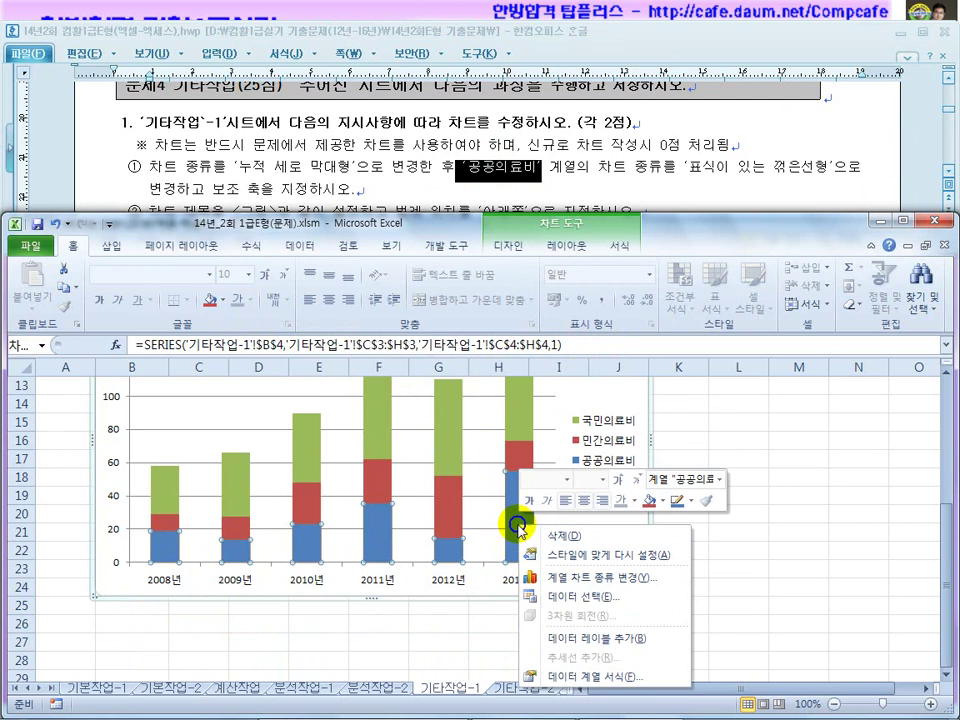
left_click(583, 584)
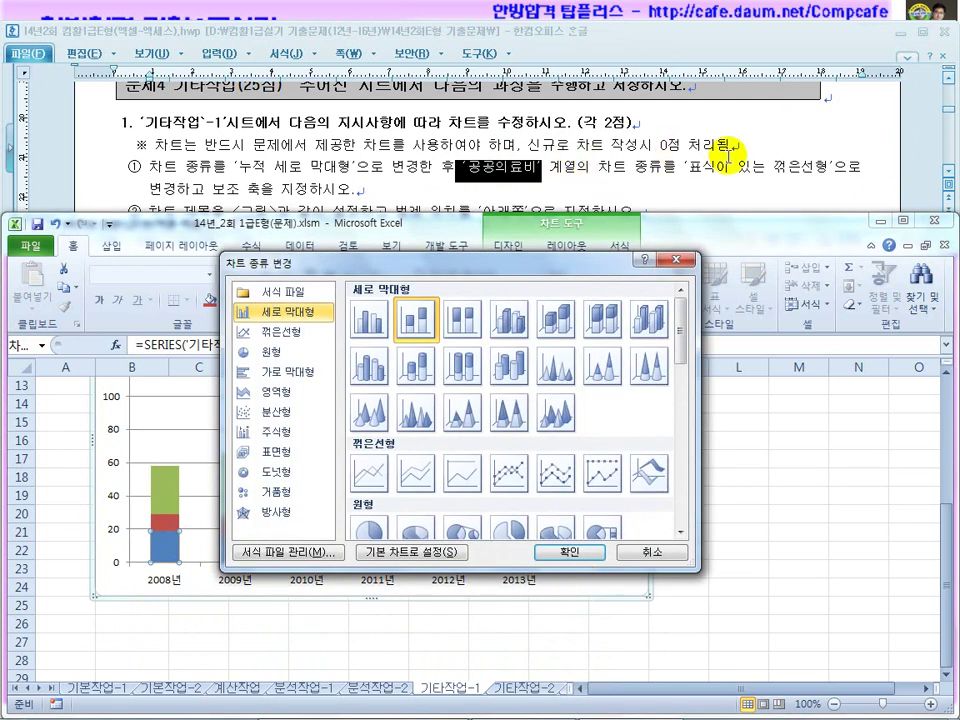
left_click(509, 482)
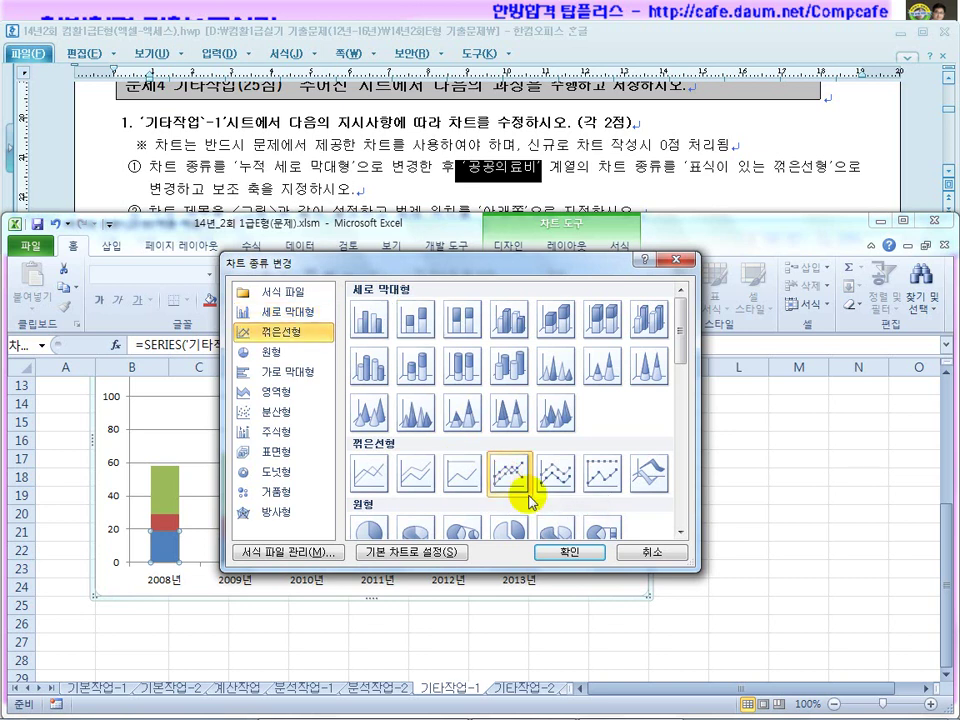
left_click(555, 551)
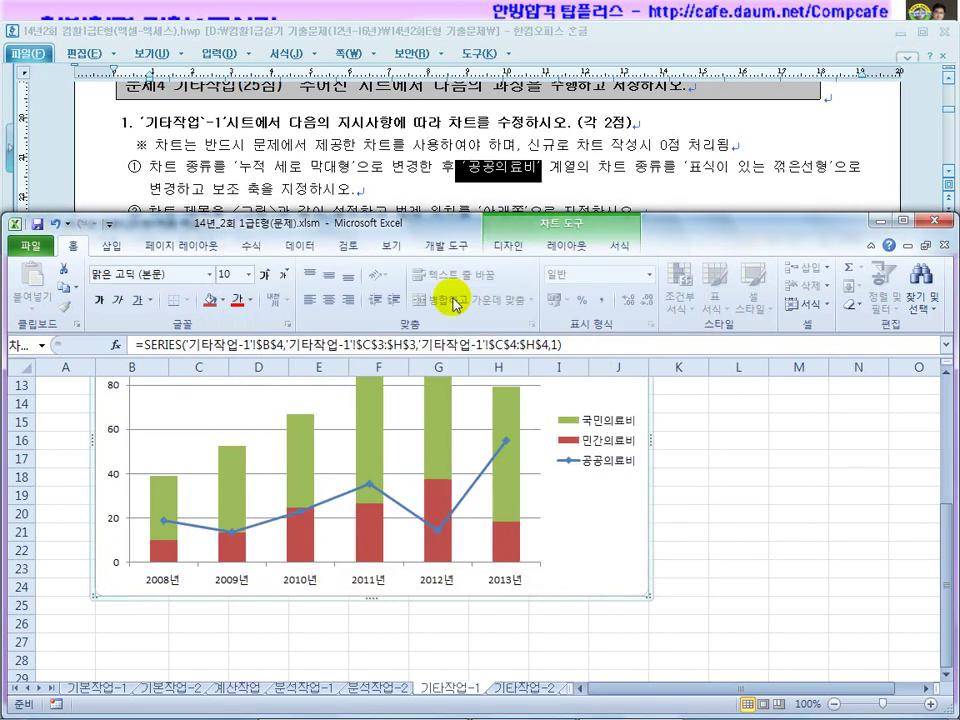
Plot the 공공의료비 line series on the secondary axis (보조 축).
right_click(506, 439)
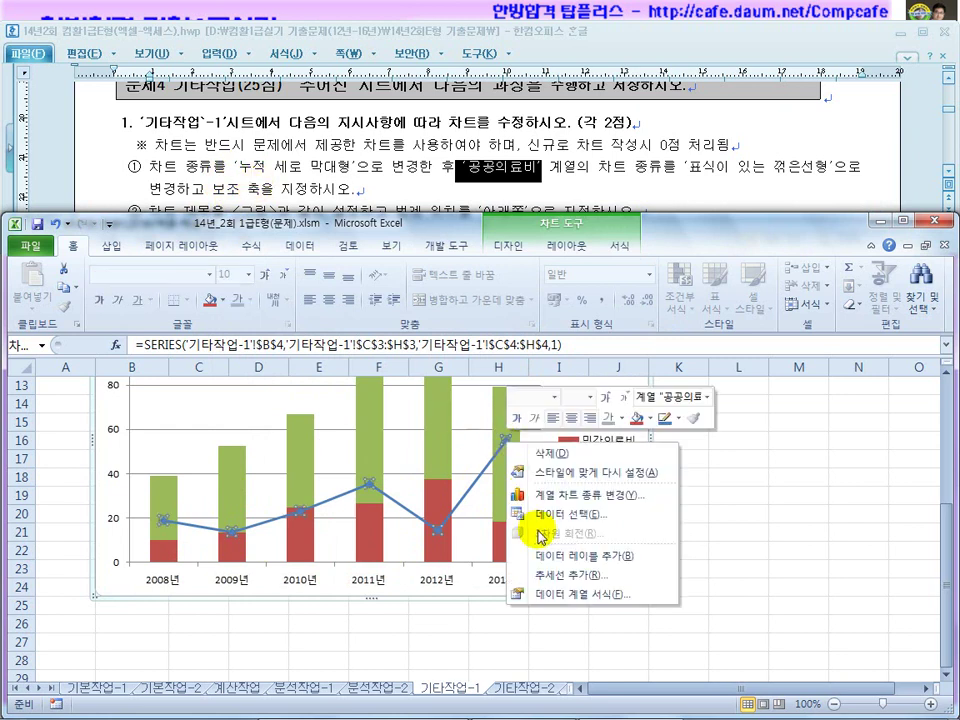
left_click(557, 600)
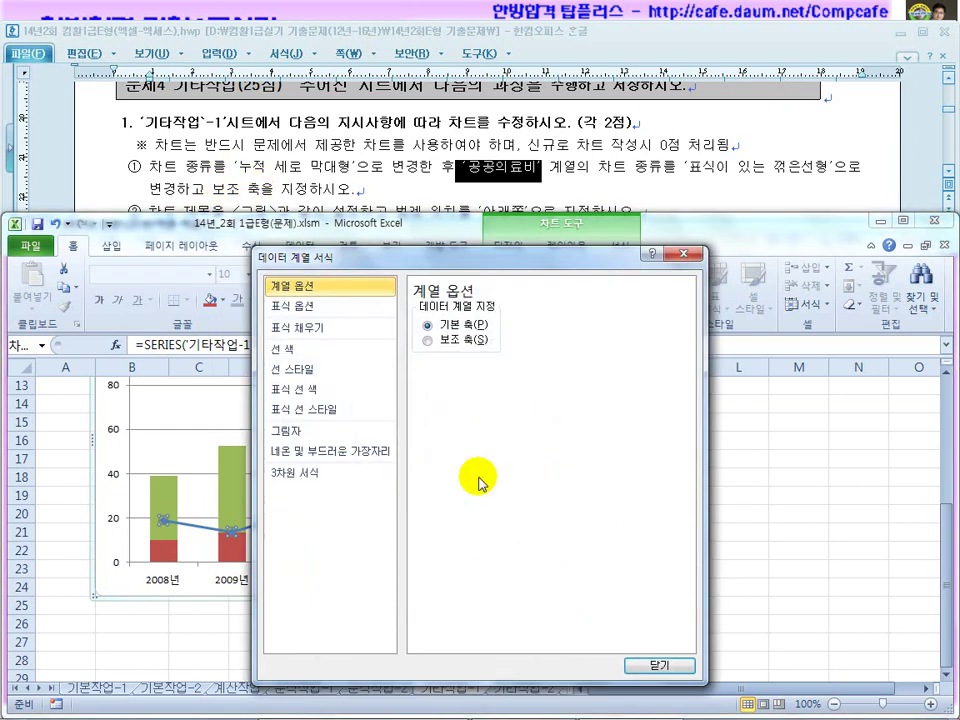
left_click(446, 345)
left_click(645, 664)
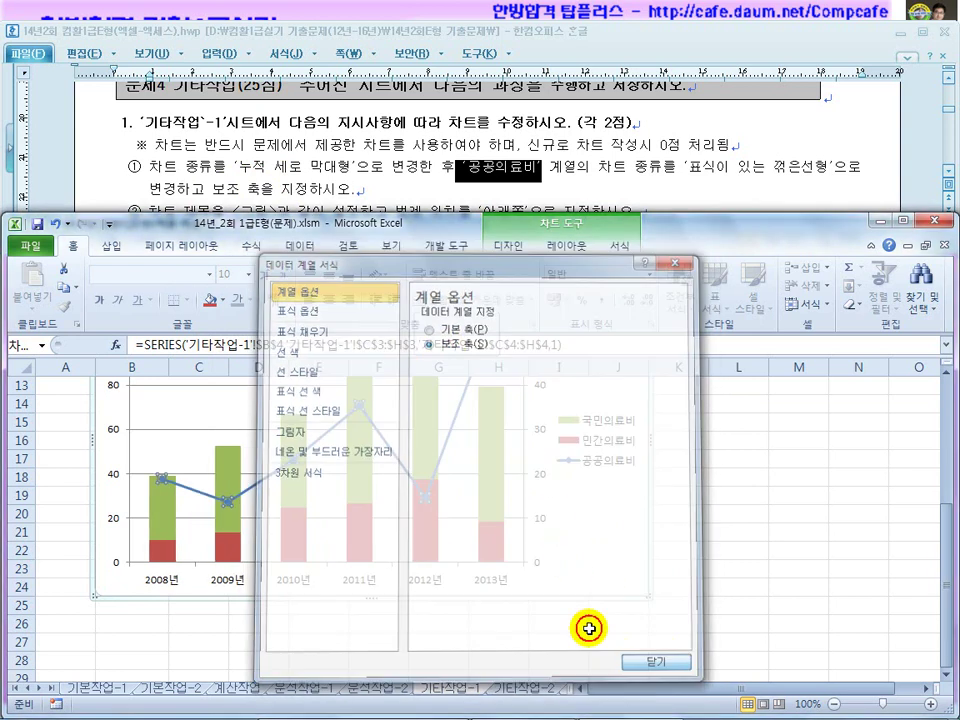
scroll(533, 560, "up", 2)
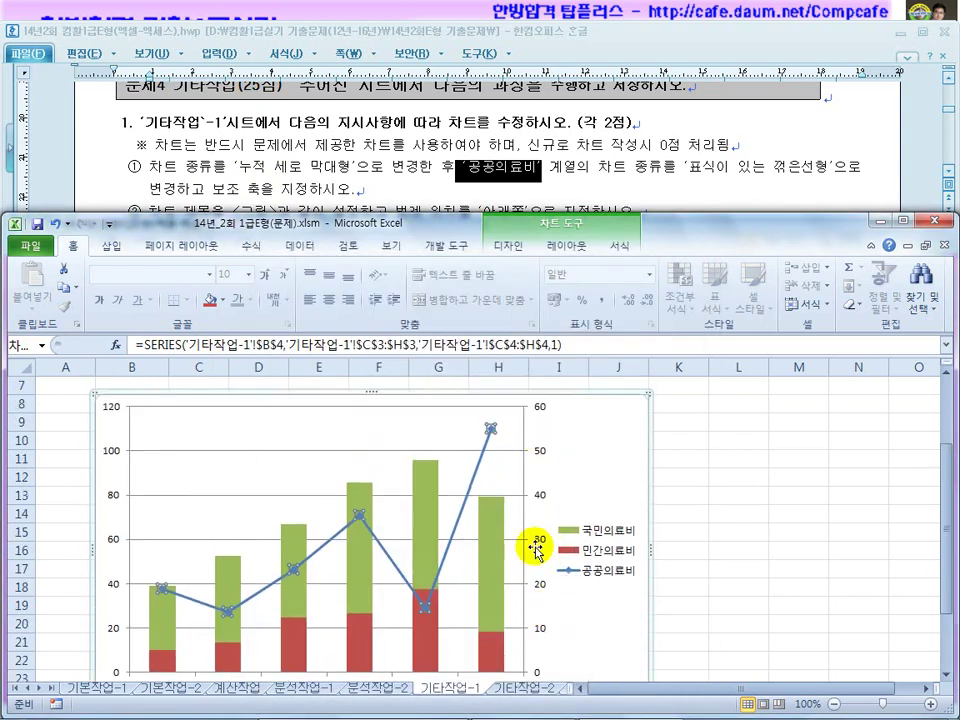
Read the exam's second chart requirement on title and legend, and examine the title in the reference figure.
left_click(375, 188)
scroll(420, 240, "down", 2)
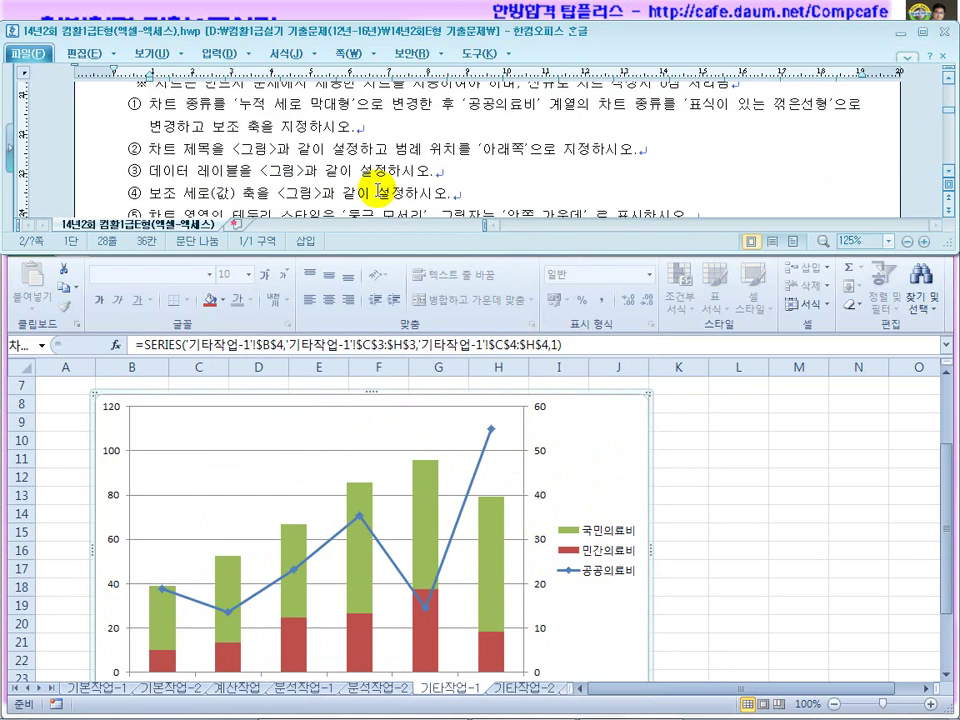
left_click(218, 150)
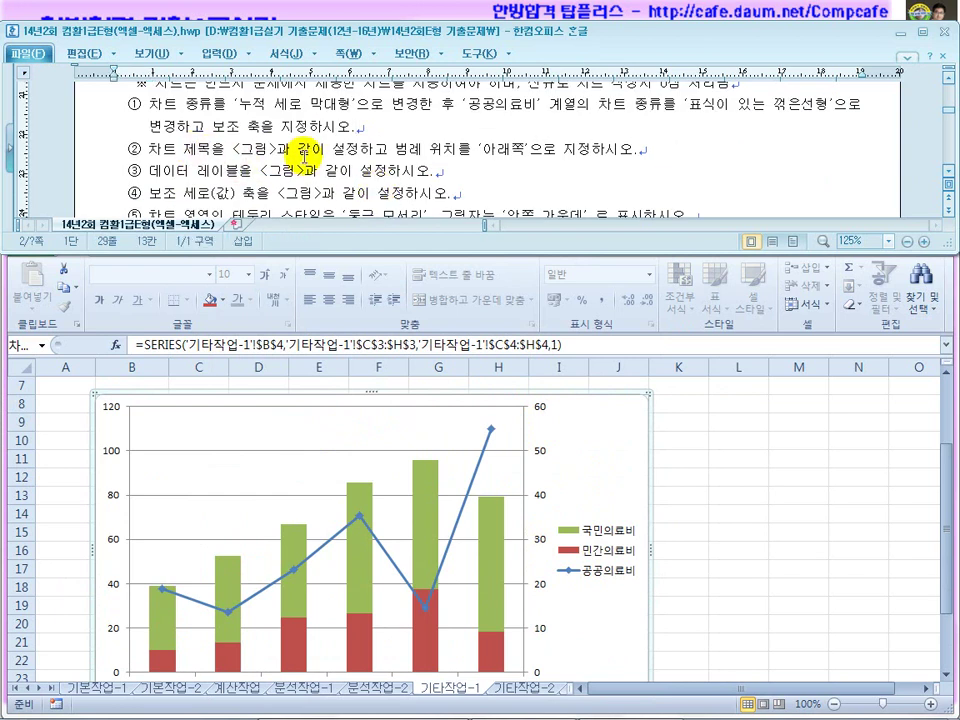
left_click(300, 152)
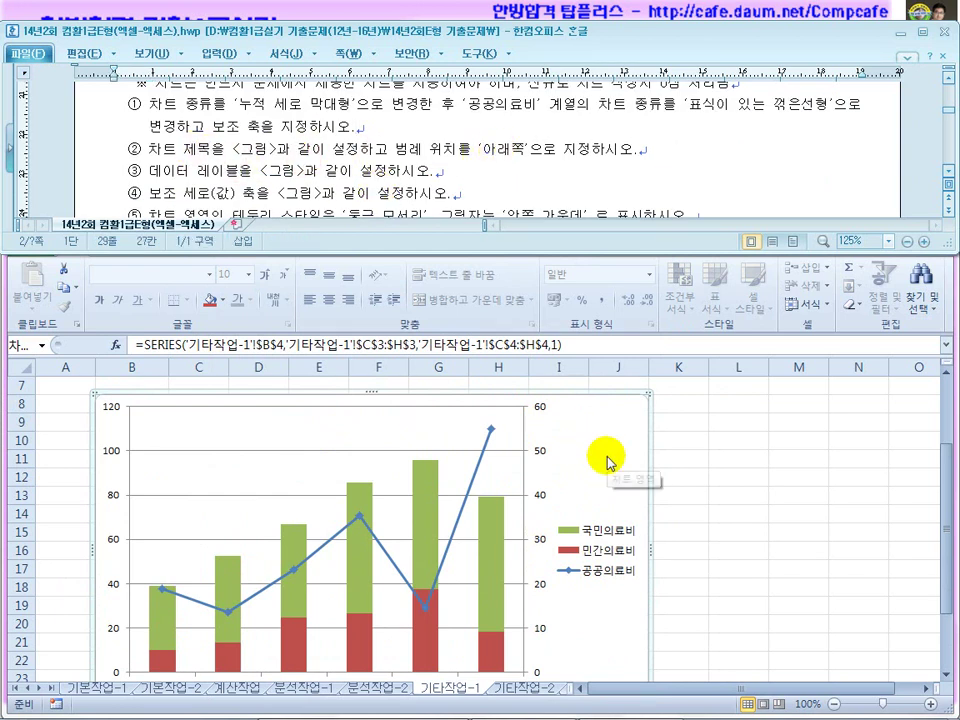
left_click(503, 187)
scroll(502, 189, "down", 2)
scroll(502, 192, "down", 5)
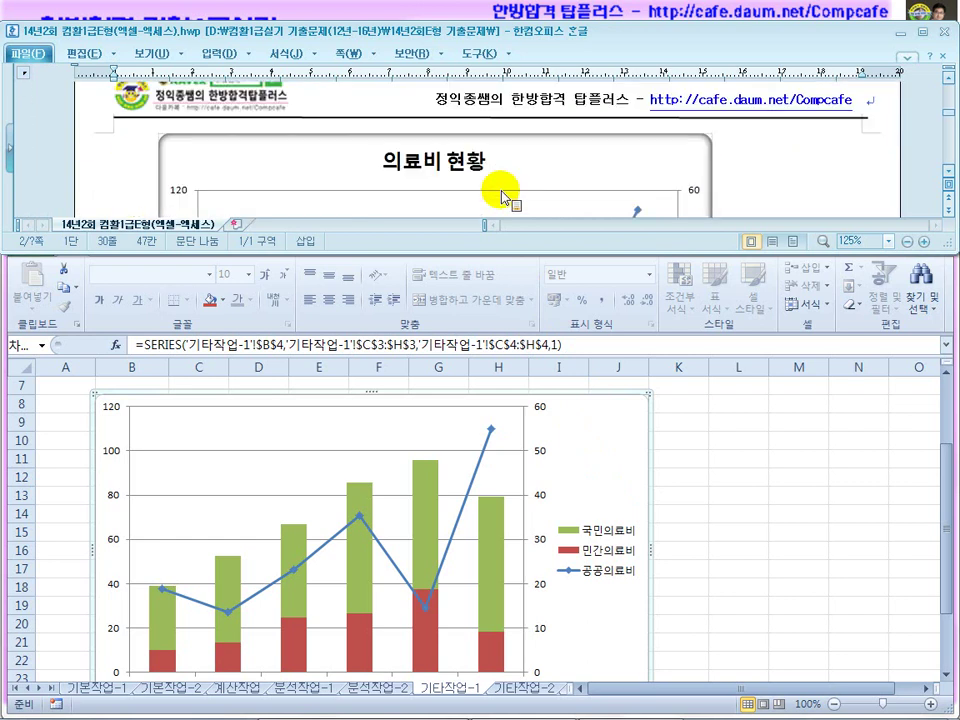
Add a chart title above the 기타작업-1 chart reading 의료비 현황.
double_click(587, 461)
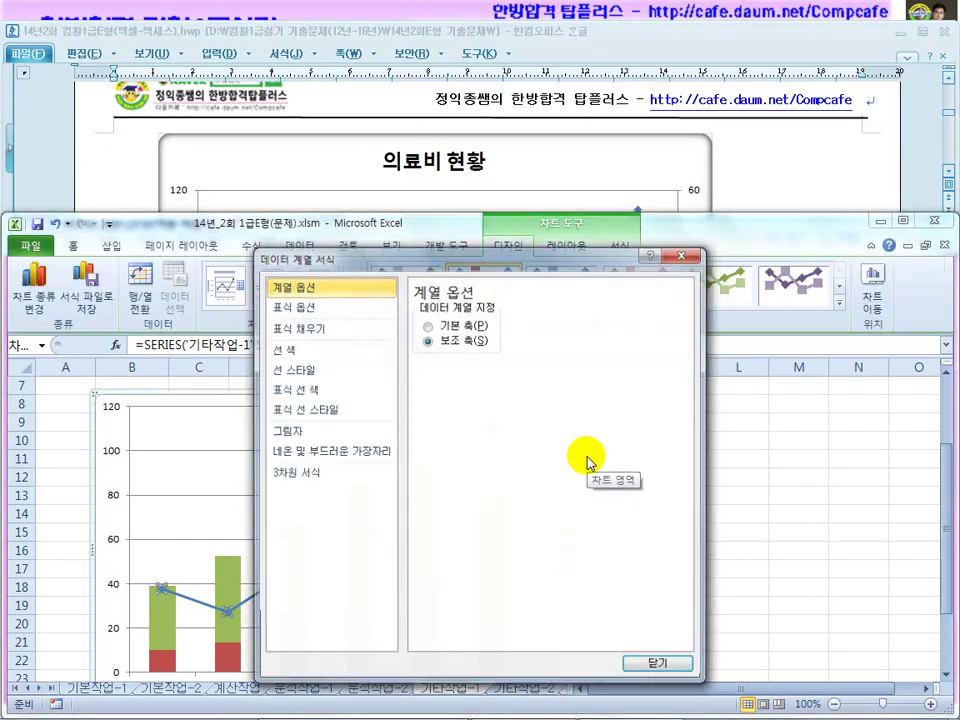
left_click(652, 672)
left_click(592, 481)
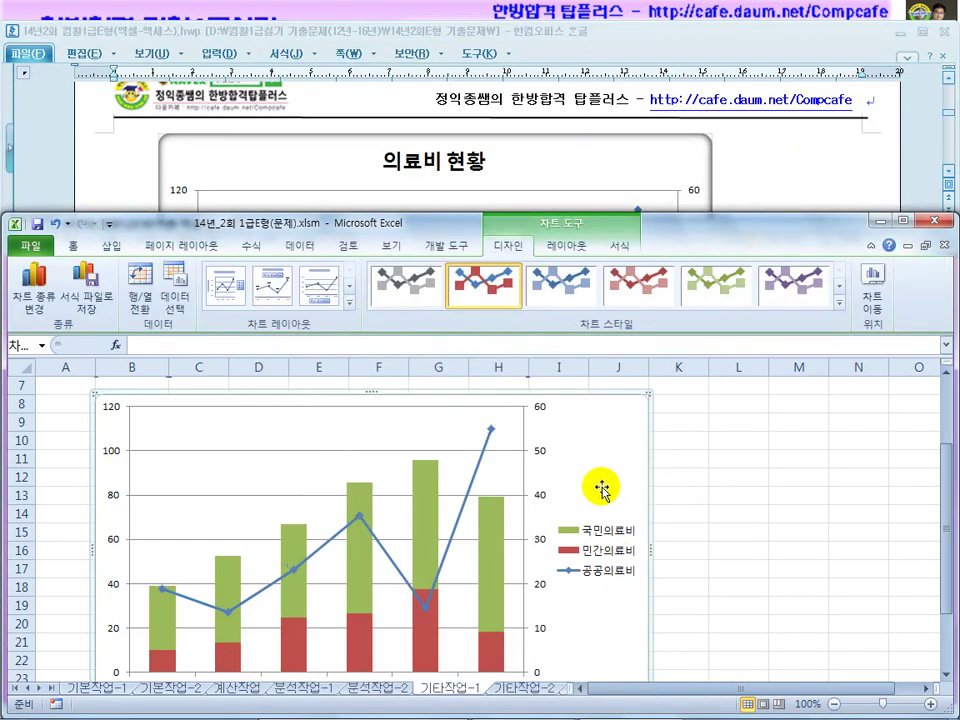
left_click(565, 252)
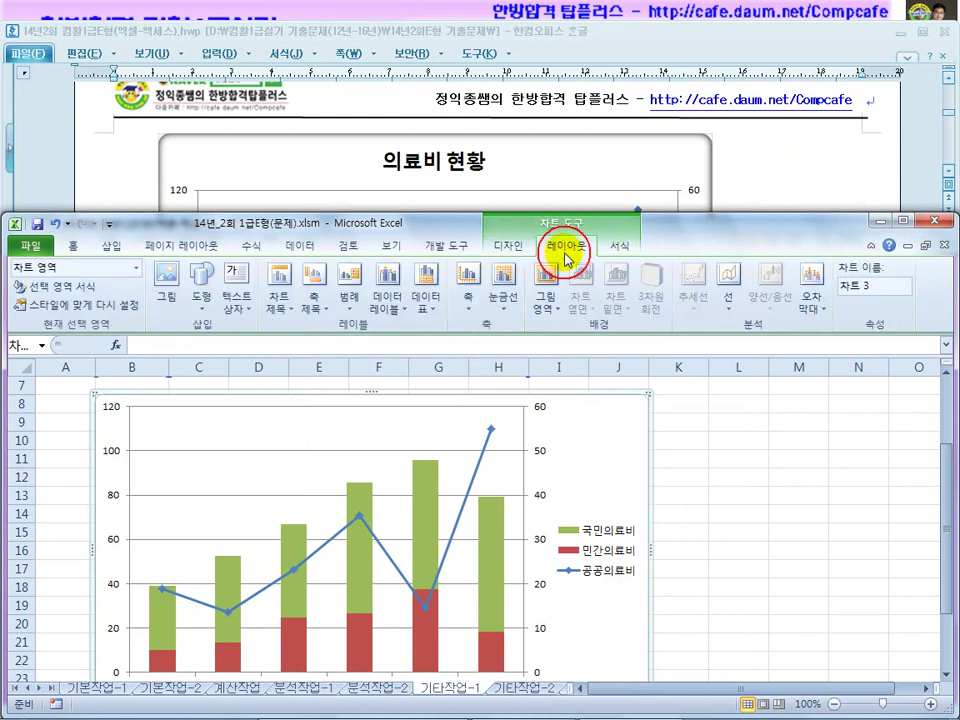
left_click(273, 310)
left_click(274, 366)
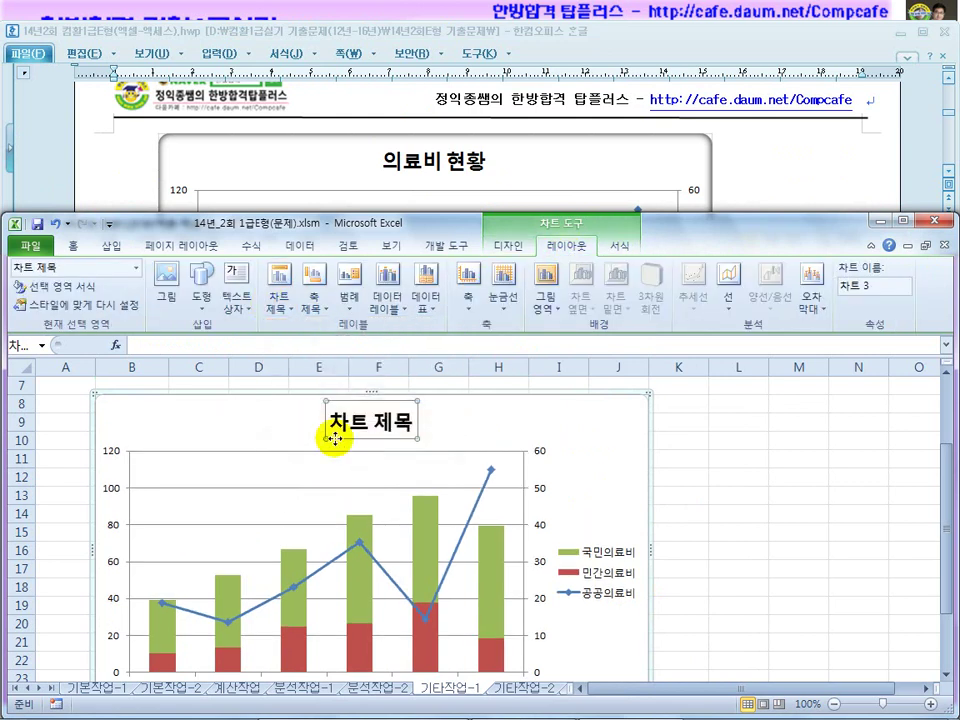
left_click_drag(413, 423, 343, 422)
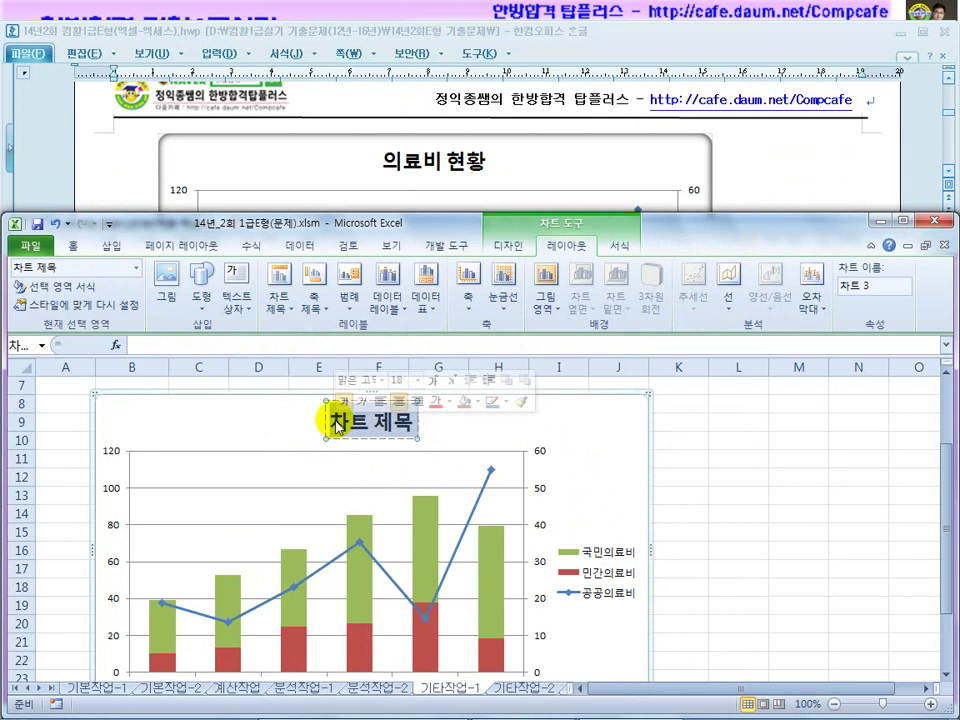
type("의료비 현황")
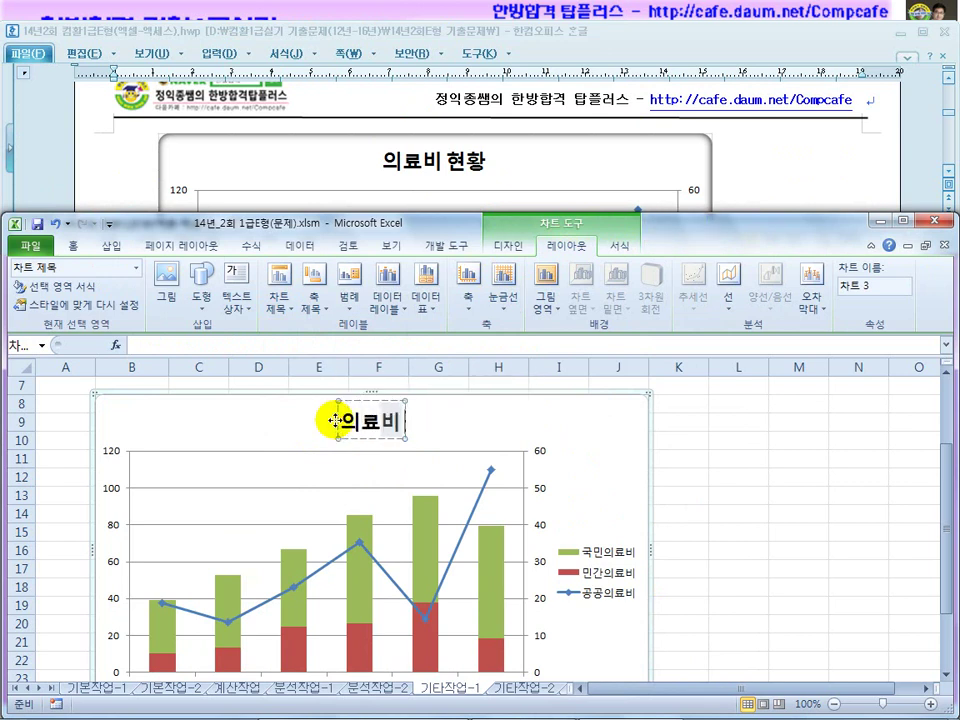
left_click(596, 497)
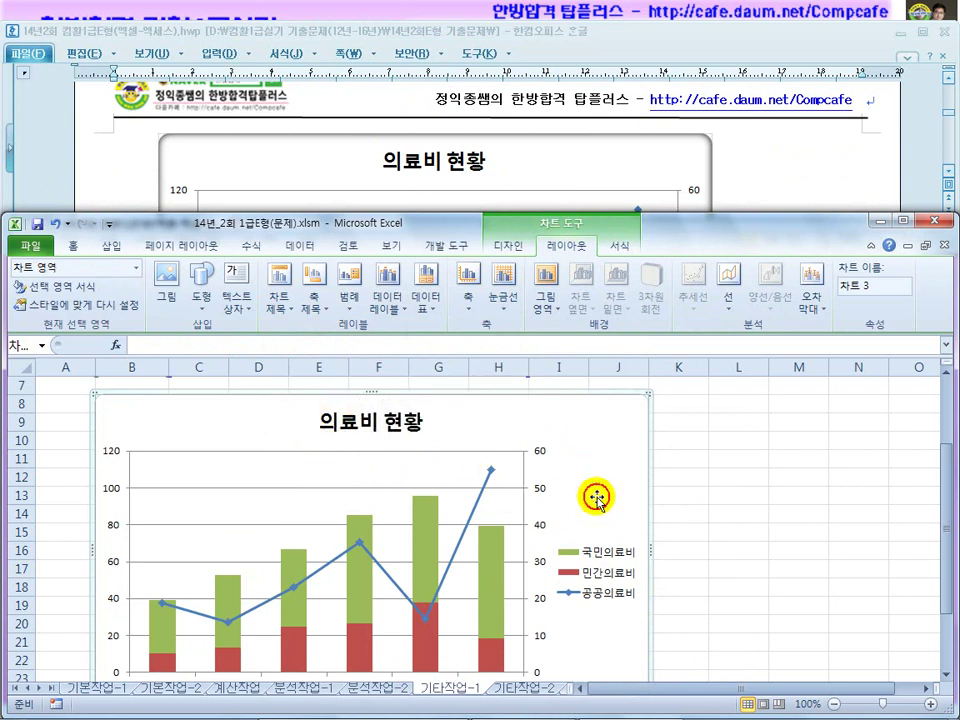
Set the chart legend's position to 아래쪽.
left_click(594, 577)
right_click(594, 577)
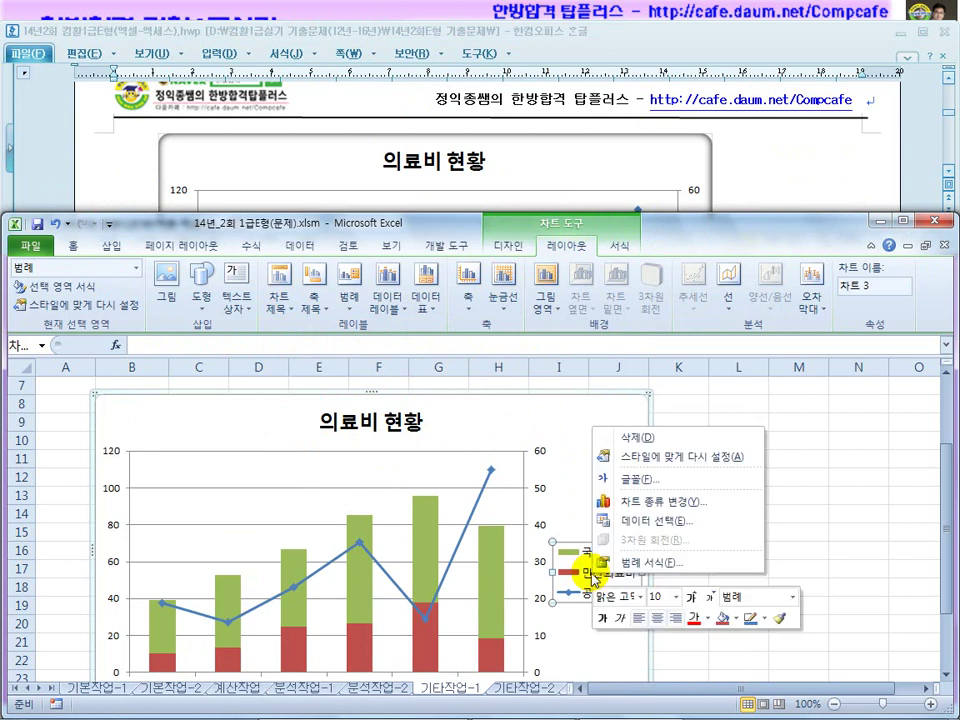
left_click(615, 563)
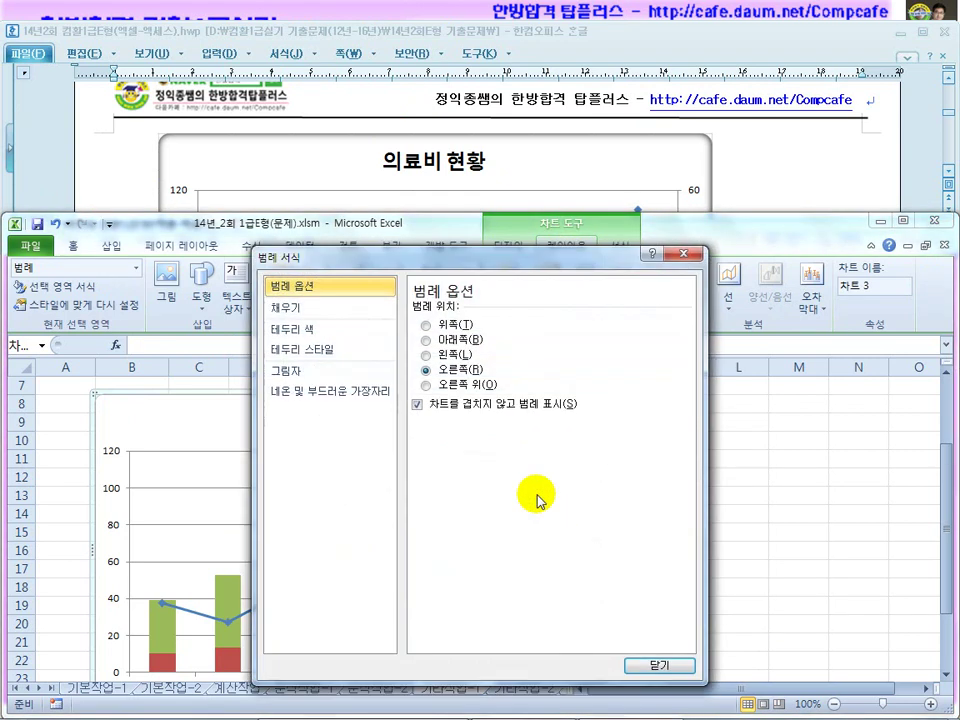
left_click(437, 339)
left_click(640, 666)
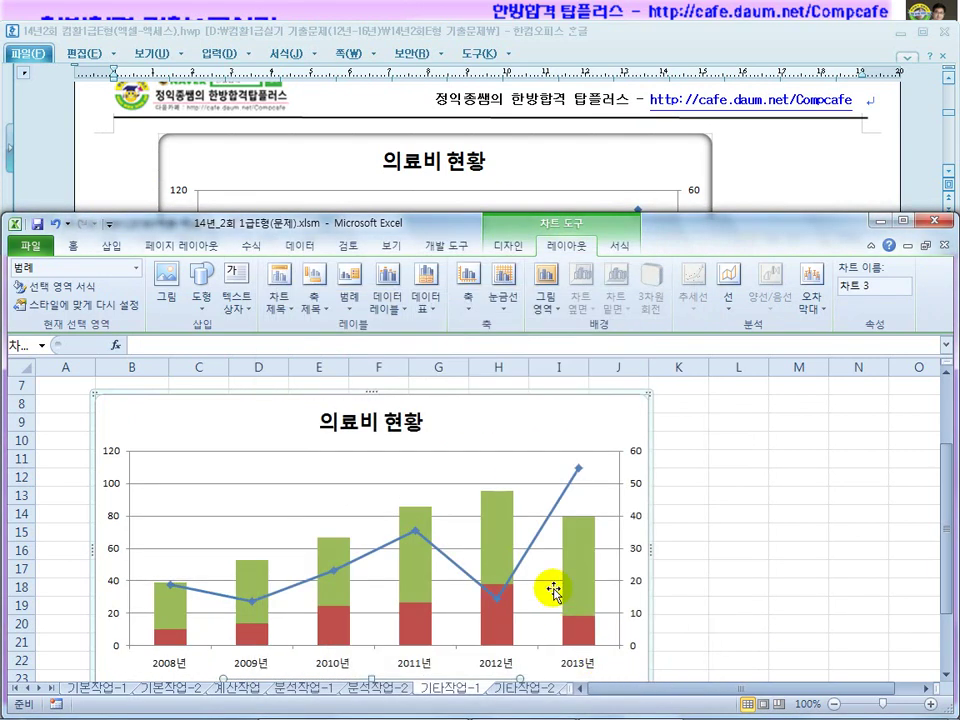
scroll(521, 600, "down", 2)
Read the exam's third chart requirement on data labels, and examine which series carries labels and where they sit in the reference figure.
left_click(745, 180)
scroll(733, 200, "up", 5)
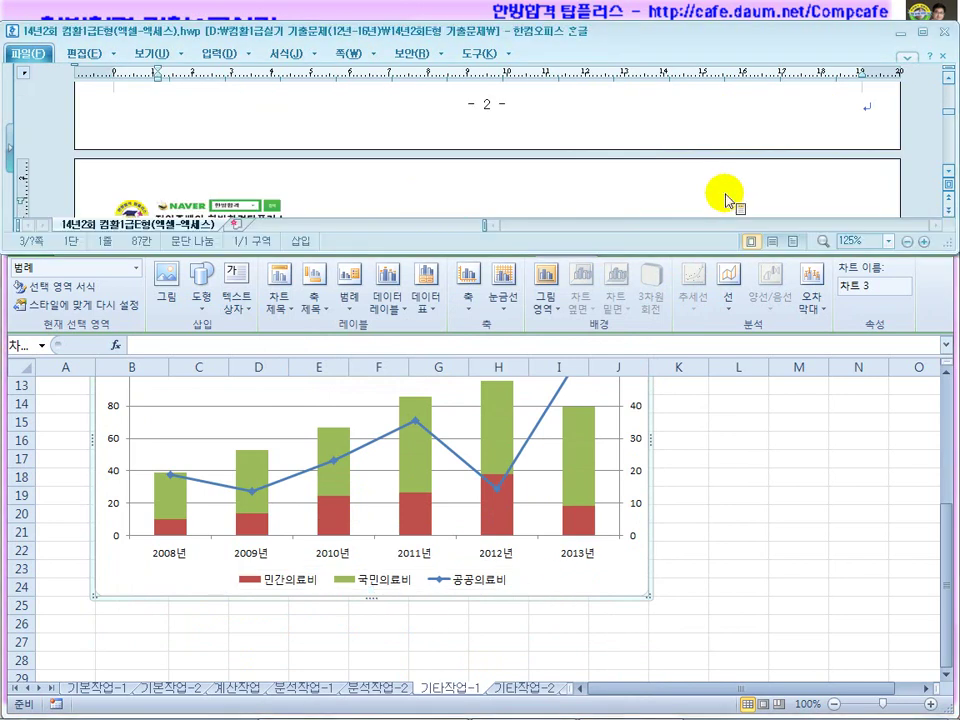
scroll(535, 210, "down", 1)
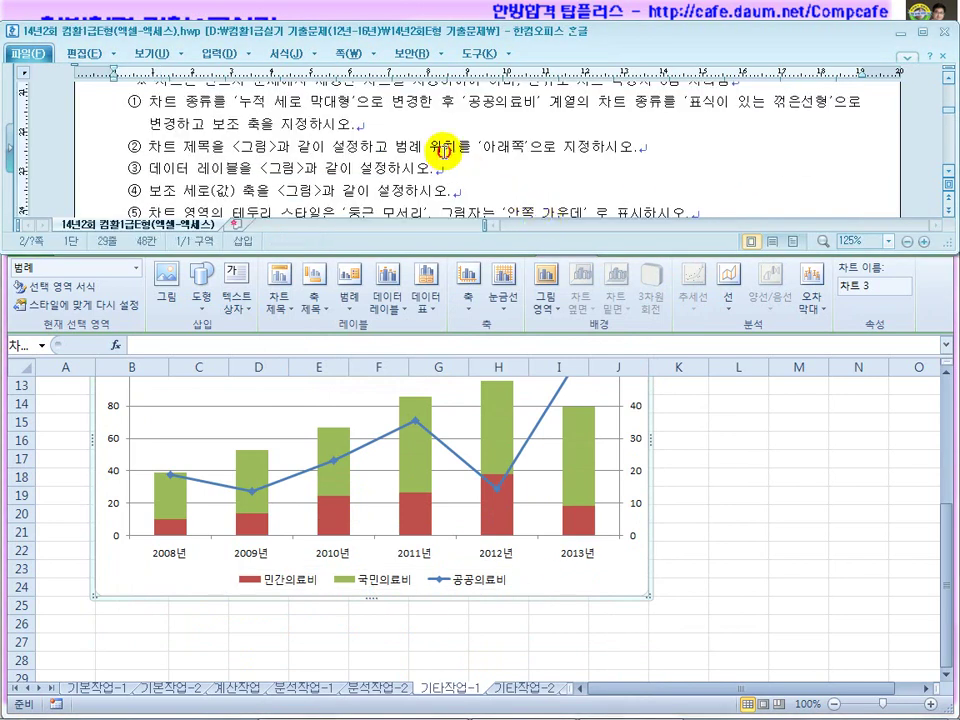
left_click_drag(515, 146, 603, 146)
left_click_drag(210, 168, 333, 167)
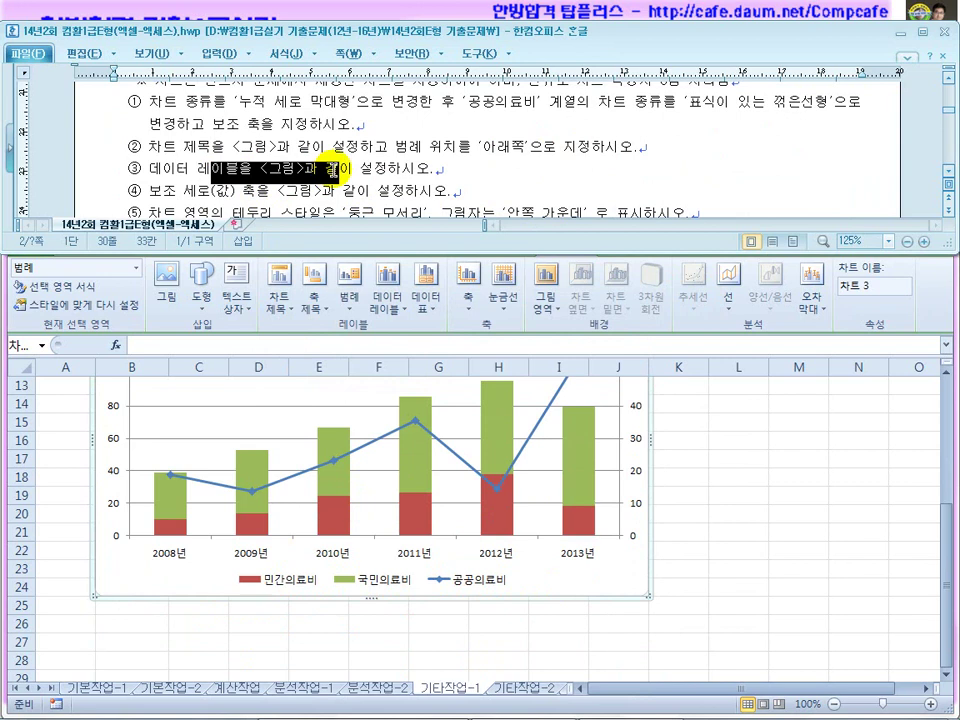
scroll(455, 173, "down", 8)
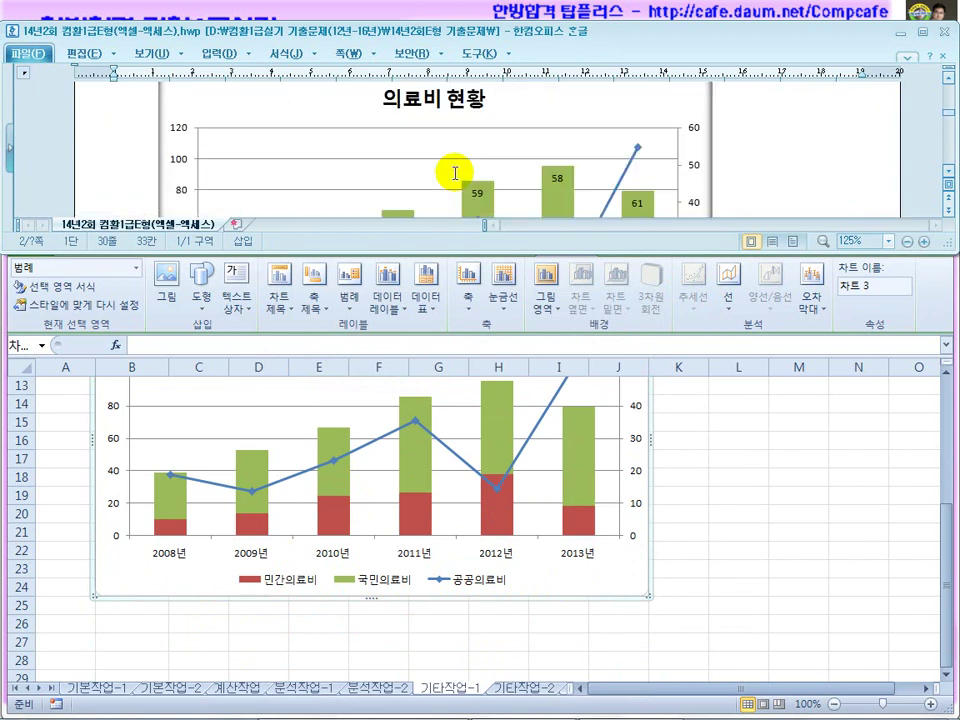
scroll(258, 210, "down", 2)
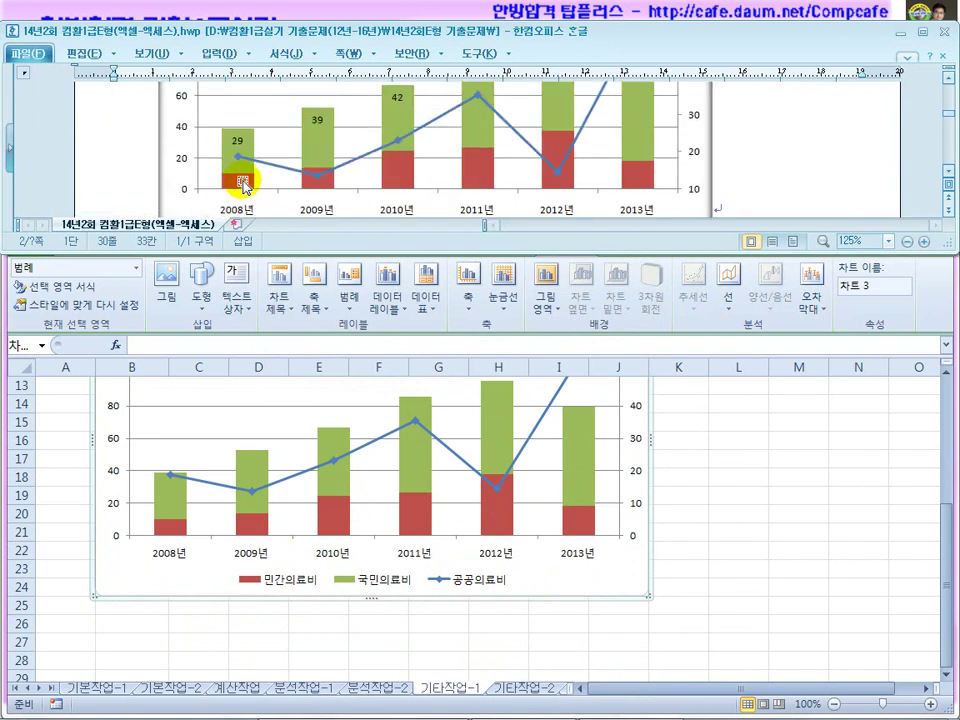
scroll(321, 163, "up", 2)
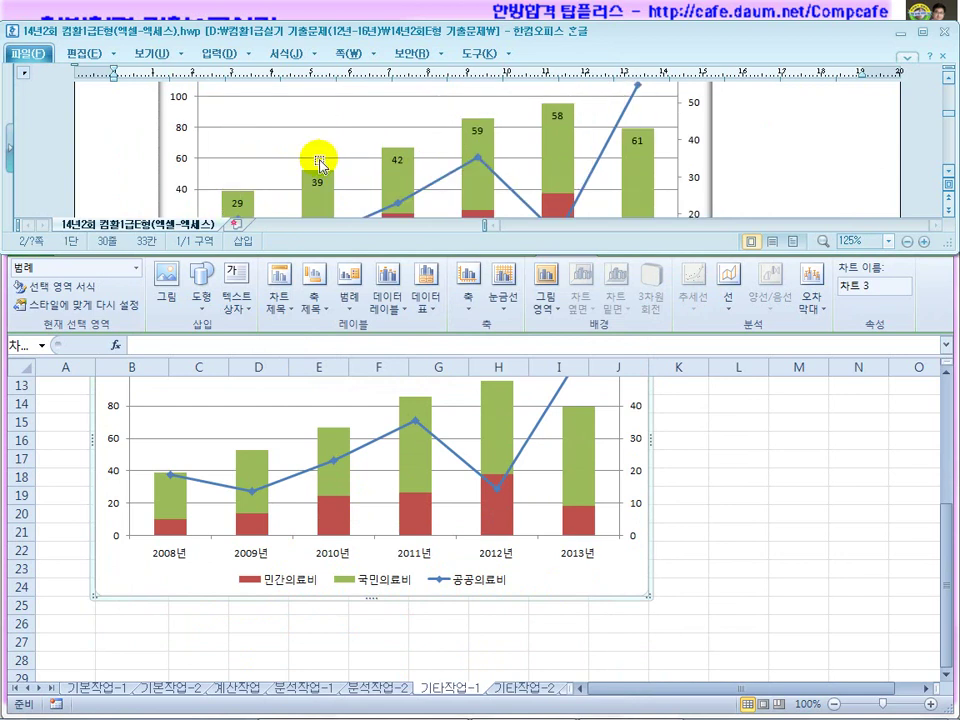
scroll(268, 207, "up", 10)
scroll(281, 204, "down", 5)
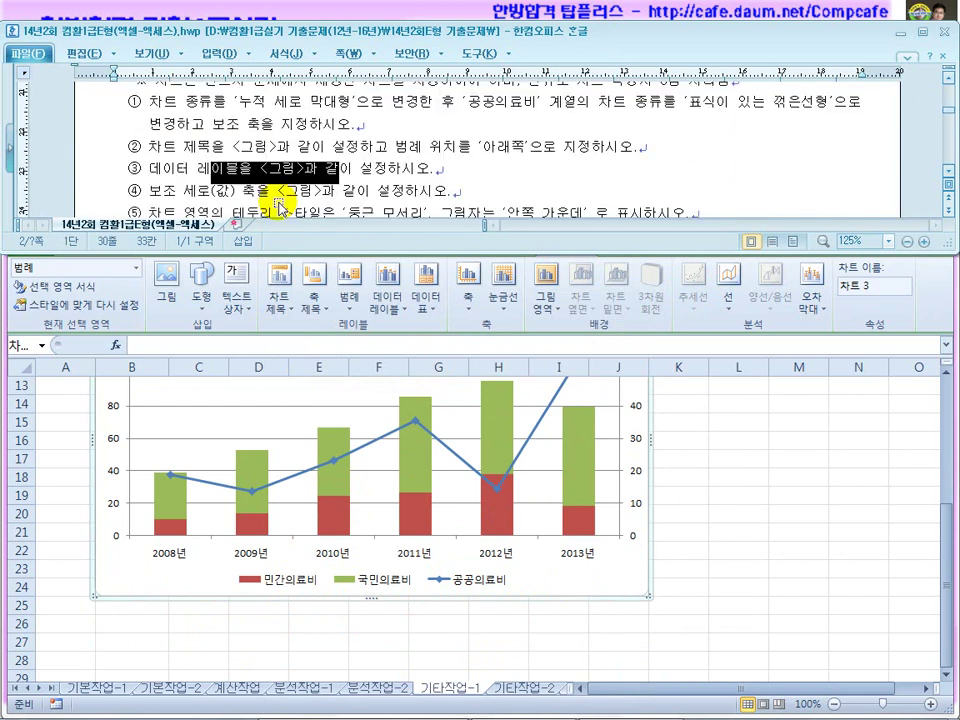
scroll(260, 182, "down", 10)
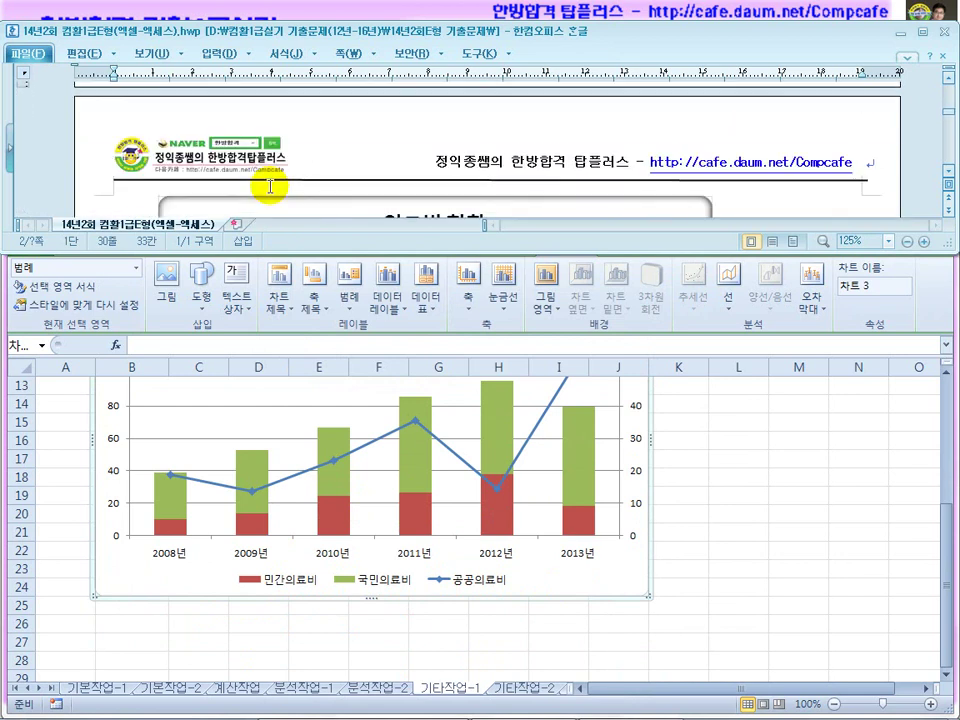
scroll(325, 196, "down", 2)
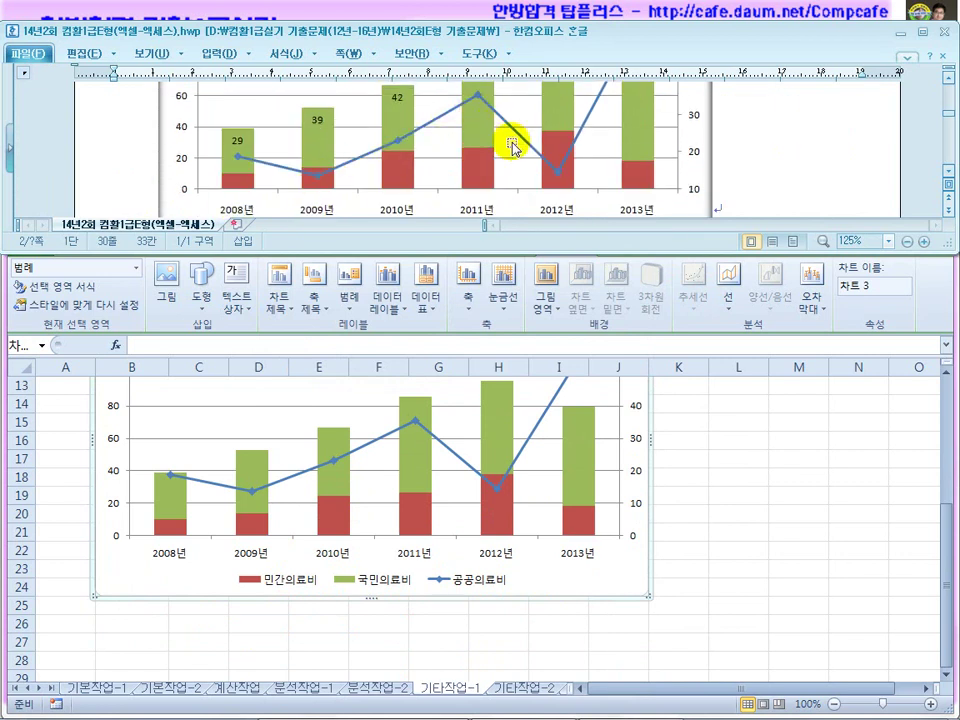
scroll(446, 172, "up", 2)
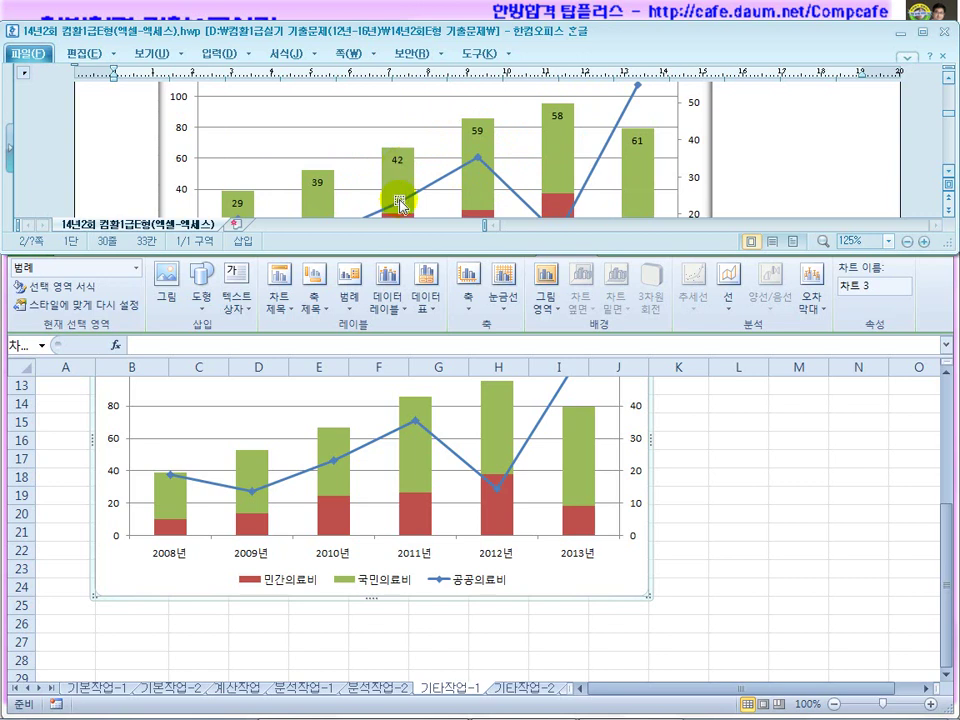
Add data labels to the whole 국민의료비 series, trying 가운데 before setting their position to 안쪽 끝에.
left_click(502, 430)
left_click(502, 430)
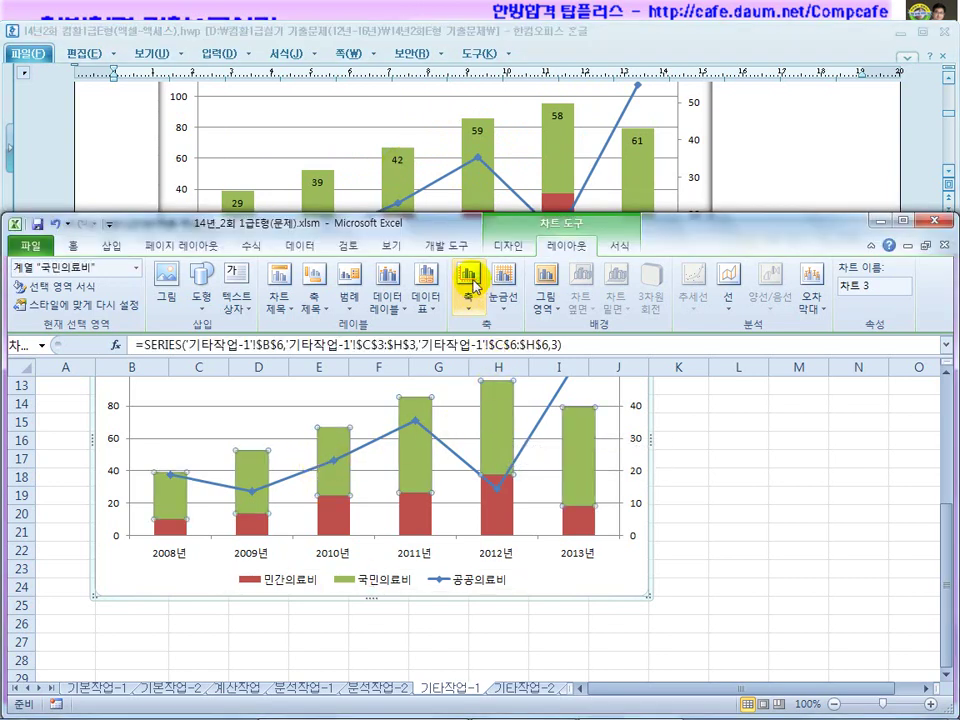
left_click(388, 300)
left_click(416, 380)
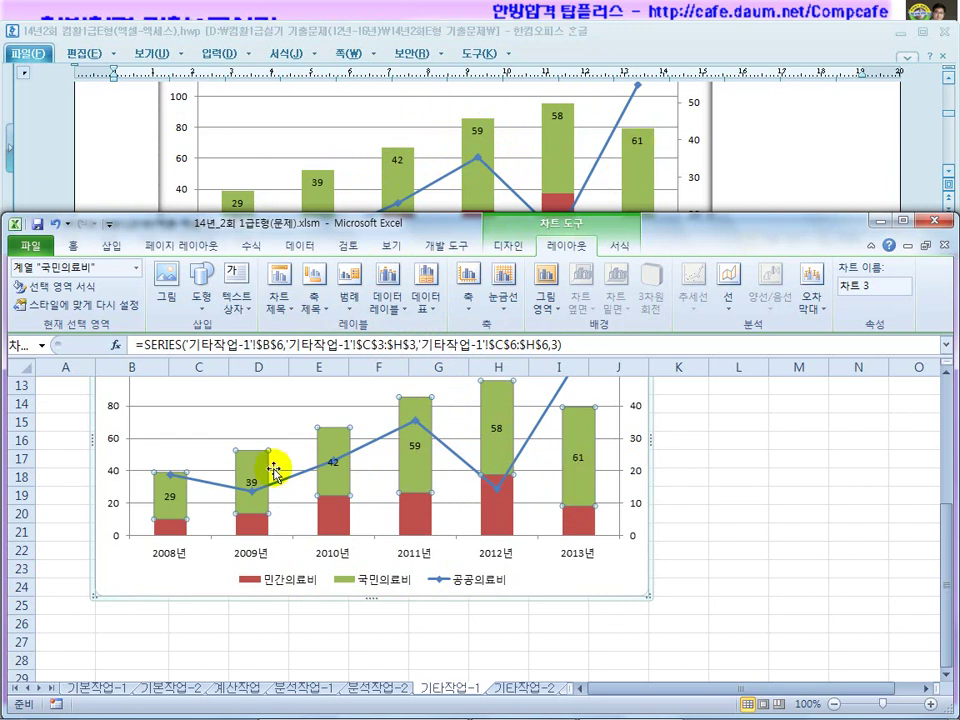
left_click(388, 296)
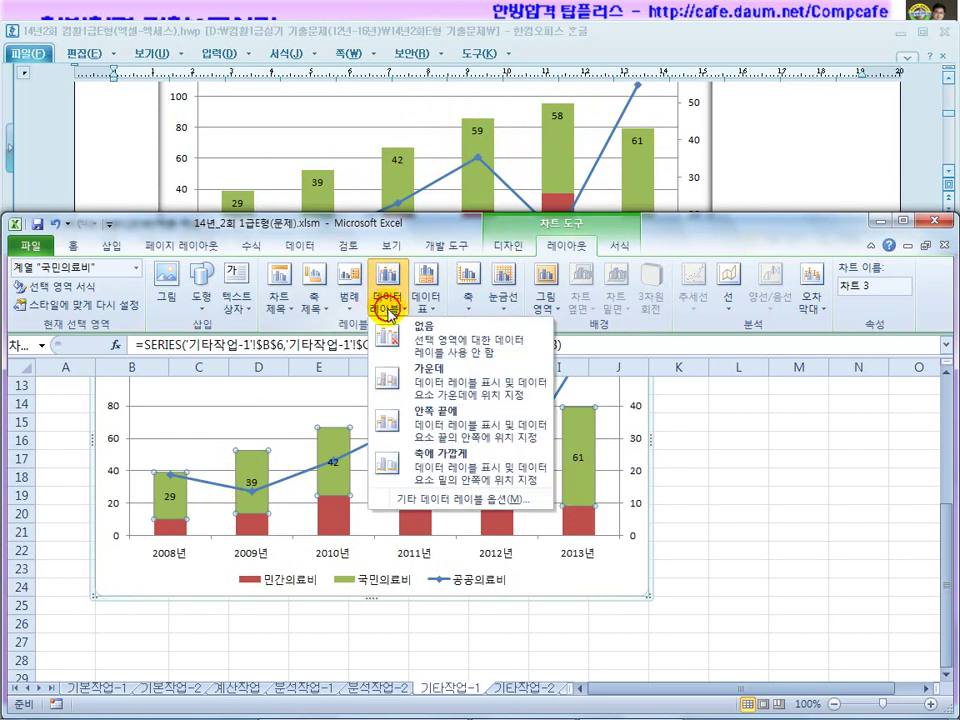
left_click(405, 421)
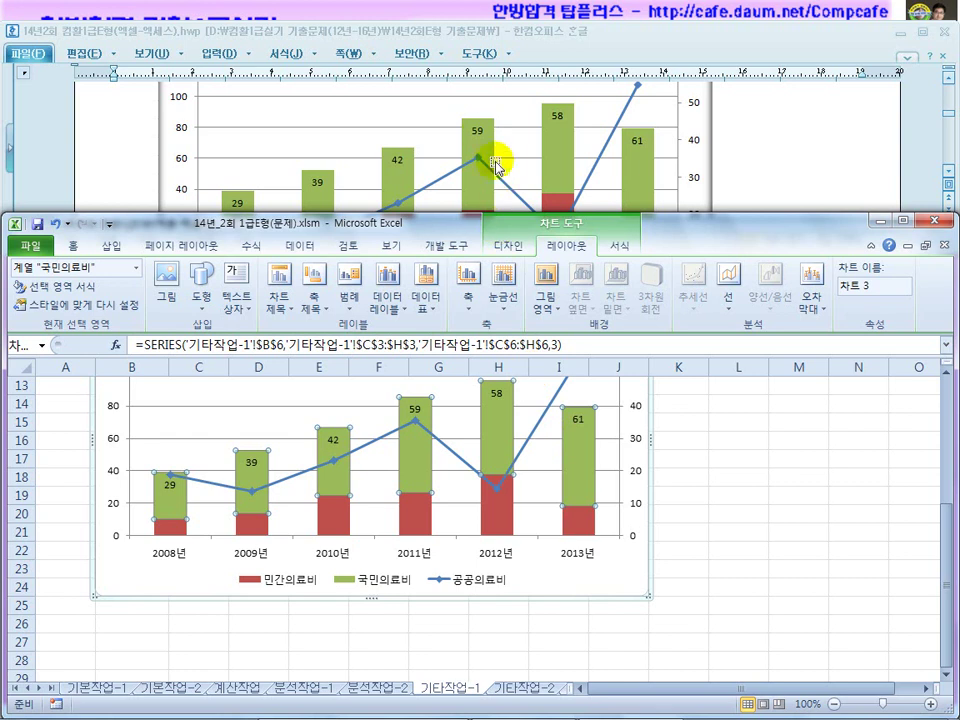
Try the 축에 가깝게 position for the 국민의료비 data labels and return them to 안쪽 끝에.
left_click(388, 294)
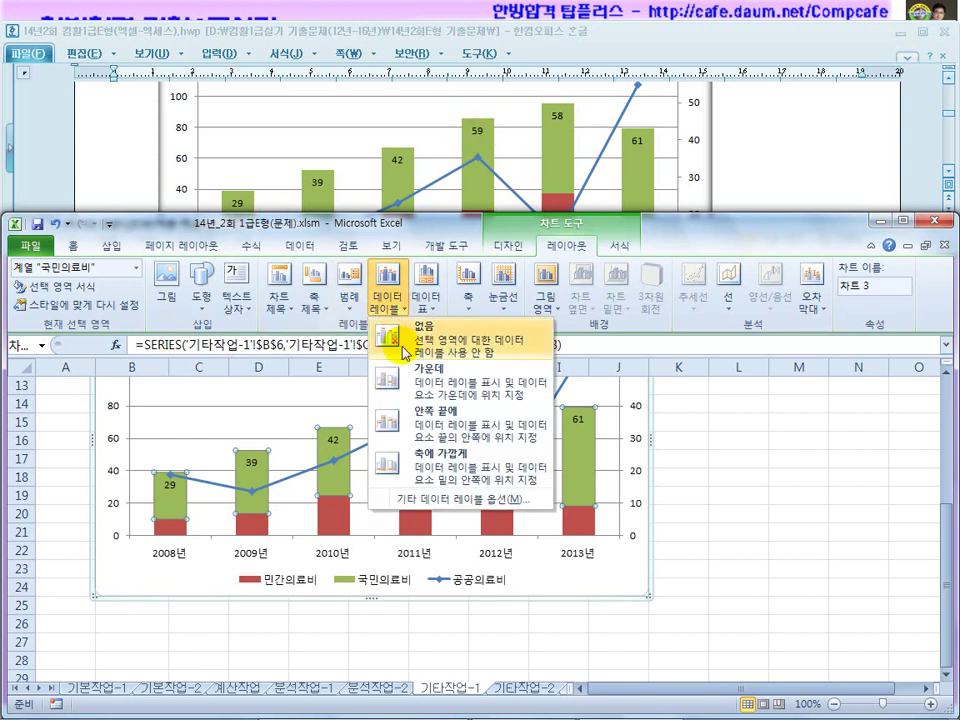
left_click(422, 471)
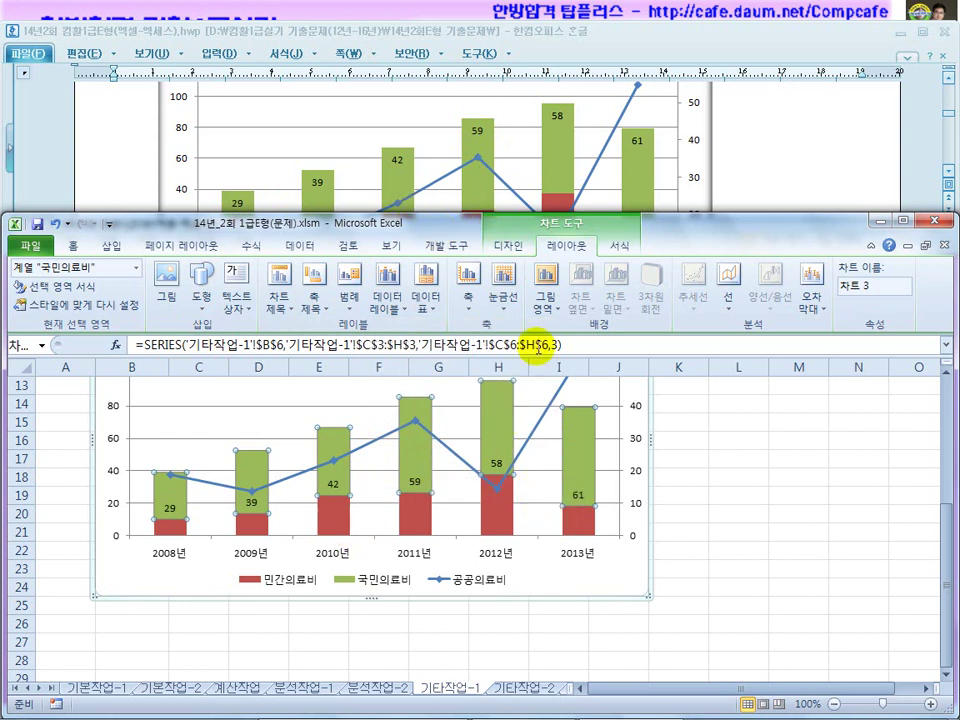
left_click(397, 312)
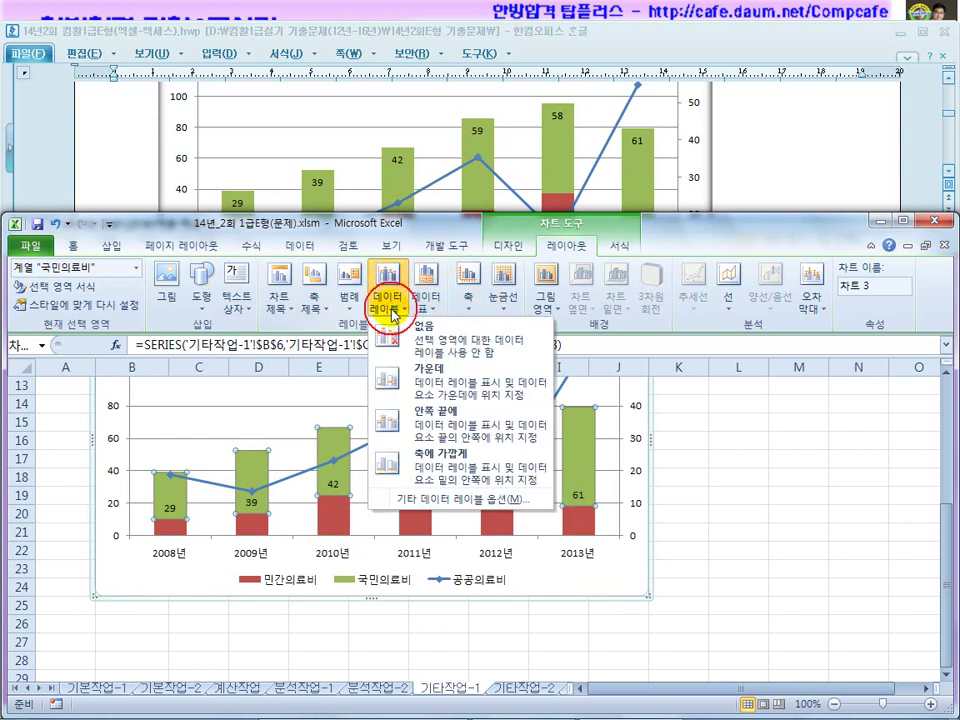
left_click(414, 428)
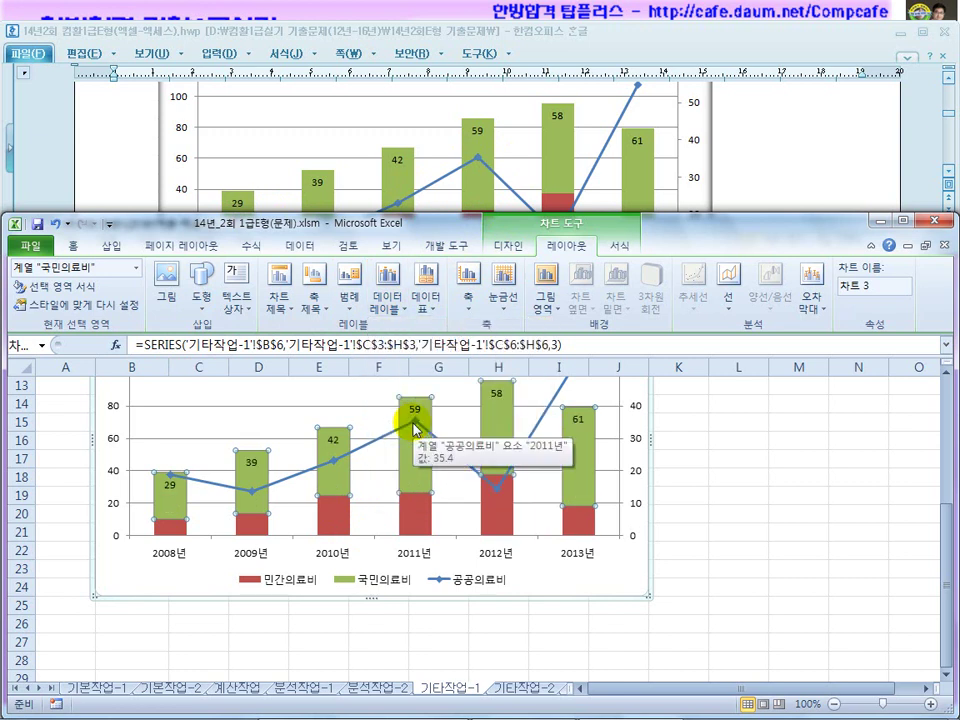
Read the exam's fourth chart requirement on the secondary value axis, and examine that axis's scale in the reference figure.
left_click(763, 156)
scroll(748, 167, "up", 8)
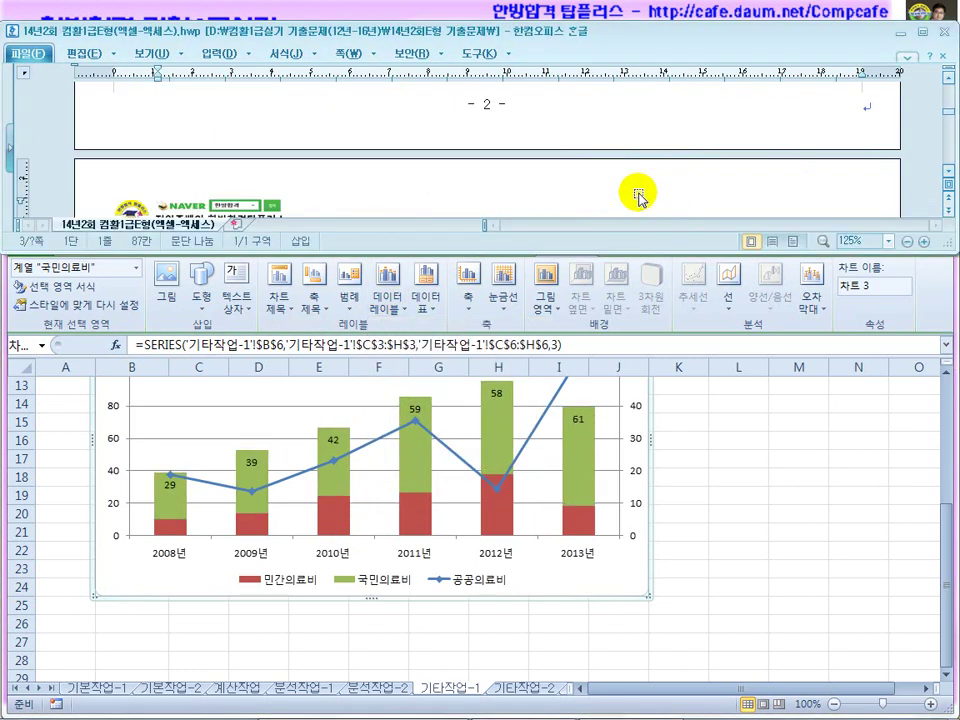
scroll(638, 198, "up", 1)
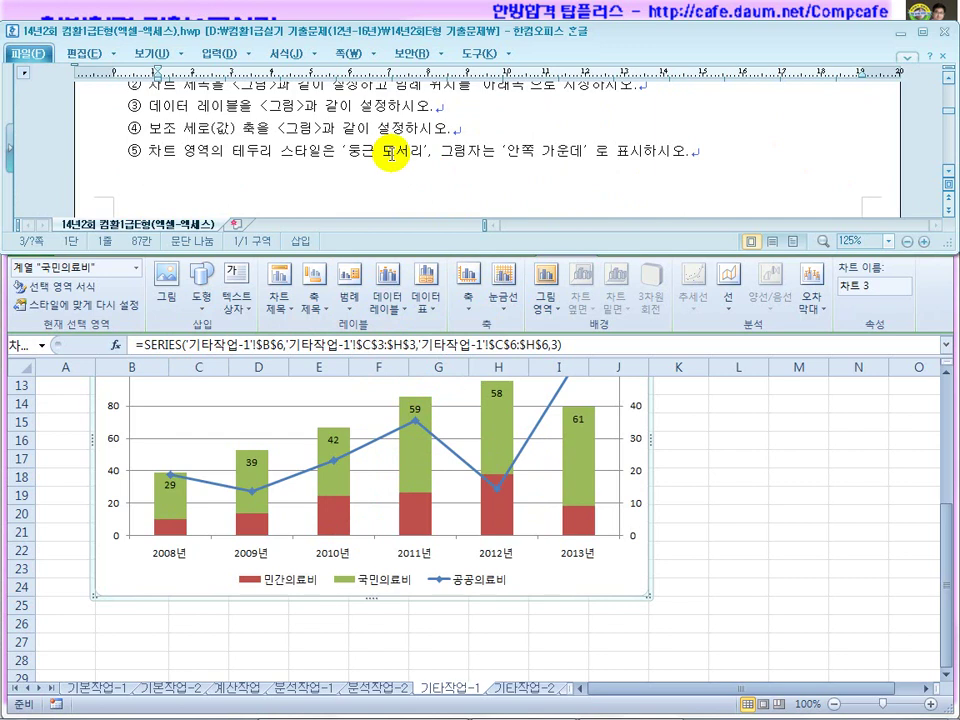
scroll(390, 156, "down", 6)
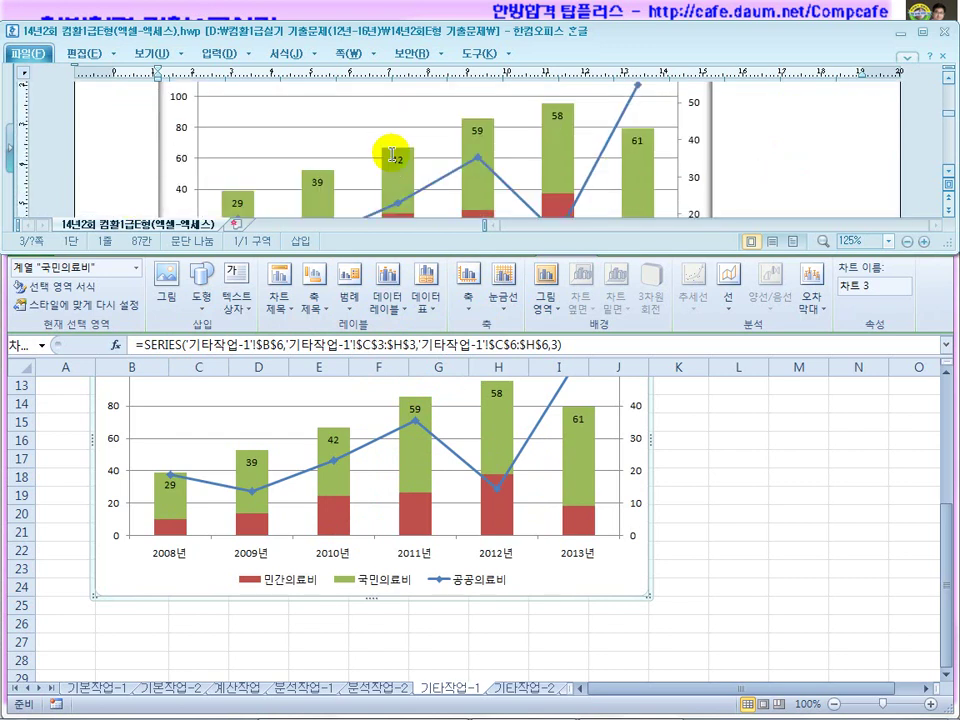
scroll(390, 156, "up", 6)
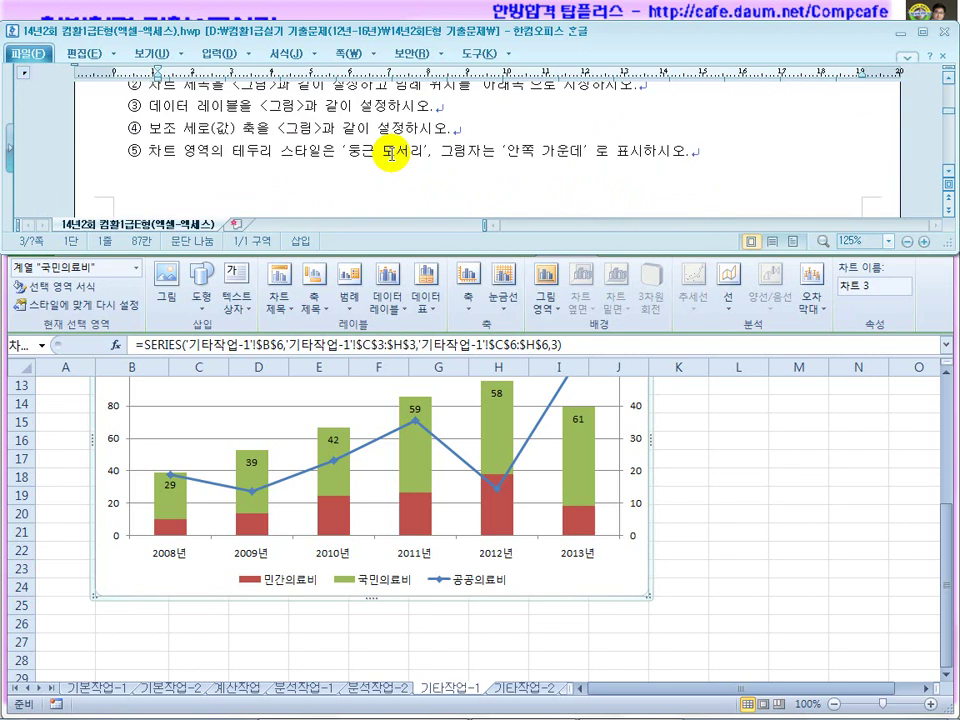
left_click_drag(234, 128, 340, 127)
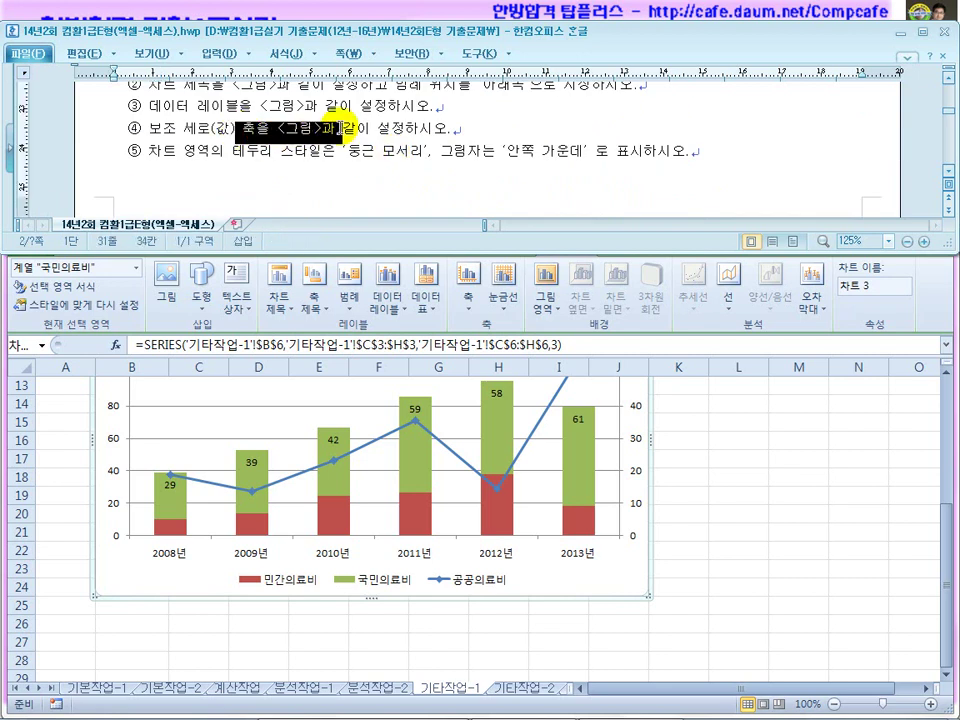
left_click(381, 126)
scroll(381, 128, "down", 6)
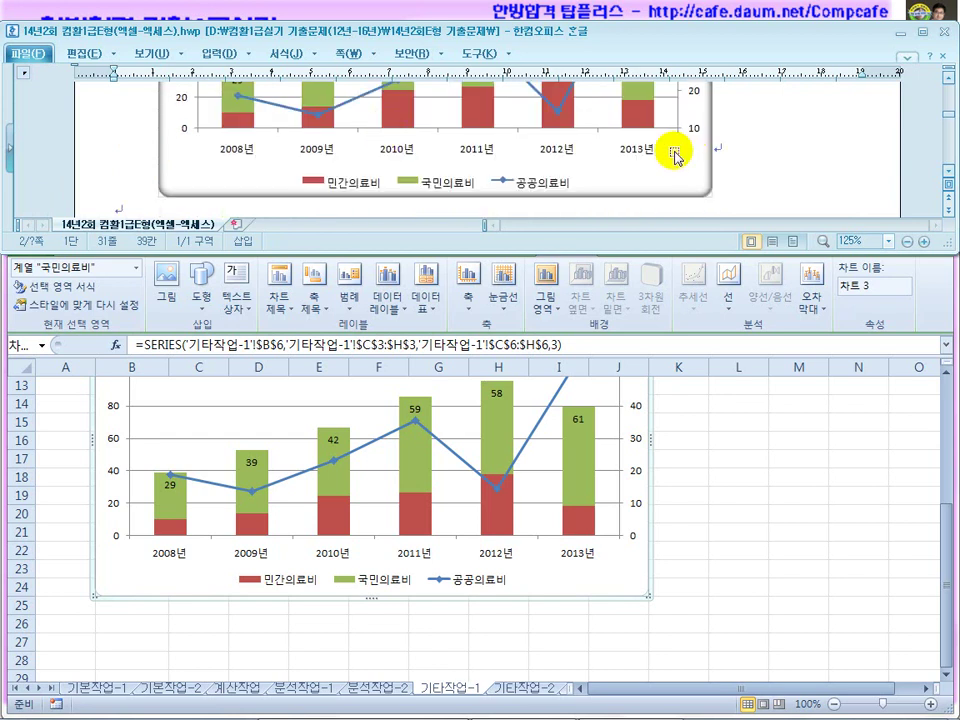
scroll(690, 163, "up", 1)
scroll(704, 178, "up", 3)
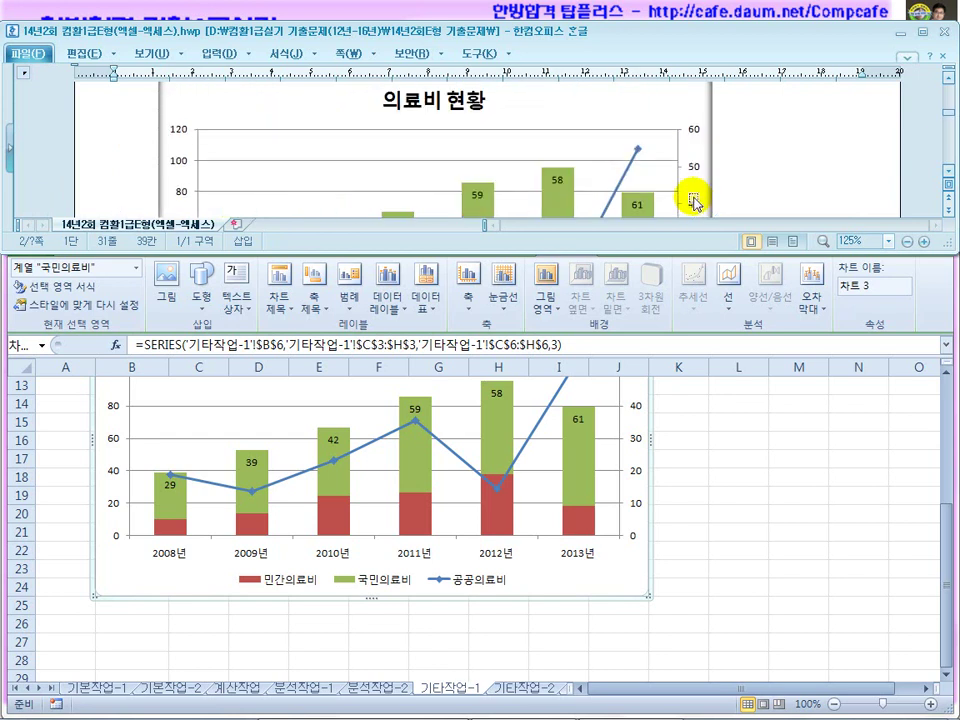
Compare the scale of the chart's secondary value axis with the one in the exam's reference figure.
left_click(665, 472)
scroll(670, 472, "up", 1)
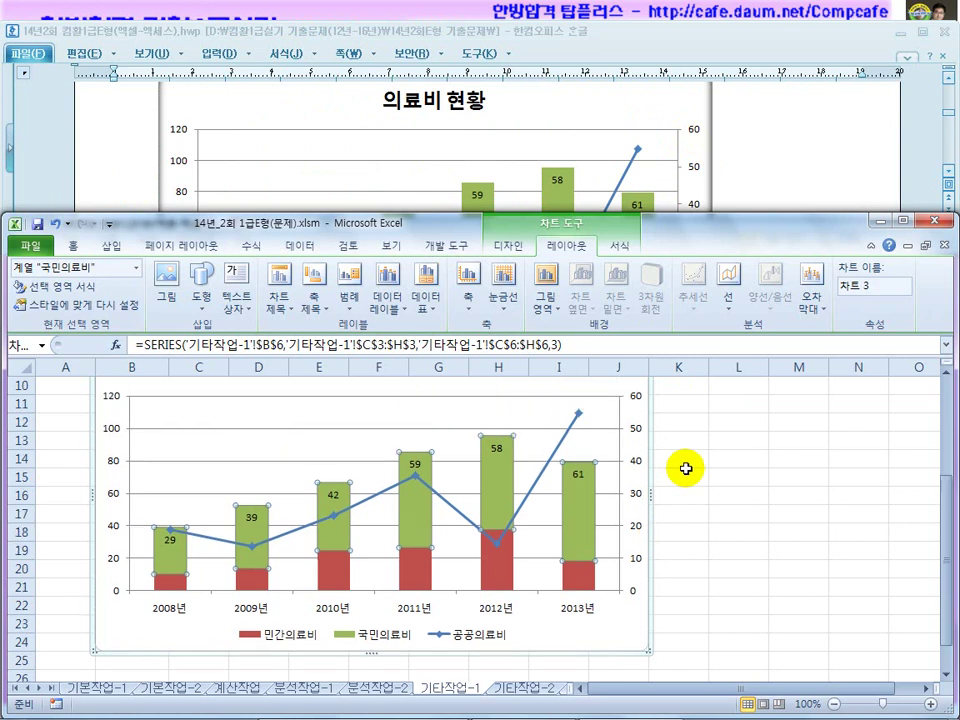
left_click(784, 183)
scroll(730, 214, "down", 3)
scroll(693, 208, "up", 3)
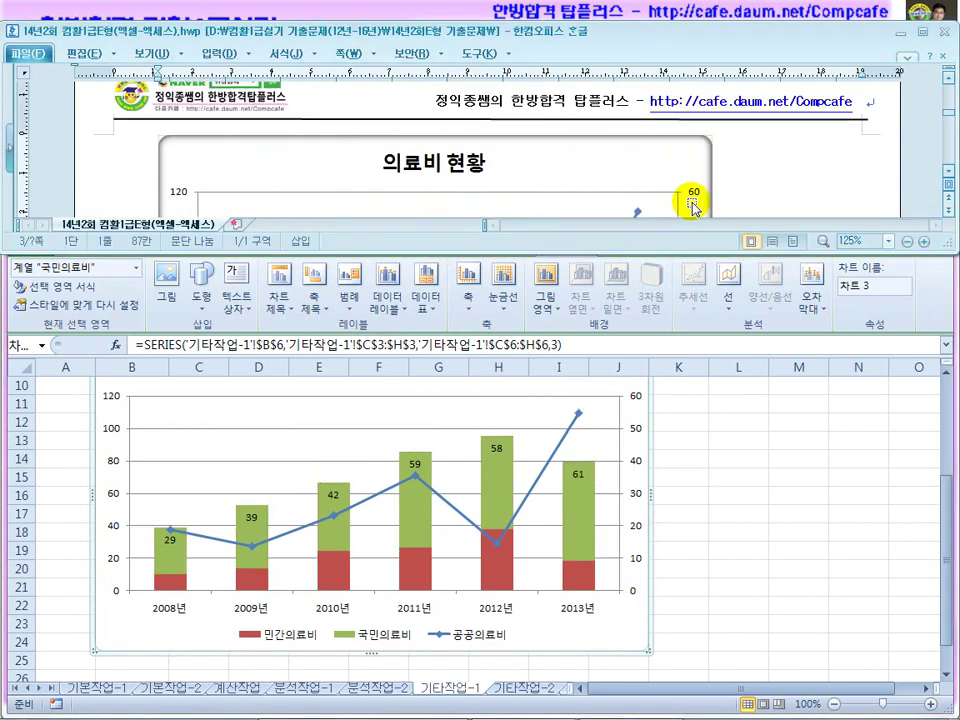
scroll(686, 197, "down", 2)
Format the 보조 세로 (값) 축 with a fixed minimum of 10, maximum of 60 and major unit of 10.
left_click(630, 463)
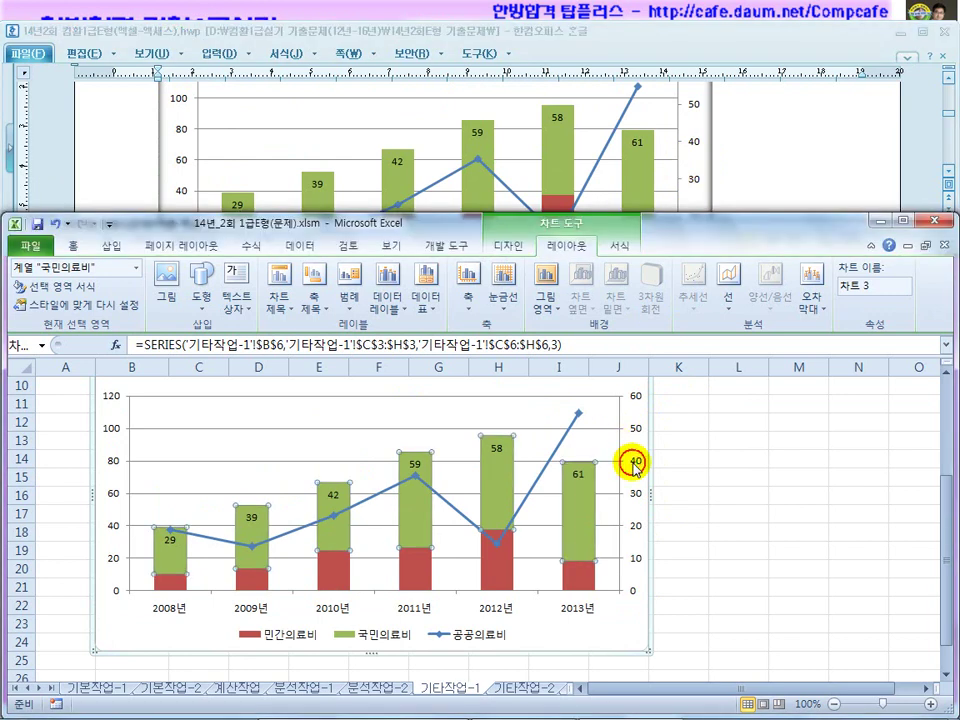
left_click(635, 464)
right_click(635, 464)
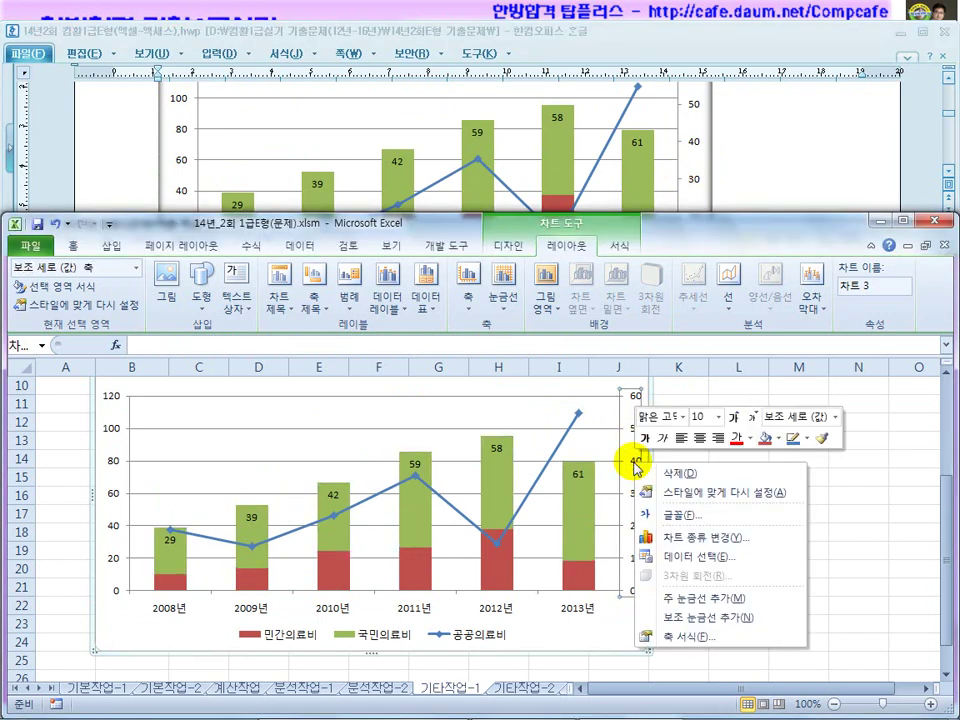
left_click(688, 638)
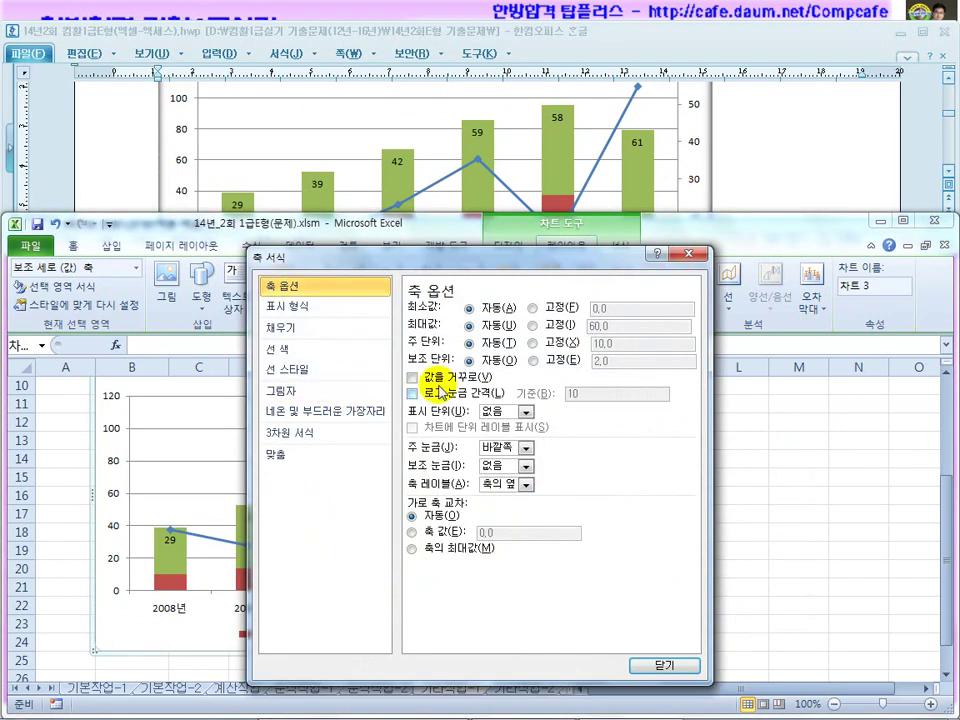
left_click(535, 308)
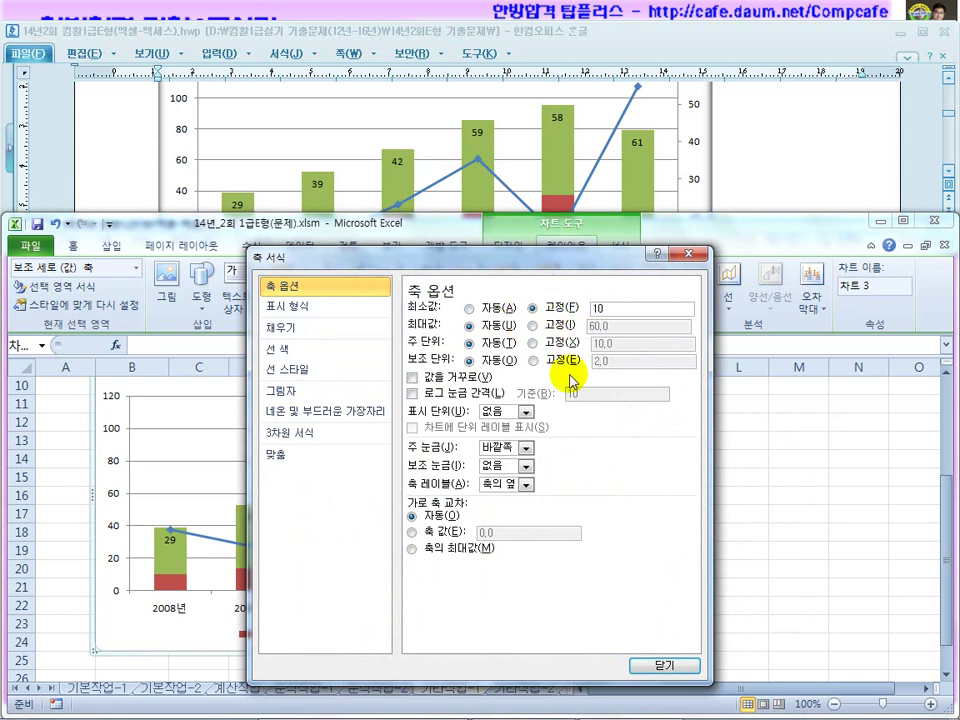
left_click(550, 326)
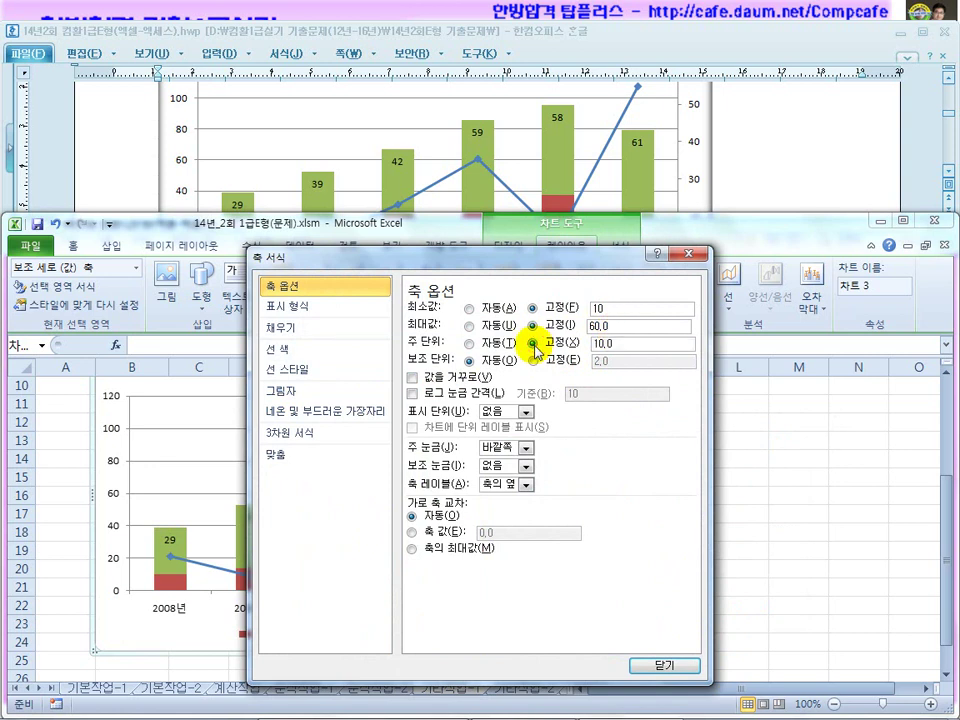
left_click(657, 668)
left_click(681, 578)
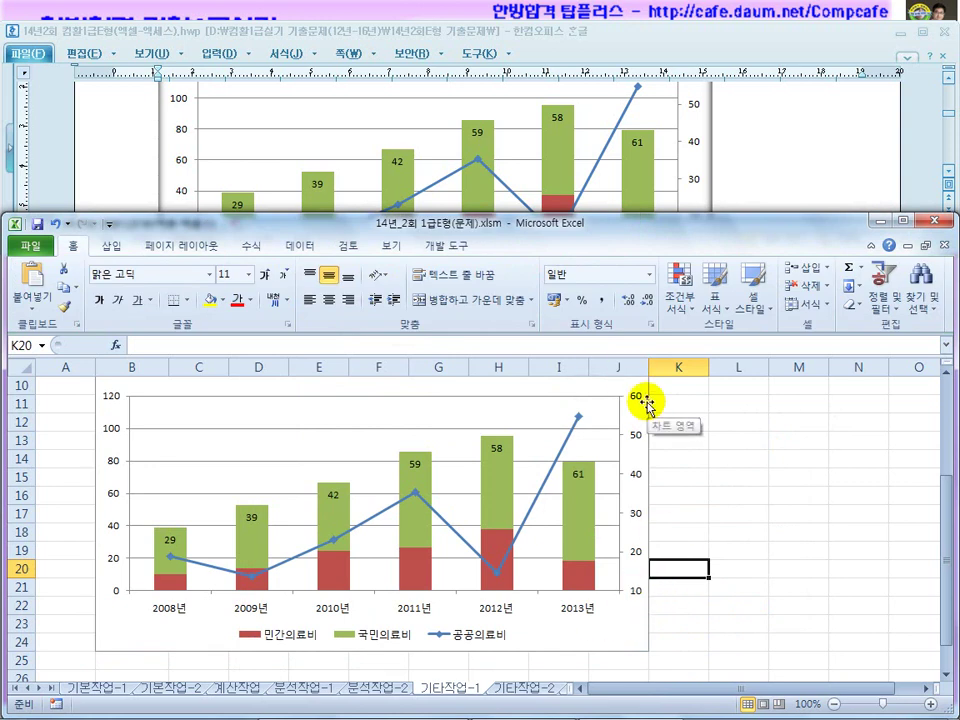
Check the reference figure in the exam document and go back up toward the chart requirements.
left_click(737, 172)
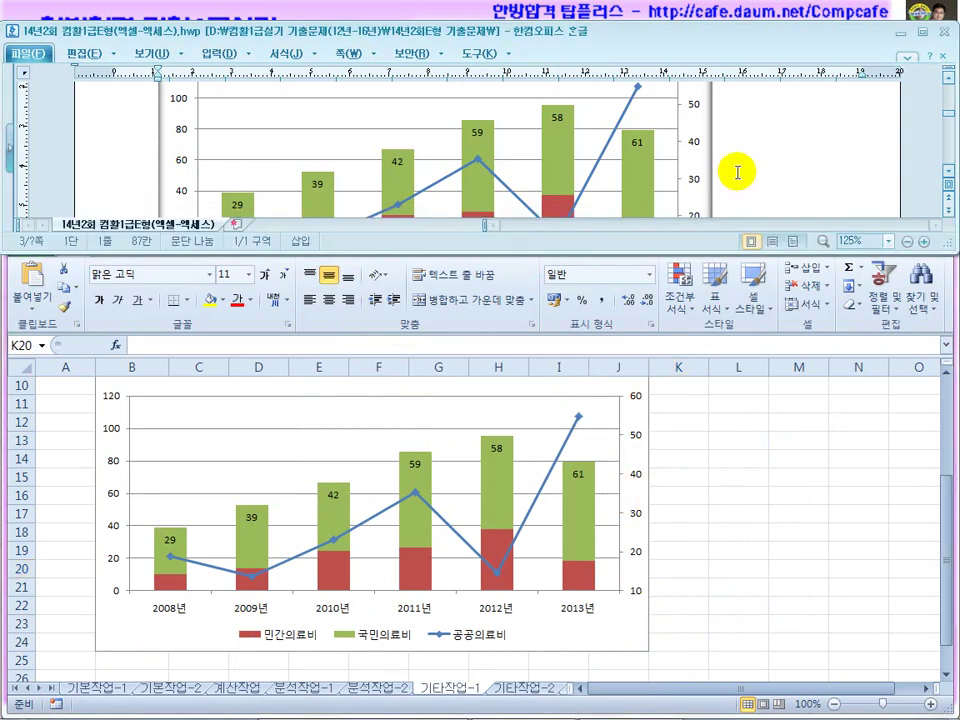
scroll(737, 172, "down", 3)
scroll(737, 172, "up", 10)
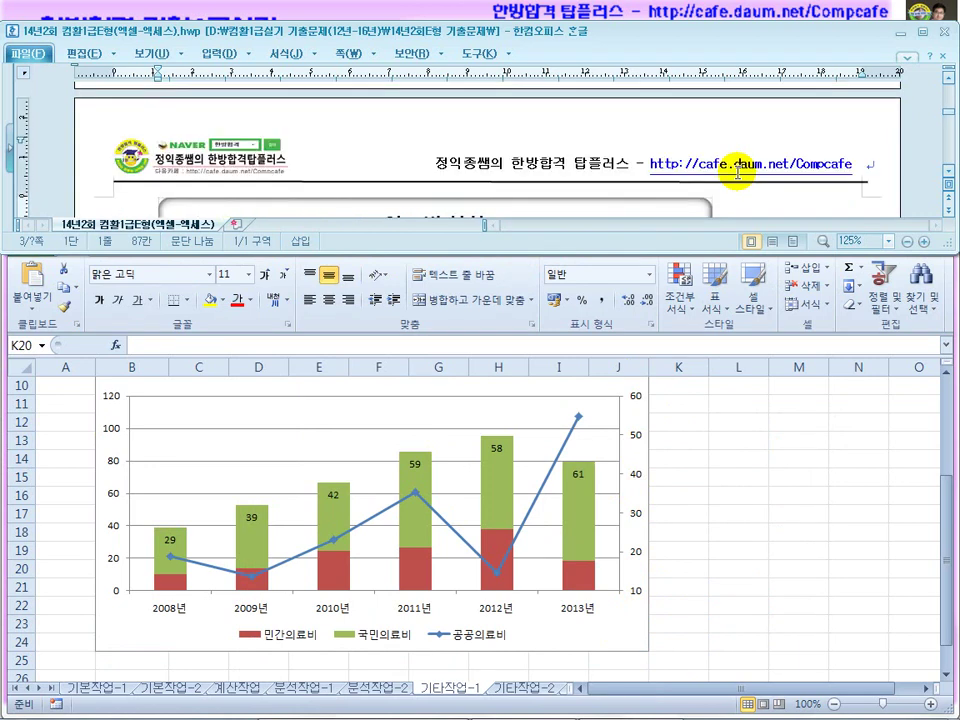
Following chart requirement ⑤ in the exam document, turn on rounded corners (둥근 모서리) for the chart area's border style.
scroll(424, 178, "up", 2)
left_click_drag(233, 153, 391, 156)
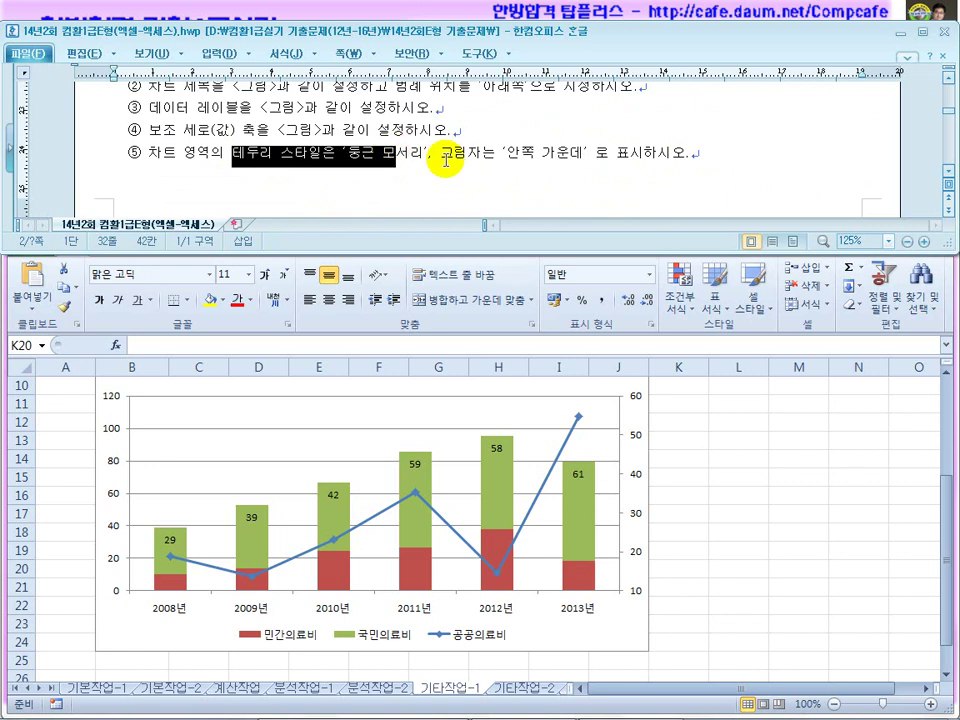
left_click(540, 155)
left_click(748, 467)
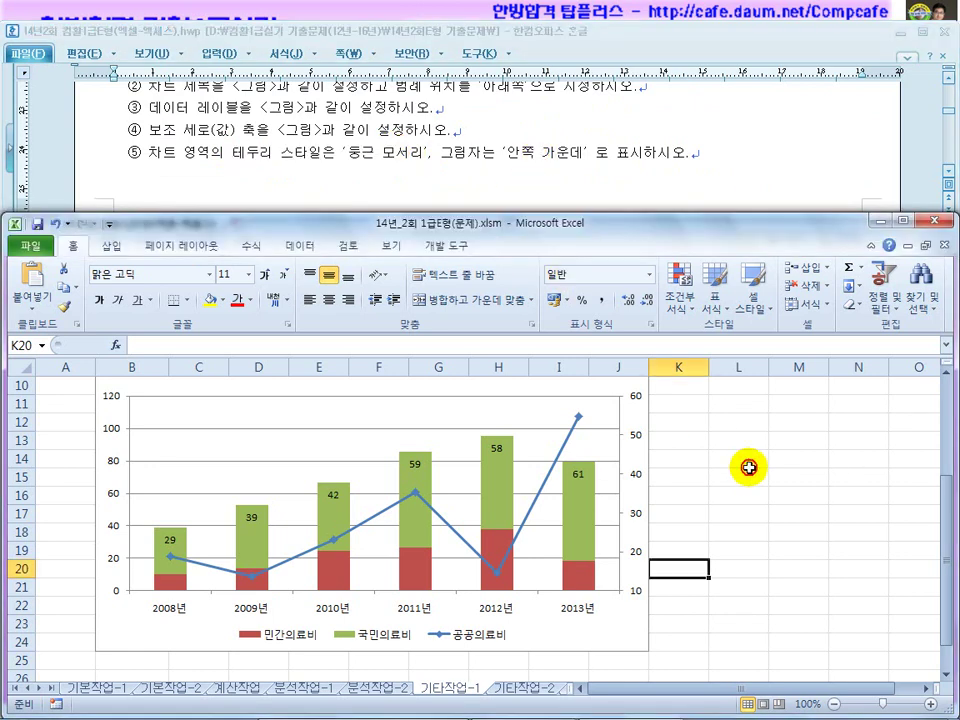
left_click(612, 632)
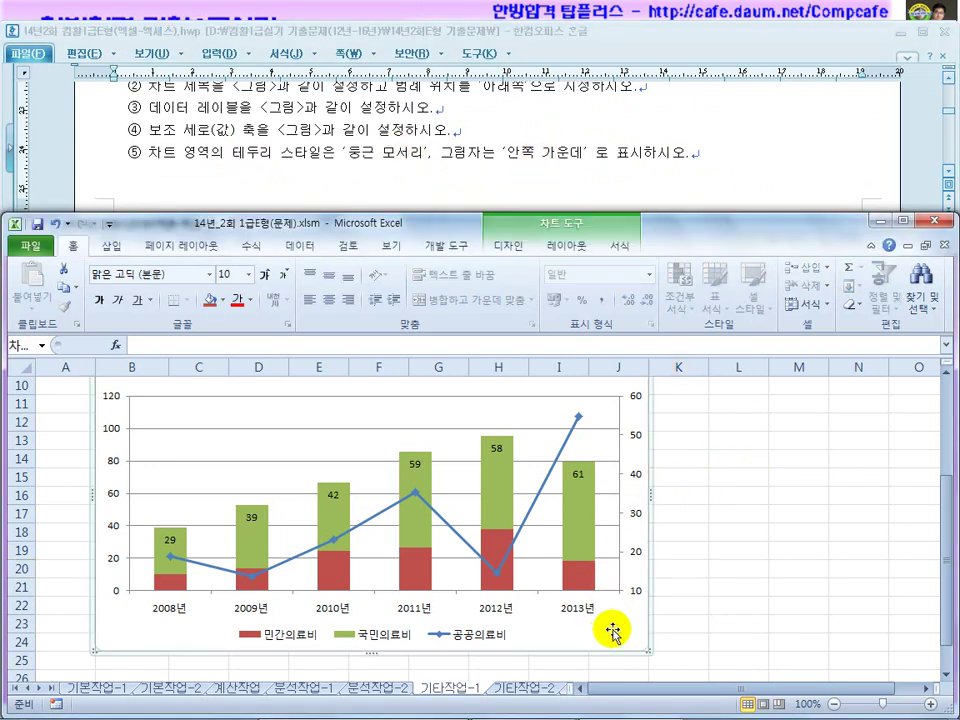
right_click(612, 632)
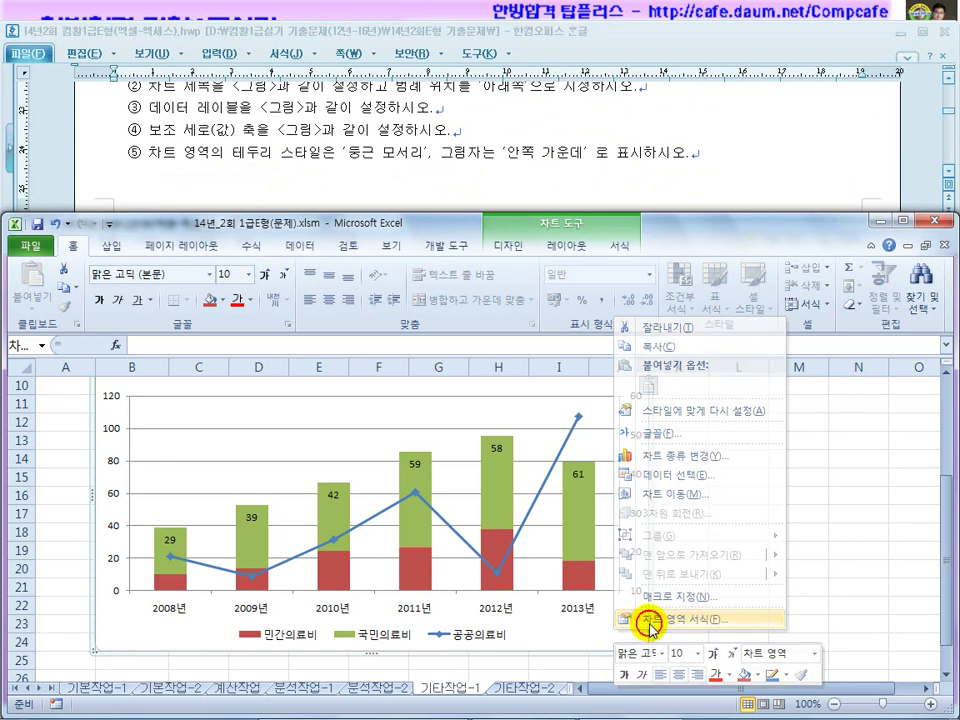
left_click(651, 619)
left_click(302, 327)
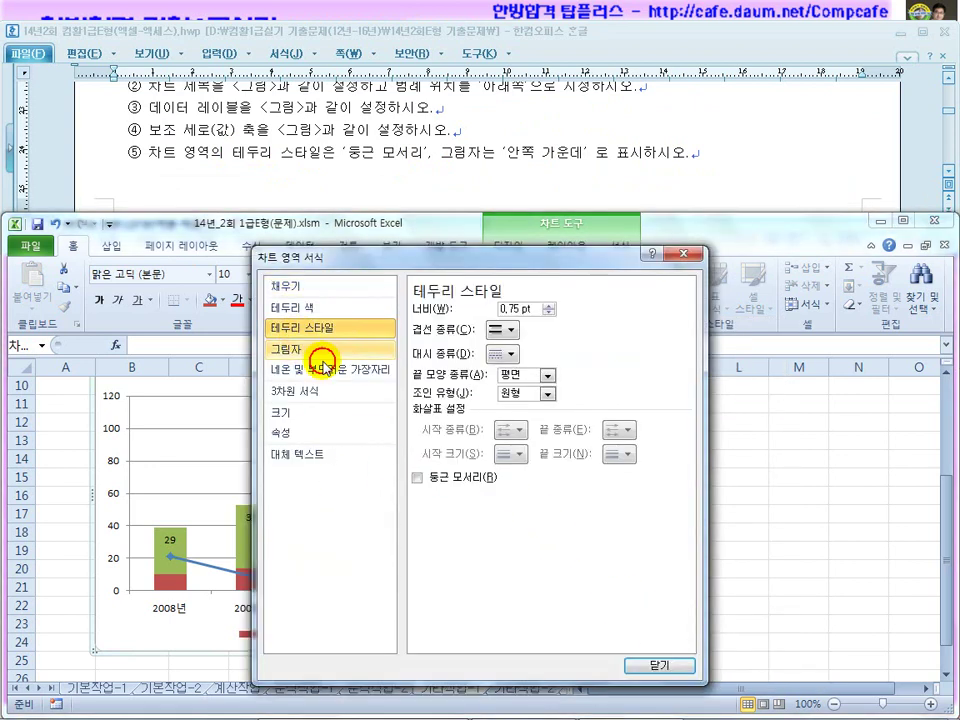
Apply the inner centre shadow preset (안쪽 가운데) to the chart area and close its formatting dialog.
left_click(296, 352)
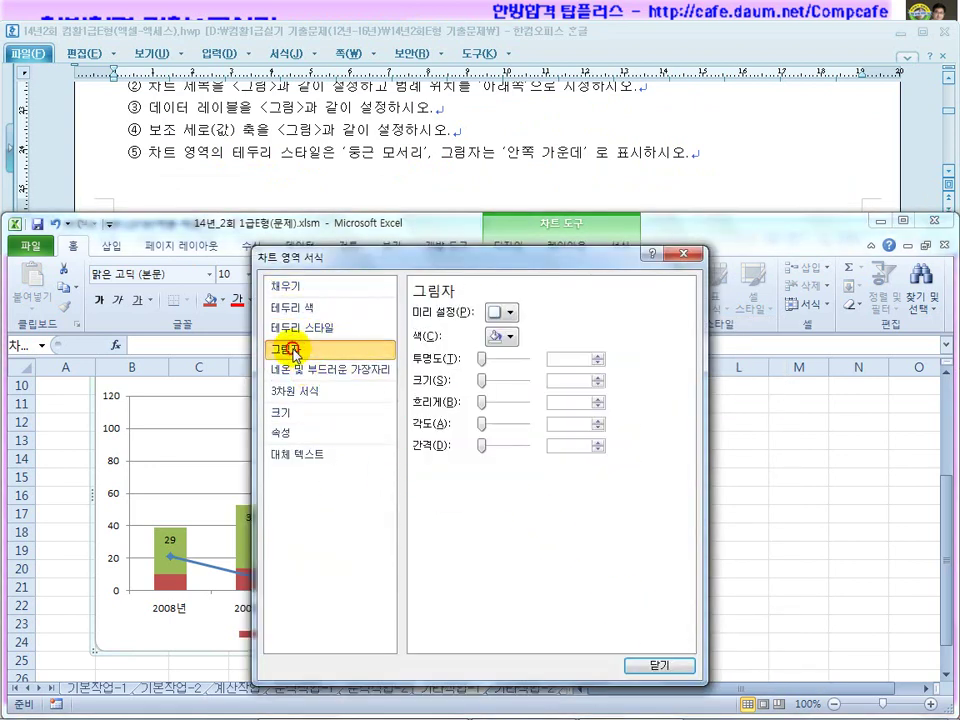
left_click(502, 311)
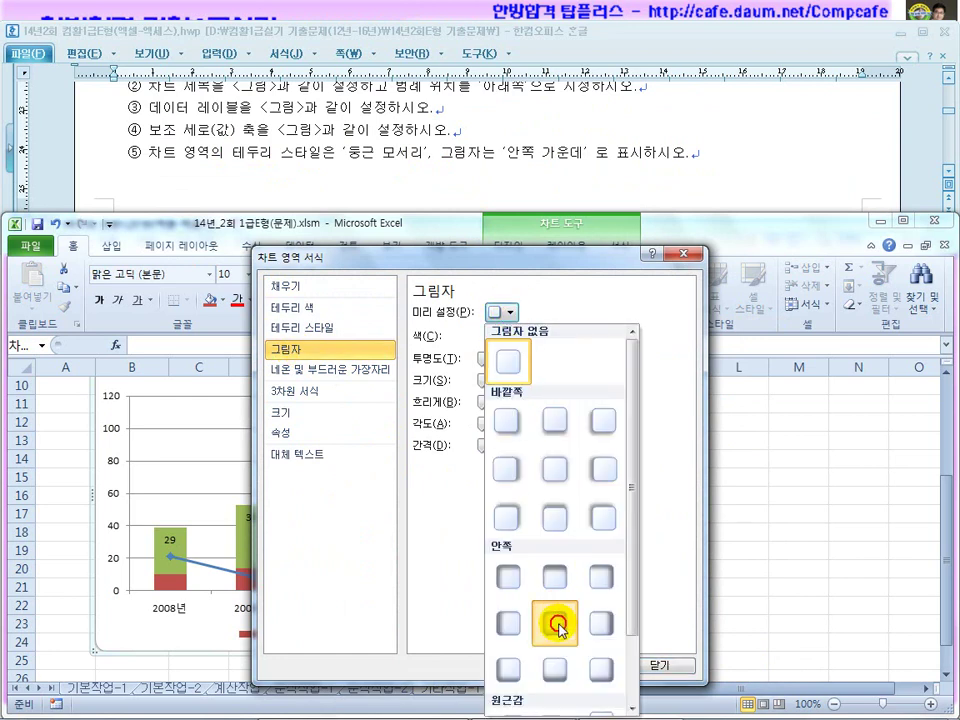
left_click(559, 629)
left_click(639, 665)
left_click(676, 514)
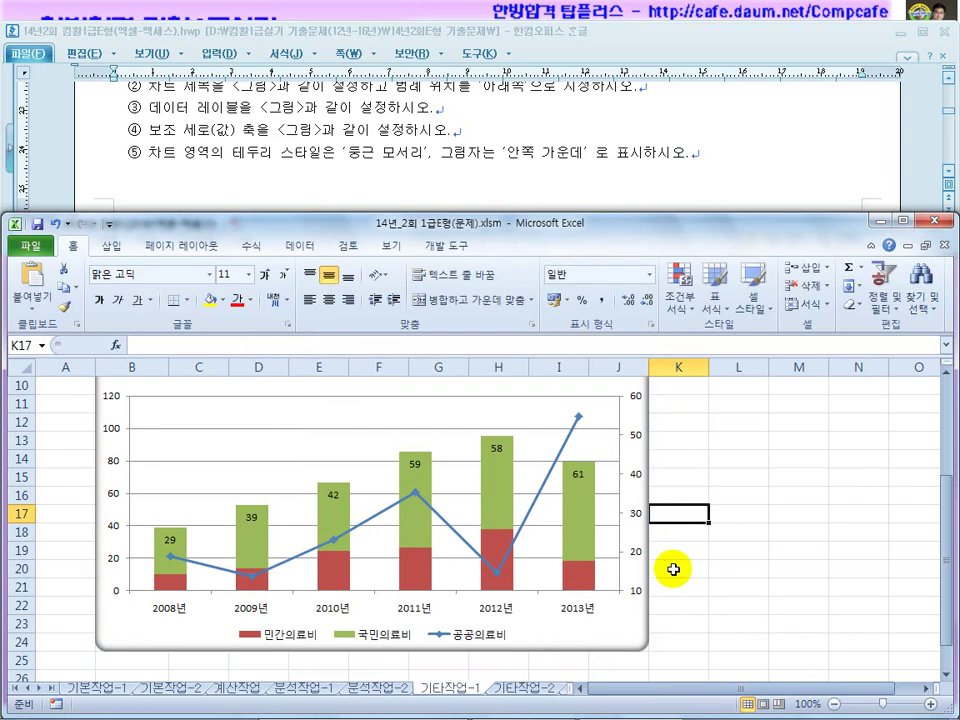
Compare the finished 의료비 현황 chart, from title to legend, with the reference figure in the exam document.
scroll(673, 568, "up", 1)
scroll(673, 568, "up", 1)
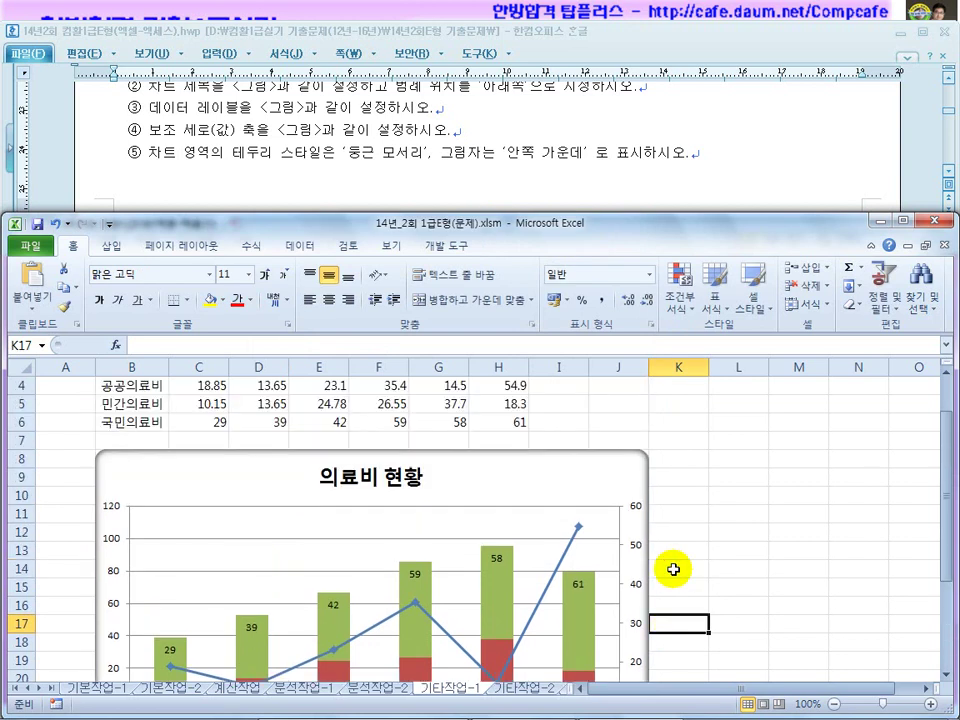
left_click(449, 177)
scroll(452, 181, "down", 5)
scroll(452, 181, "down", 4)
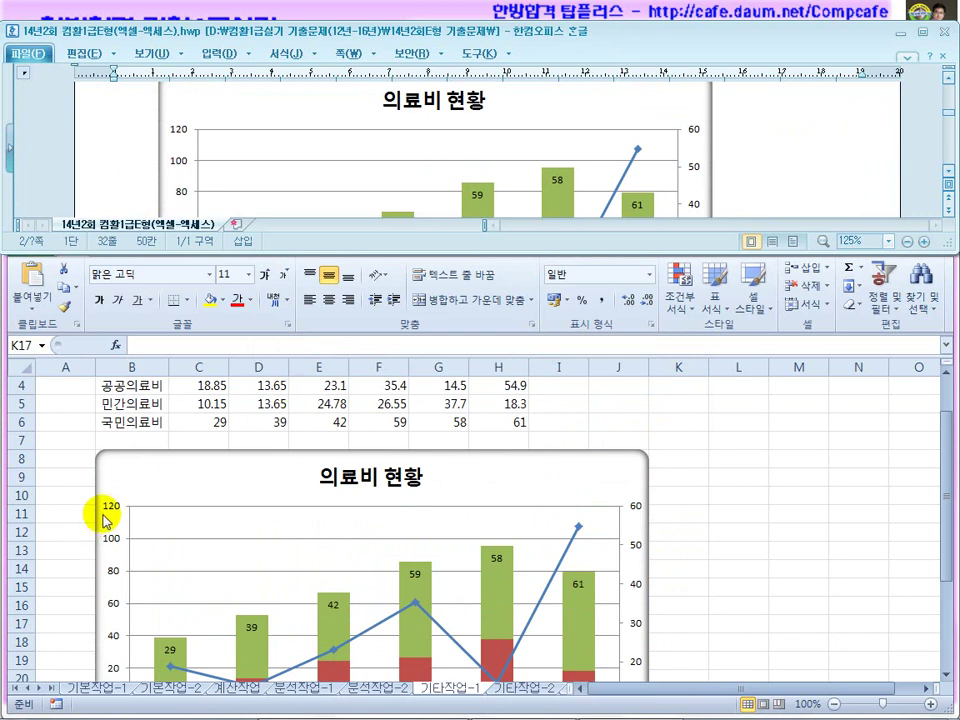
scroll(134, 197, "down", 3)
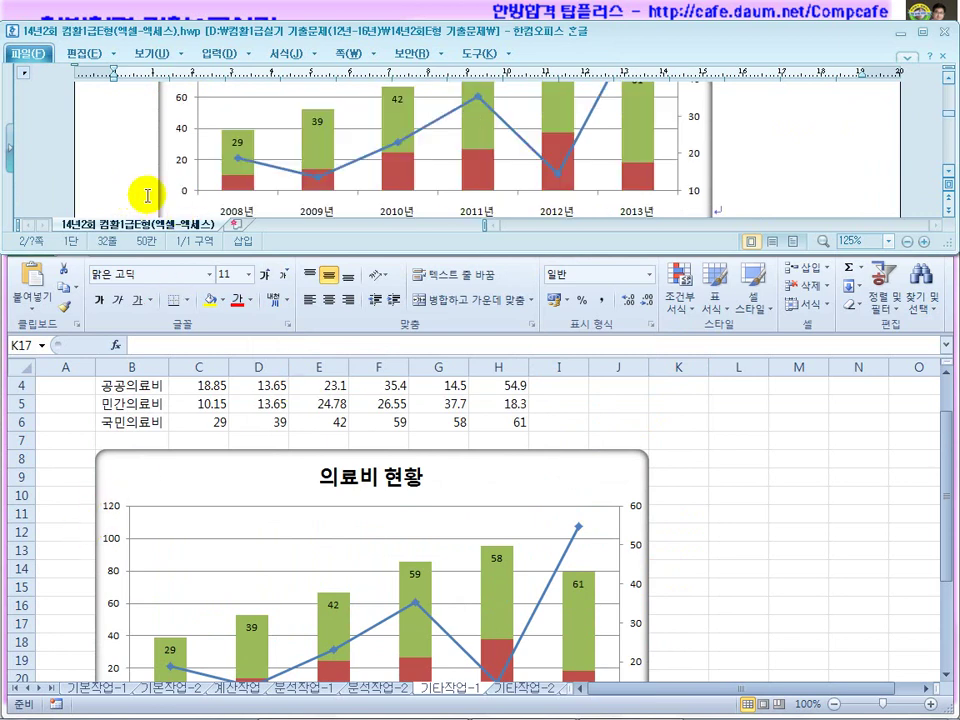
left_click(71, 563)
scroll(71, 563, "down", 2)
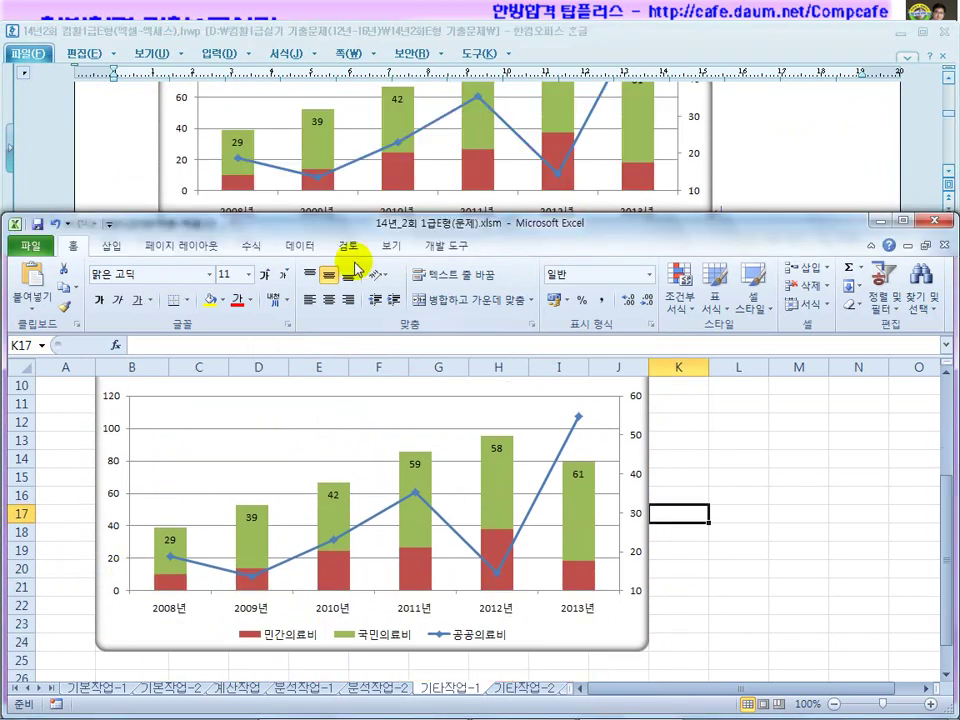
scroll(355, 252, "down", 1)
left_click(738, 150)
scroll(735, 170, "down", 2)
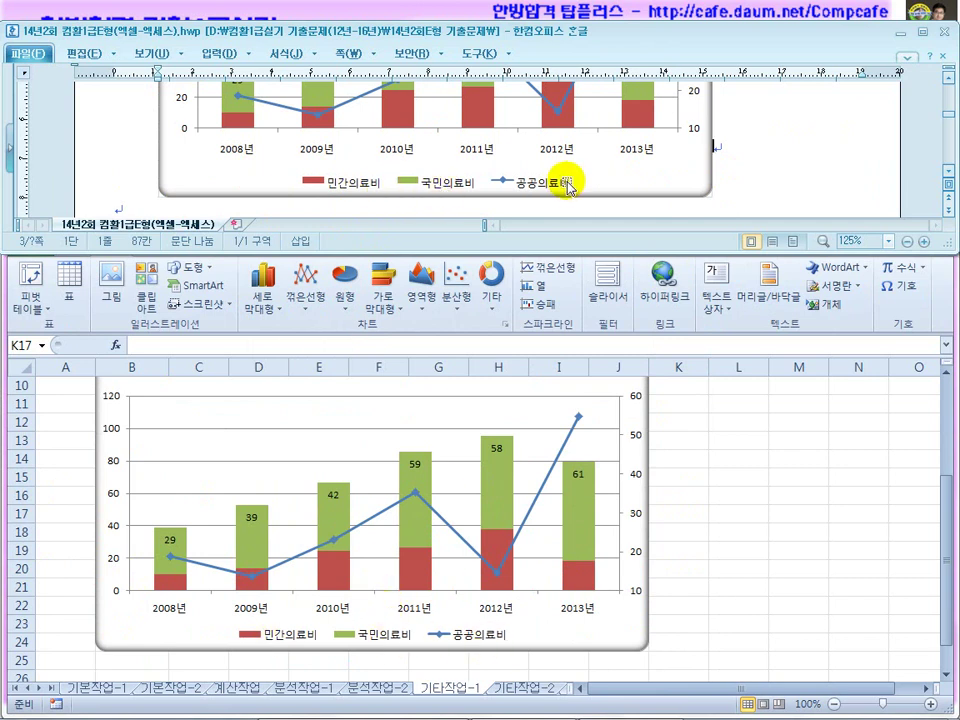
Bring up task 2 in the exam document and switch the workbook to the 기타작업-2 sheet.
left_click(795, 177)
scroll(790, 189, "down", 3)
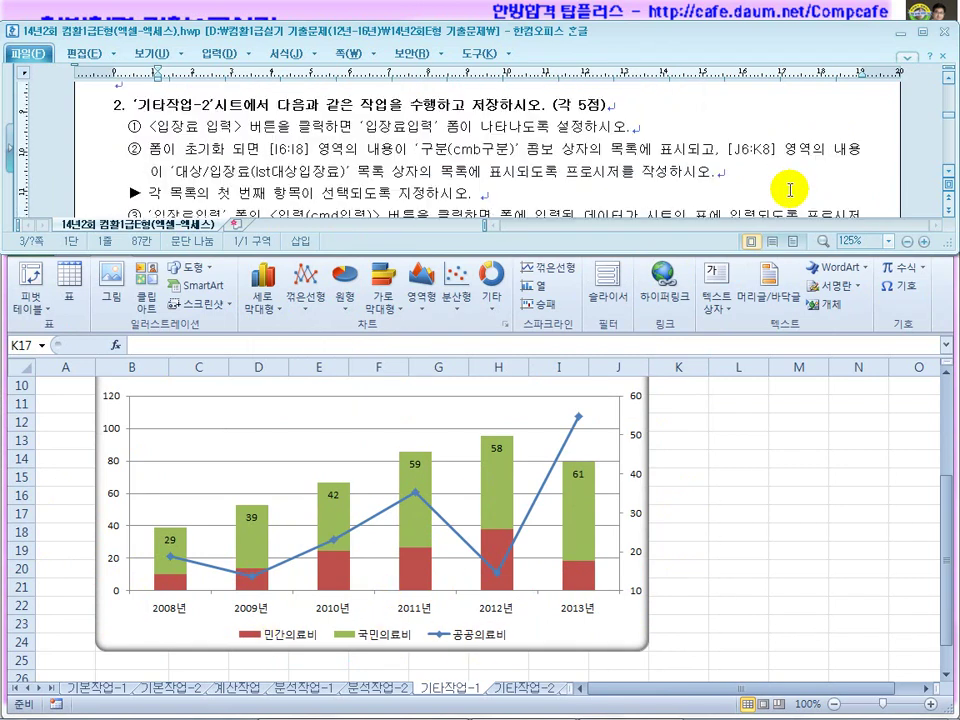
left_click(357, 167)
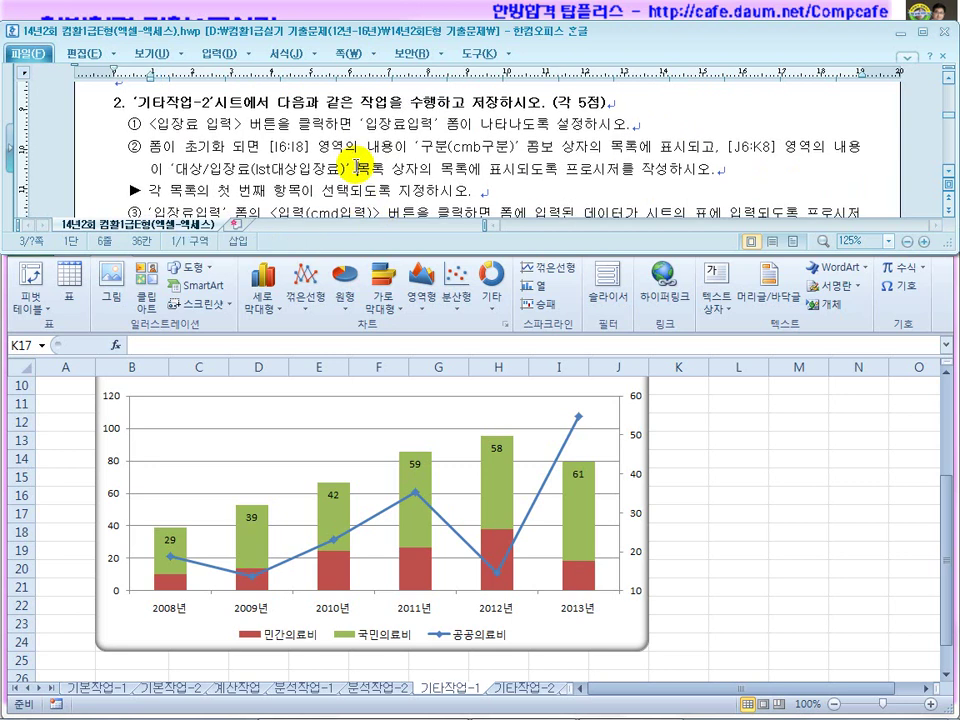
left_click(700, 511)
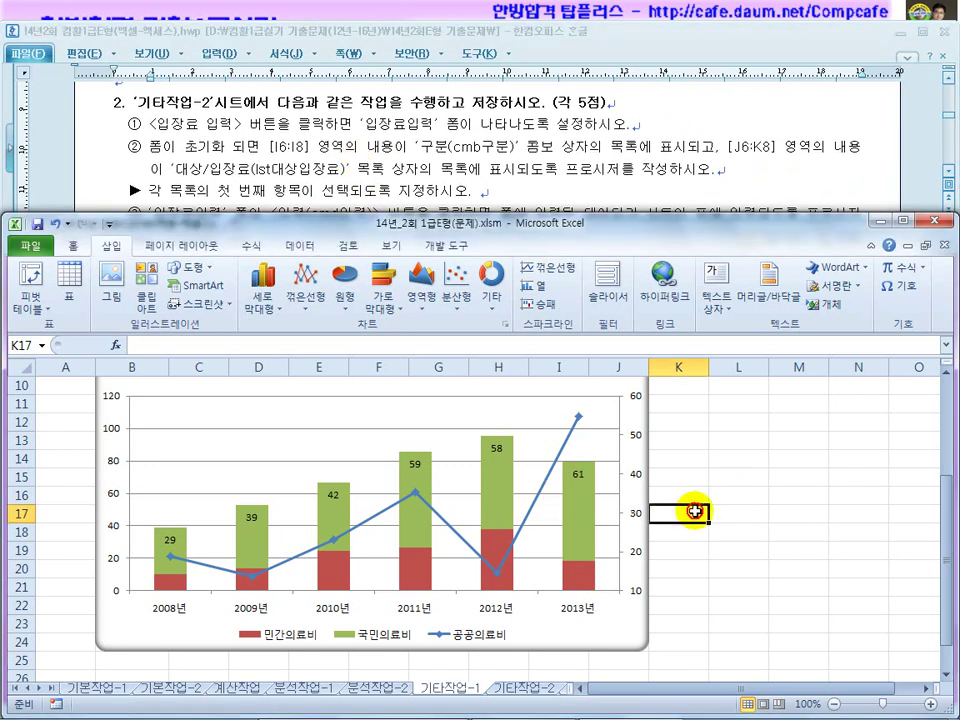
left_click(525, 688)
left_click(440, 604)
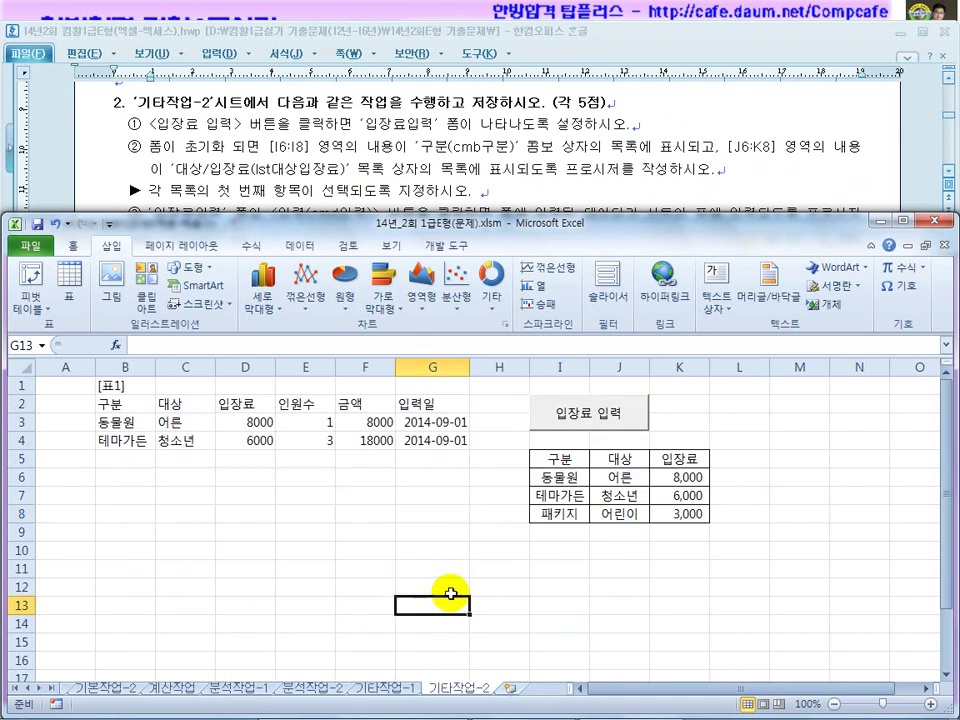
Check requirement ① of task 2, turn on design mode and open the click procedure of the 입장료 입력 button.
left_click_drag(188, 130, 242, 128)
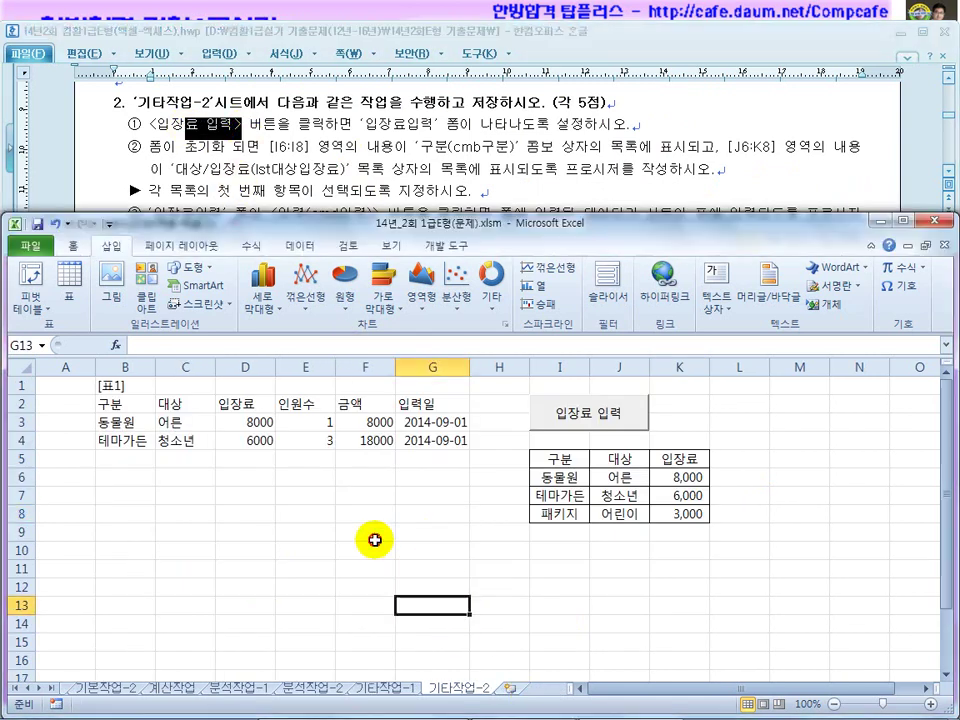
left_click(596, 418)
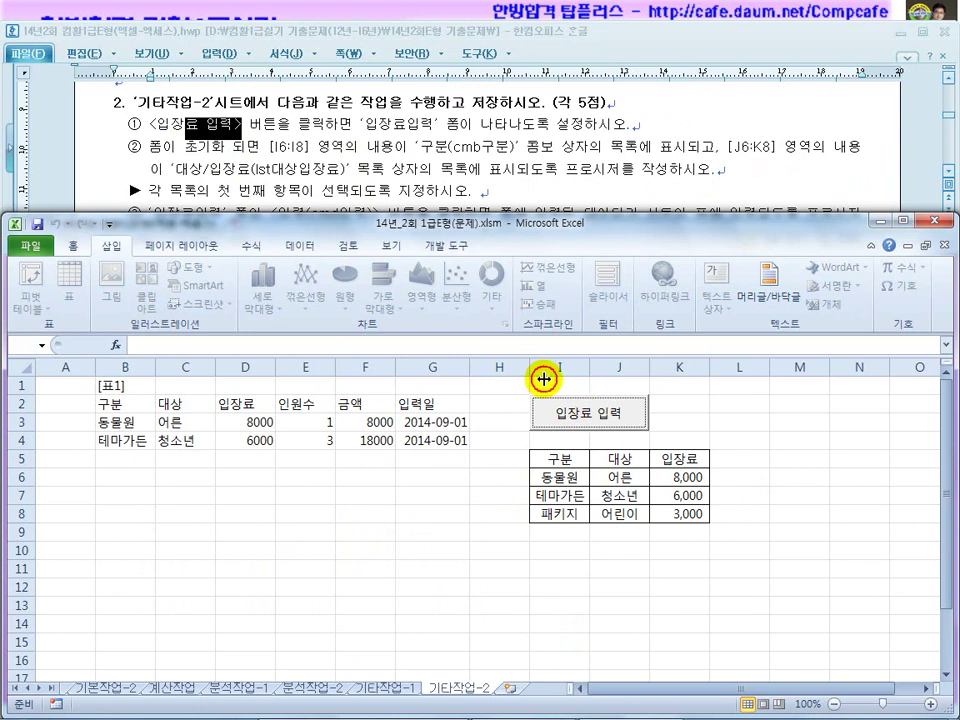
left_click_drag(290, 124, 411, 128)
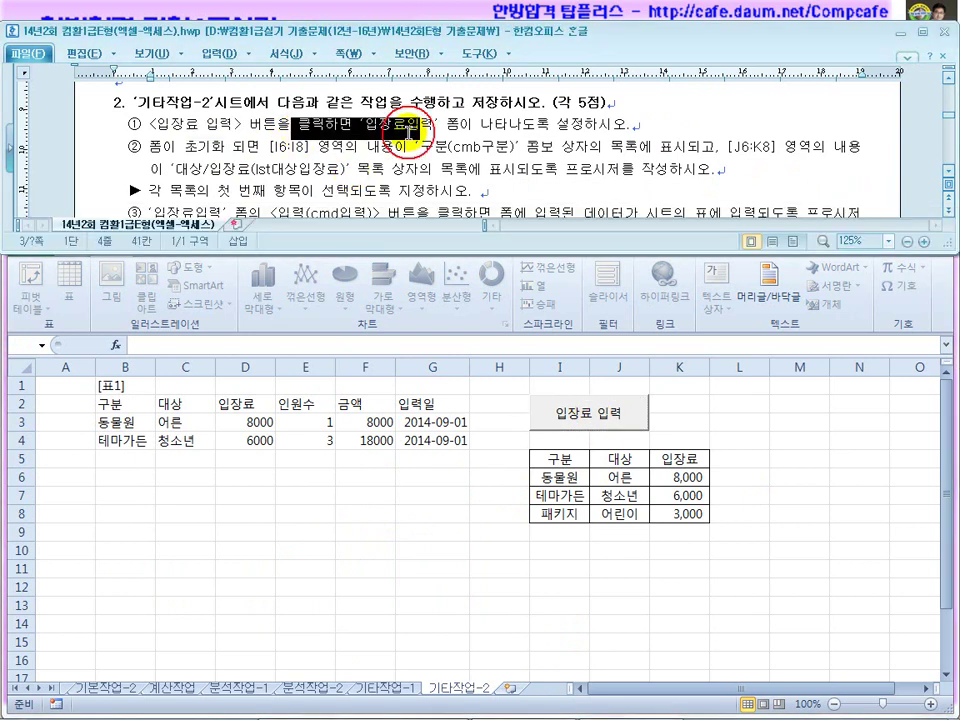
left_click(508, 131)
left_click(398, 550)
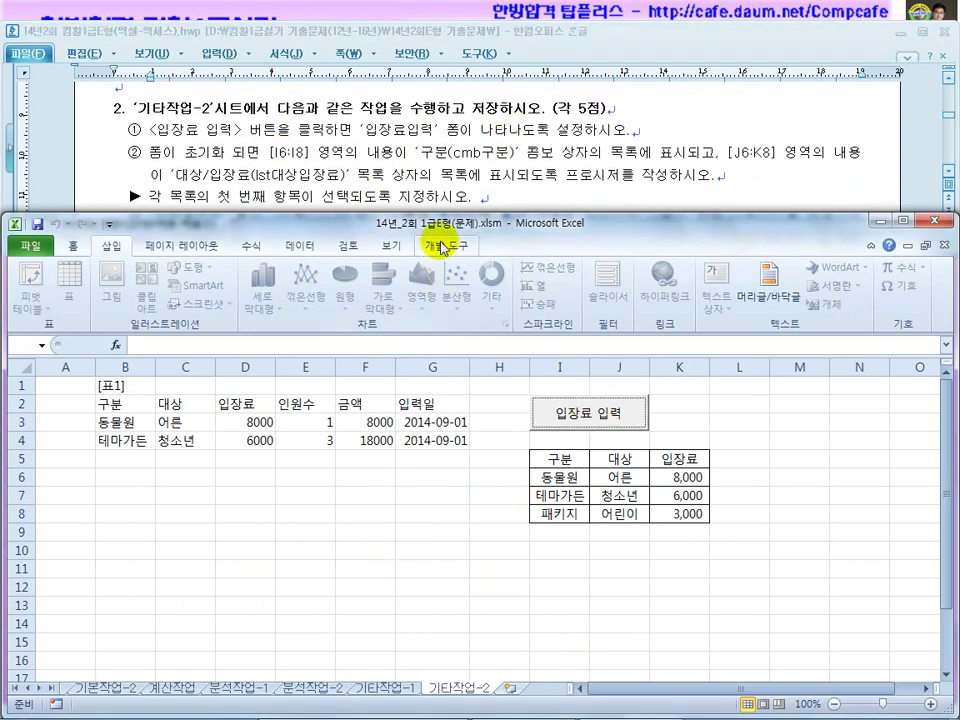
left_click(441, 243)
left_click(328, 292)
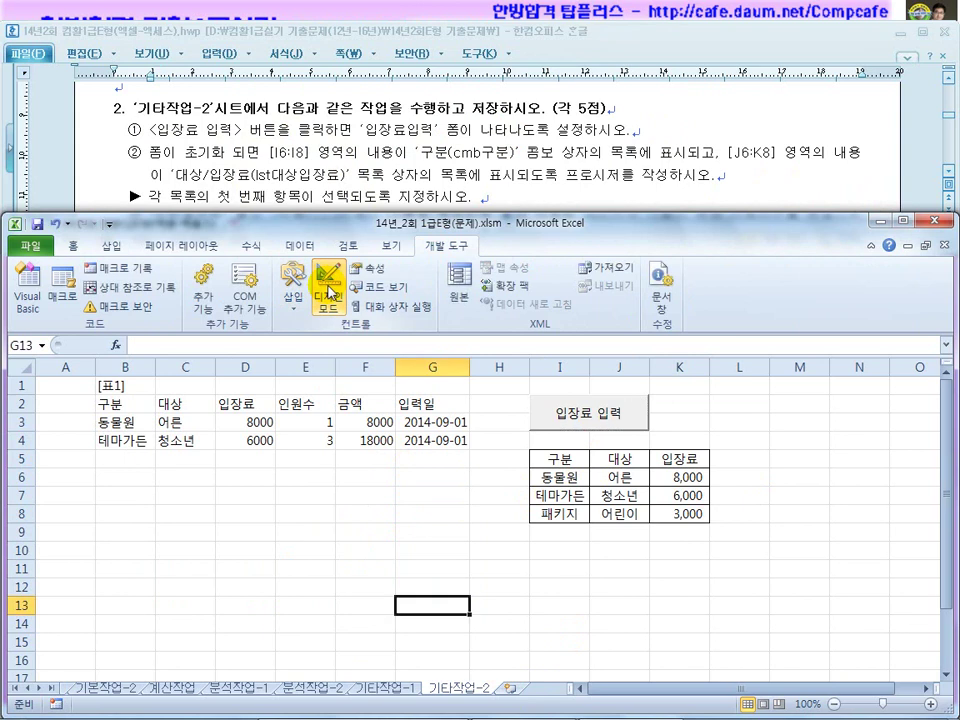
double_click(566, 413)
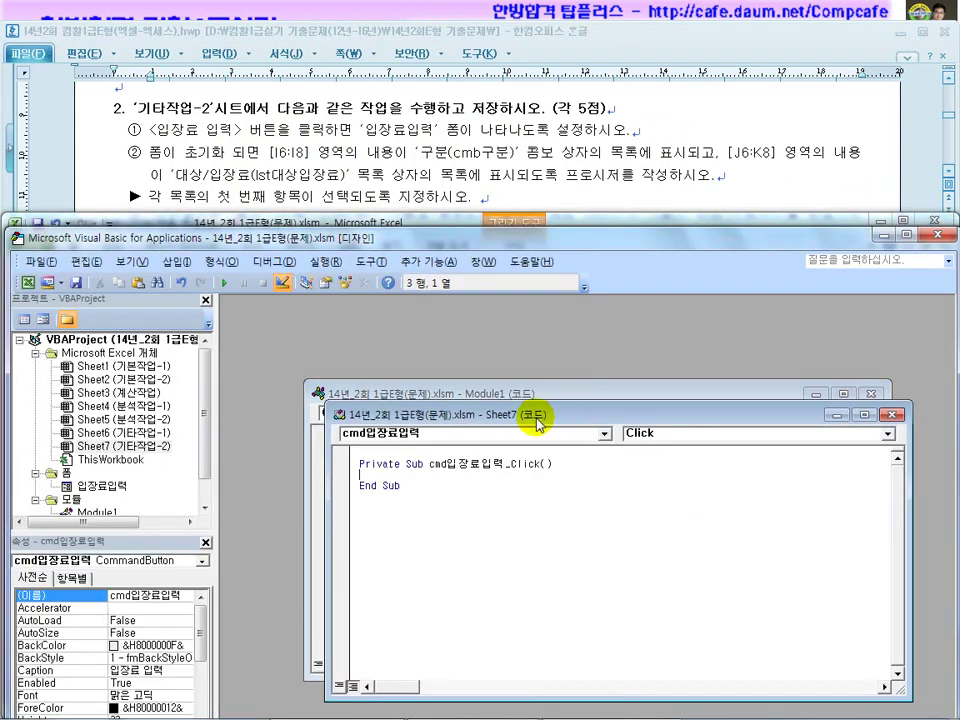
Check the form's name in the project, add 입장료입력.Show to the button's click procedure, and close the code editor.
left_click(112, 487)
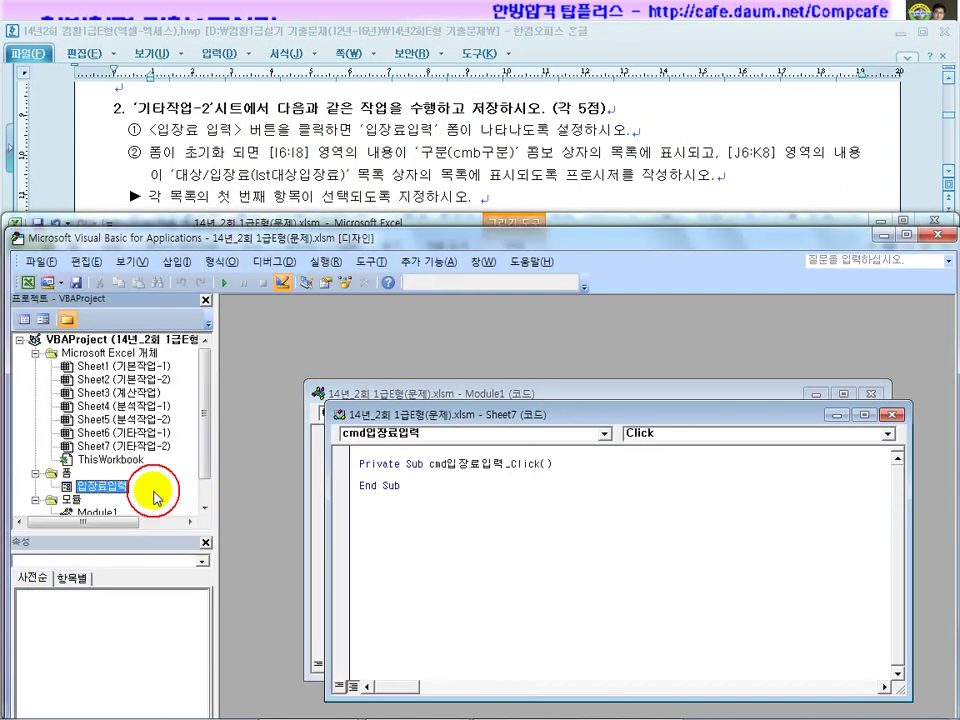
left_click(437, 473)
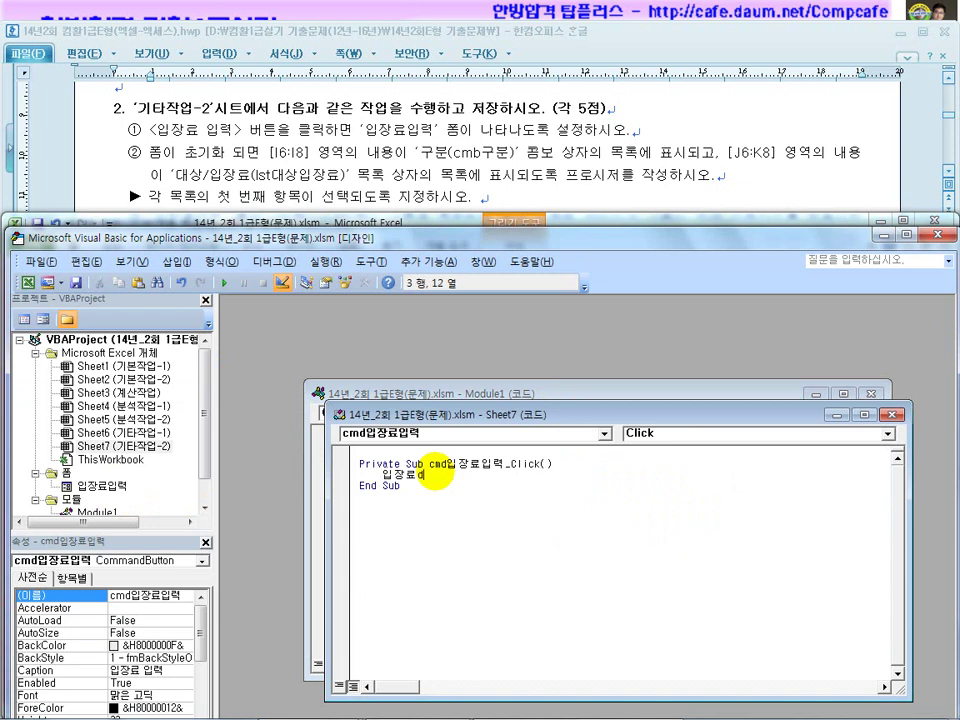
type("입장료입력.")
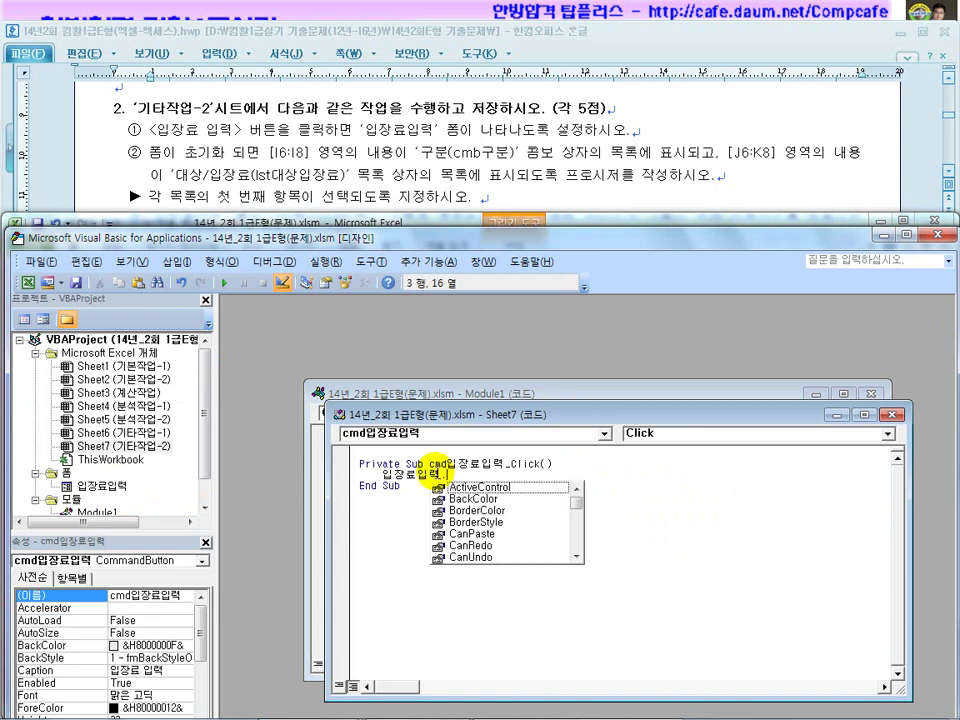
type("sh")
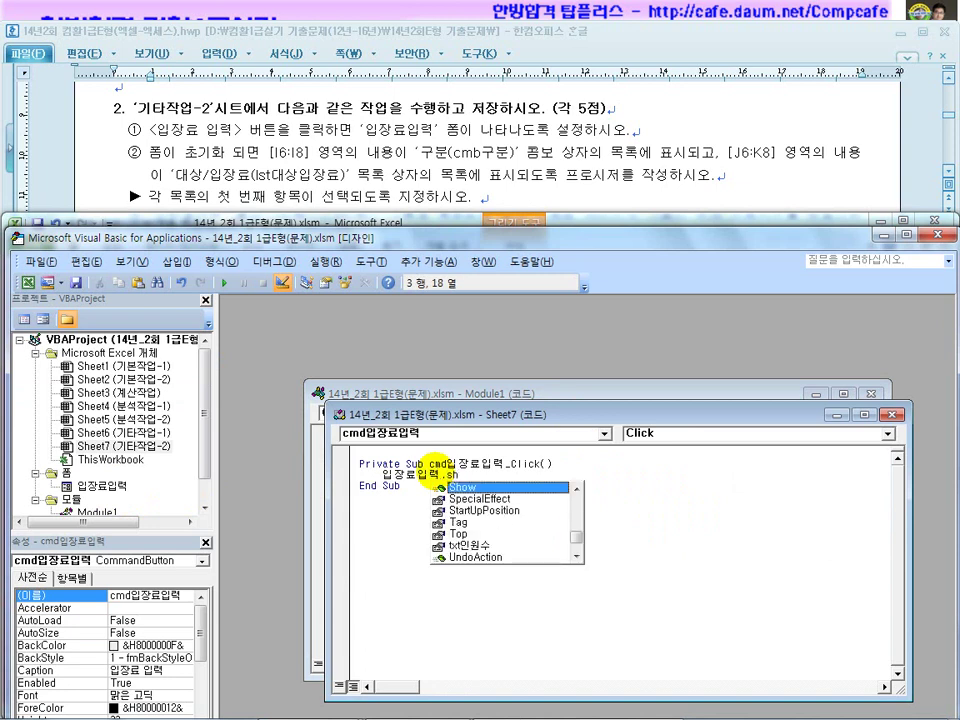
key("Tab")
left_click(937, 235)
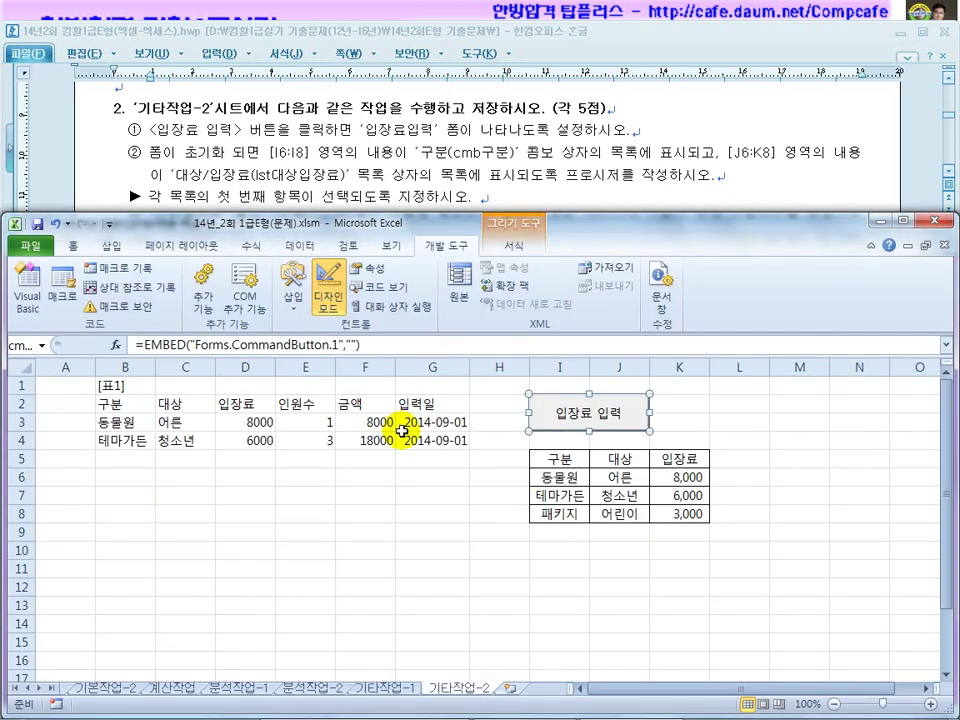
Turn off design mode, launch the 입장료입력 form from its button, and move it clear of the I5:K8 table.
left_click(329, 287)
left_click(567, 413)
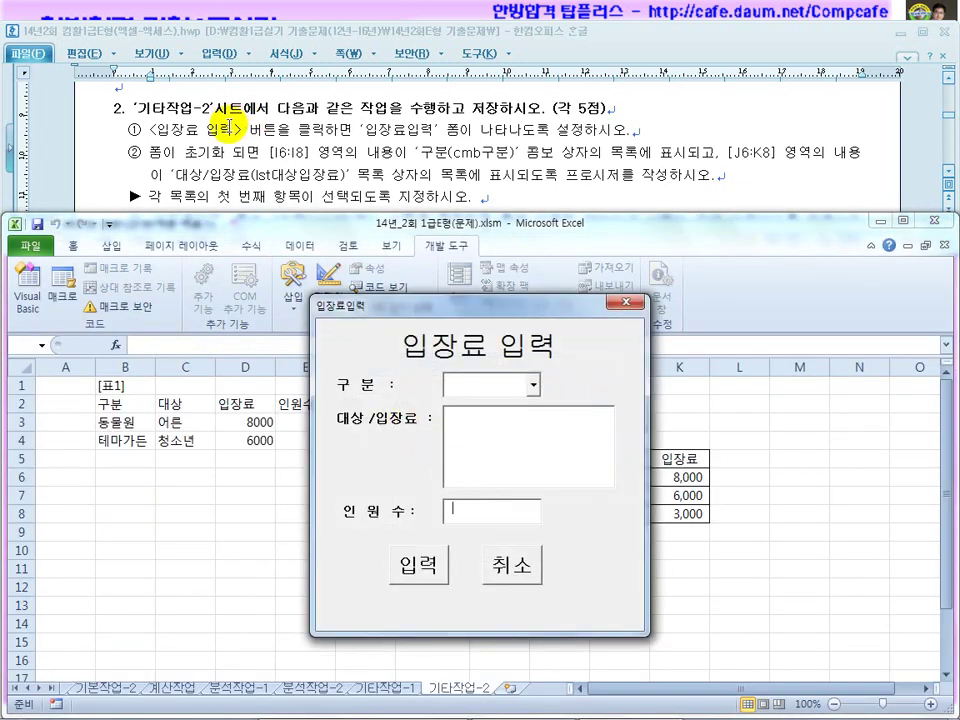
left_click_drag(177, 155, 325, 131)
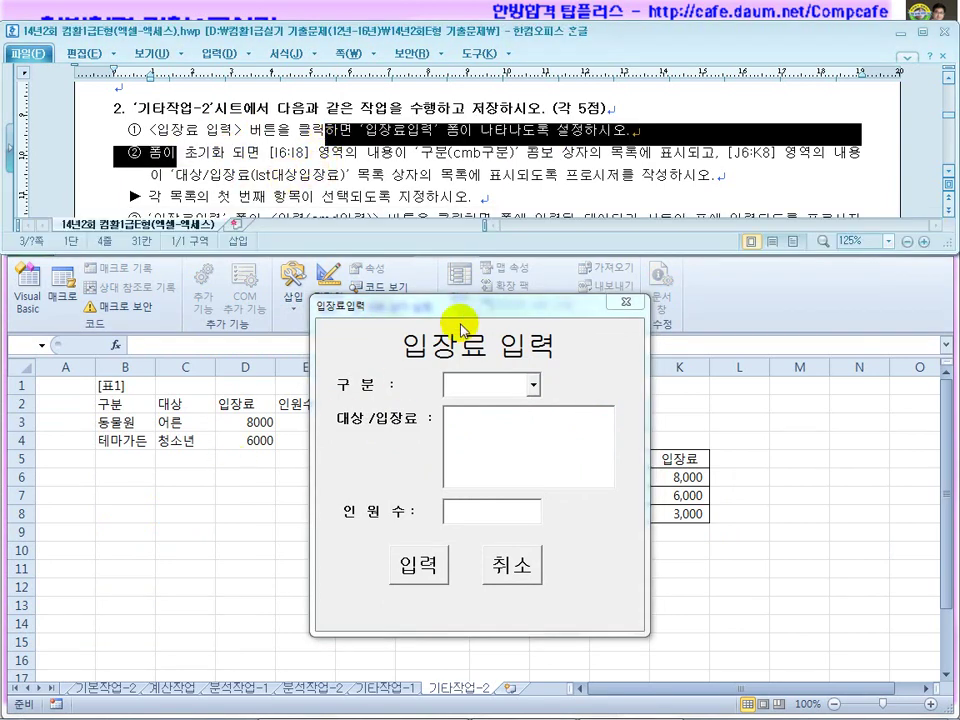
left_click_drag(460, 308, 212, 323)
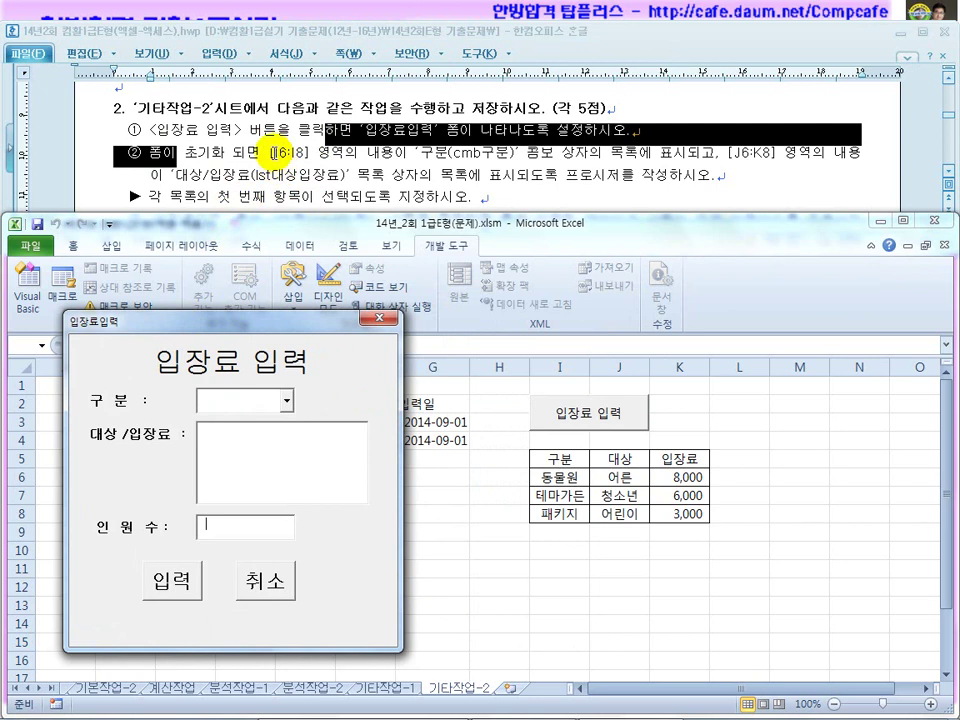
Examine the form's 구분 combo box list against requirement ②, which calls for the contents of I6:I8.
left_click_drag(275, 154, 328, 153)
left_click(552, 458)
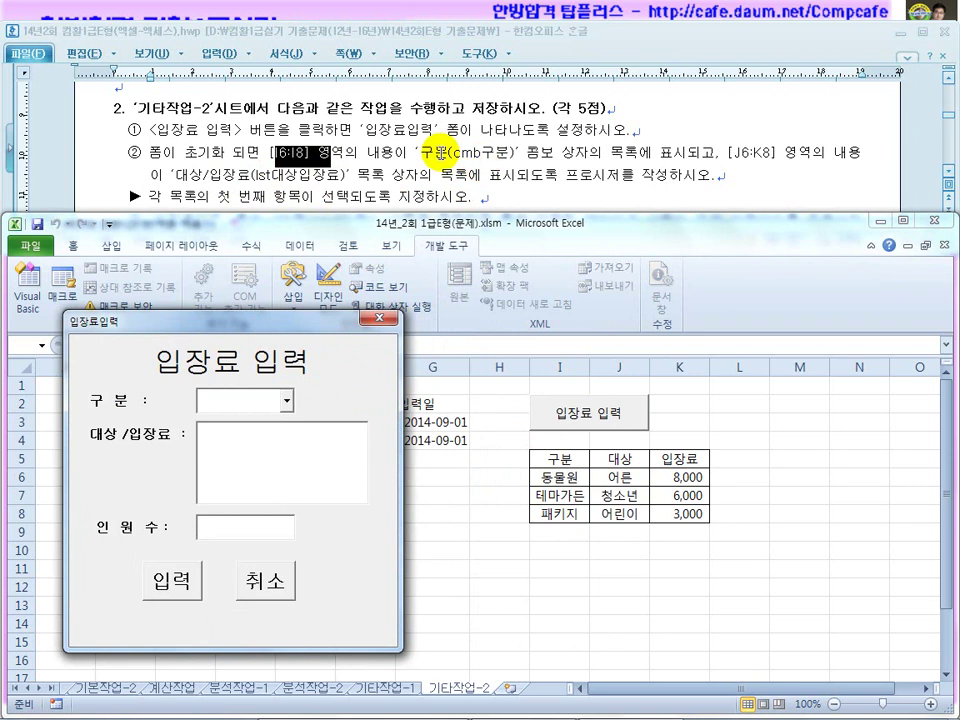
left_click(286, 401)
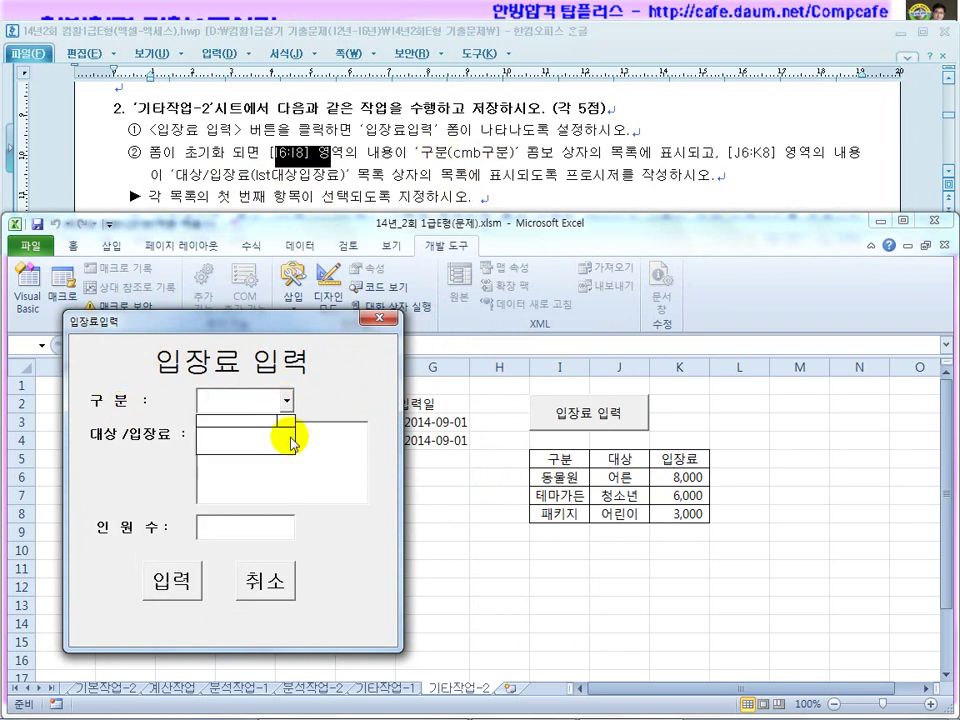
left_click(556, 152)
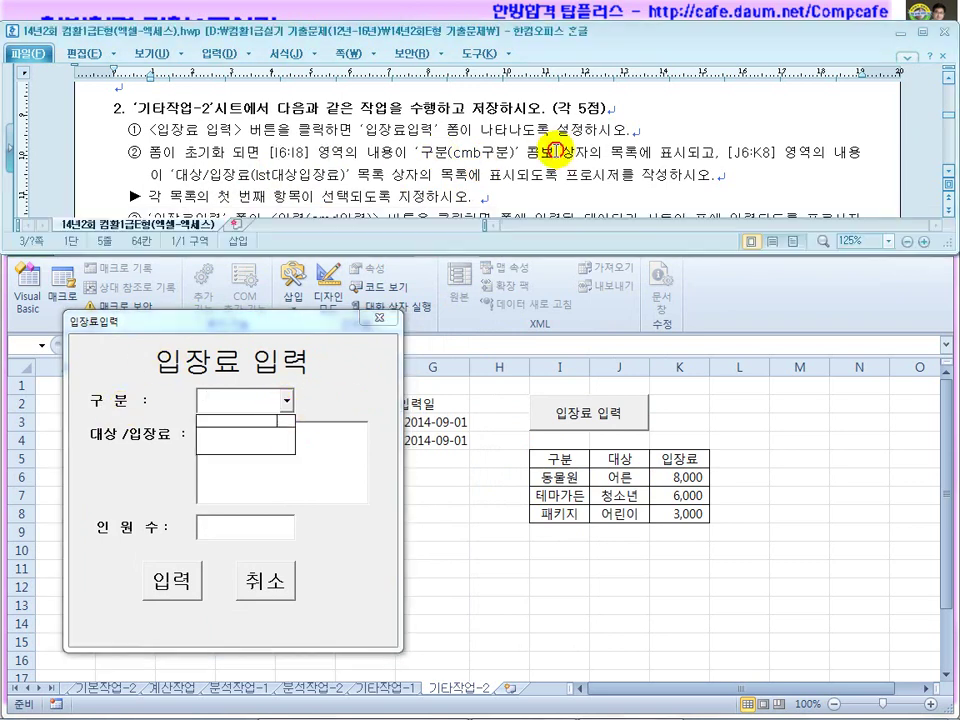
left_click(369, 377)
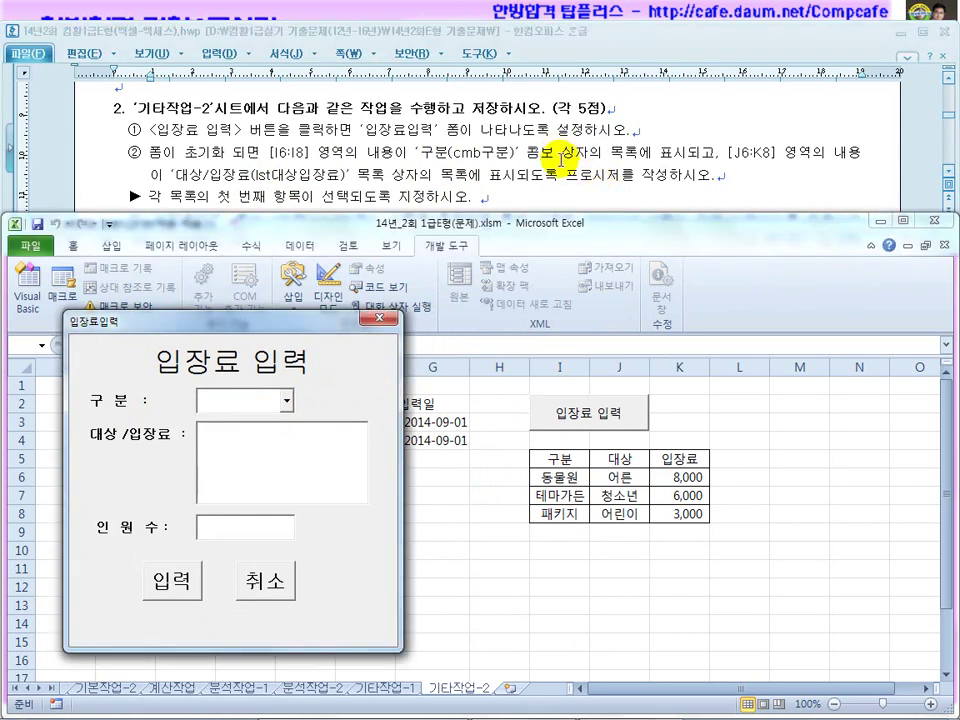
Compare requirement ② and its first-item note with the form's empty 구분 combo box and 대상/입장료 list box.
left_click_drag(561, 153, 665, 152)
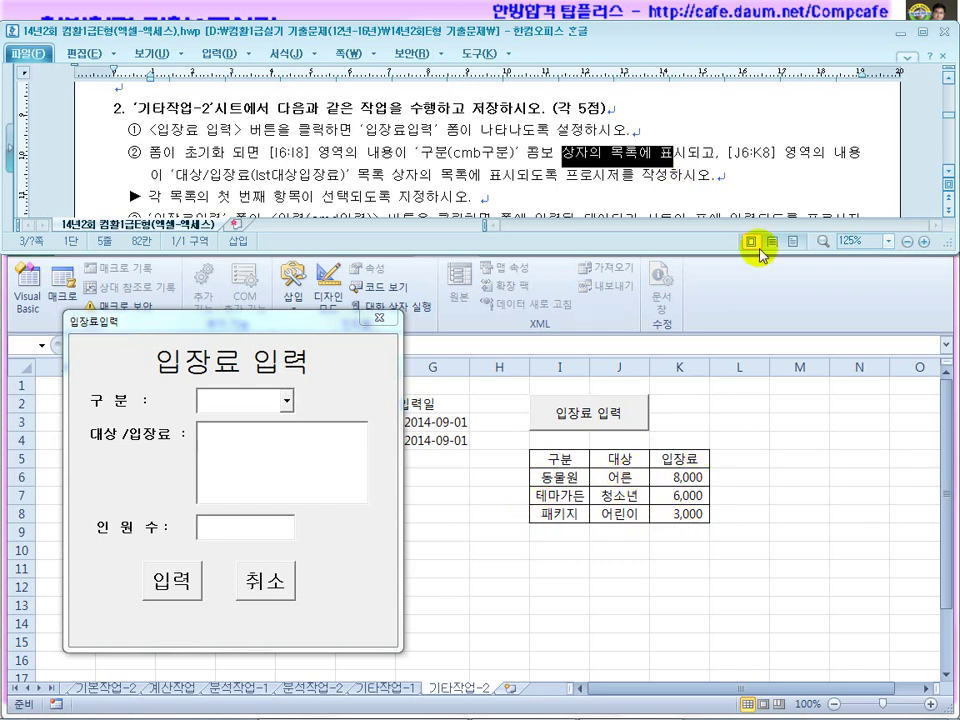
left_click(246, 470)
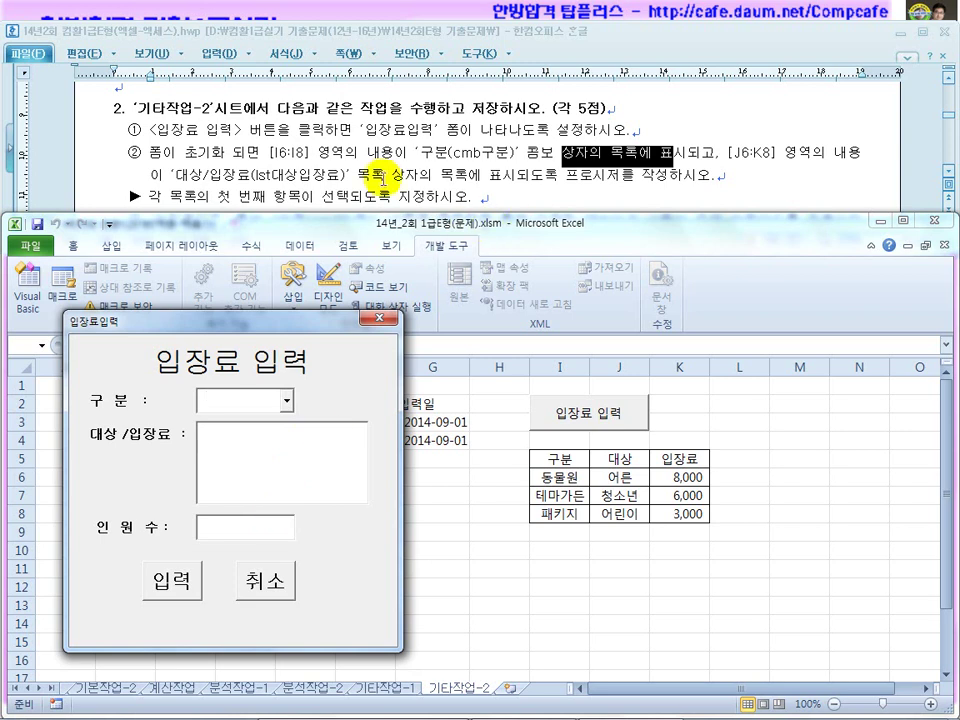
left_click_drag(386, 176, 497, 180)
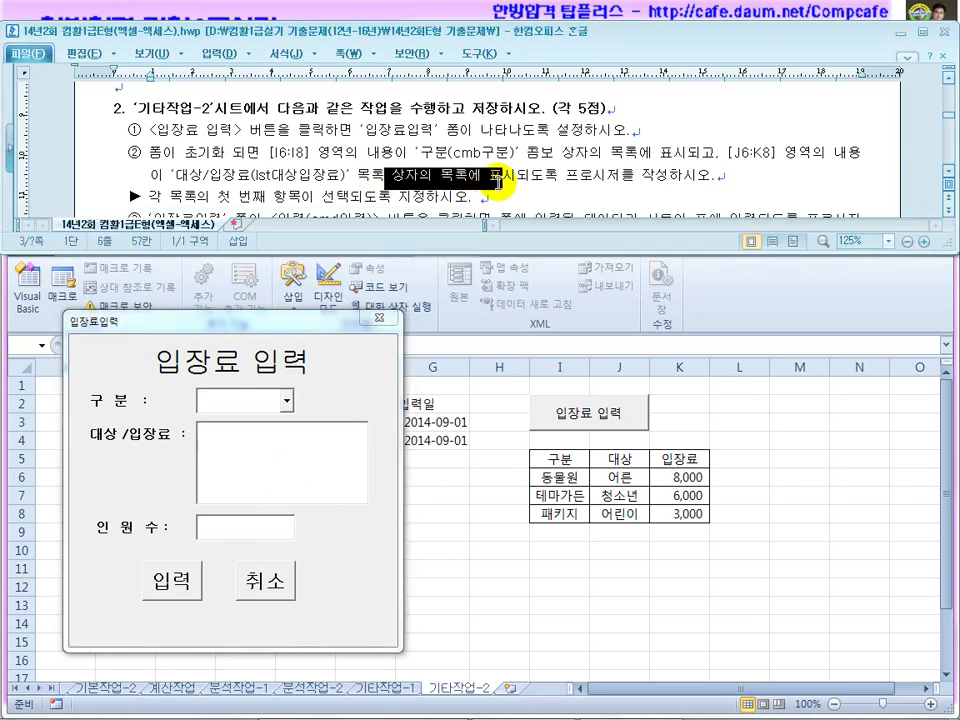
left_click_drag(168, 197, 313, 197)
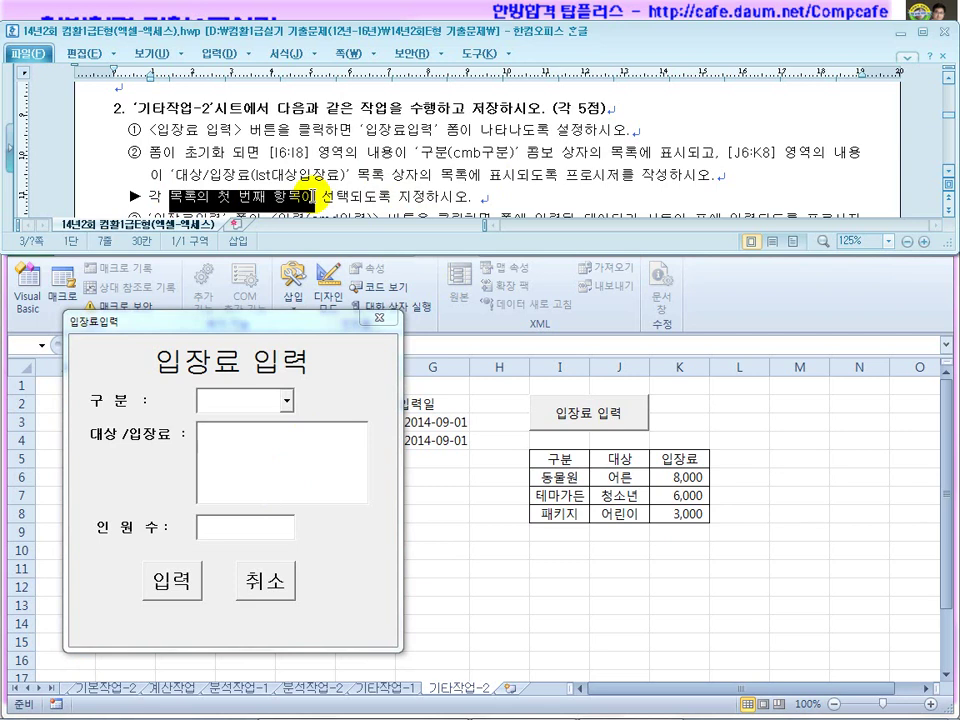
left_click(287, 400)
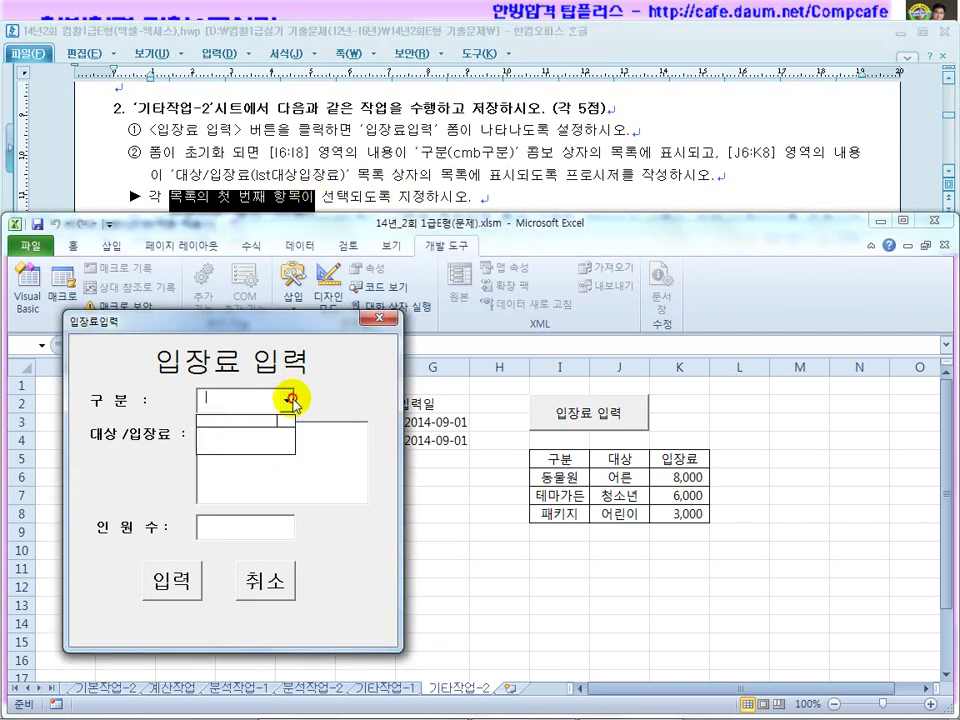
left_click(271, 485)
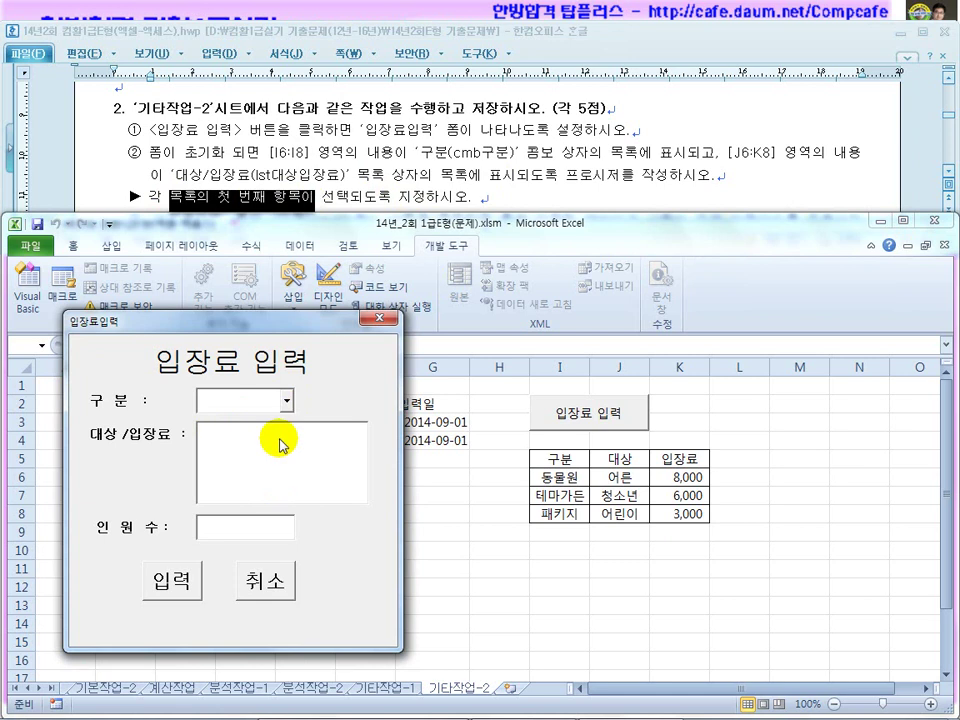
left_click(340, 170)
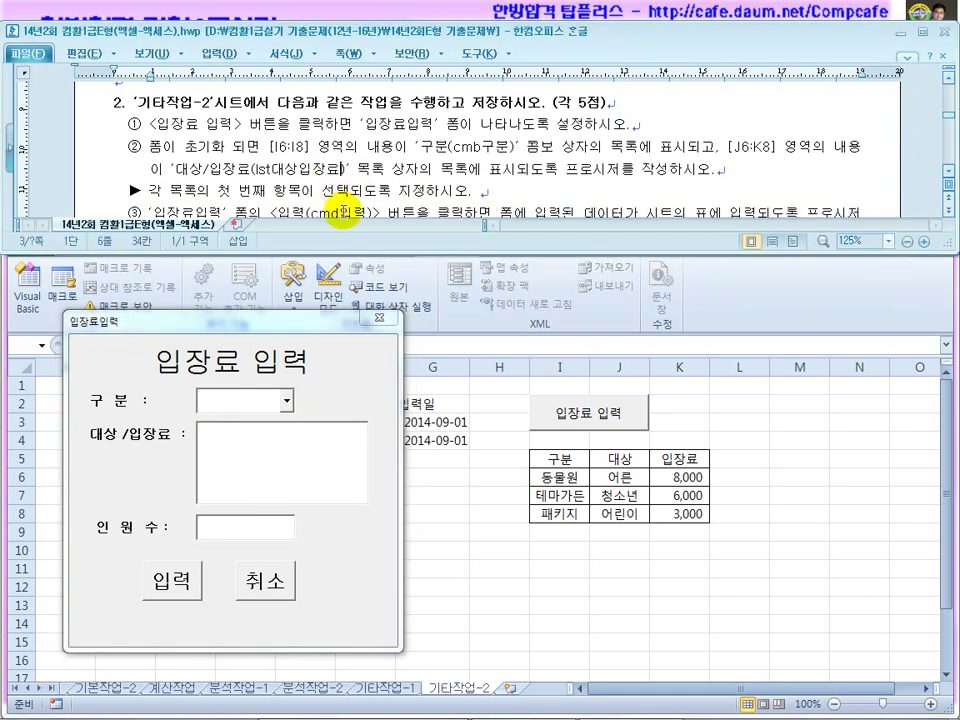
left_click(464, 476)
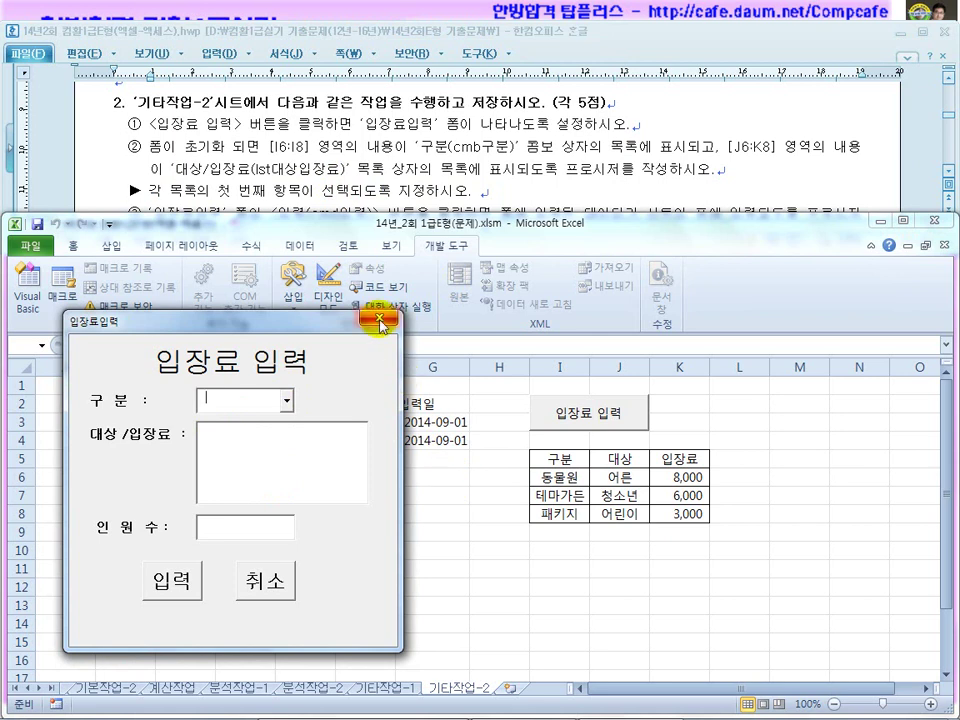
left_click_drag(200, 146, 364, 176)
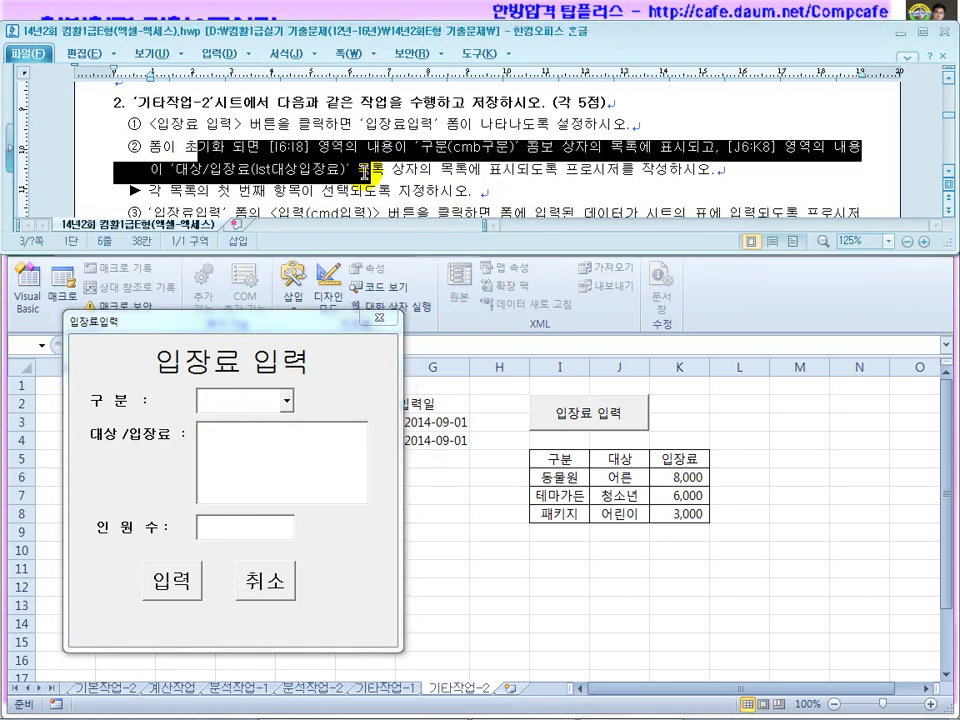
Close the running form, turn on design mode, and open the 입장료입력 form's design in the VBA editor with the toolbox closed.
left_click(379, 317)
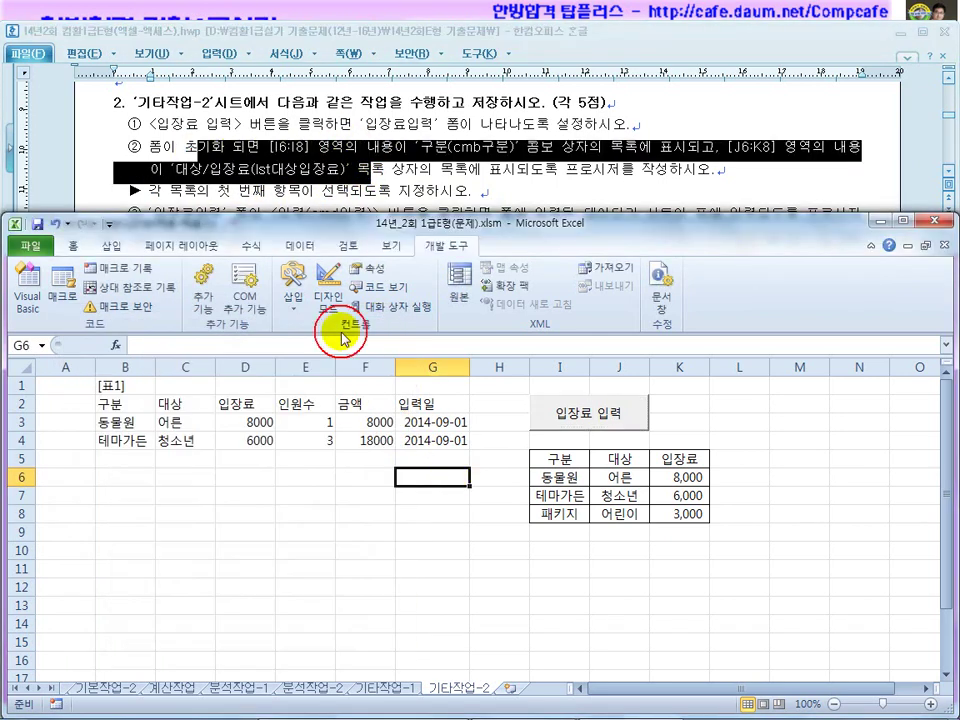
left_click(320, 290)
double_click(587, 422)
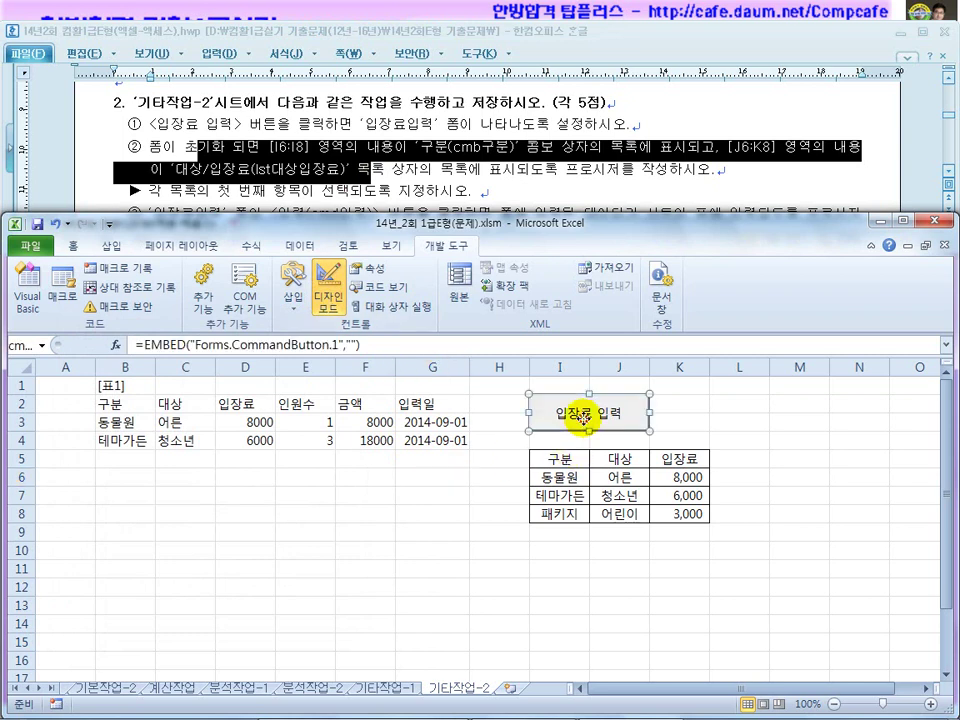
left_click(93, 487)
double_click(93, 487)
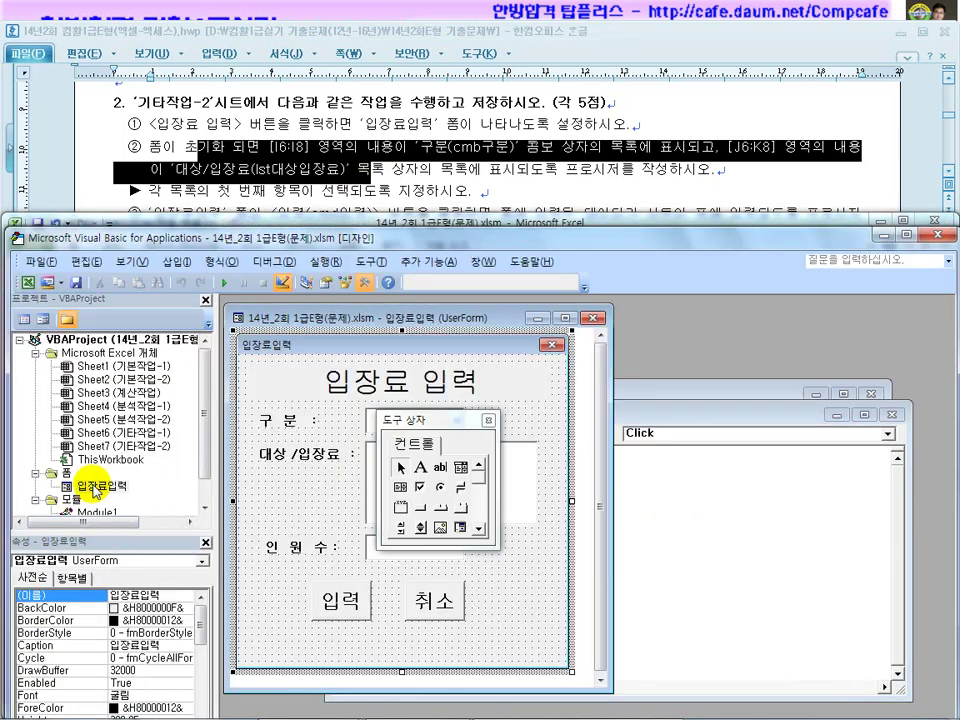
left_click(131, 261)
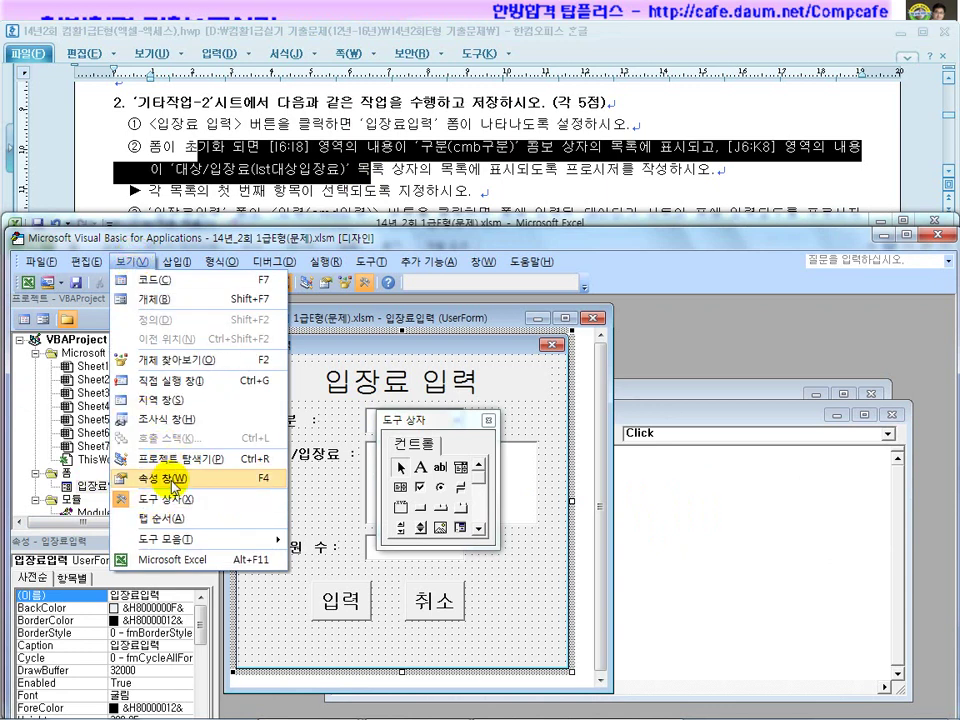
left_click(491, 424)
left_click(491, 424)
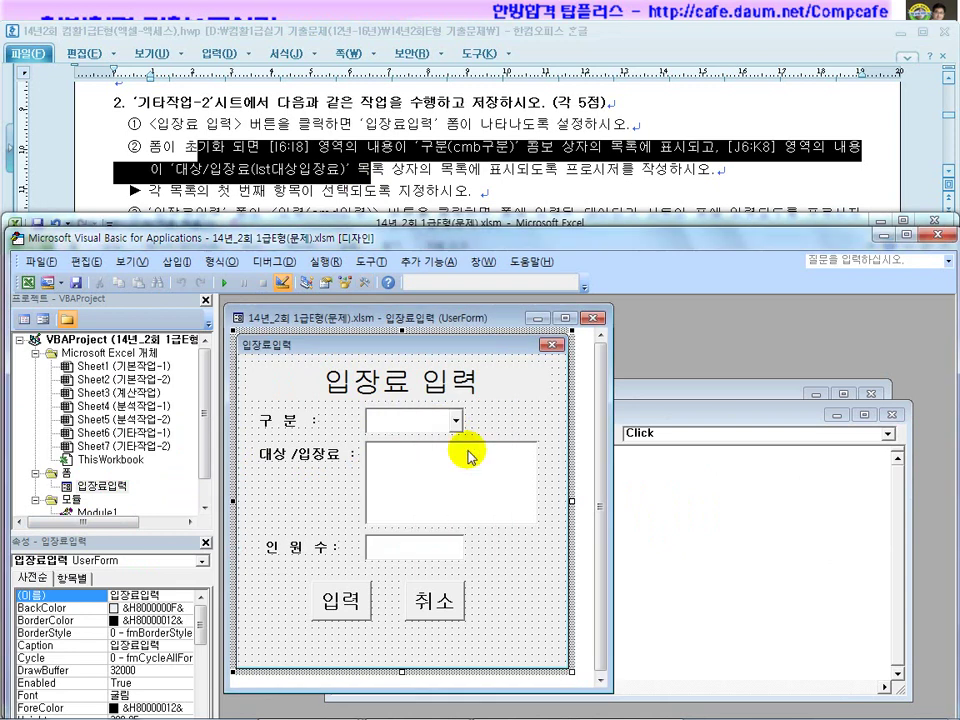
Create the form's UserForm_Initialize procedure, delete the empty UserForm_Click procedure, and place the code window beside the form design.
double_click(524, 586)
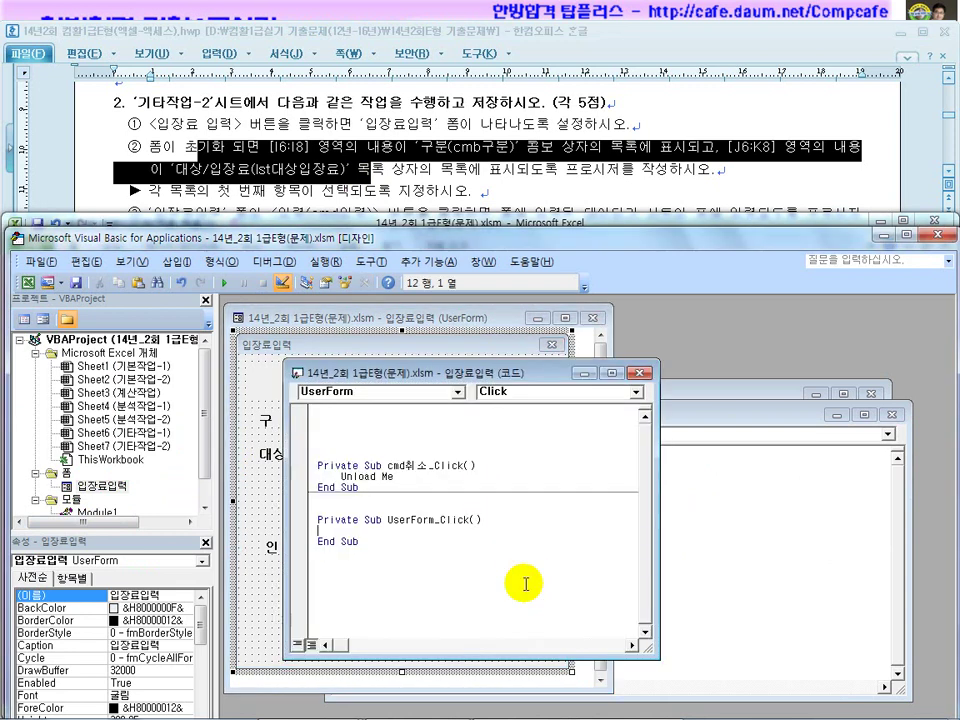
left_click(493, 392)
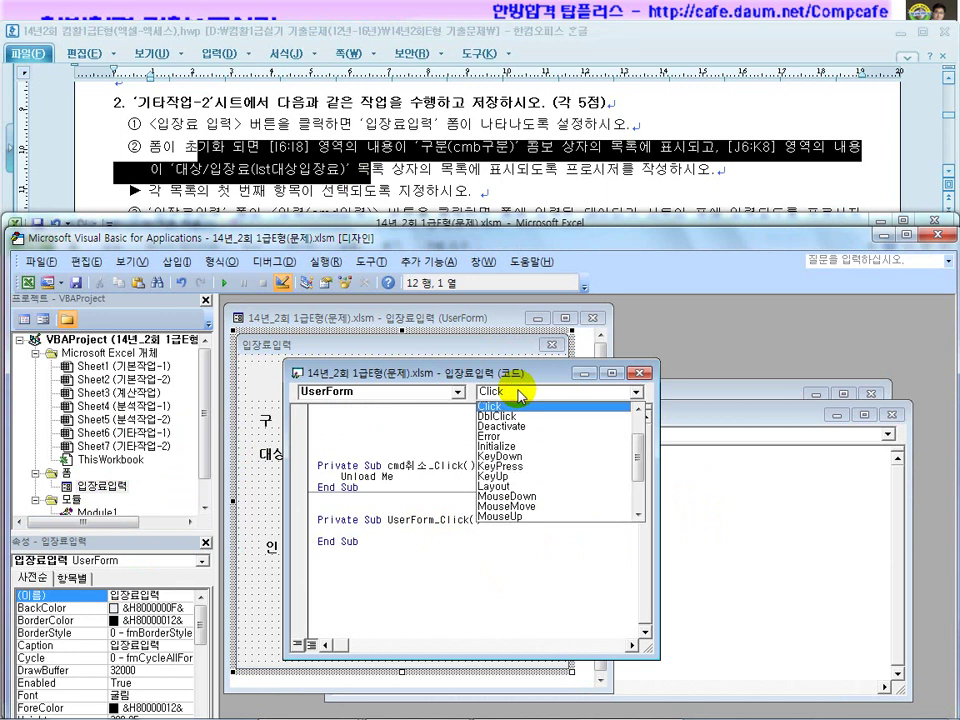
left_click(521, 446)
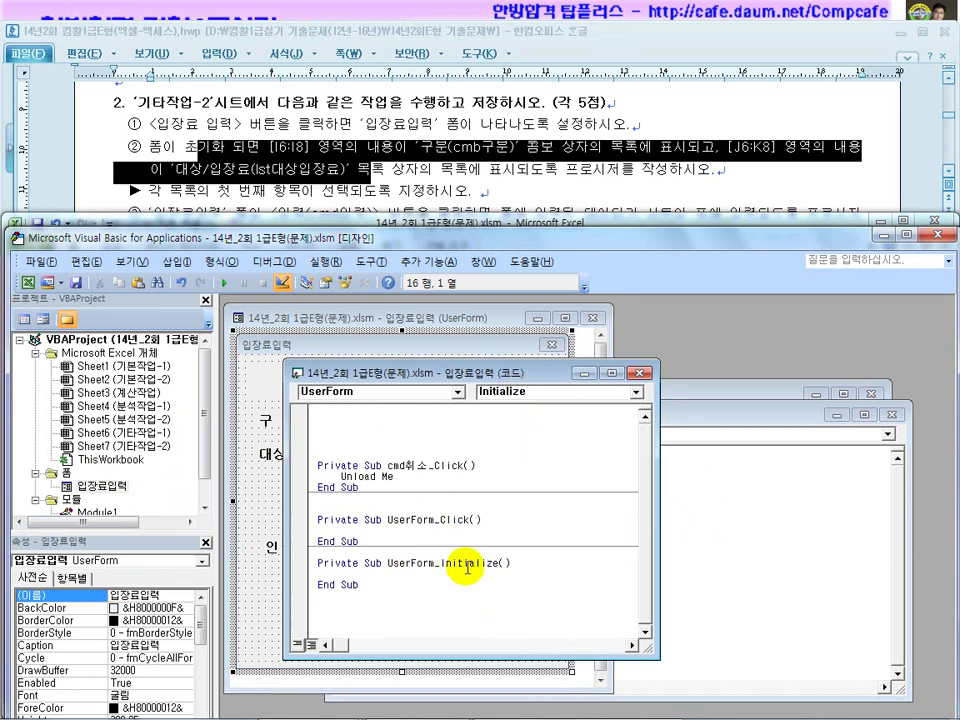
left_click_drag(362, 541, 311, 523)
key("Delete")
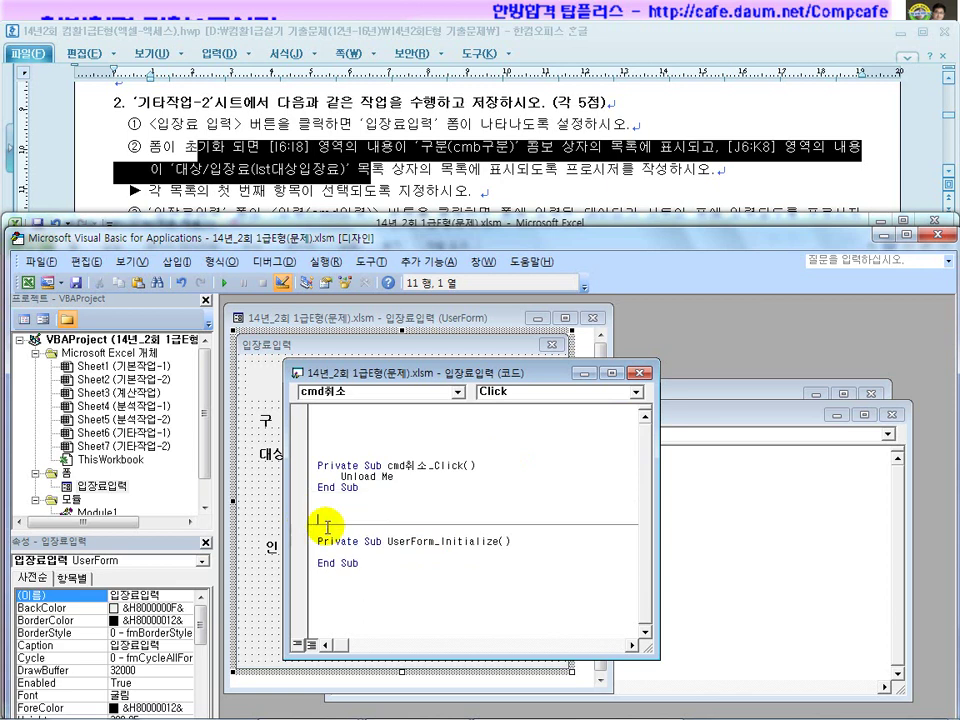
left_click(363, 555)
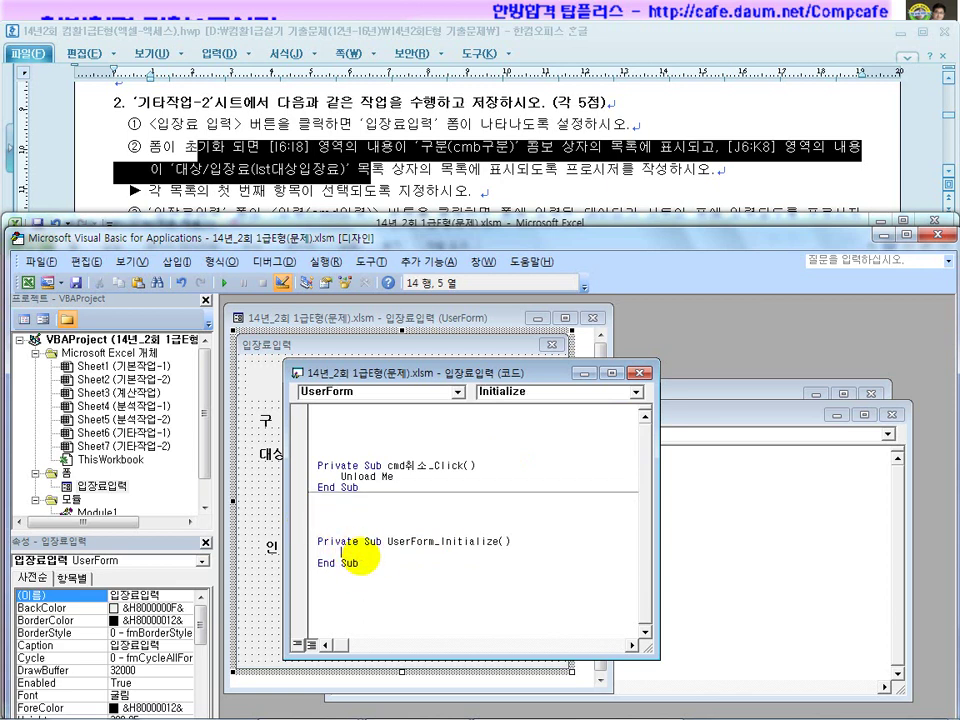
left_click_drag(413, 379, 718, 332)
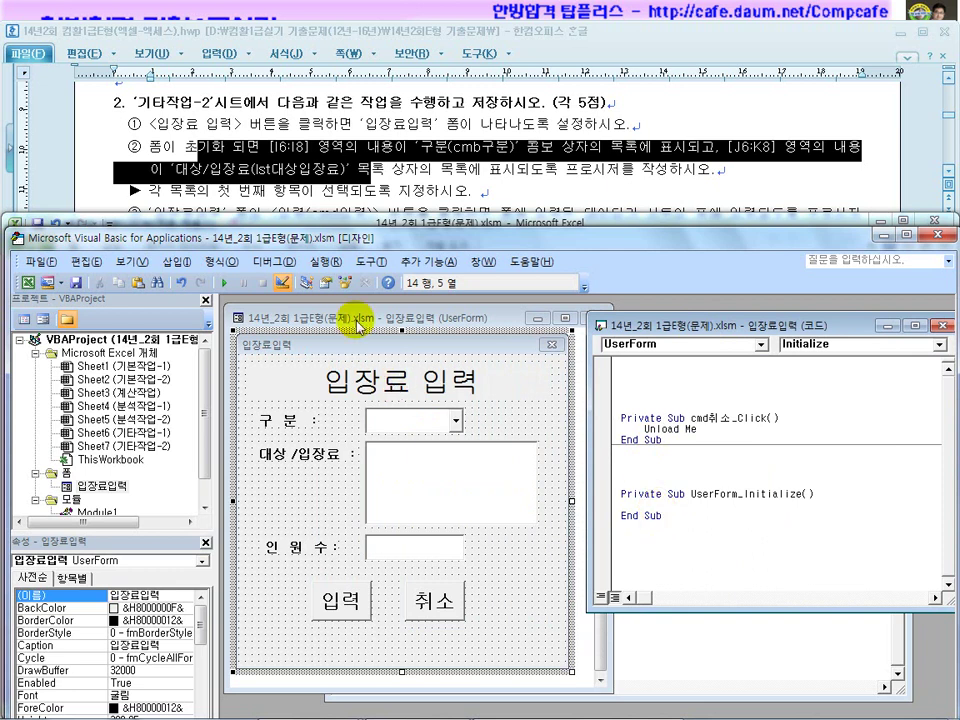
Copy the combo box's name into the Initialize procedure and complete the line as cmb구분.RowSource = "I6:I8".
left_click(396, 421)
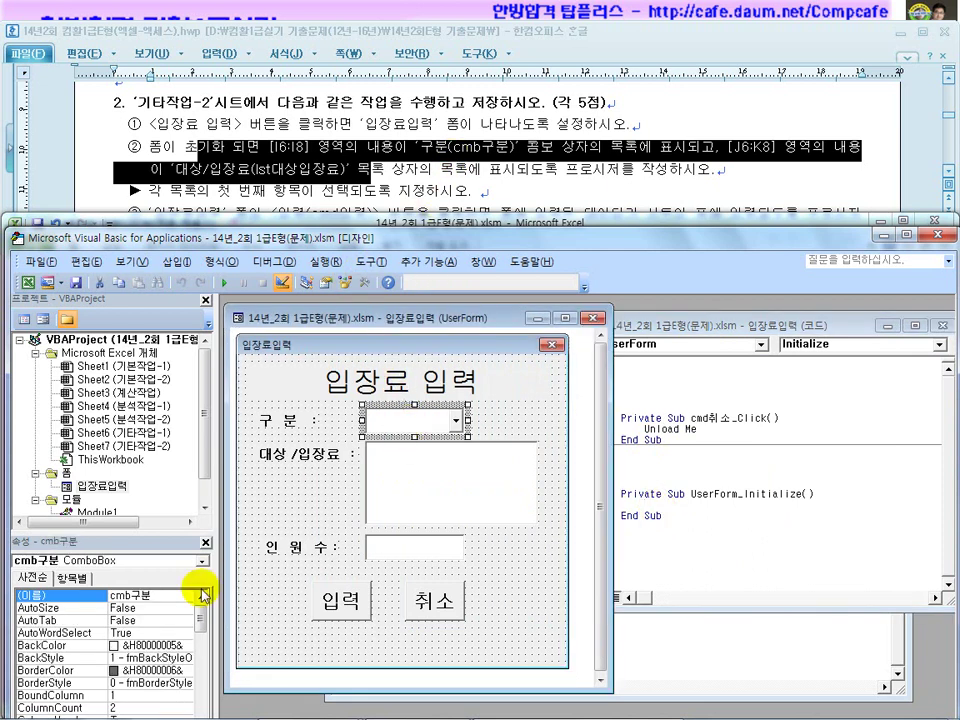
left_click(133, 595)
key("ctrl+c")
left_click(655, 504)
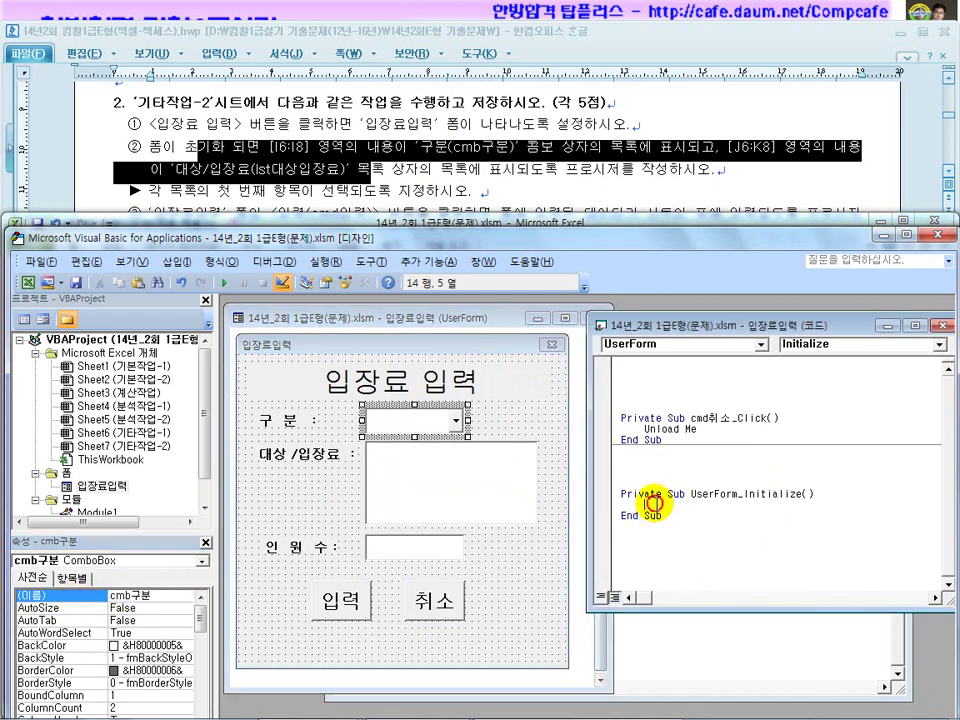
key("ctrl+v")
type(".RowSource")
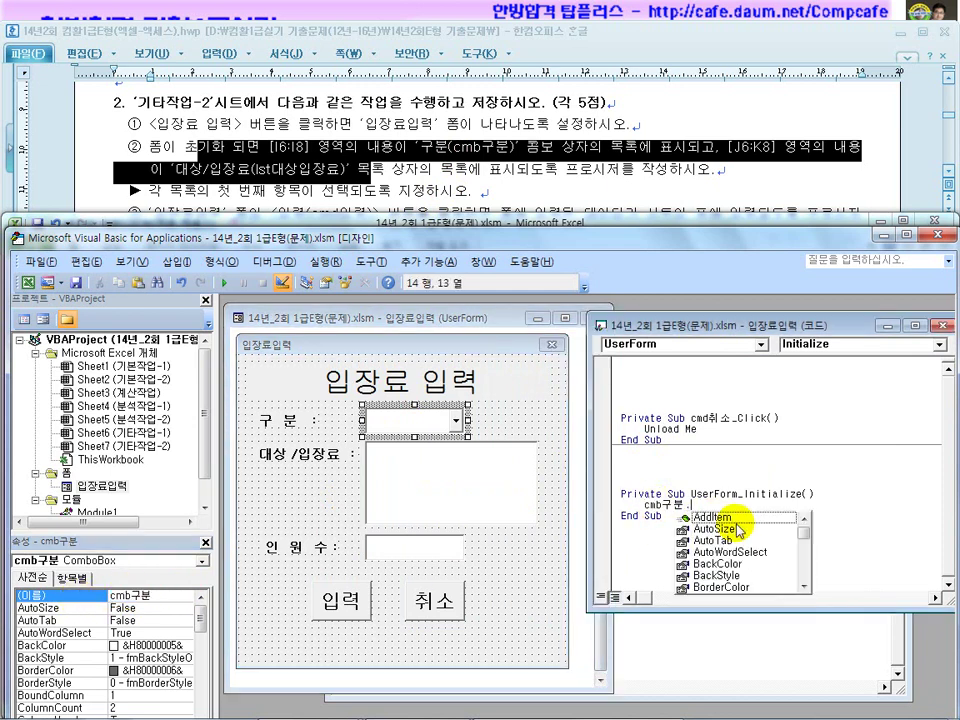
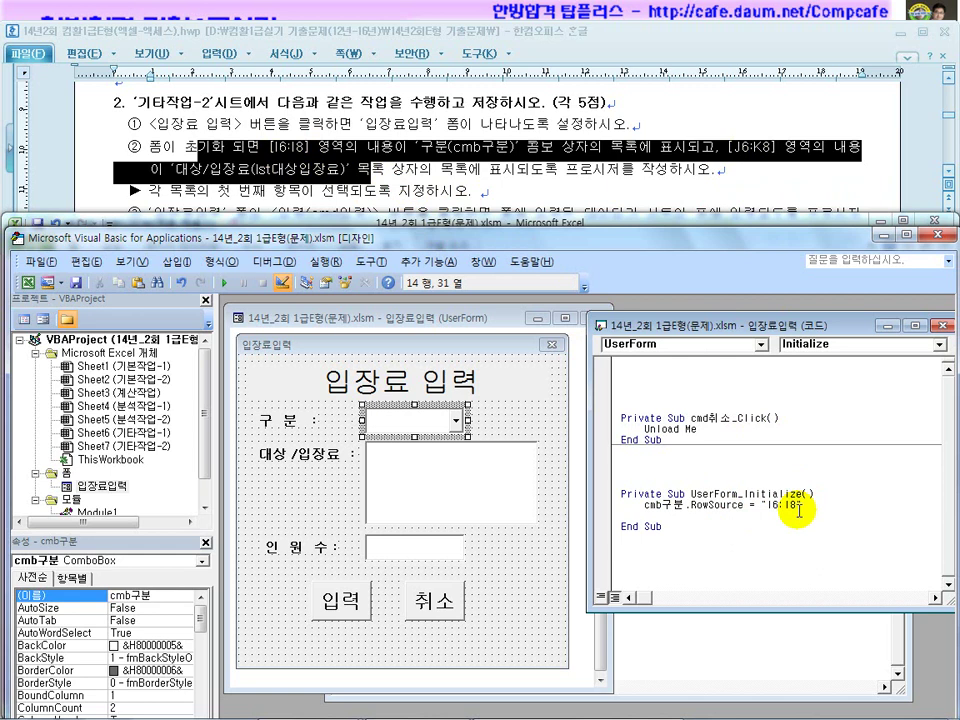
type("\"")
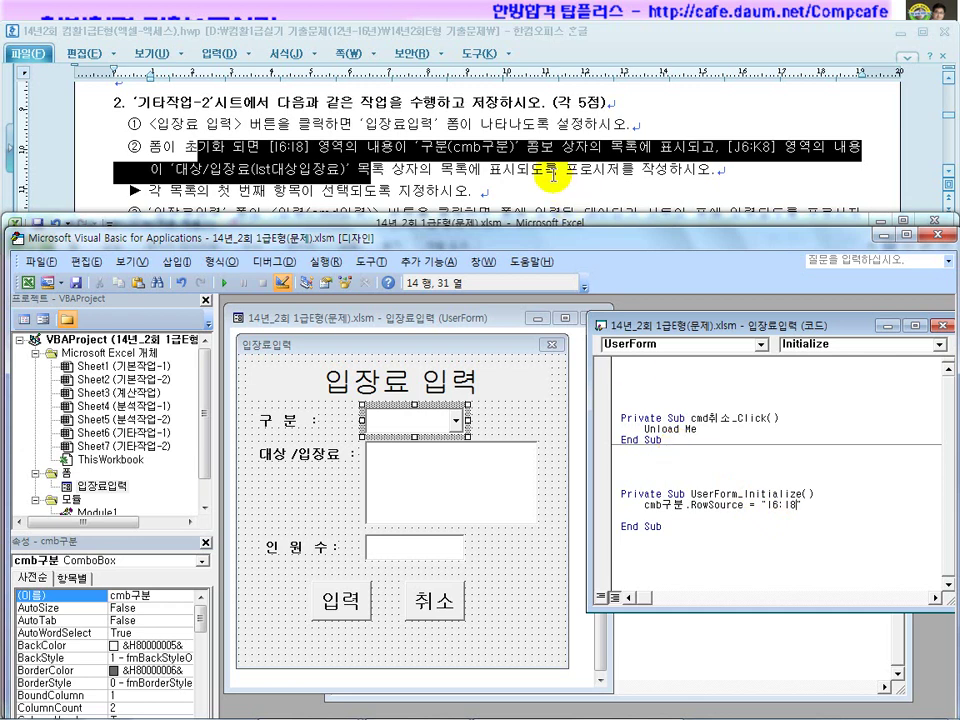
Copy the list box's name onto a new line of the Initialize procedure and complete it as lst대상입장료.RowSource = "J6:K8".
left_click(435, 476)
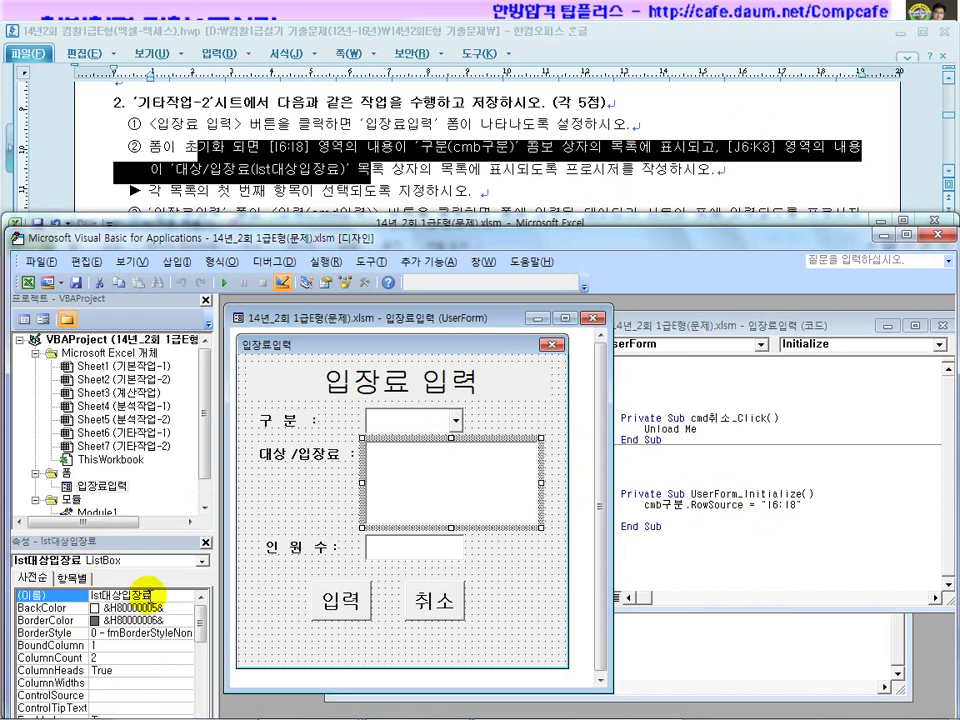
double_click(128, 596)
key("ctrl+c")
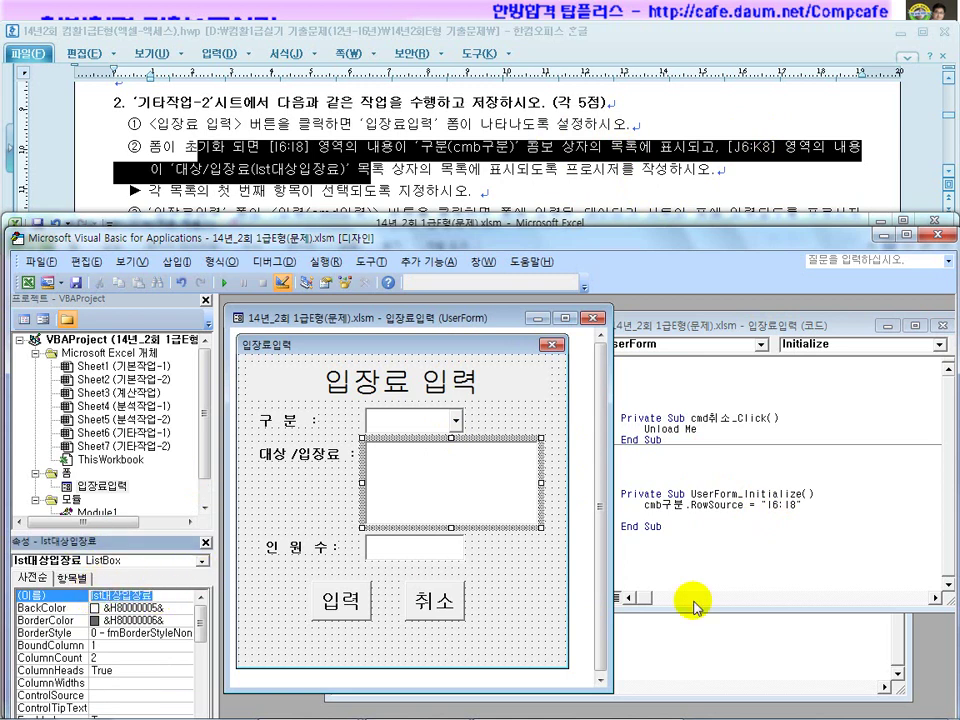
left_click(818, 506)
key("Return")
key("ctrl+v")
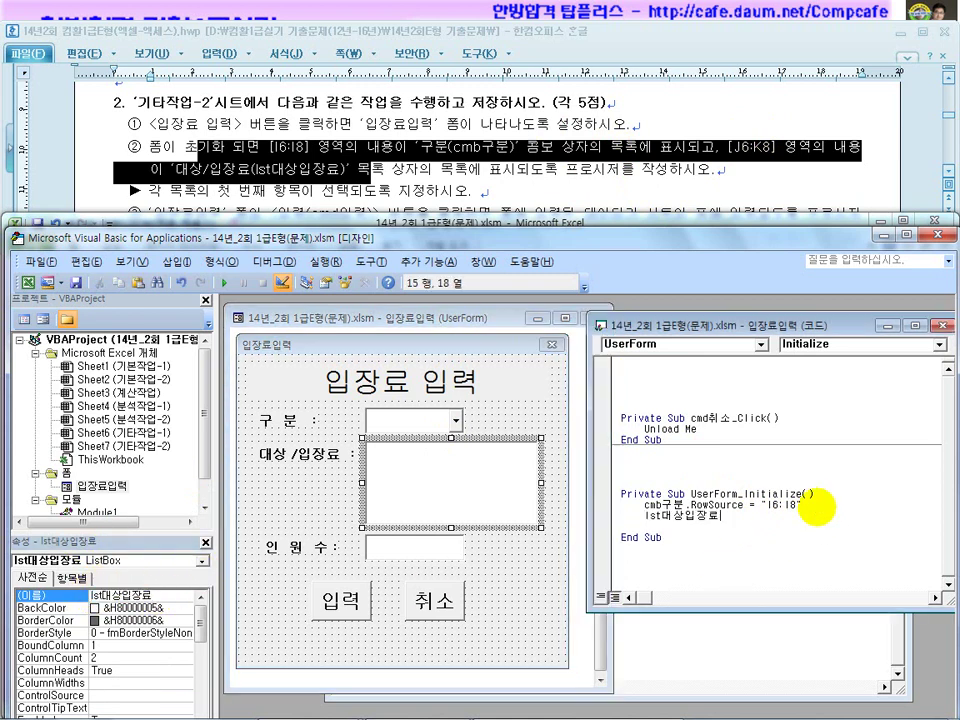
type(".ro")
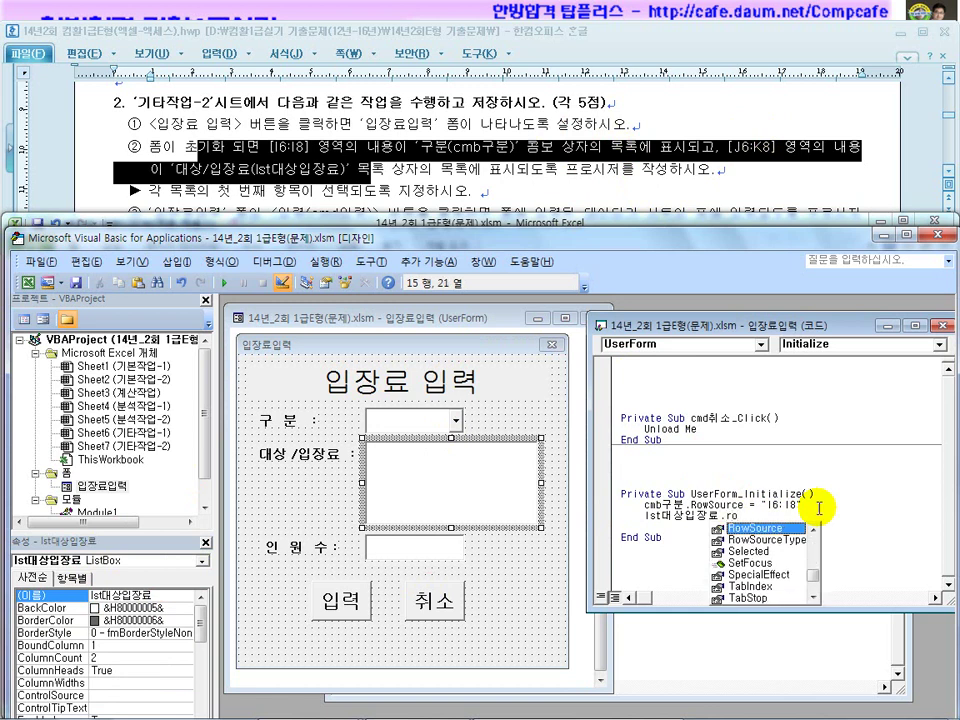
key("Tab")
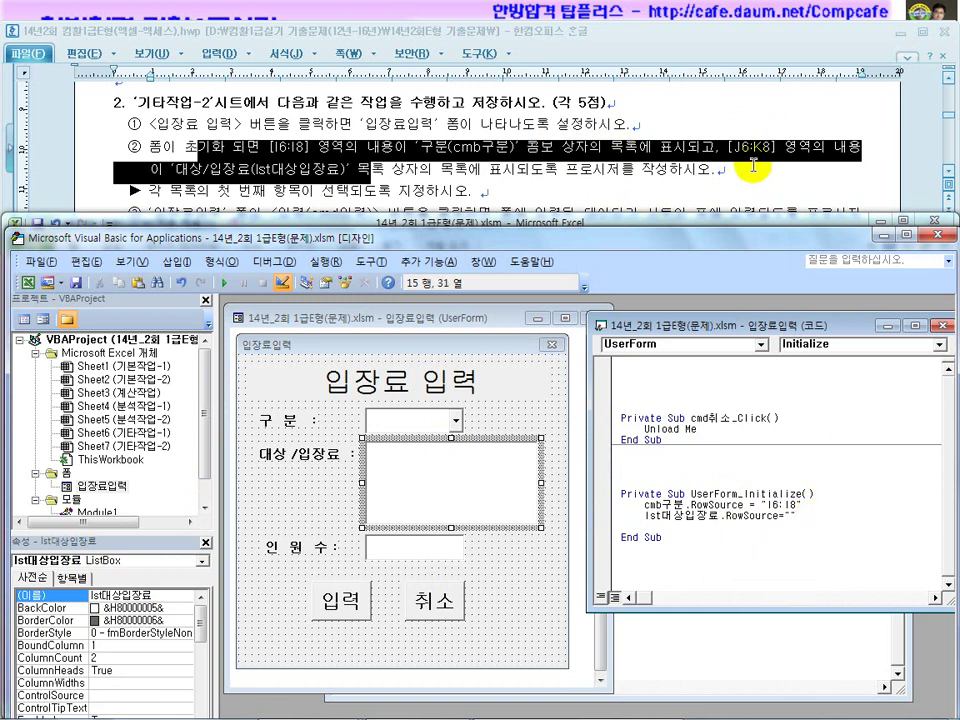
left_click(789, 517)
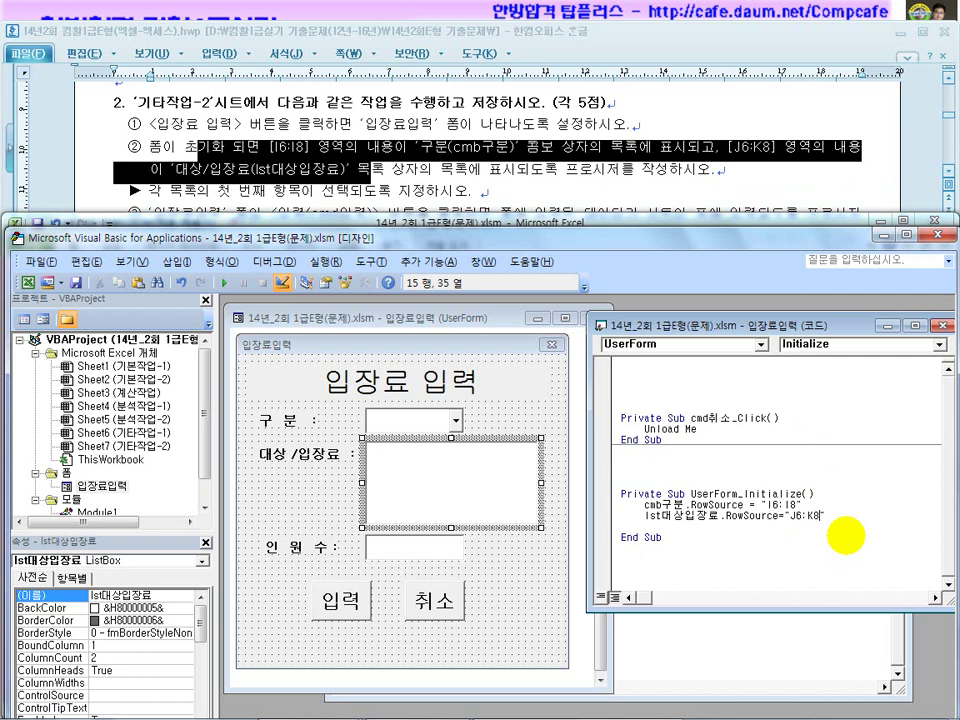
left_click(754, 572)
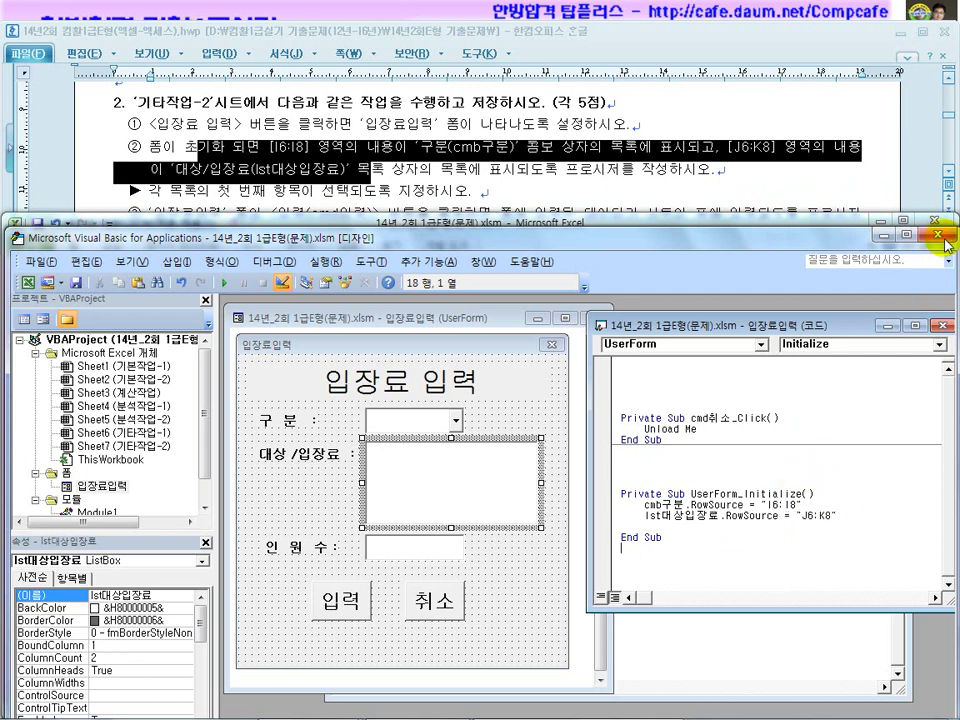
Read the exam document's note under requirement ② about selecting the first item of each list.
left_click(315, 133)
scroll(325, 140, "down", 1)
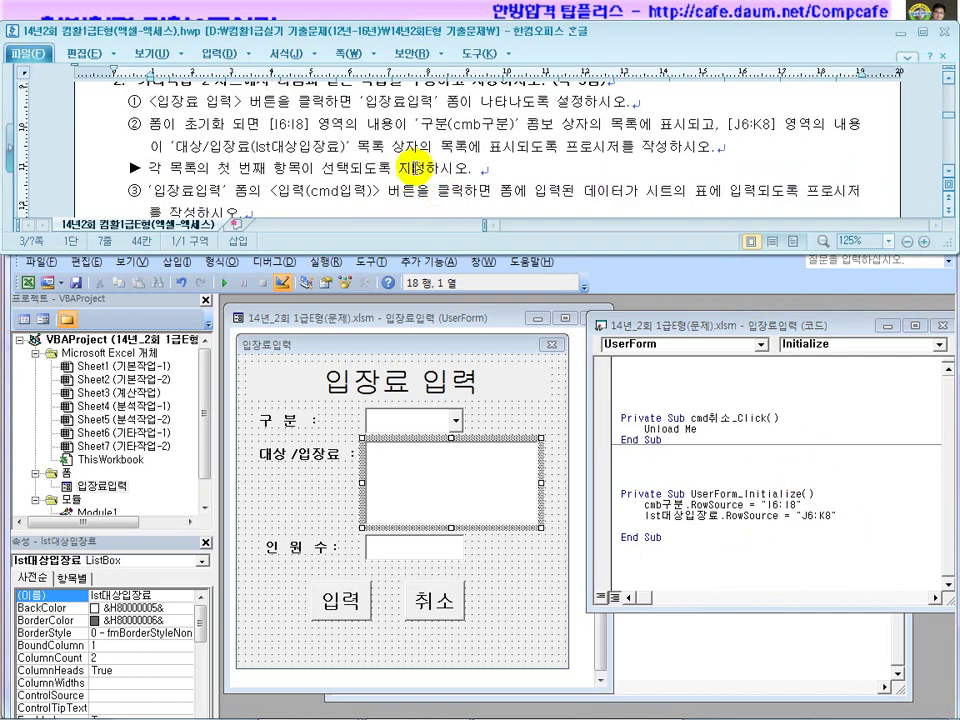
left_click_drag(185, 170, 445, 172)
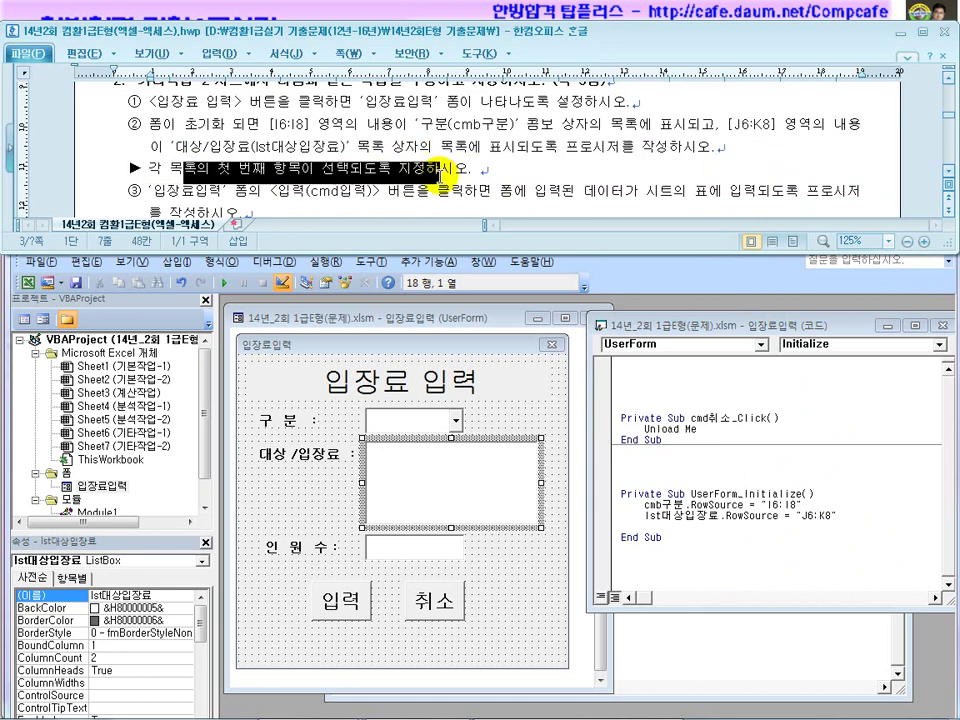
left_click_drag(578, 146, 360, 103)
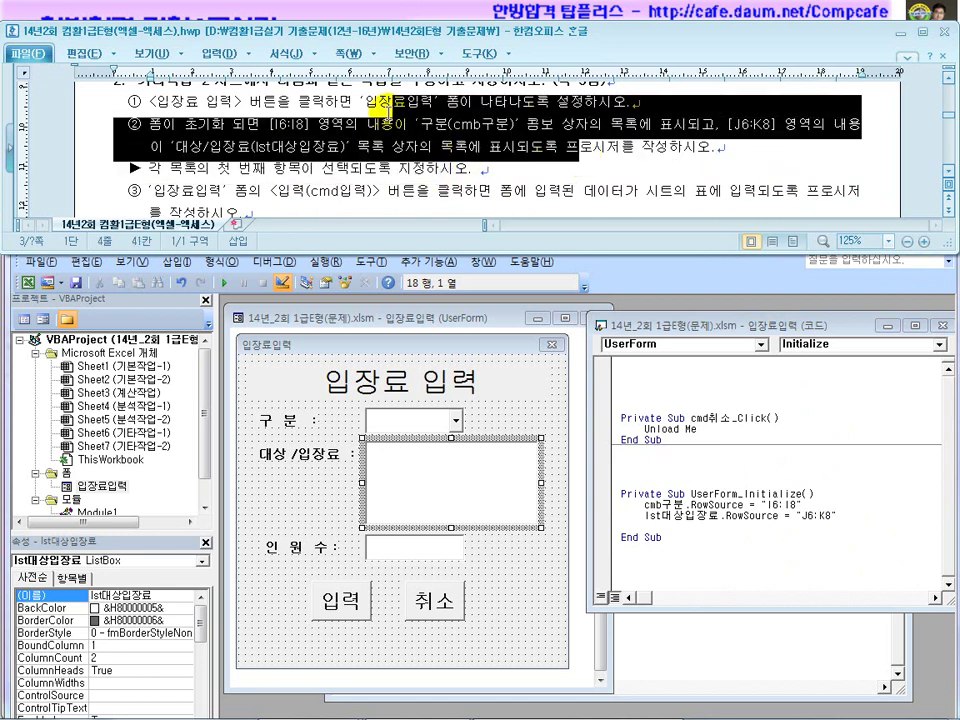
Return from the VBA editor to the 기타작업-2 sheet, turn off design mode, and open the 입장료입력 form.
left_click(440, 189)
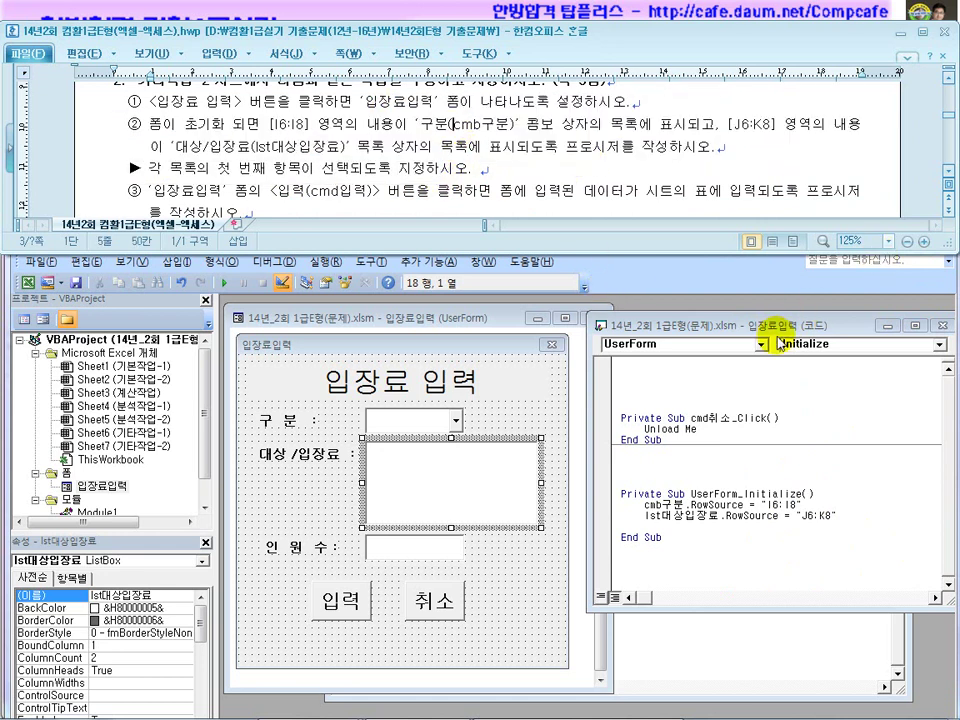
left_click(760, 281)
left_click(935, 237)
left_click(331, 301)
left_click(589, 412)
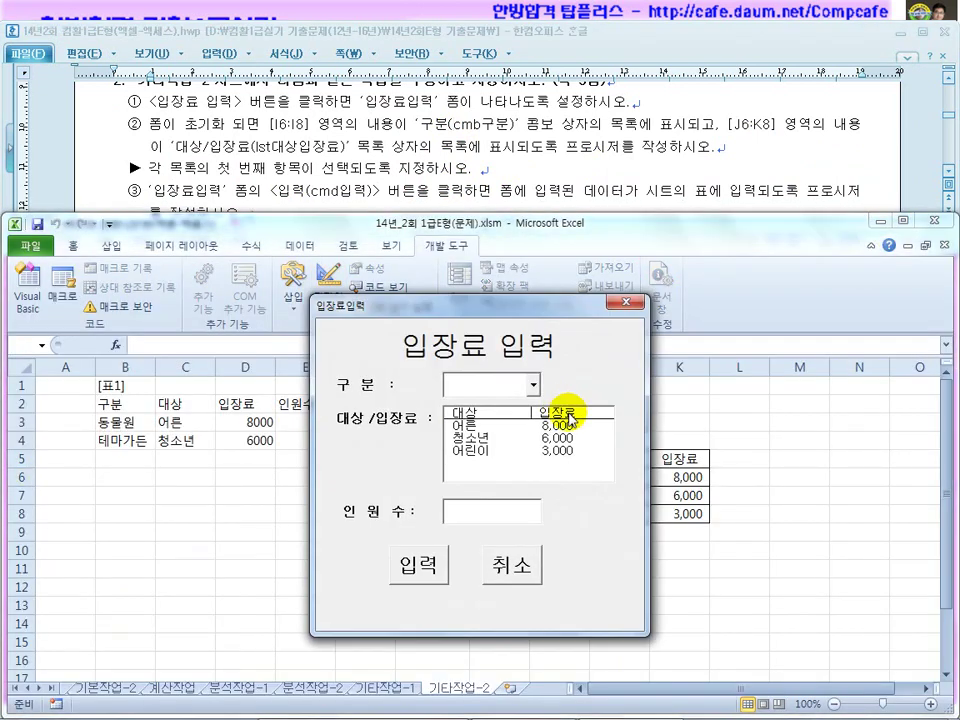
Examine the form's 구분 list and 대상/입장료 list, with the form moved beside the source table in I5:K8.
left_click(535, 385)
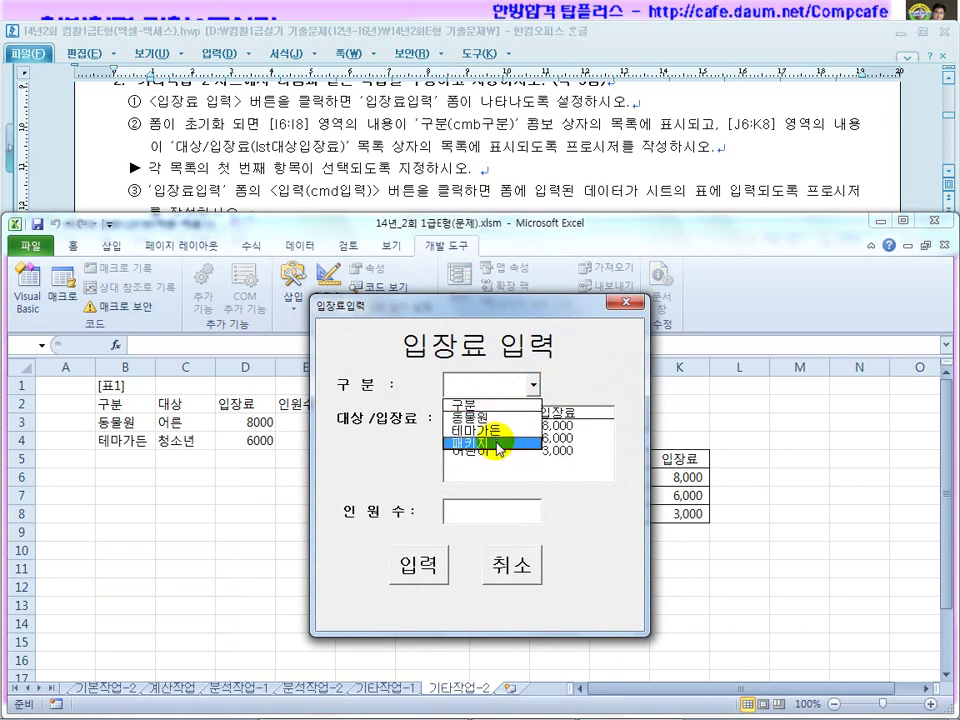
left_click(536, 384)
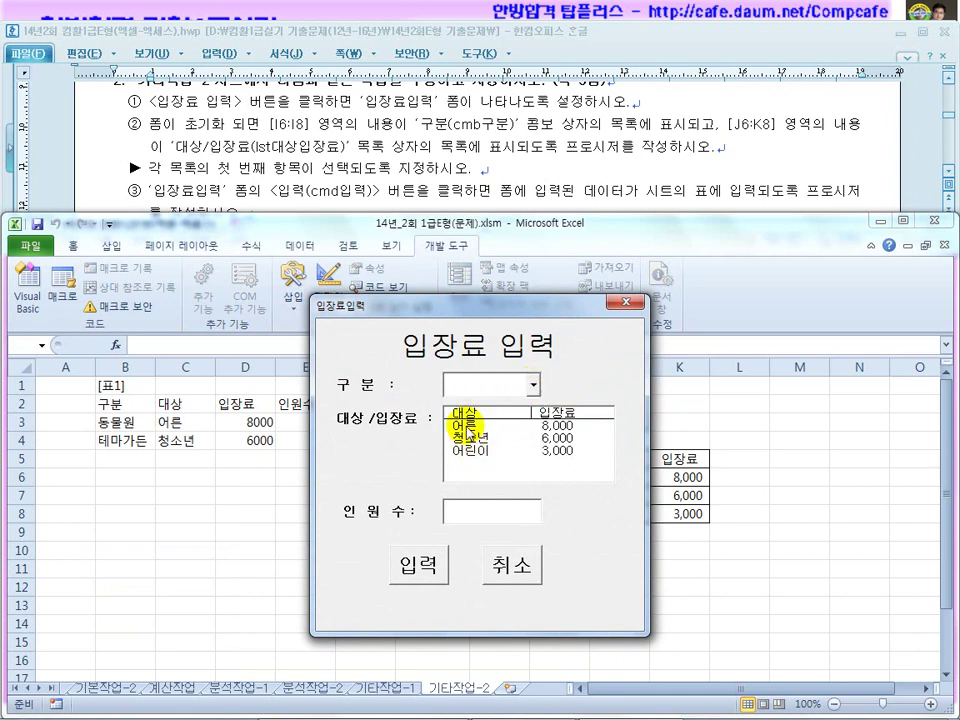
left_click_drag(420, 308, 235, 320)
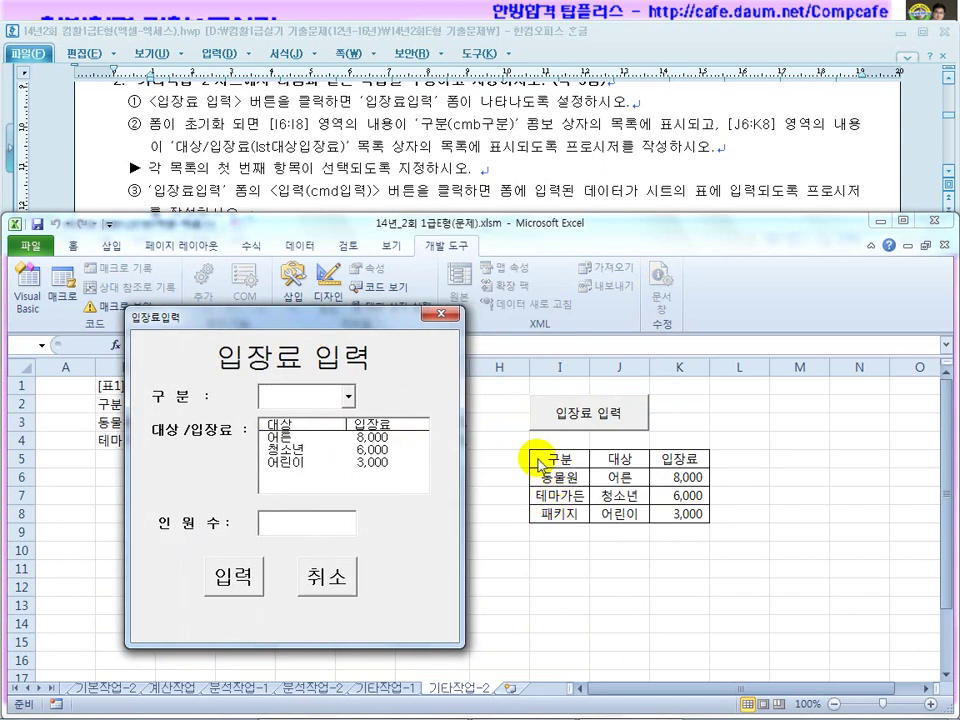
left_click(347, 397)
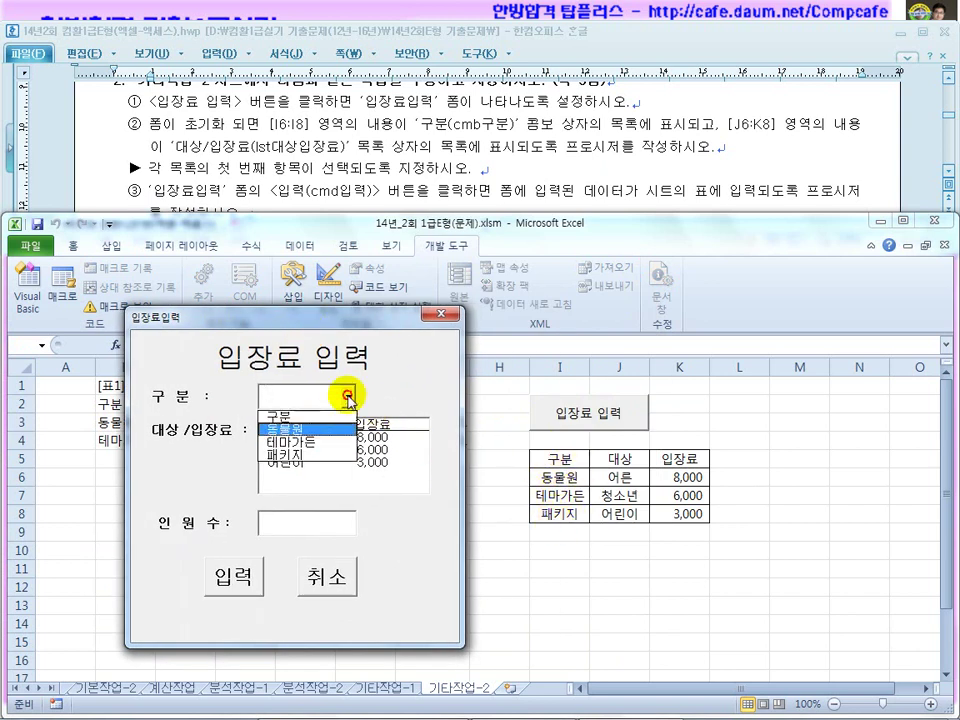
left_click(347, 396)
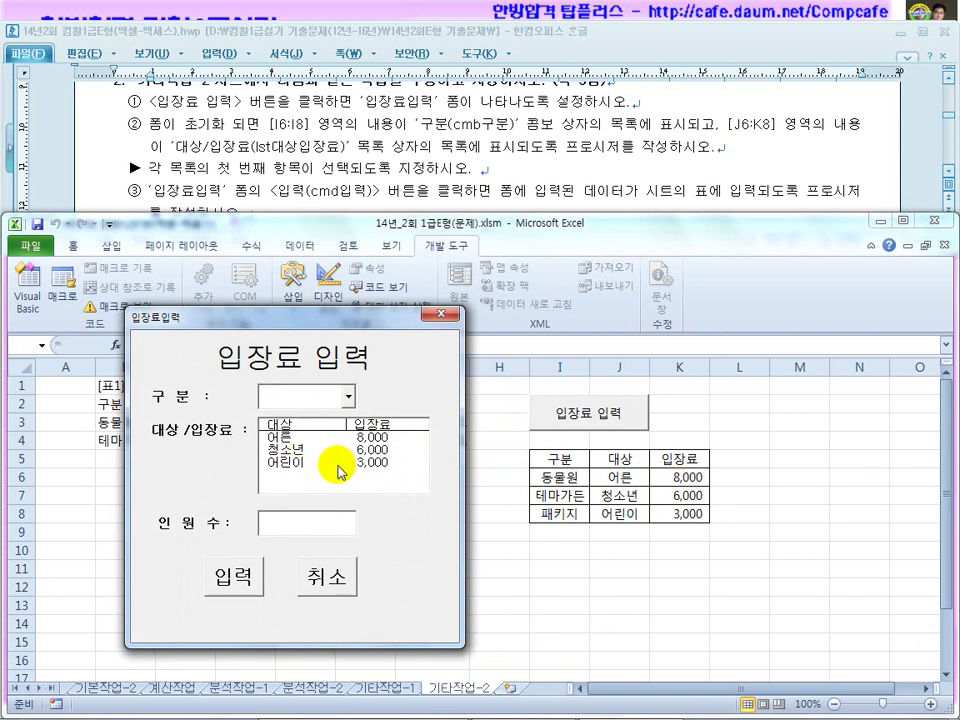
Try selecting 동물원 and 어른 as the first items in the form's lists, then close the form and re-enable design mode.
left_click(335, 397)
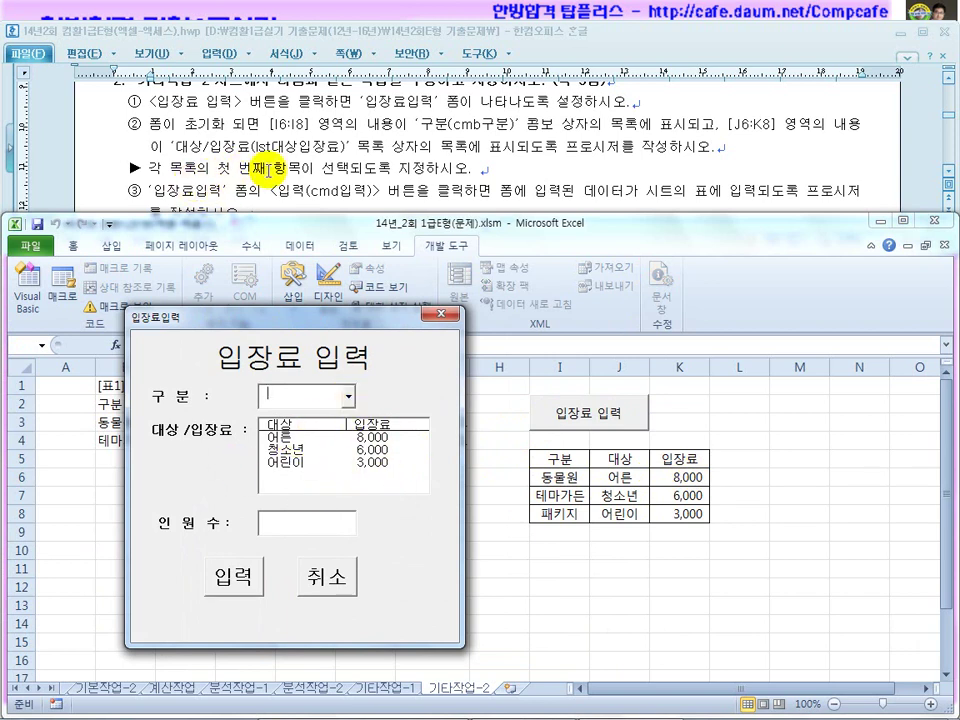
left_click(346, 395)
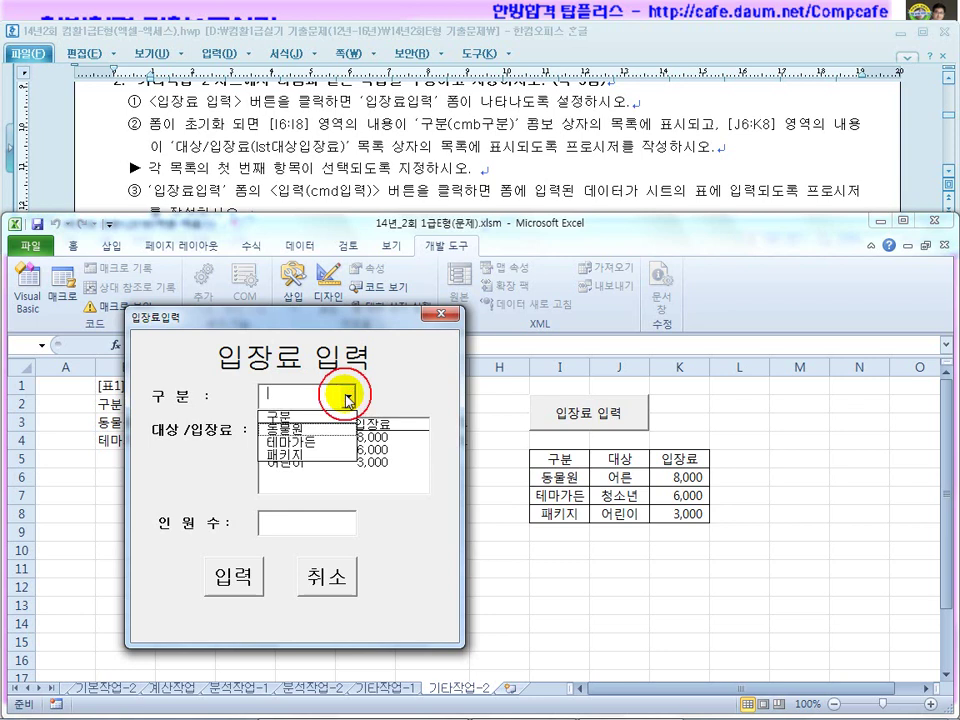
left_click(318, 430)
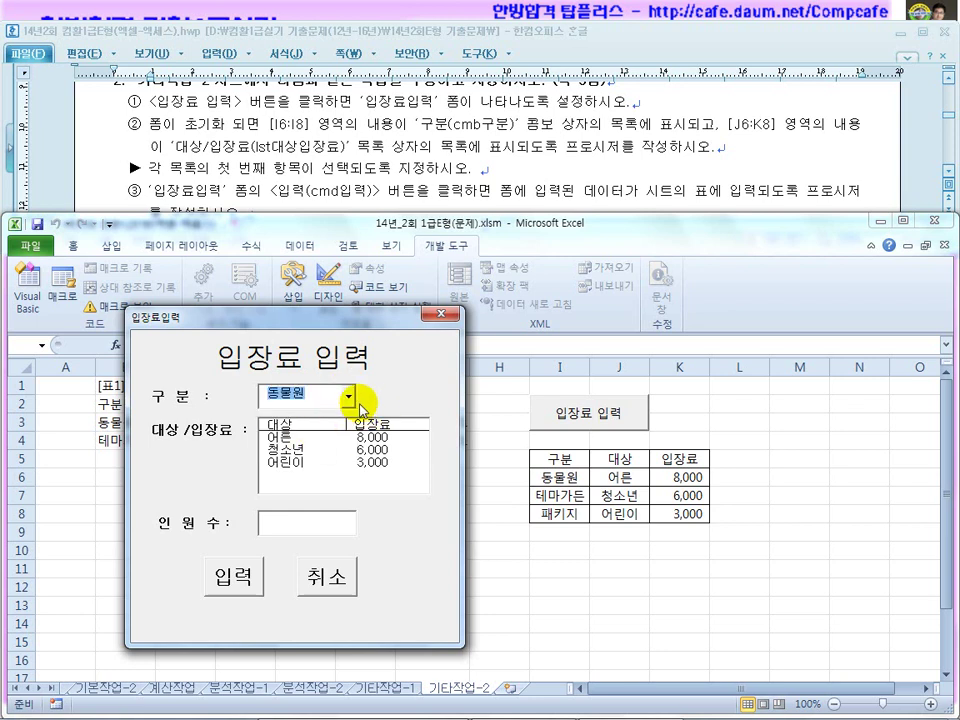
left_click(349, 396)
left_click(346, 394)
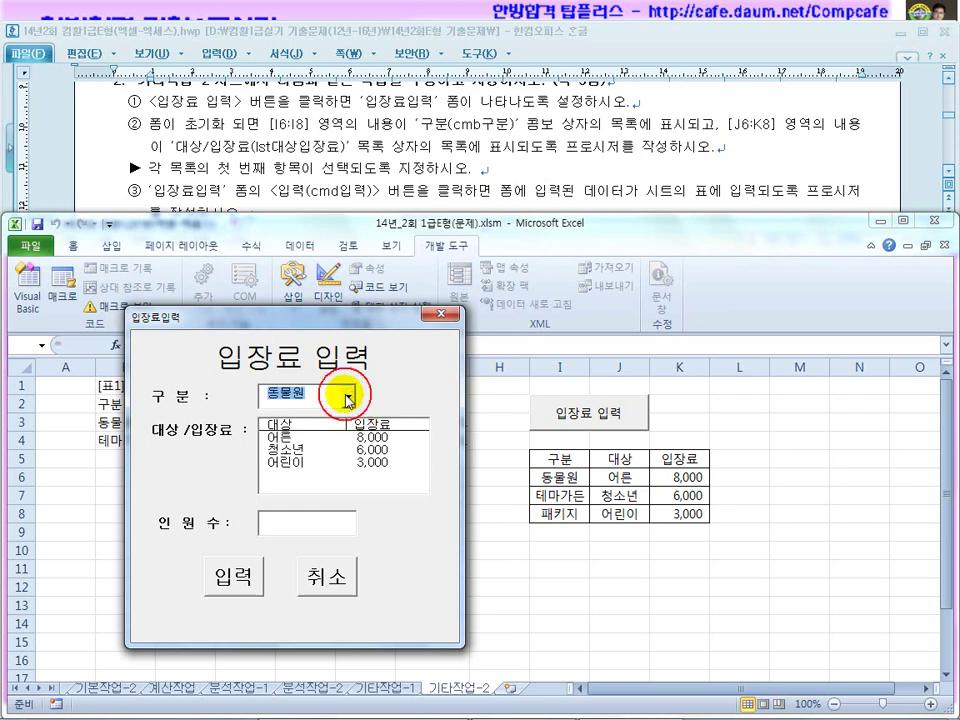
left_click(295, 437)
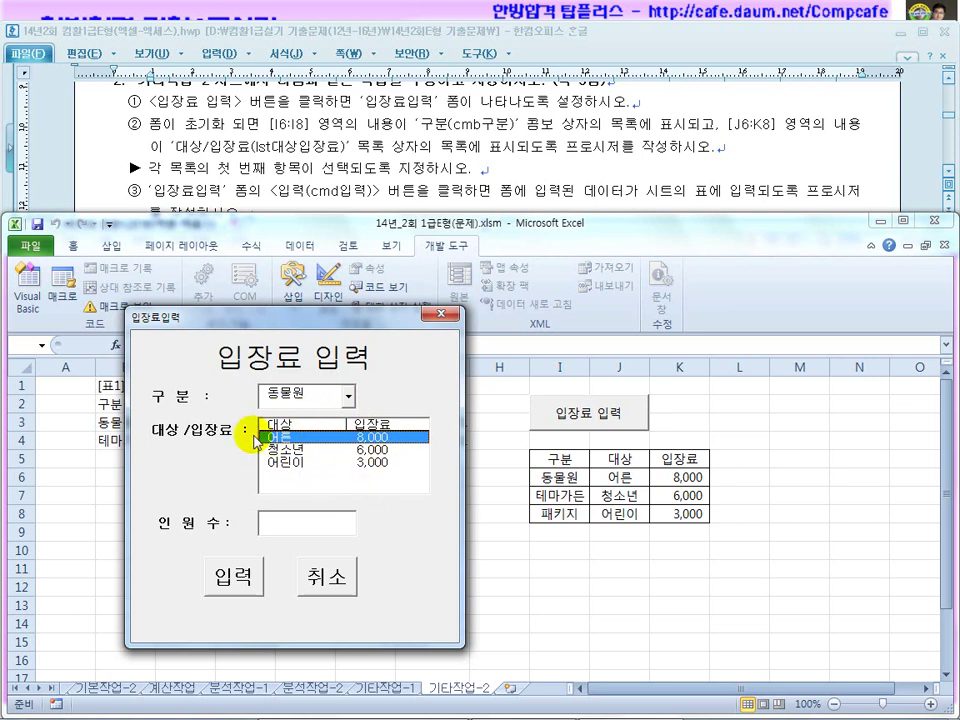
left_click(440, 316)
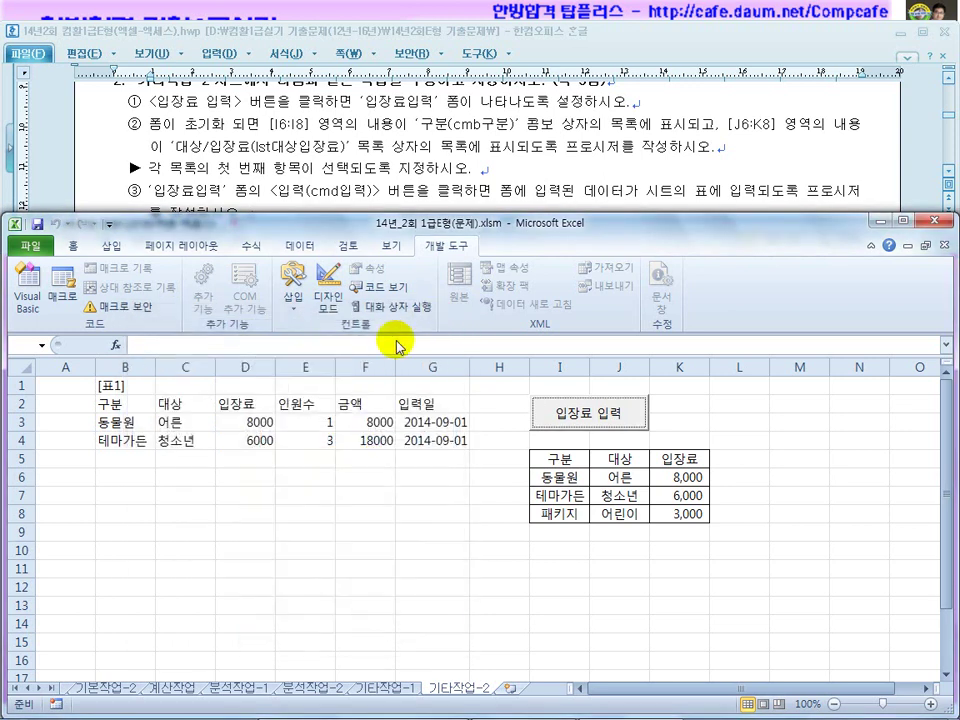
left_click(325, 280)
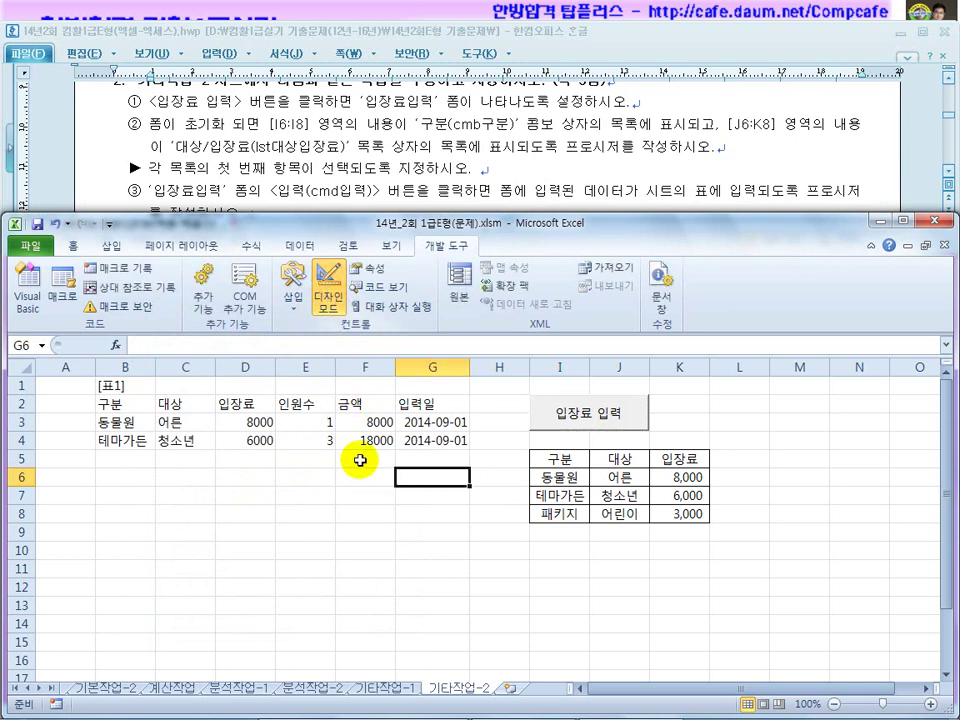
Switch to the PowerPoint slide show and review the UserForm_Initialize answer, revealing the ListIndex notes and underlining the RowSource and ColumnCount lines.
key("super")
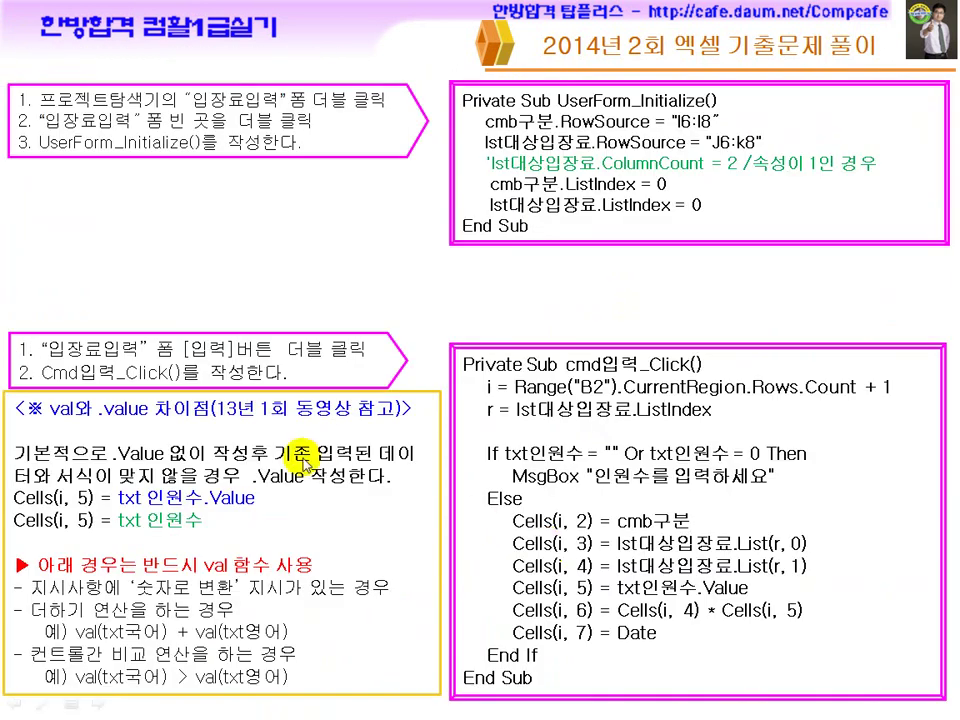
left_click(271, 299)
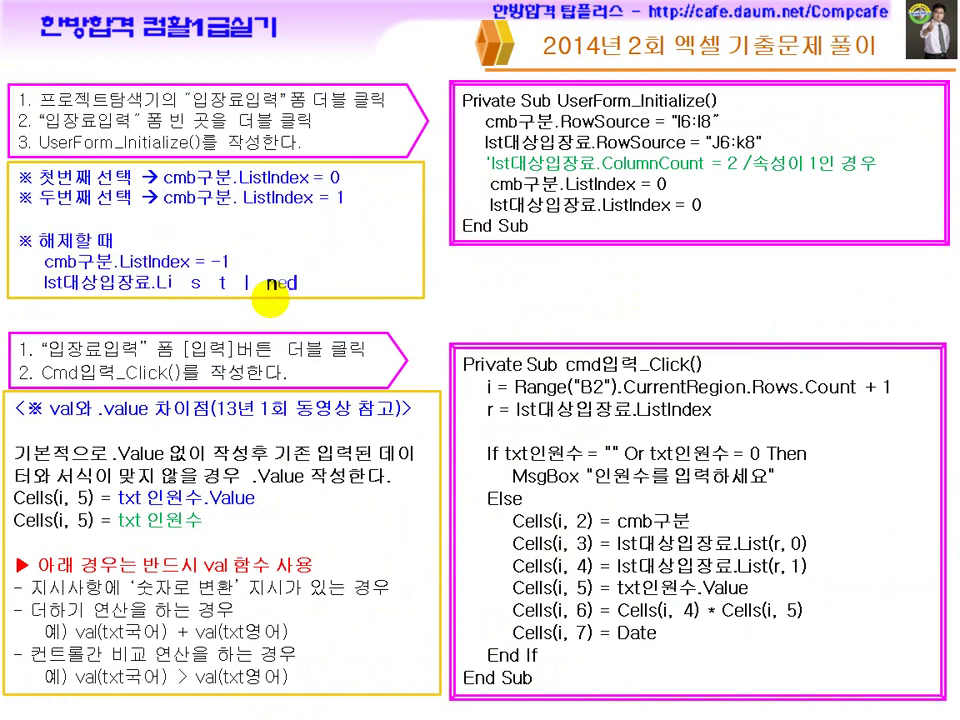
key("ctrl+shift+d")
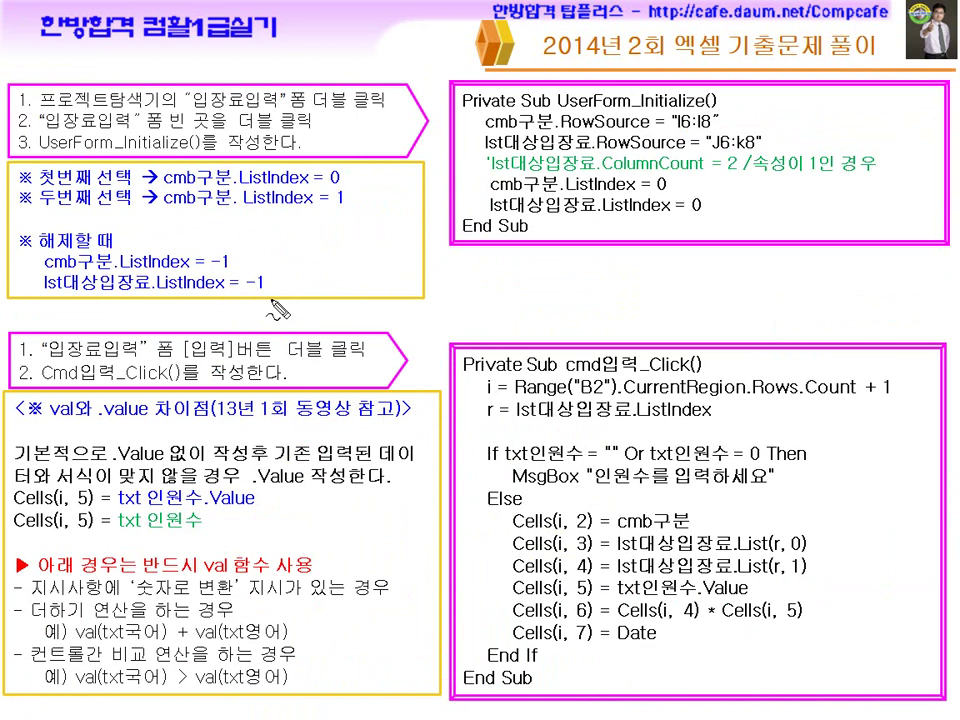
left_click_drag(485, 130, 553, 131)
mouse_move(672, 129)
left_mouse_down()
mouse_move(714, 128)
mouse_move(752, 151)
left_mouse_up()
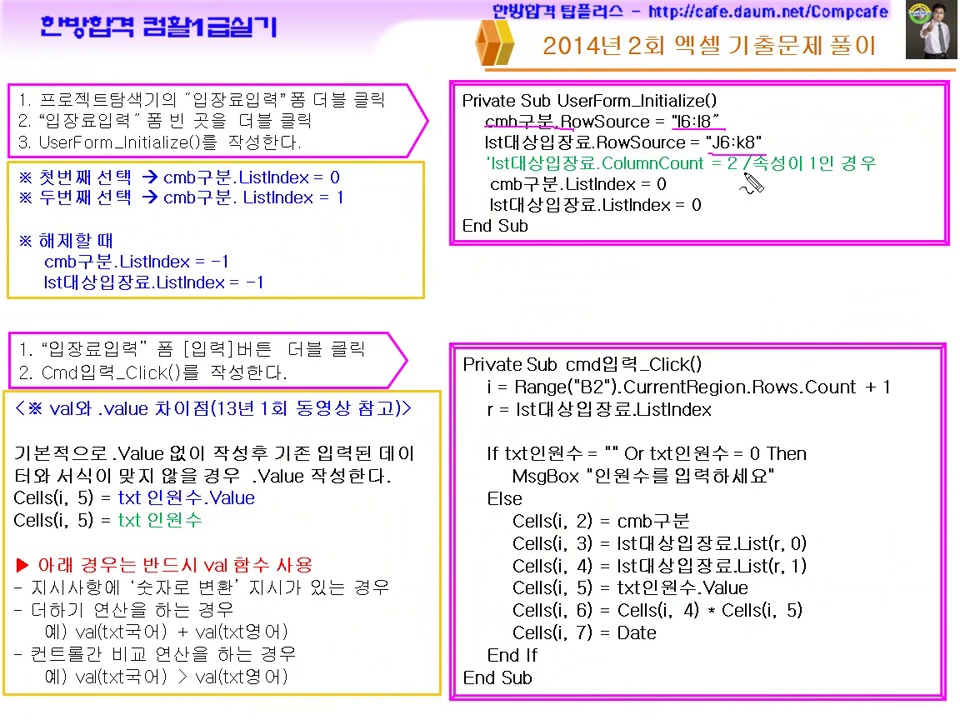
left_click_drag(743, 173, 848, 172)
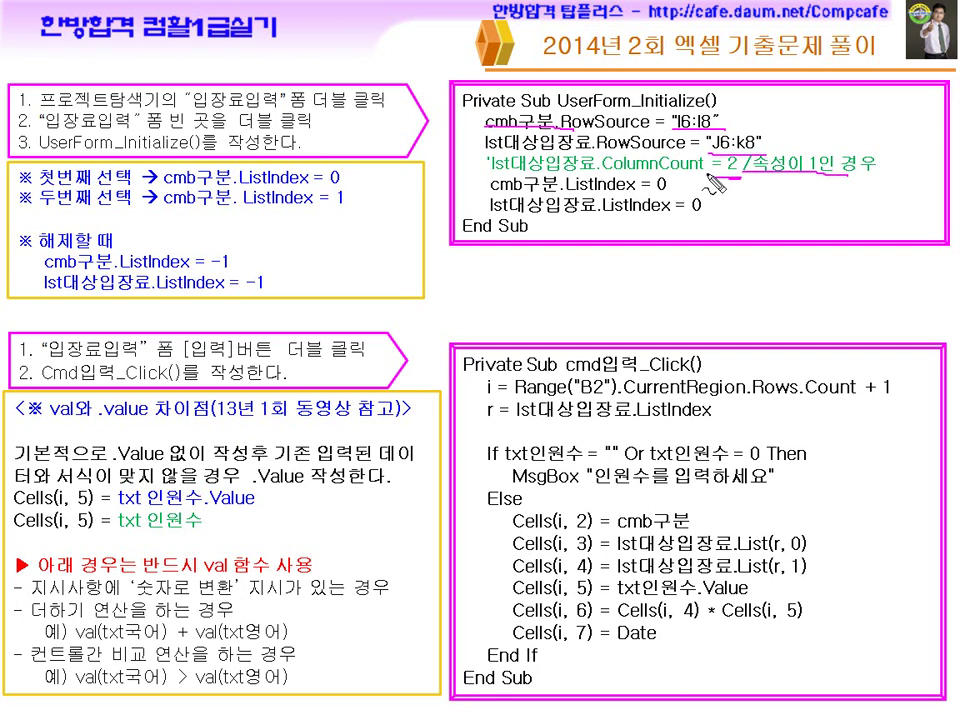
left_click_drag(708, 174, 603, 173)
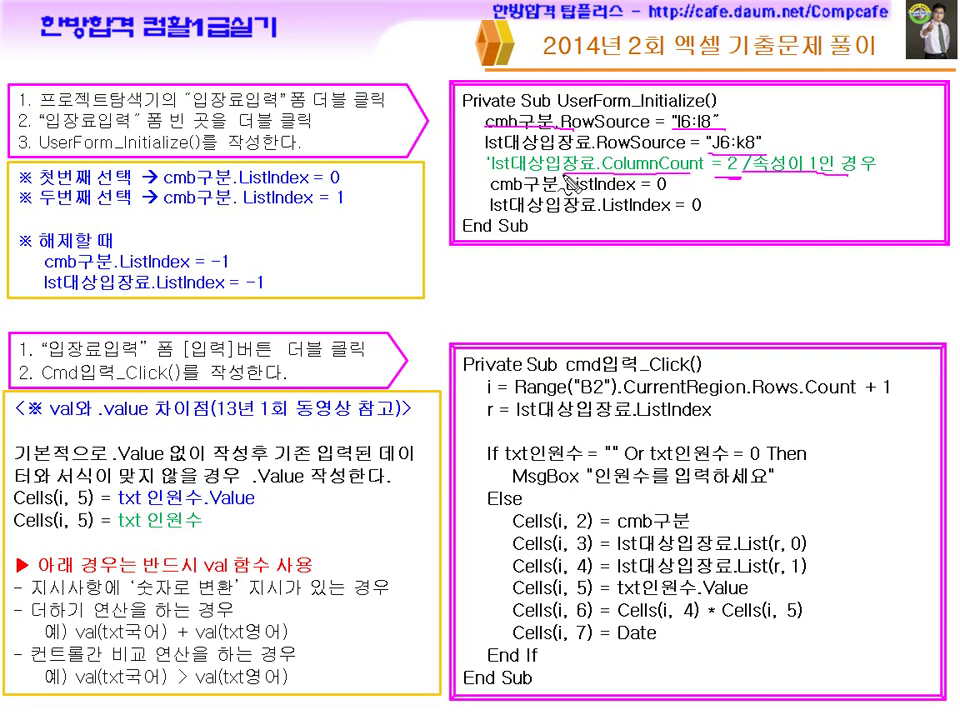
key("Escape")
Switch to Excel, open the 입장료 입력 button's code in a narrower window, and display the 입장료입력 form design.
key("super")
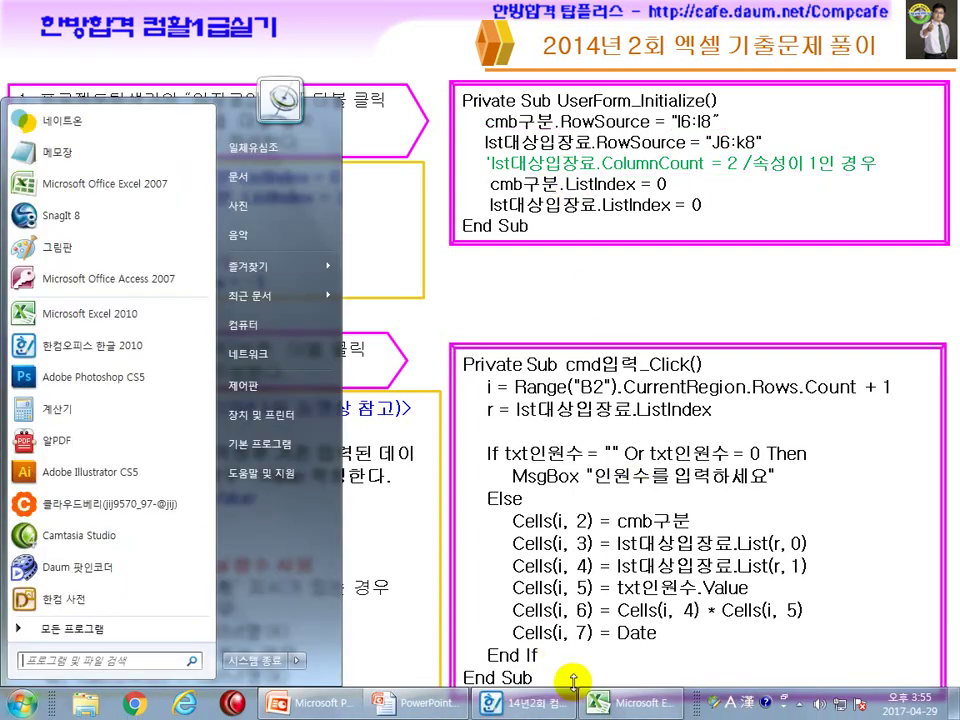
left_click(612, 700)
left_click(590, 420)
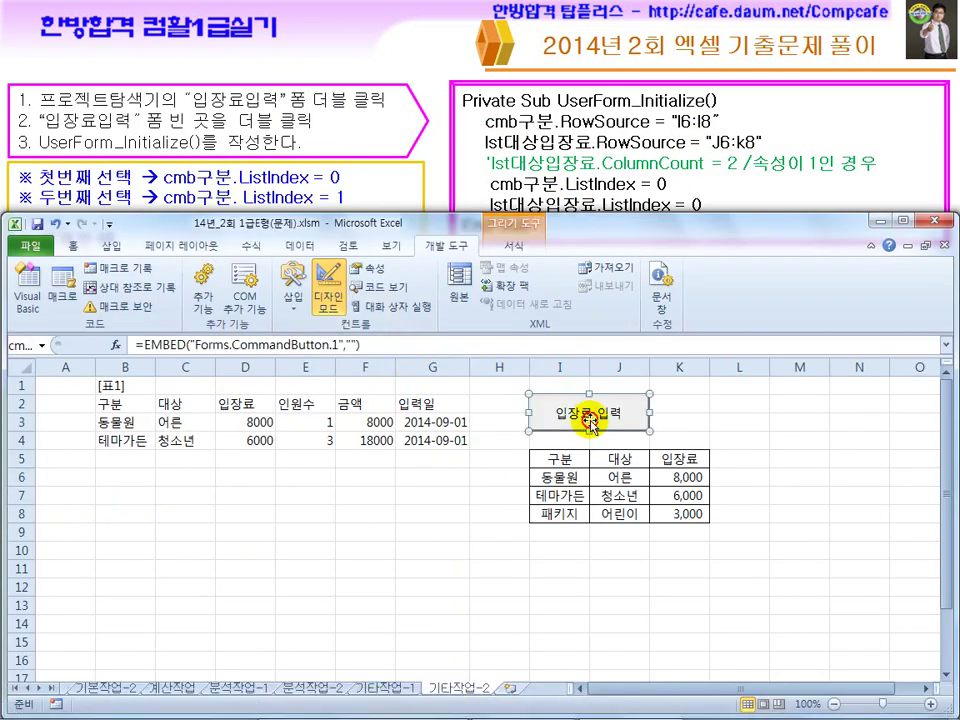
double_click(590, 420)
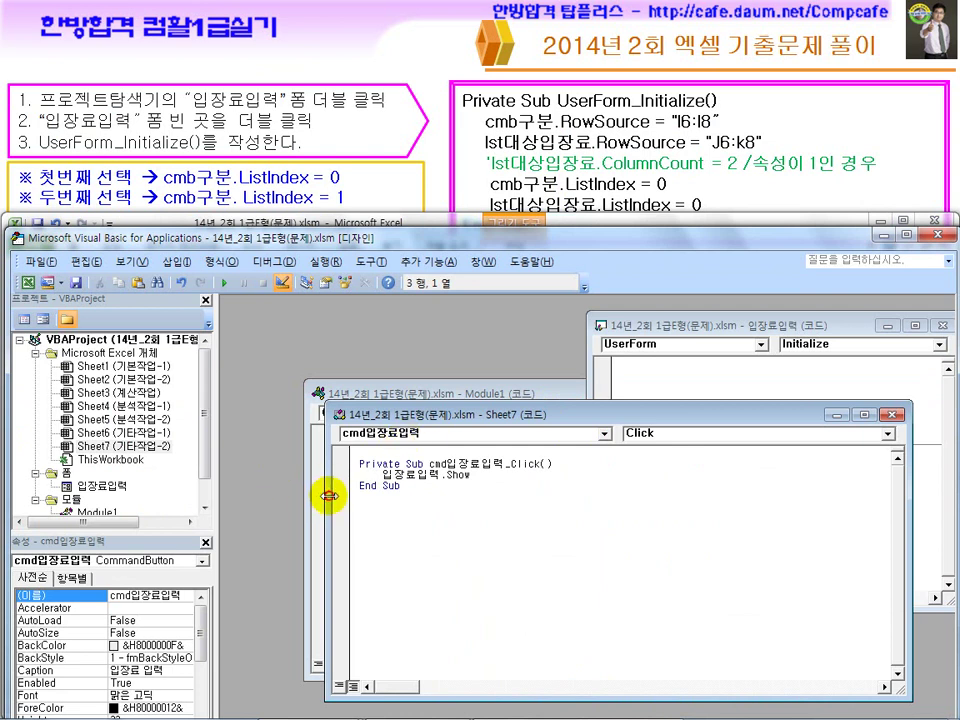
left_click_drag(330, 497, 643, 497)
double_click(100, 485)
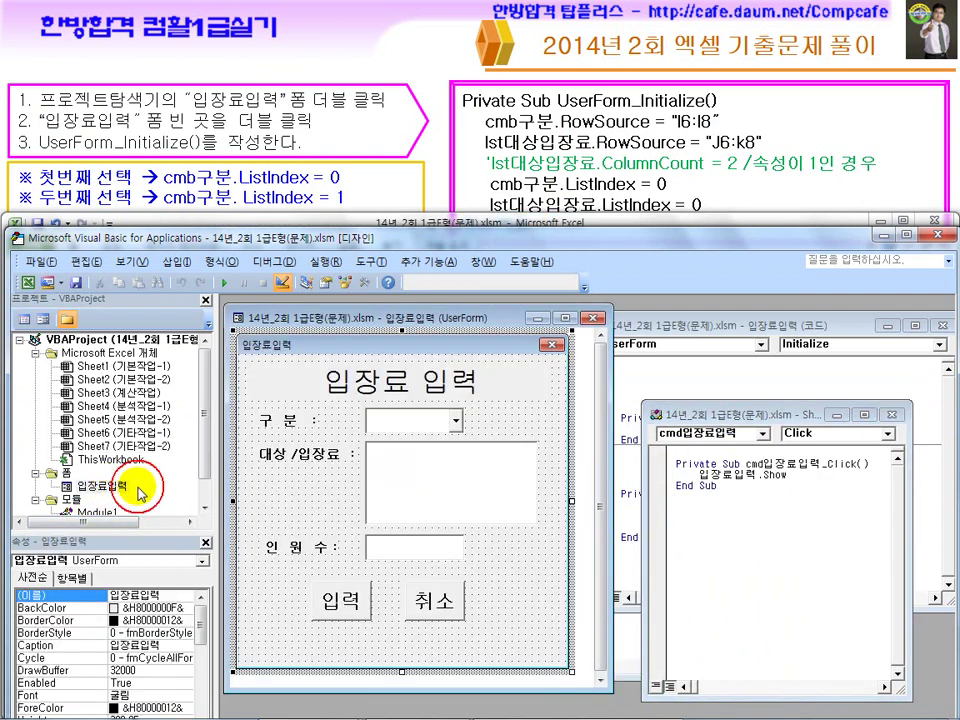
Set the ColumnCount property of the form's lst대상입장료 list box to 1.
left_click(396, 480)
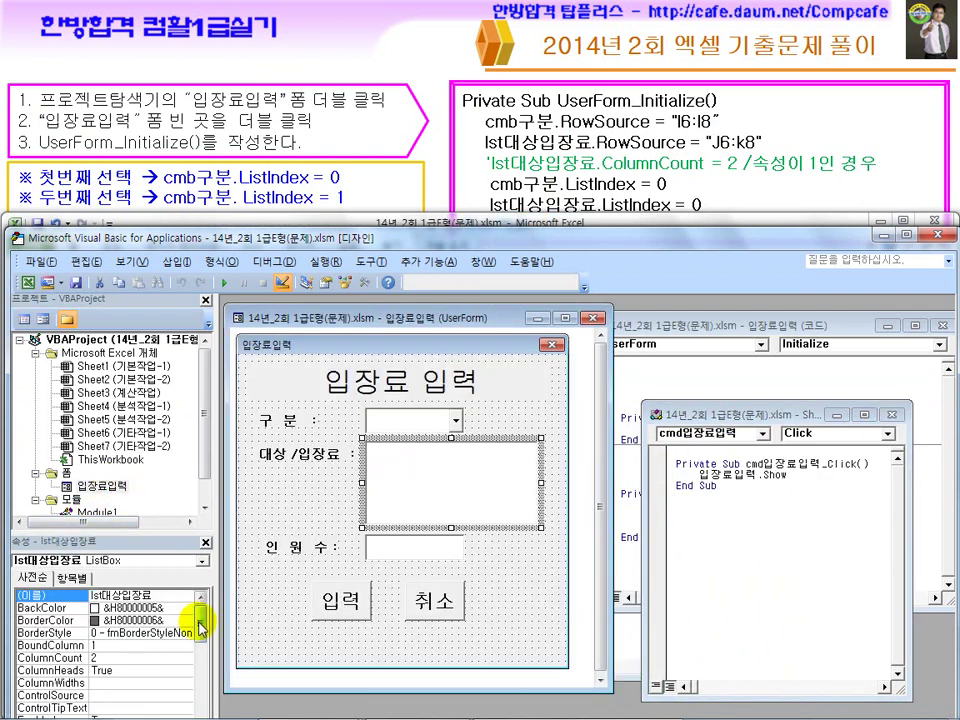
left_click(107, 659)
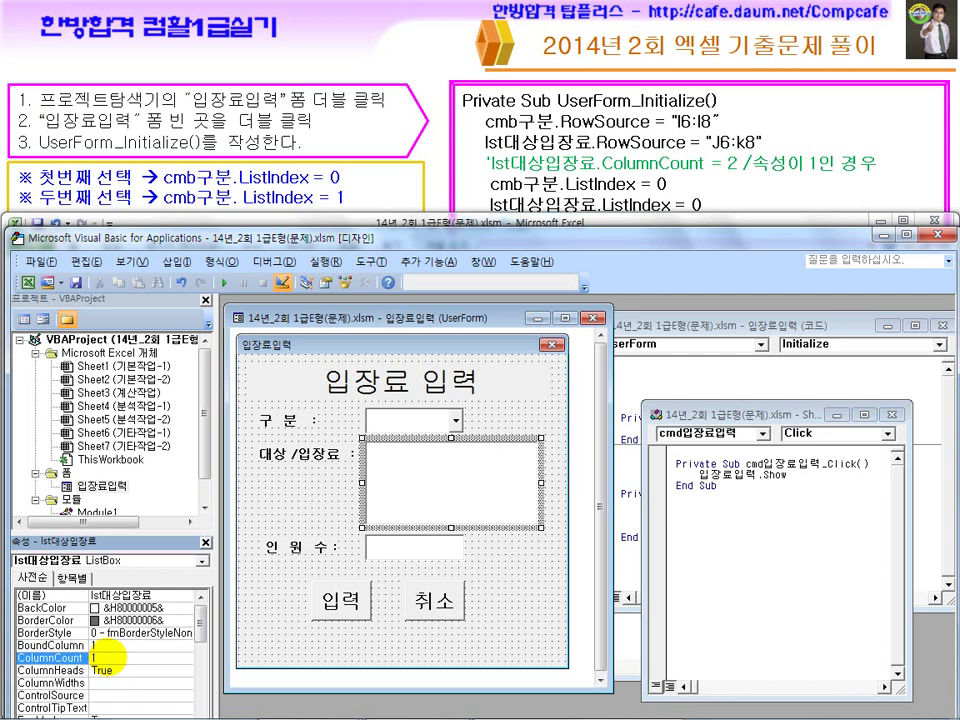
key("Return")
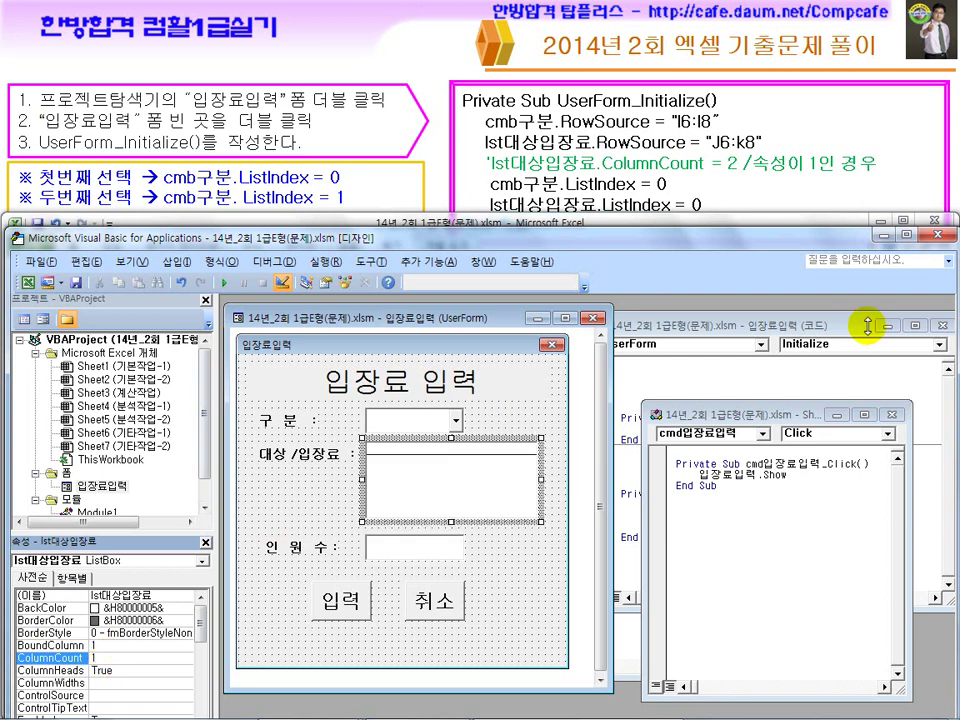
Test the 입장료입력 form outside design mode, compare its 대상/입장료 list with the source table, and close the form.
left_click(945, 237)
left_click(329, 292)
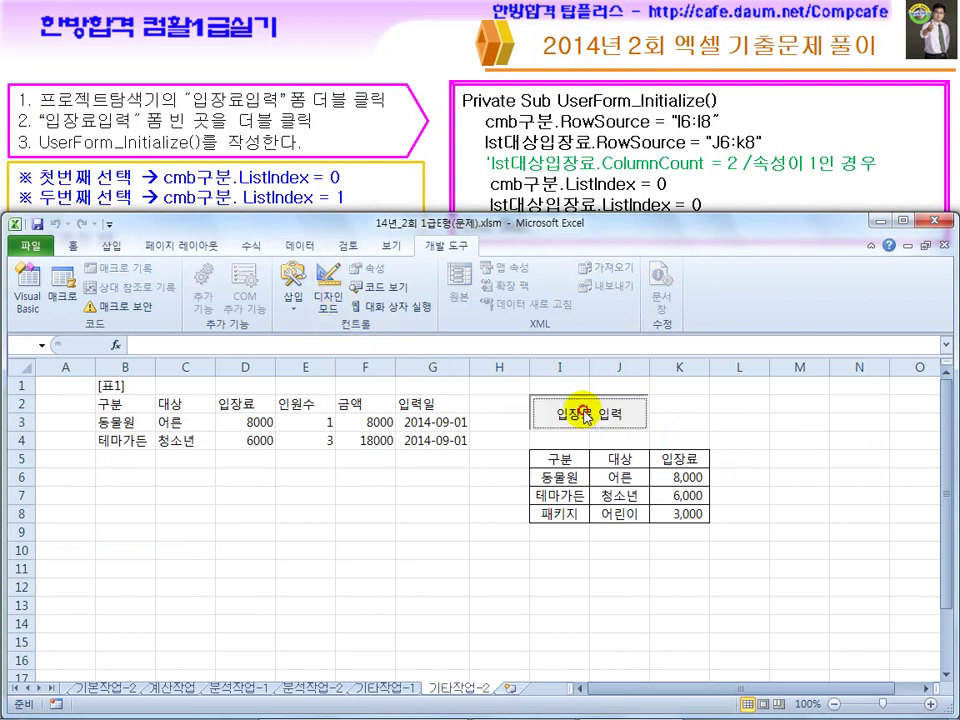
left_click(585, 414)
left_click_drag(489, 310, 323, 328)
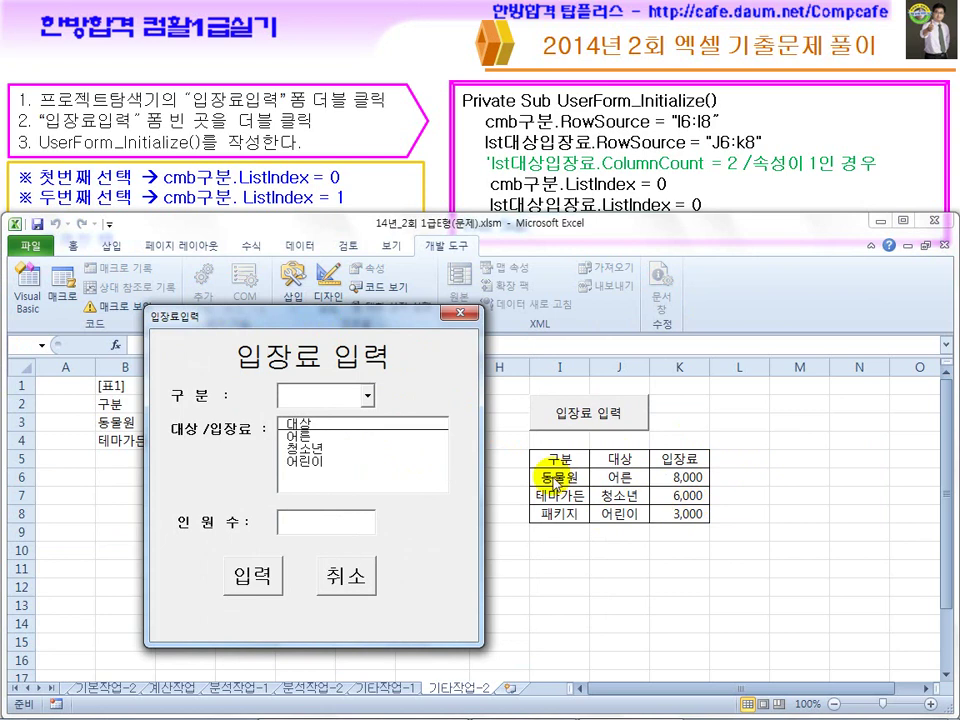
left_click(460, 314)
Reopen the 입장료입력 form design from design mode and set the lst대상입장료 list box's ColumnCount to 2.
left_click(328, 290)
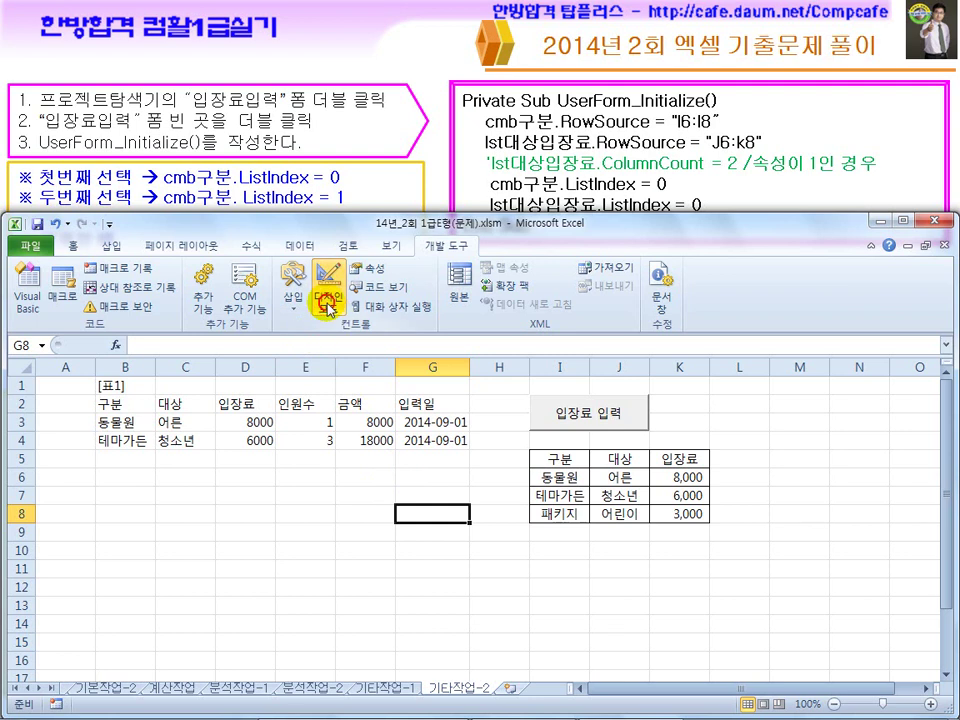
double_click(628, 425)
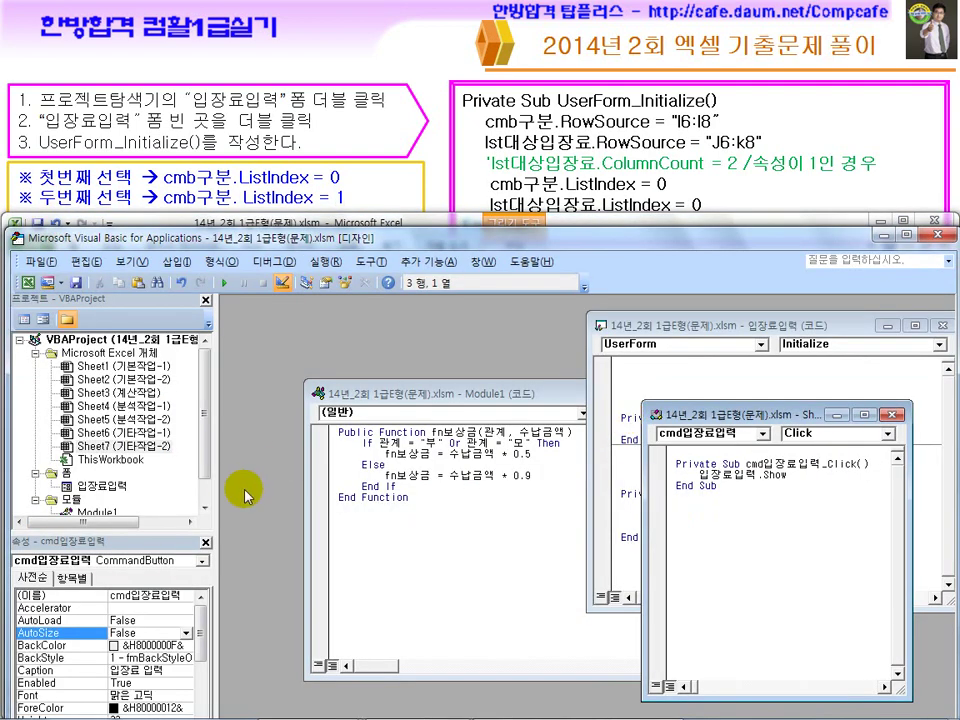
left_click_drag(204, 462, 204, 473)
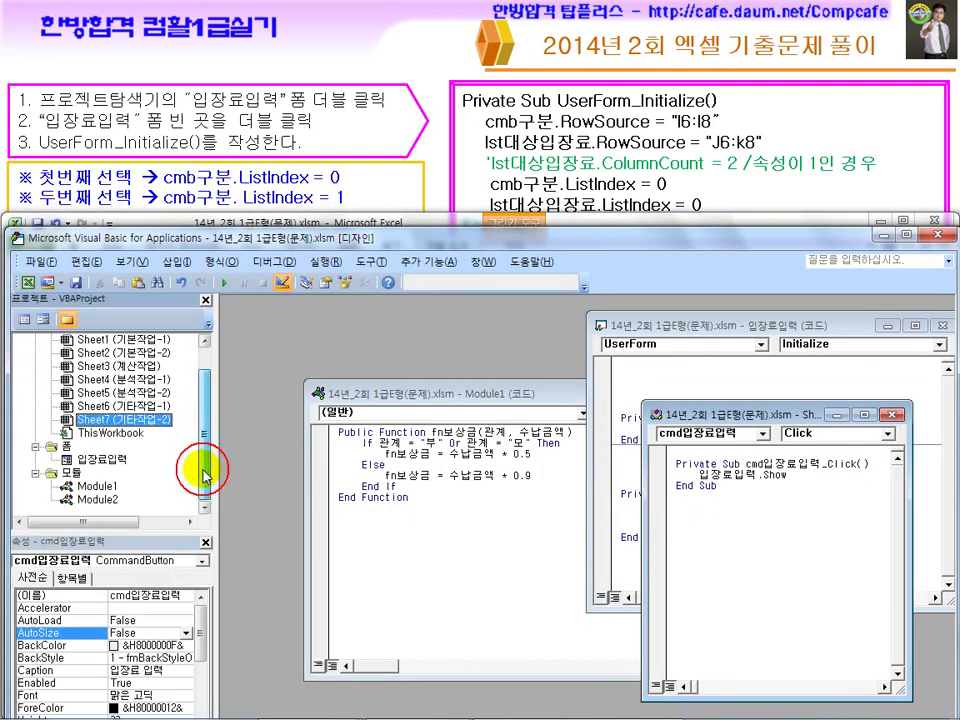
left_click(203, 629)
double_click(100, 459)
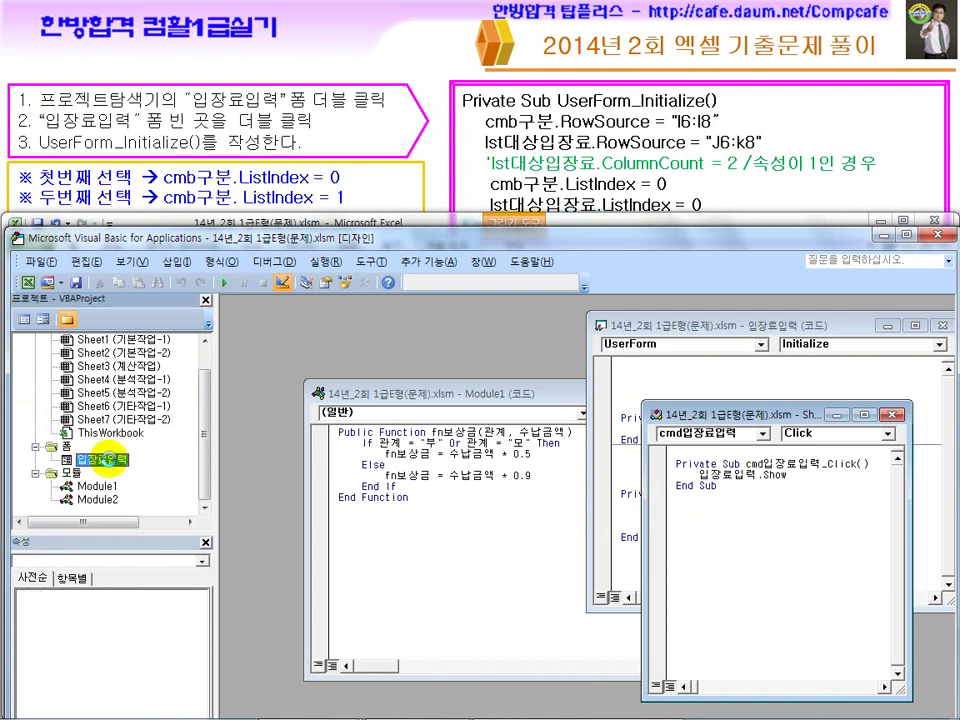
left_click(421, 507)
left_click(80, 659)
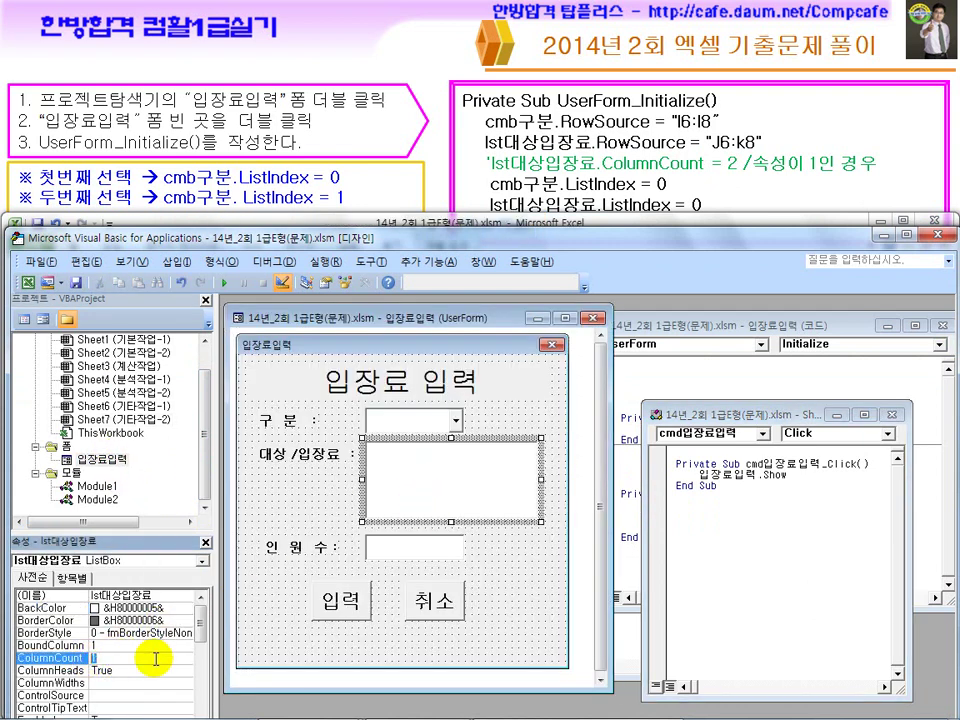
type("2")
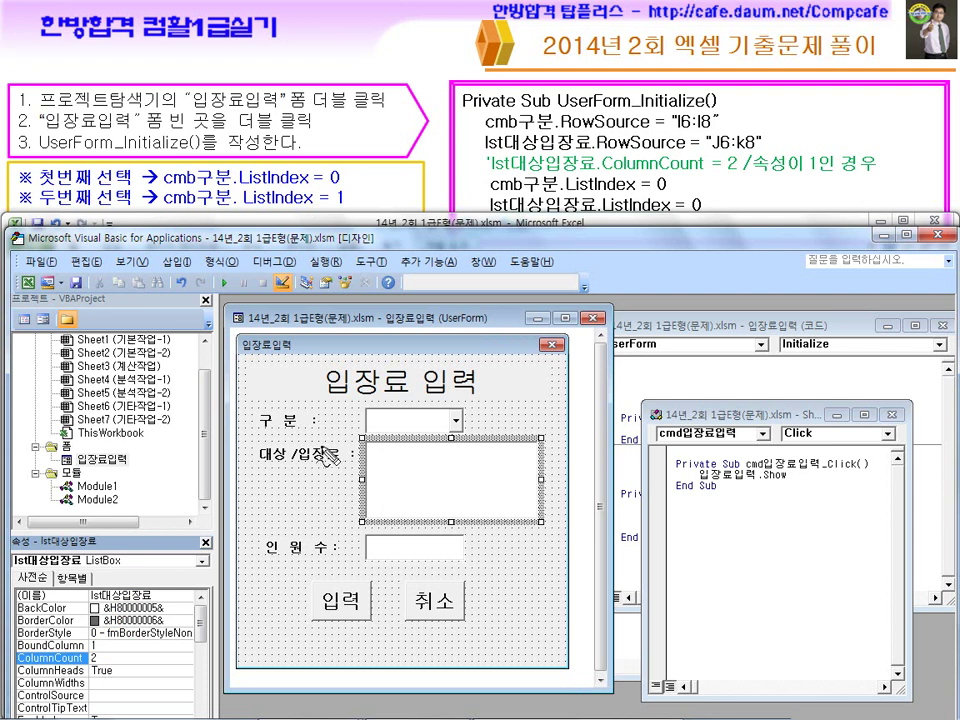
Mark the lst대상입장료.ColumnCount = 2 line on the slide and the list box's ColumnCount property with the pen, and clear the marks.
left_click_drag(482, 150, 500, 144)
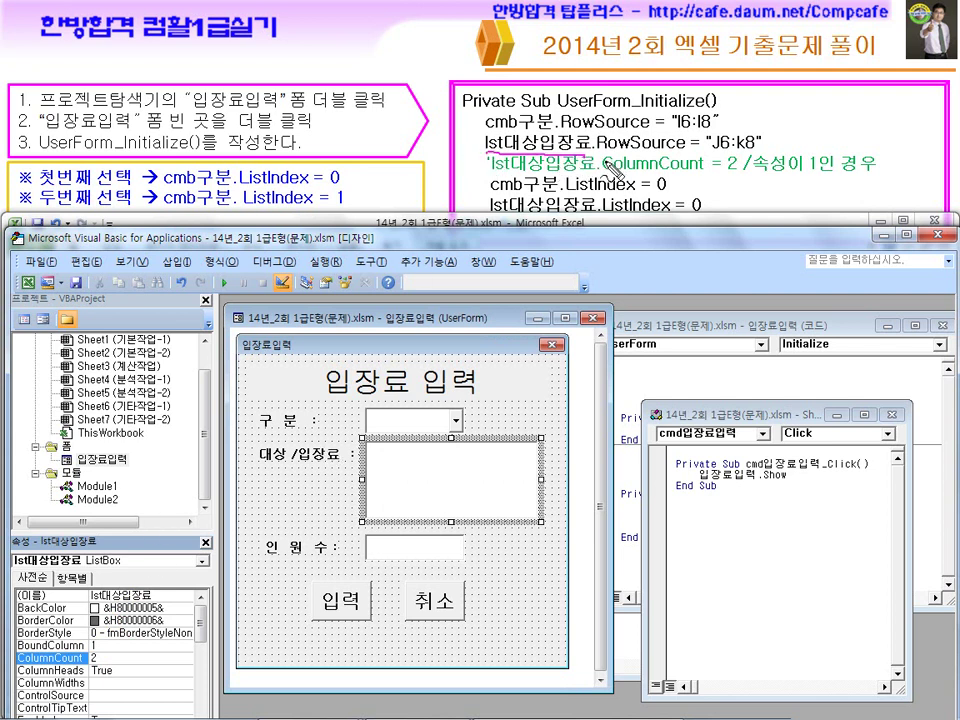
left_click_drag(488, 170, 740, 177)
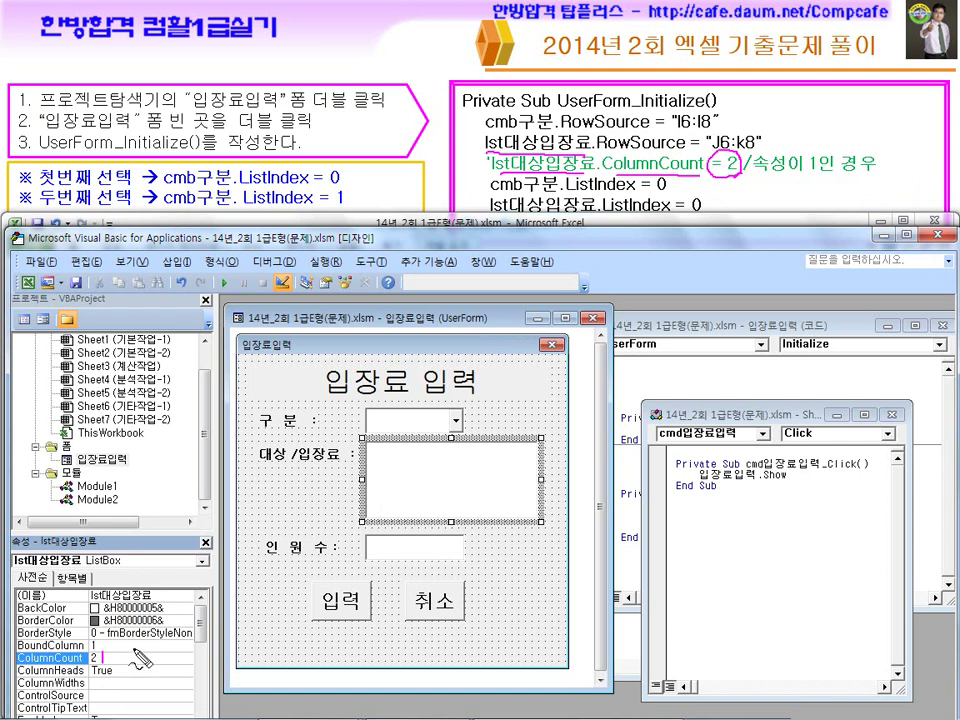
mouse_move(118, 649)
left_mouse_down()
mouse_move(136, 665)
mouse_move(162, 664)
left_mouse_up()
left_click_drag(561, 172, 612, 173)
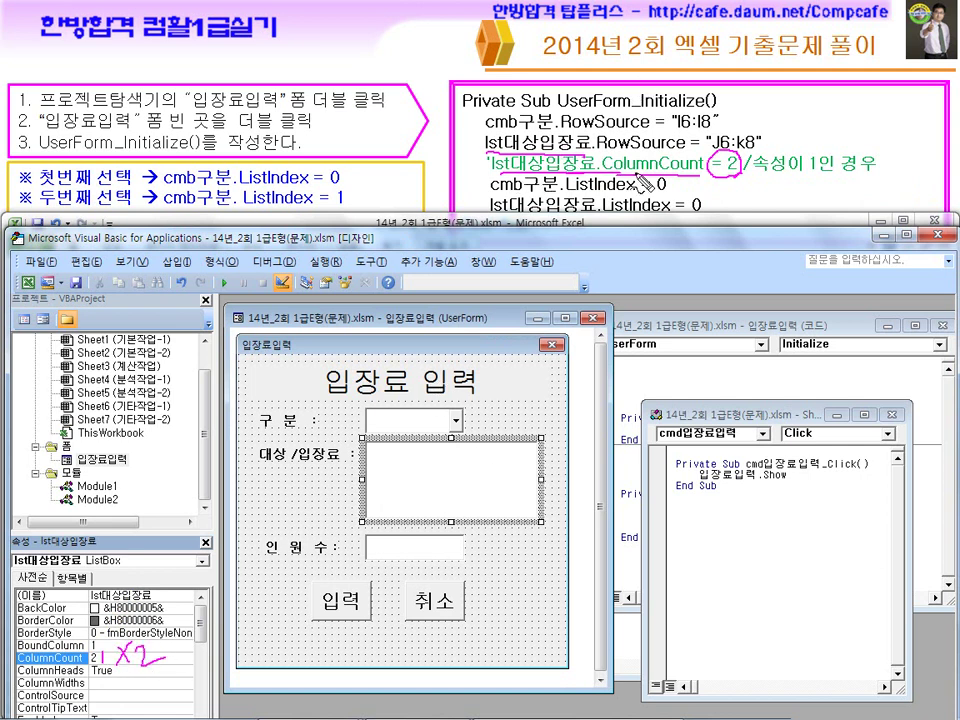
left_click_drag(733, 160, 741, 177)
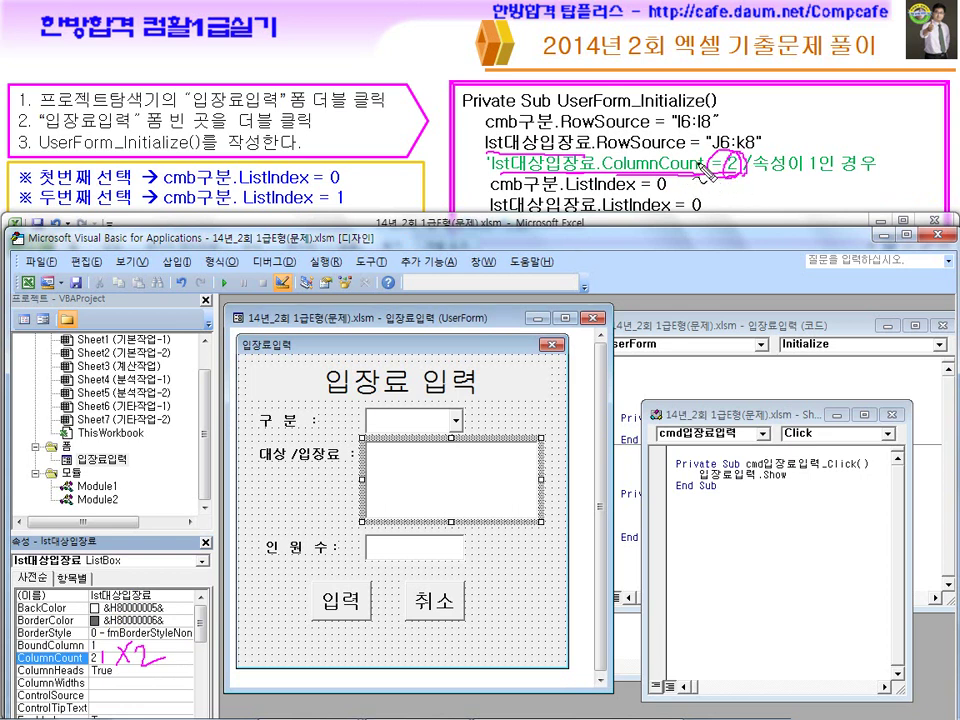
key("Escape")
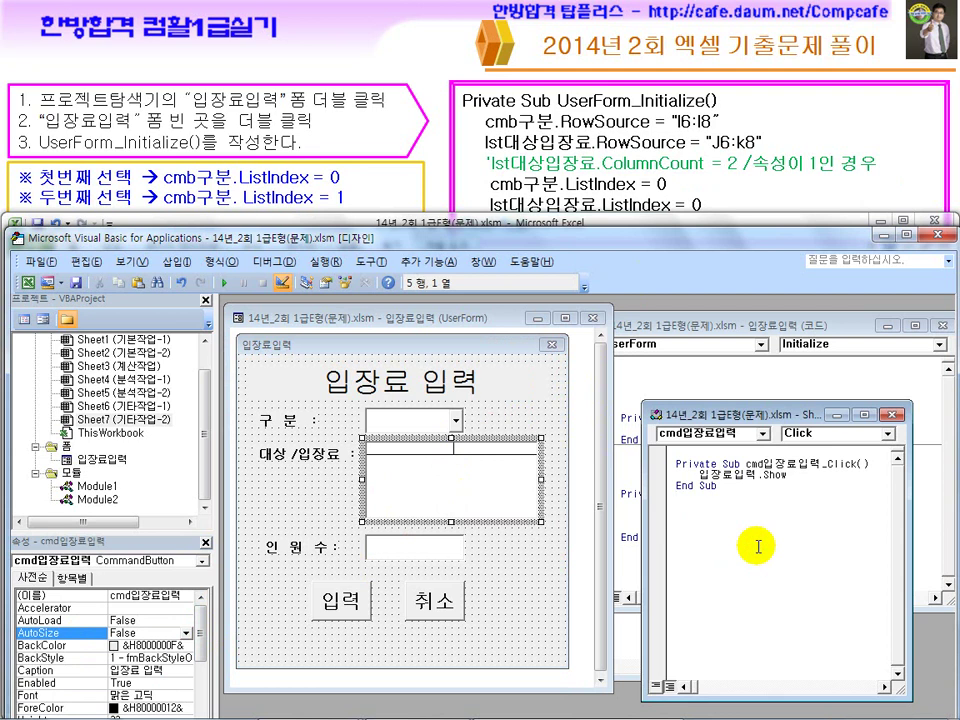
Switch to the Hangul exam document and highlight the requirement that each list's first item be selected.
left_click(507, 542)
key("super")
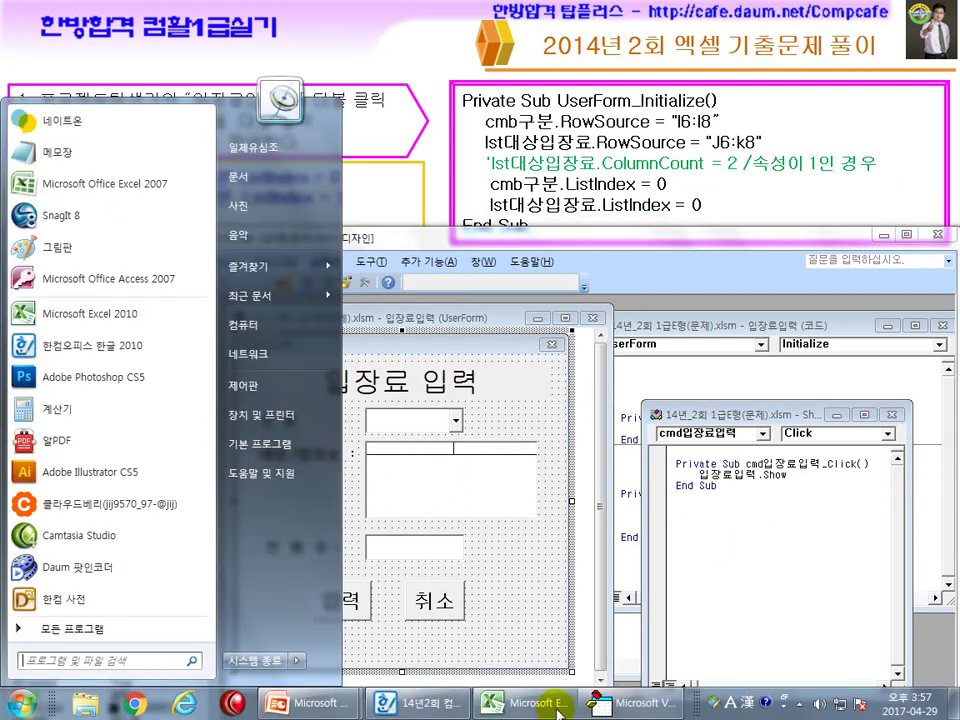
left_click(450, 706)
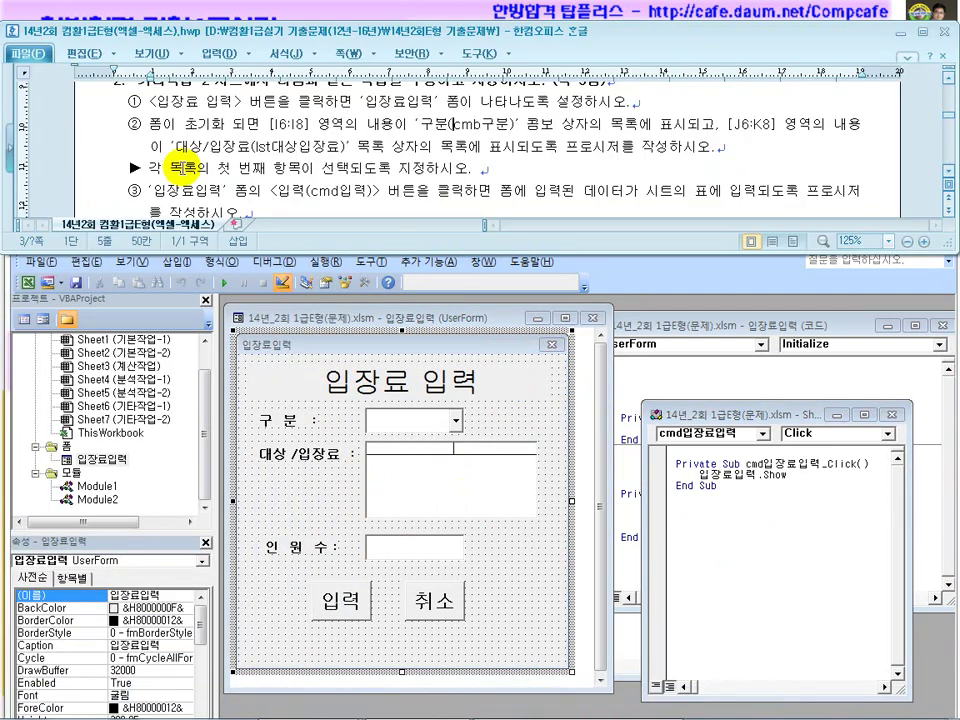
left_click_drag(183, 168, 305, 169)
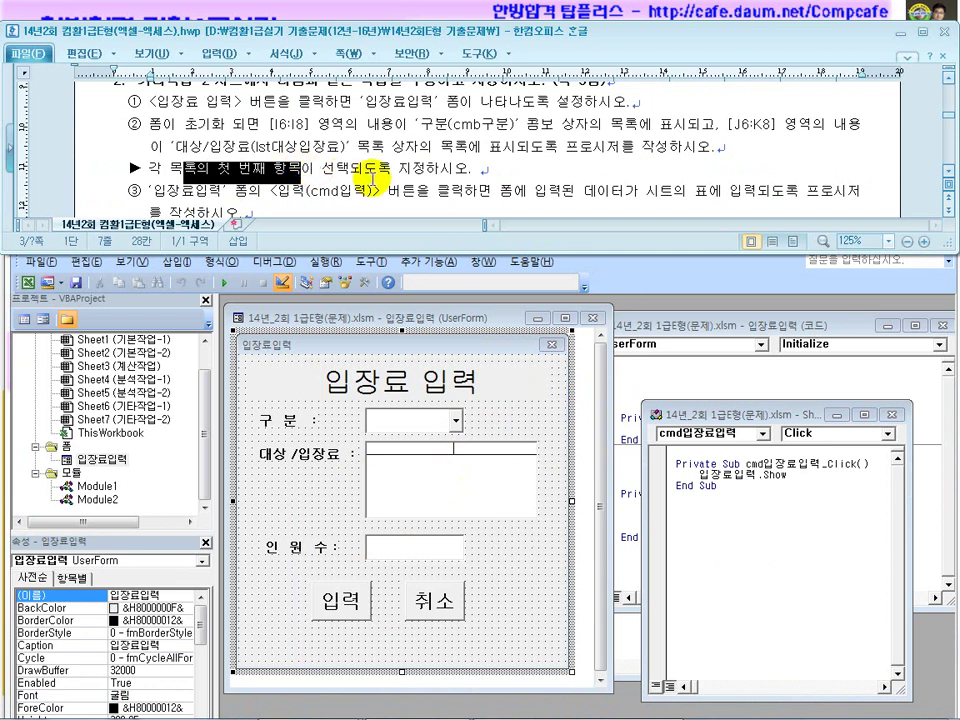
Open the 입장료입력 form's UserForm_Initialize code and review its two RowSource lines.
left_click(497, 583)
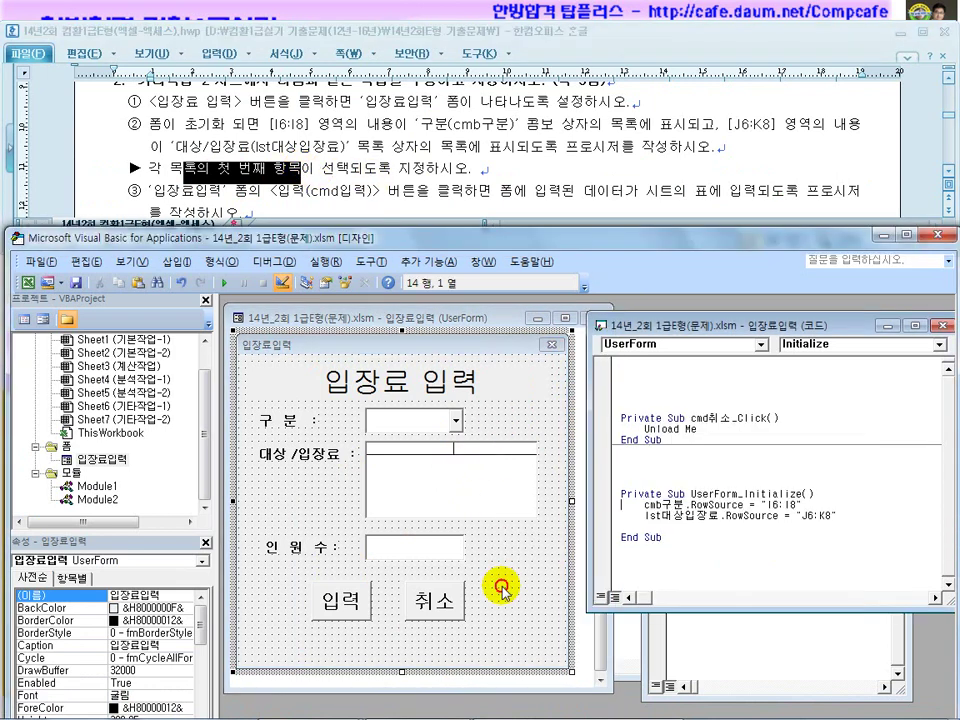
left_click_drag(651, 505, 800, 505)
left_click(826, 521)
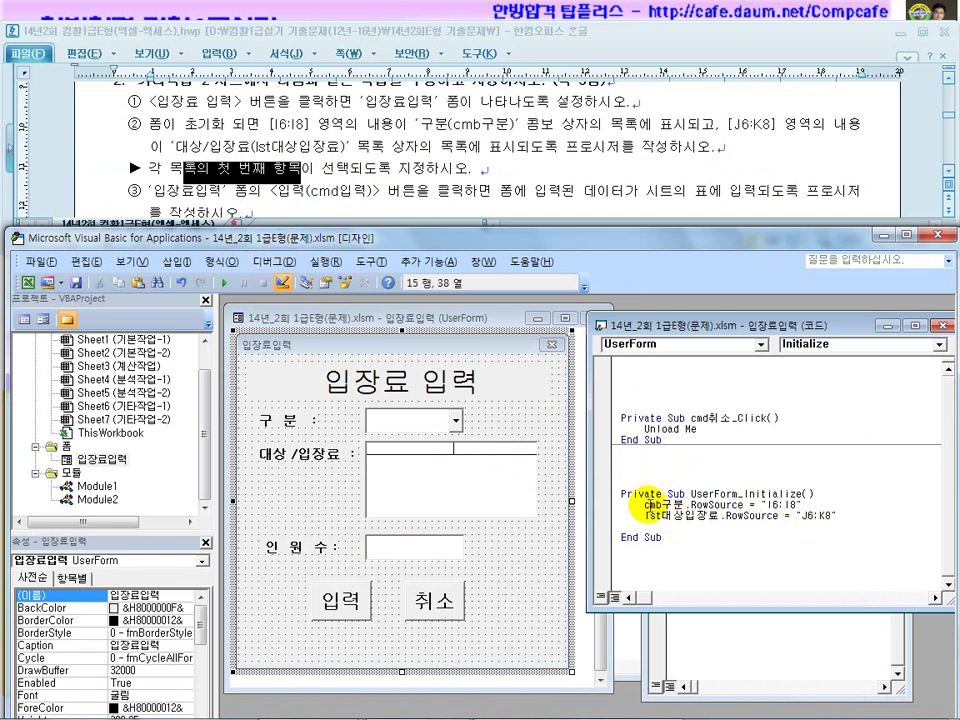
Add the line cmb구분.ListIndex = 0 below the RowSource lines in UserForm_Initialize.
left_click_drag(642, 505, 668, 503)
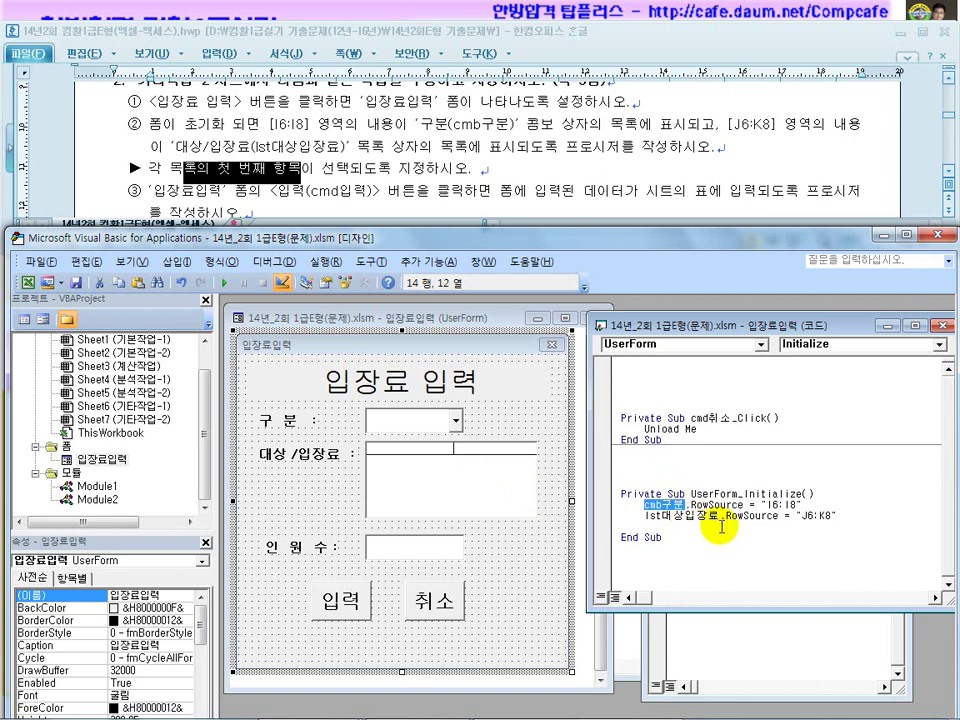
left_click(847, 522)
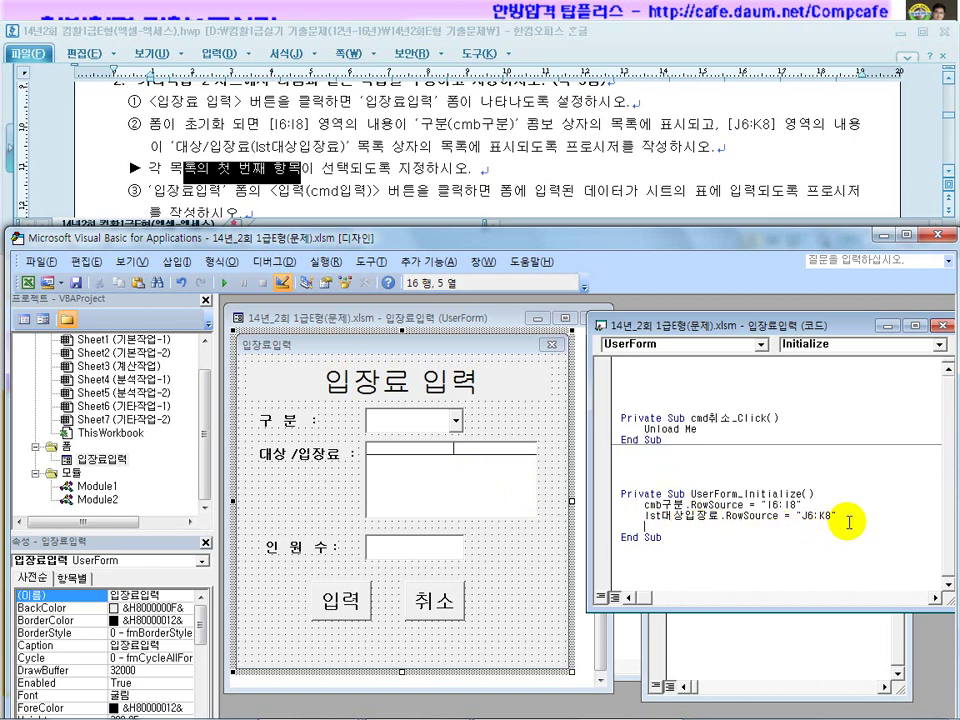
key("Return")
type("cmb구분")
type(".")
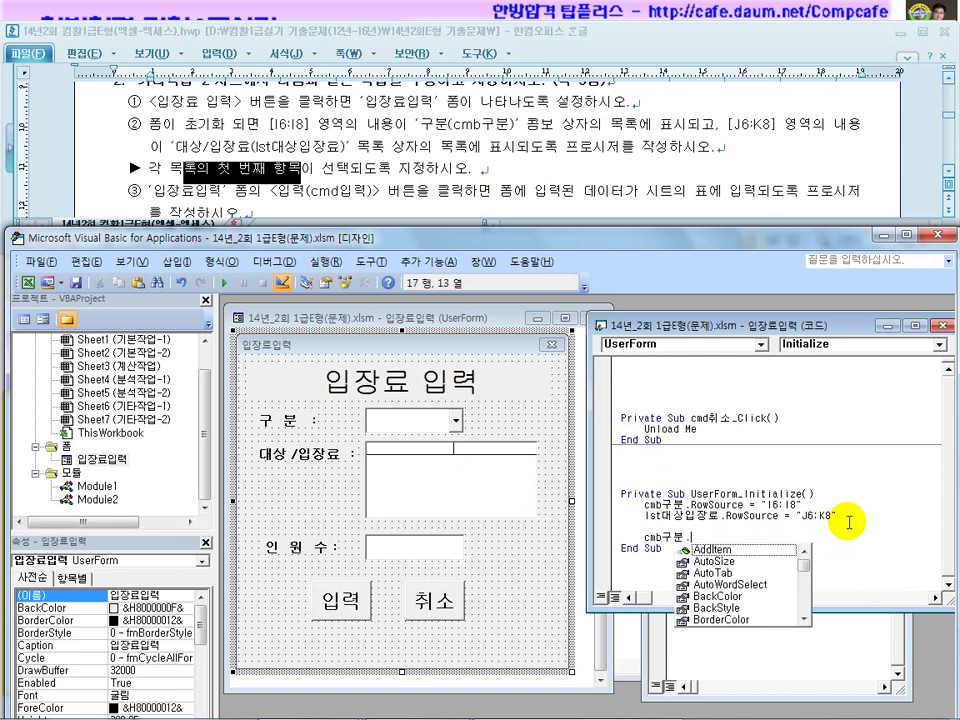
type("li")
key("Down")
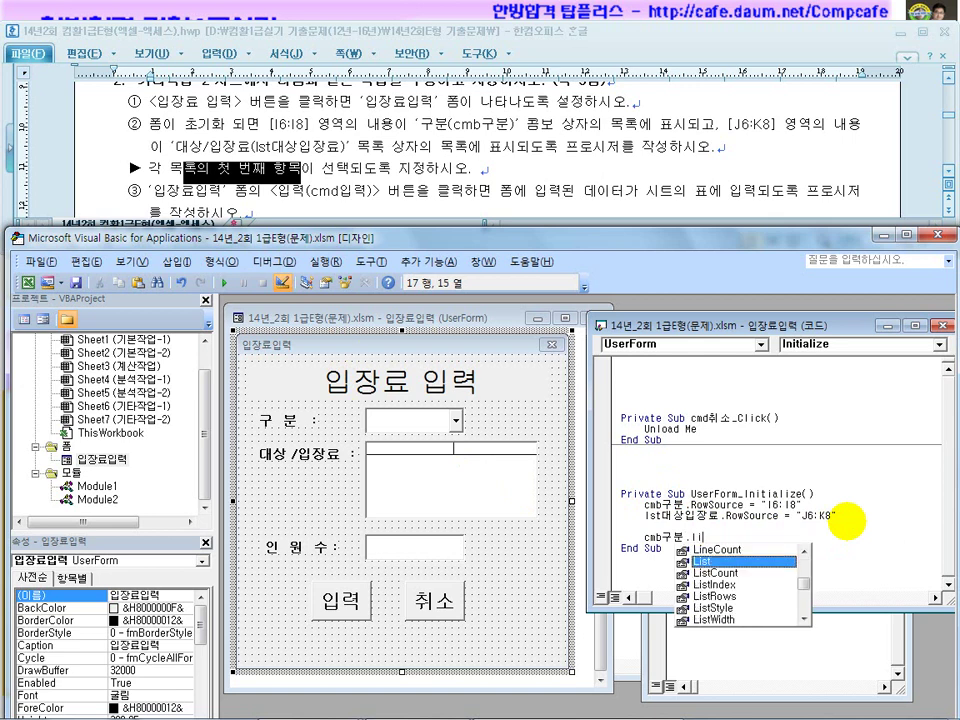
key("Down")
key("Down")
key("Tab")
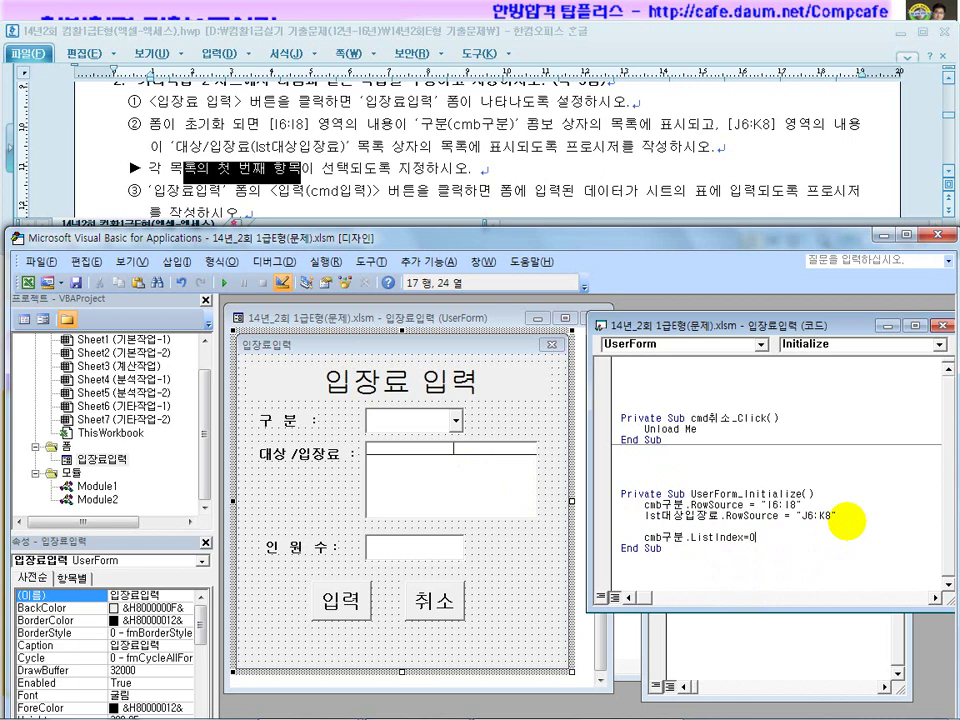
key("shift+Home")
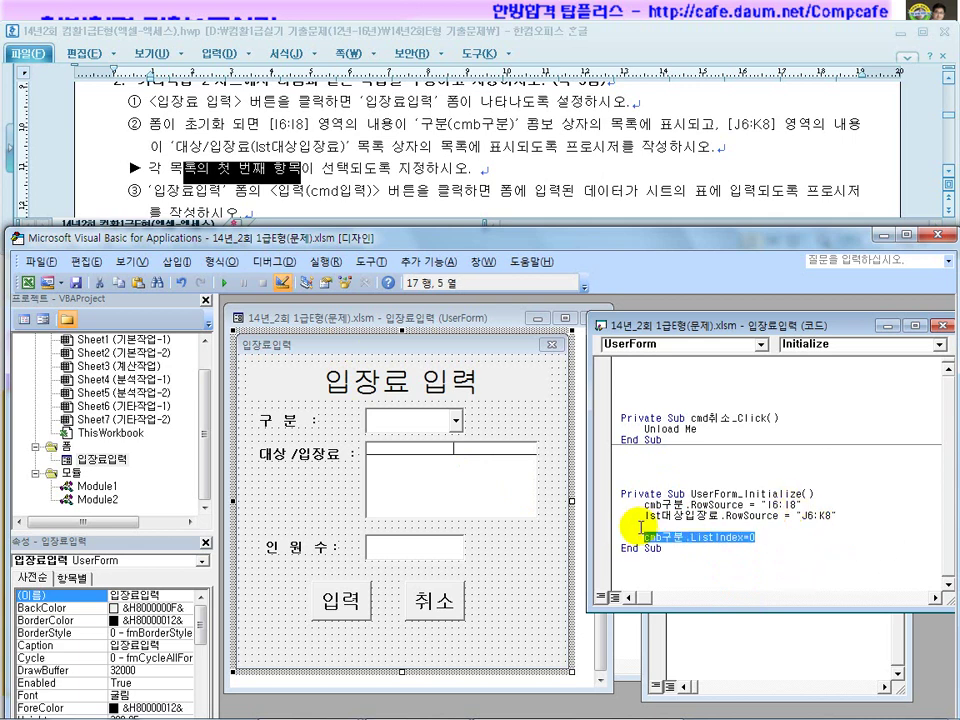
Add the line lst대상입장료.ListIndex = 0 under the cmb구분.ListIndex line in UserForm_Initialize.
left_click_drag(645, 516, 717, 518)
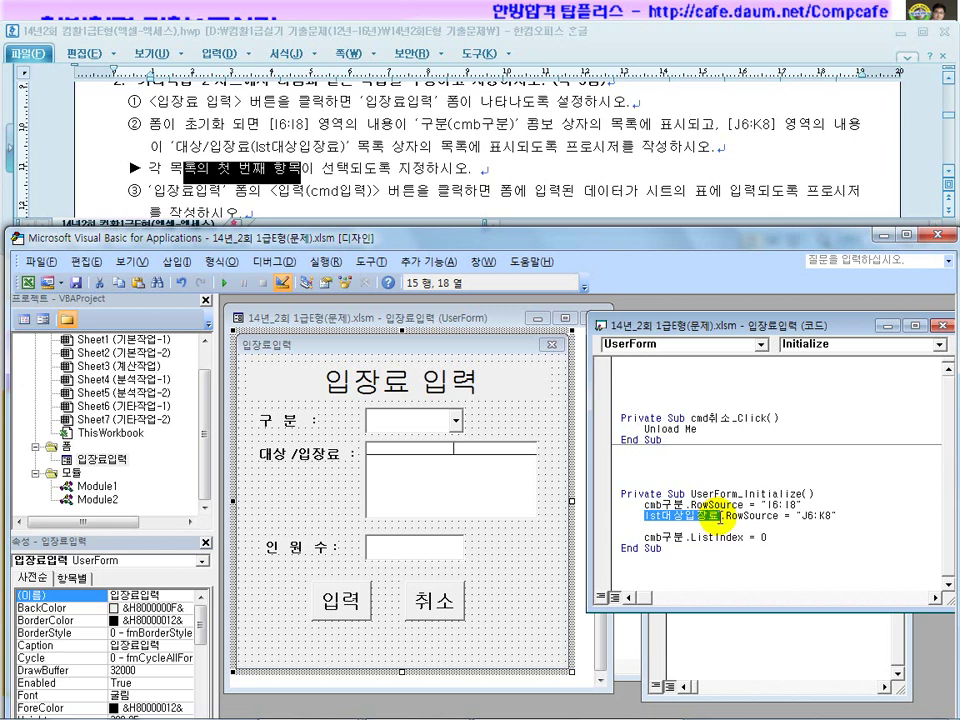
left_click(793, 538)
key("Return")
type("lst대상입장료")
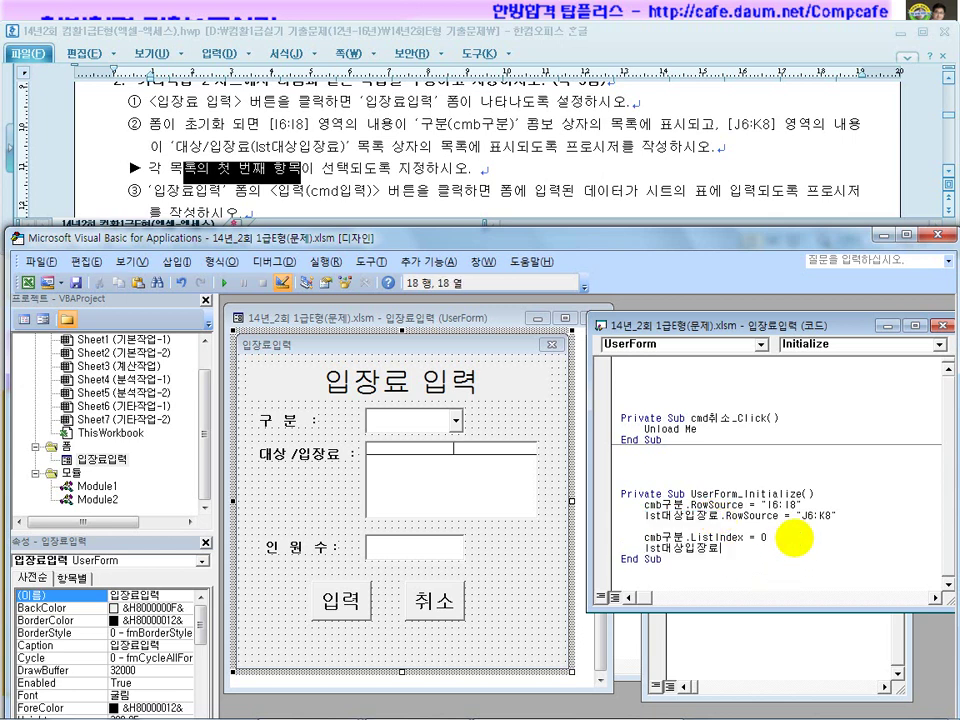
type(".")
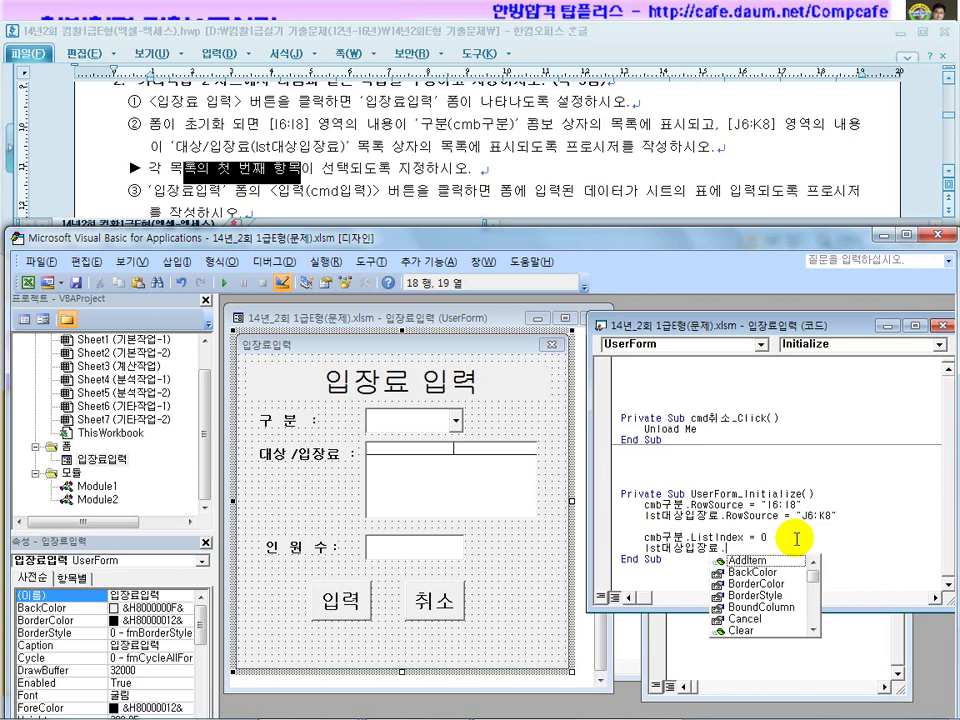
type("li")
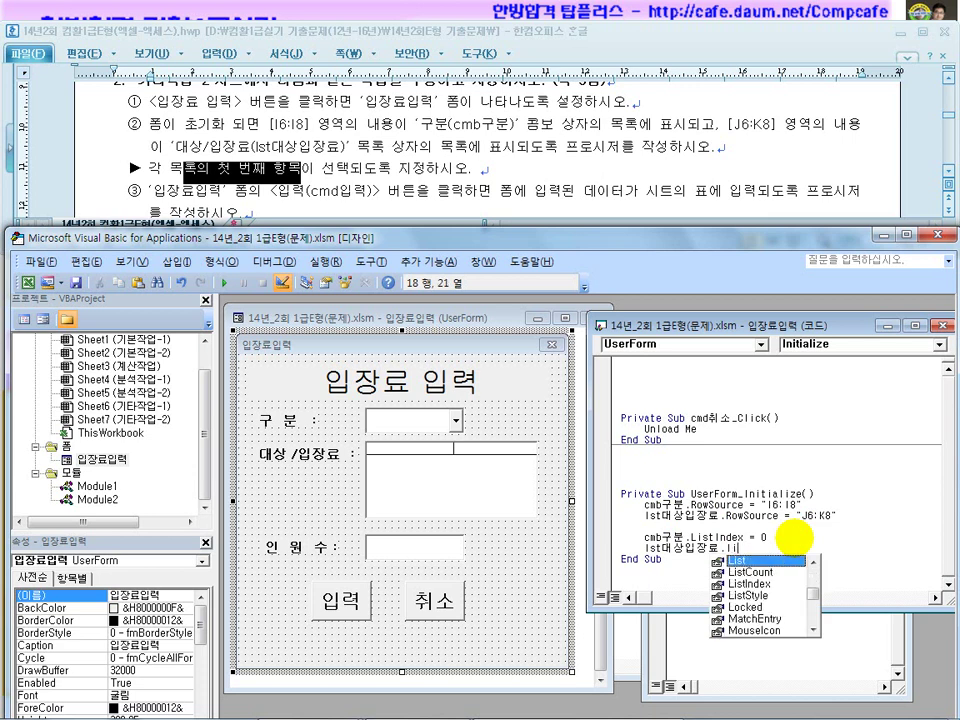
type("sti")
key("Tab")
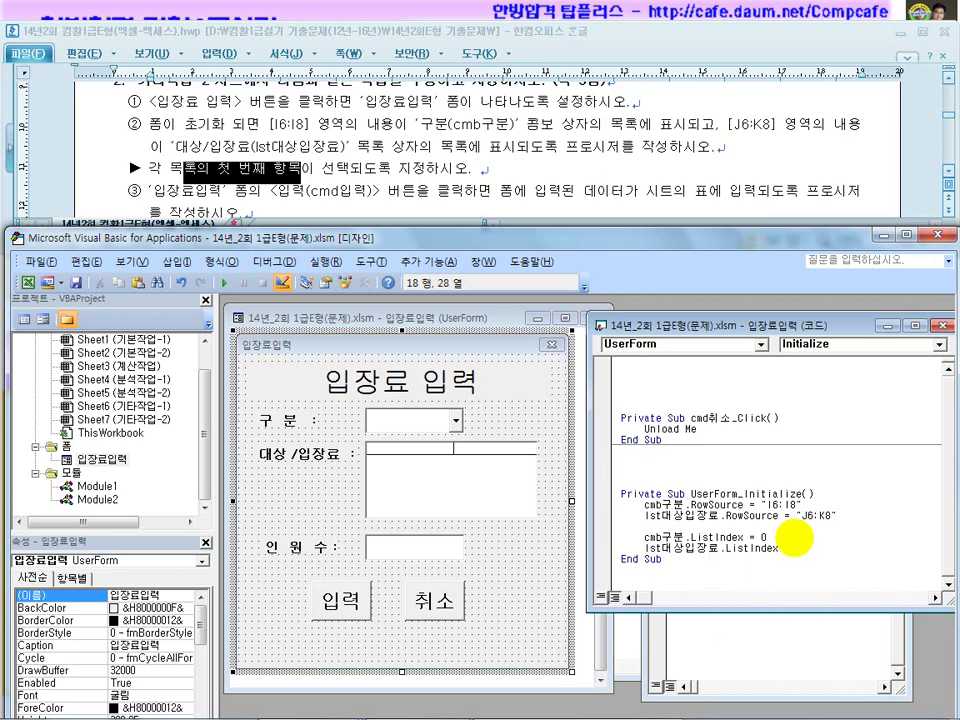
Close the code editor and test the 입장료입력 form outside design mode to check the initial list selections.
left_click(936, 237)
left_click(328, 288)
left_click(560, 411)
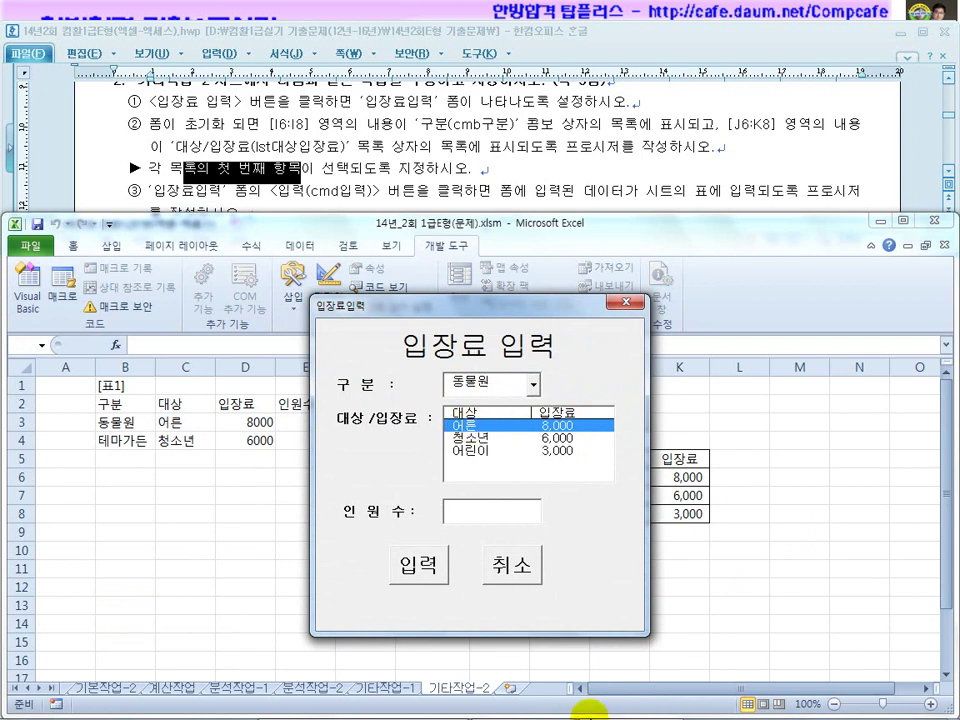
Switch to the PowerPoint slide and mark the cmb구분 and lst대상입장료 ListIndex = 0 lines of UserForm_Initialize with the pen.
key("super")
left_click(423, 706)
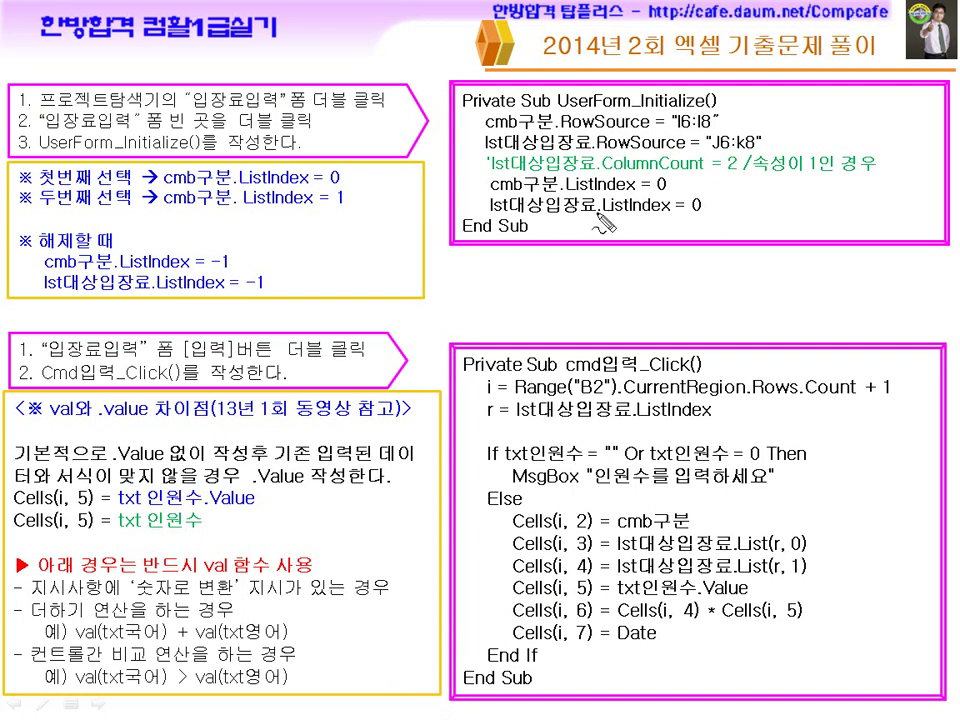
left_click_drag(648, 193, 666, 197)
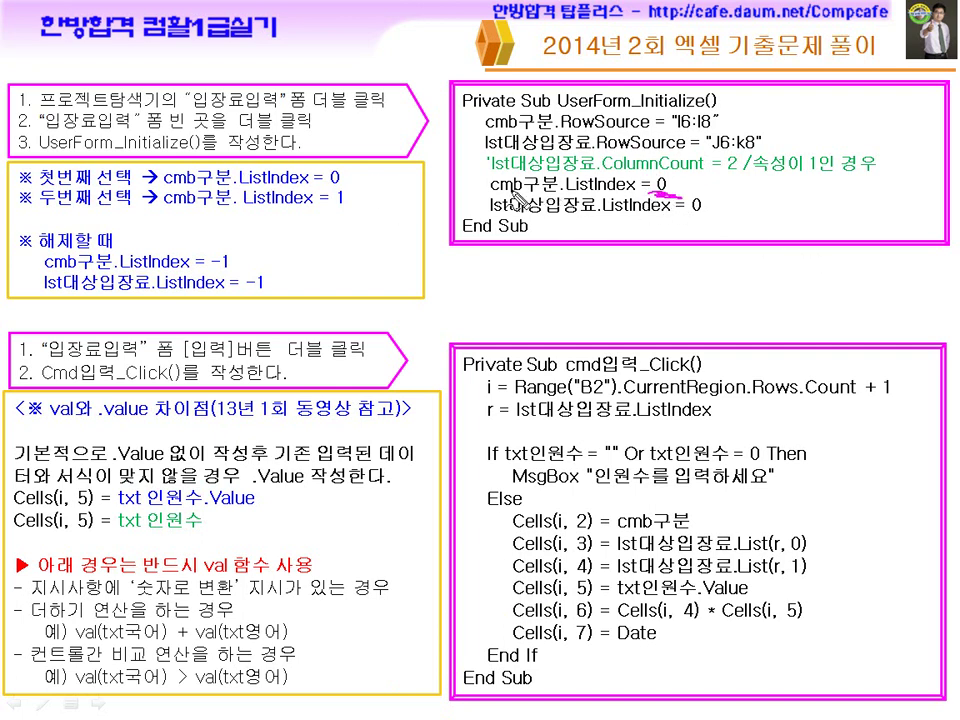
mouse_move(506, 127)
left_mouse_down()
mouse_move(522, 106)
mouse_move(549, 127)
left_mouse_up()
left_click_drag(652, 178, 648, 198)
mouse_move(497, 214)
left_mouse_down()
mouse_move(658, 214)
mouse_move(702, 224)
left_mouse_up()
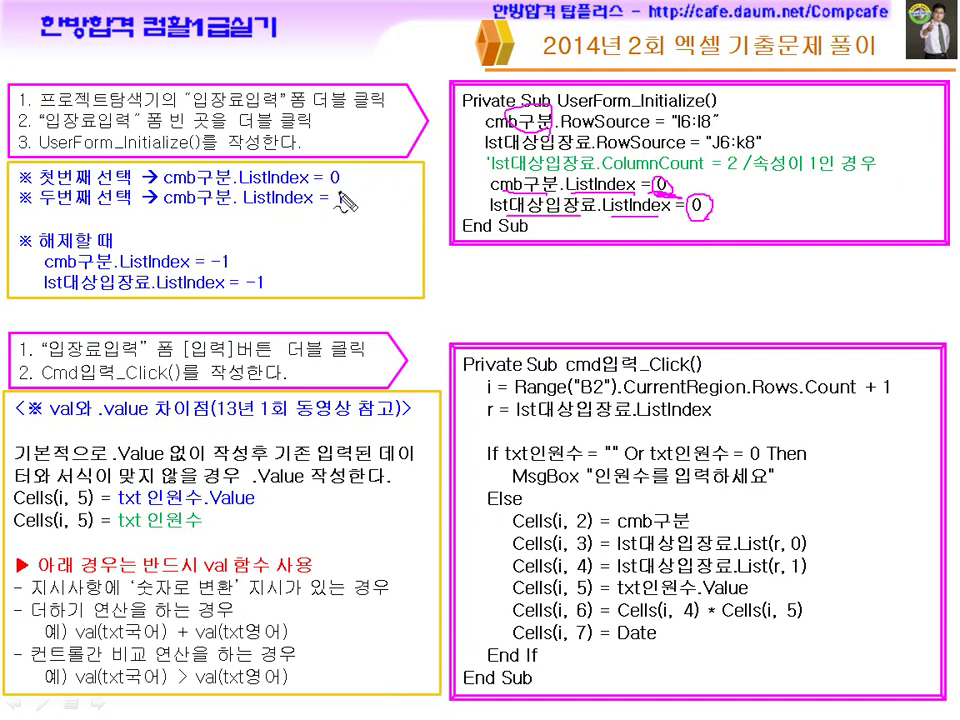
Mark the slide notes' ListIndex values for first selection, second selection and deselection with the pen, and erase all marks.
left_click_drag(50, 208, 108, 208)
mouse_move(345, 188)
left_mouse_down()
mouse_move(352, 205)
mouse_move(340, 222)
left_mouse_up()
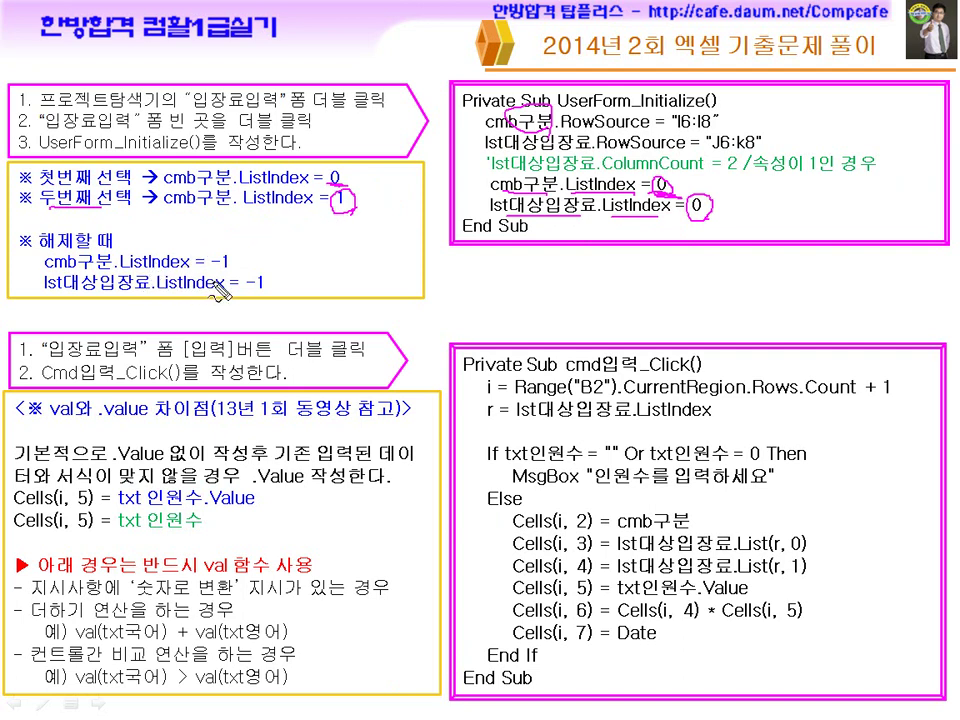
mouse_move(240, 250)
left_mouse_down()
mouse_move(225, 272)
mouse_move(250, 296)
left_mouse_up()
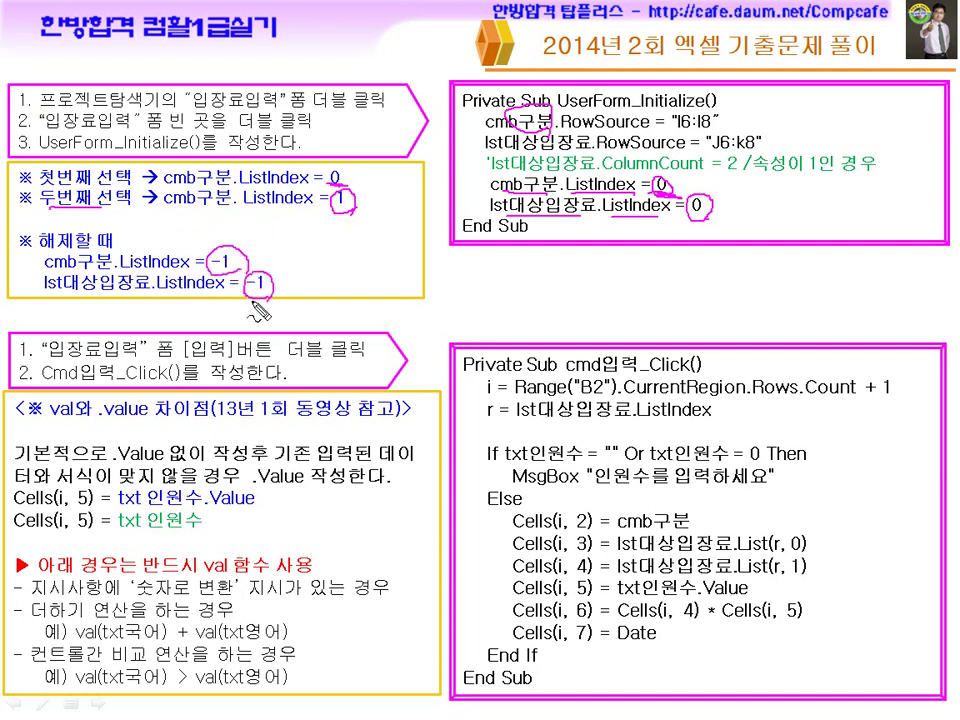
mouse_move(327, 190)
left_mouse_down()
mouse_move(334, 206)
mouse_move(330, 181)
mouse_move(356, 222)
left_mouse_up()
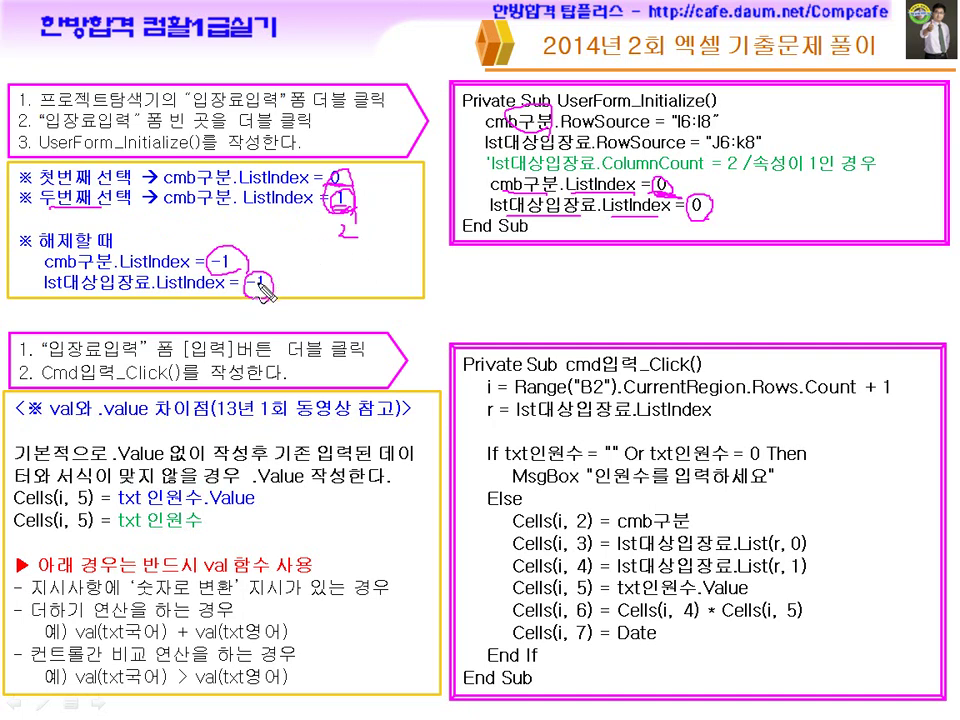
mouse_move(244, 241)
left_mouse_down()
mouse_move(250, 249)
mouse_move(271, 236)
left_mouse_up()
left_click_drag(282, 275, 301, 274)
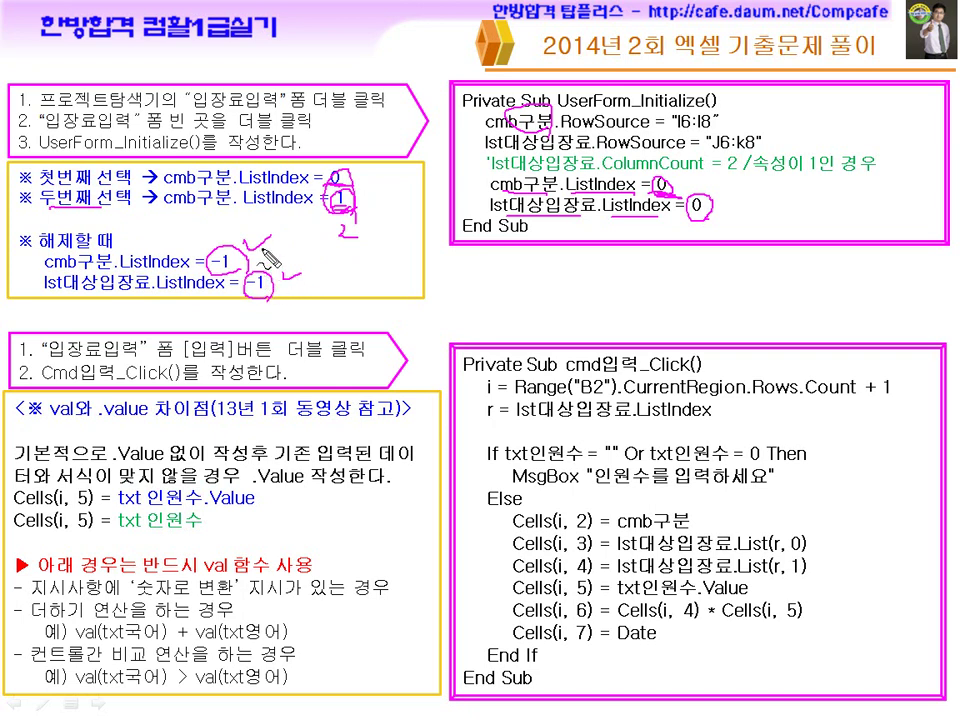
key("e")
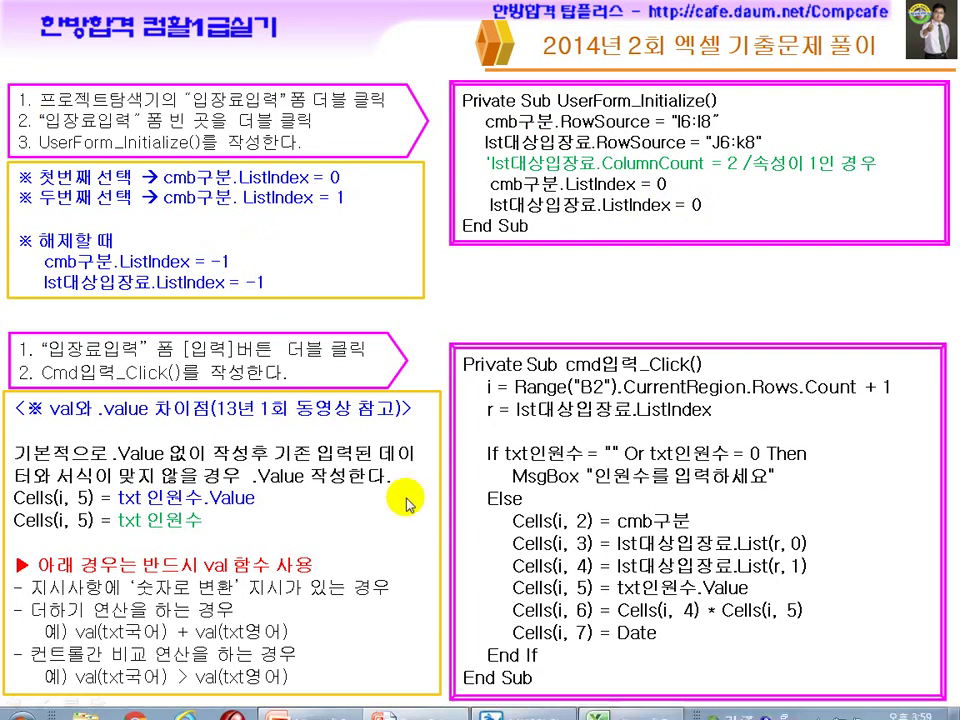
Return to Excel beside the exam document, compare the open 입장료입력 form with requirement ②, and close the form.
key("super")
left_click(546, 700)
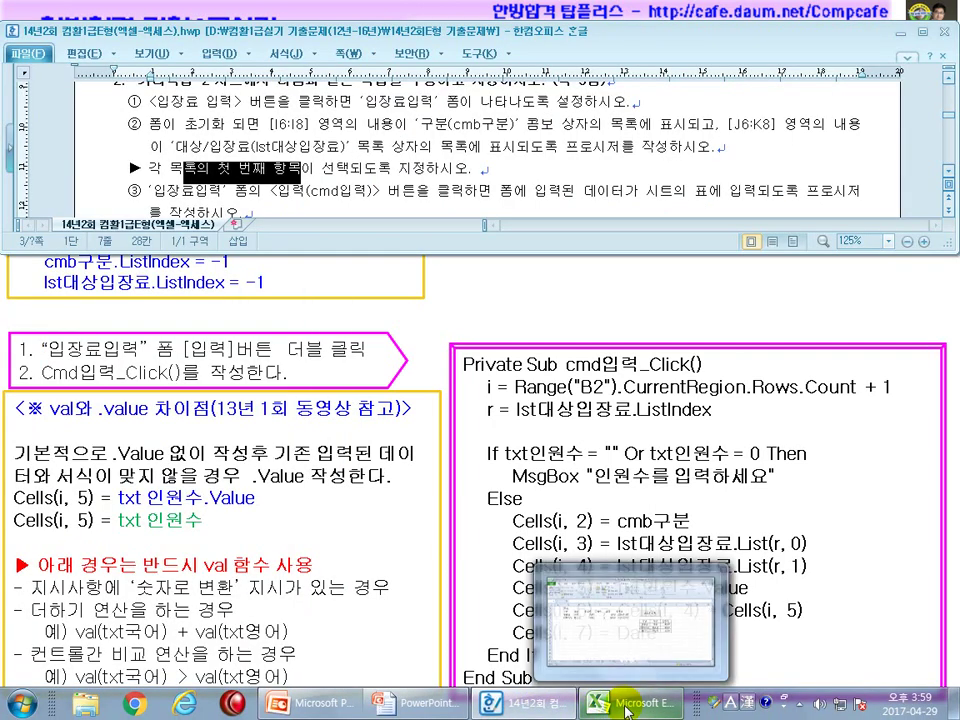
left_click(626, 705)
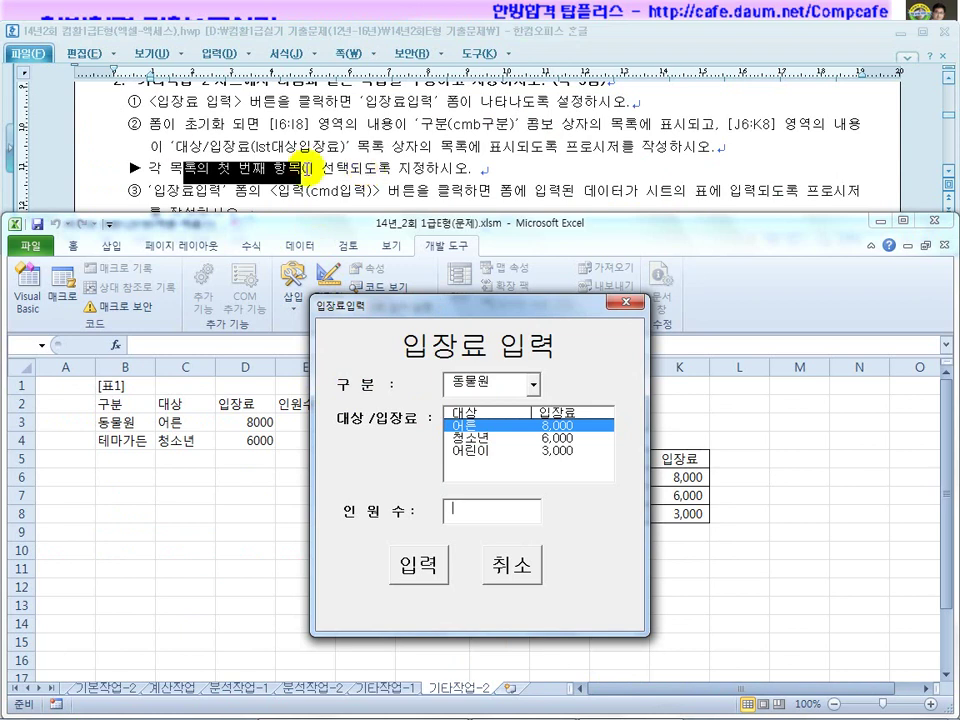
left_click_drag(158, 125, 318, 177)
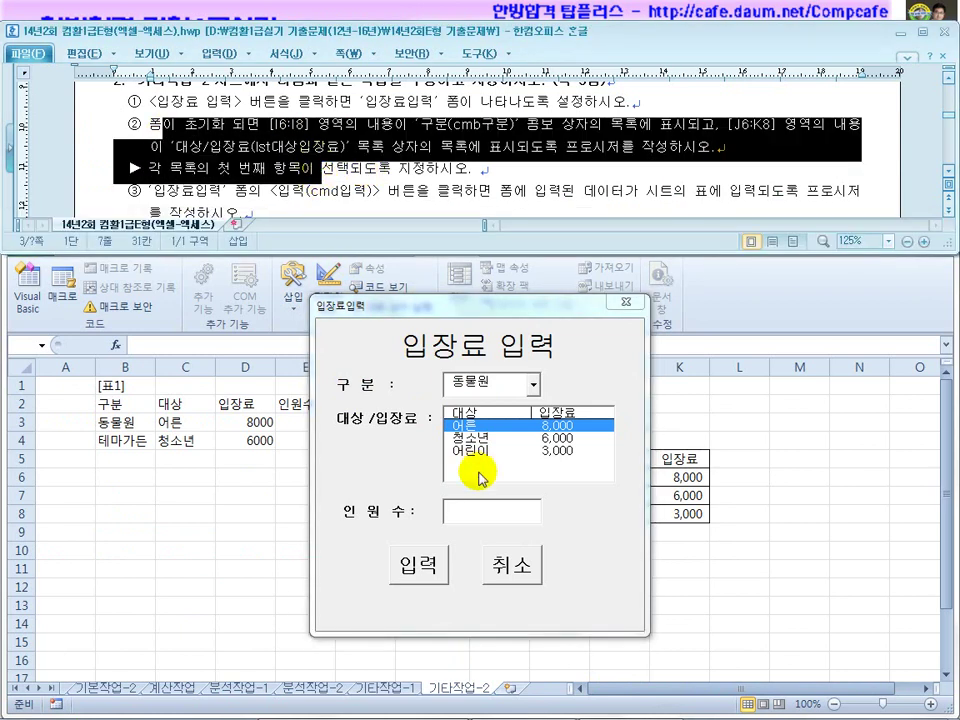
left_click(603, 305)
left_click(604, 305)
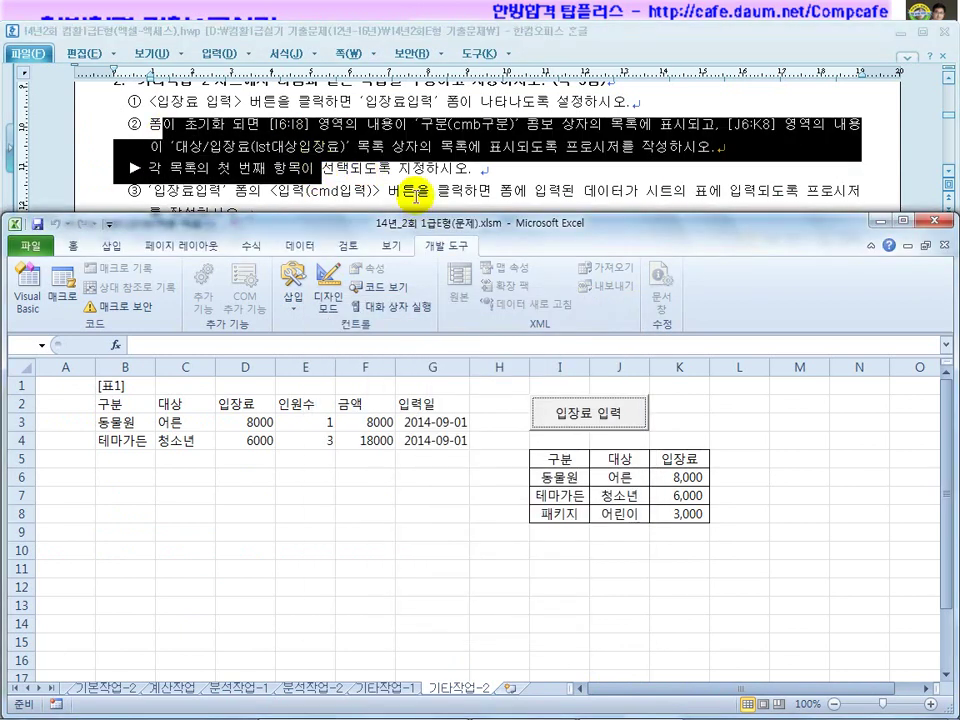
Read requirement ③ in the exam document about the cmd입력 button and its ListIndex and List properties.
left_click(313, 170)
left_click_drag(519, 170, 661, 169)
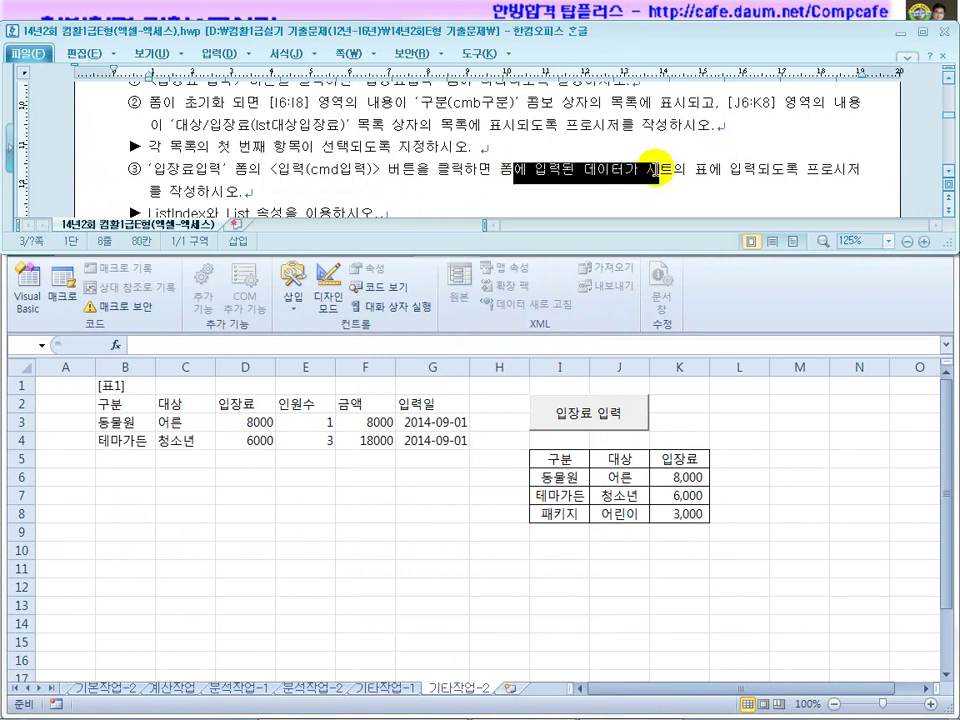
left_click(575, 181)
left_click(664, 170)
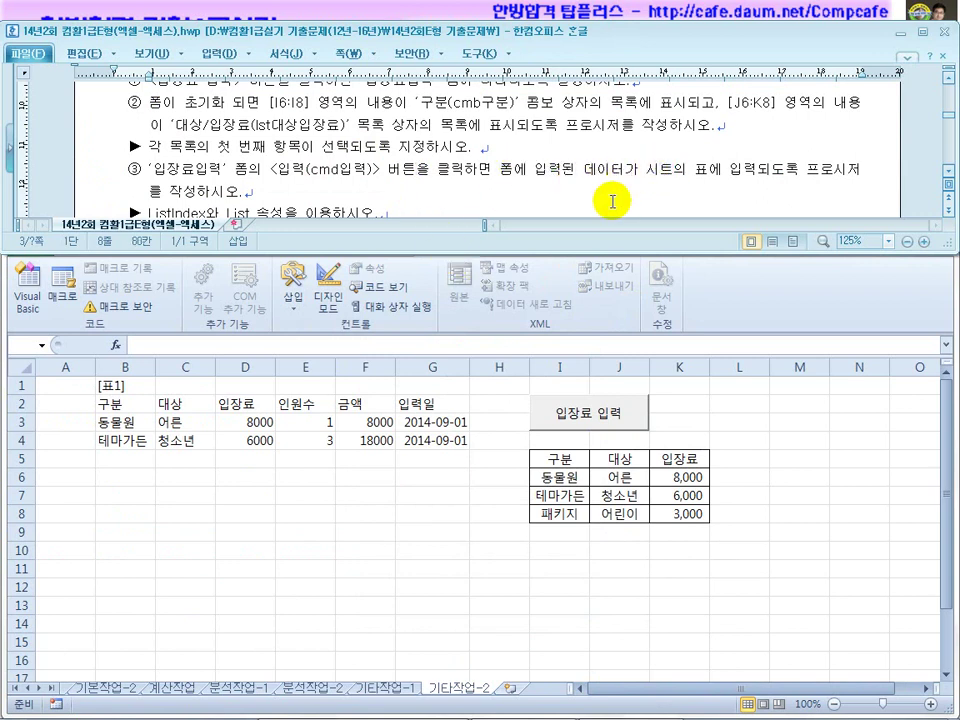
scroll(614, 201, "down", 2)
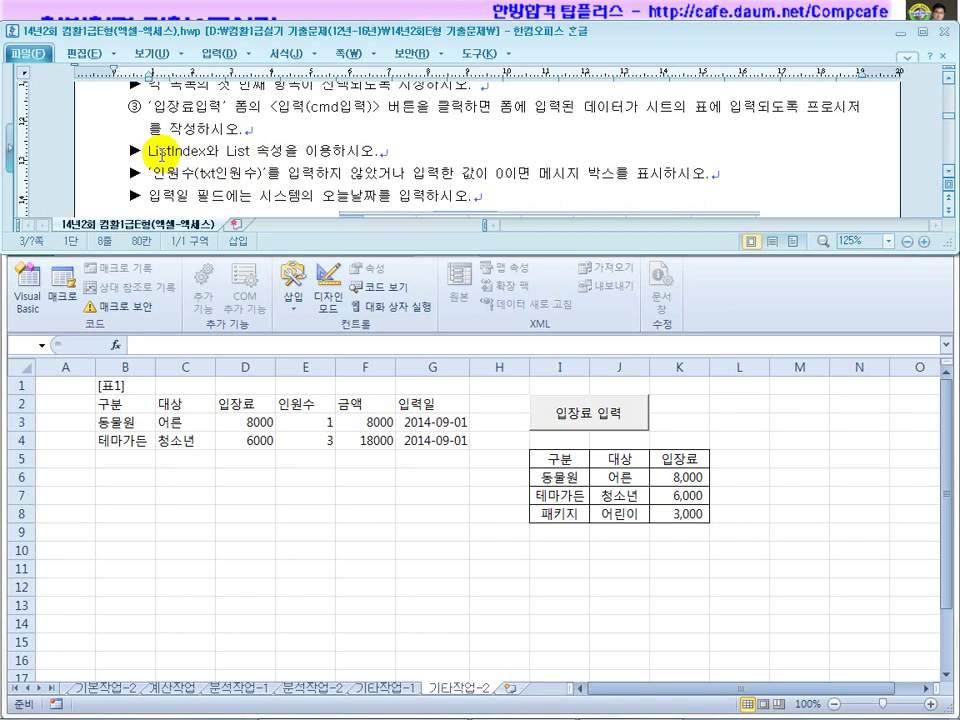
left_click_drag(149, 151, 204, 151)
left_click(246, 149)
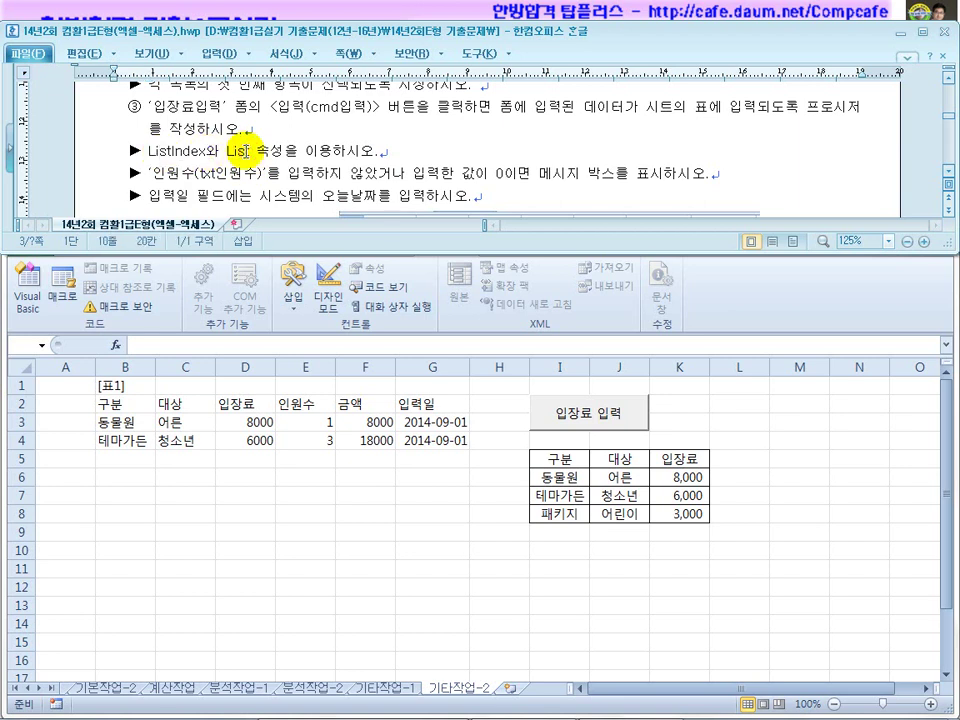
Open the 입장료입력 form from the sheet, examine the 대상/입장료 and 구분 lists, and close the form.
left_click(388, 547)
left_click(563, 411)
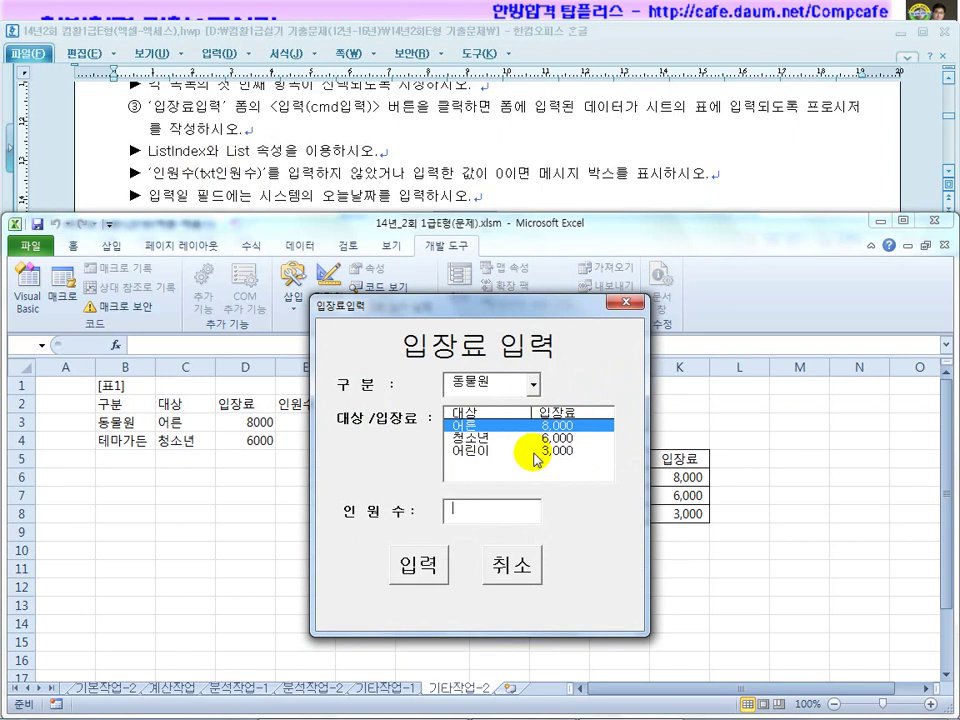
left_click_drag(505, 431, 502, 446)
left_click_drag(594, 424, 594, 462)
key("Escape")
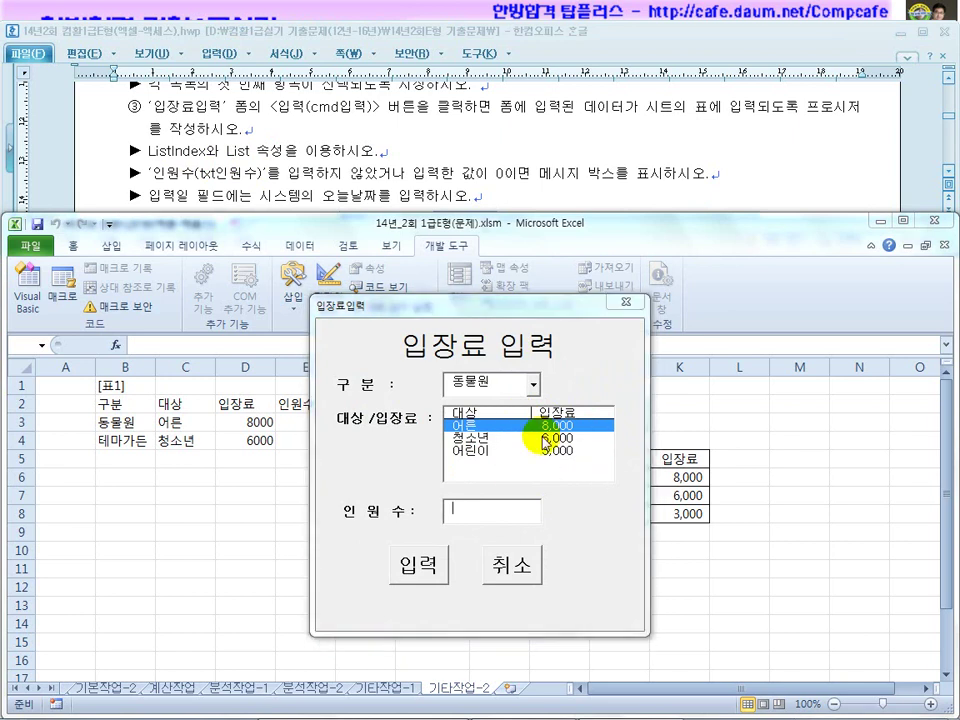
left_click(532, 384)
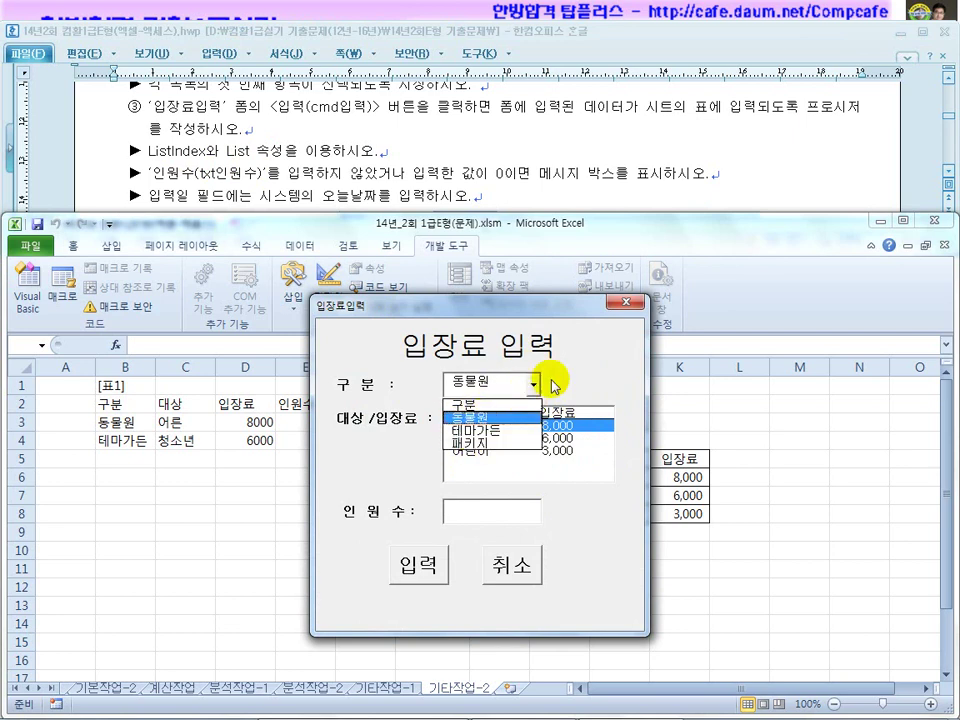
left_click(626, 303)
Turn on design mode, open the 입장료입력 form in the code editor, and create the 입력 button's Click procedure.
left_click(335, 300)
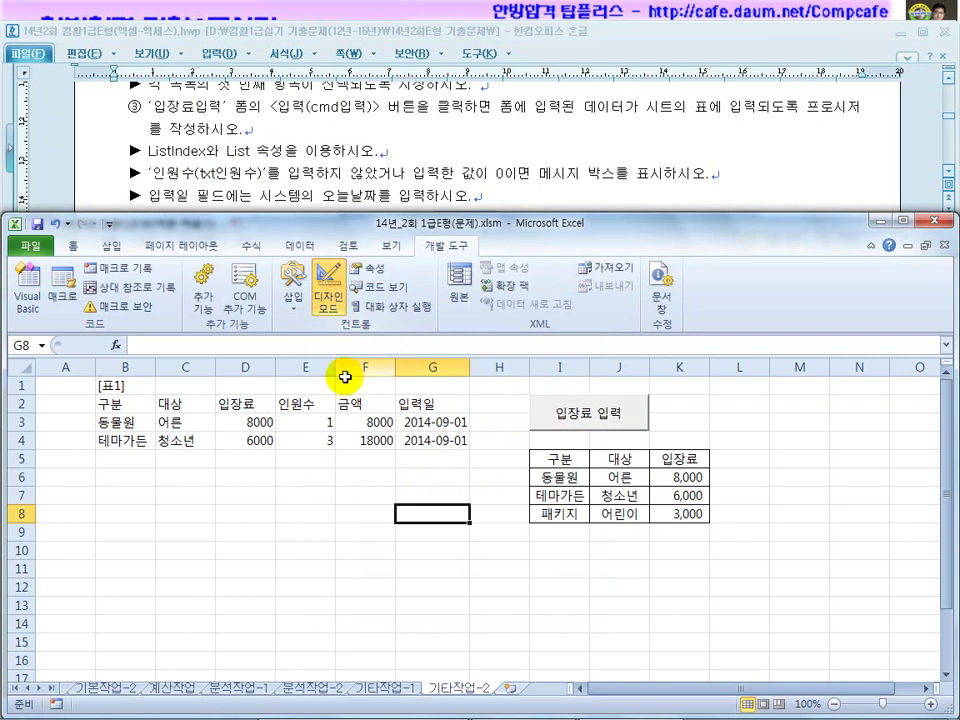
double_click(548, 413)
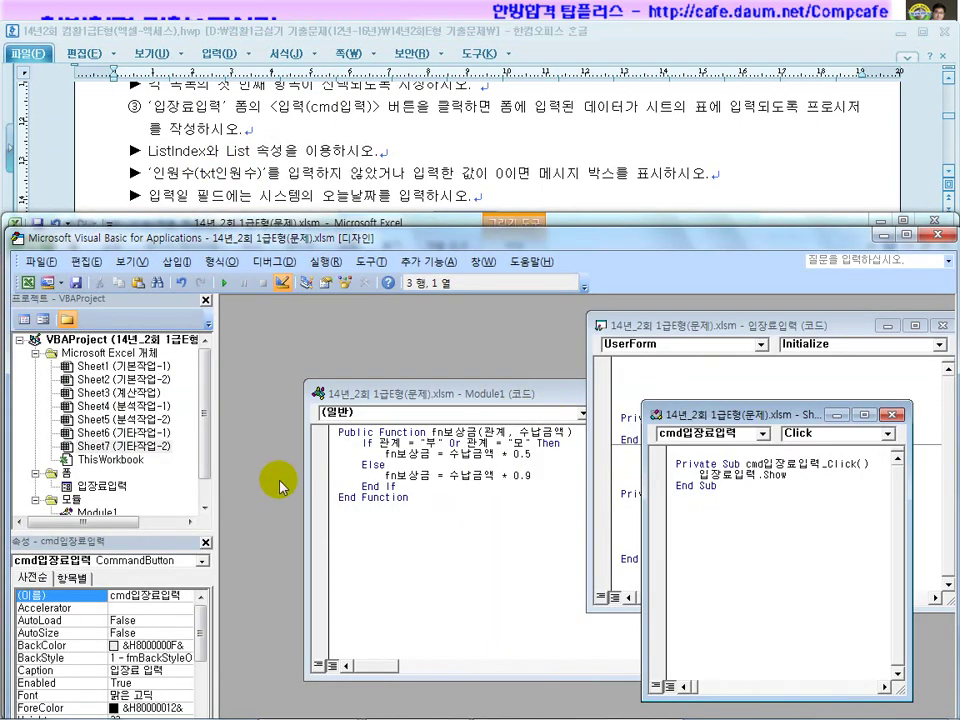
double_click(100, 486)
double_click(341, 601)
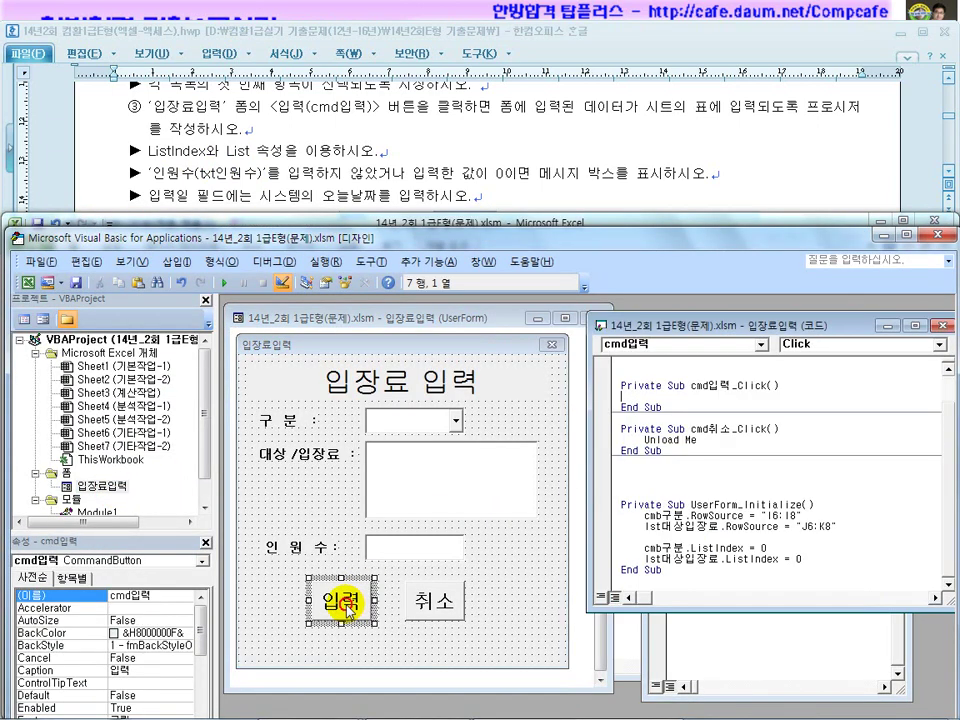
left_click_drag(653, 328, 627, 325)
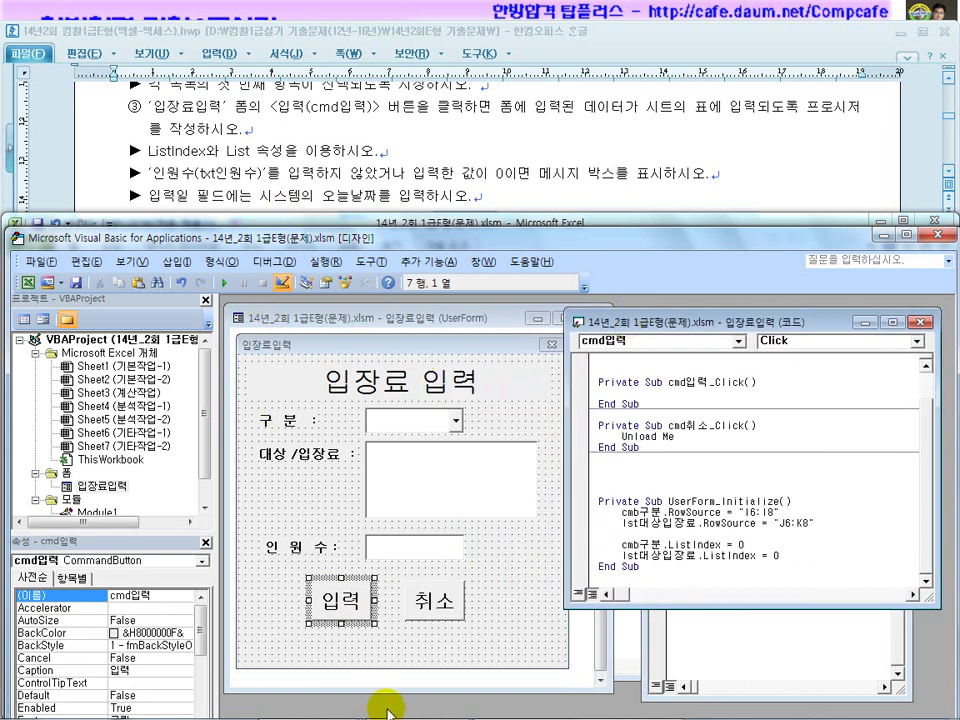
Switch to the Excel sheet to check table 표1's title and header cells B1 and B2, and return to the code editor.
mouse_move(410, 710)
left_click(512, 708)
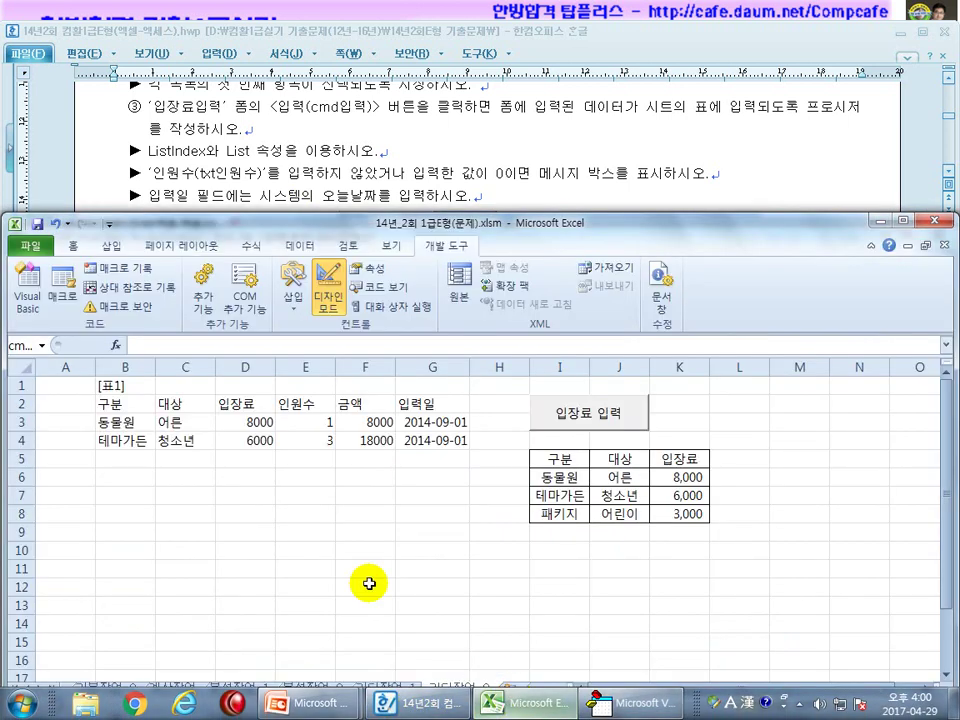
left_click(124, 400)
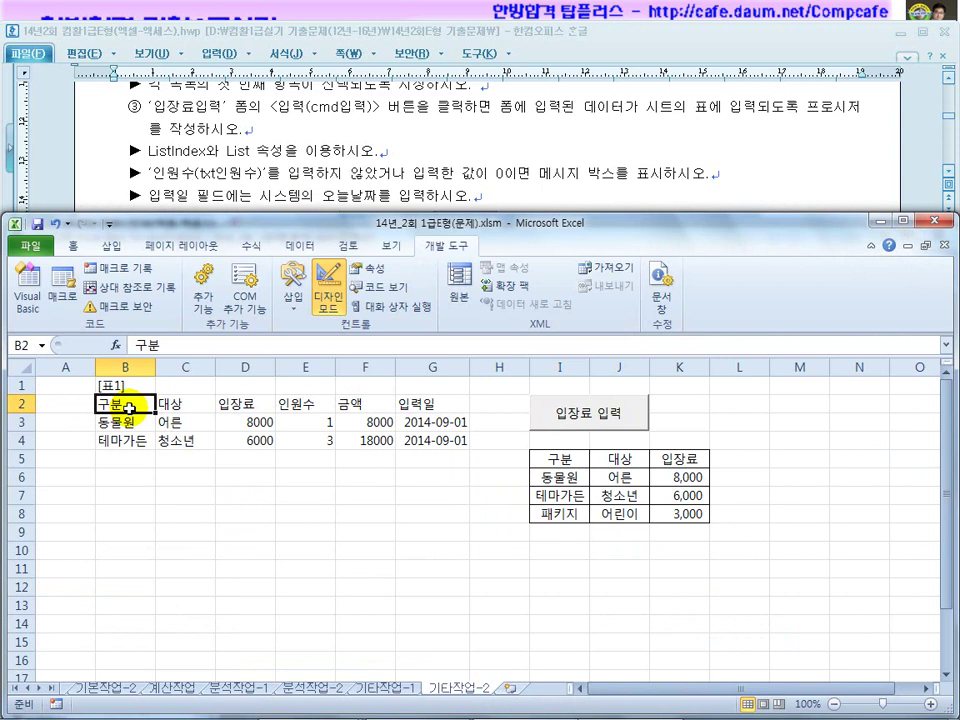
left_click(121, 387)
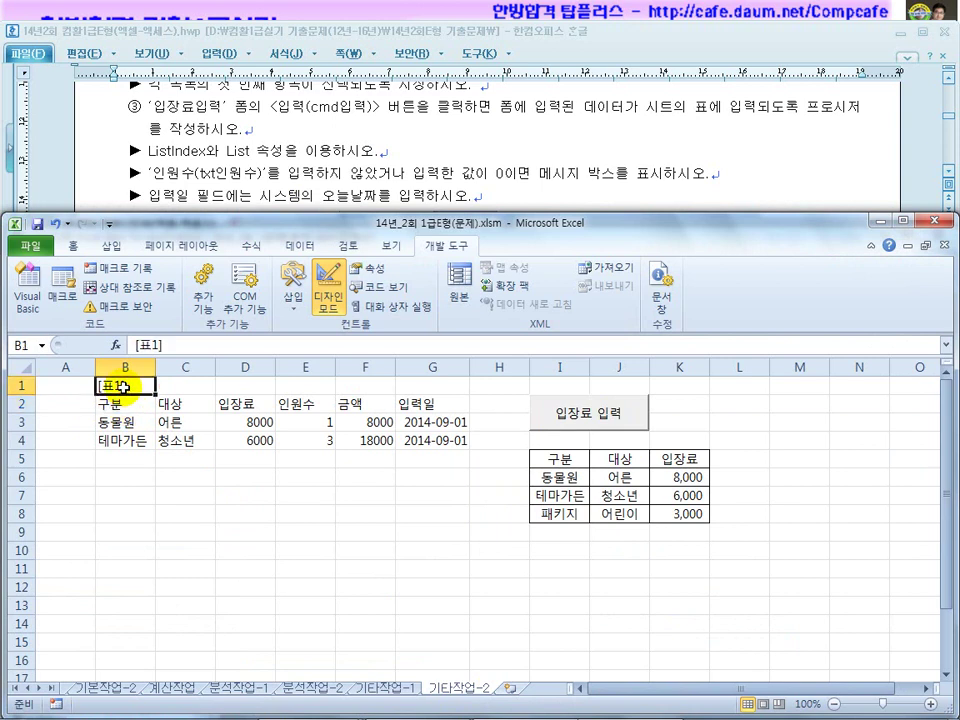
left_click(117, 398)
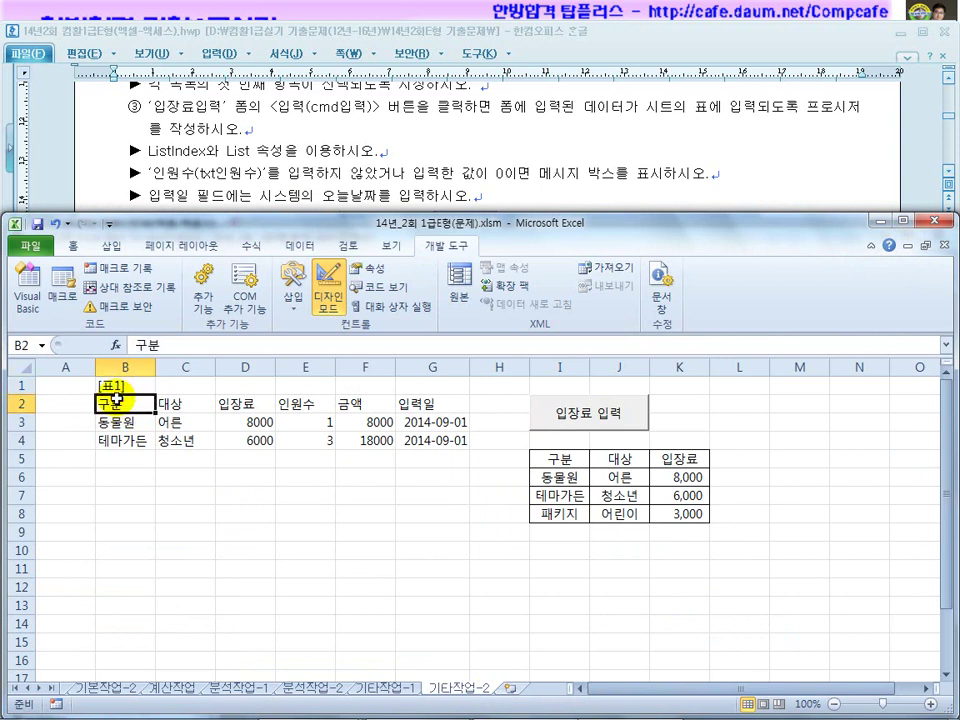
key("super")
left_click(620, 704)
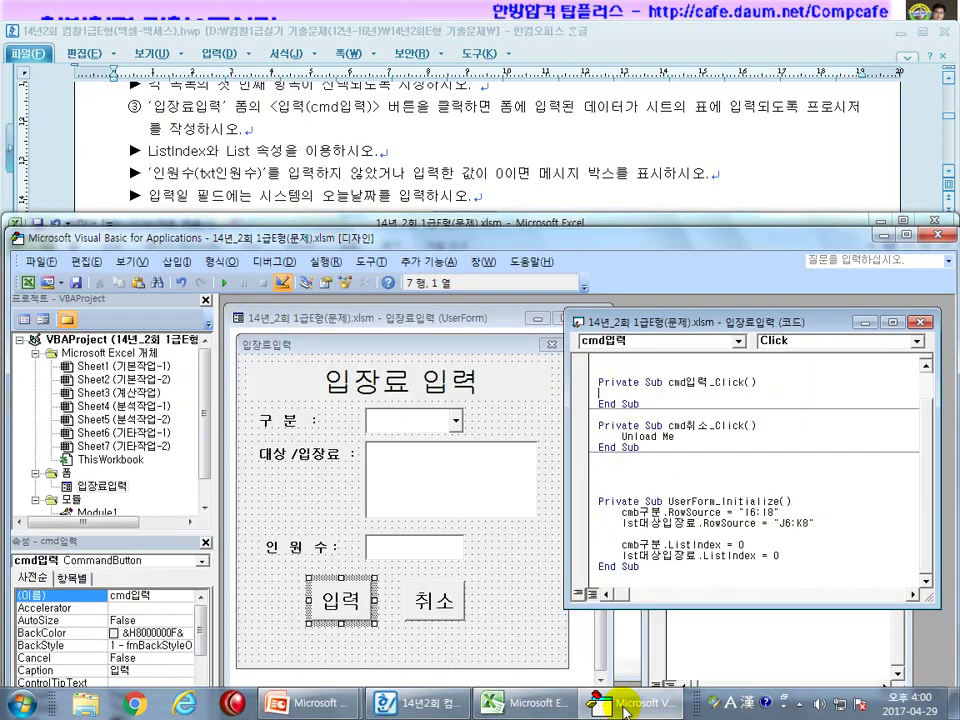
In cmd입력_Click, write i = Range("B2").CurrentRegion.Rows.Count + 1 and leave blank lines below it.
left_click(619, 478)
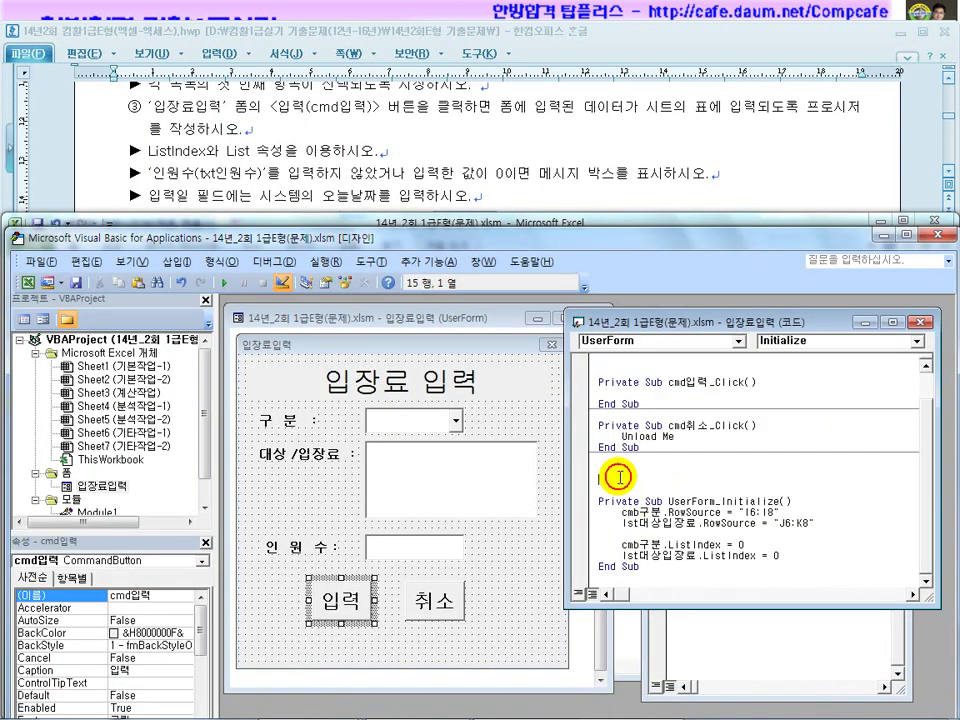
left_click(643, 393)
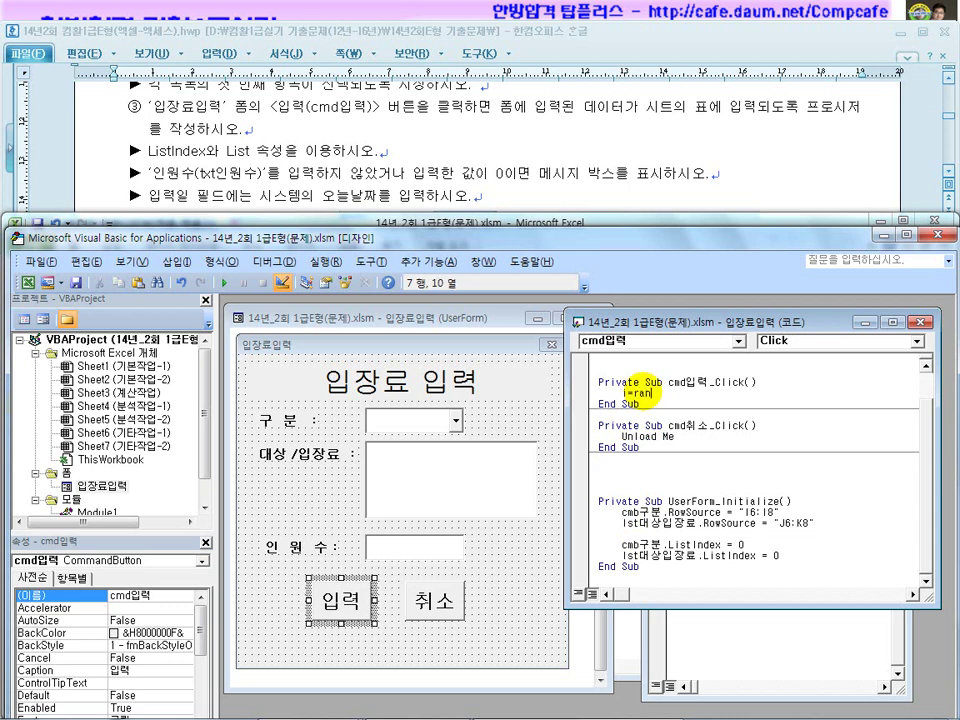
type("i=range(\"ㅠ2")
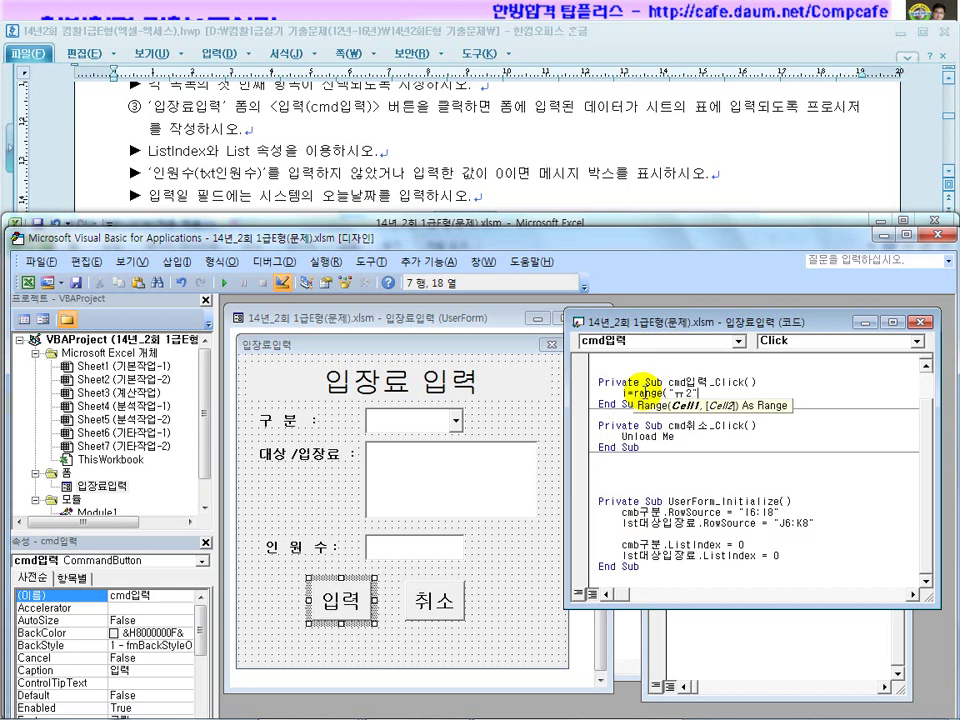
type("\")")
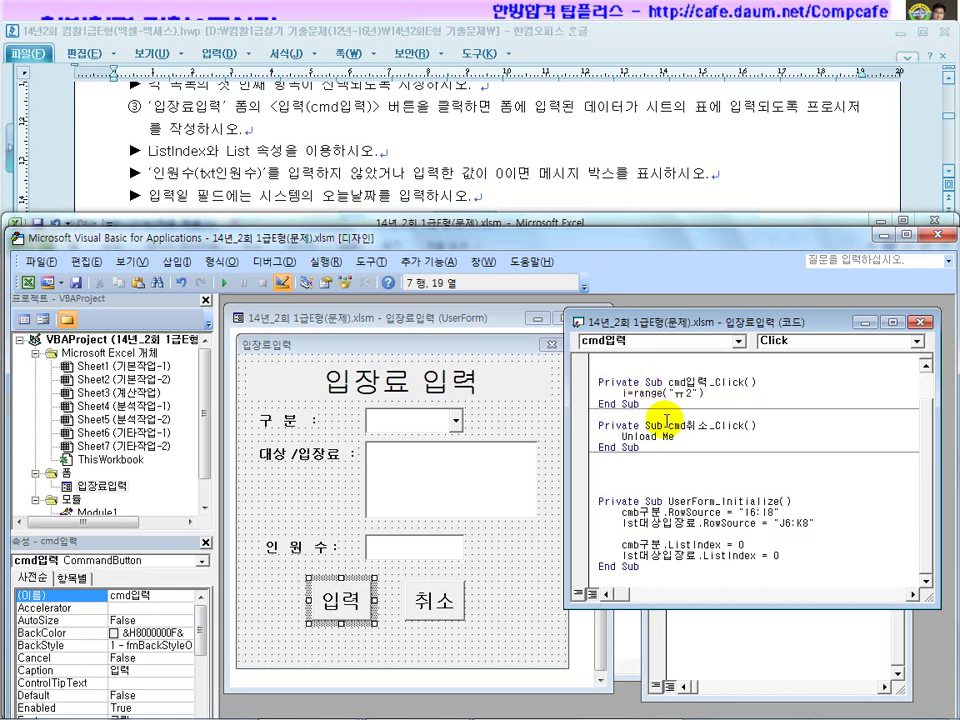
left_click(680, 398)
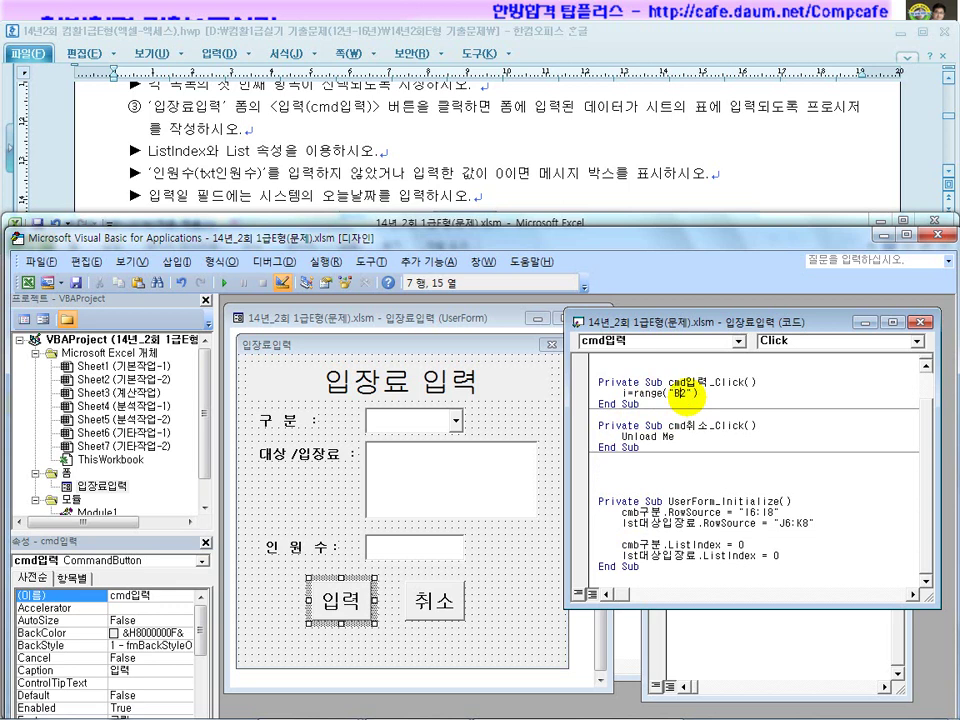
type(".c")
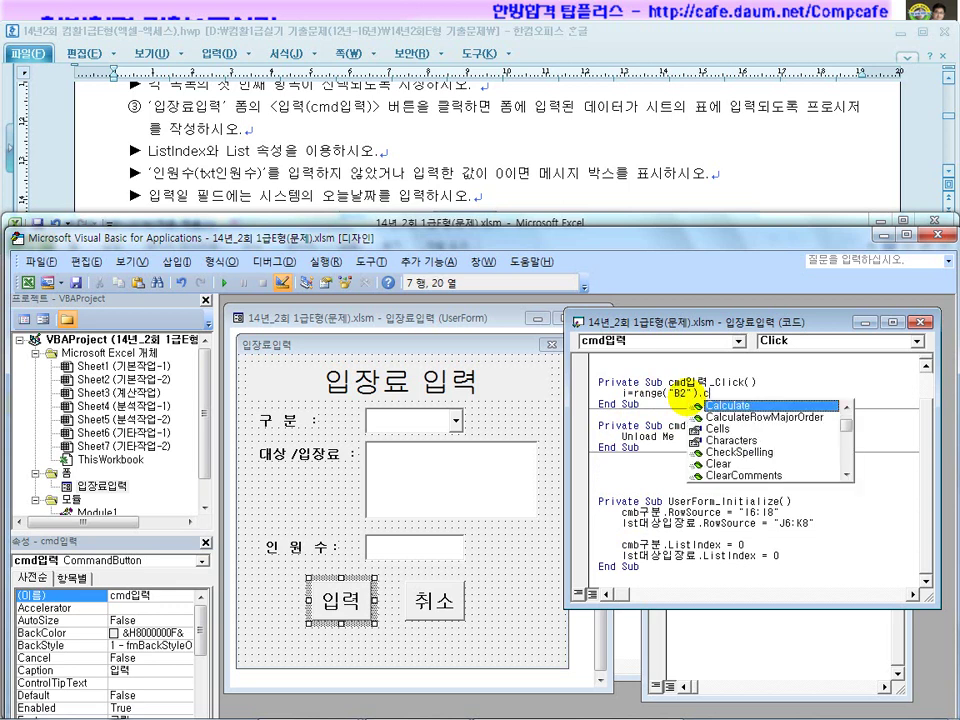
type("urr")
key("Down")
key("Tab")
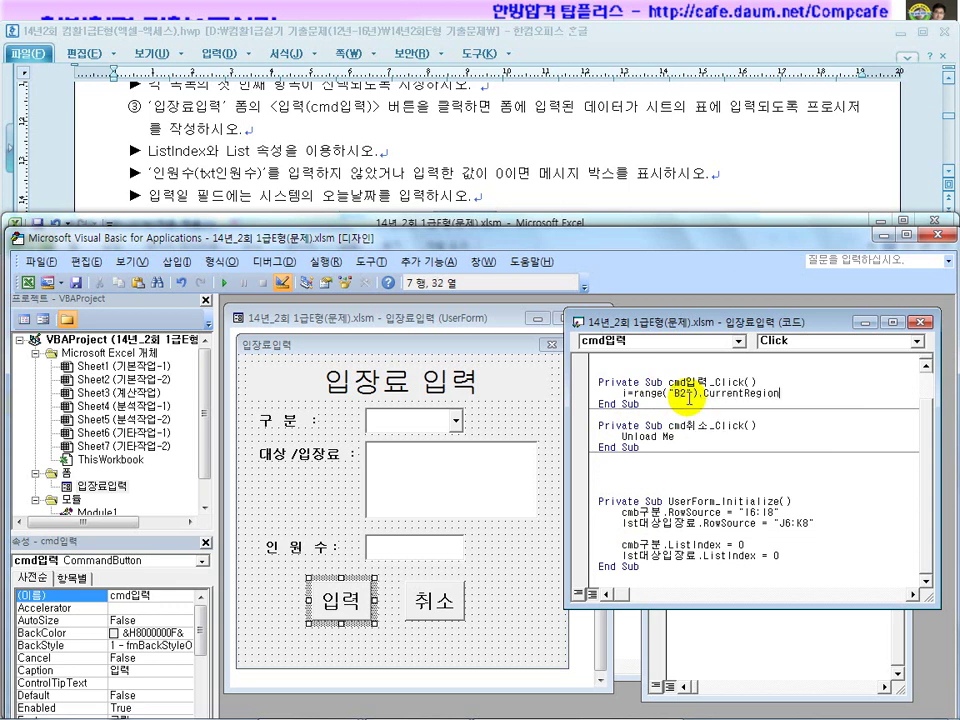
type(".rows")
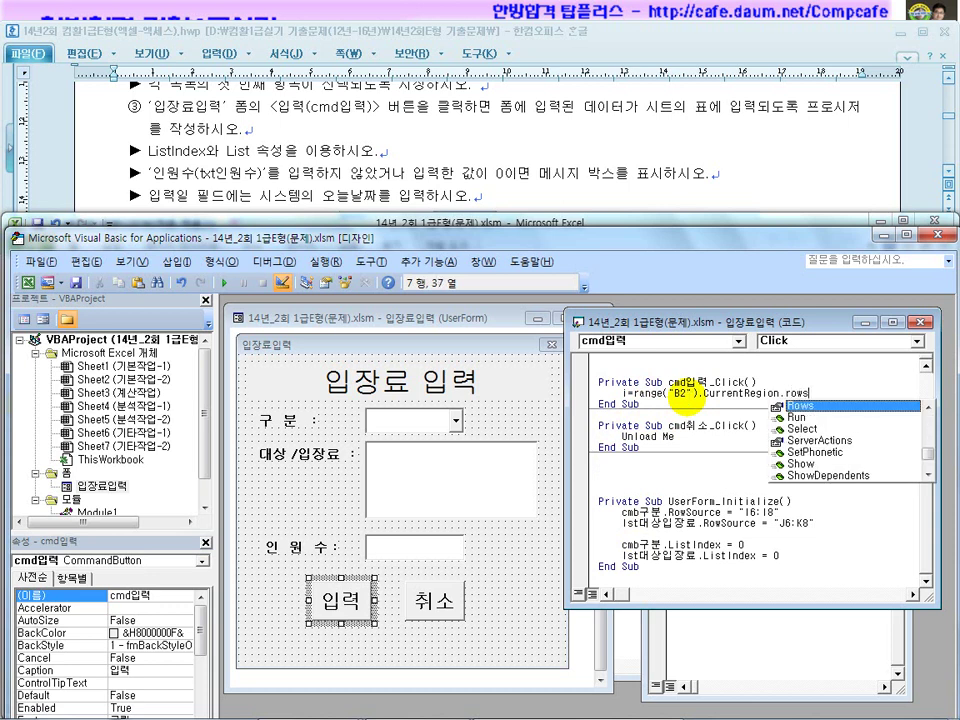
type(".count+1")
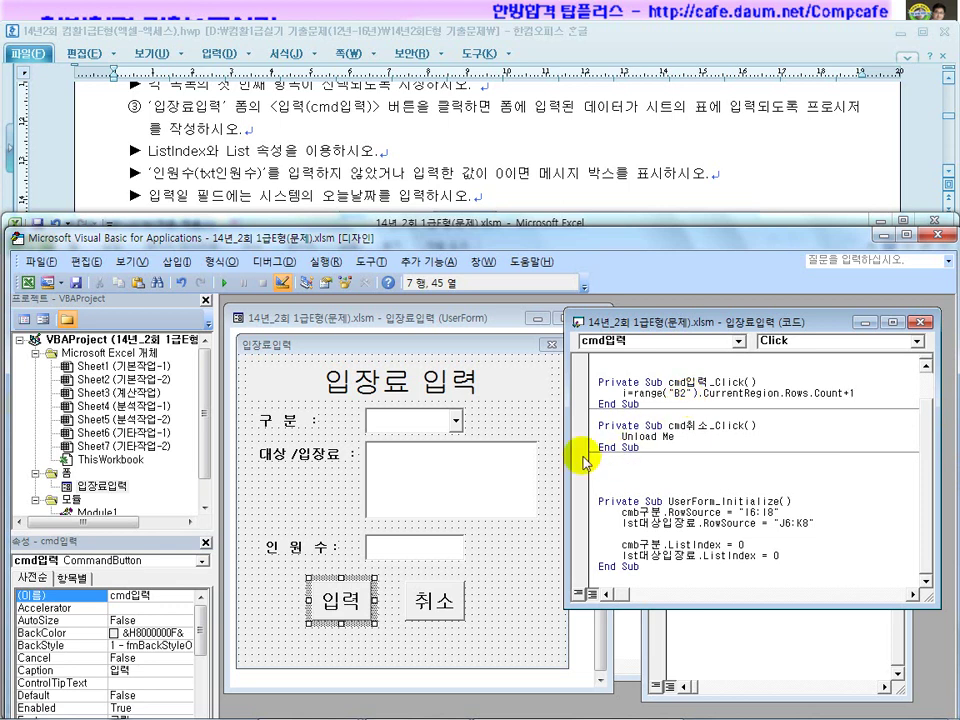
key("Return")
key("Return")
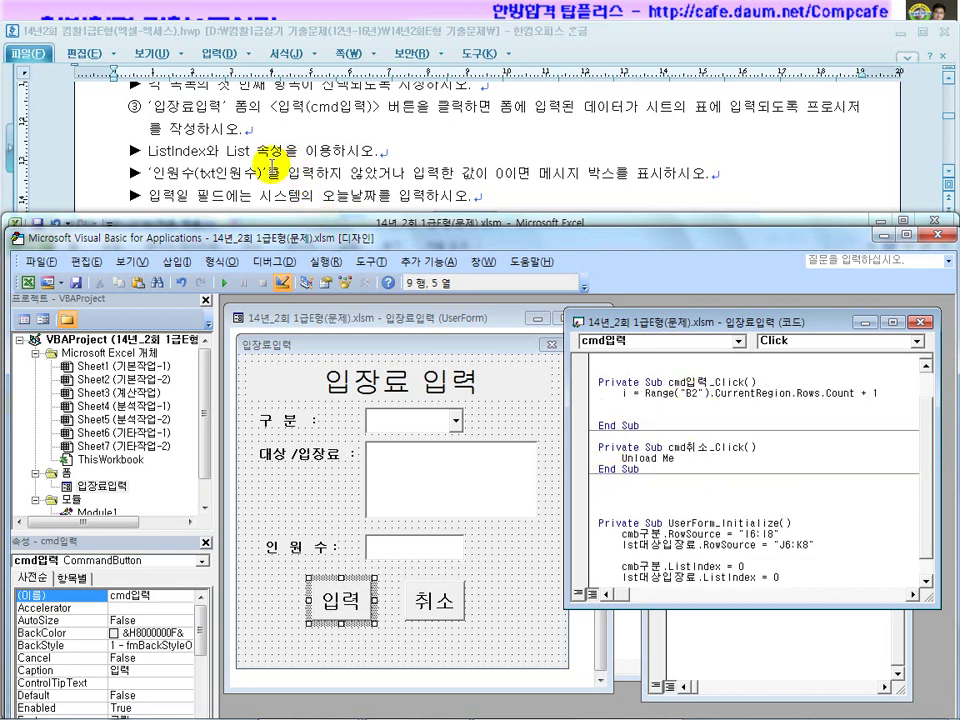
Read the message box requirement for a missing or zero 인원수 and look up the form text box's name.
left_click(340, 200)
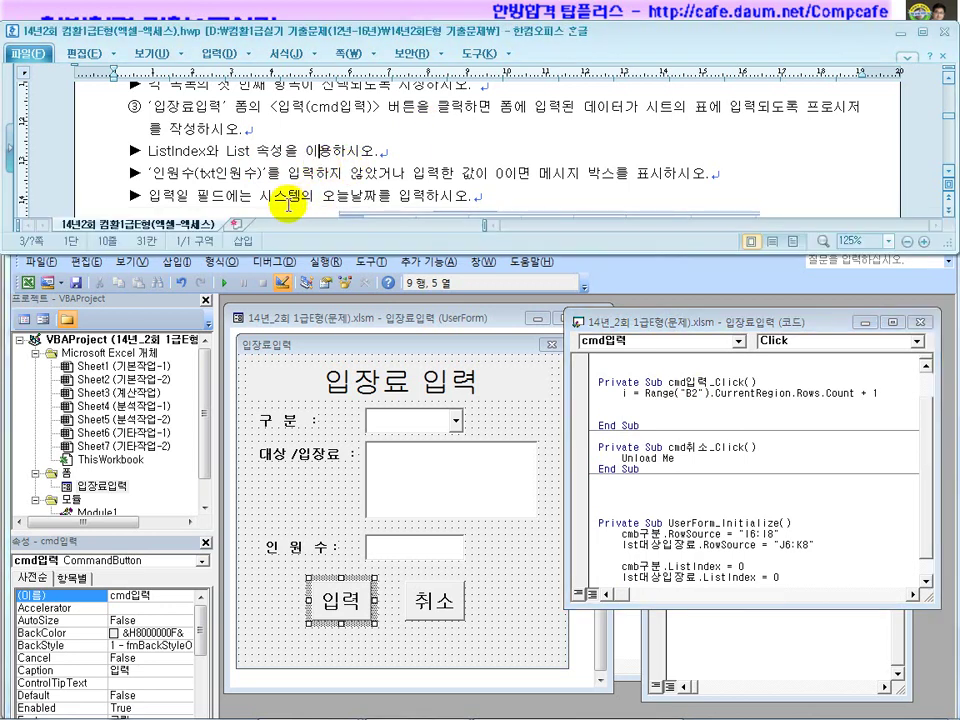
scroll(307, 203, "down", 2)
scroll(307, 203, "up", 1)
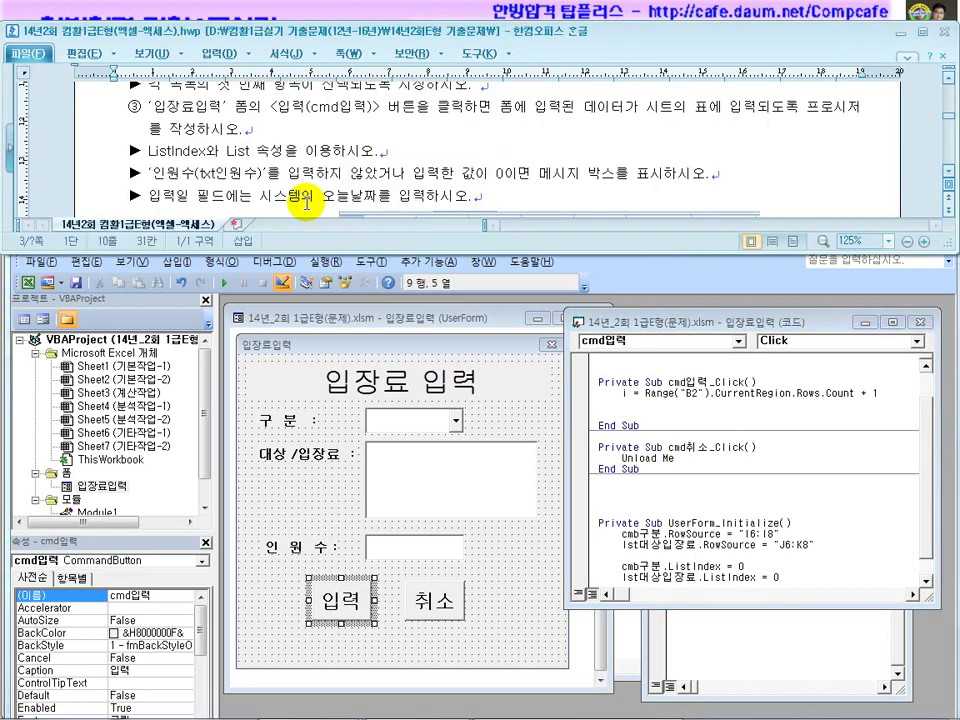
left_click_drag(183, 173, 566, 178)
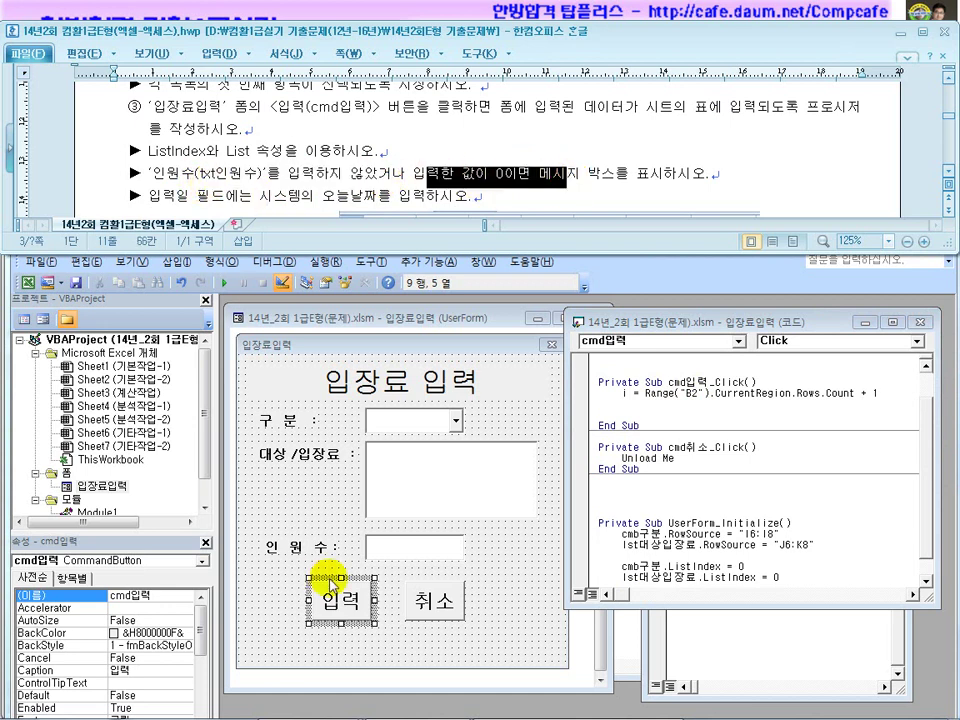
left_click(396, 557)
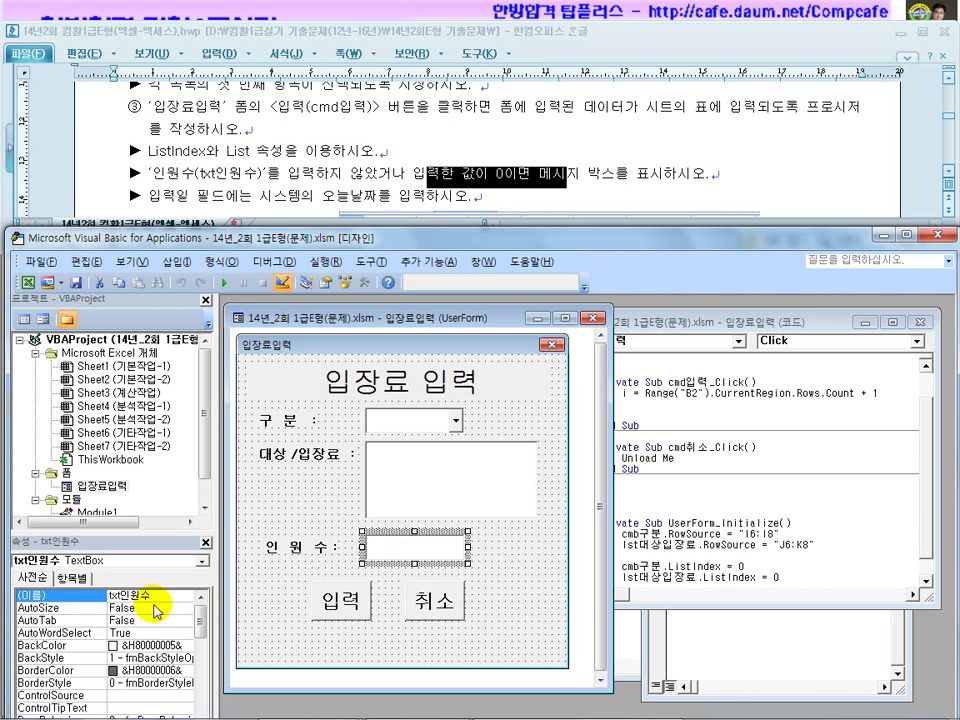
left_click(158, 597)
left_click_drag(158, 597, 90, 597)
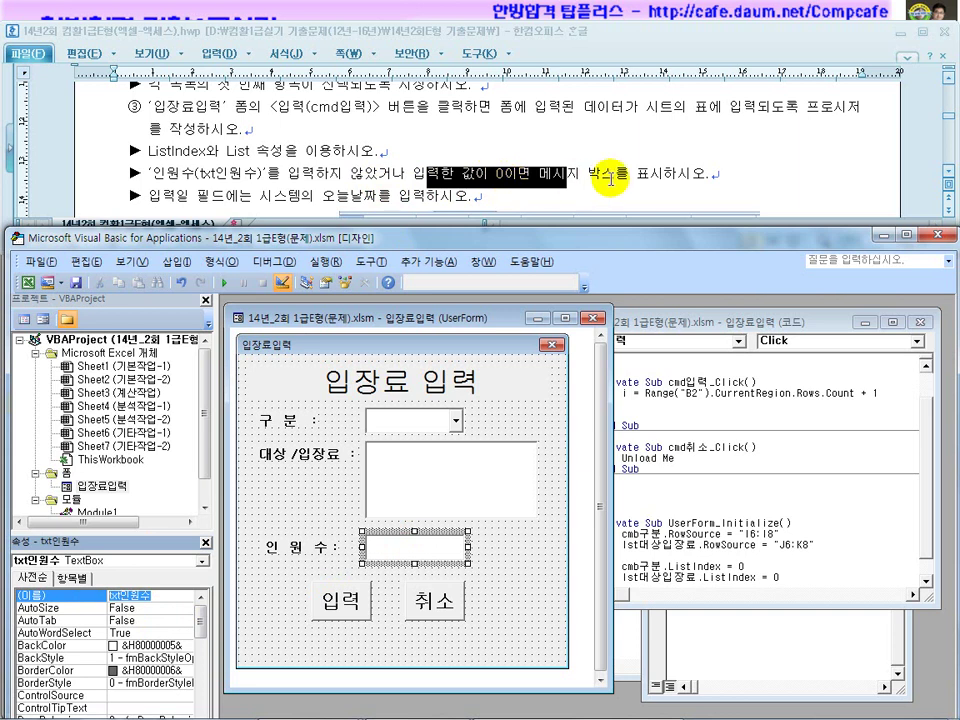
Examine the sample message box and form pictures below the requirements in the exam document.
left_click_drag(609, 179, 555, 180)
scroll(560, 185, "down", 5)
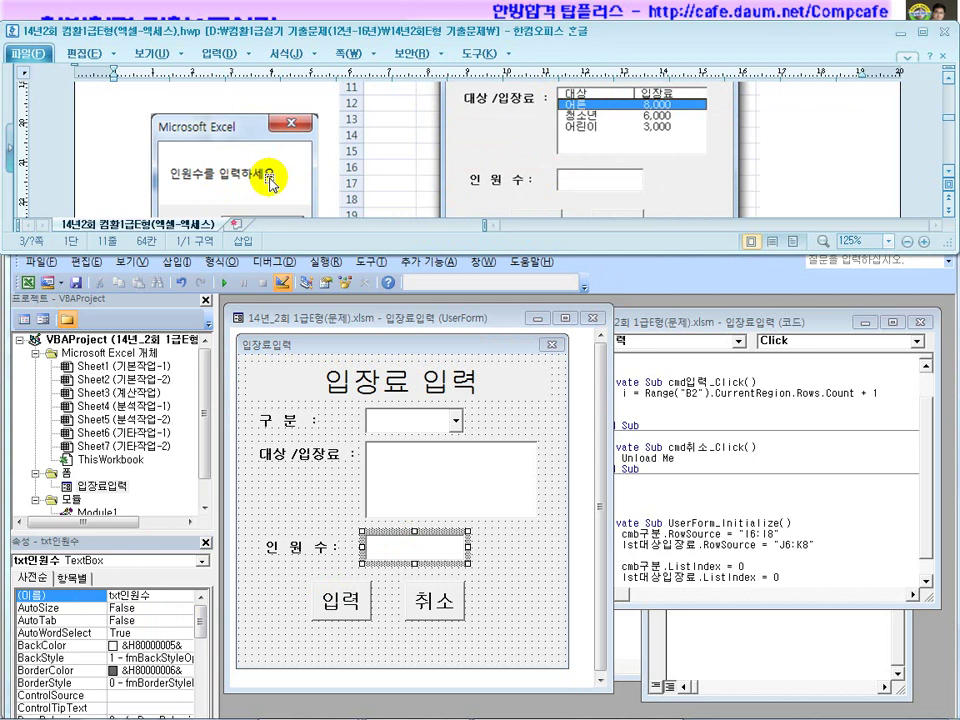
scroll(267, 181, "up", 3)
scroll(267, 181, "down", 1)
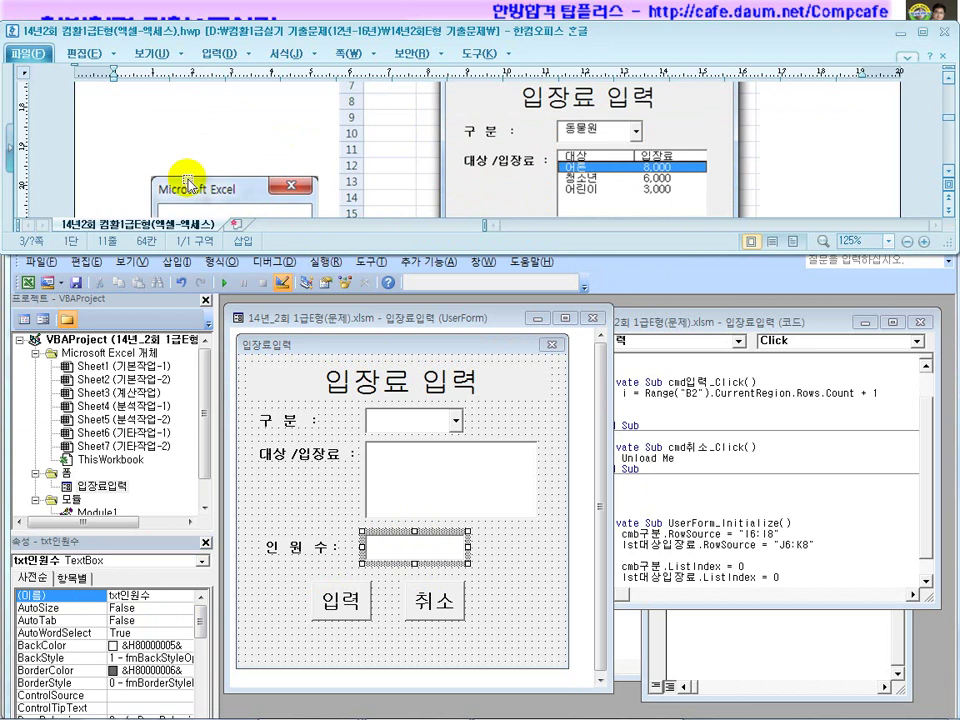
scroll(188, 185, "down", 3)
scroll(245, 150, "up", 8)
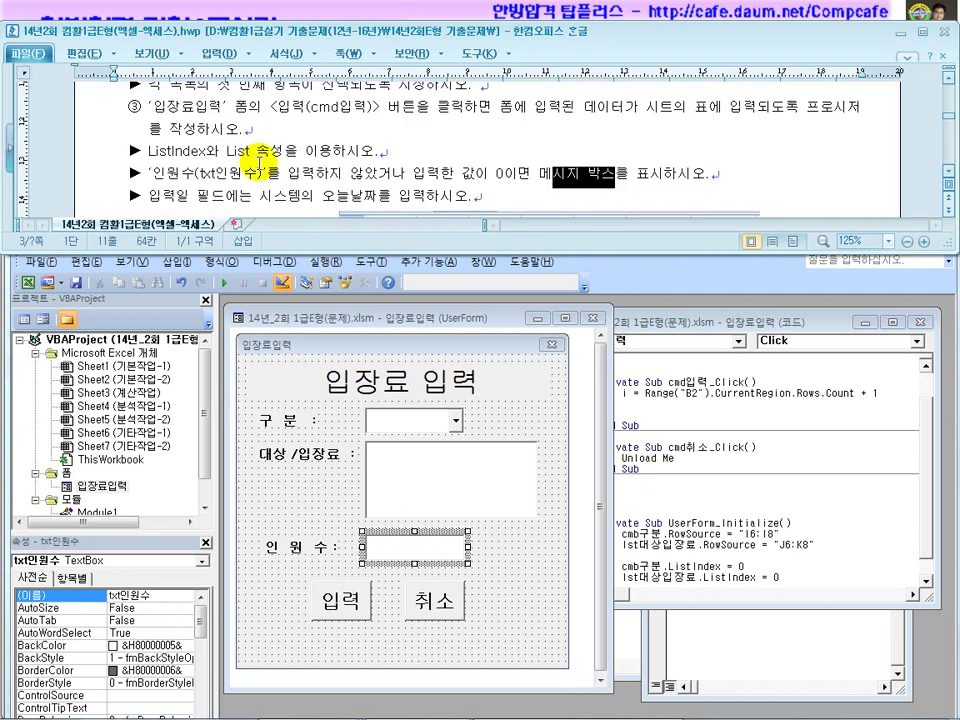
In cmd입력_Click, write the condition If txt인원수 = "" Or txt인원수 = 0 Then below the row calculation.
left_click(697, 439)
left_click(646, 413)
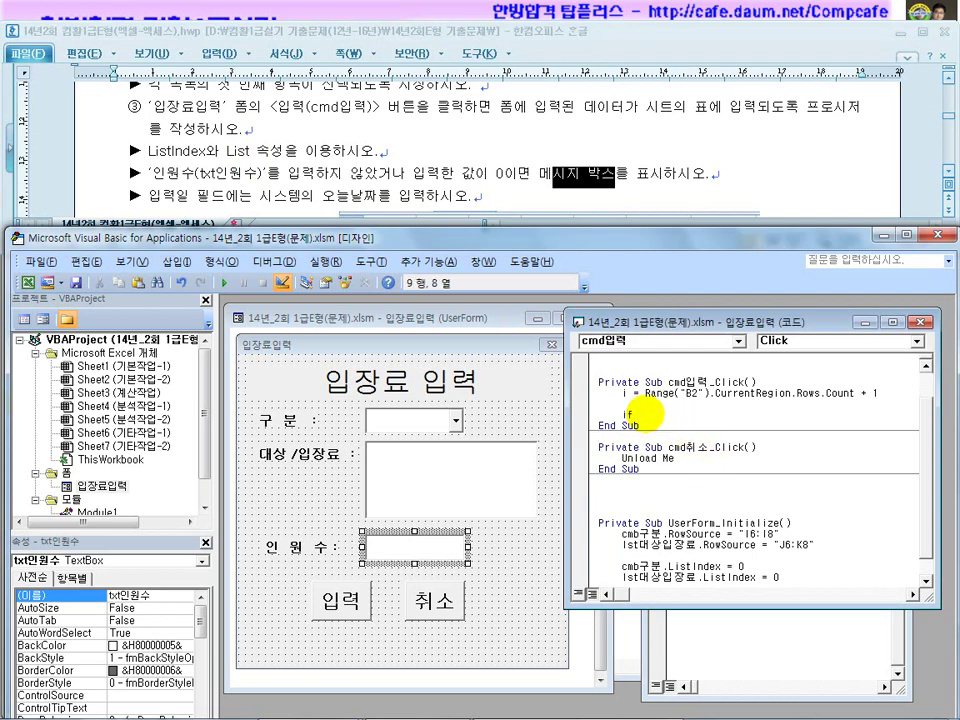
left_click(83, 596)
key("ctrl+c")
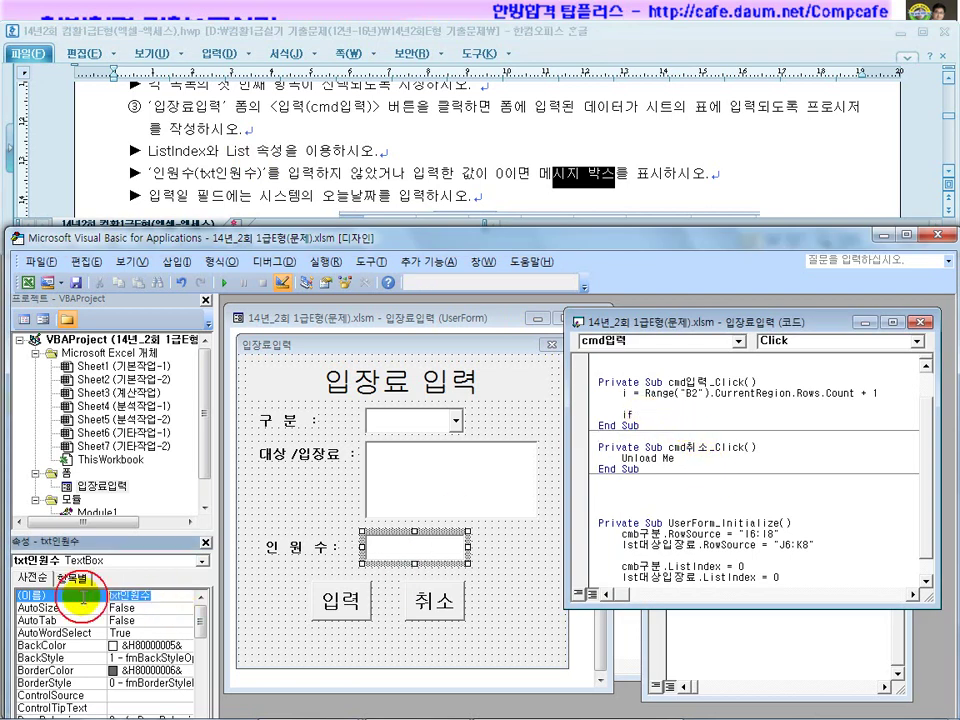
left_click(703, 418)
key("ctrl+v")
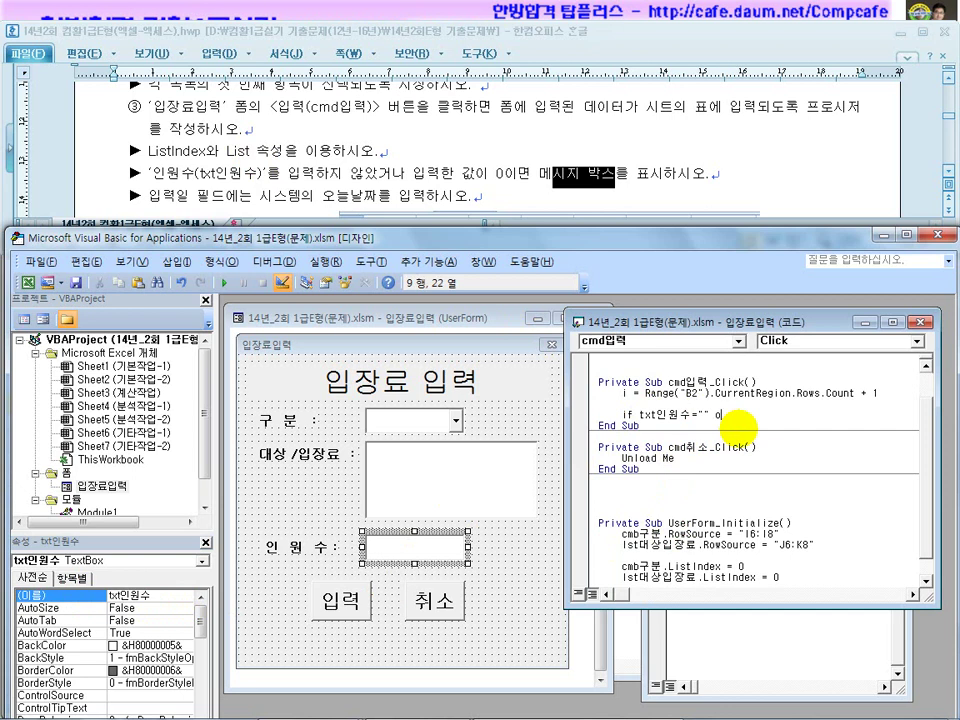
type("=\"\" or")
key("ctrl+v")
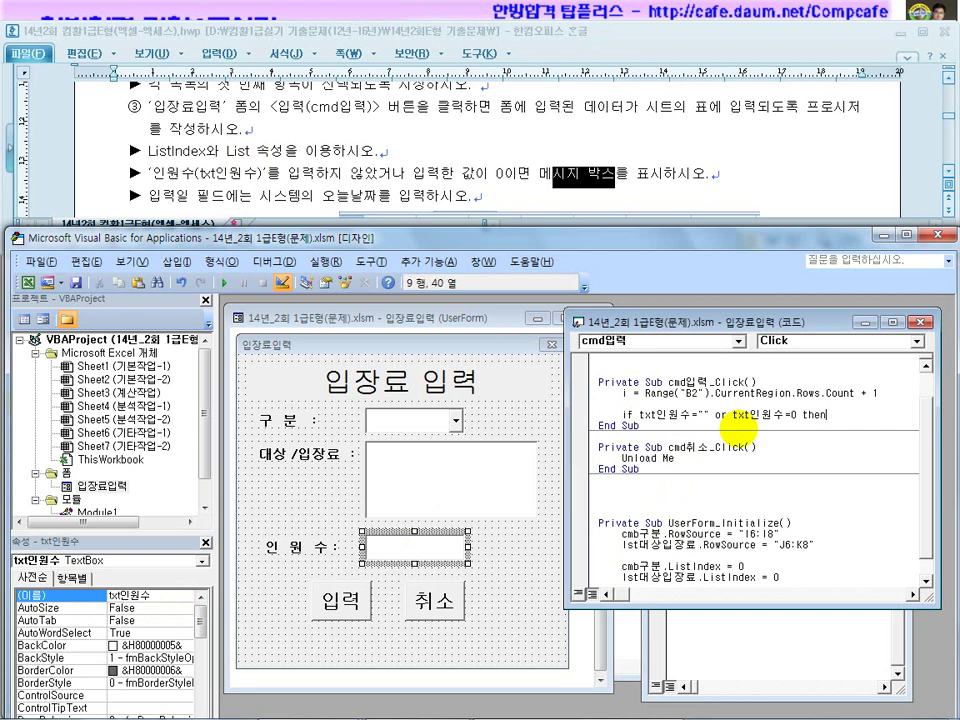
type("=0 then")
key("Return")
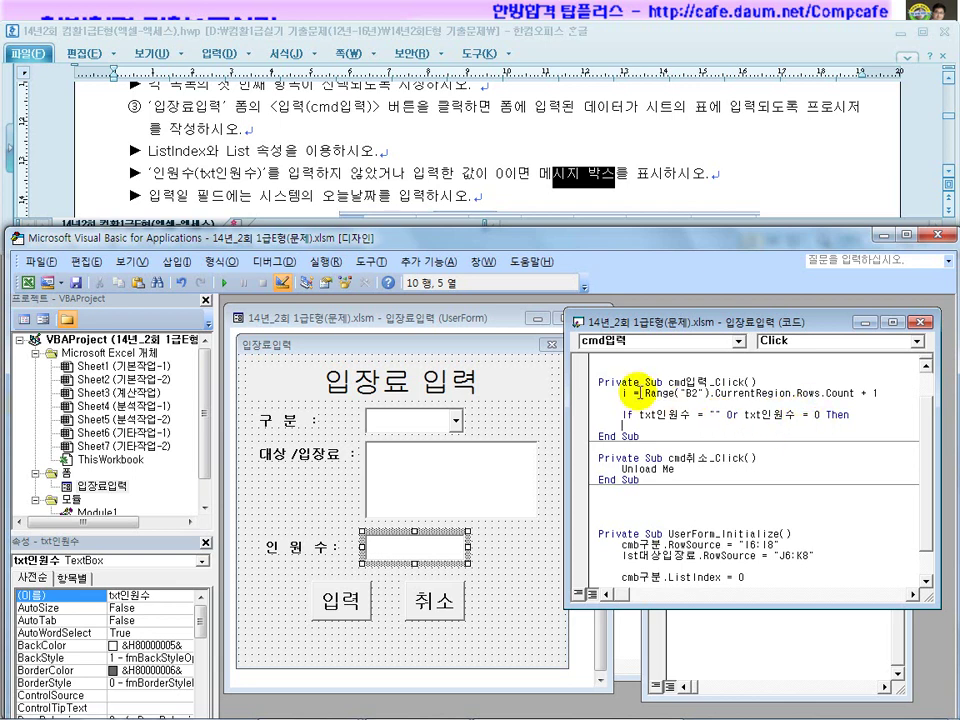
Add MsgBox "인원수를 입력하세요" under the If condition, checking its wording against the sample message box in the exam document.
type("msgbox")
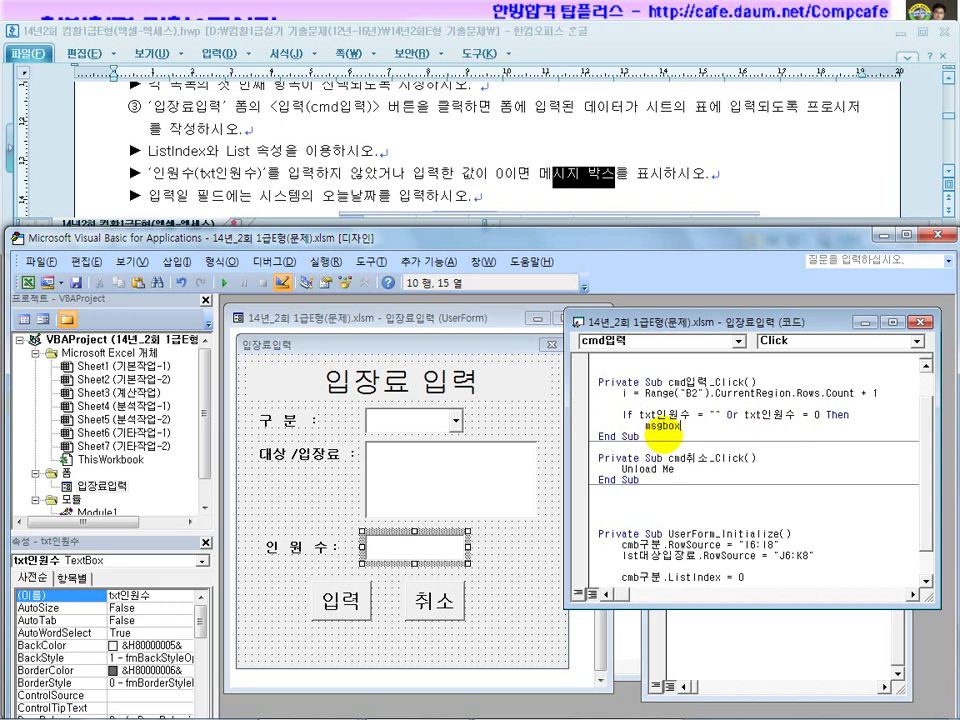
left_click(422, 166)
scroll(422, 166, "down", 5)
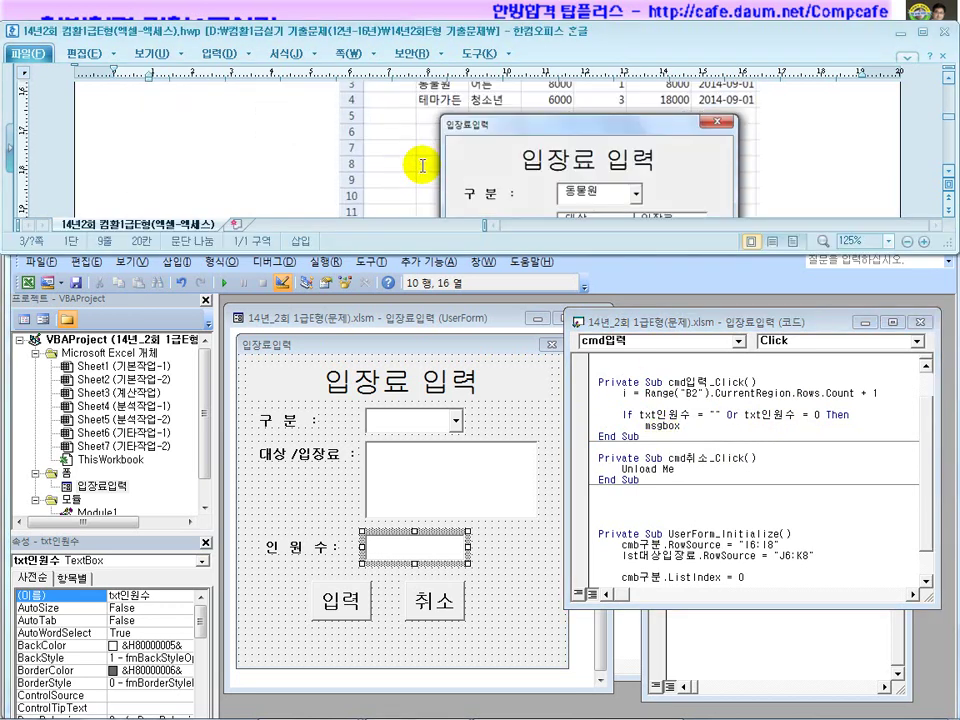
scroll(422, 166, "down", 3)
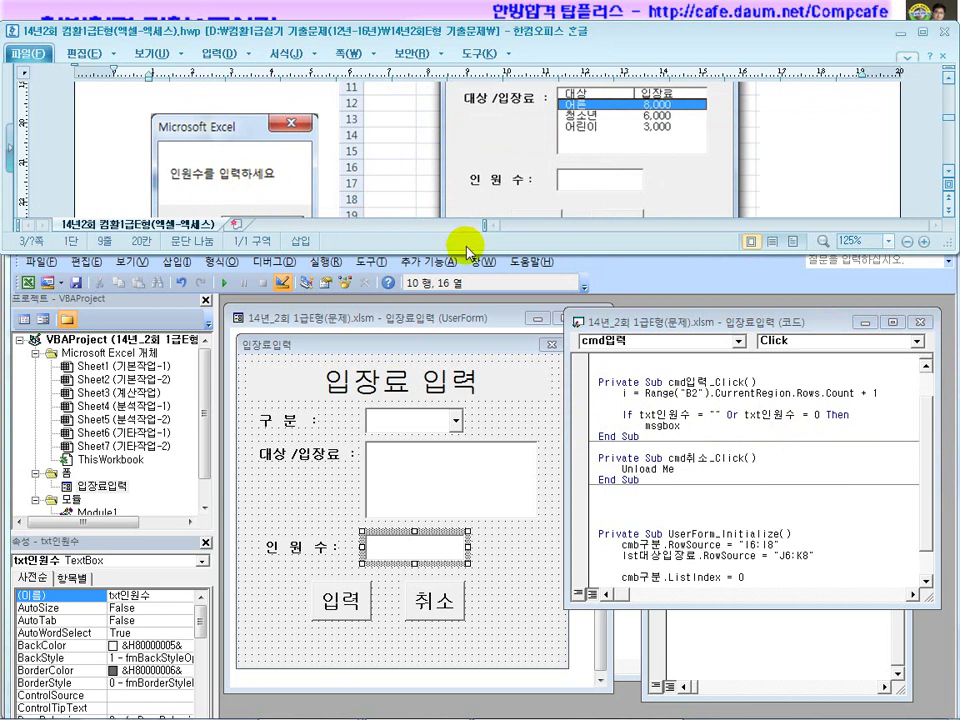
scroll(466, 250, "down", 3)
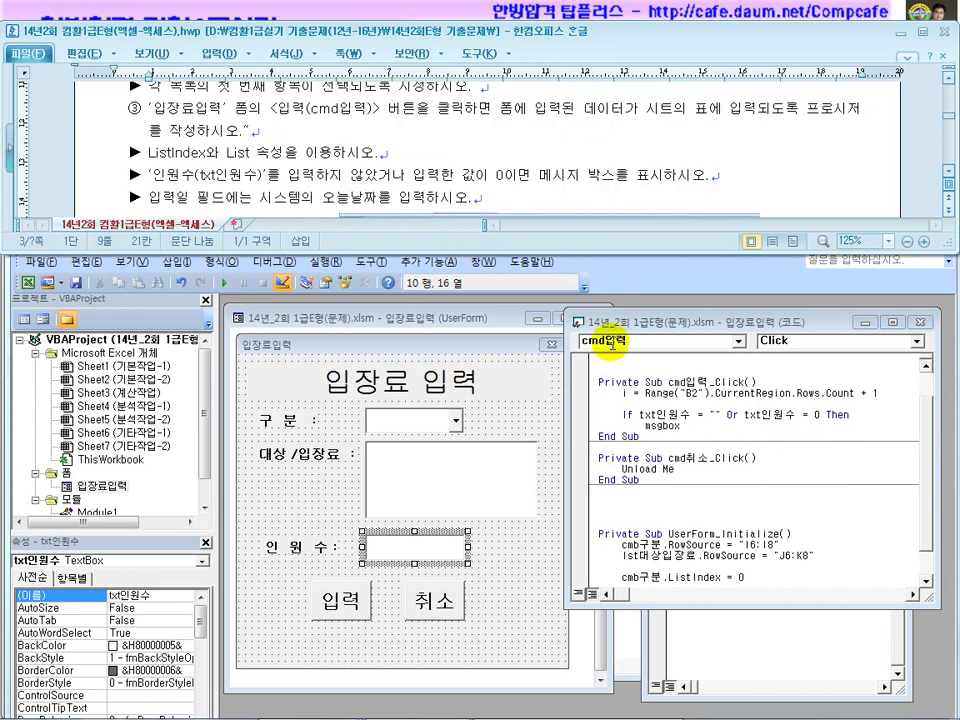
left_click(716, 428)
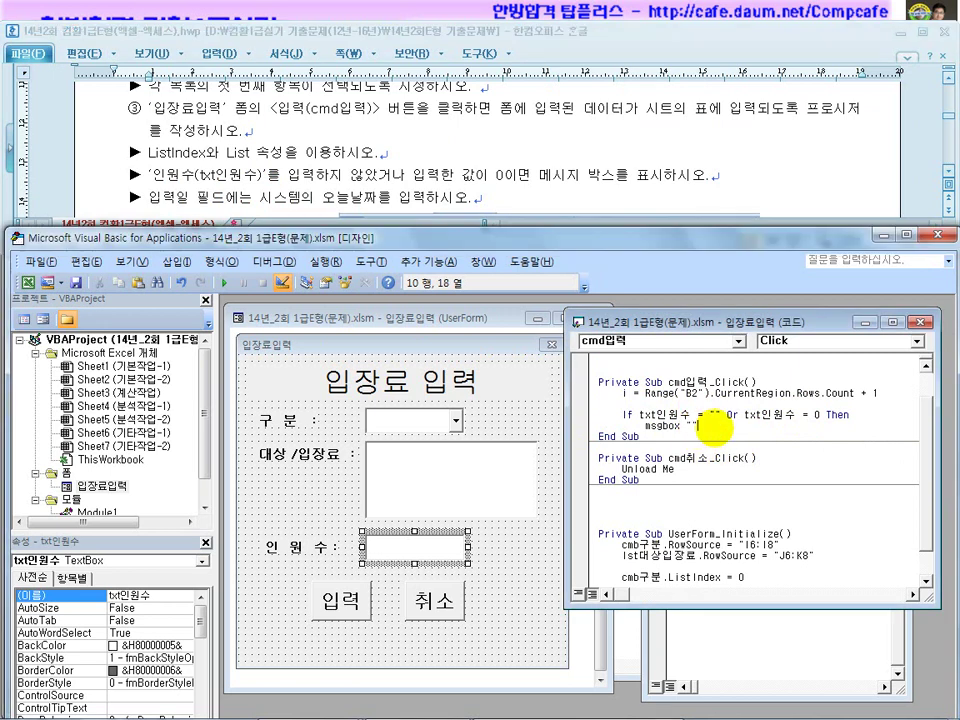
left_click_drag(692, 428, 733, 433)
type("d")
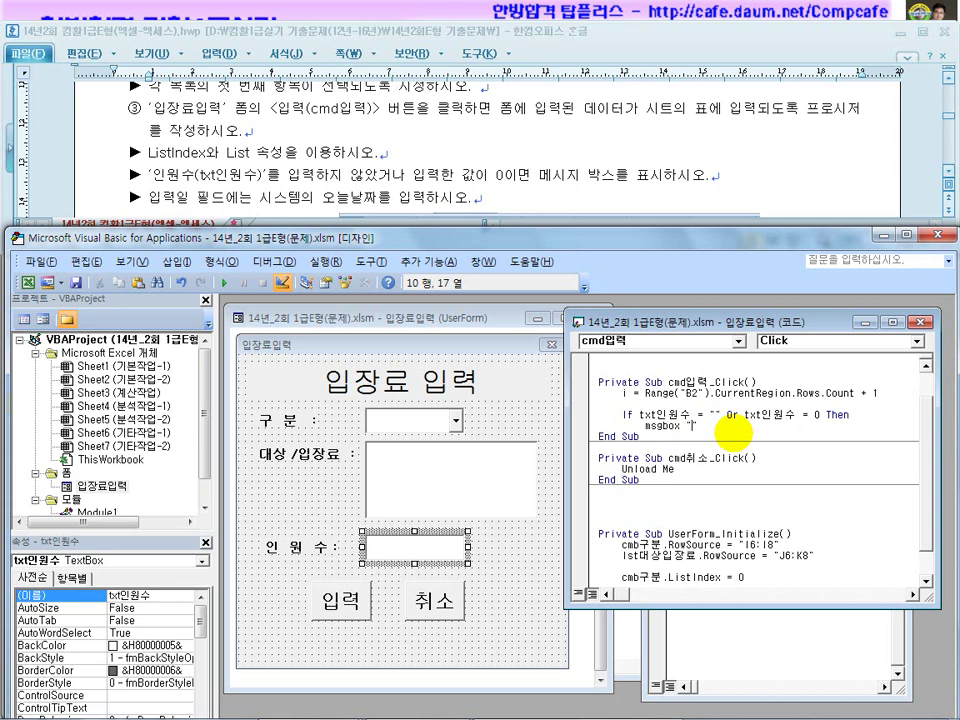
type("인원수를 입력하세요\"")
left_click(294, 143)
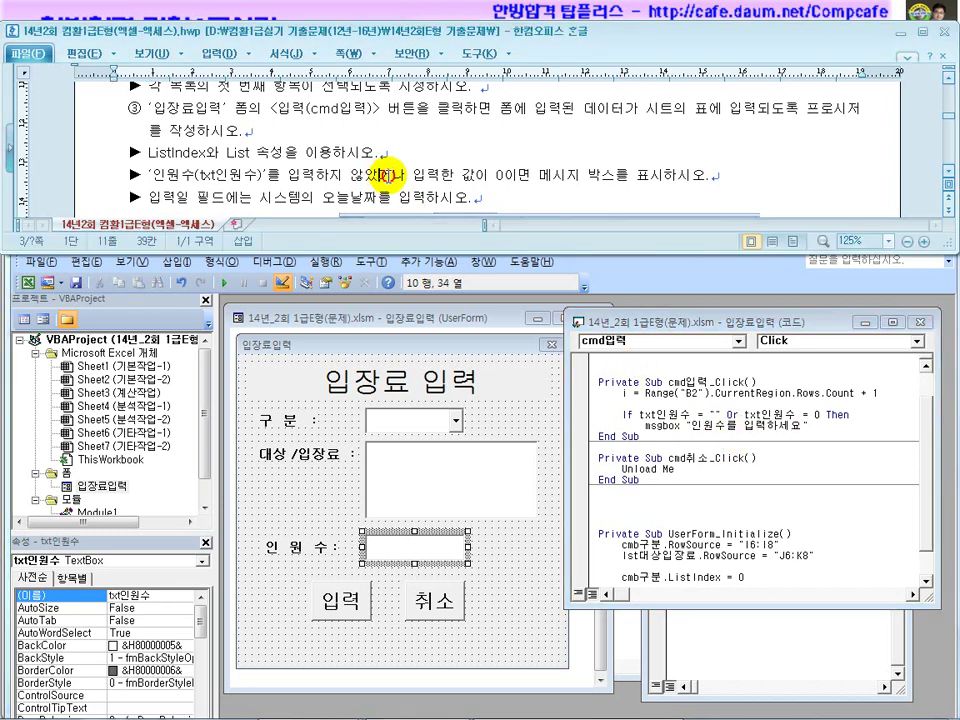
scroll(400, 180, "down", 5)
scroll(410, 195, "down", 5)
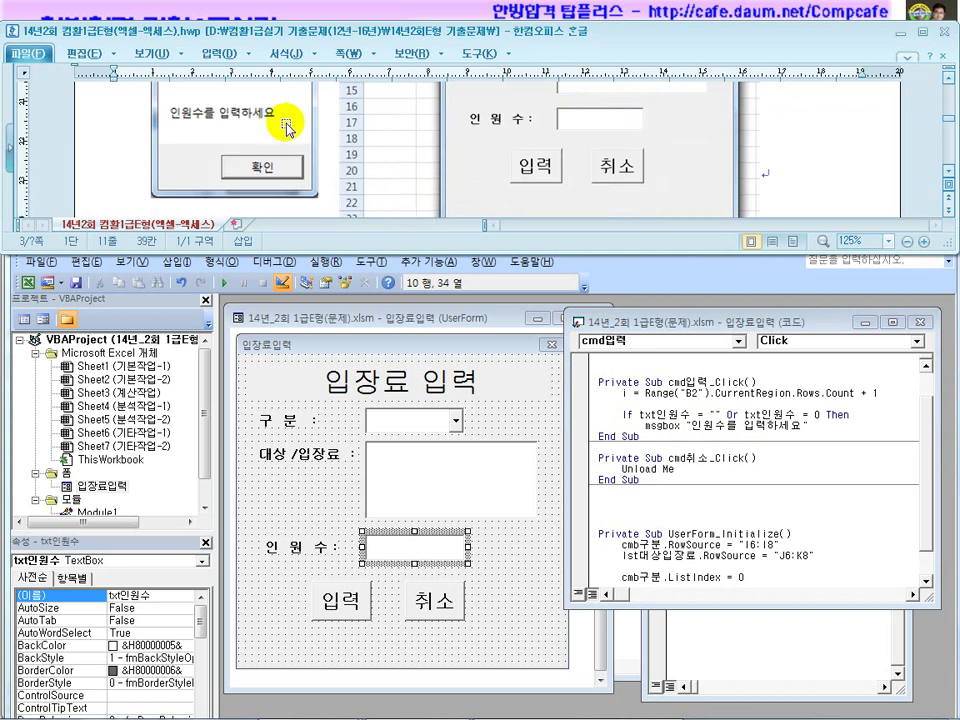
scroll(245, 190, "up", 2)
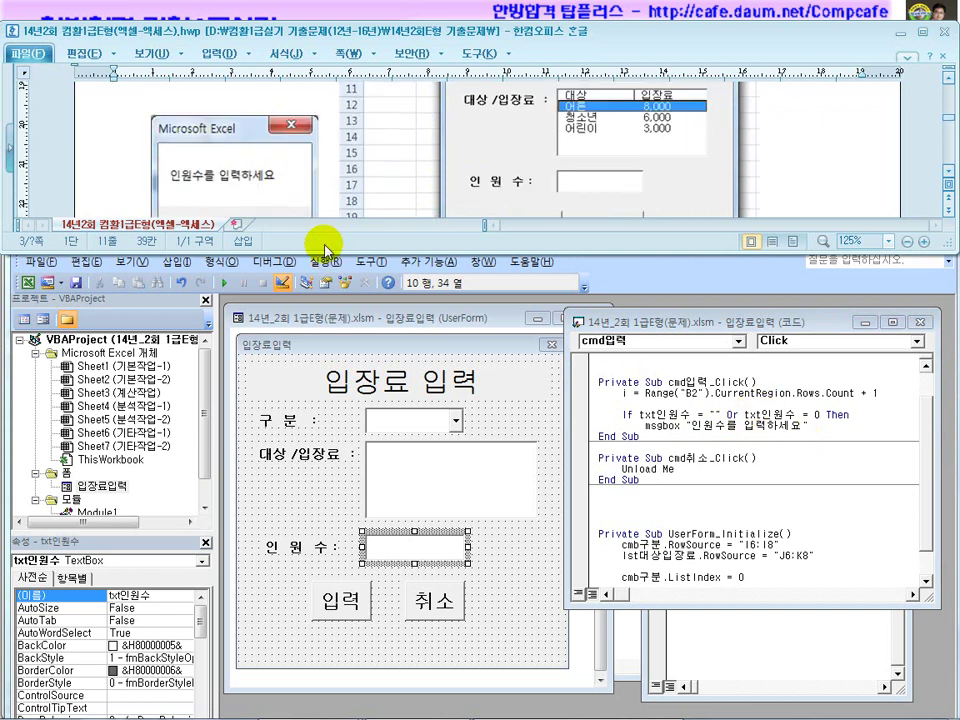
scroll(230, 165, "down", 3)
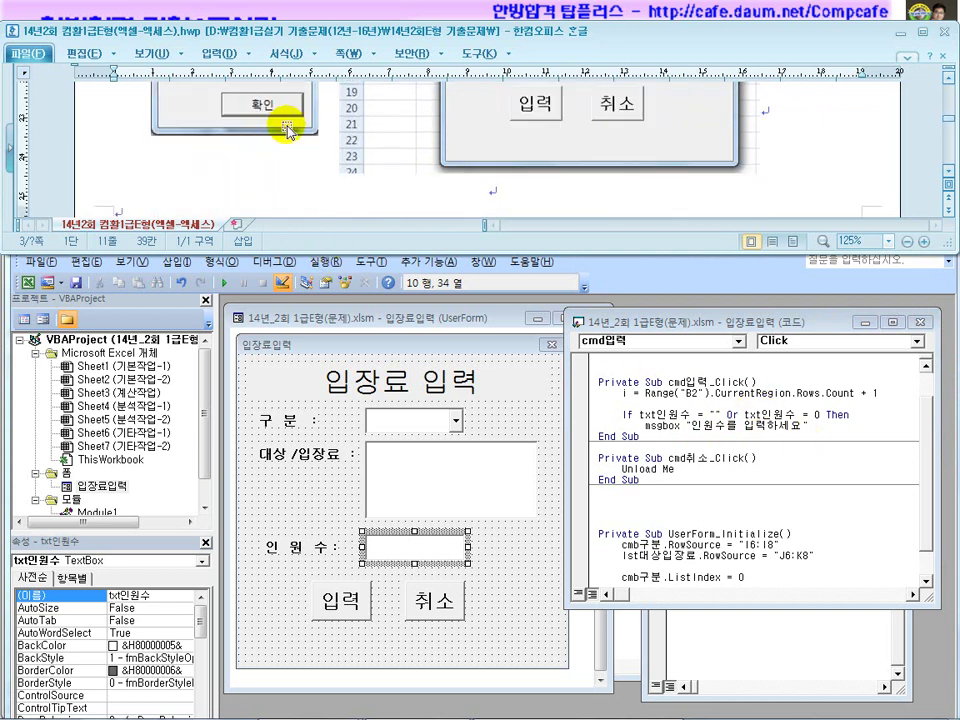
scroll(285, 128, "up", 3)
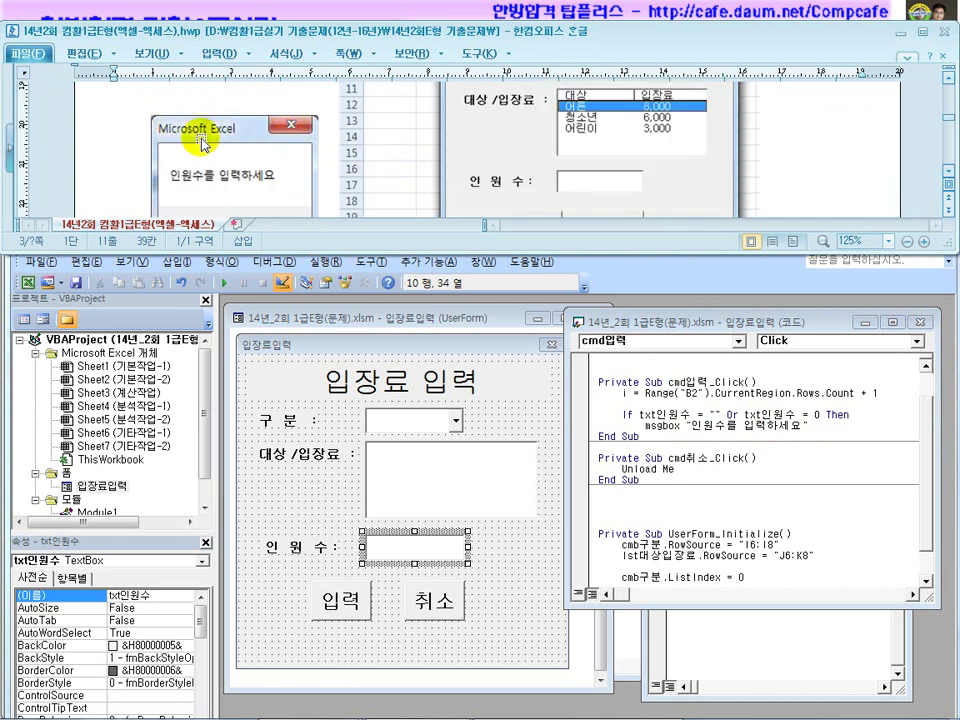
Add an Else line below the MsgBox statement and indent the line that follows it.
left_click(818, 426)
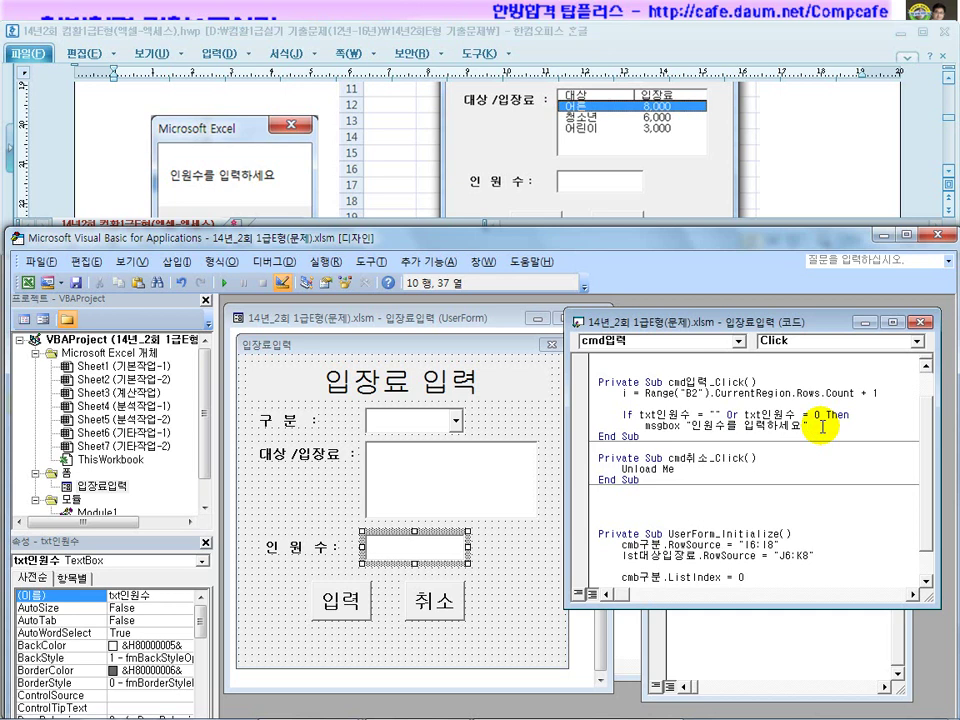
key("Return")
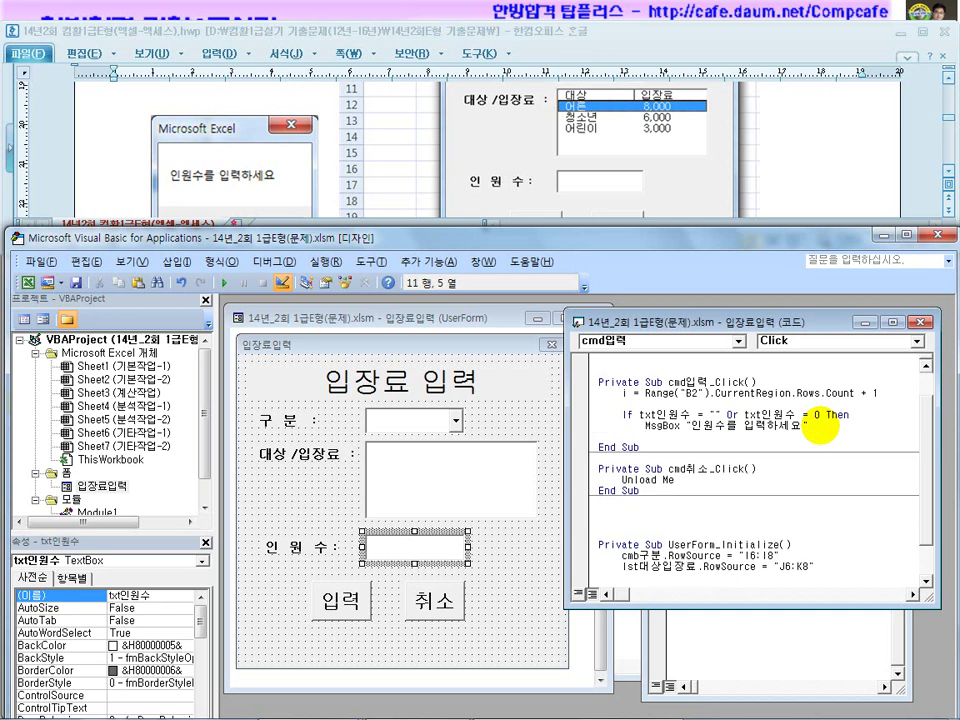
type("else")
key("Return")
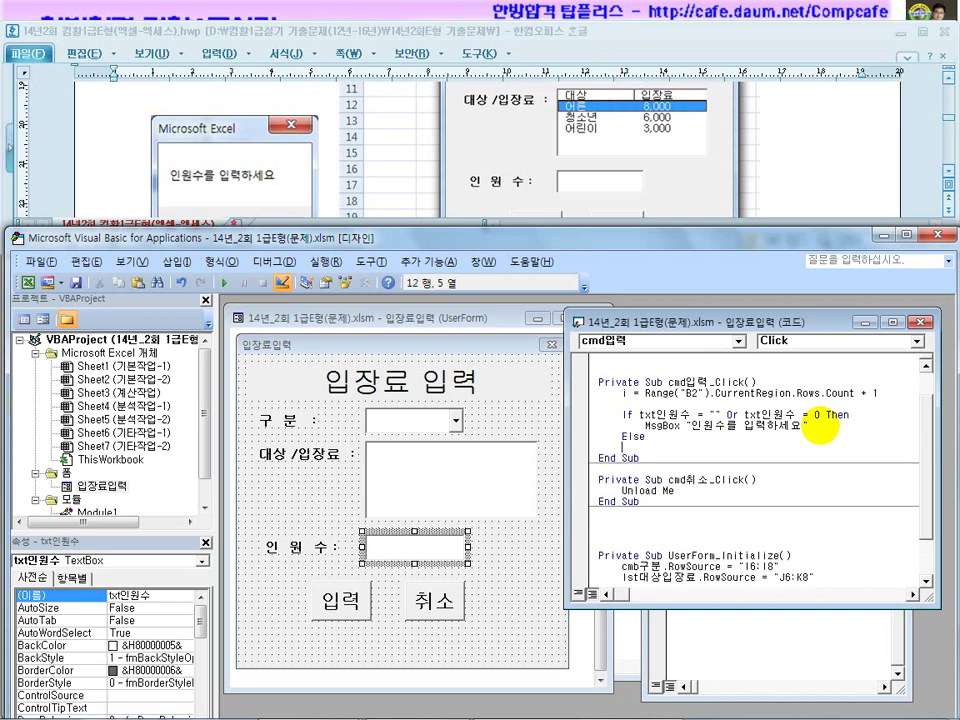
key("Tab")
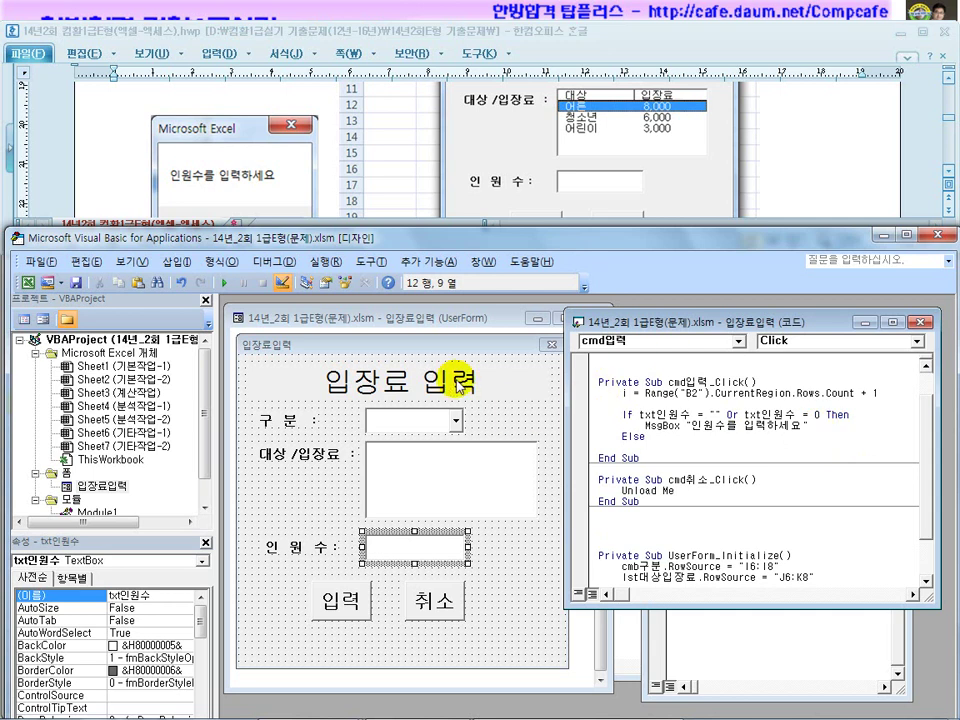
Check the sample table's columns and write Cells(i, 2) = cmb구분 under Else, using the combo box's name from its properties.
left_click(338, 198)
scroll(338, 198, "up", 3)
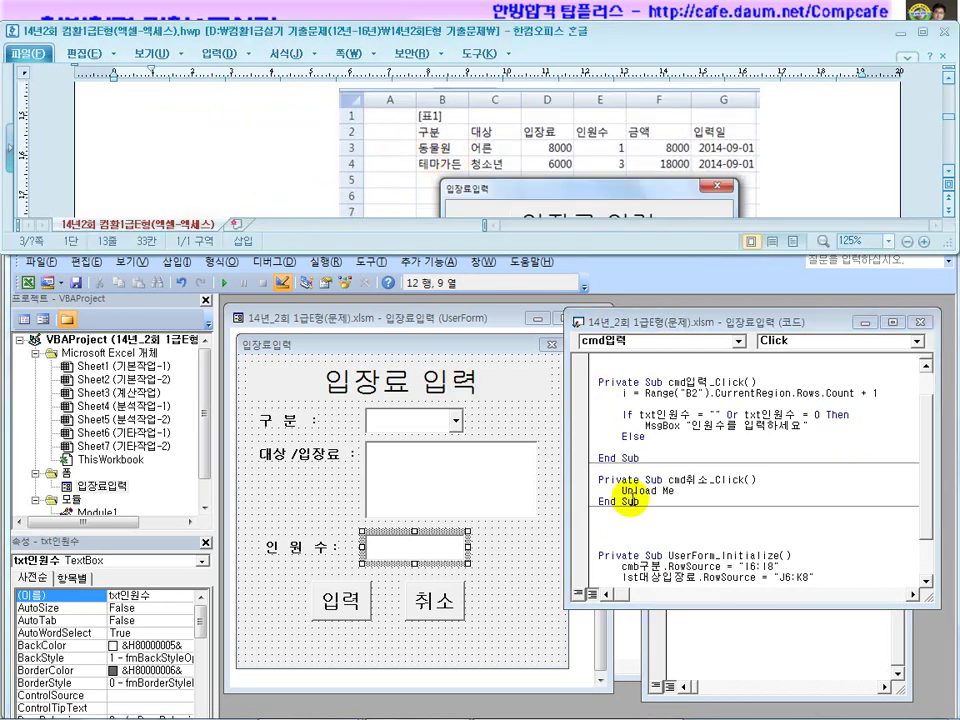
left_click(665, 450)
type("cells")
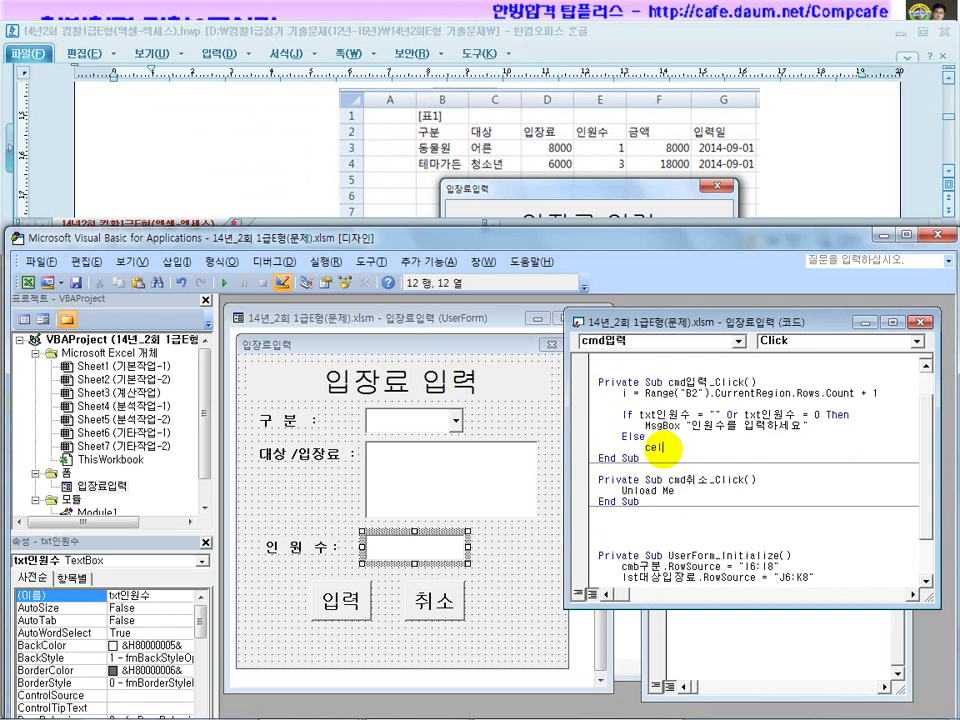
type("(i,2)=")
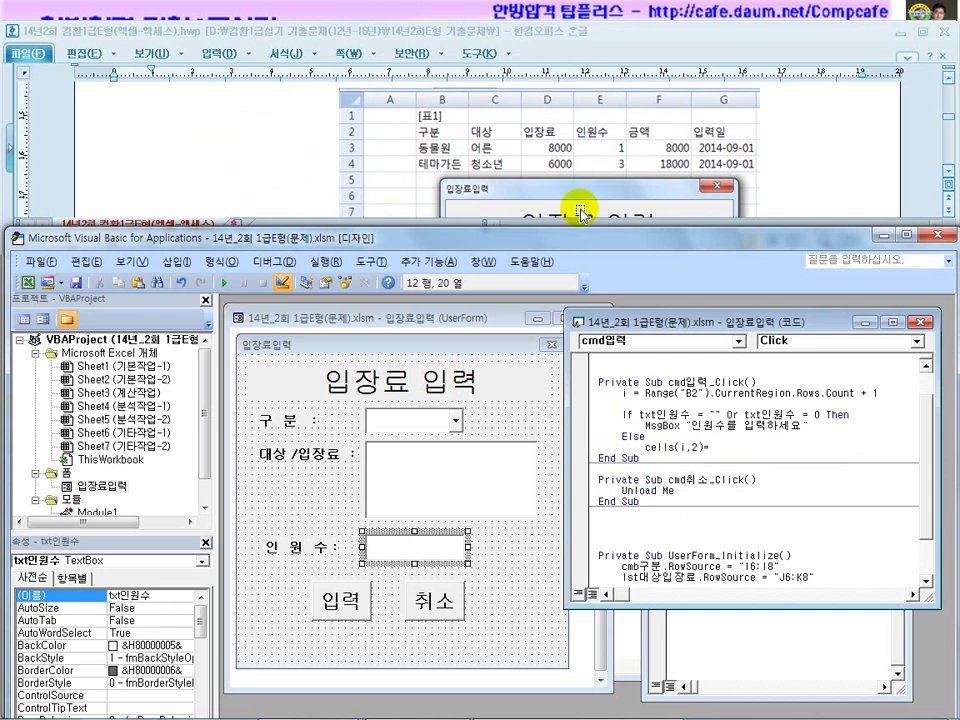
left_click(409, 426)
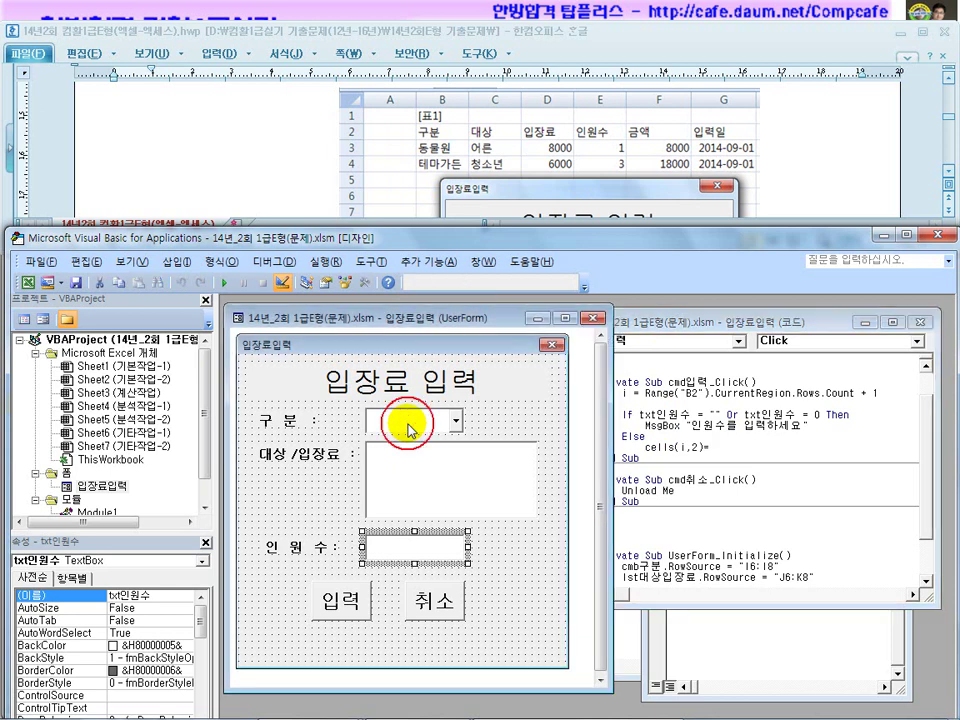
left_click(408, 422)
double_click(165, 600)
key("ctrl+c")
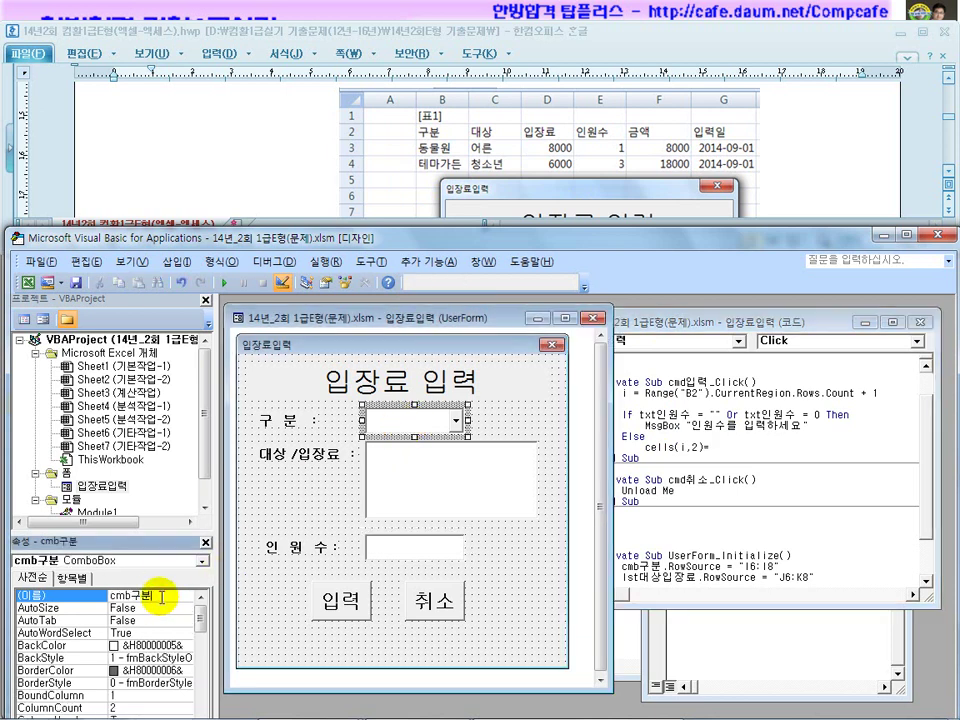
left_click(715, 448)
key("ctrl+v")
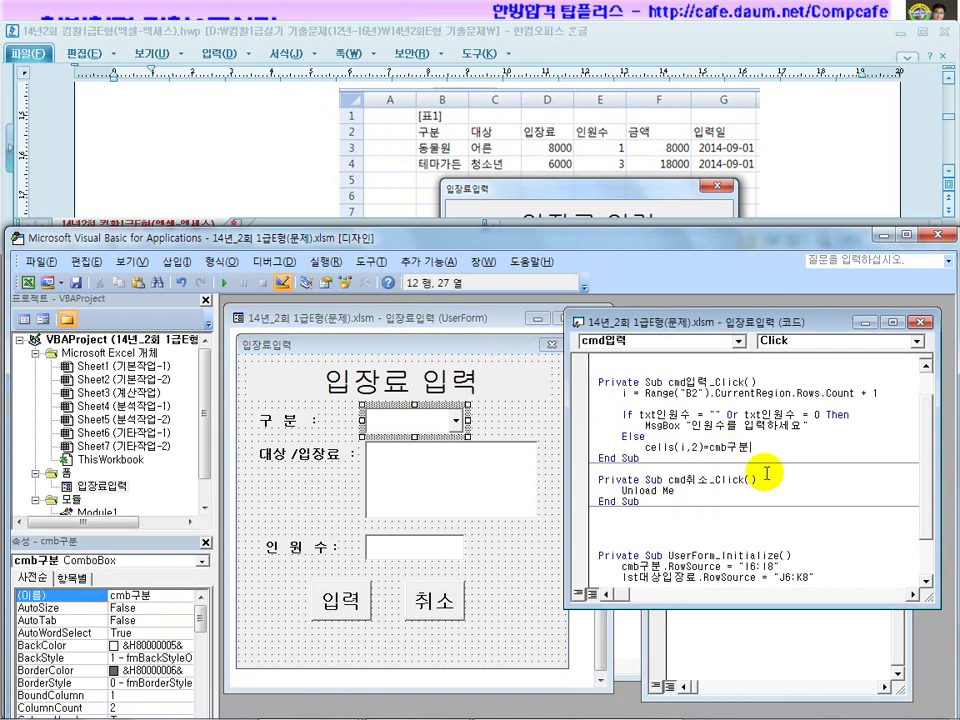
key("Return")
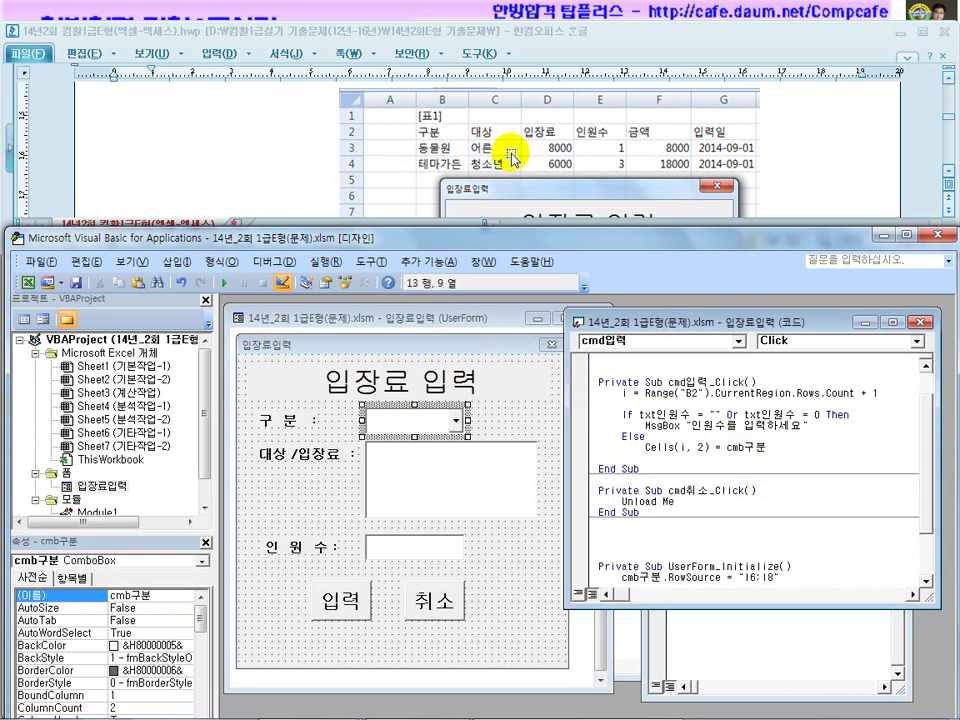
Look up the 대상/입장료 list box's name and duplicate the Cells(i, 2) = cmb구분 line four times below itself.
left_click(441, 494)
left_click(441, 494)
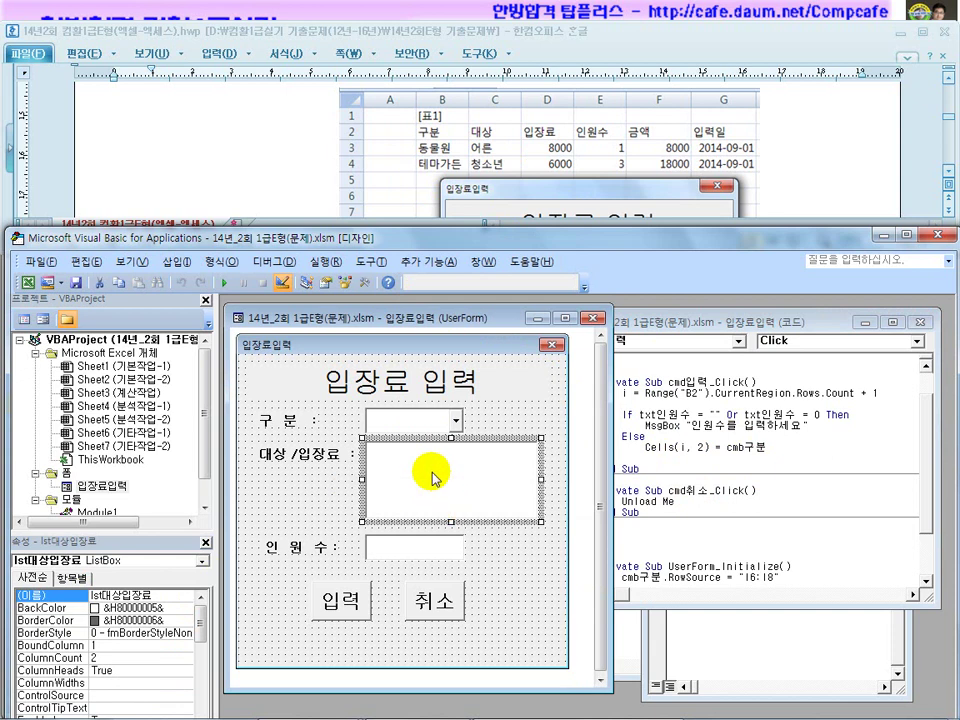
left_click(640, 445)
left_click_drag(645, 447, 799, 450)
key("ctrl+c")
key("ctrl+v")
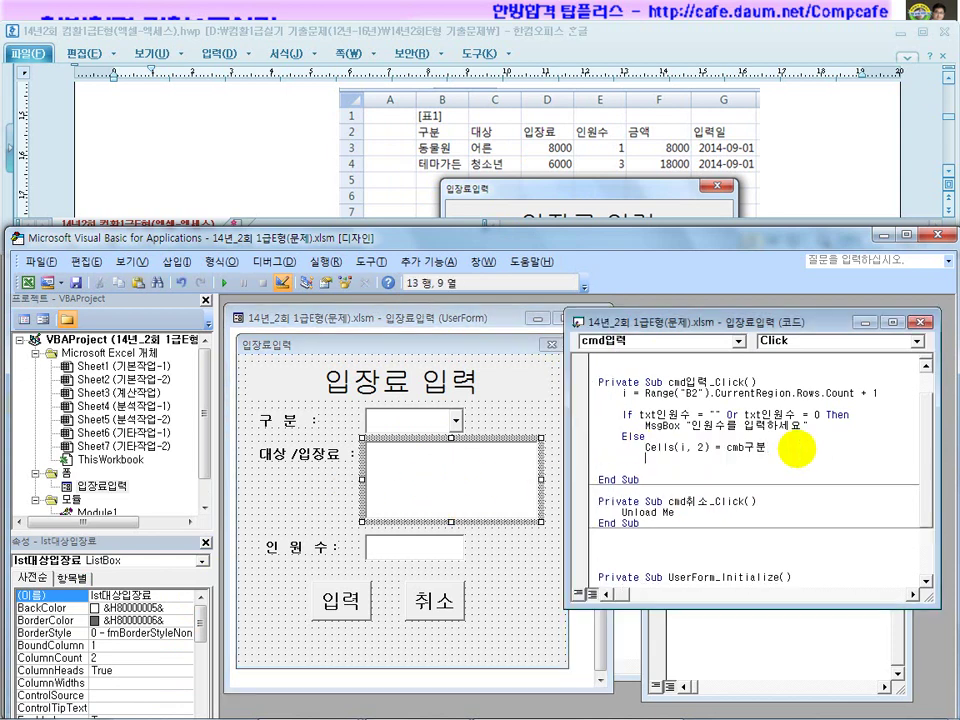
key("Return")
key("ctrl+v")
key("Return")
key("ctrl+v")
key("Return")
key("ctrl+v")
key("Return")
key("ctrl+v")
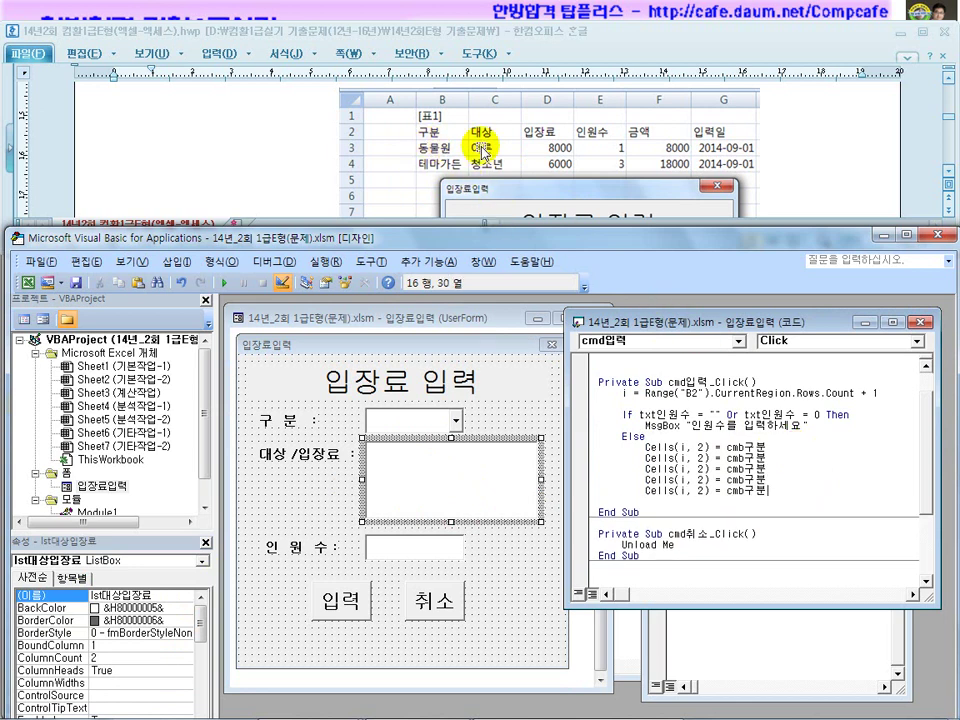
Renumber the copied Cells lines to columns 3, 4, 5 and 6, and add one more copy for column 7.
left_click(700, 457)
key("BackSpace")
type("3")
left_click(699, 468)
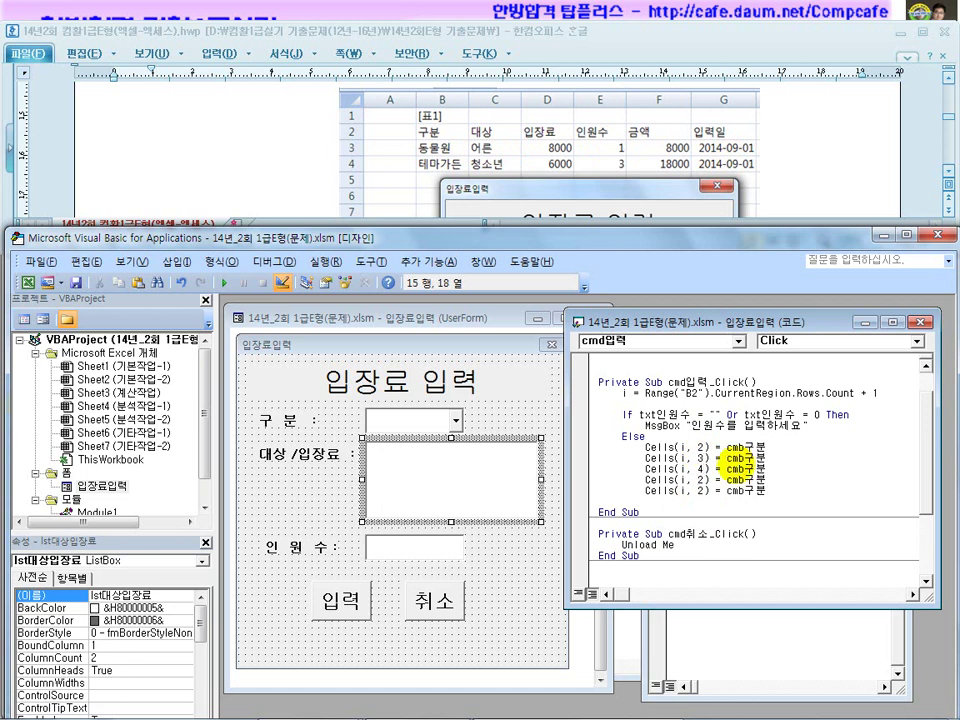
key("Delete")
type("6")
key("ctrl+v")
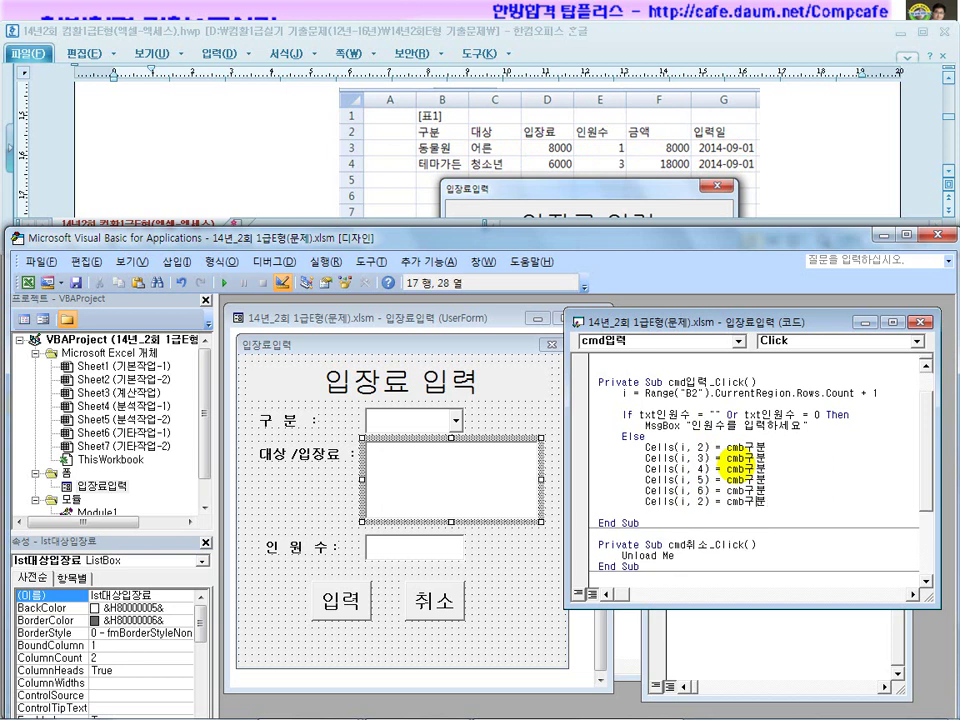
key("Delete")
type("7")
Close the If block with End If below the Cells(i, 7) line.
key("End")
key("Return")
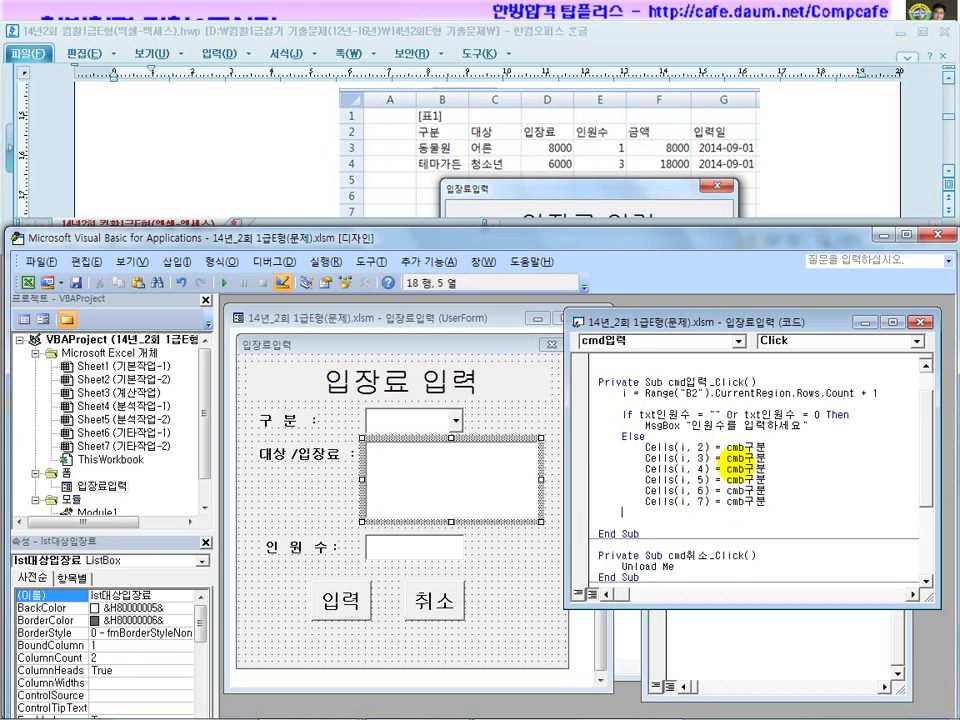
type("end if")
key("Return")
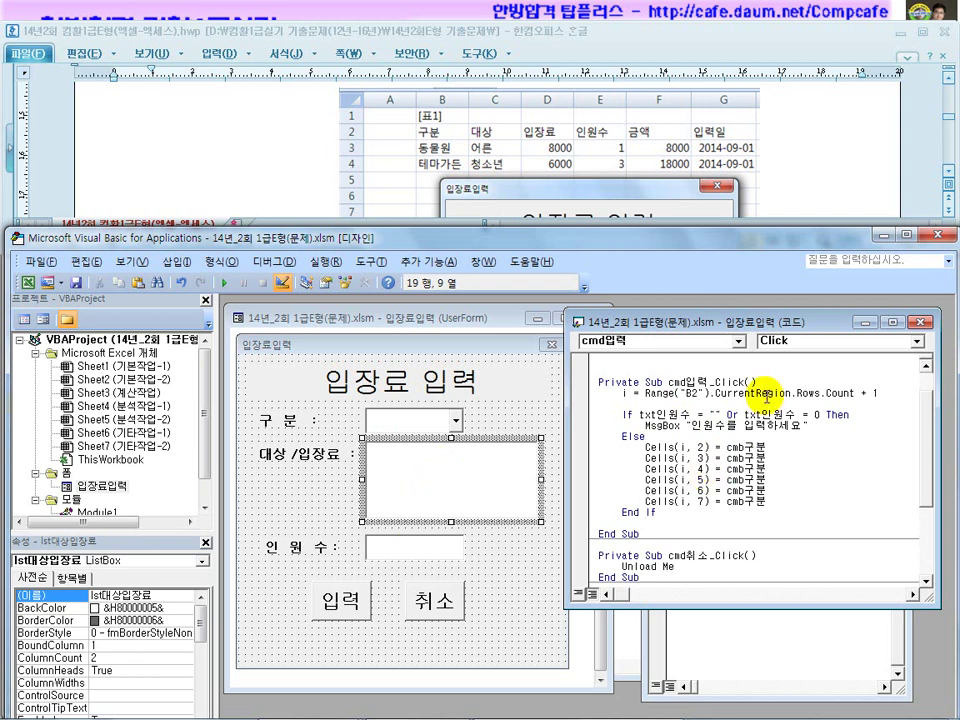
Add a line below the i = Range("B2") statement containing the list box's name lst대상입장료, copied from its properties.
left_click(826, 411)
key("Return")
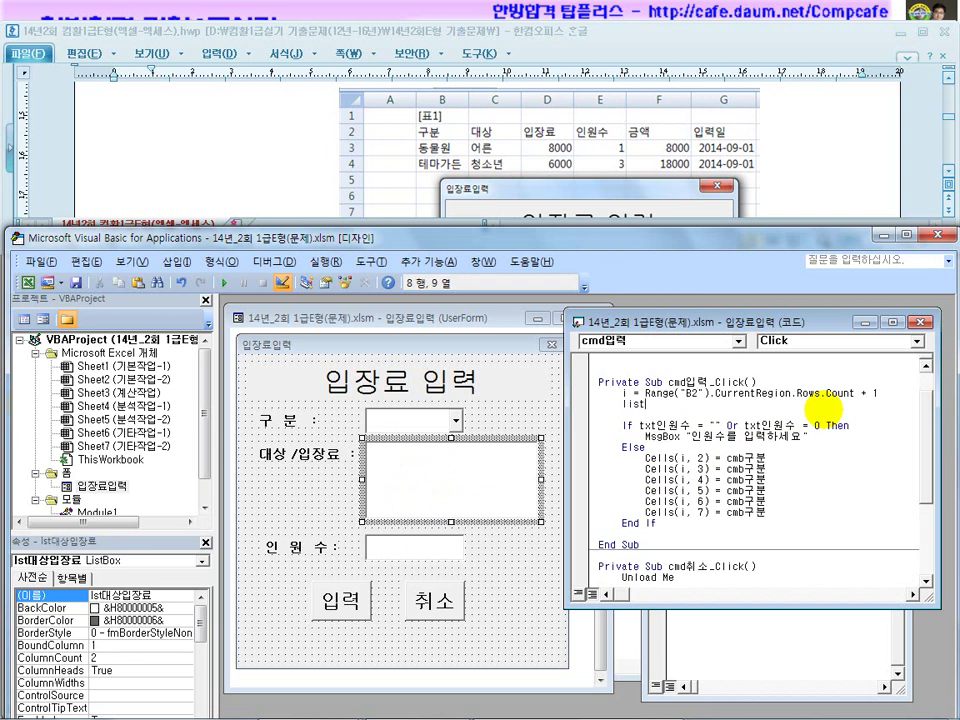
left_click(437, 482)
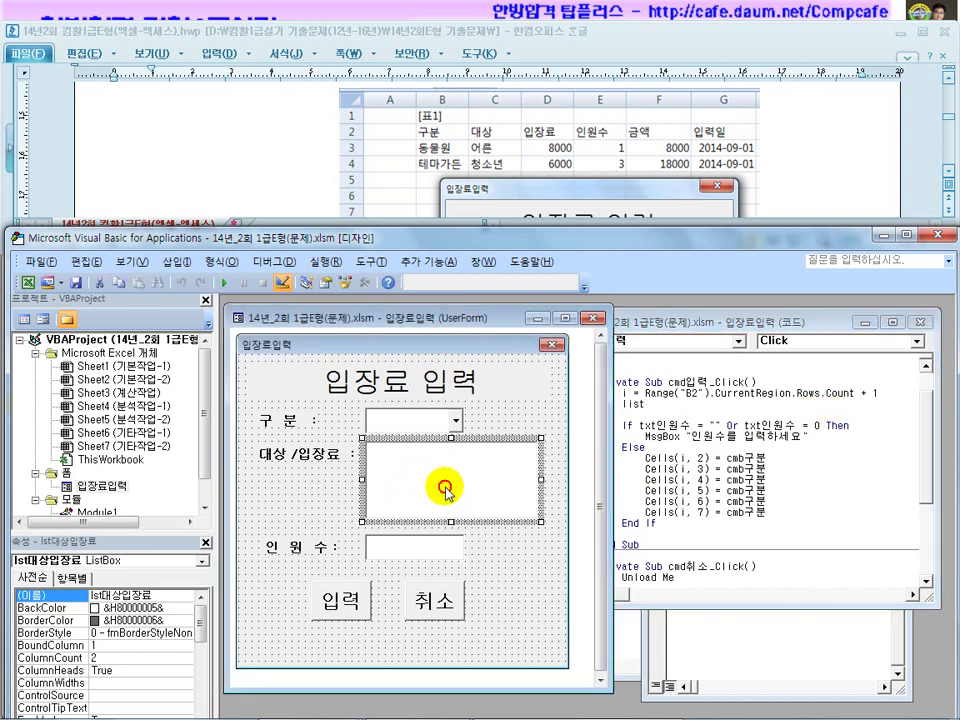
double_click(163, 596)
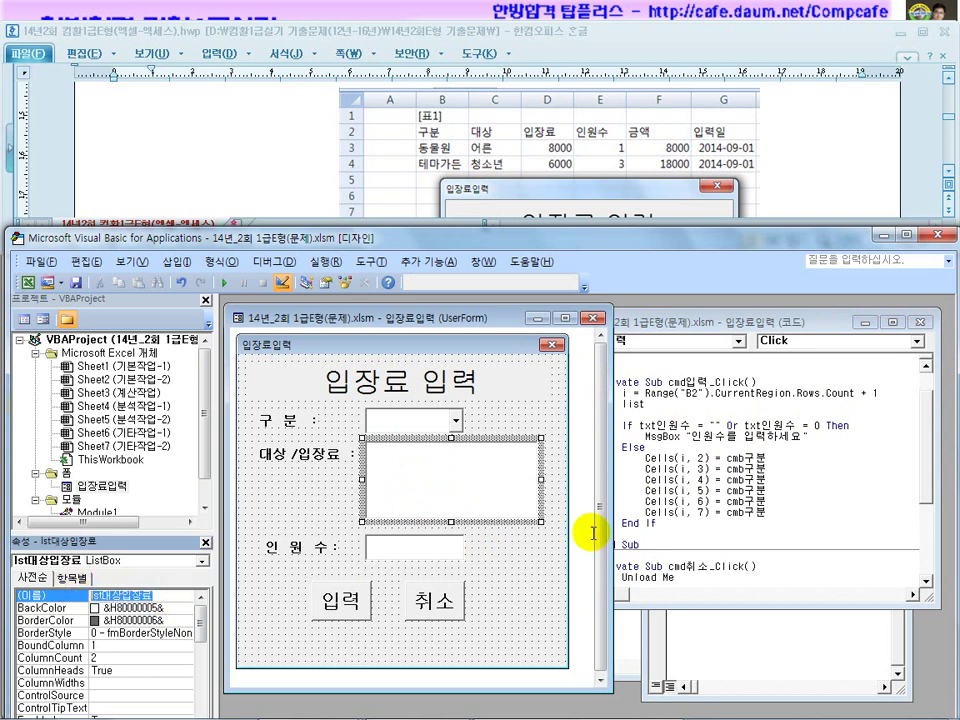
left_click(713, 424)
left_click_drag(646, 405, 622, 408)
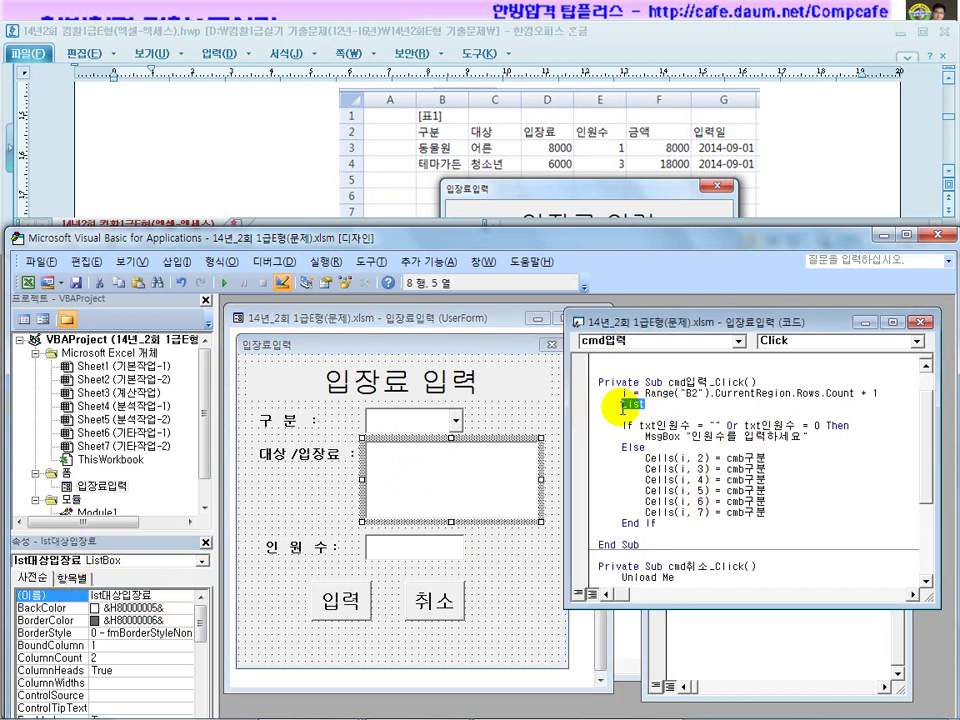
key("ctrl+v")
left_click(707, 412)
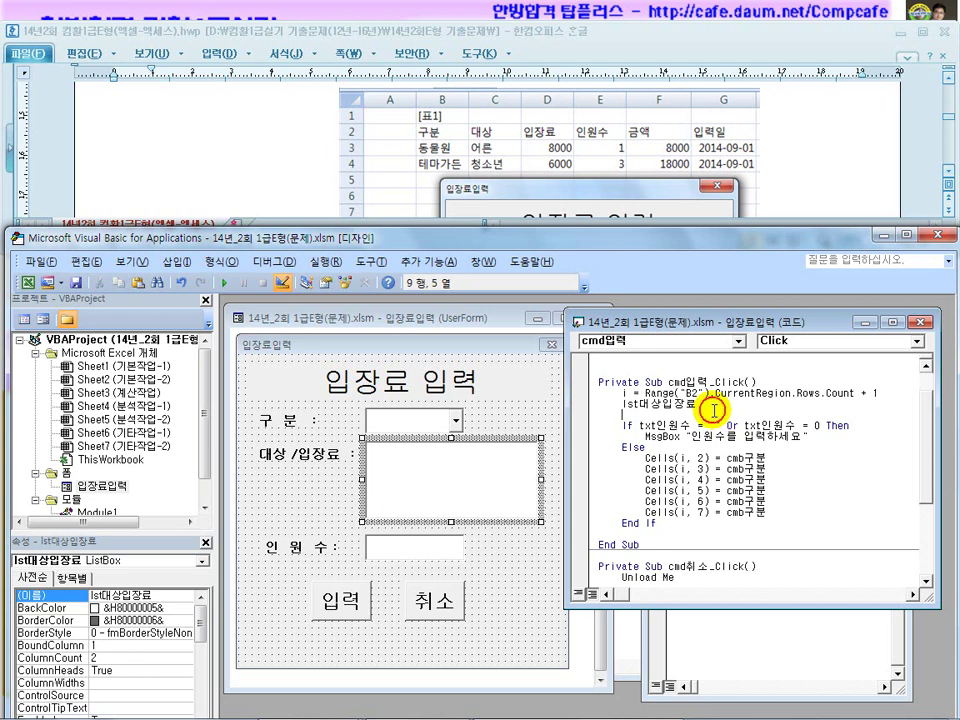
Complete the new line as r = lst대상입장료.lisindex, storing the list box's selected row in r.
left_click(697, 405)
type(".")
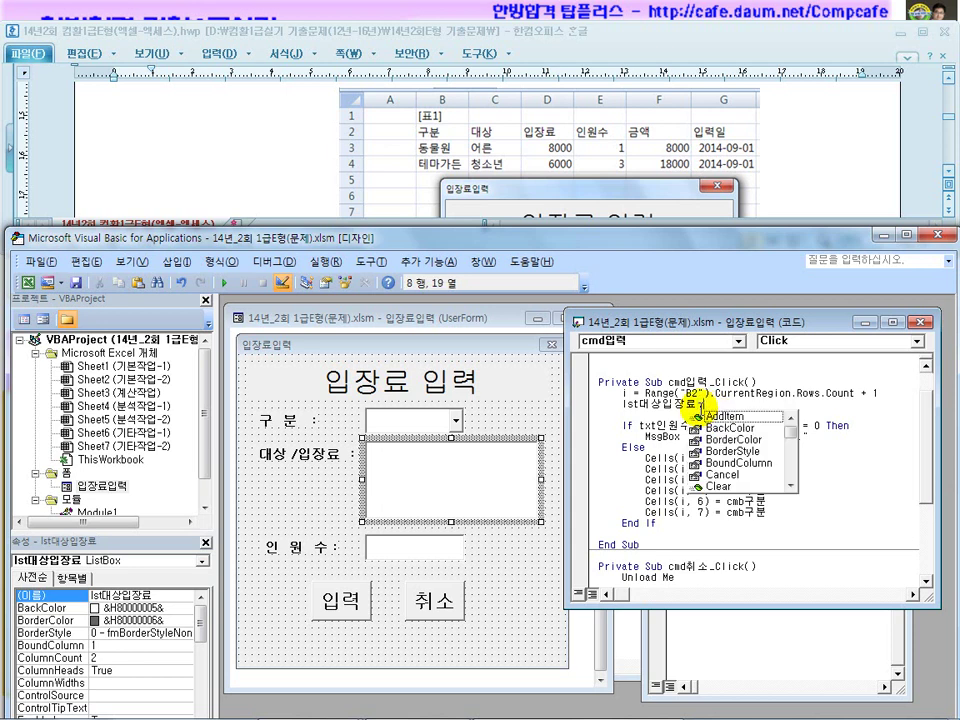
type("oㅑㄴㅅ")
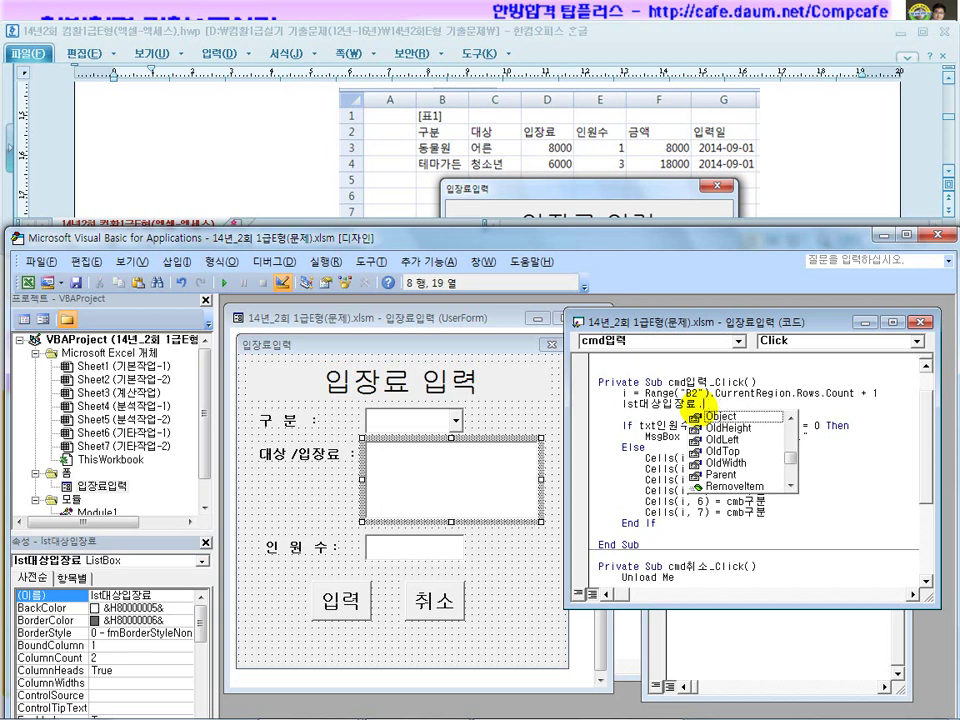
type("lisindex")
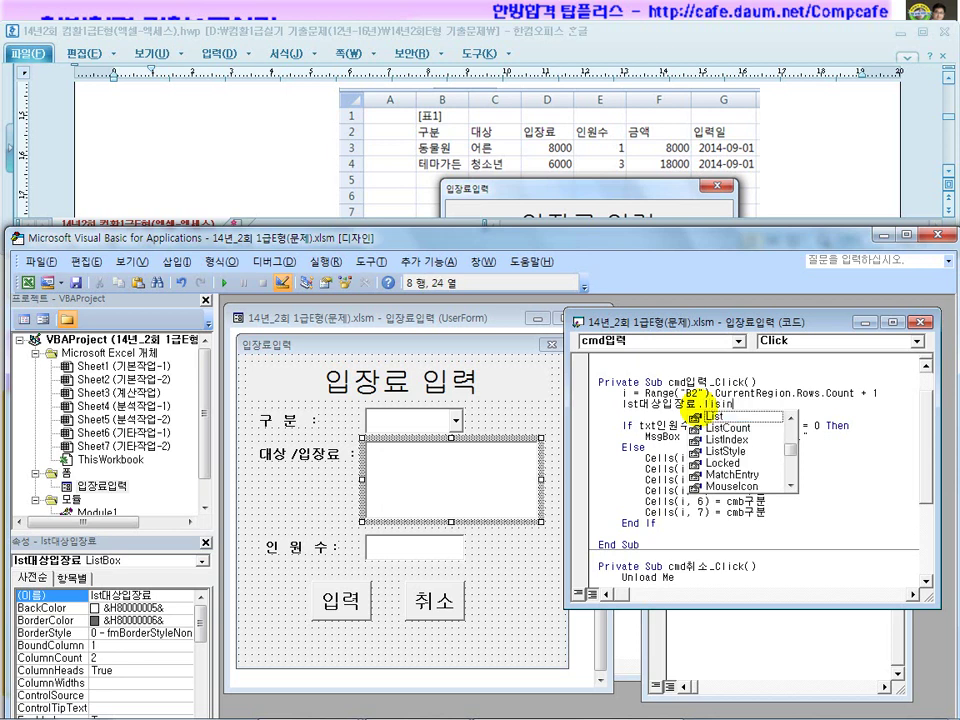
left_click(588, 414)
left_click(760, 404)
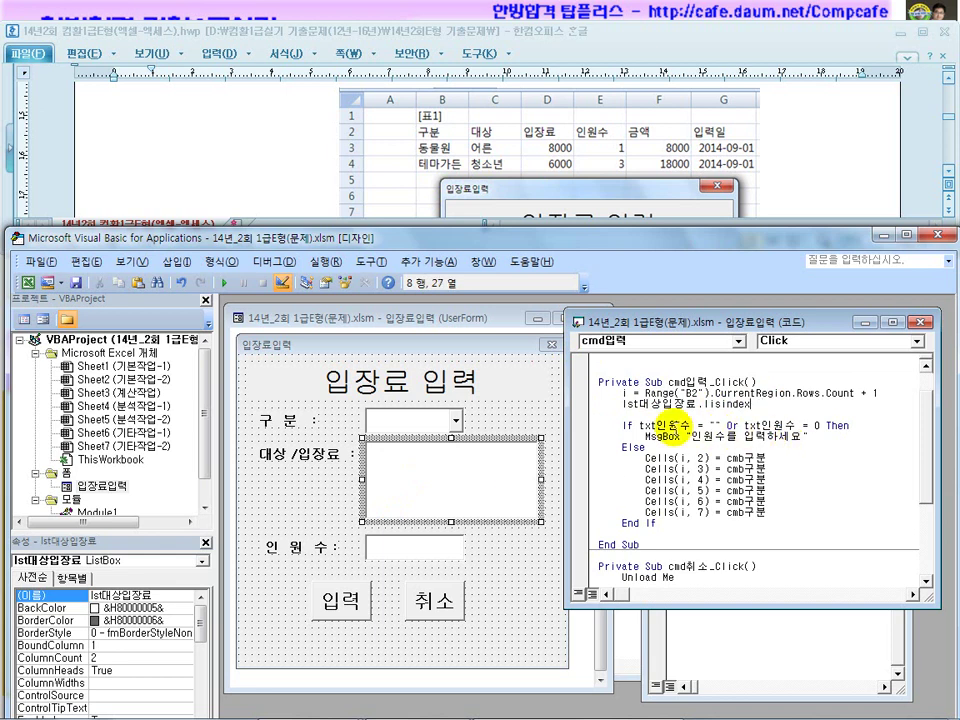
left_click(623, 404)
type("r=")
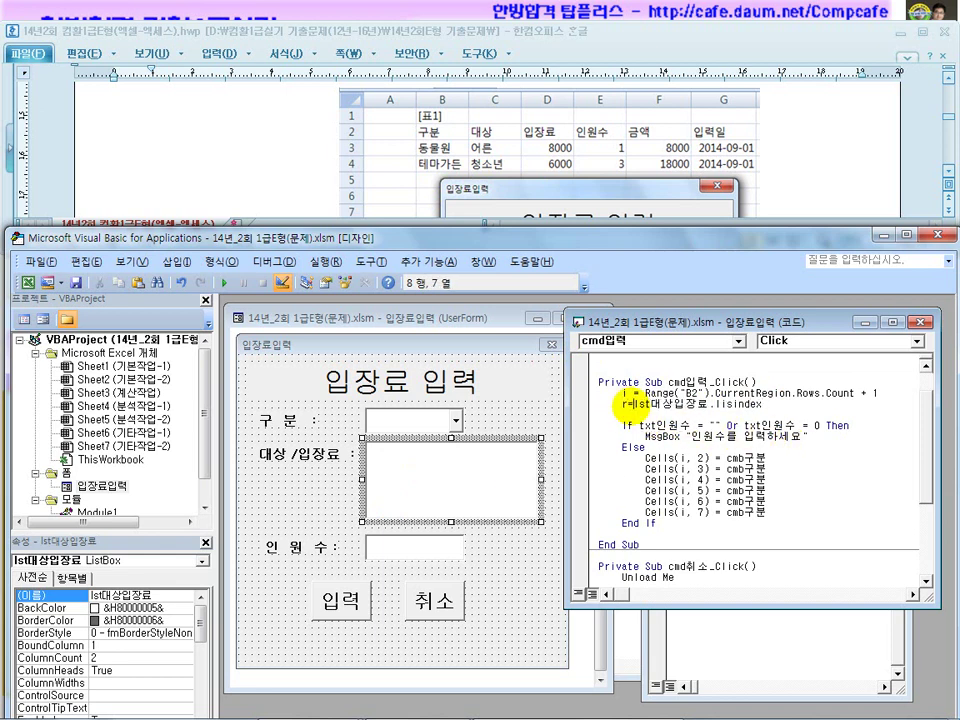
left_click(628, 411)
left_click(629, 406)
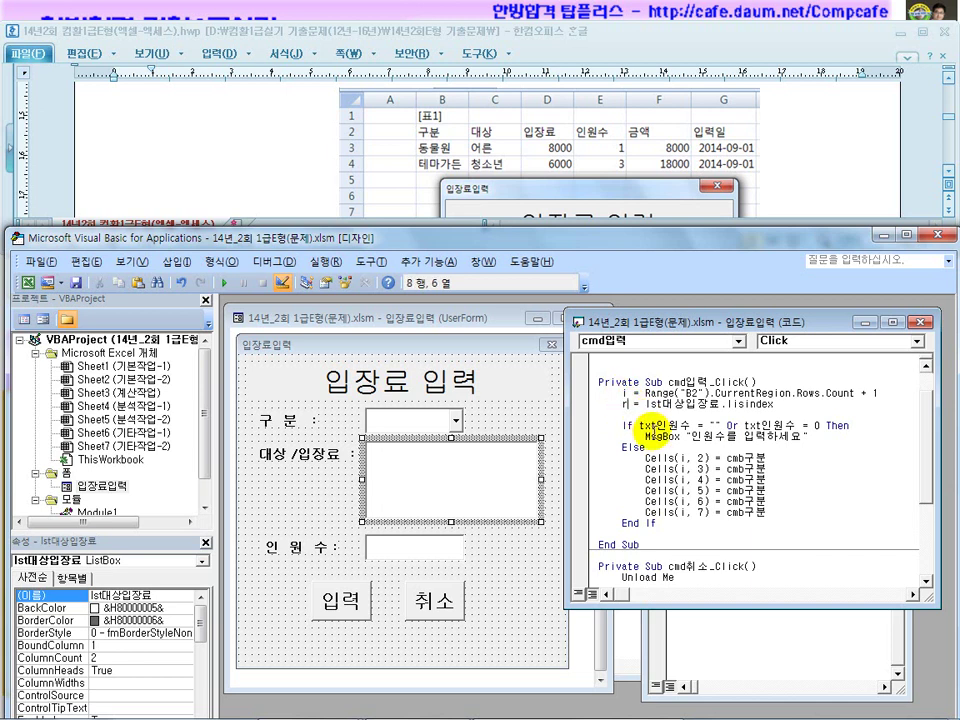
Replace cmb구분 in the Cells(i, 3) line with lst대상입장료.List(r,0), reusing the list box name from the r line.
left_click(428, 423)
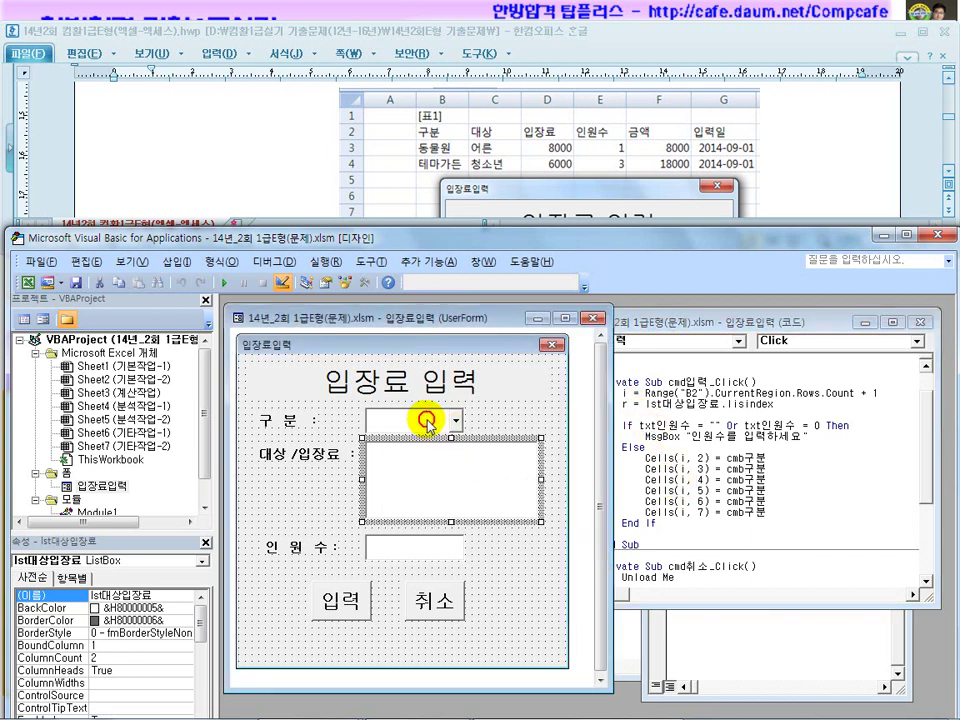
left_click(744, 458)
left_click(738, 476)
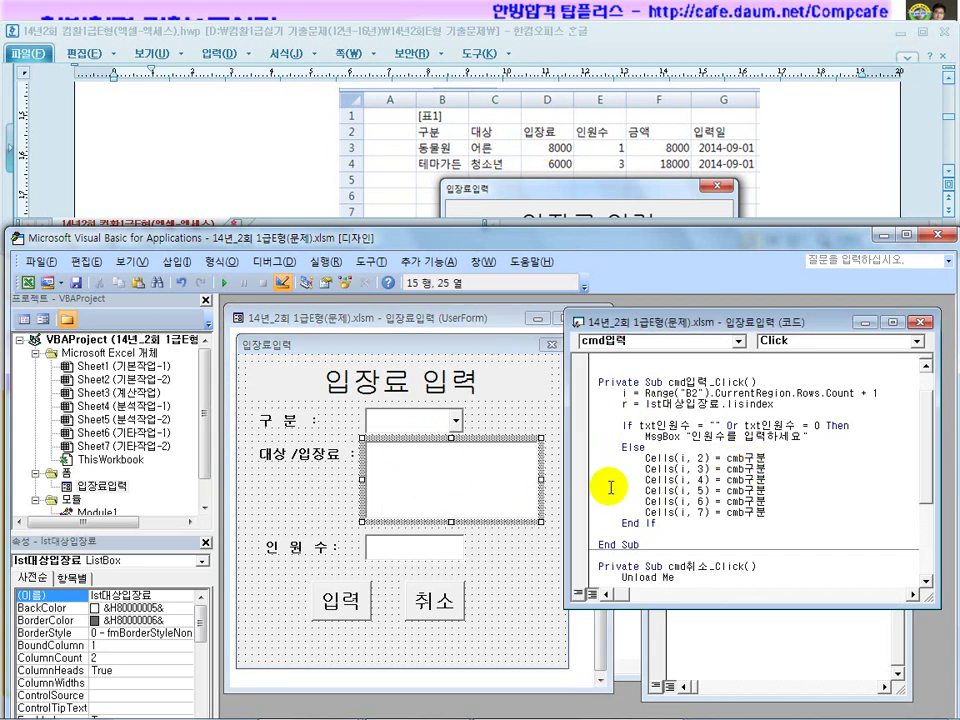
left_click_drag(727, 469, 768, 470)
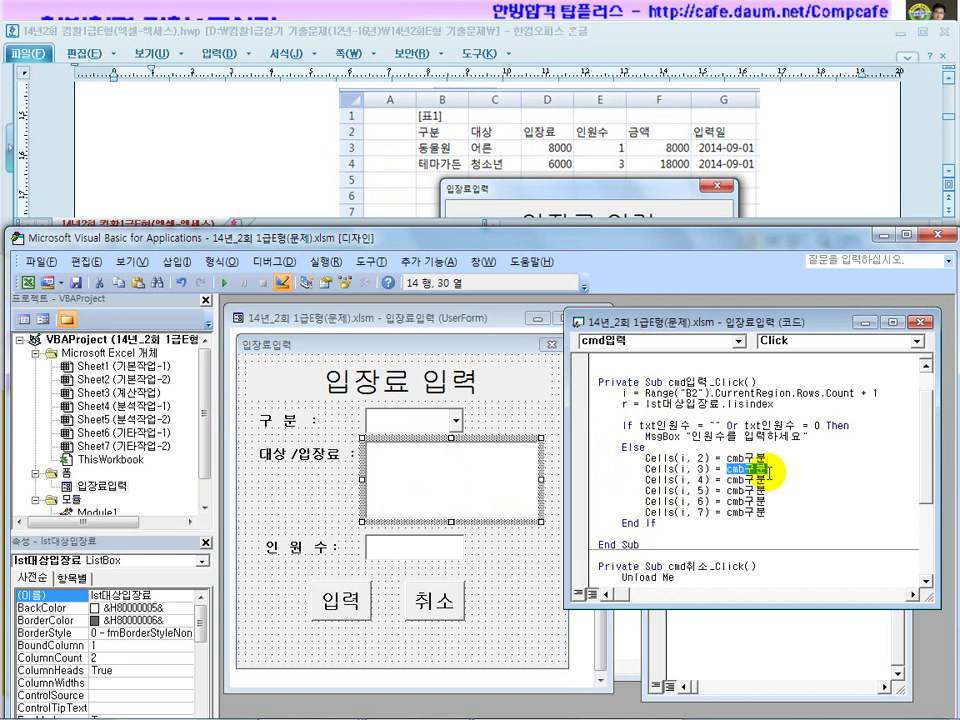
left_click_drag(645, 405, 720, 406)
key("ctrl+c")
left_click_drag(770, 469, 729, 469)
key("ctrl+v")
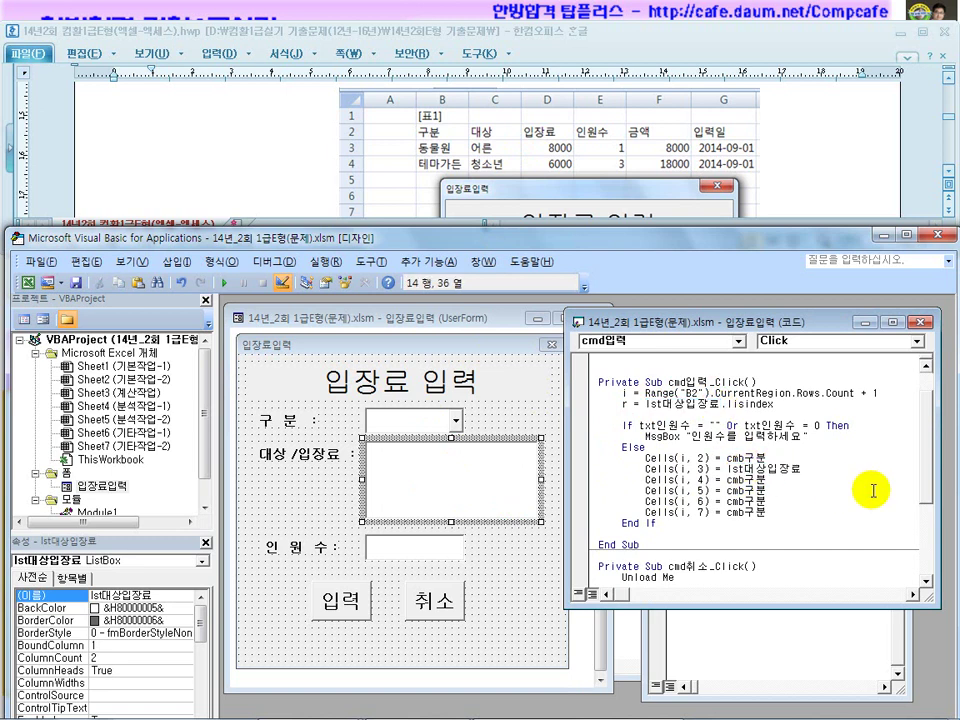
type(".list(r")
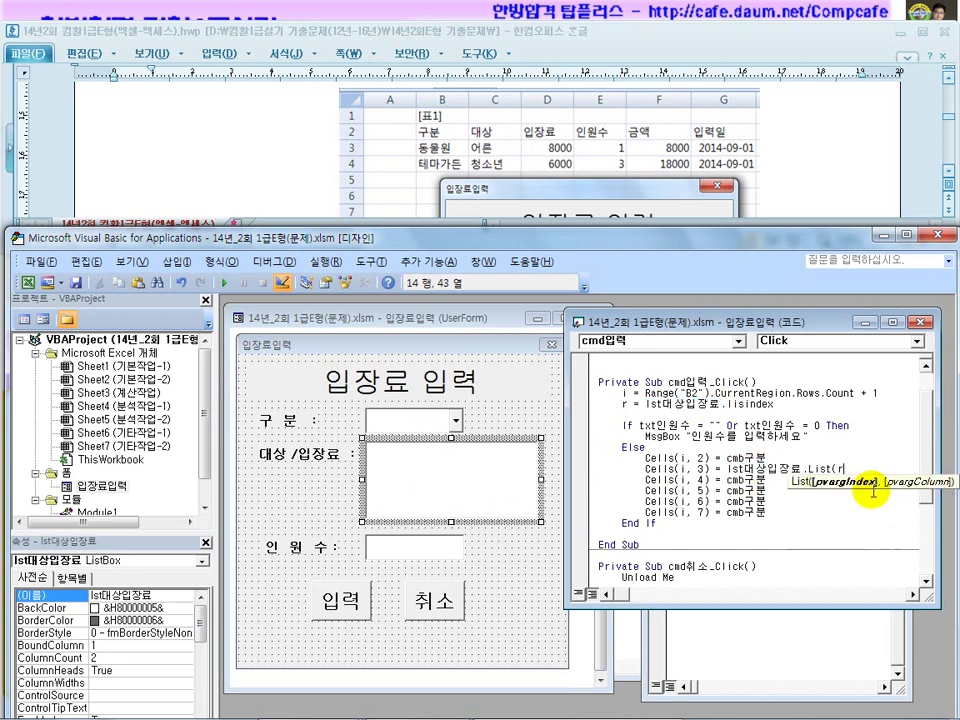
type(",")
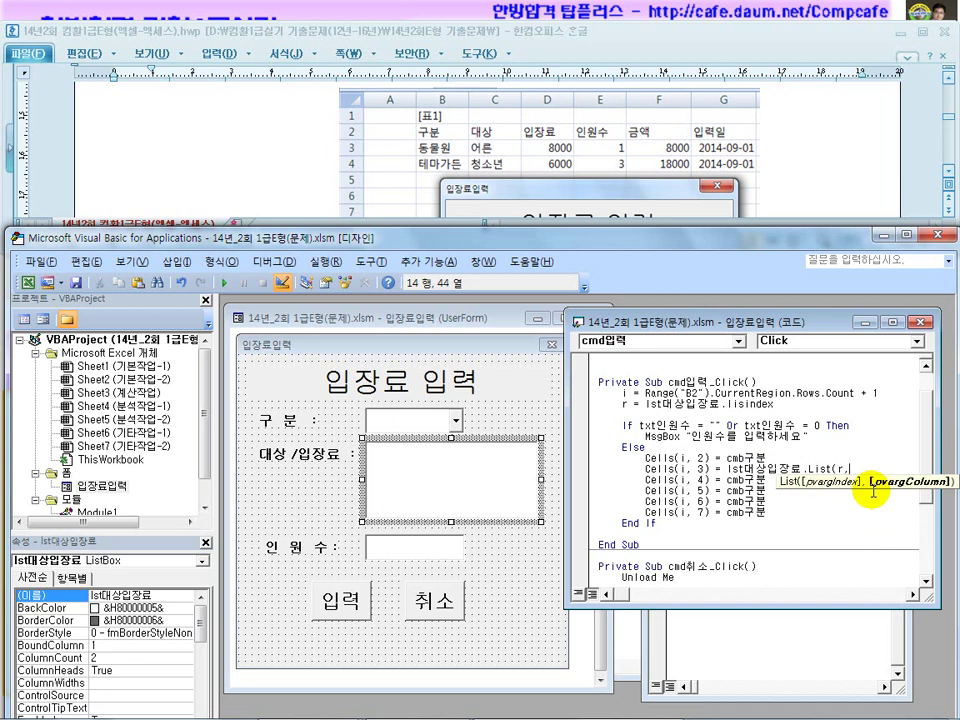
type("p0)")
Copy the List expression into the Cells(i, 4) line in place of cmb구분, using column index 1.
key("shift+Left")
key("shift+Left")
key("shift+Left")
key("shift+Left")
key("shift+Left")
key("shift+Left")
key("shift+Left")
key("shift+Left")
key("shift+Left")
key("shift+Left")
key("shift+Left")
key("shift+Left")
key("shift+Left")
key("shift+Left")
key("shift+Left")
key("shift+Left")
key("shift+Left")
key("shift+Left")
key("shift+Left")
key("ctrl+c")
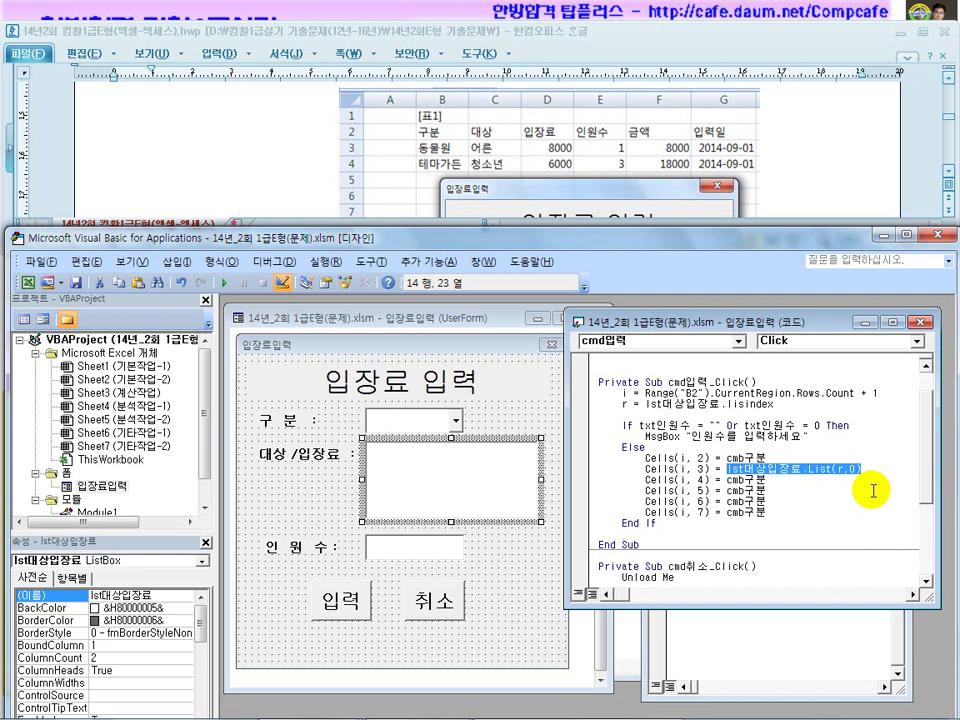
key("Down")
key("shift+End")
key("ctrl+v")
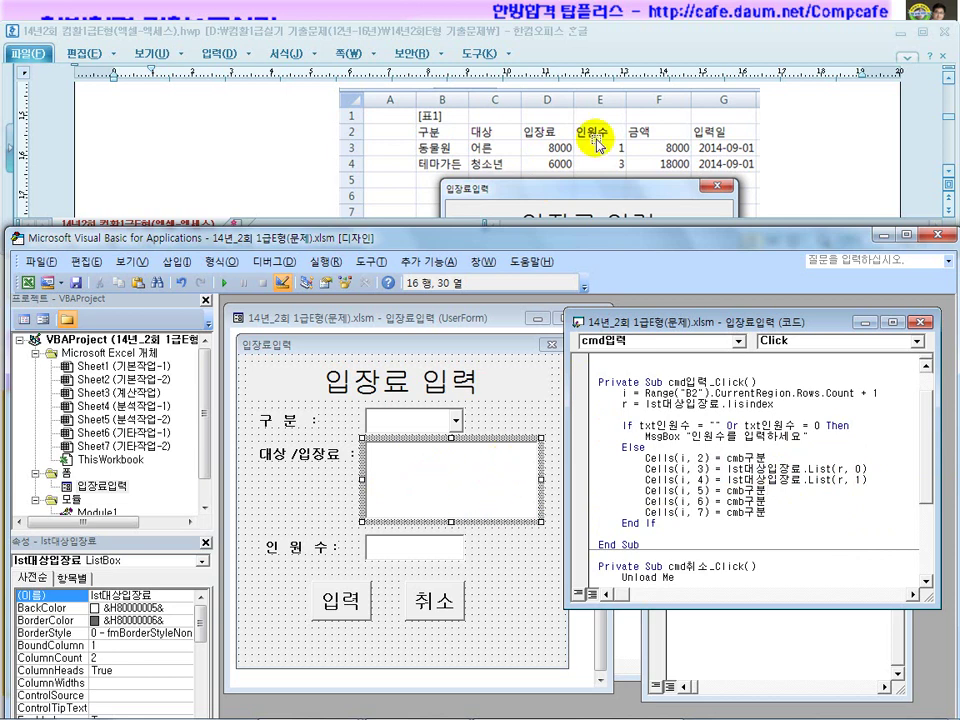
Copy the 인원수 text box's name and use txt인원수 as the value of Cells(i, 5).
left_click(402, 558)
left_click(405, 558)
left_click(185, 595)
key("ctrl+c")
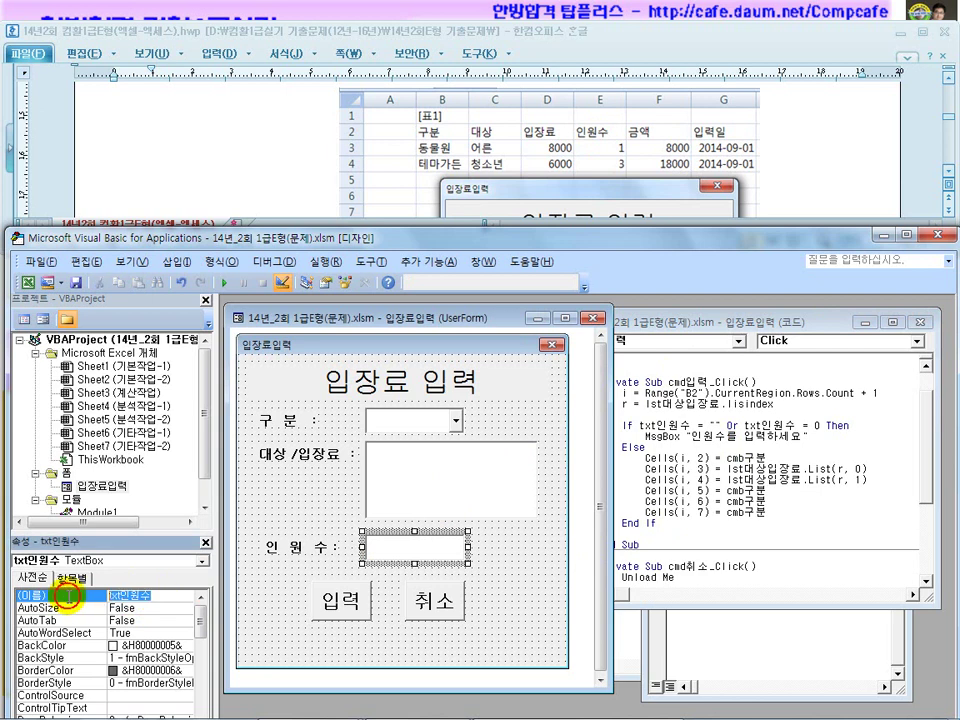
left_click(784, 497)
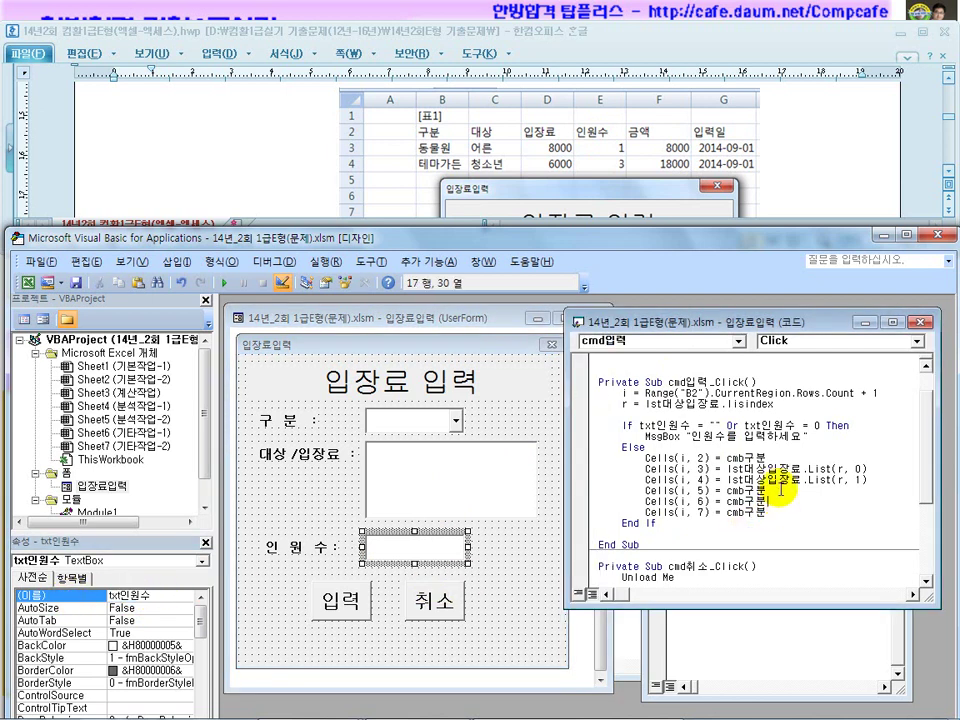
left_click(749, 491)
left_click_drag(749, 491, 729, 491)
key("ctrl+v")
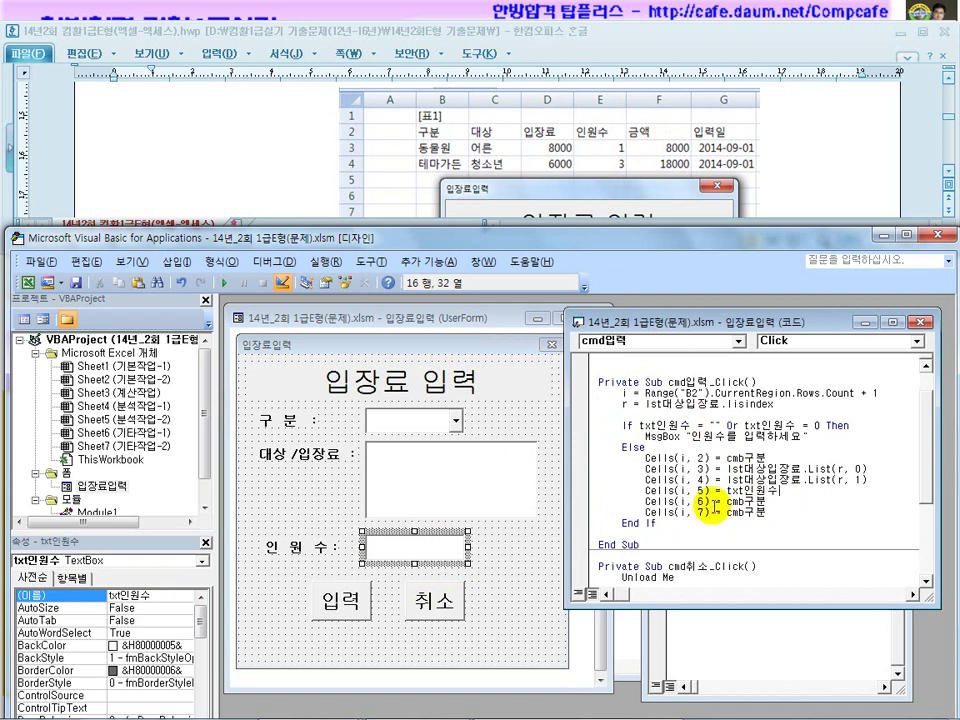
Replace cmb구분 in the Cells(i, 6) line with a copied Cells(i, 4) followed by the multiplication sign.
left_click(757, 503)
left_click(185, 88)
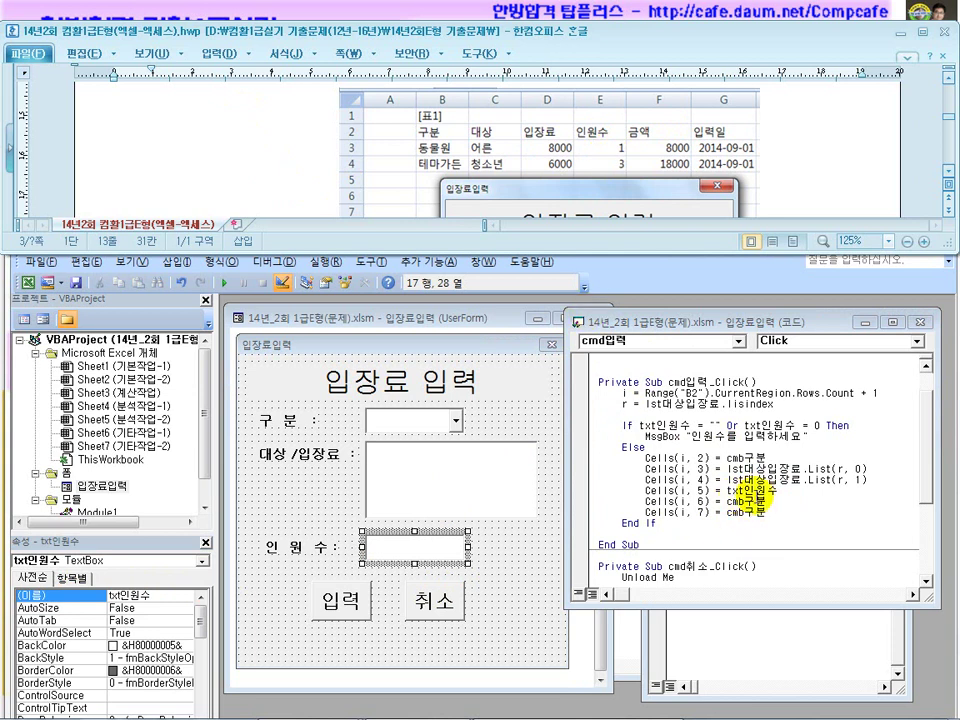
left_click(718, 472)
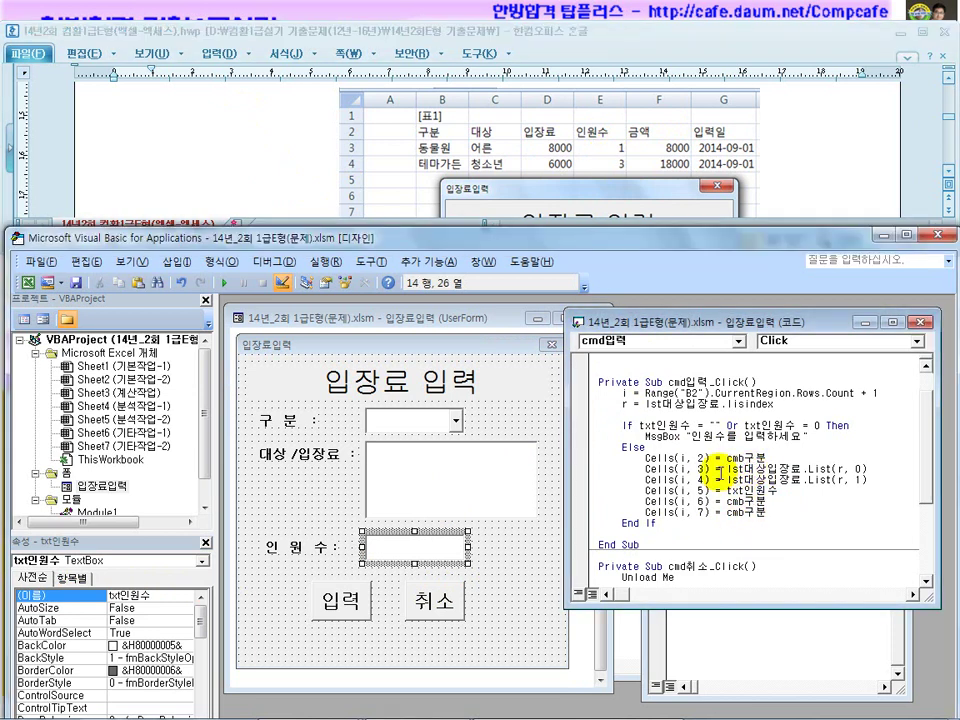
left_click(704, 469)
left_click_drag(705, 479, 646, 479)
key("ctrl+c")
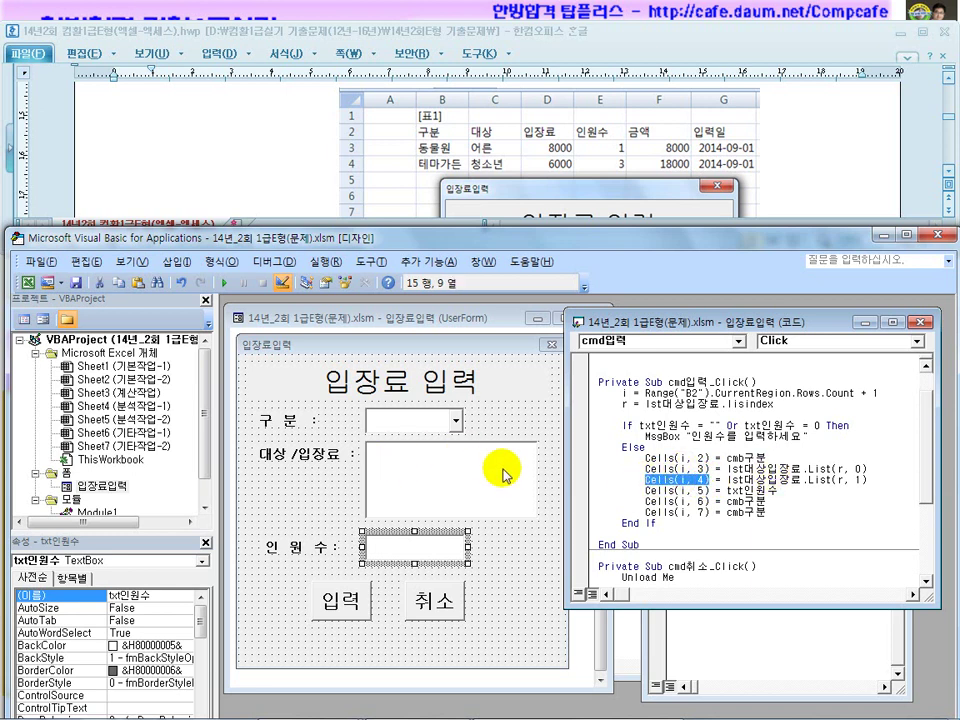
left_click_drag(795, 506, 740, 501)
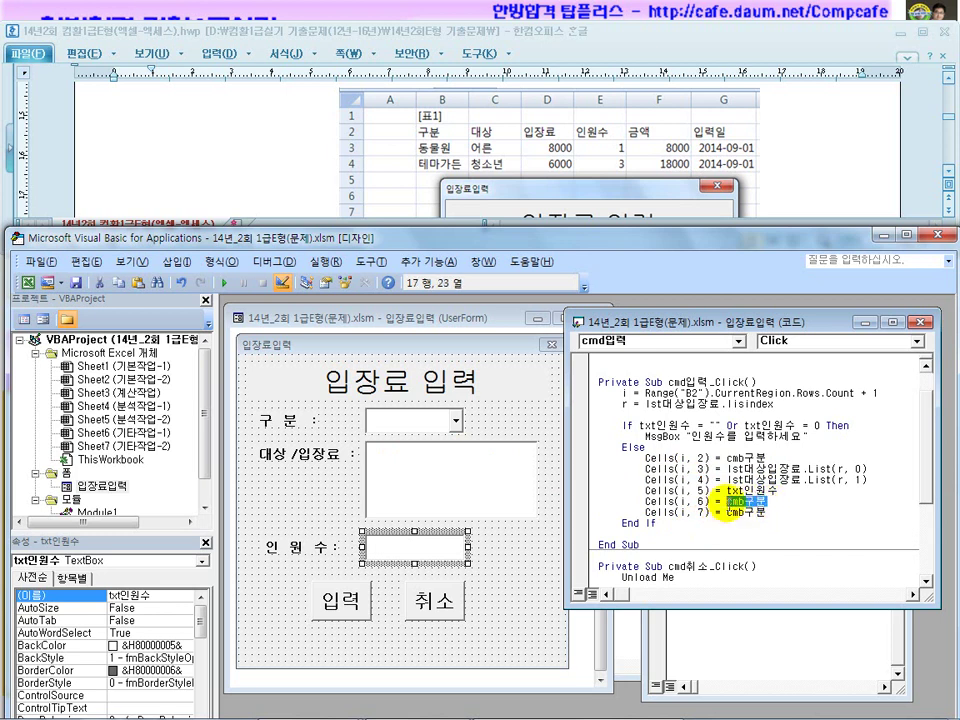
key("ctrl+v")
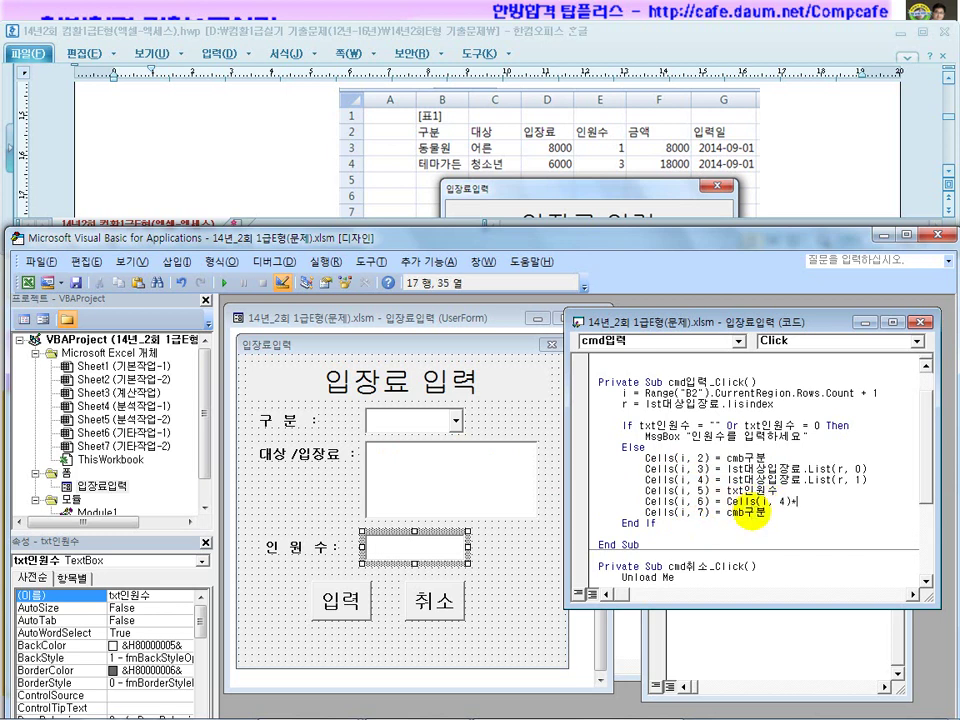
Dismiss the compile message and finish the Cells(i, 6) product by adding Cells(i, 5) after the multiplication sign.
left_click(717, 492)
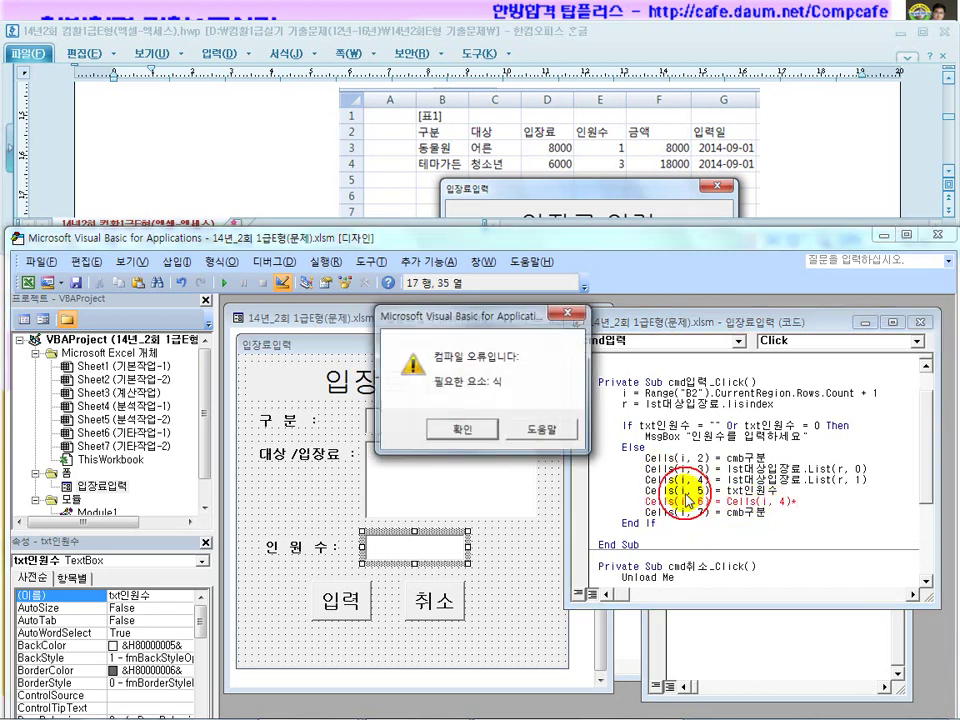
left_click(464, 436)
left_click_drag(717, 491, 633, 491)
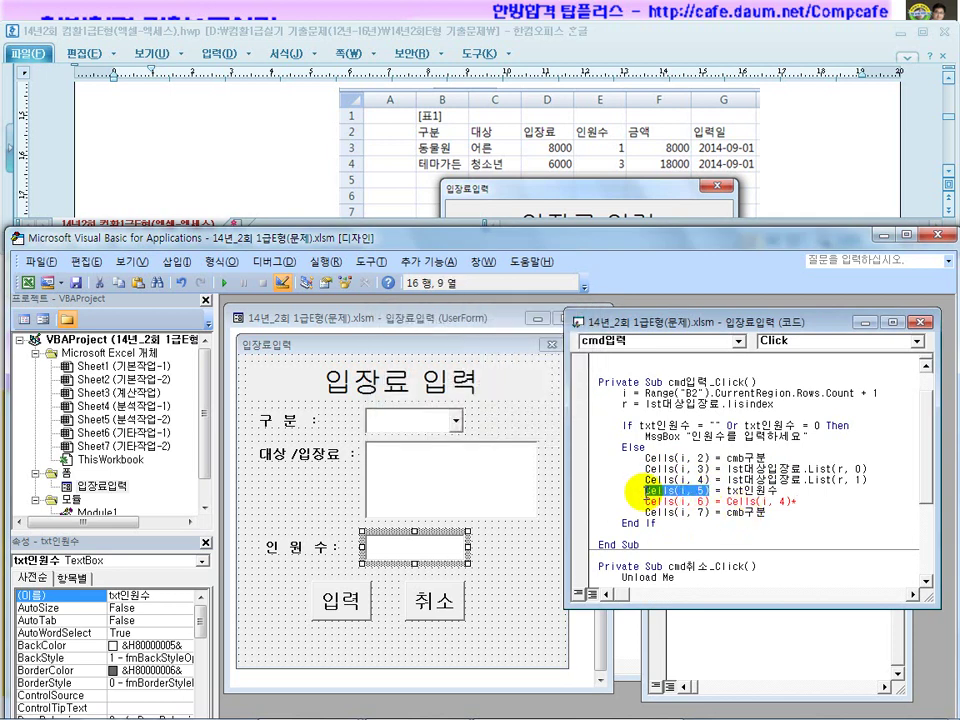
key("ctrl+c")
left_click(800, 502)
key("ctrl+v")
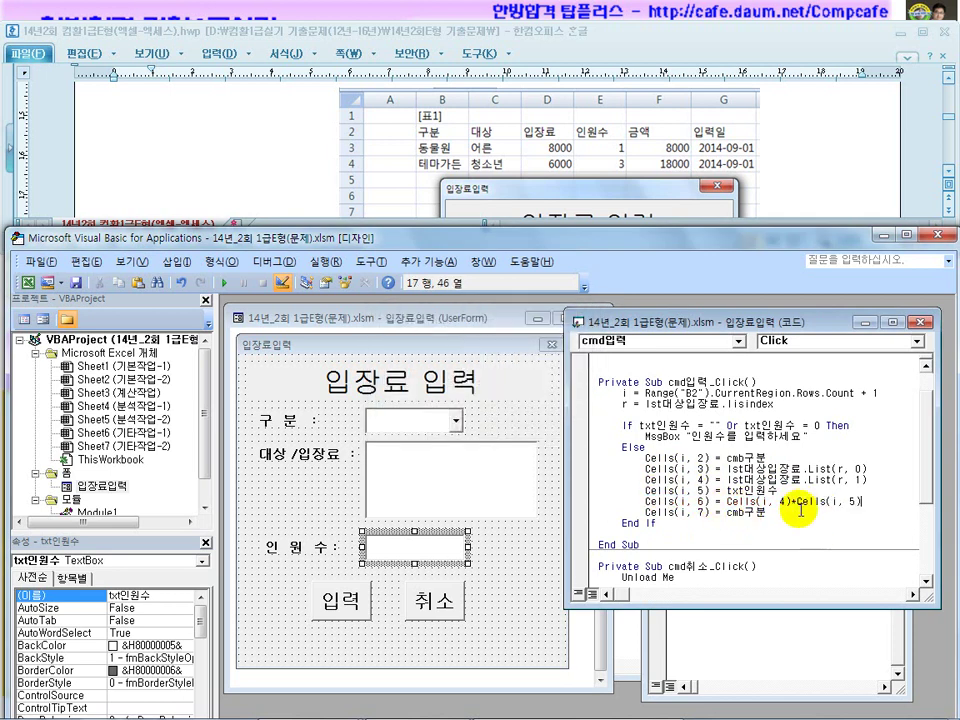
left_click_drag(780, 491, 722, 491)
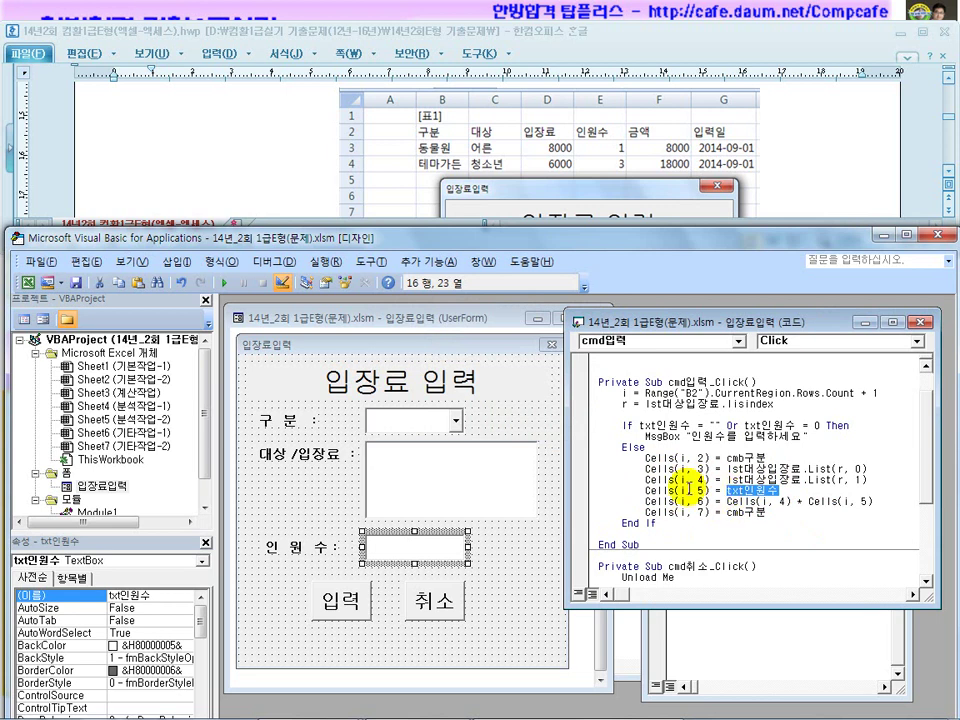
left_click(680, 491)
left_click(837, 502)
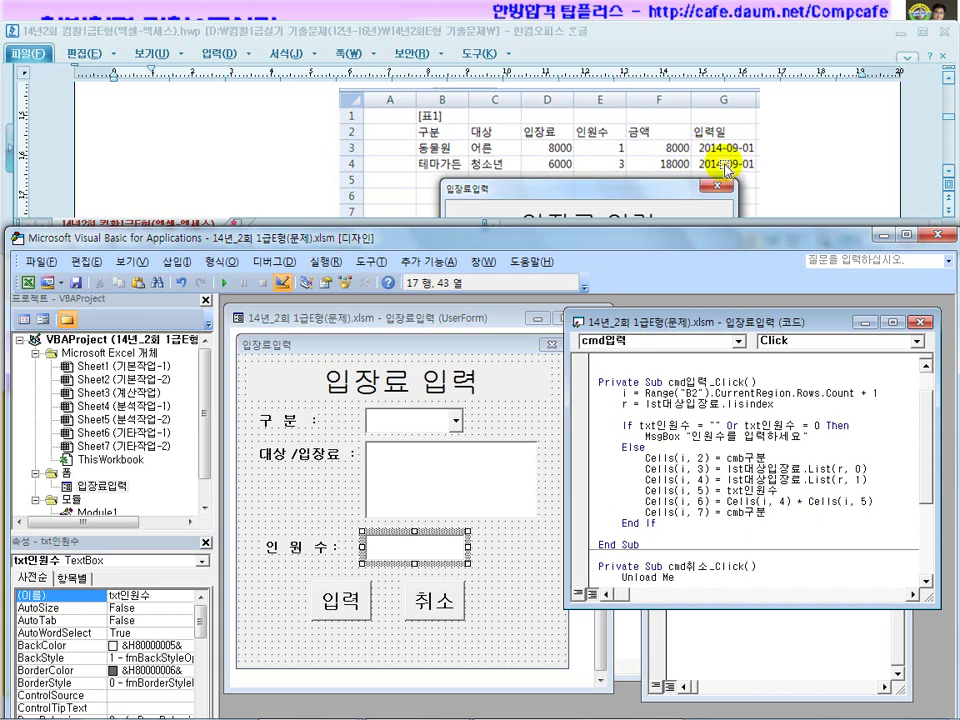
Set Cells(i, 7) to Date and check the task document's instruction for the 입력일 field.
left_click_drag(767, 512, 729, 513)
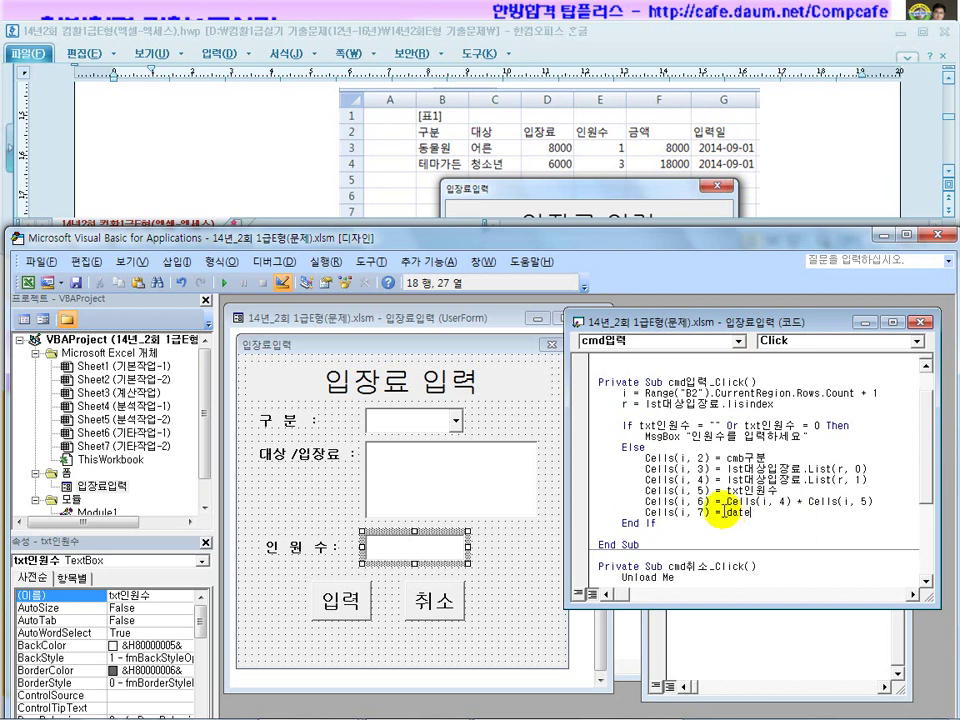
left_click(298, 171)
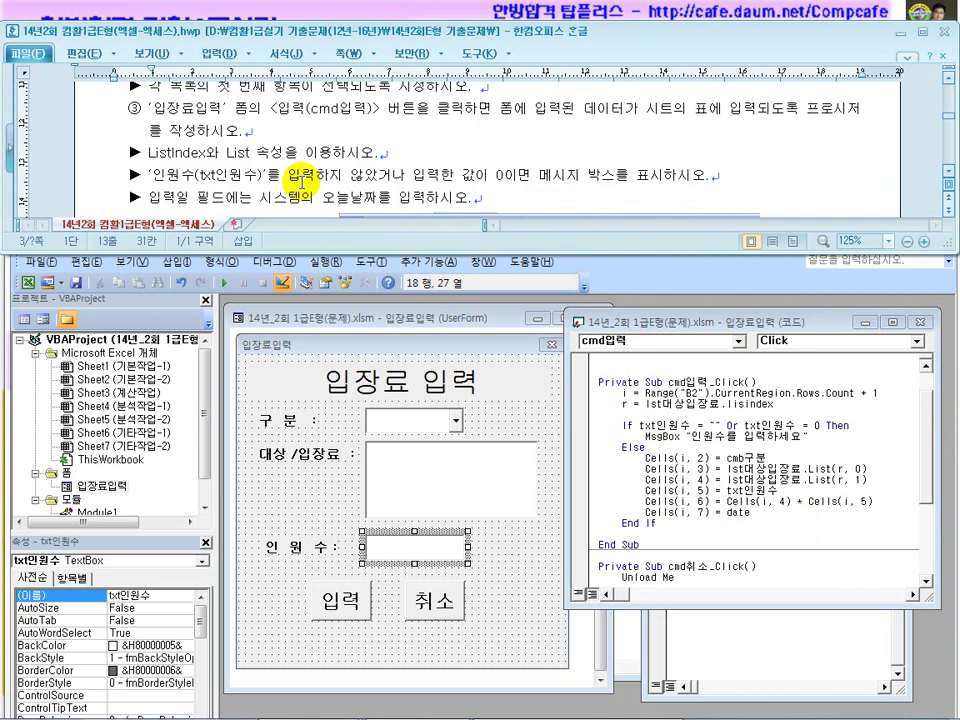
left_click_drag(287, 198, 365, 198)
left_click(762, 521)
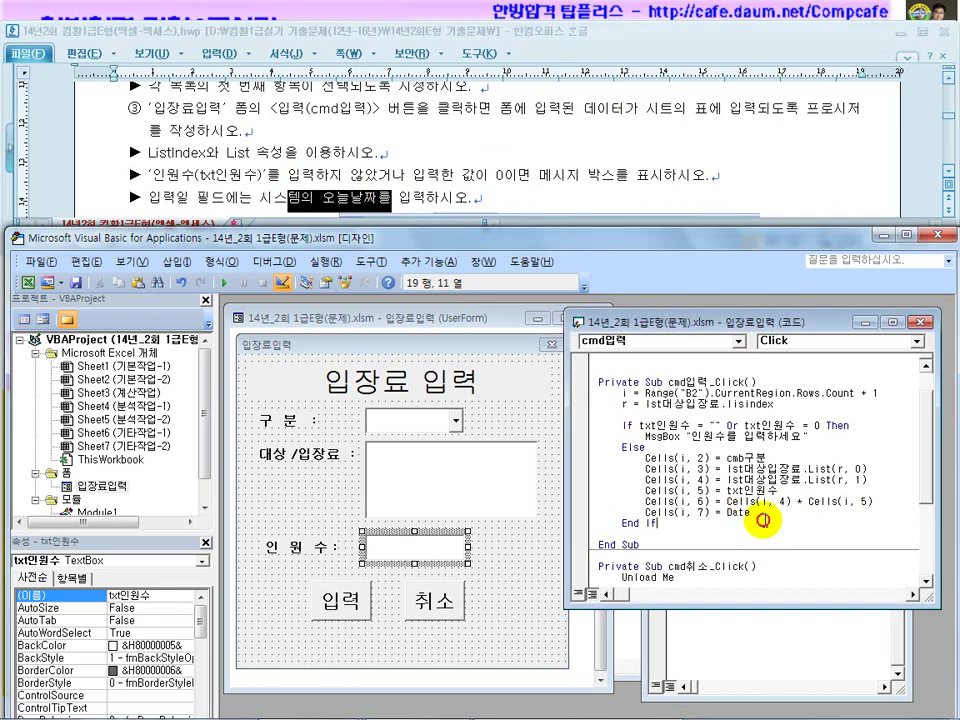
Return to the sheet, turn off design mode, and test the 입장료입력 form by submitting 어린이 with 인원수 3.
scroll(764, 521, "down", 1)
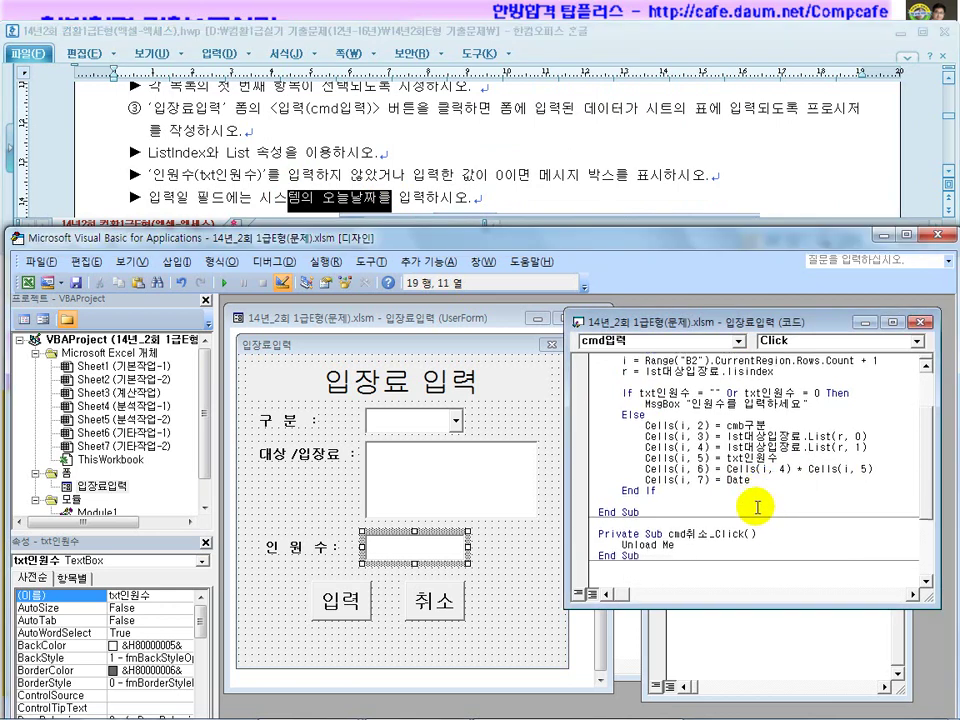
left_click(939, 235)
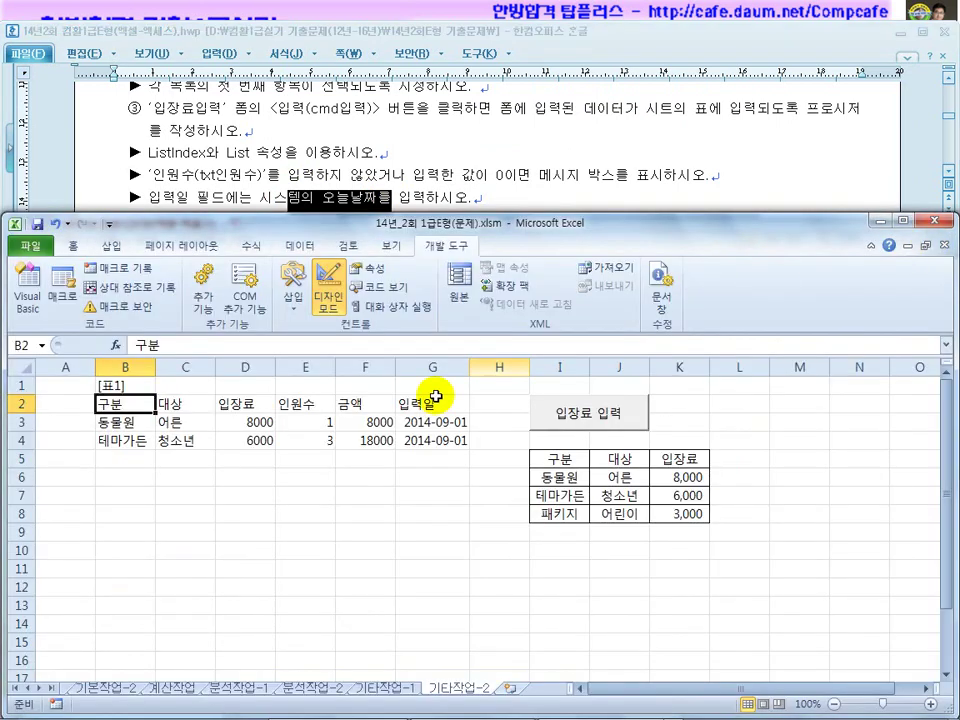
left_click(338, 310)
left_click(565, 414)
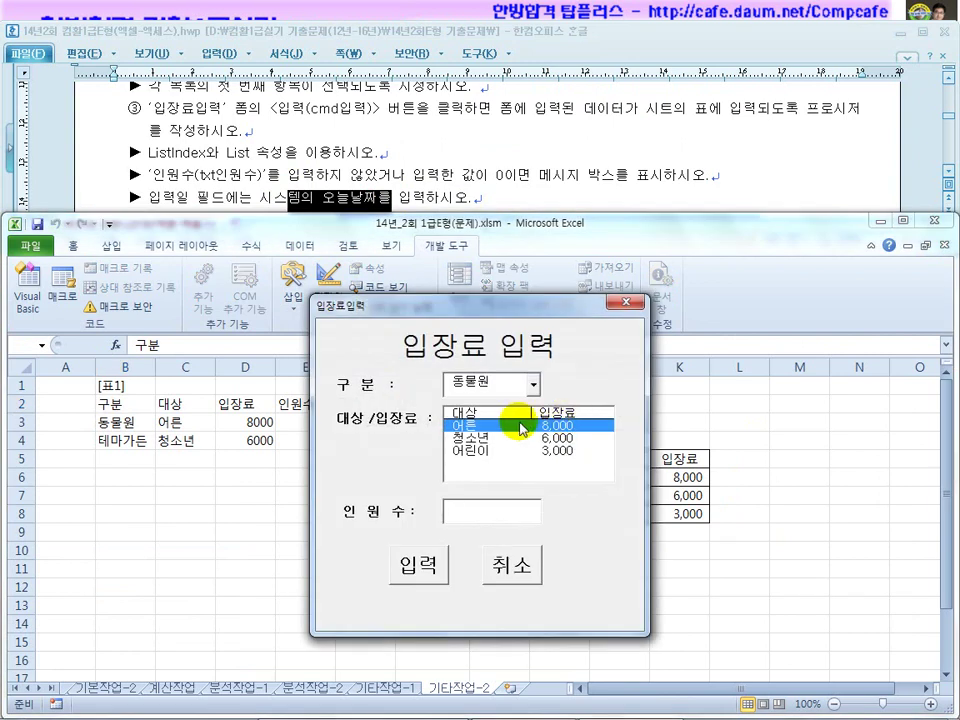
left_click(533, 385)
left_click(533, 387)
left_click(478, 450)
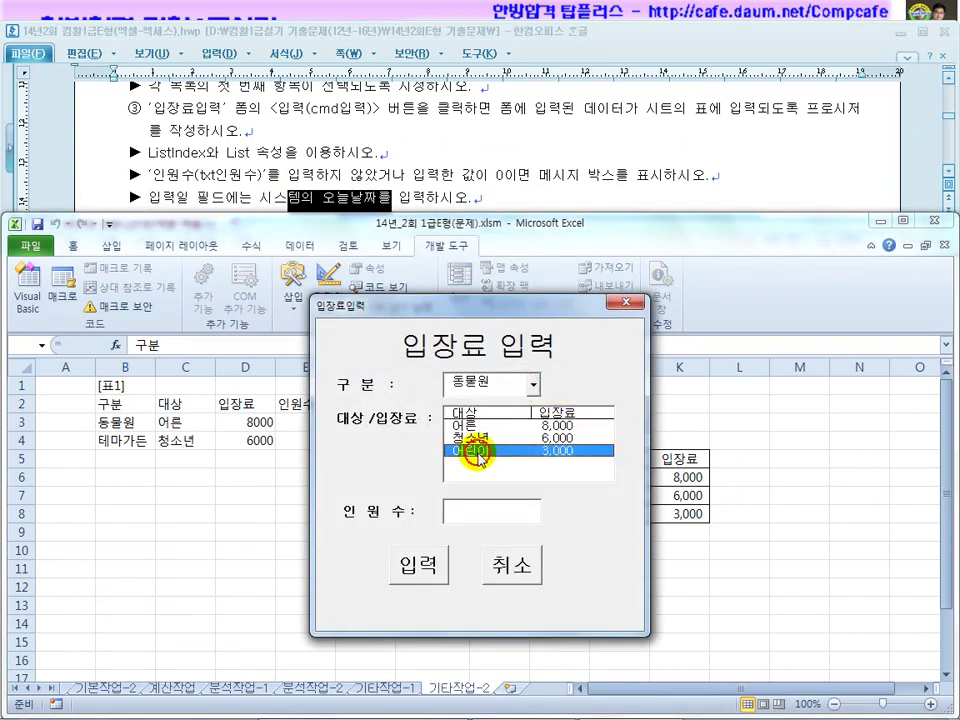
left_click(488, 518)
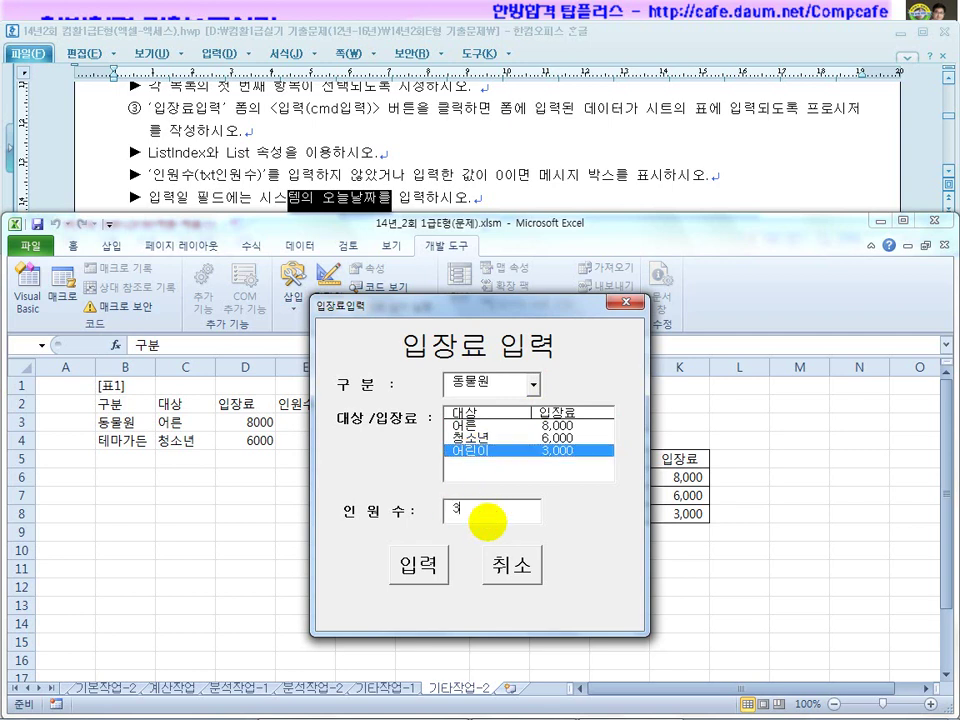
left_click(425, 567)
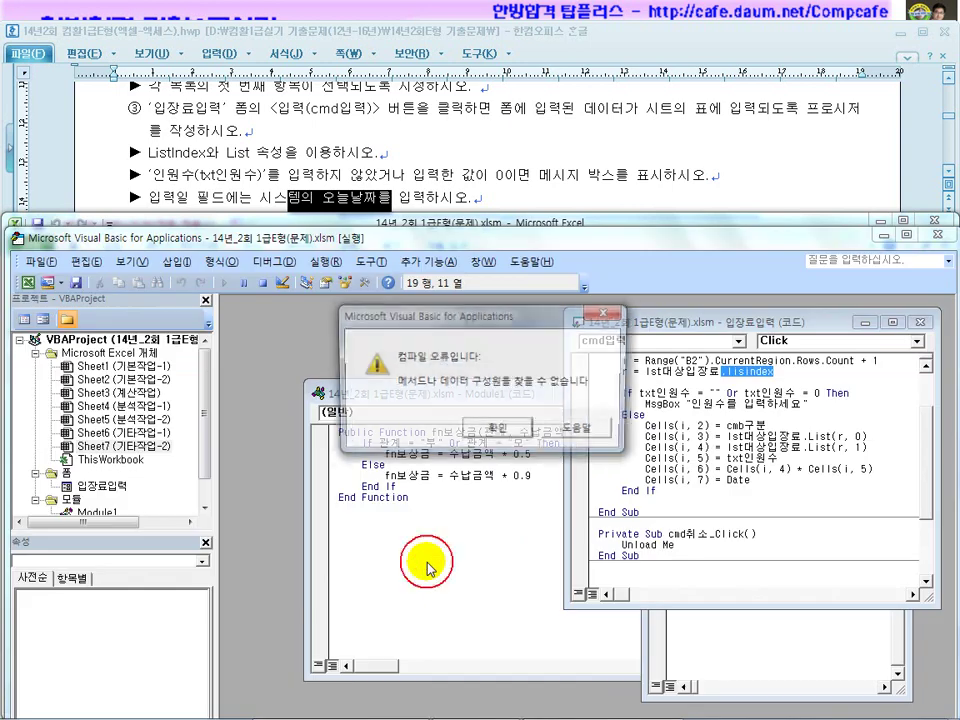
Correct the misspelled property of lst대상입장료 in the r line to ListIndex, and stop debugging to return to the sheet.
left_click(493, 430)
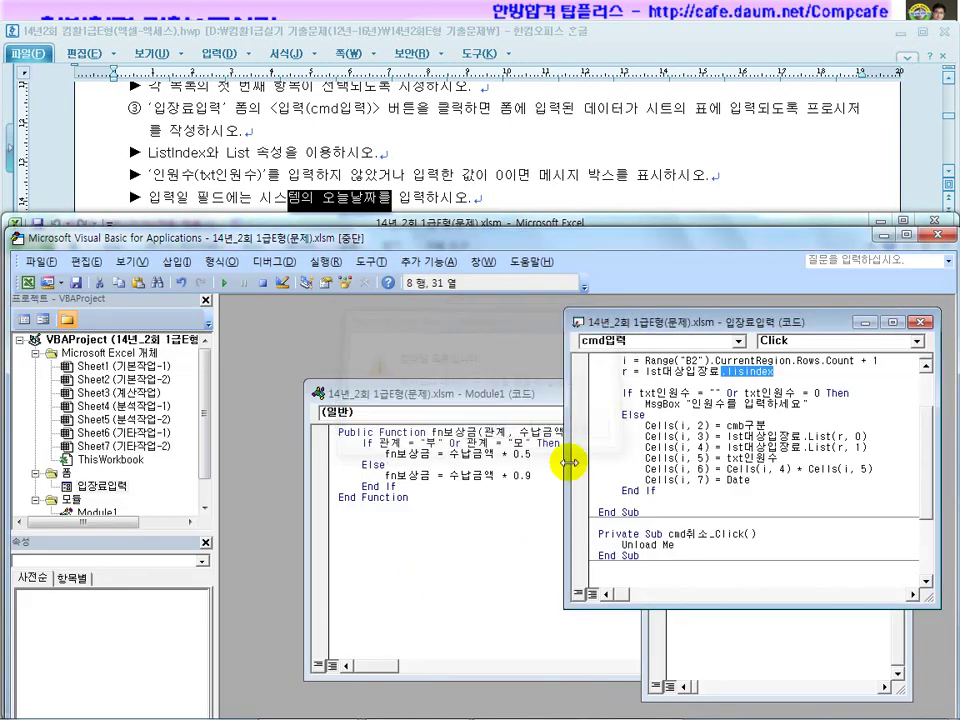
left_click(787, 386)
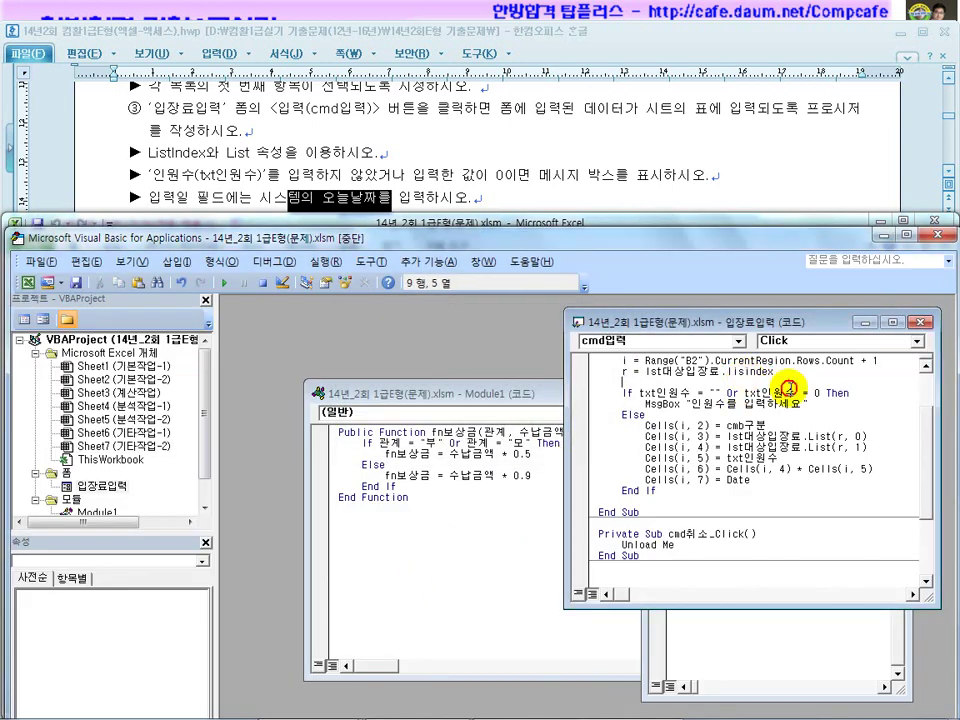
type("t")
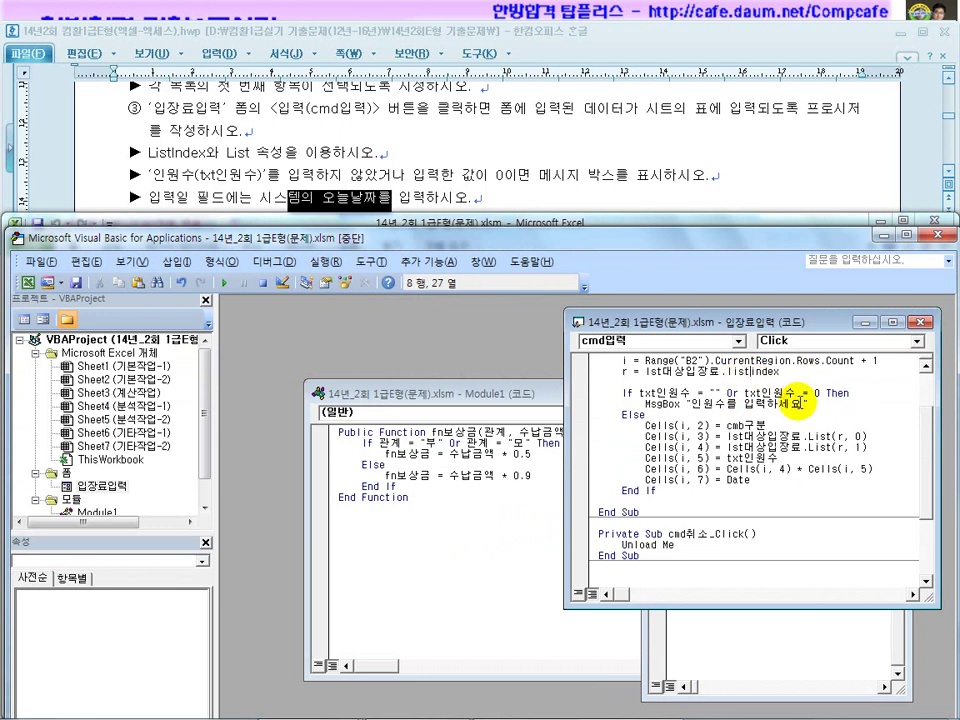
left_click(780, 414)
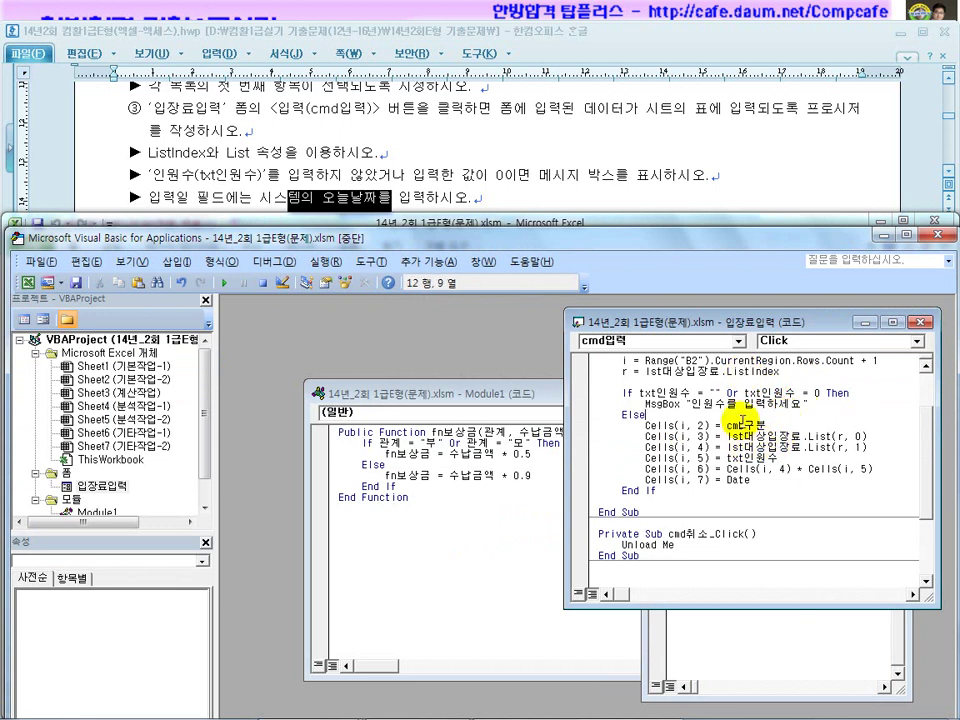
left_click(938, 238)
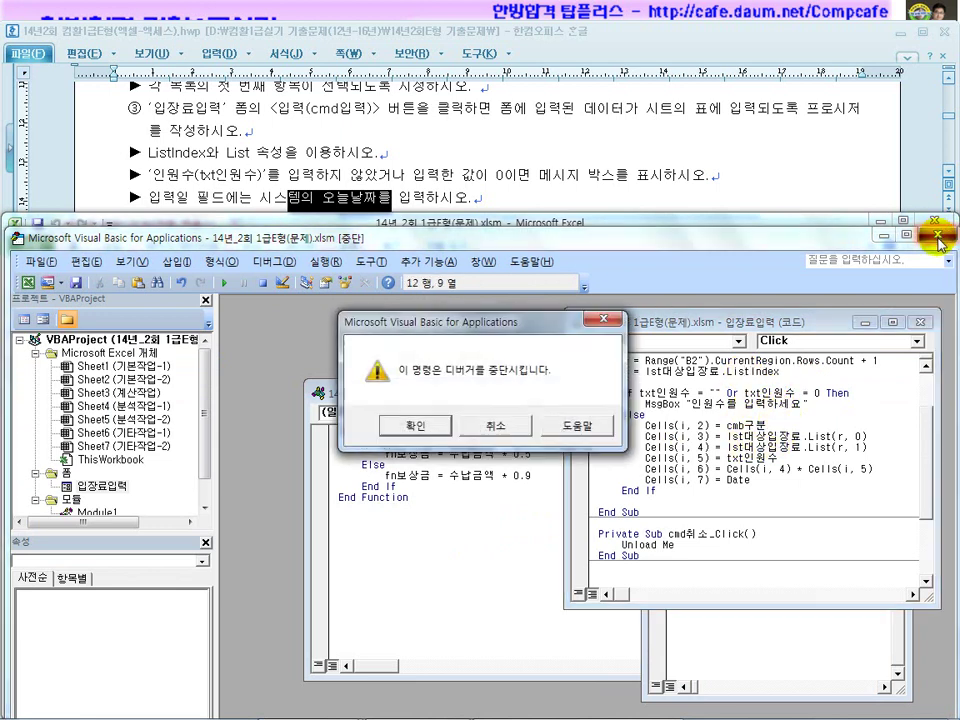
left_click(418, 426)
Submit a test entry of 동물원, 어린이 and 인원수 3 through the form, and move the form off the table.
left_click(547, 416)
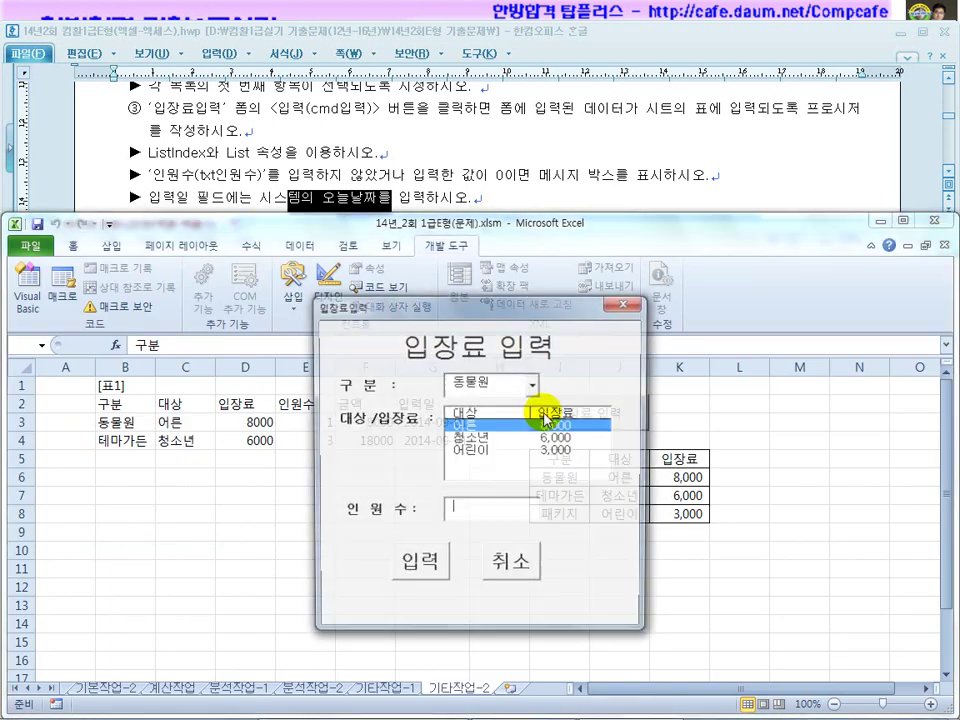
left_click(482, 450)
left_click(469, 511)
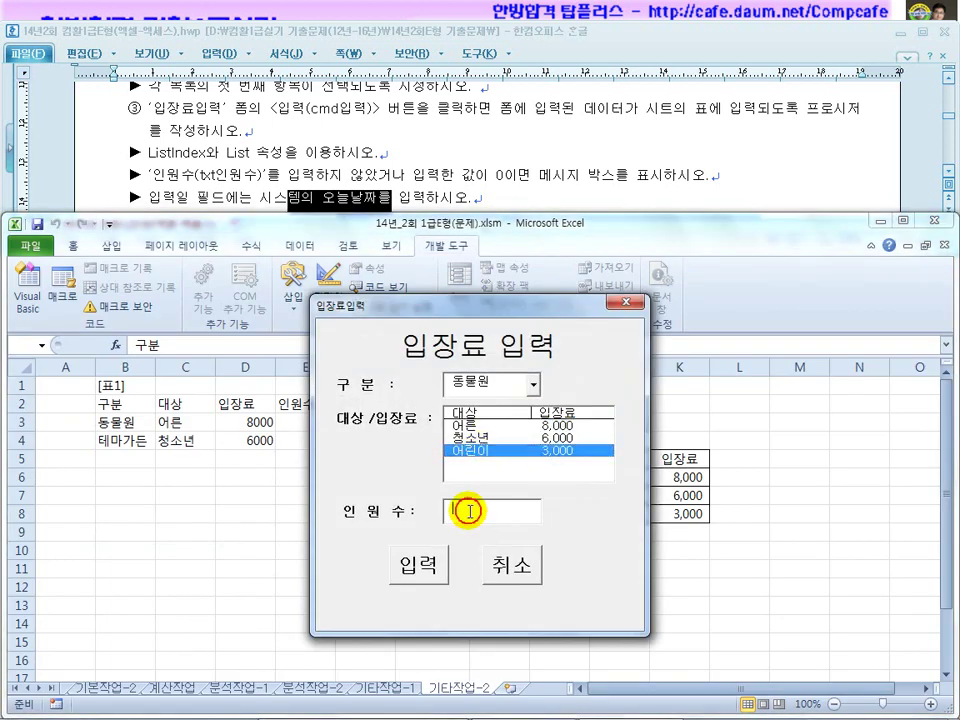
type("3")
left_click(424, 566)
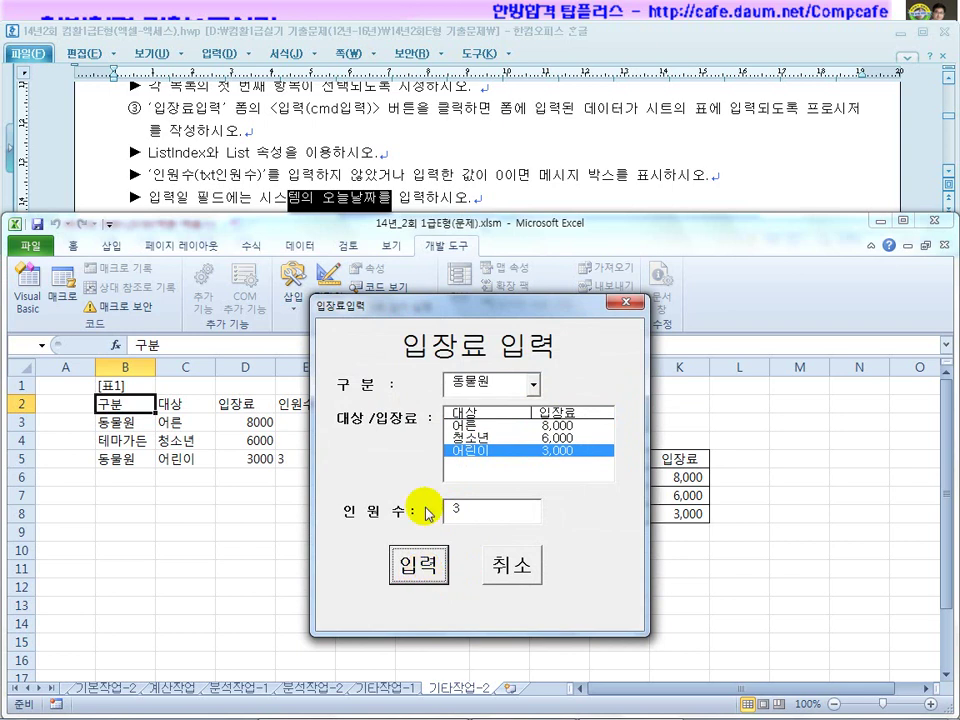
left_click_drag(476, 313, 261, 523)
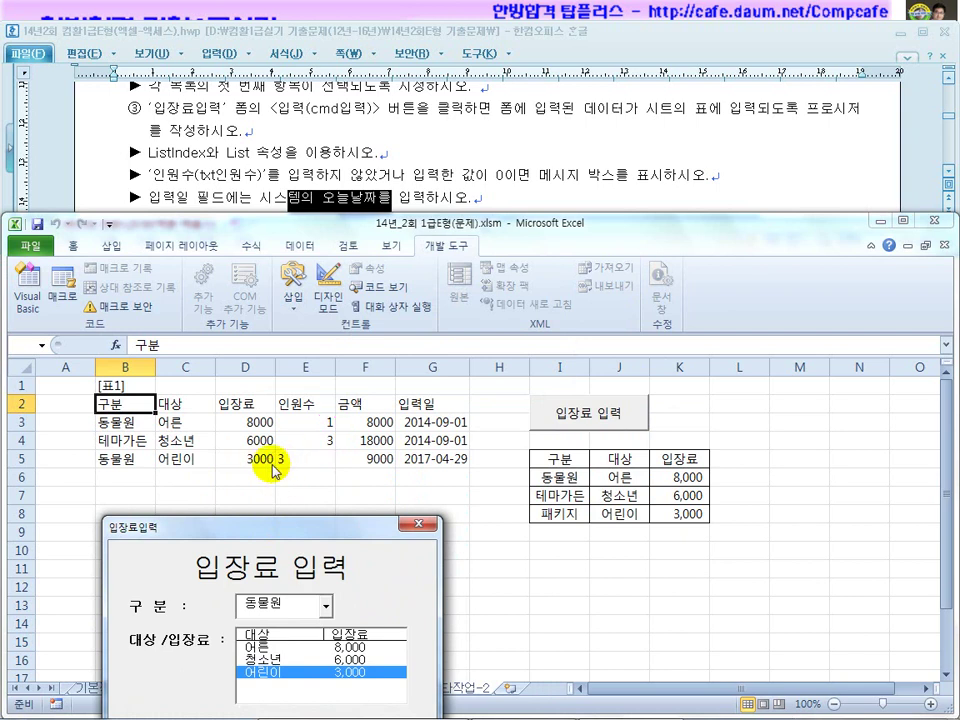
Switch to the PowerPoint solution slide, mark up its val versus .Value notes, and return to the Excel workbook.
key("super")
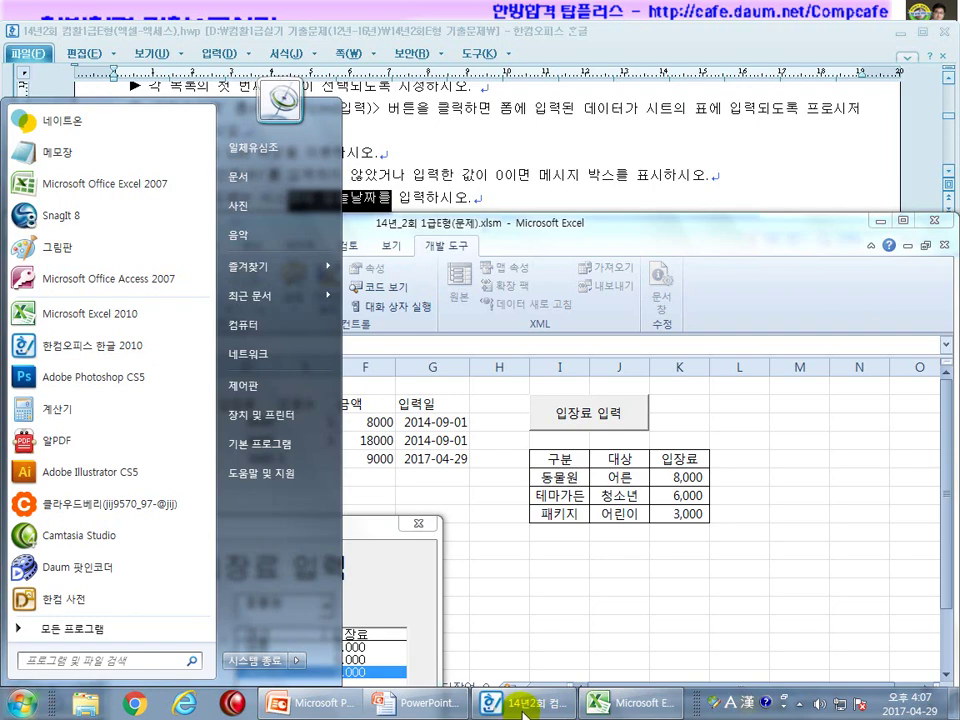
left_click(422, 709)
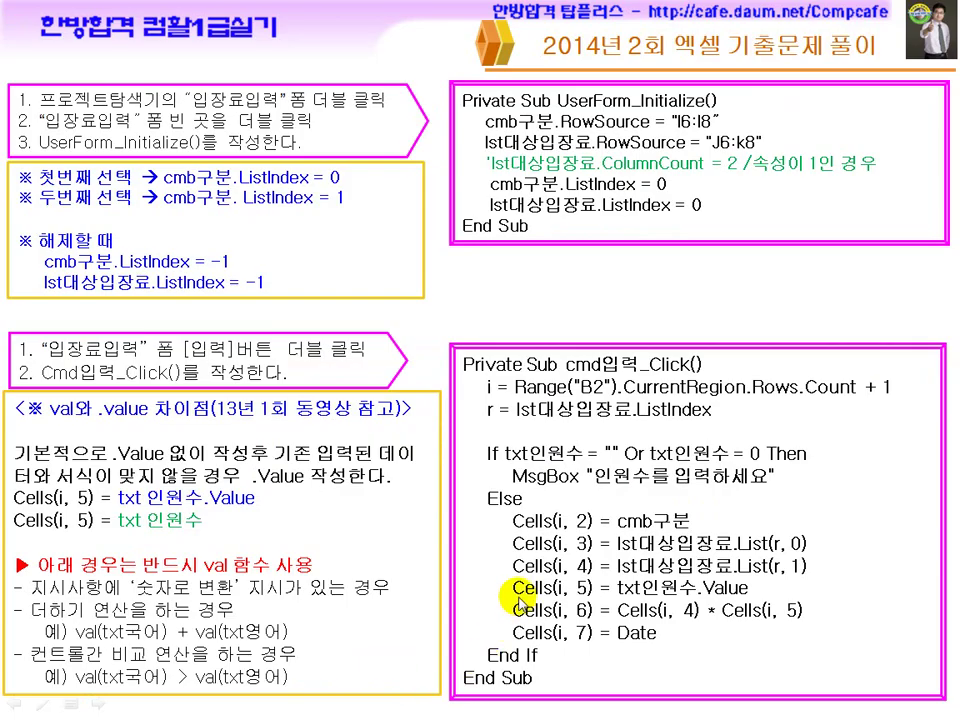
key("ctrl+p")
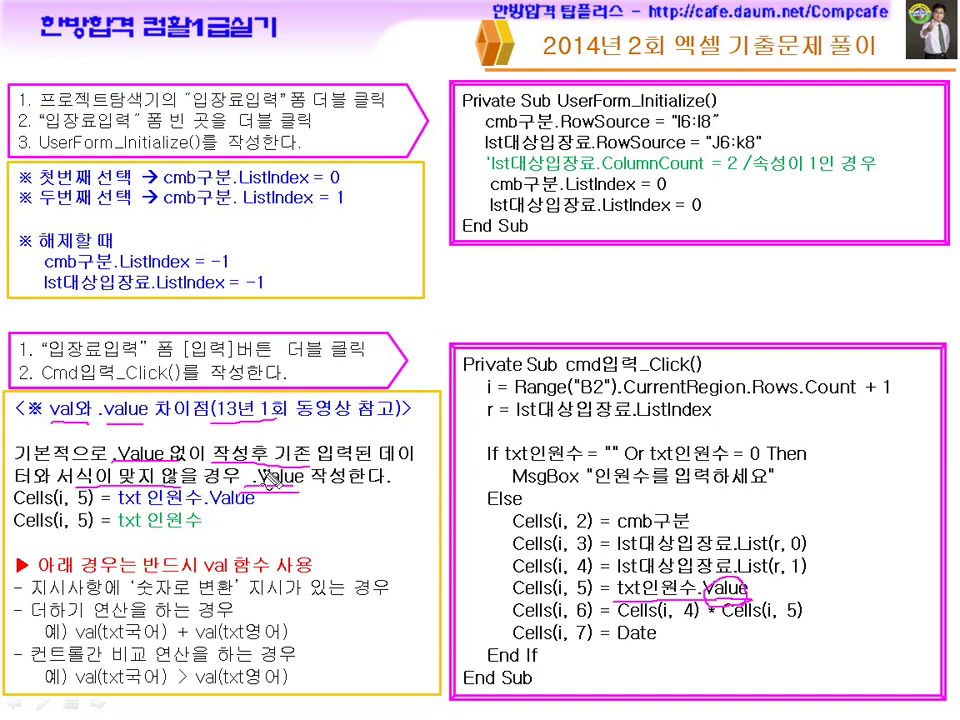
key("super")
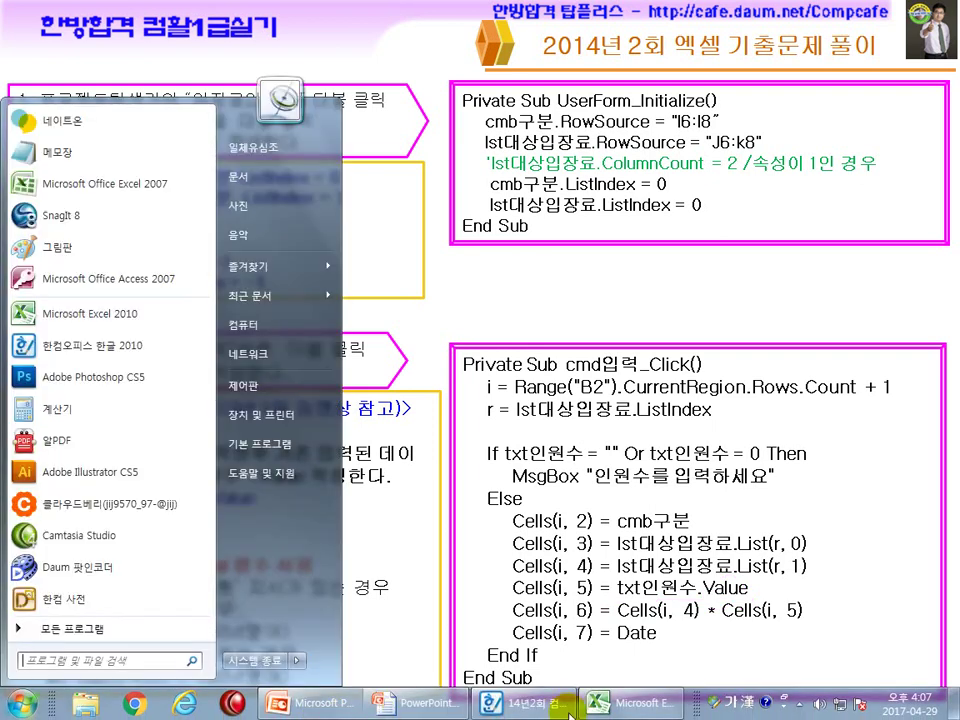
left_click(625, 705)
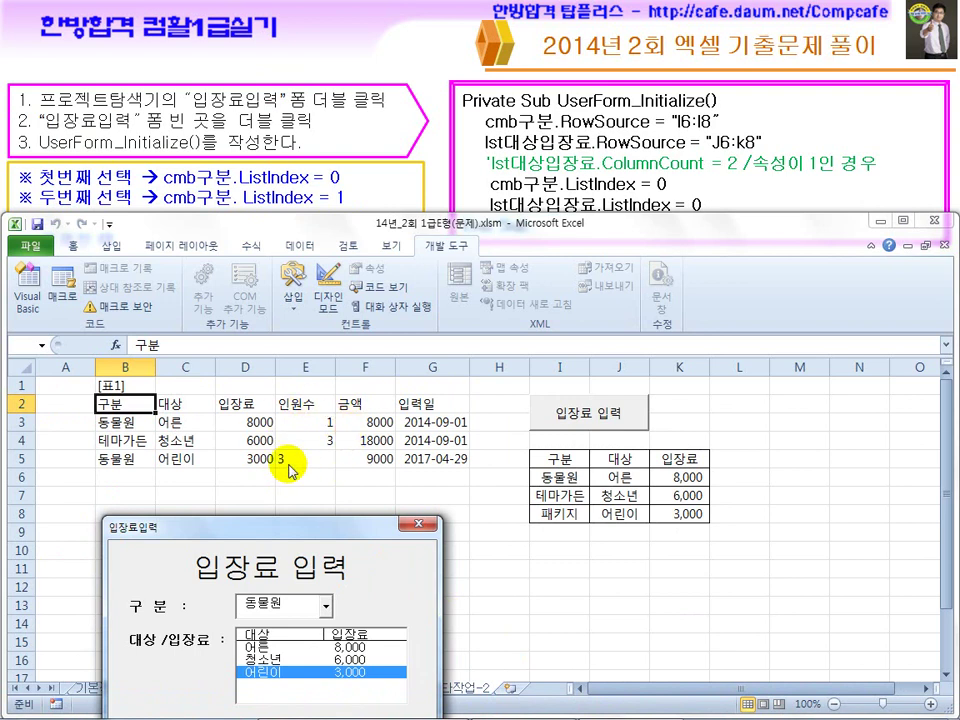
Close the form, reopen its code in design mode, and append .Value to txt인원수 in the Cells(i, 5) line.
left_click_drag(300, 519, 472, 350)
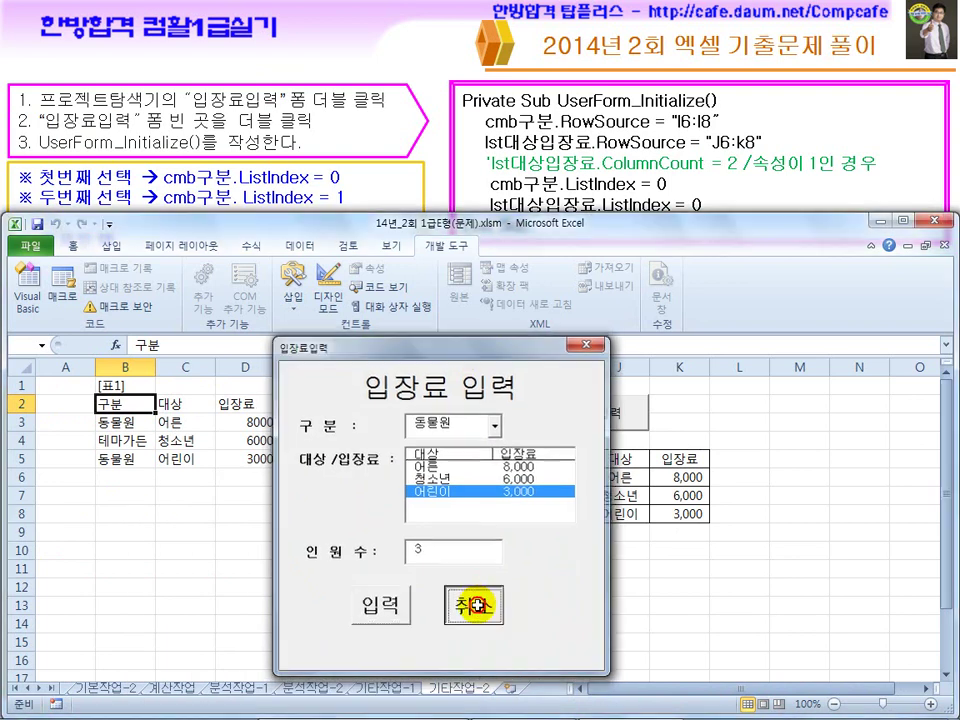
left_click(478, 606)
left_click(334, 300)
double_click(562, 400)
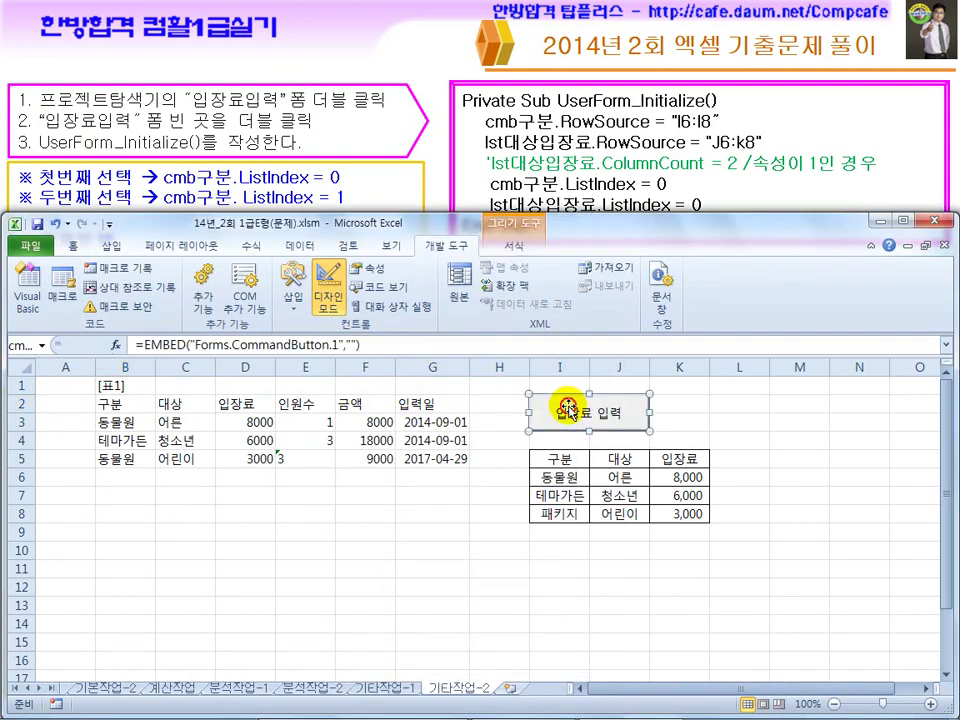
left_click(583, 562)
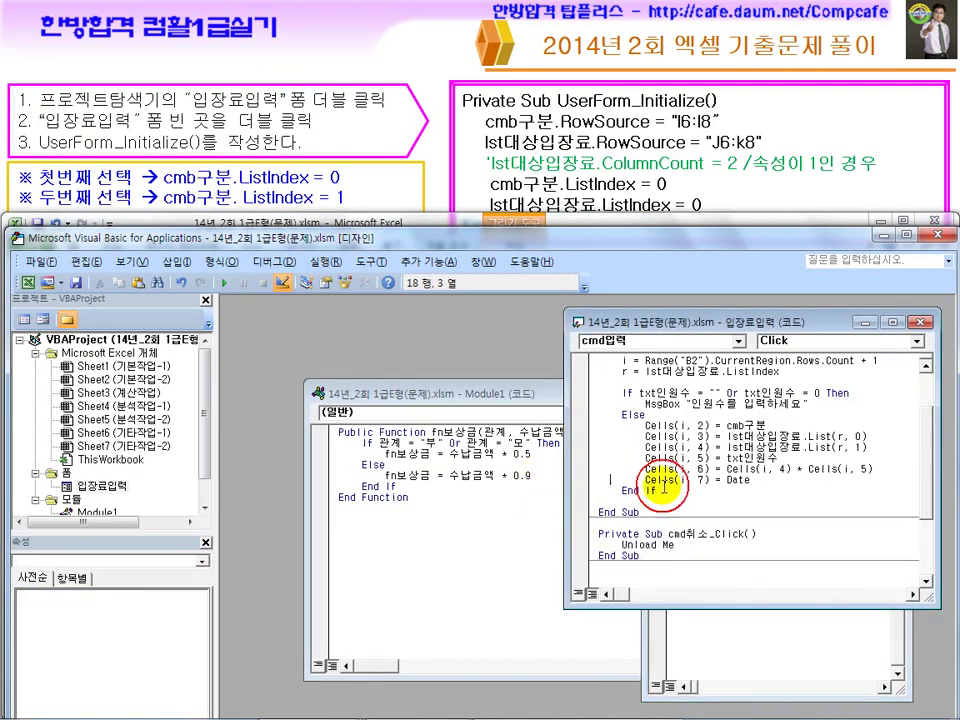
left_click(797, 459)
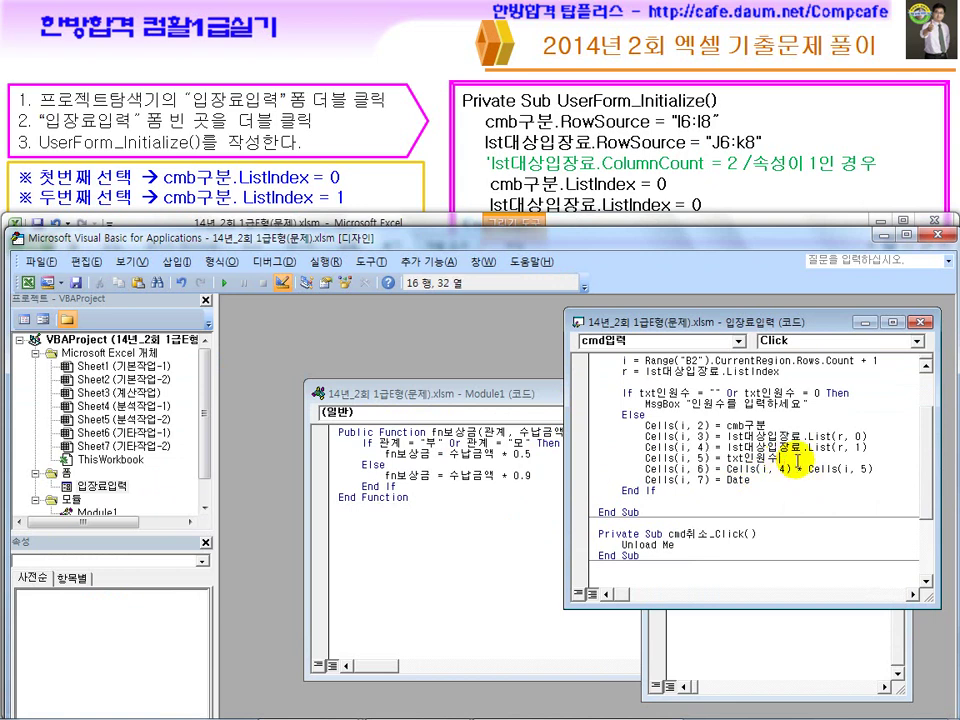
type(".value")
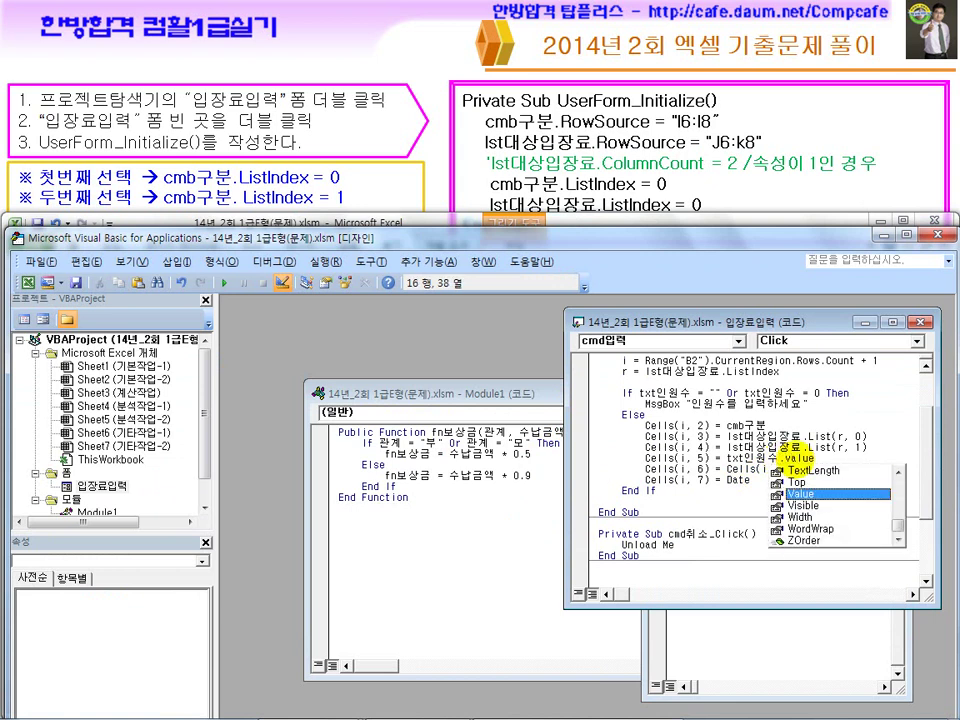
left_click(716, 487)
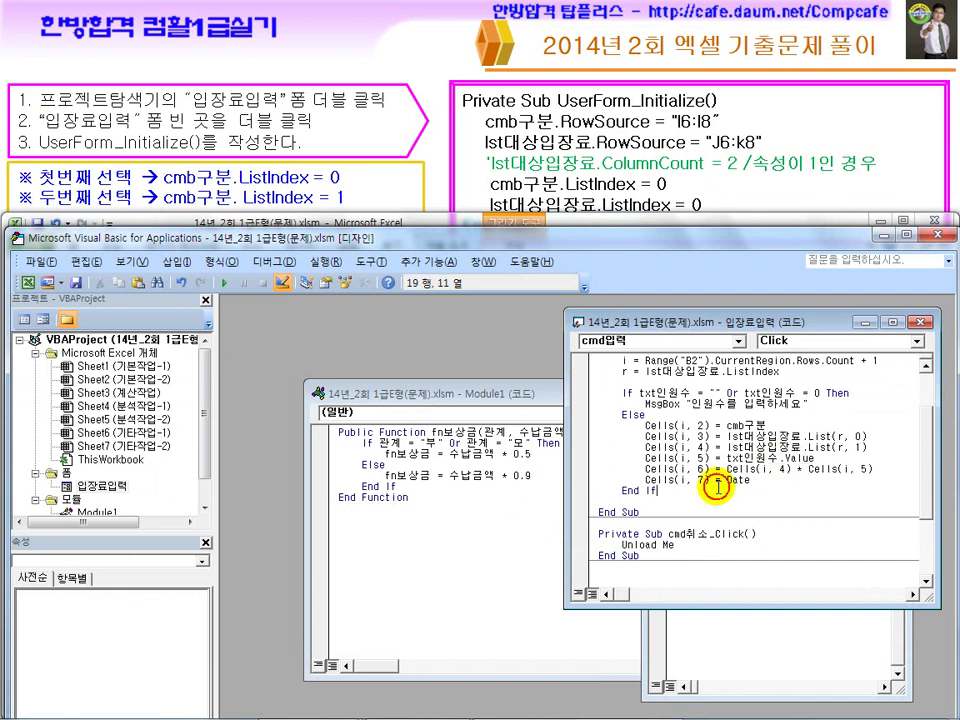
left_click(935, 240)
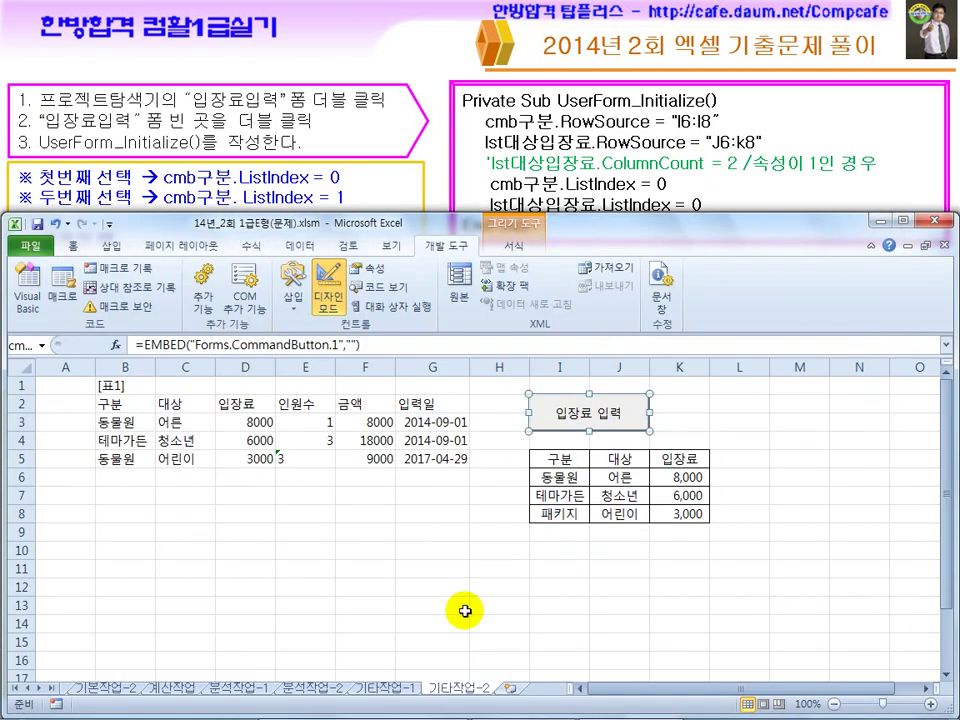
Review the PowerPoint slide's cases that require the val function, and bring back the task document and the Excel workbook.
key("super")
left_click(422, 709)
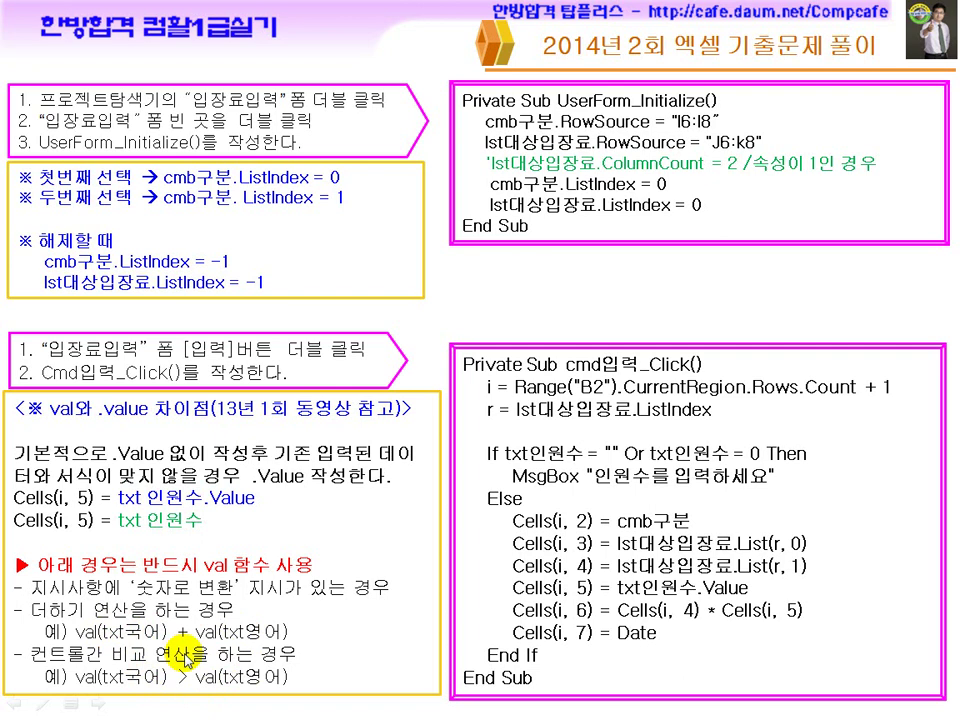
key("super")
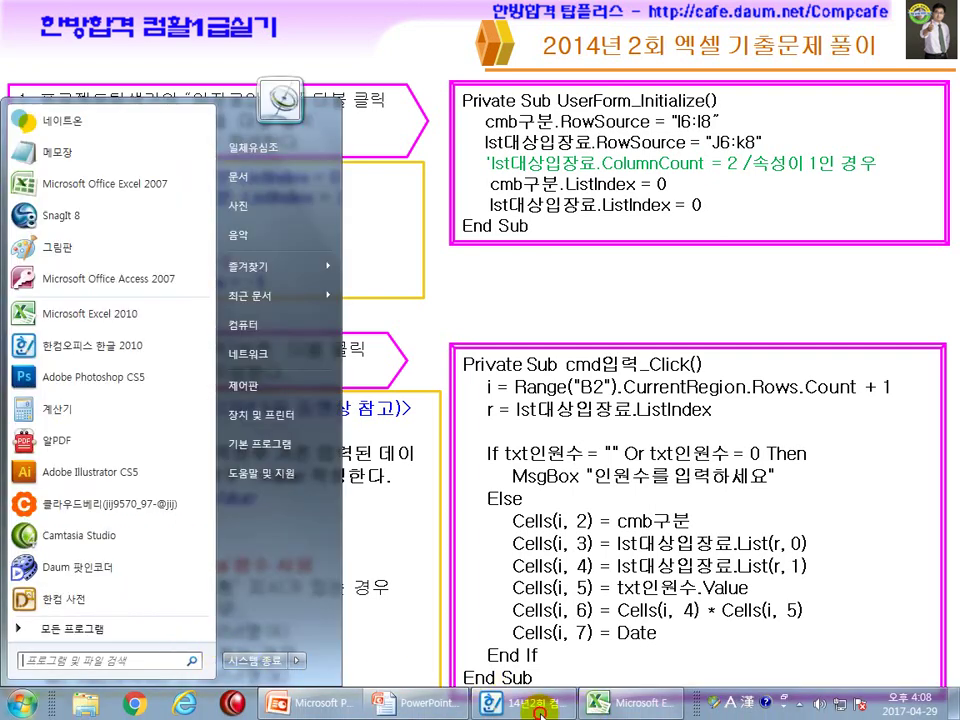
left_click(545, 702)
left_click(593, 706)
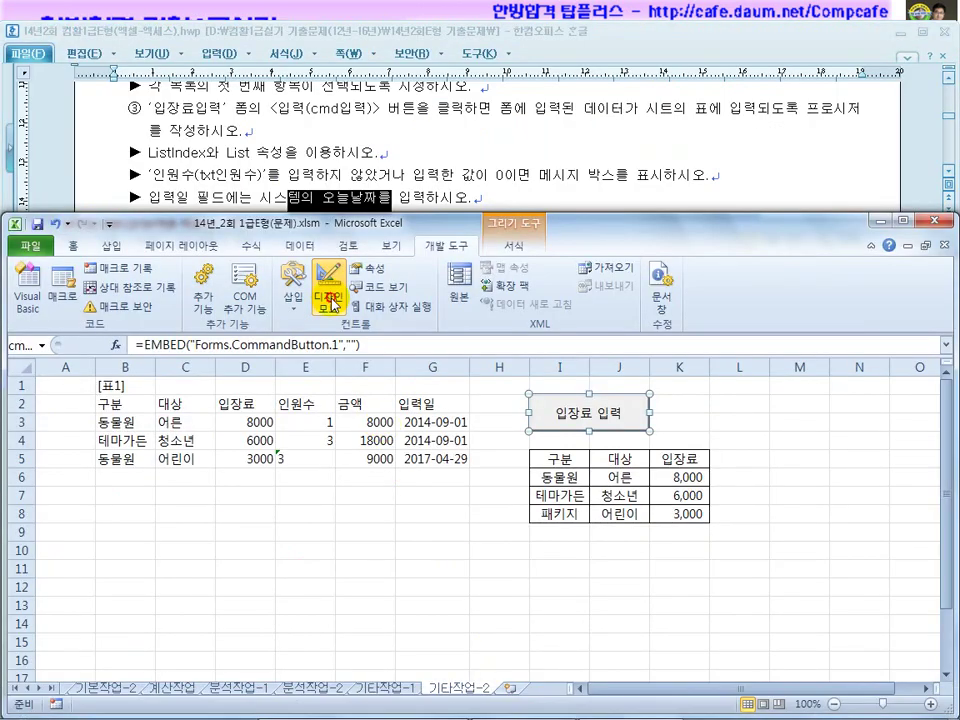
Retest the form outside design mode by submitting 어린이 with 인원수 3, check the new row, and close the form.
left_click(587, 420)
left_click(474, 452)
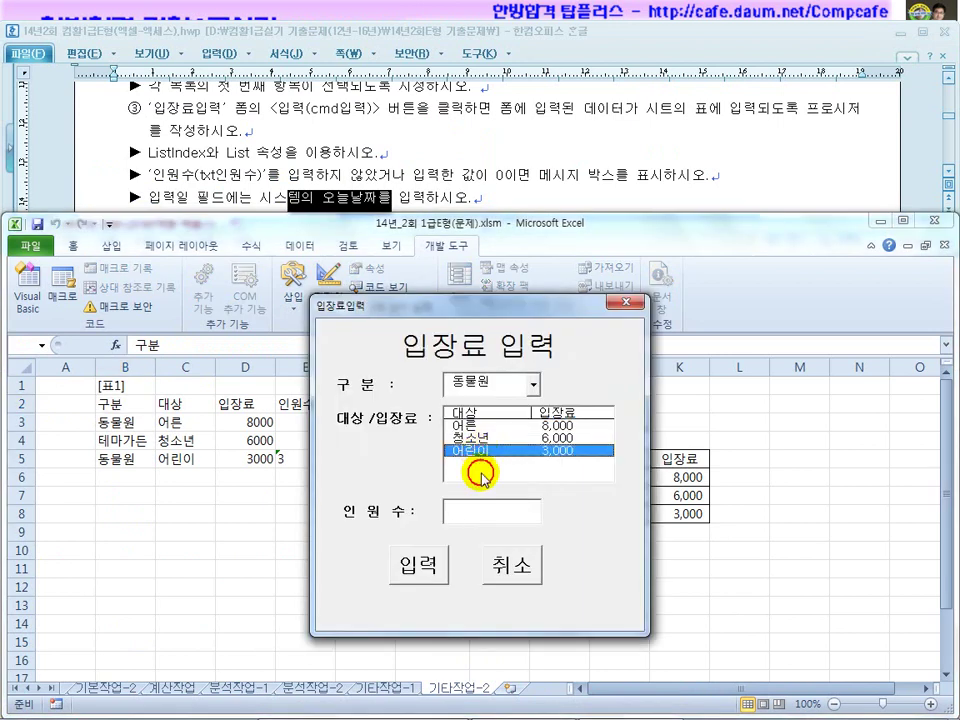
left_click(464, 510)
type("3")
left_click(415, 566)
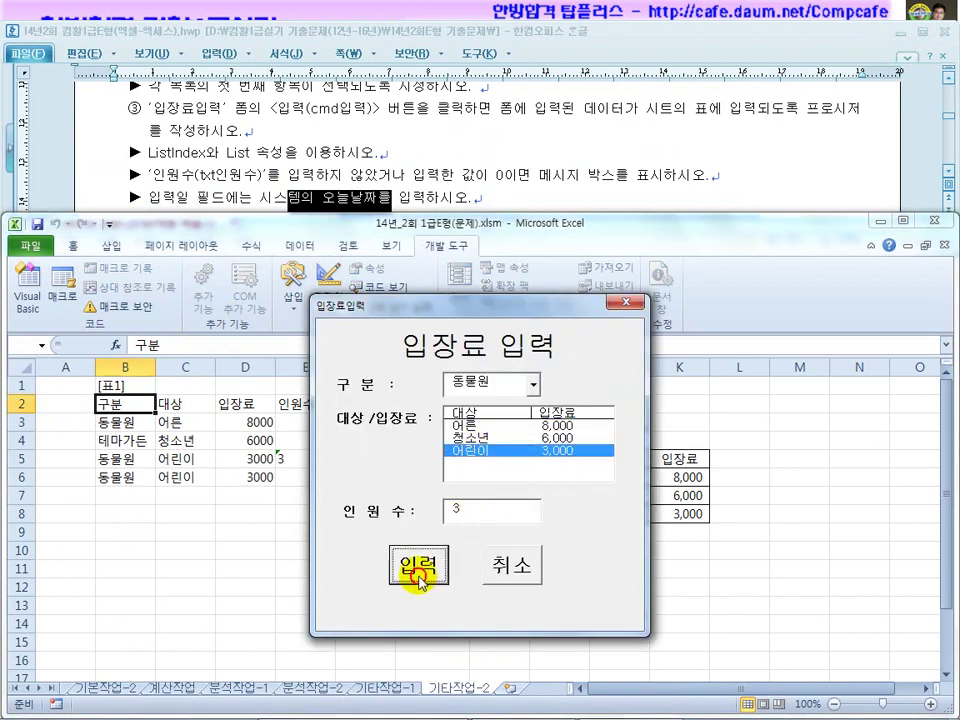
left_click_drag(436, 318, 602, 215)
left_click(695, 476)
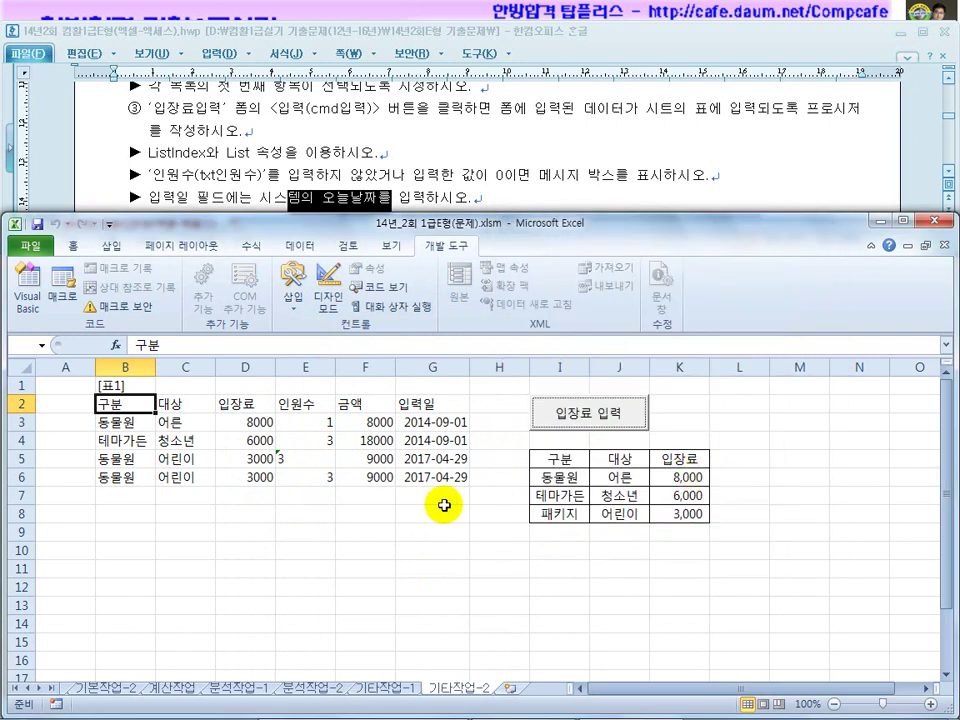
Delete the two test entries in B5:G6 from the 표1 table.
left_click_drag(112, 459, 415, 479)
key("Delete")
left_click(403, 527)
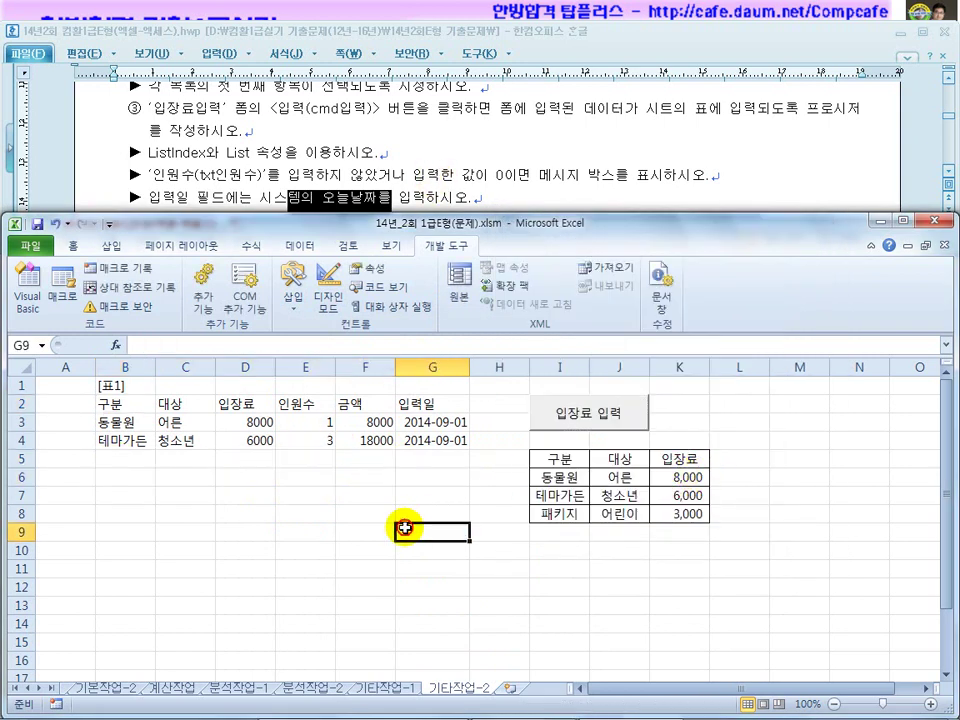
Examine the sample form and message box pictures below the 입력일 instruction in the task document.
left_click(379, 133)
scroll(378, 143, "down", 2)
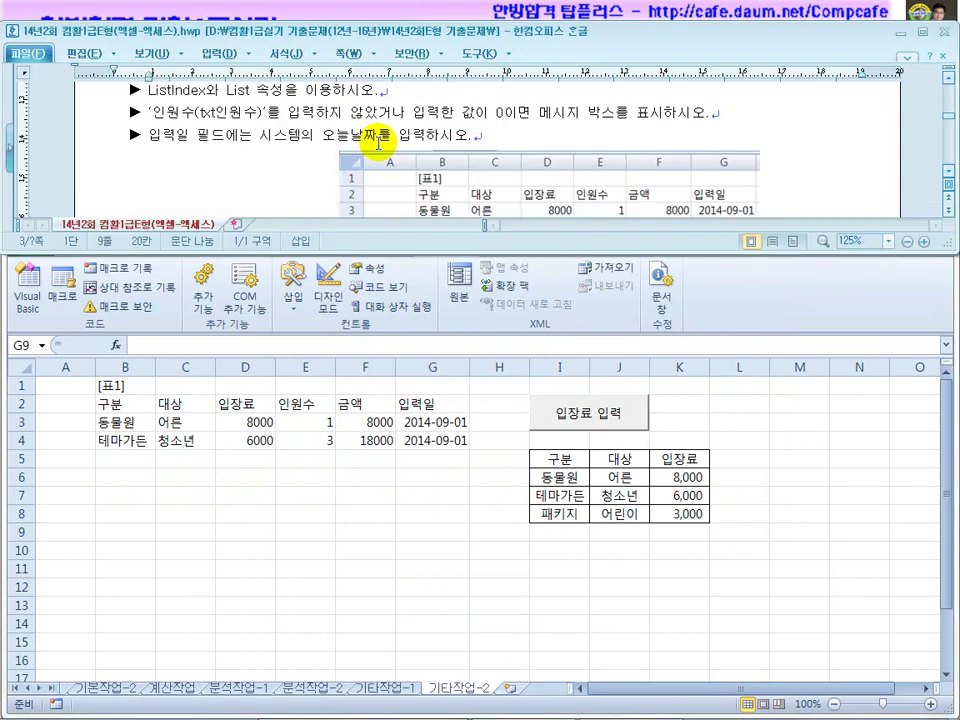
scroll(379, 143, "down", 5)
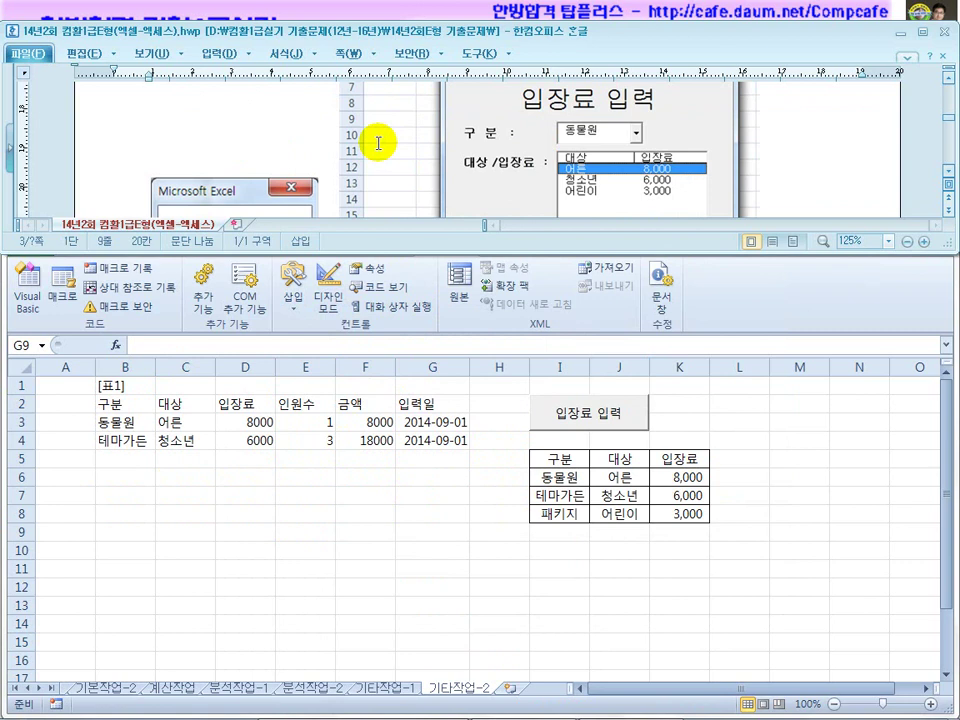